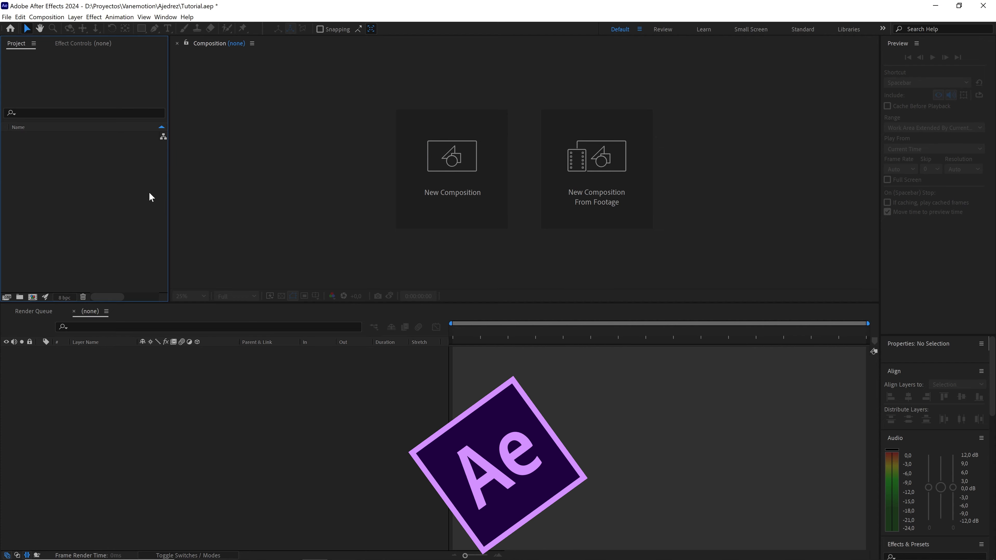
Import the Hand layers Illustrator file from the Assets folder as a Composition with Document Size footage dimensions
left_click(7, 17)
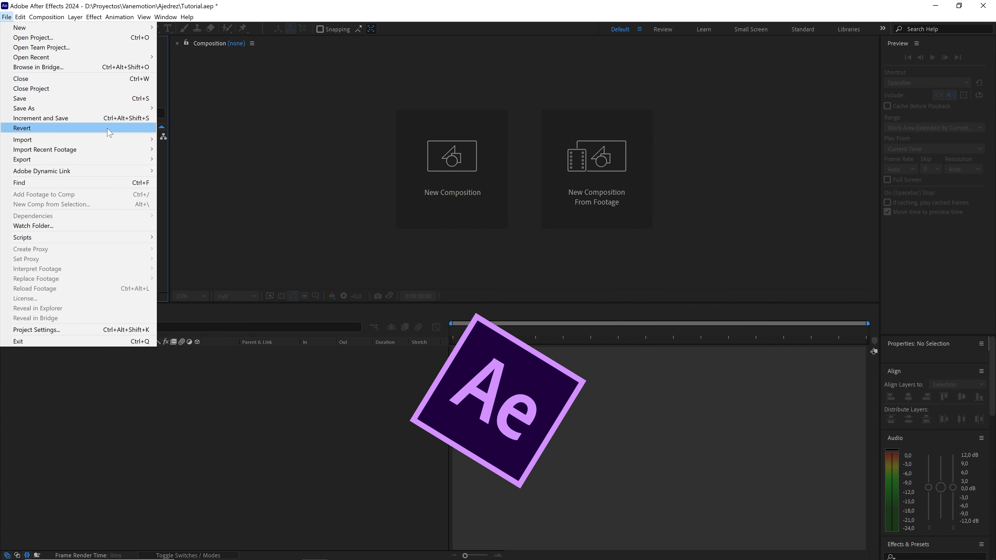
mouse_move(119, 144)
left_click(171, 139)
left_click(182, 103)
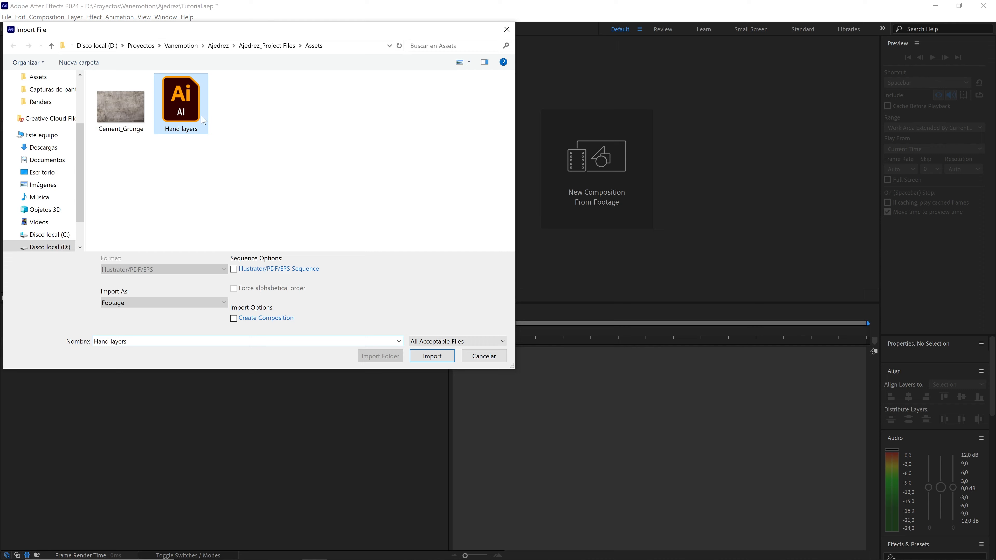
left_click(430, 355)
left_click(503, 243)
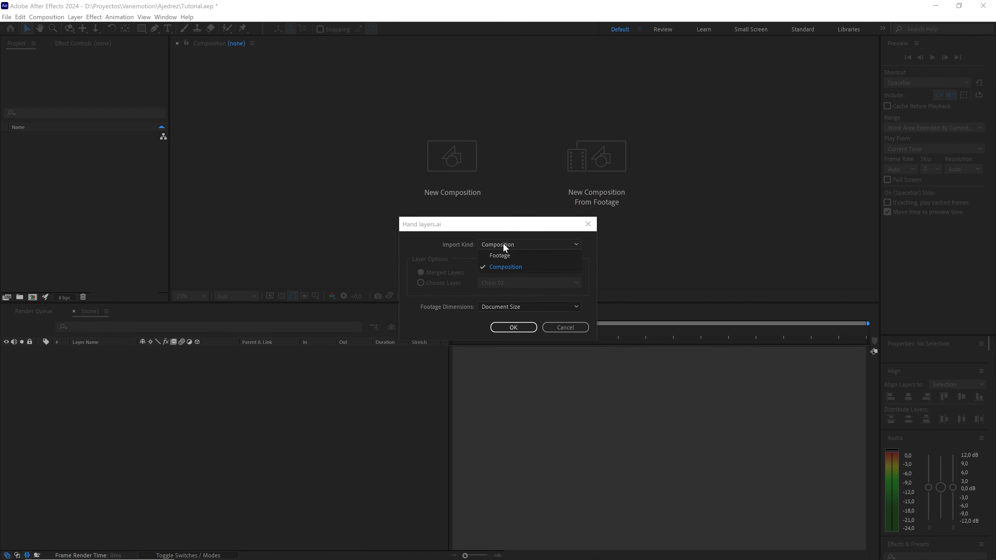
left_click(503, 267)
left_click(524, 307)
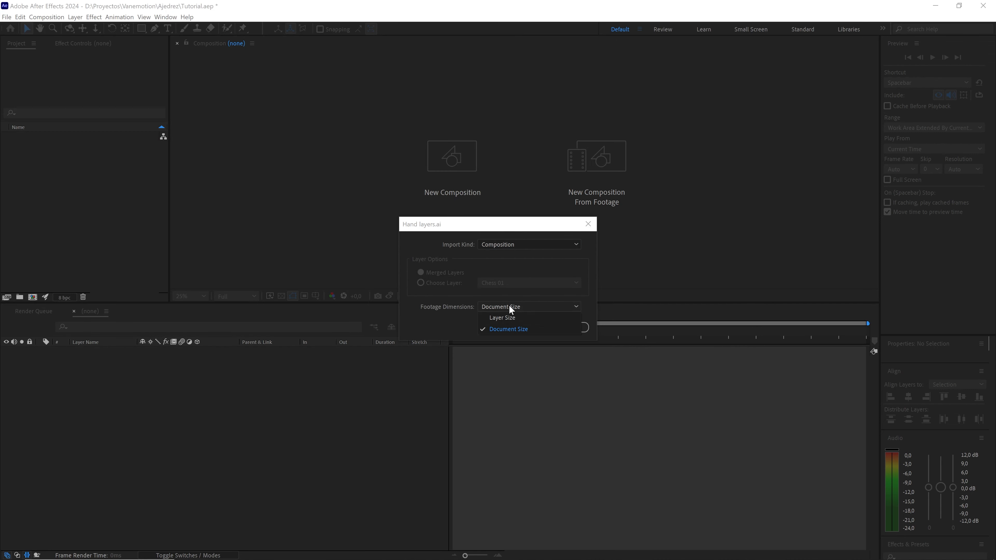
left_click(508, 327)
left_click(513, 326)
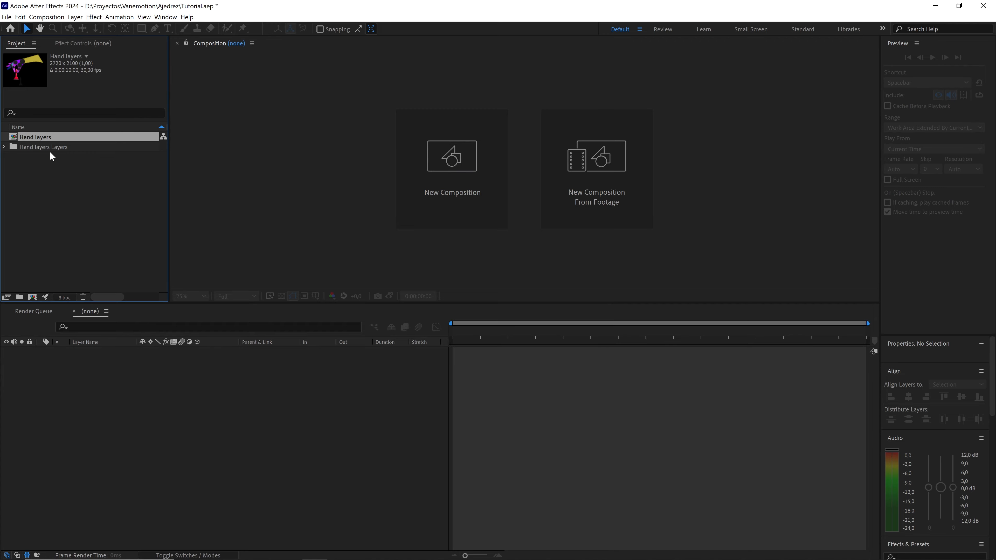
Open the Hand layers composition and fit the whole frame in the viewer
double_click(43, 137)
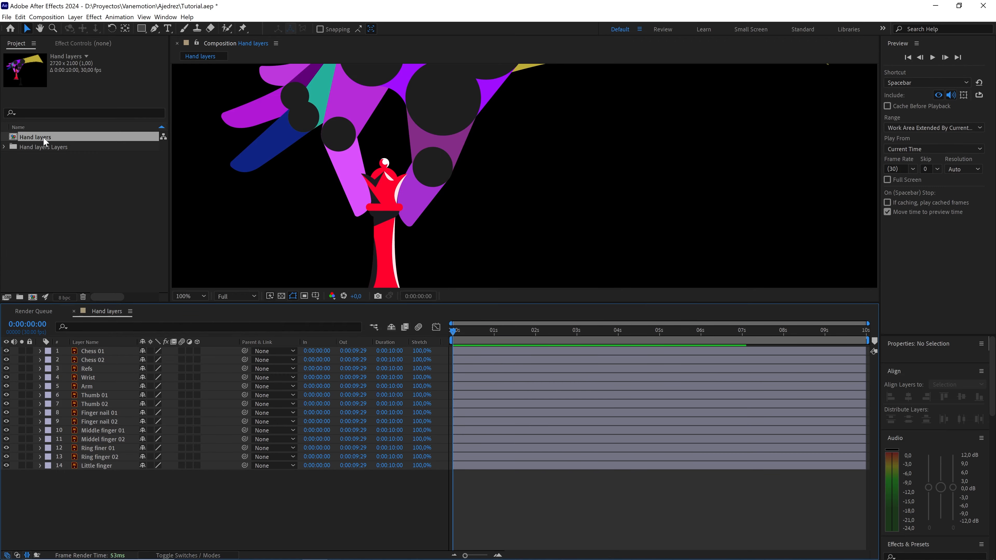
left_click(193, 297)
left_click(190, 316)
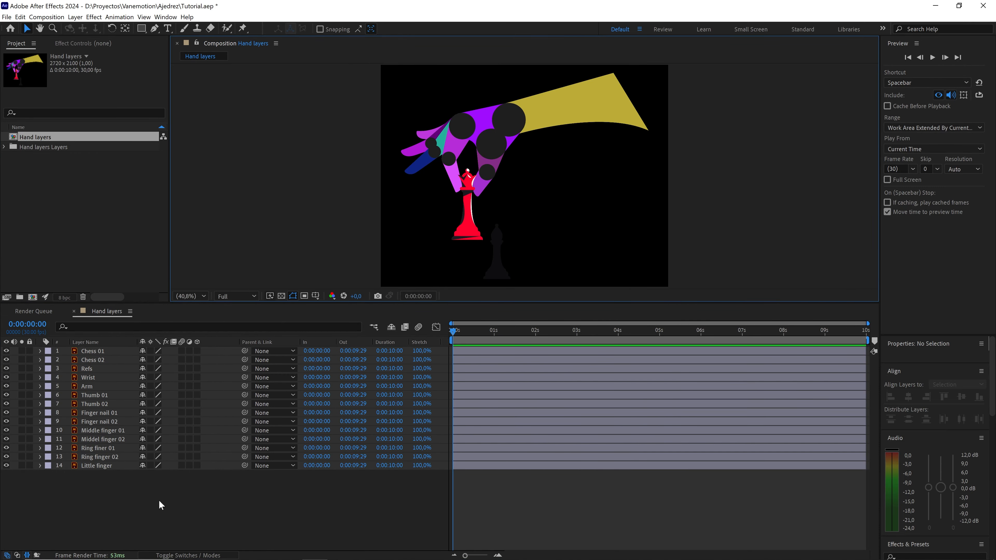
Create shape layers from all the Illustrator vector layers in the Hand layers composition
left_click_drag(159, 500, 76, 352)
right_click(85, 351)
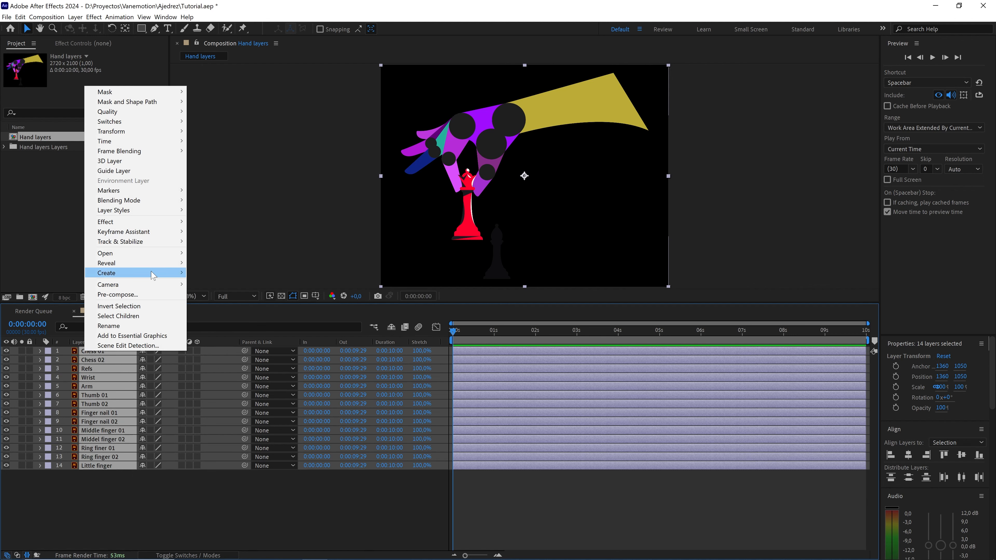
mouse_move(153, 276)
left_click(220, 303)
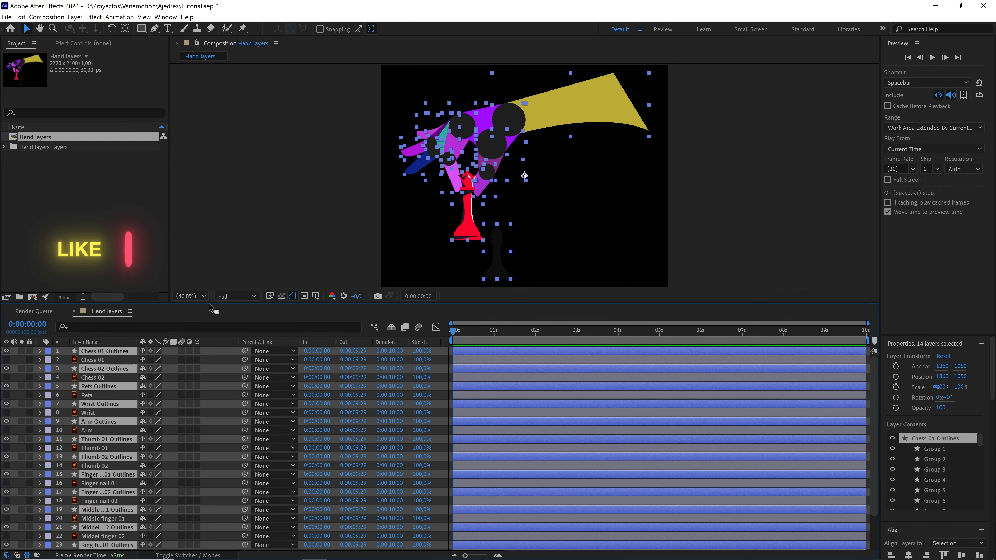
Select all original Illustrator layers as a label group and delete them, keeping only the Outlines shape layers
left_click(48, 359)
left_click(93, 548)
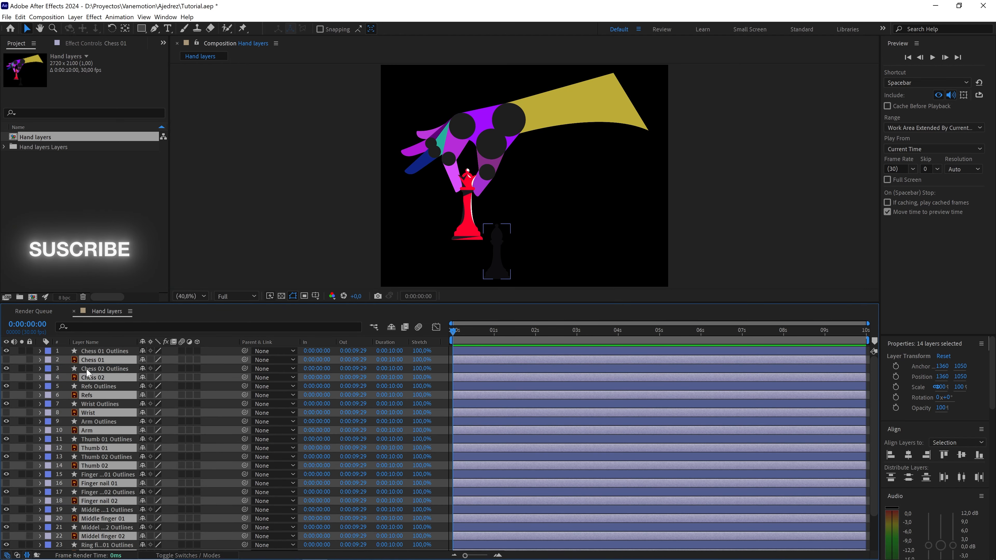
key("Delete")
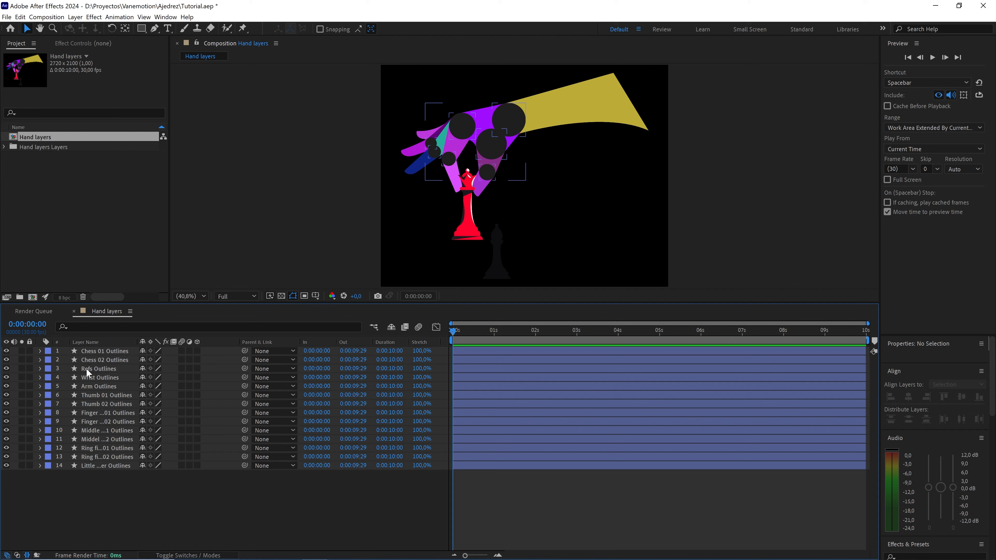
Try moving the hand shape layers without the chess pieces, then the arm, and undo the moves
left_click_drag(343, 73, 494, 245)
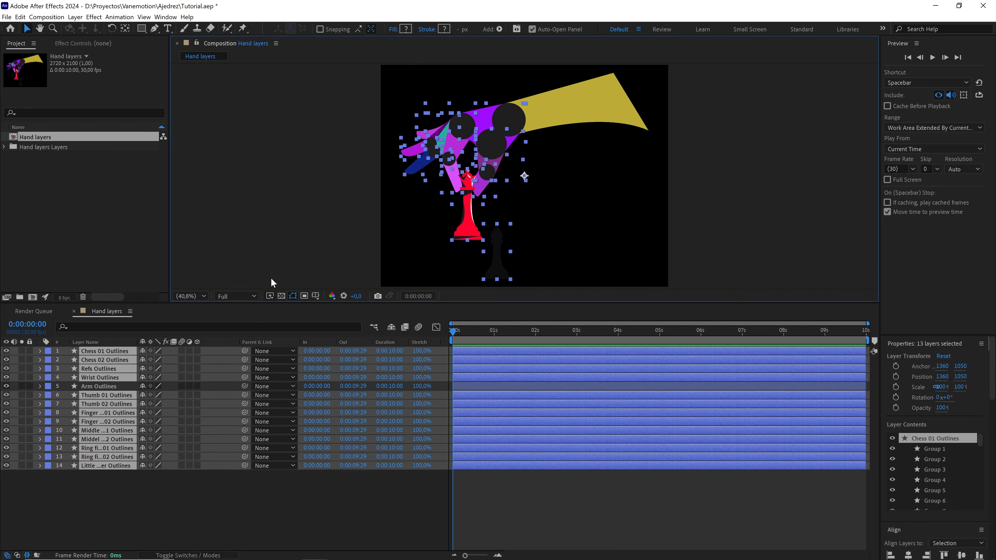
left_click(119, 351, "ctrl")
left_click(114, 360, "ctrl")
left_click_drag(519, 120, 536, 140)
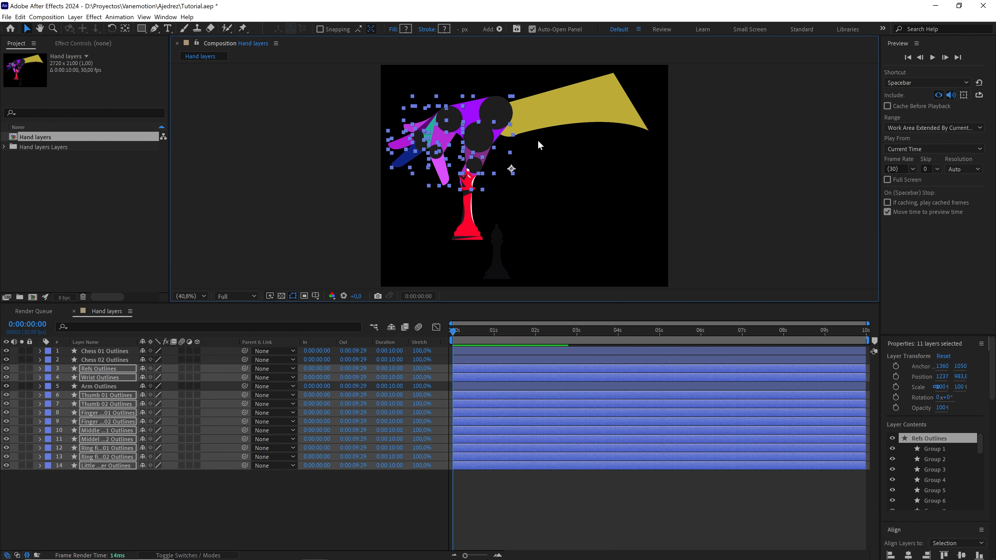
left_click(565, 107)
left_click_drag(579, 107, 601, 111)
key("ctrl+z")
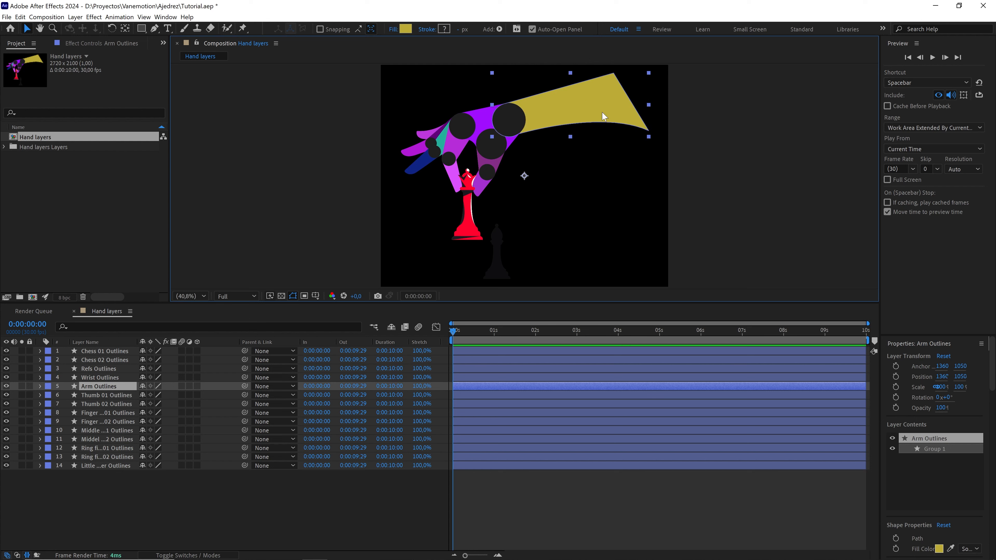
Set the label color of the Arm Outlines layer to Yellow
left_click(49, 386)
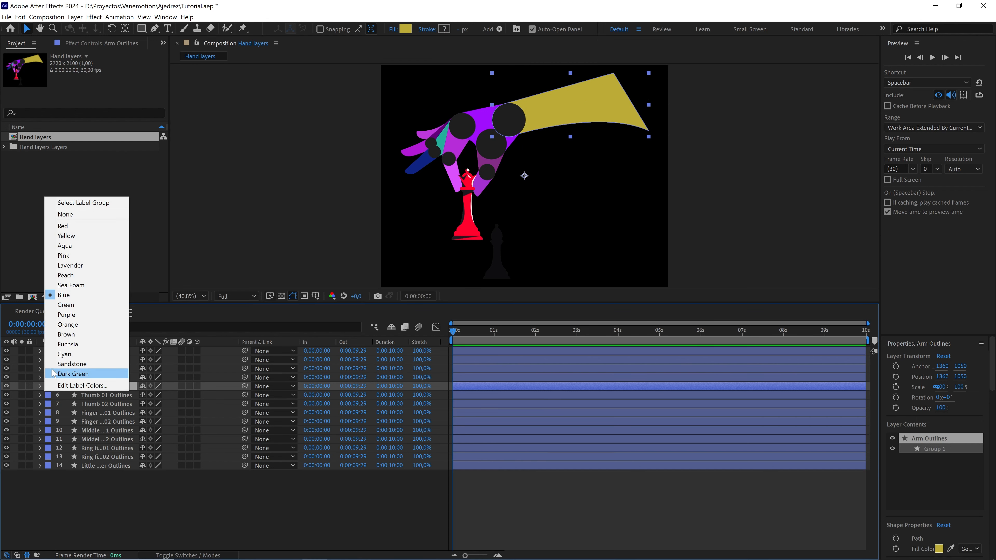
left_click(84, 236)
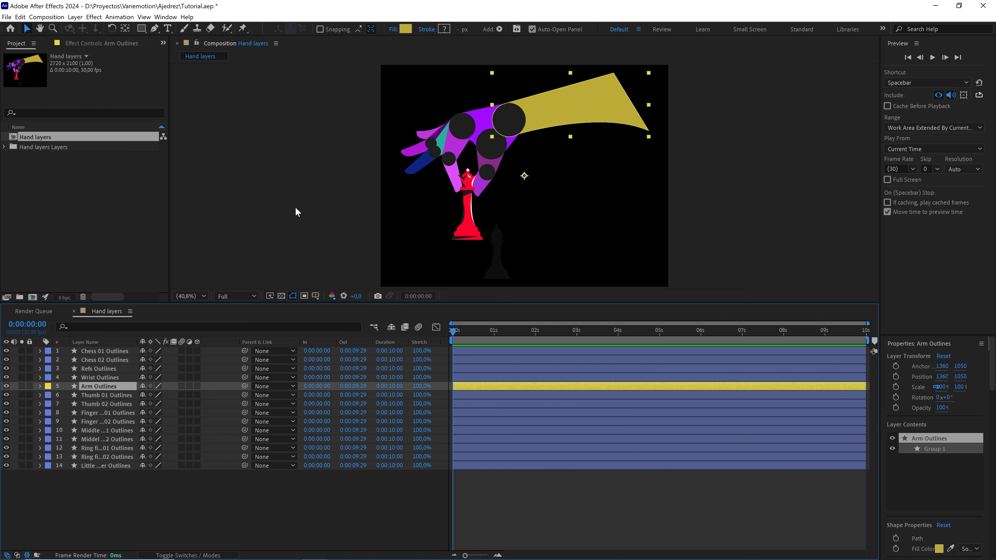
Solo the Refs Outlines layer to inspect the joint circles, unsolo it, and lock the layer
left_click(96, 371)
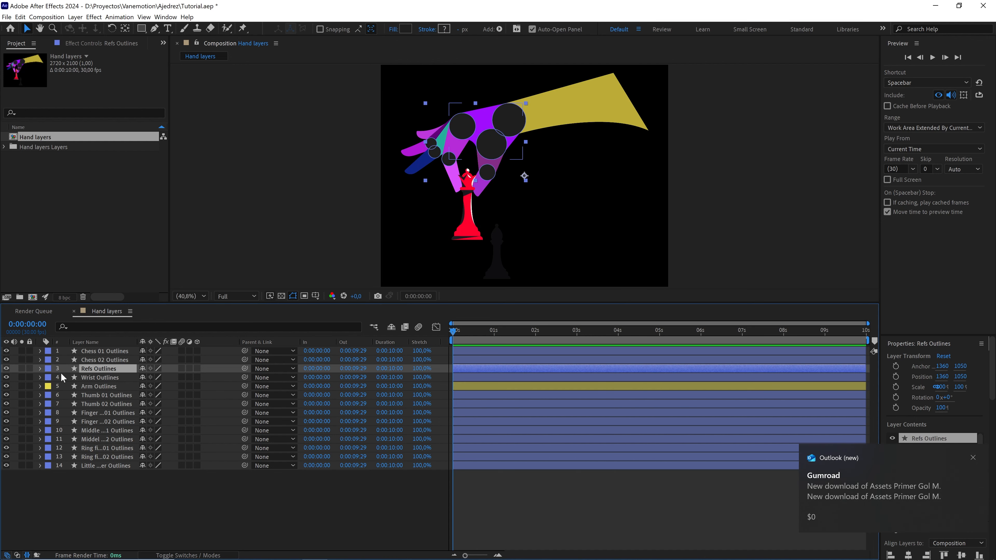
left_click(22, 369)
scroll(449, 195, "up", 3)
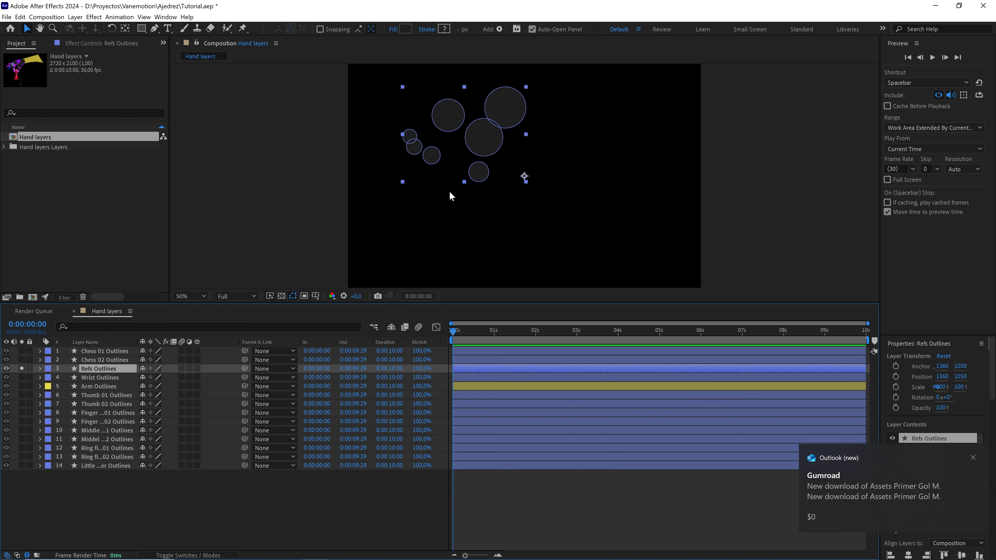
left_click(22, 368)
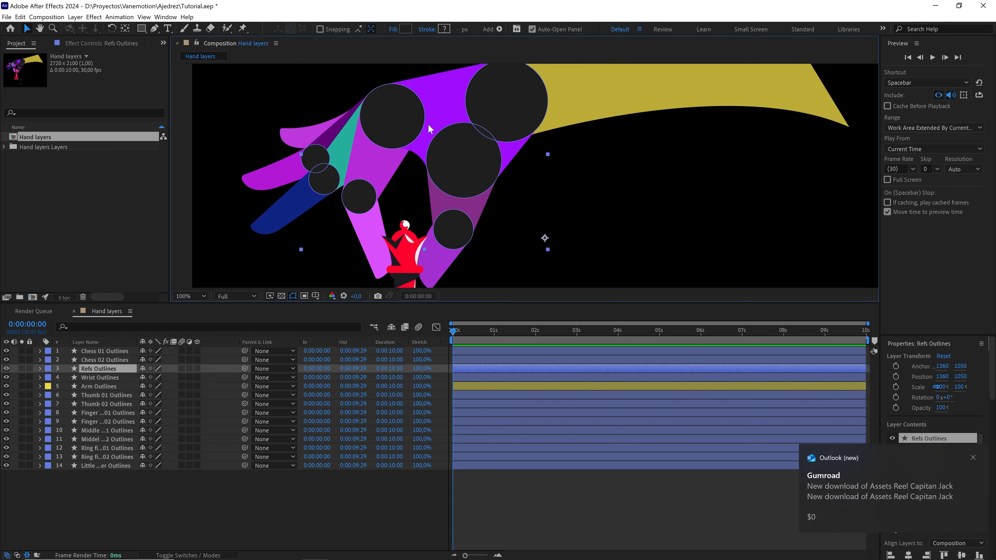
left_click_drag(430, 125, 471, 138)
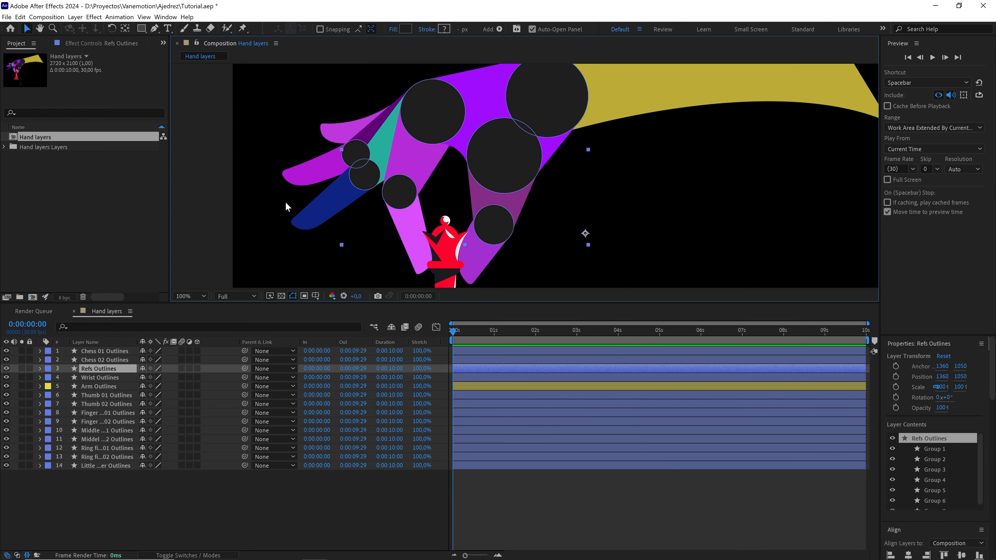
left_click(30, 369)
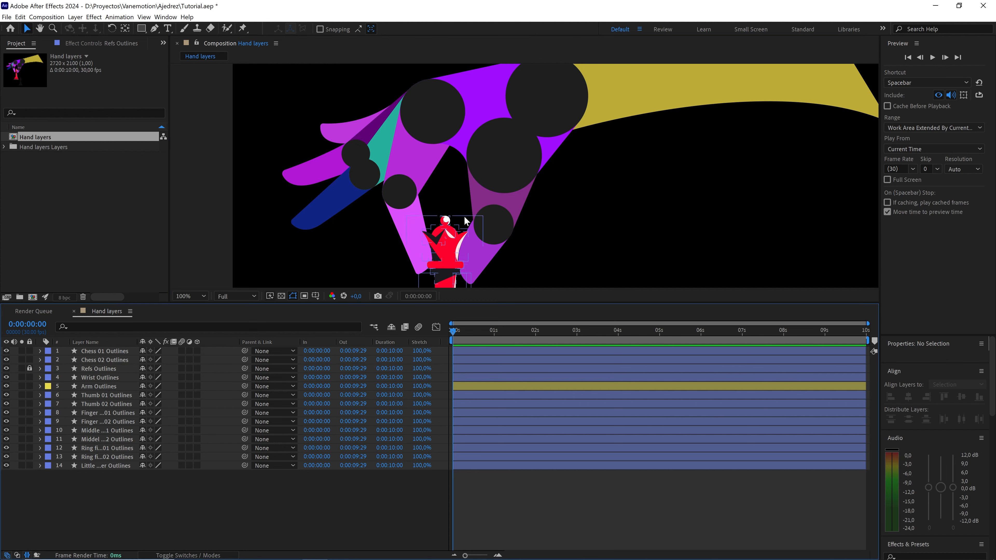
Try moving the Thumb 02 and Thumb 01 shapes away from the hand, undoing each move
scroll(471, 219, "down", 1)
left_click_drag(500, 208, 463, 191)
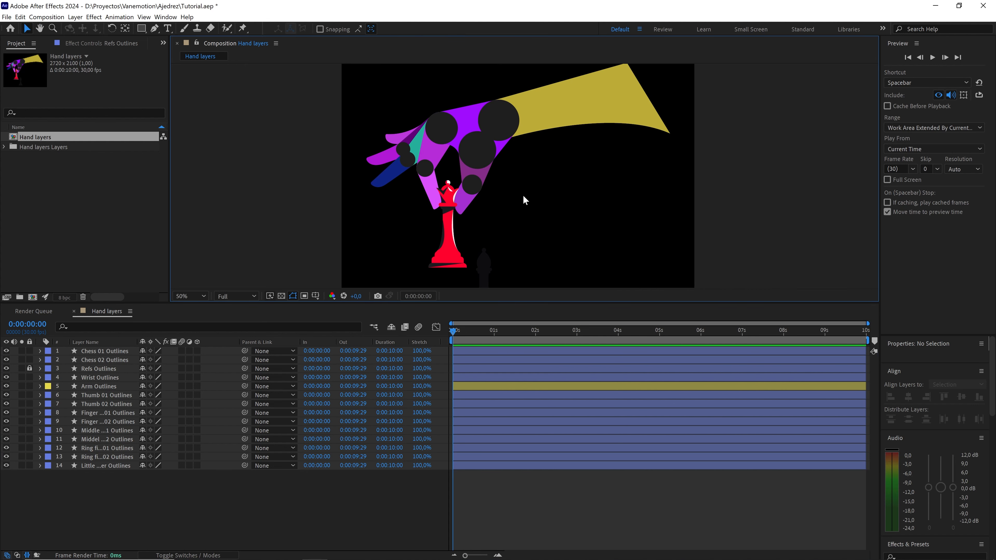
scroll(525, 210, "up", 1)
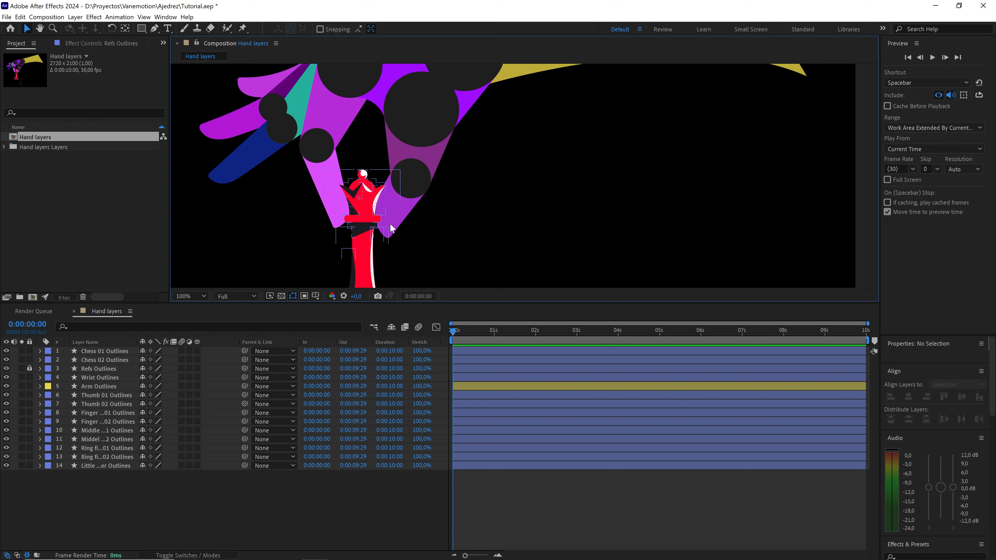
left_click(409, 213)
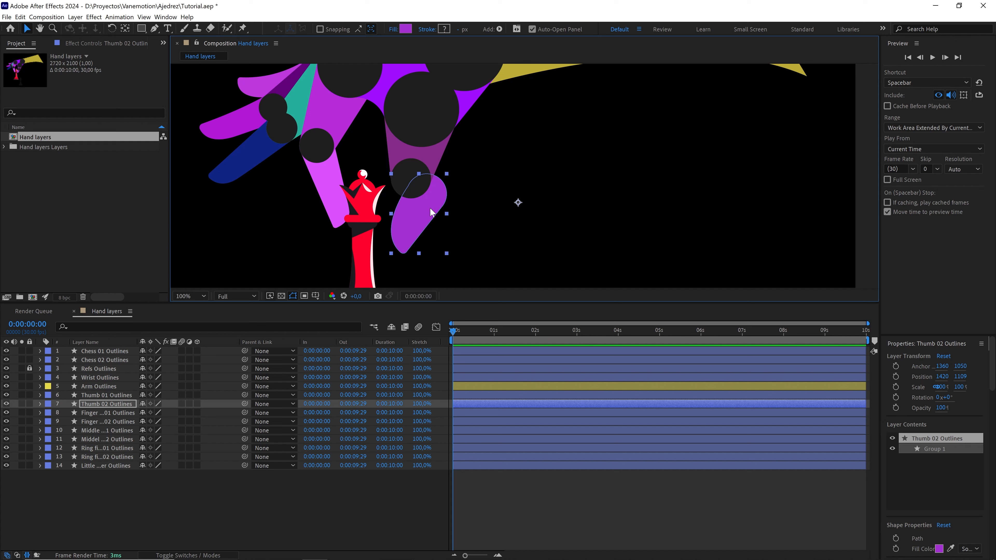
key("ctrl+z")
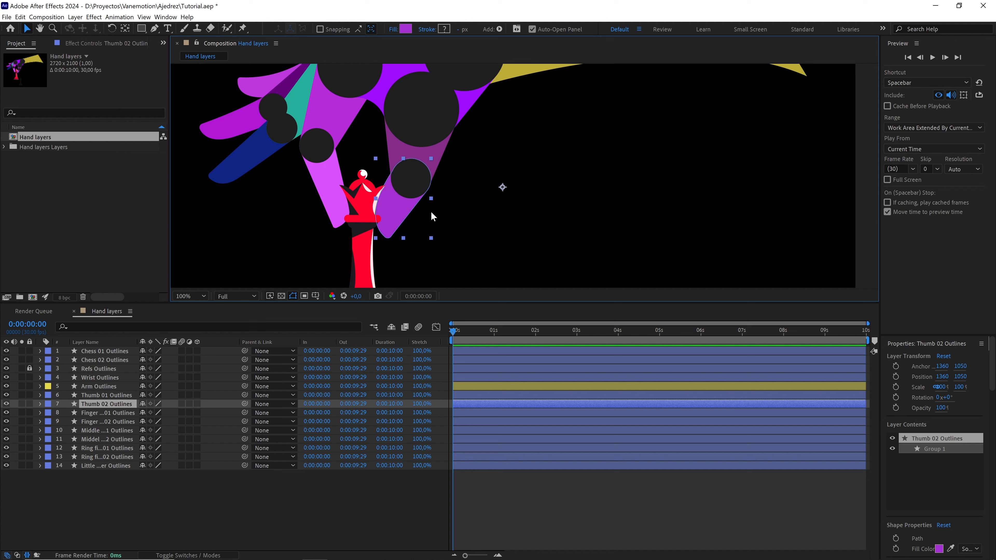
left_click_drag(446, 163, 488, 188)
key("ctrl+z")
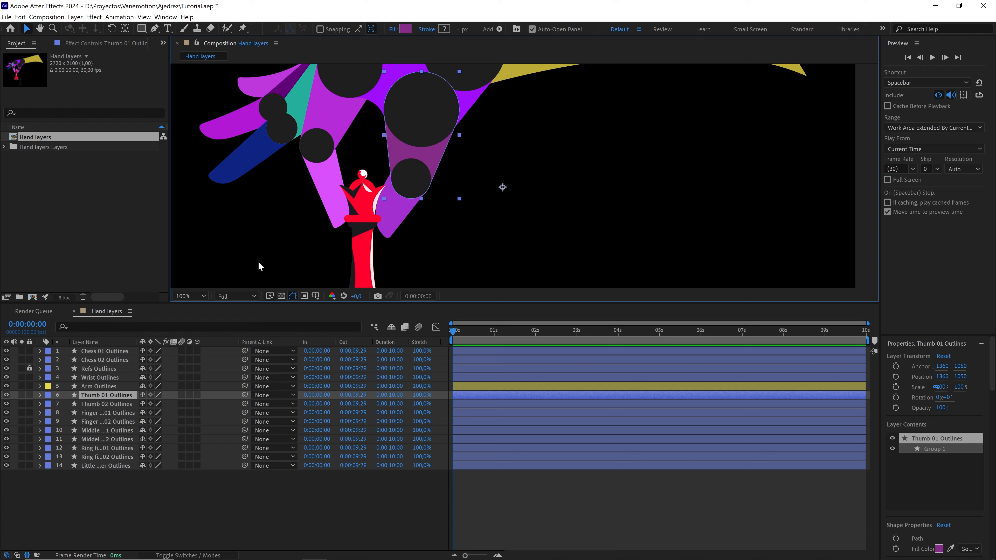
Set the composition viewer's preview resolution to Quarter
left_click(250, 298)
left_click(241, 356)
Try moving the wrist and arm shapes to test their joint overlap, and restore their positions
key("space")
left_click_drag(486, 164, 475, 249)
mouse_move(401, 117)
left_mouse_down()
mouse_move(390, 126)
mouse_move(414, 106)
mouse_move(407, 103)
left_mouse_up()
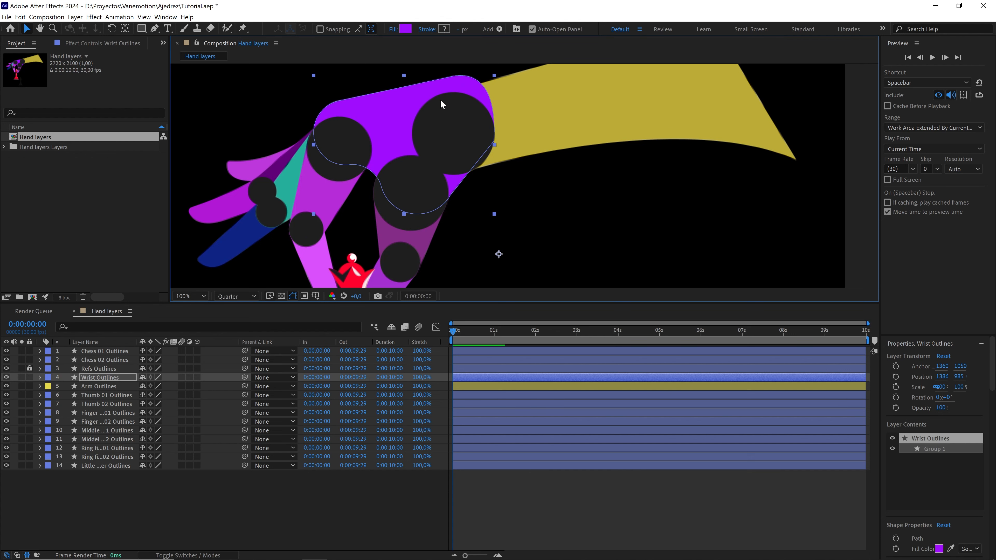
key("ctrl+z")
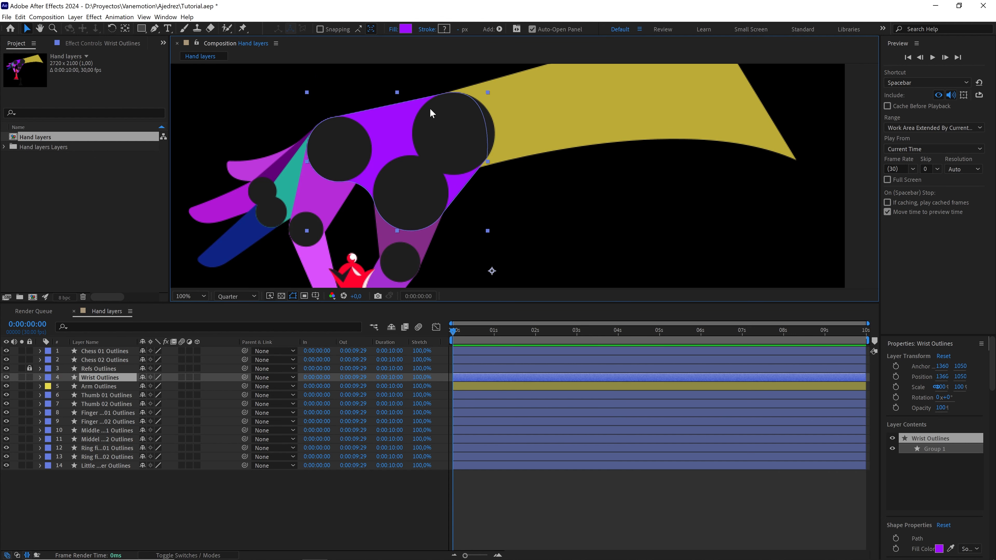
key("comma")
left_click_drag(578, 140, 601, 122)
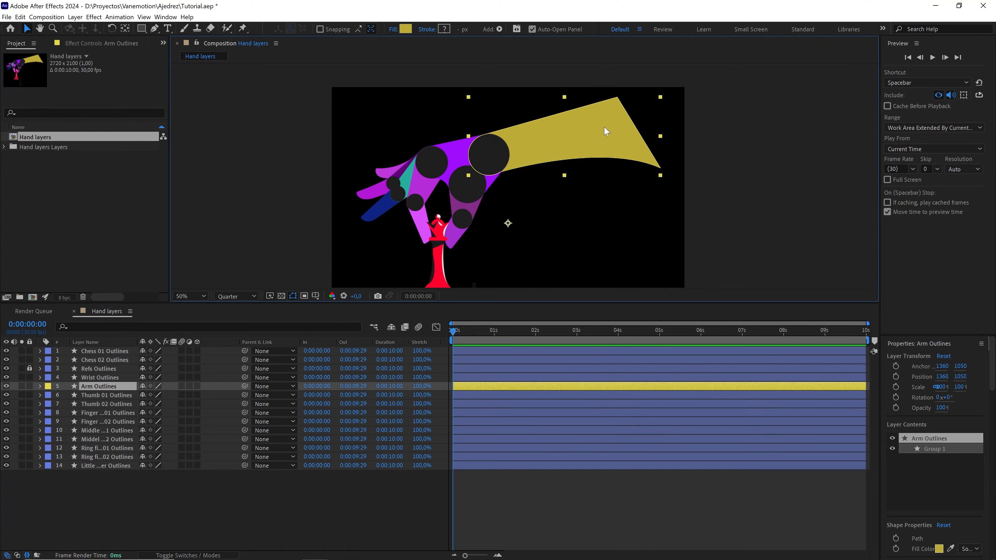
Select the Thumb 01 and Thumb 02 Outlines layers together and solo both
scroll(600, 132, "down", 2)
left_click_drag(567, 185, 561, 149)
scroll(561, 150, "up", 3)
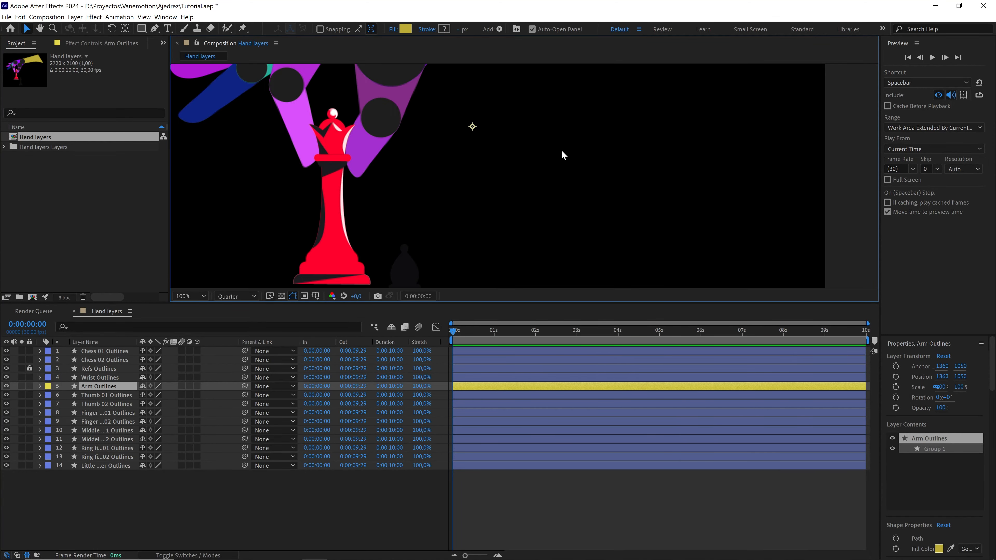
left_click_drag(468, 132, 560, 191)
key("v")
left_click(482, 209)
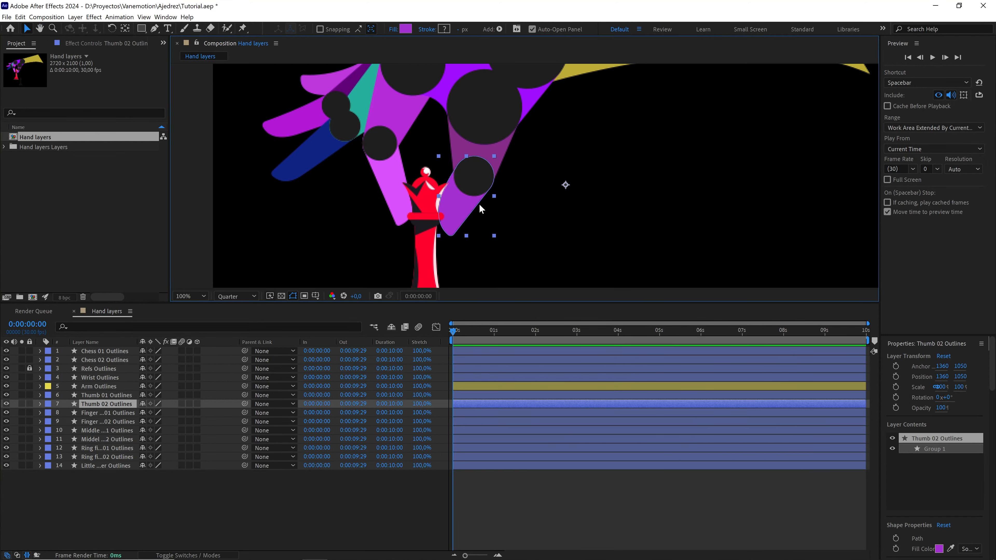
left_click(510, 157, "shift")
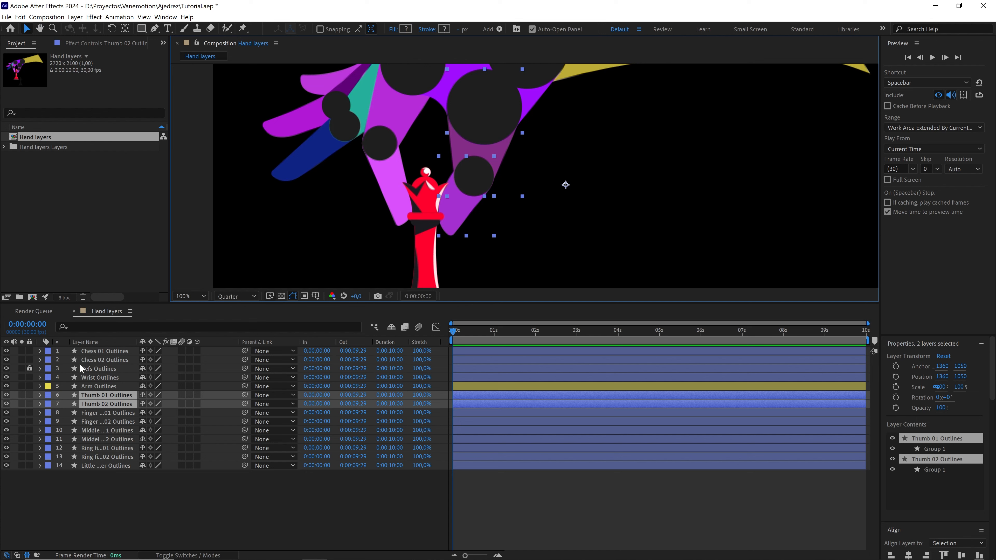
left_click_drag(22, 395, 22, 404)
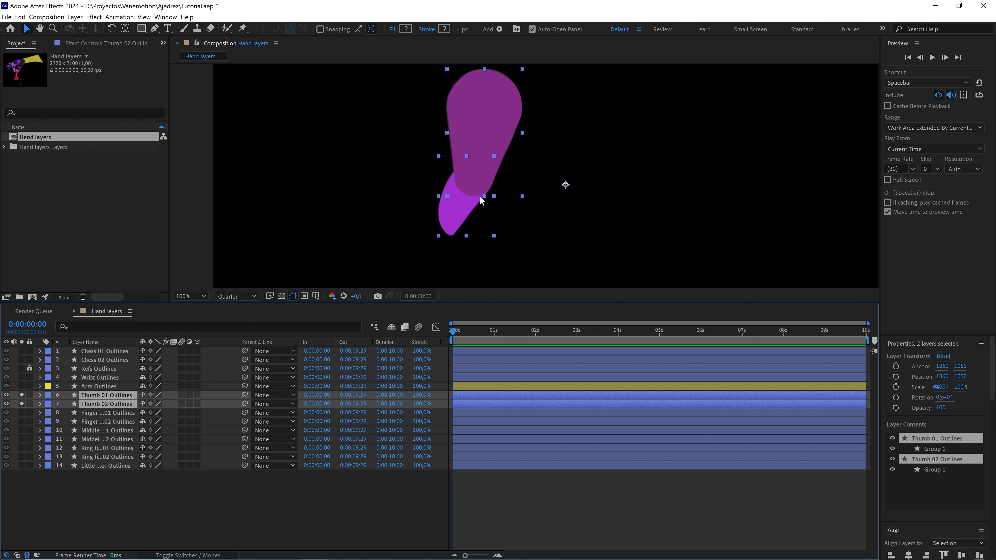
Set the label color of both selected thumb layers to Cyan
key("comma")
left_click(48, 395)
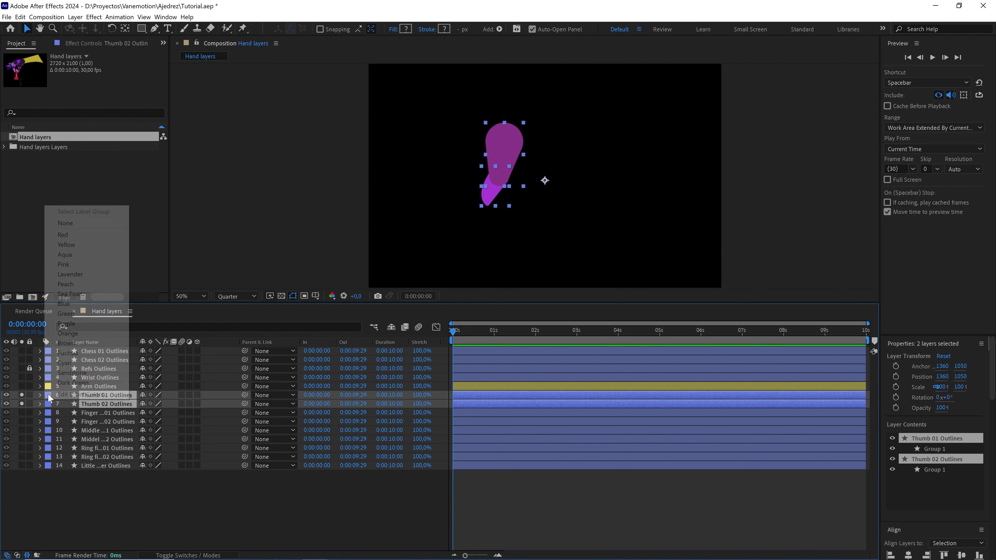
left_click(70, 365)
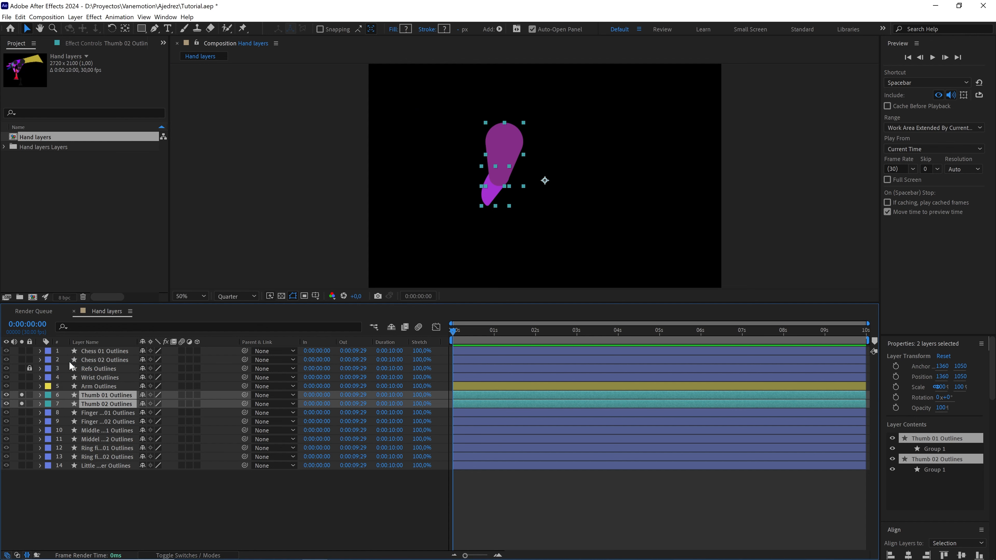
Parent the Thumb 02 Outlines layer to Thumb 01 Outlines
key("period")
left_click_drag(526, 159, 525, 171)
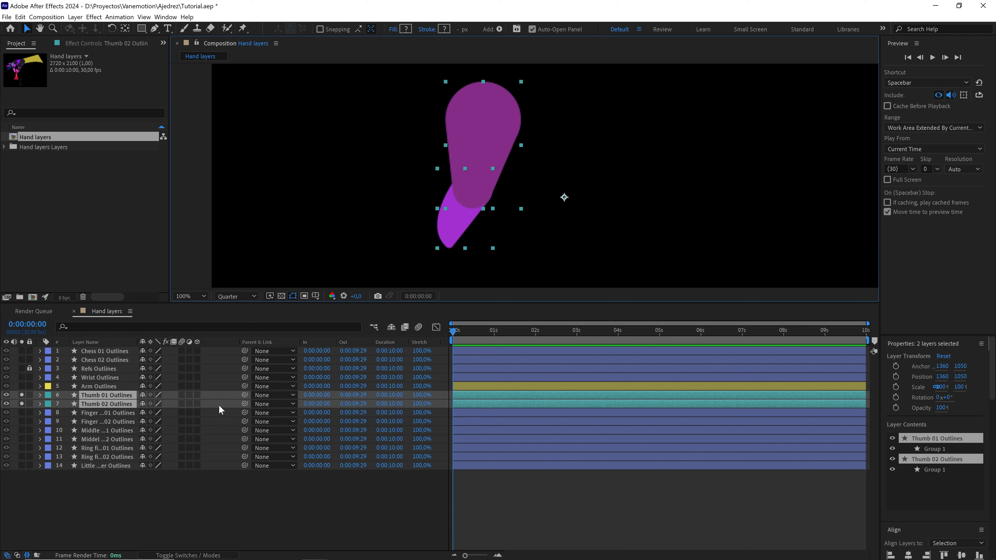
left_click_drag(244, 404, 118, 397)
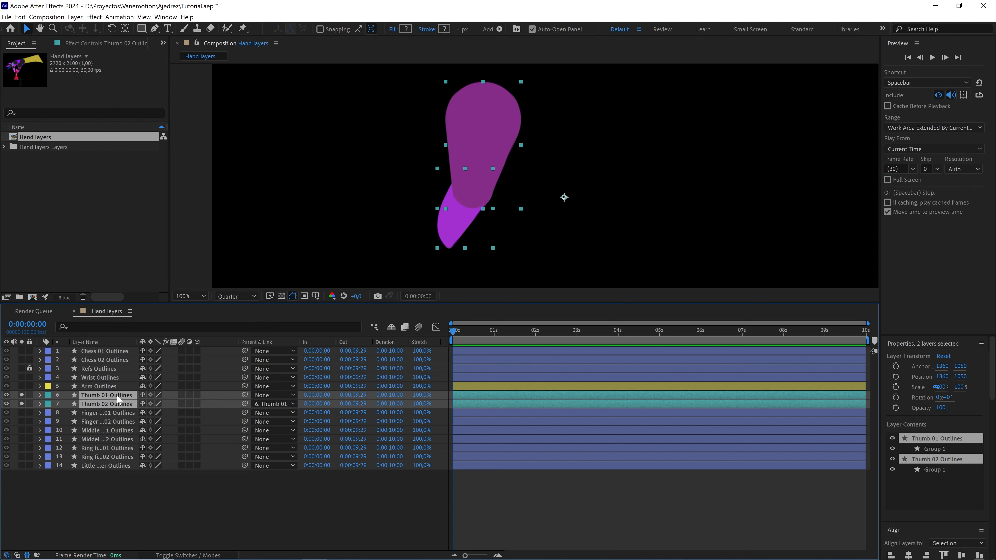
Try rotating the Thumb 01 Outlines layer around its default anchor point, and undo the rotation
left_click(126, 473)
left_click(123, 398)
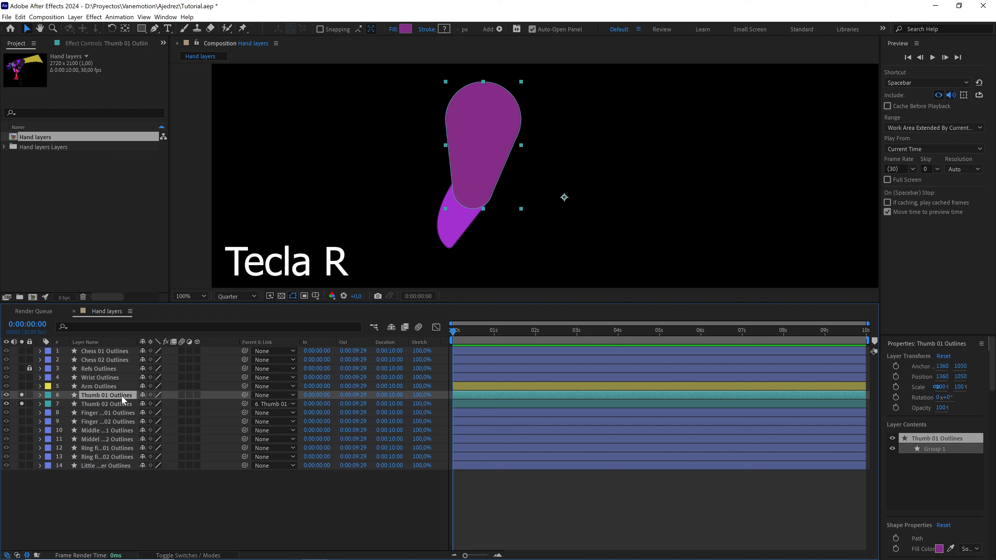
key("r")
left_click_drag(153, 404, 404, 287)
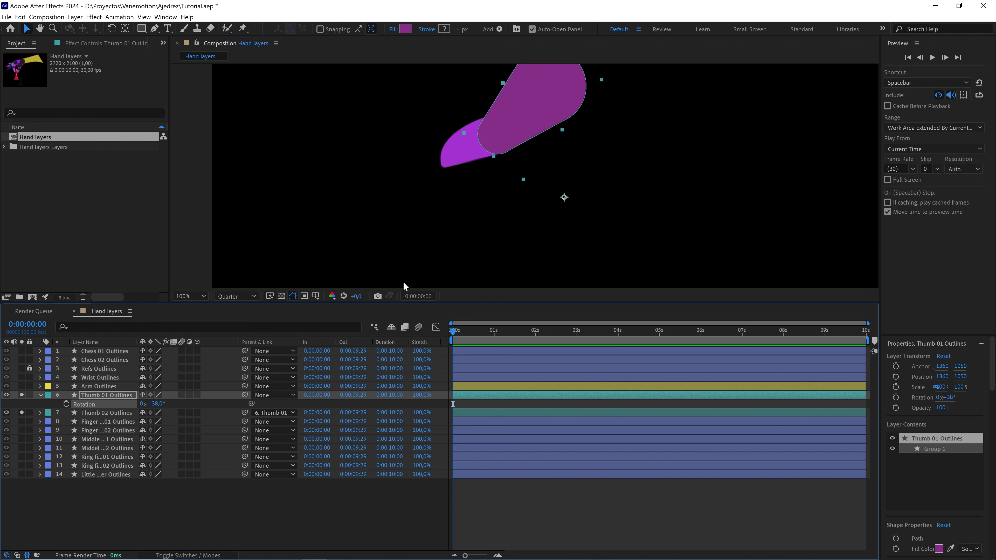
left_click_drag(526, 133, 513, 177)
key("ctrl+z")
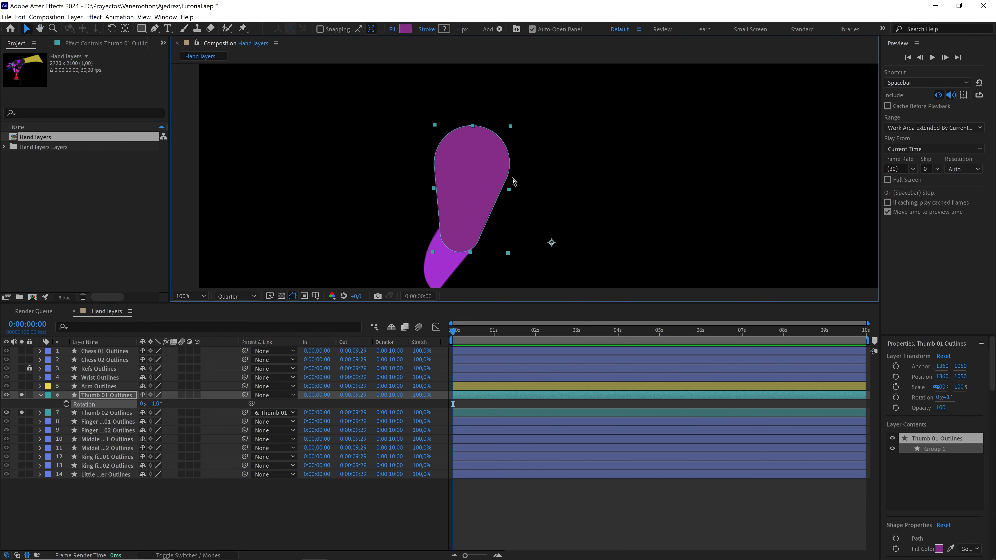
key("ctrl+z")
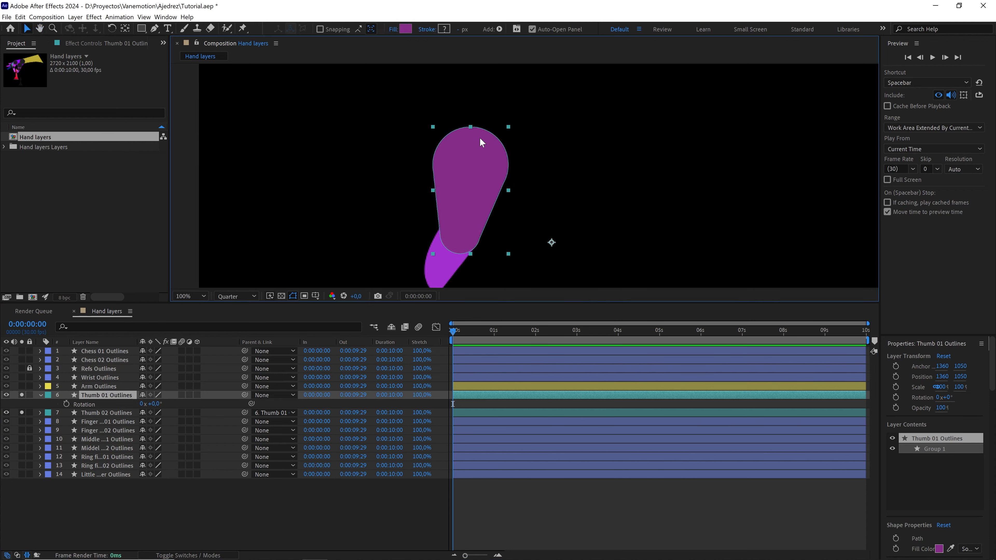
Activate the Pan Behind (Anchor Point) tool and solo the Refs Outlines layer to show the joint circles
left_click(125, 29)
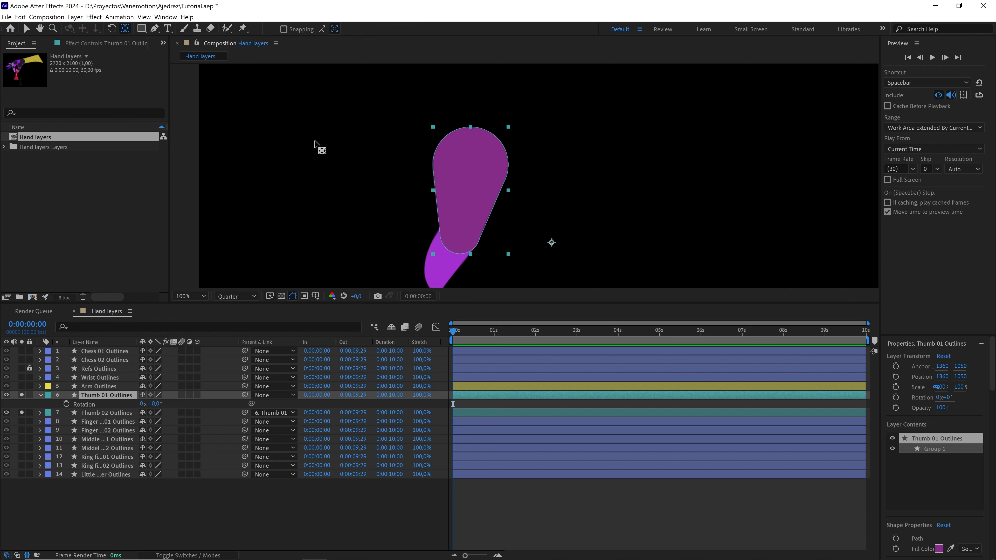
left_click(101, 369)
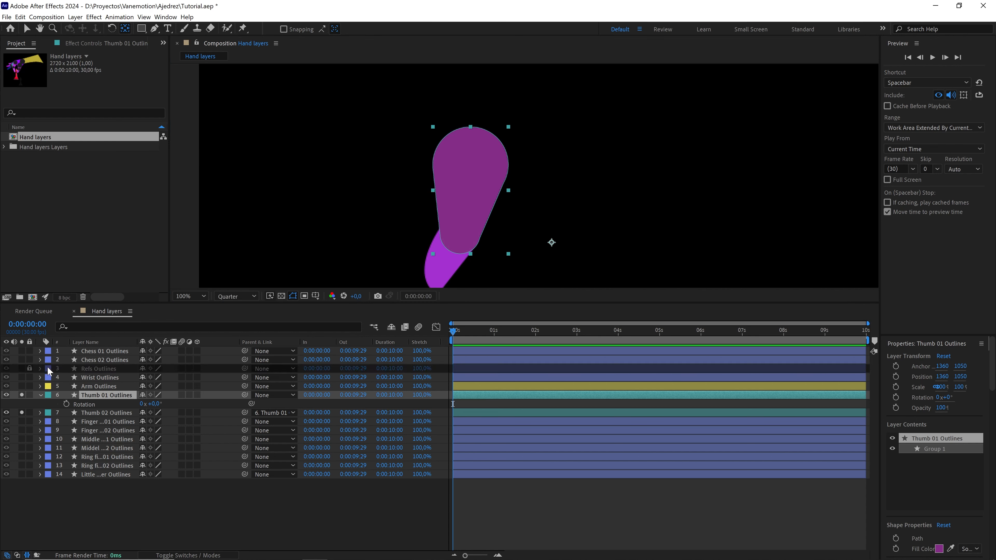
left_click(23, 368)
left_click_drag(478, 210, 469, 140)
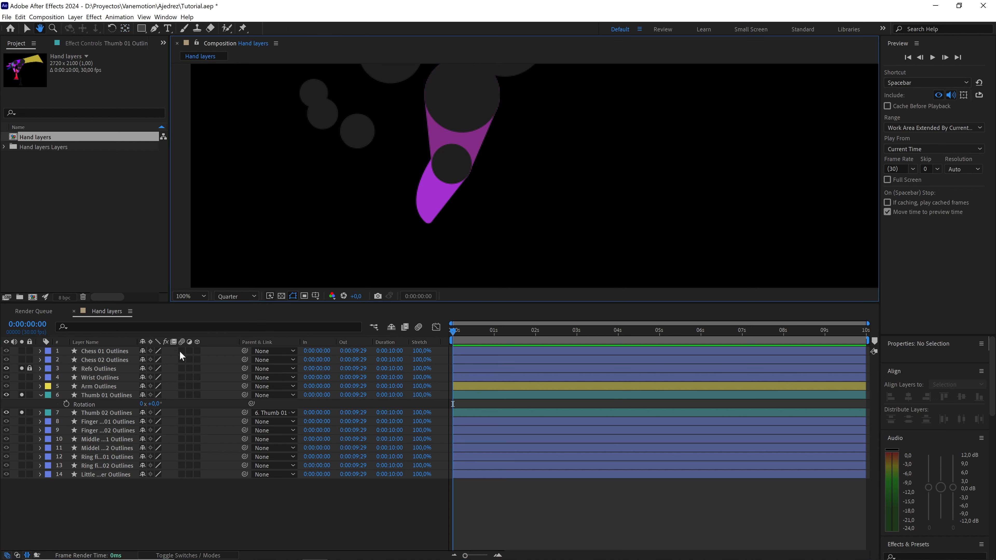
Move the anchor point of Thumb 01 Outlines to the center of its large reference circle, at about 1046, 749
left_click(95, 396)
left_click_drag(370, 170, 357, 226)
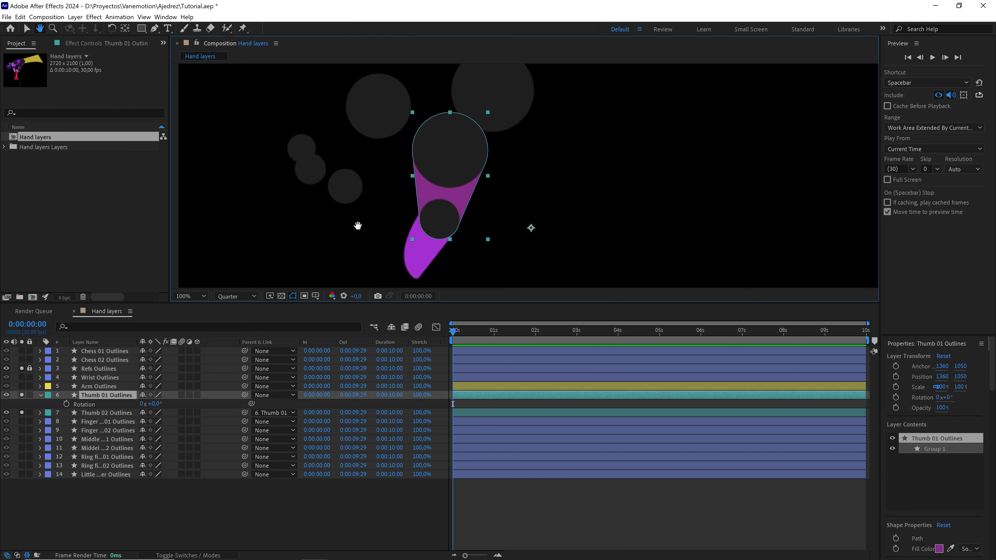
left_click_drag(531, 228, 506, 190)
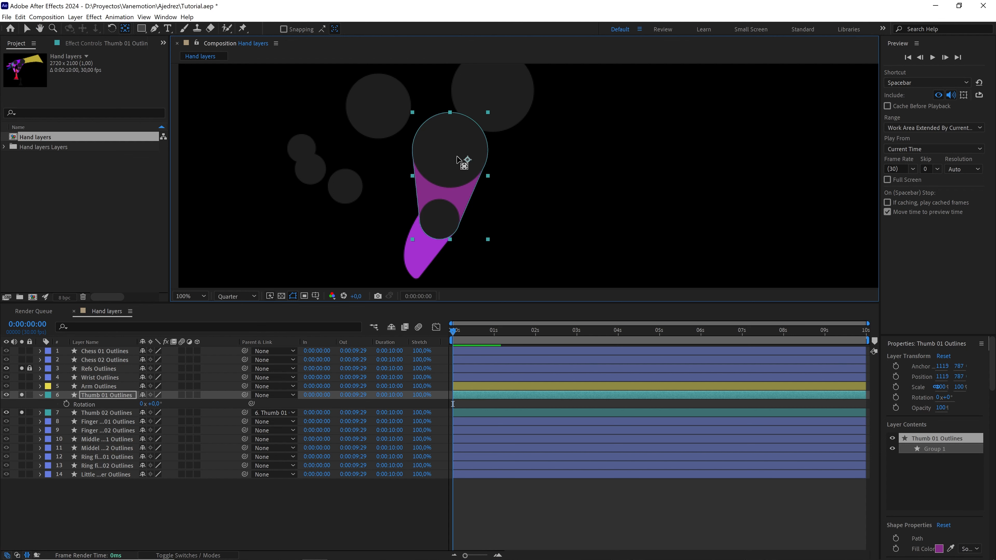
left_click_drag(453, 154, 451, 150)
left_click_drag(480, 178, 491, 193)
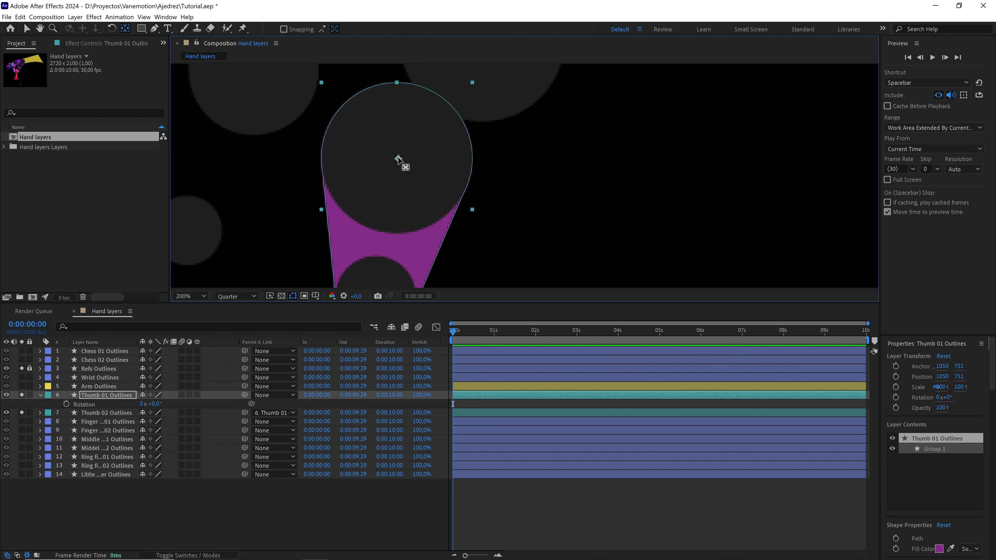
left_click_drag(398, 159, 396, 157)
left_click_drag(420, 207, 451, 134)
scroll(511, 154, "down", 1)
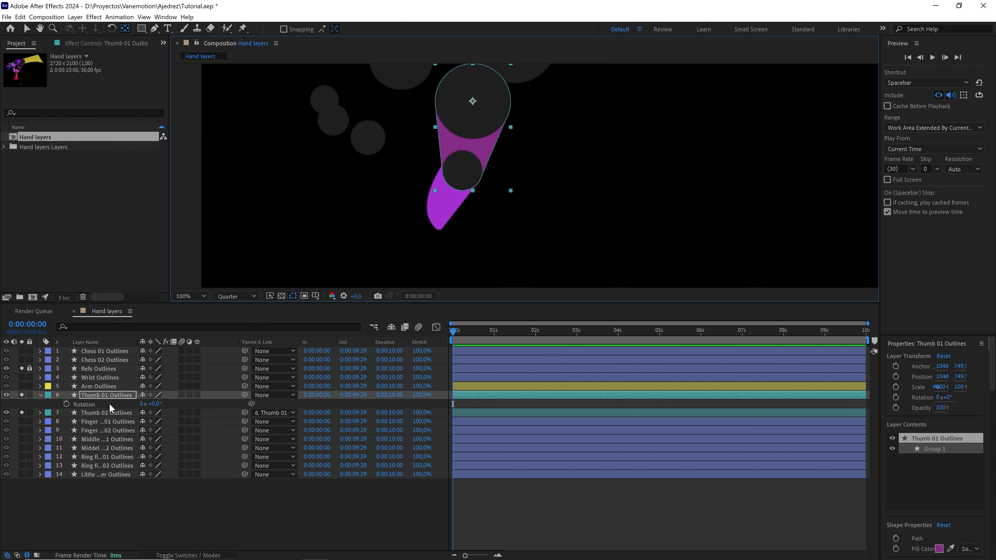
Snap the anchor point of Thumb 02 Outlines to the center of the small thumb joint circle, at about 1006, 1016
left_click(107, 413)
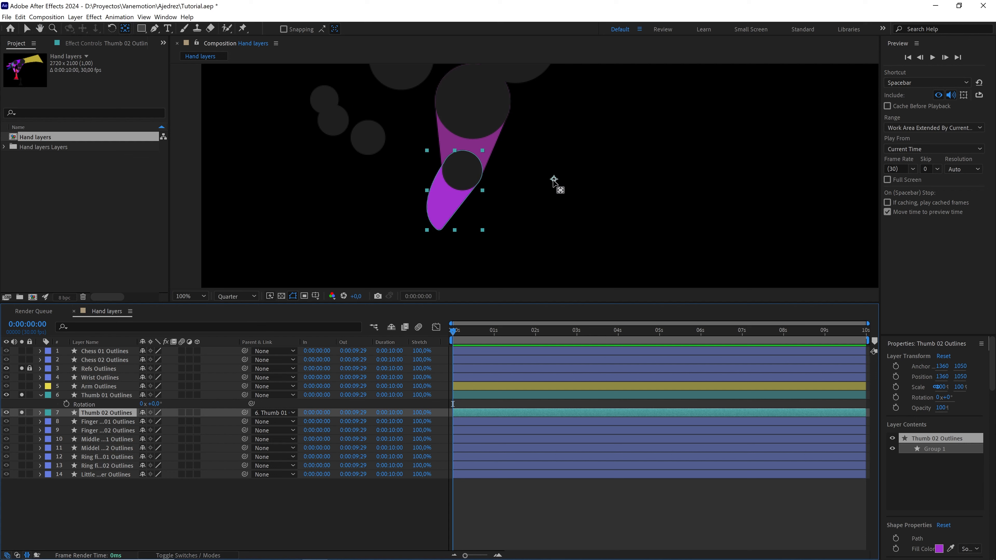
left_click_drag(554, 179, 463, 170)
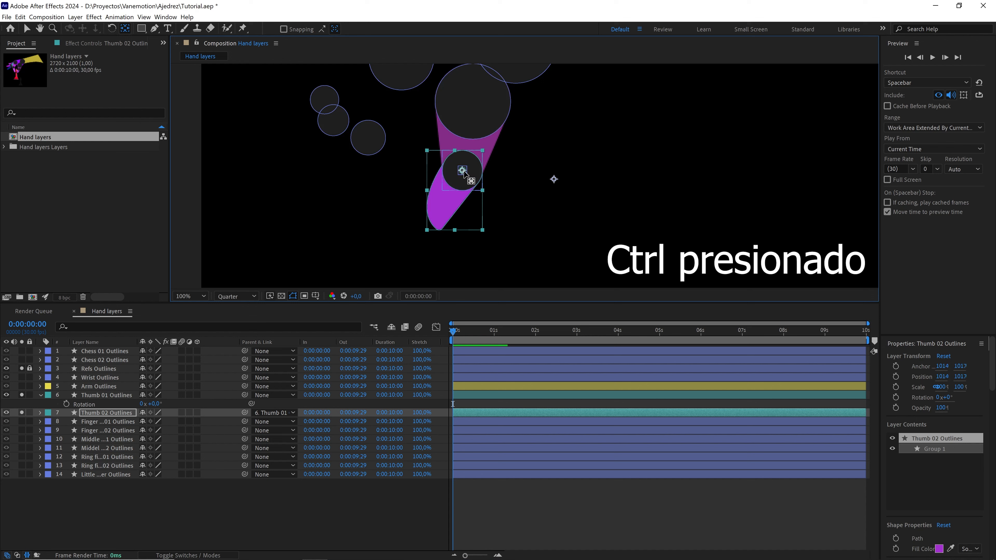
scroll(475, 173, "up", 2)
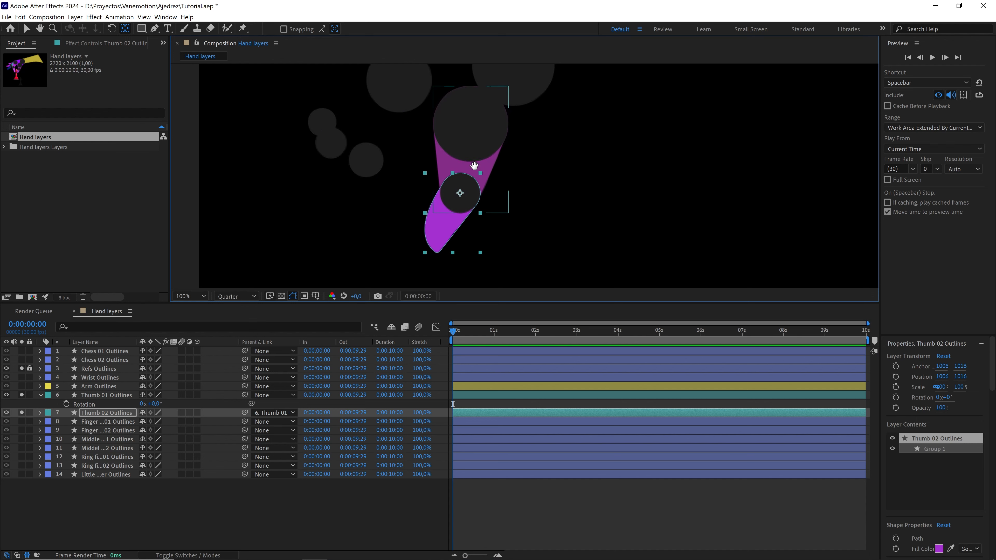
Try rotating Thumb 01 Outlines around its new anchor point, and restore its rotation
left_click(106, 395)
scroll(360, 251, "down", 2)
left_click_drag(158, 407, 190, 404)
scroll(550, 181, "up", 2)
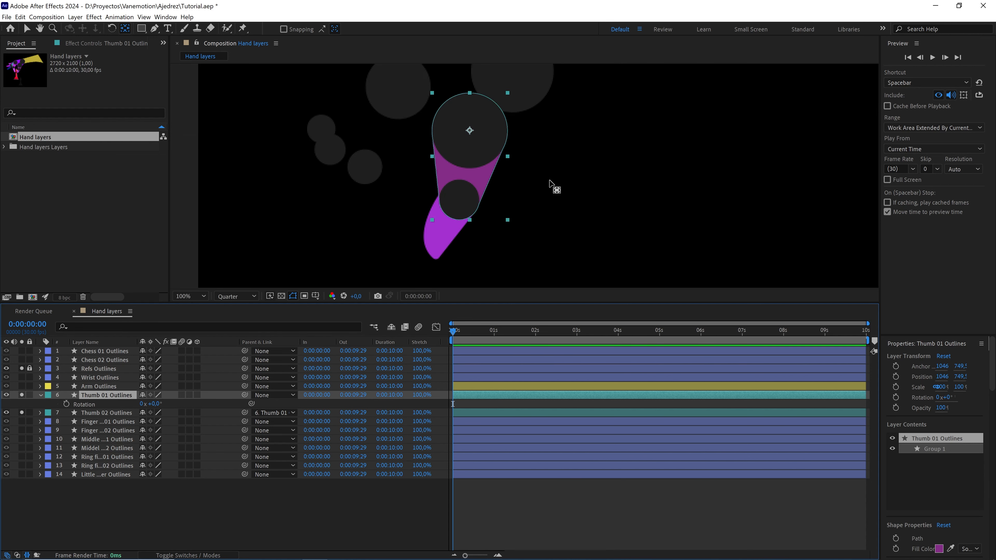
Reveal the Rotation of both thumb layers and link Thumb 02's Rotation to Thumb 01's Rotation with the property pick whip
left_click(92, 412, "shift")
key("r")
key("r")
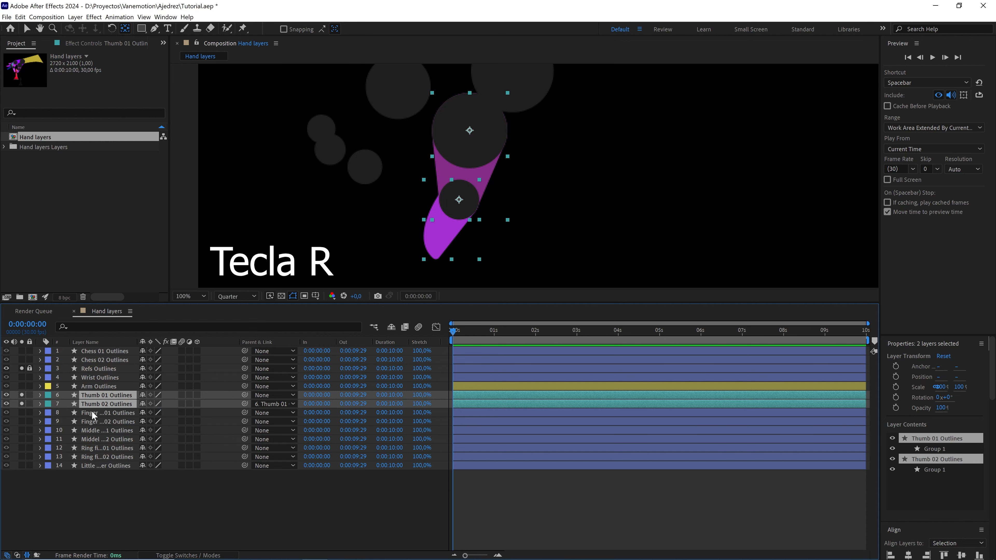
left_click(214, 423)
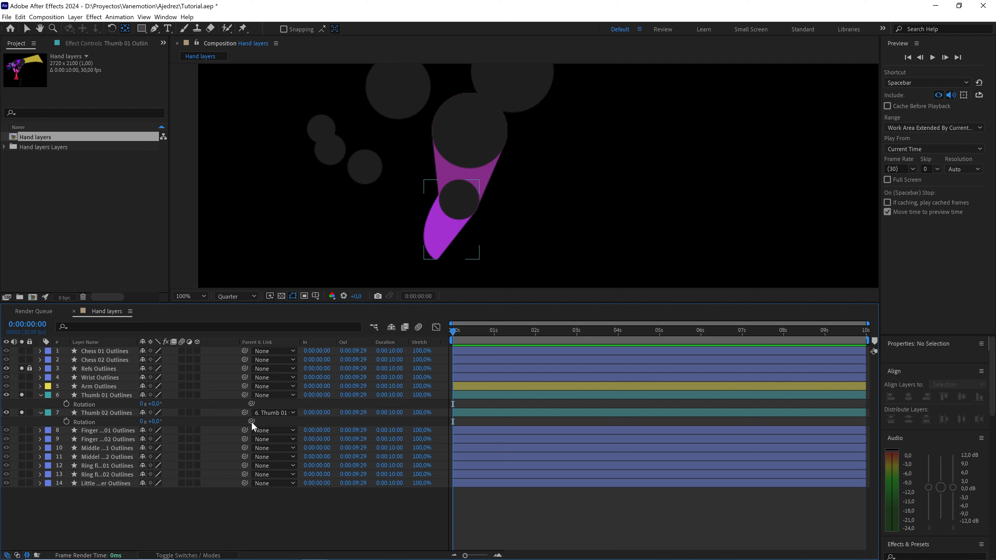
left_click_drag(251, 421, 93, 404)
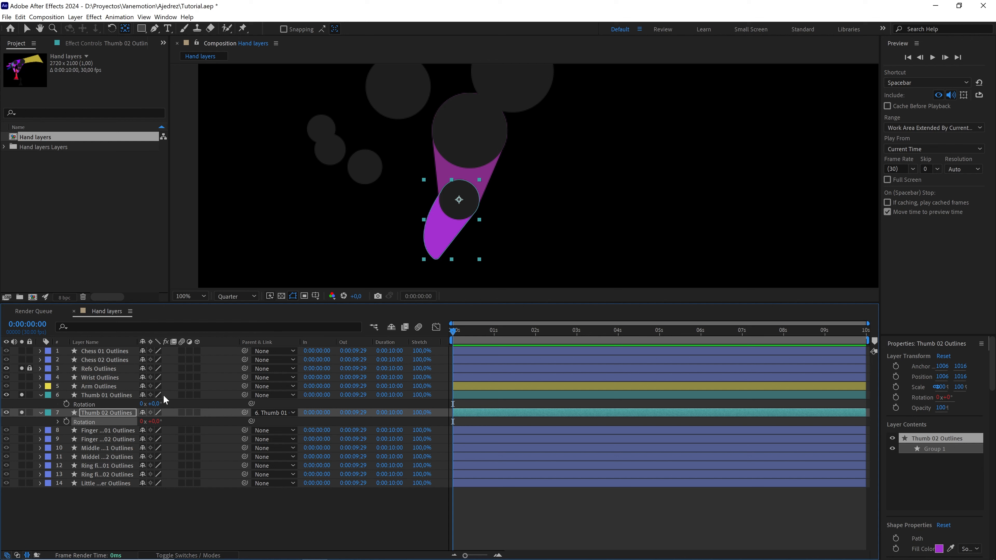
Try changing Thumb 01's Rotation to test the linked thumb bend, and undo the change
left_click_drag(155, 404, 120, 403)
key("ctrl+z")
scroll(524, 173, "down", 1)
left_click_drag(519, 175, 517, 165)
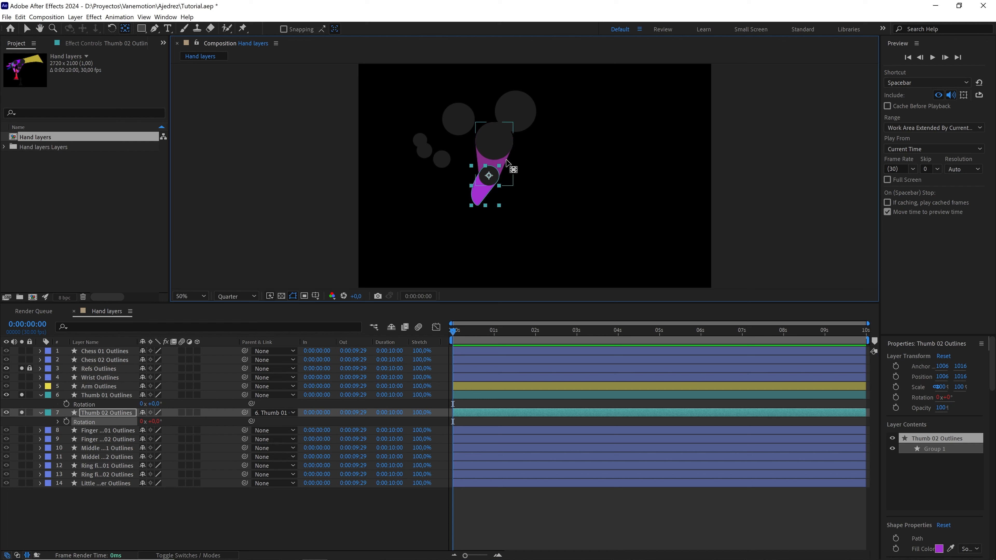
Select and solo the Finger nail 01 and Finger nail 02 Outlines layers, and turn off solo for both thumb layers
left_click(108, 431)
left_click(106, 440, "shift")
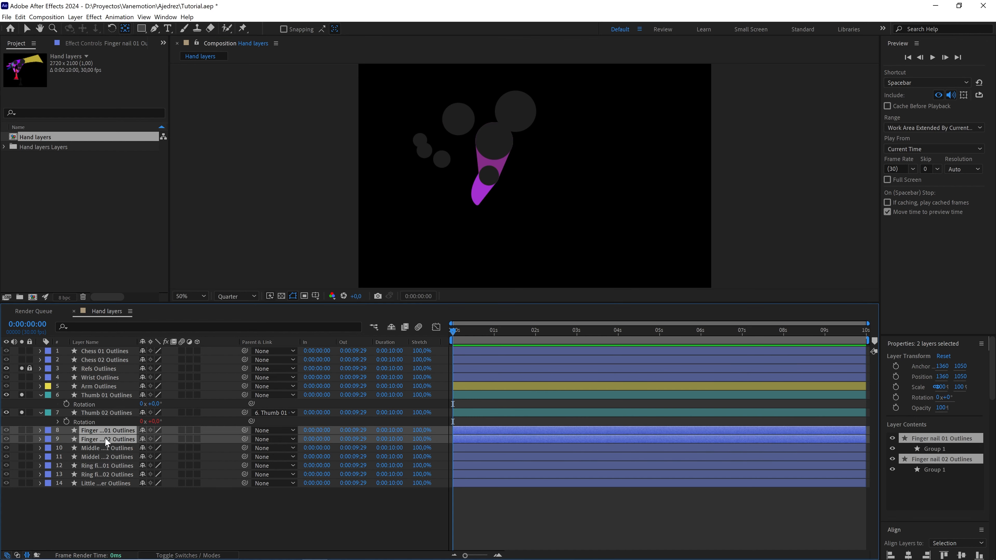
left_click_drag(21, 430, 22, 439)
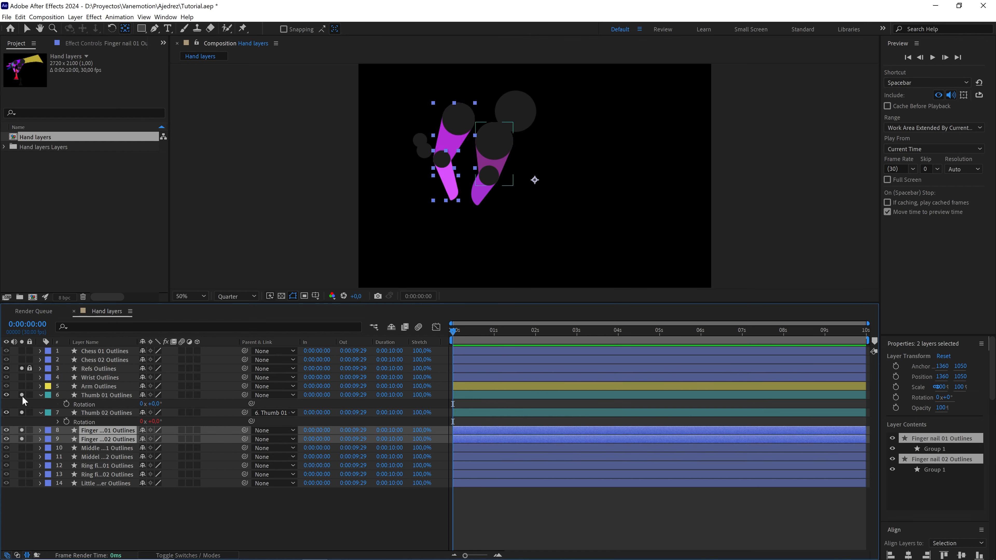
scroll(584, 134, "up", 1)
left_click_drag(505, 136, 530, 173)
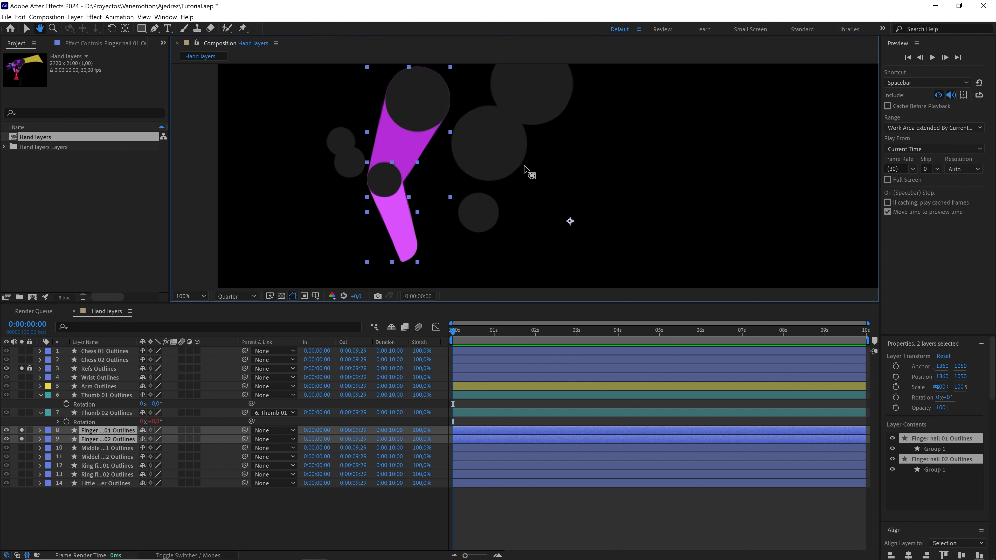
left_click_drag(442, 141, 452, 155)
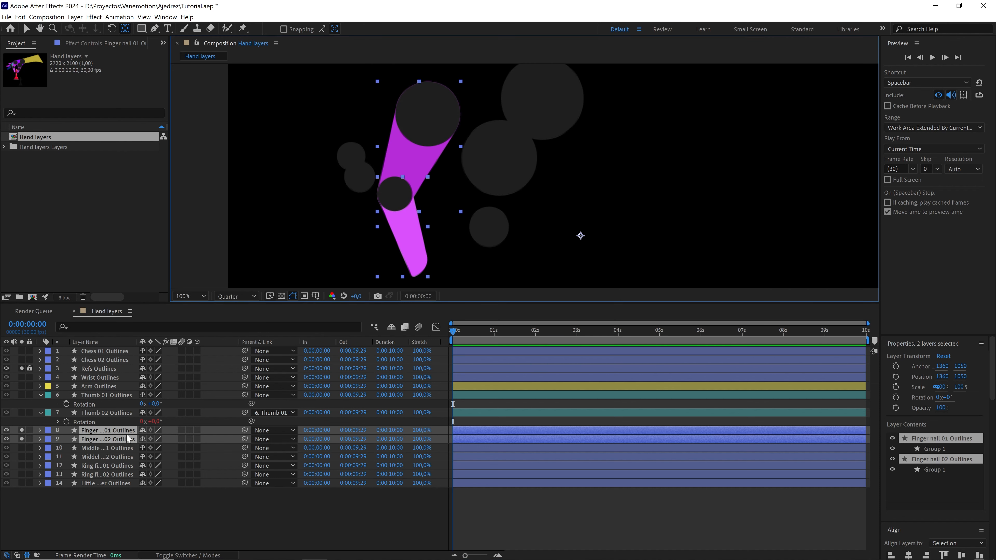
Parent Finger nail 02 Outlines to Finger nail 01 Outlines and set the label color of both layers to Orange
left_click_drag(246, 439, 105, 434)
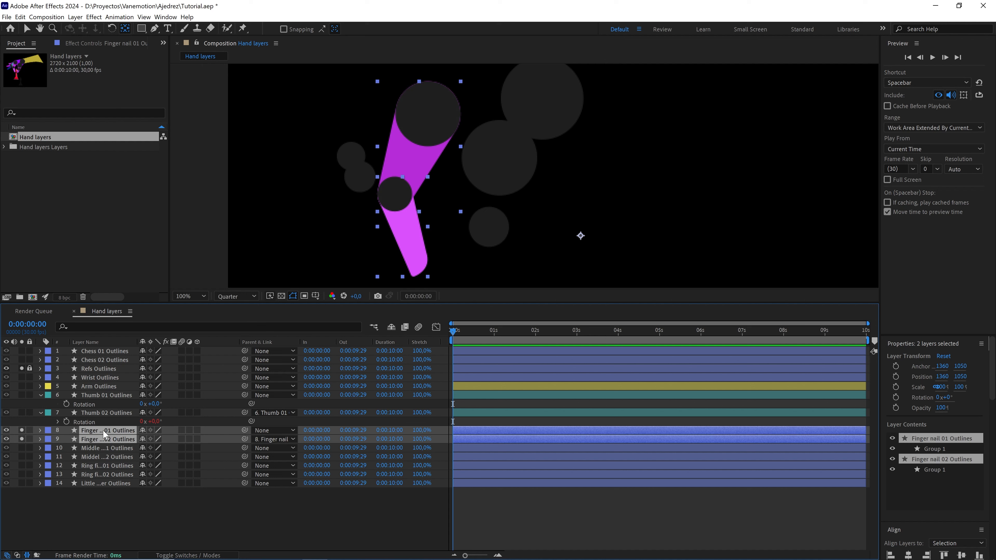
left_click(48, 432)
left_click(78, 368)
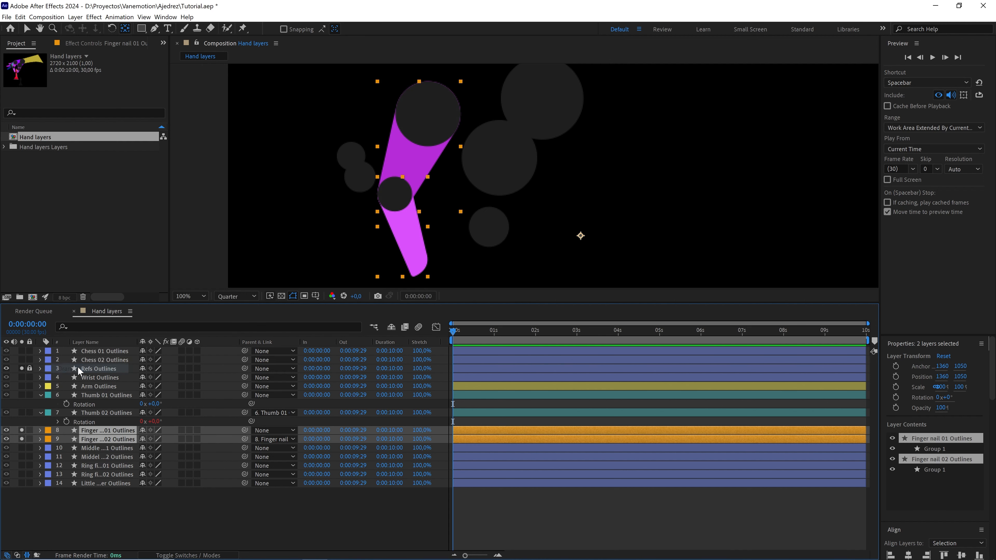
left_click(133, 513)
Snap the anchor point of Finger nail 01 Outlines to the center of its large reference circle, at about 771, 580
left_click(109, 428)
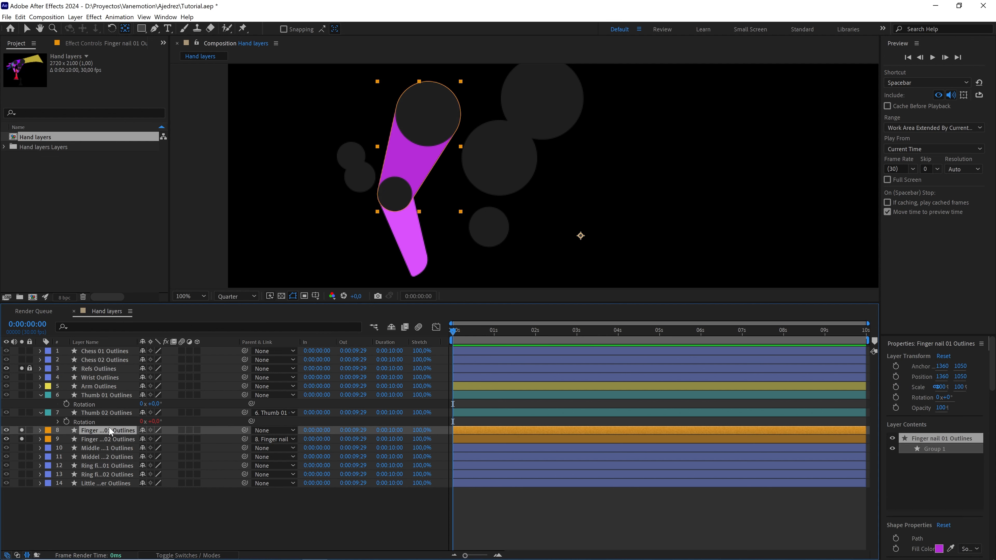
left_click_drag(534, 218, 487, 175)
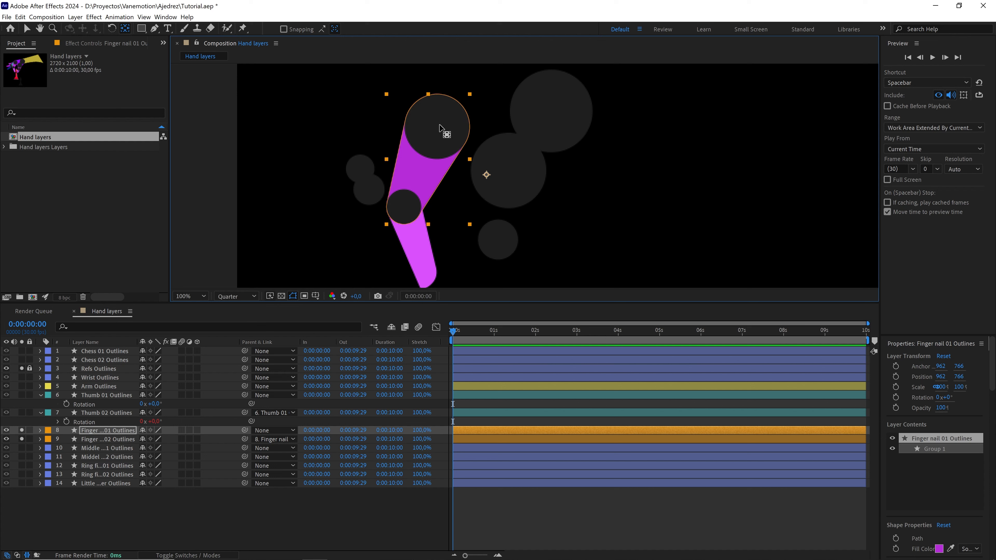
left_click_drag(434, 134, 442, 151)
left_click_drag(494, 192, 447, 144)
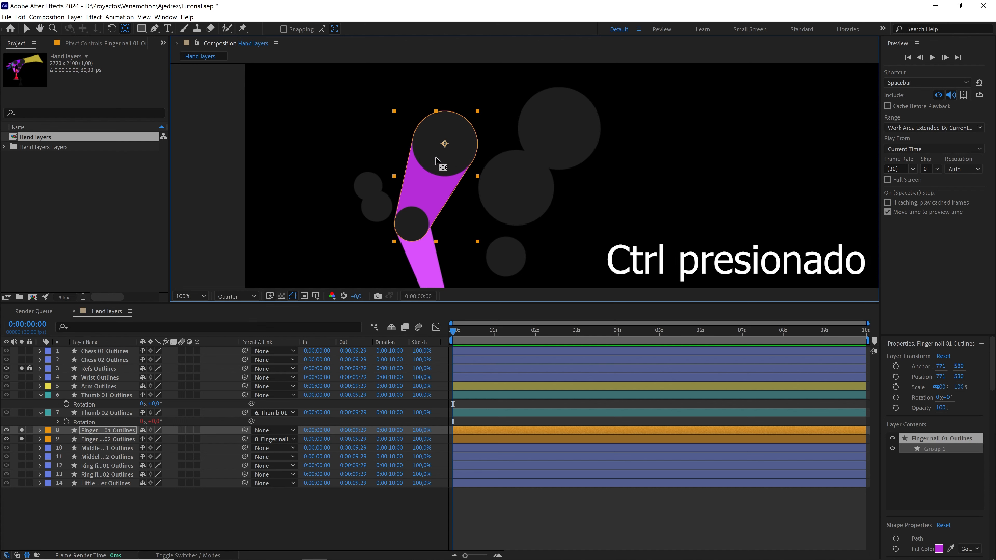
Snap the anchor point of Finger nail 02 Outlines to the center of its small joint circle, at about 642, 889
scroll(457, 241, "down", 3)
left_click(435, 209)
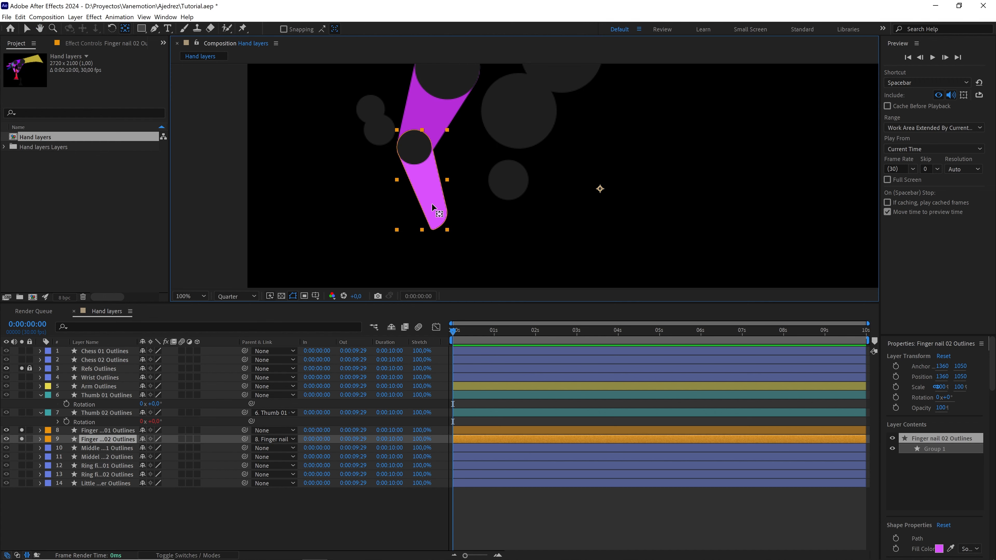
left_click_drag(600, 189, 413, 146)
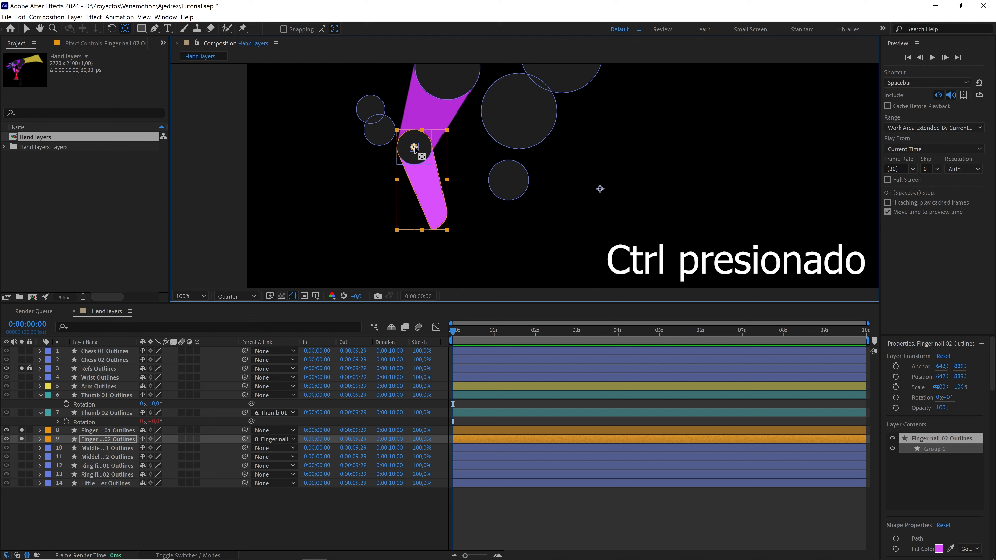
Reveal Rotation on both Finger nail layers and link the Rotation of Finger nail 02 Outlines to that of Finger nail 01 Outlines
scroll(450, 190, "up", 1)
key("comma")
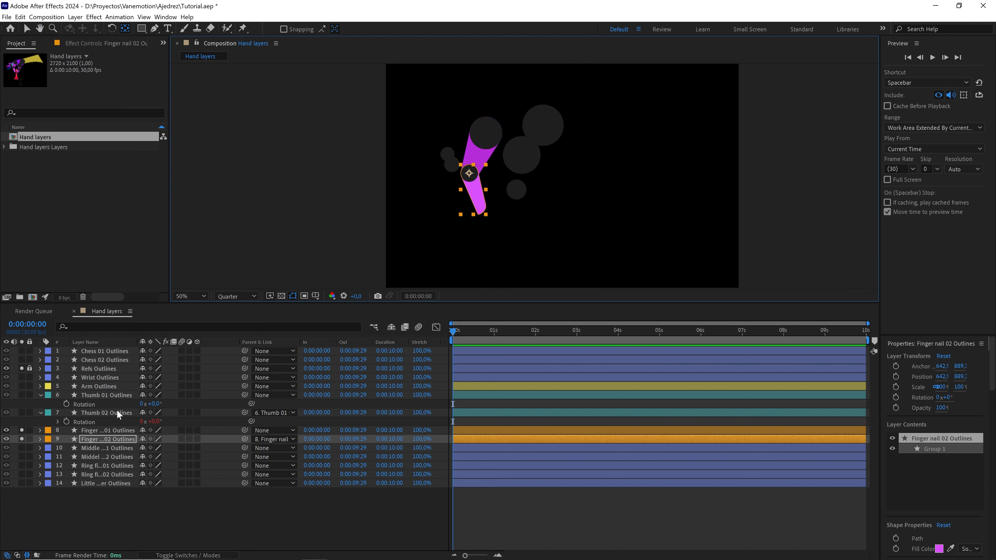
left_click(104, 432, "ctrl")
key("r")
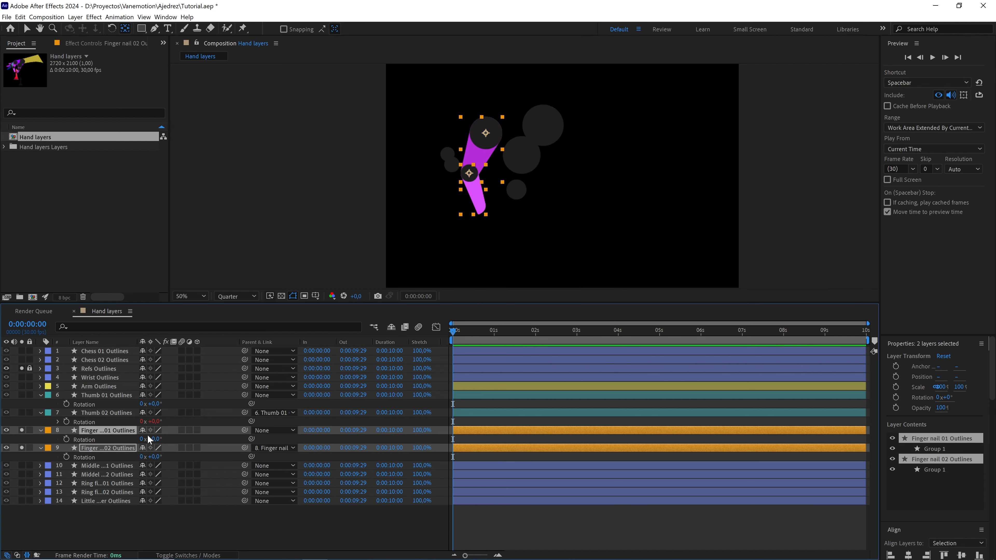
left_click(202, 453)
left_click(95, 458)
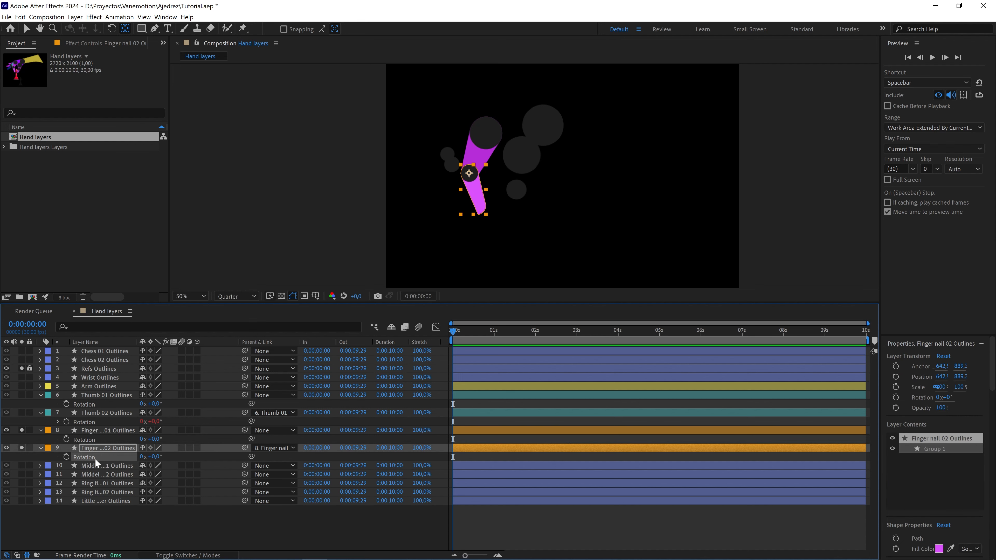
left_click_drag(250, 457, 196, 432)
Undo the test rotation of Finger nail 01 Outlines and collapse the properties of both Finger nail layers
left_click(186, 440)
key("ctrl+z")
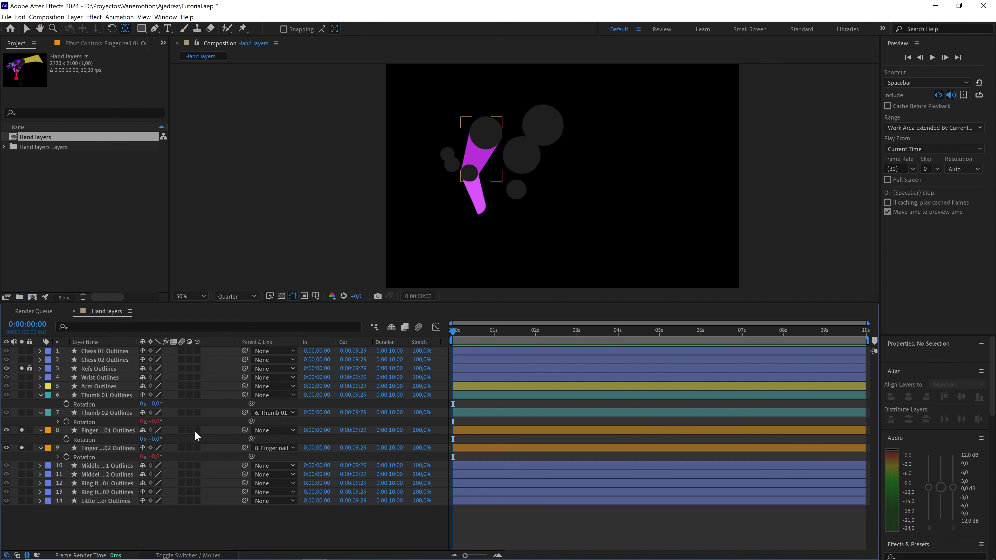
left_click(40, 429)
left_click(40, 438)
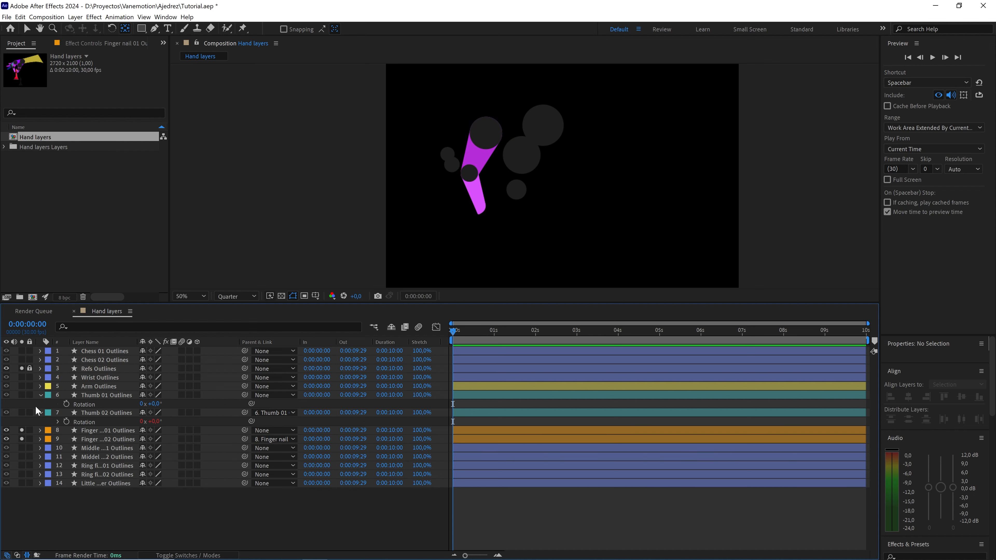
Switch solo from the Finger nail layers to the two middle finger layers and set their label color to Pink
left_click_drag(22, 430, 22, 456)
left_click(91, 448)
left_click(89, 457, "shift")
scroll(459, 214, "up", 2)
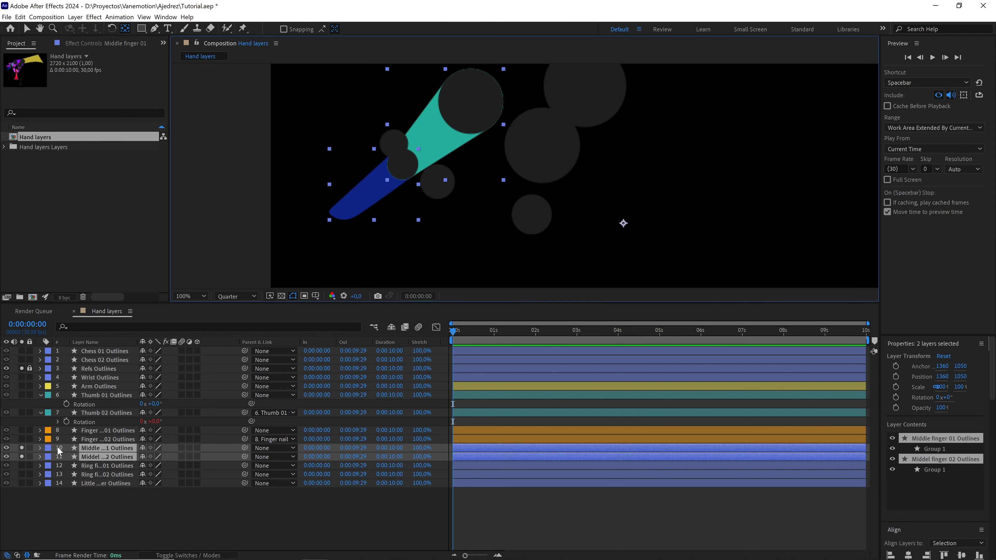
left_click(48, 450)
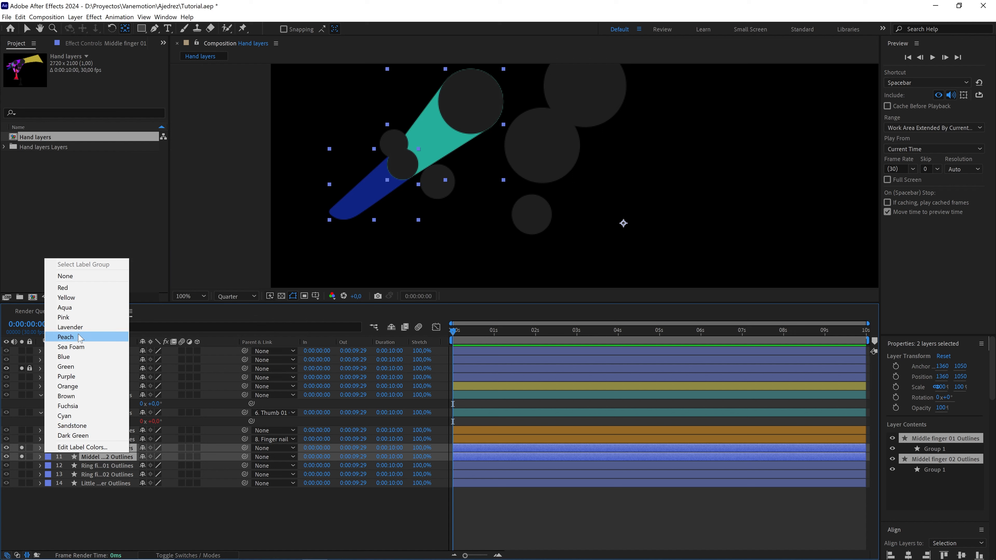
left_click(89, 318)
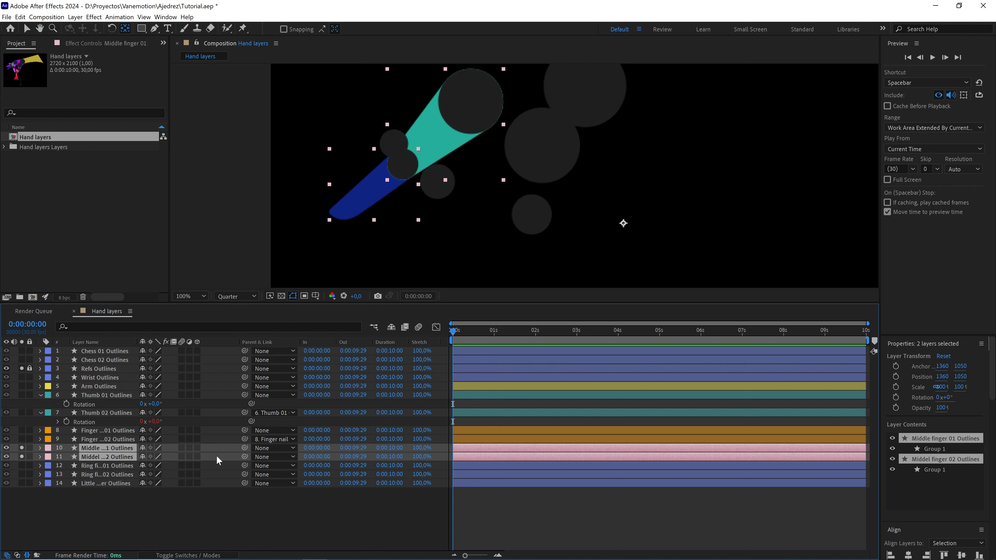
Parent Middel finger 02 Outlines to Middle finger 01 Outlines and clear the selection
left_click_drag(118, 453, 111, 450)
left_click(134, 515)
left_click(110, 456)
left_click_drag(374, 236, 395, 248)
left_click(596, 240)
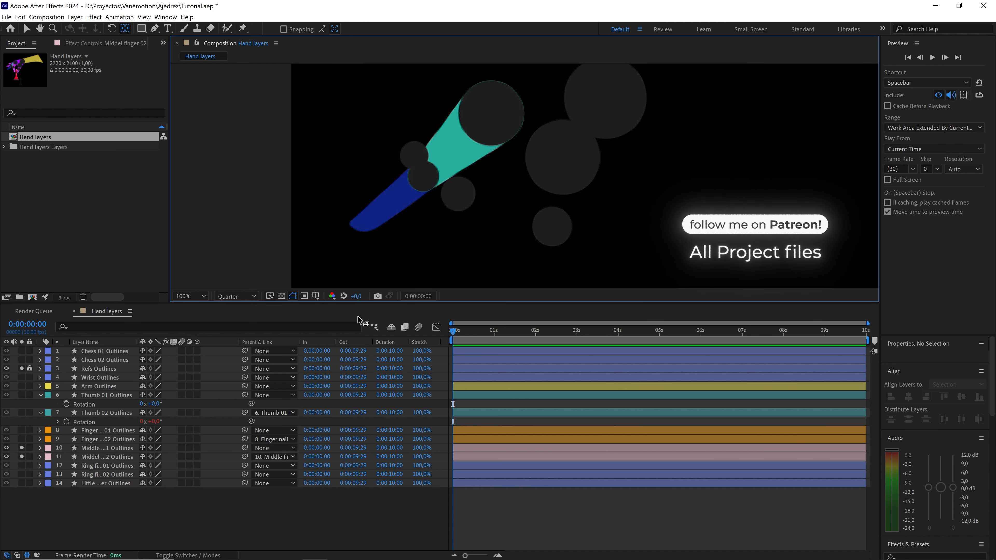
Snap the anchor point of Middel finger 02 to its joint circle, about 508, 822, and that of Middle finger 01 to the large circle, 771, 580
left_click(112, 456)
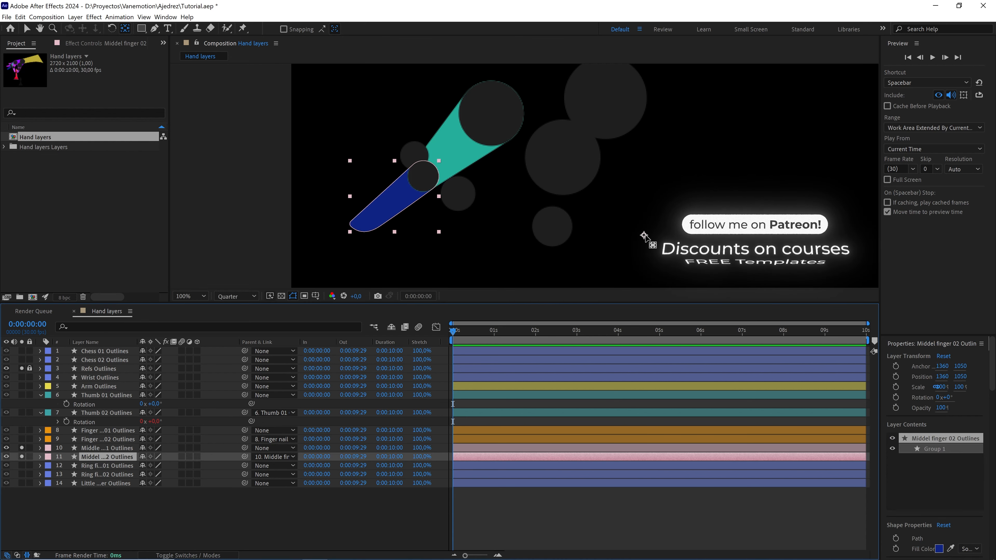
left_click_drag(515, 212, 426, 179)
key("period")
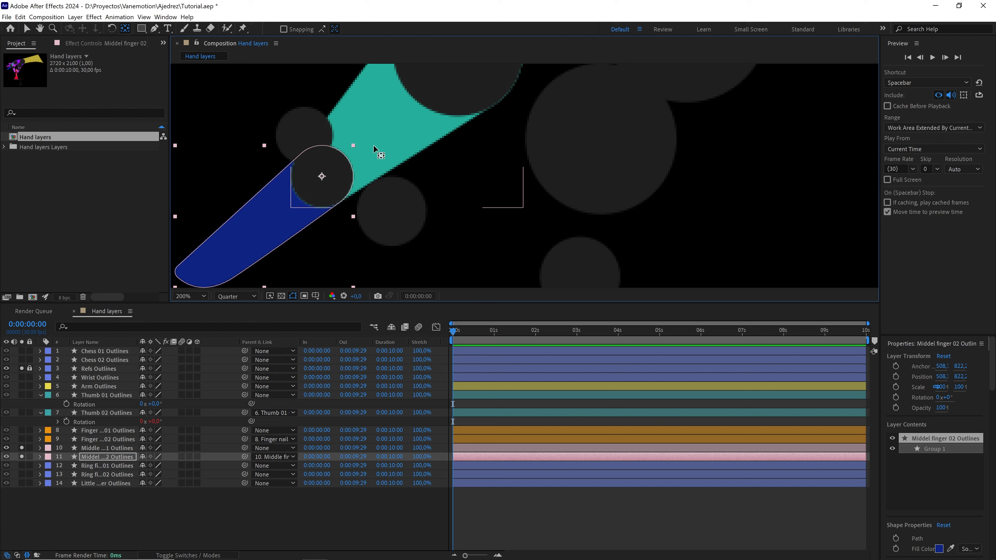
key("comma")
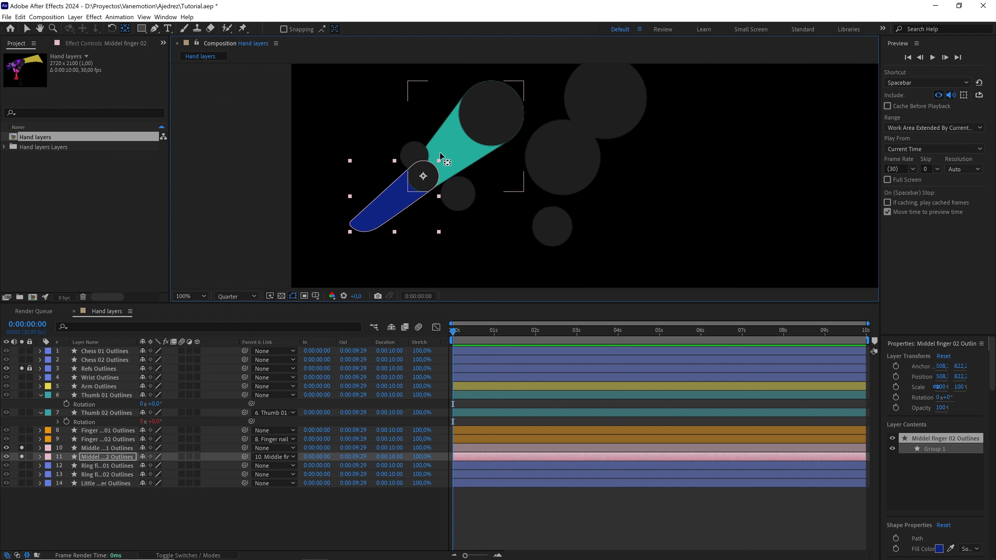
left_click(124, 448)
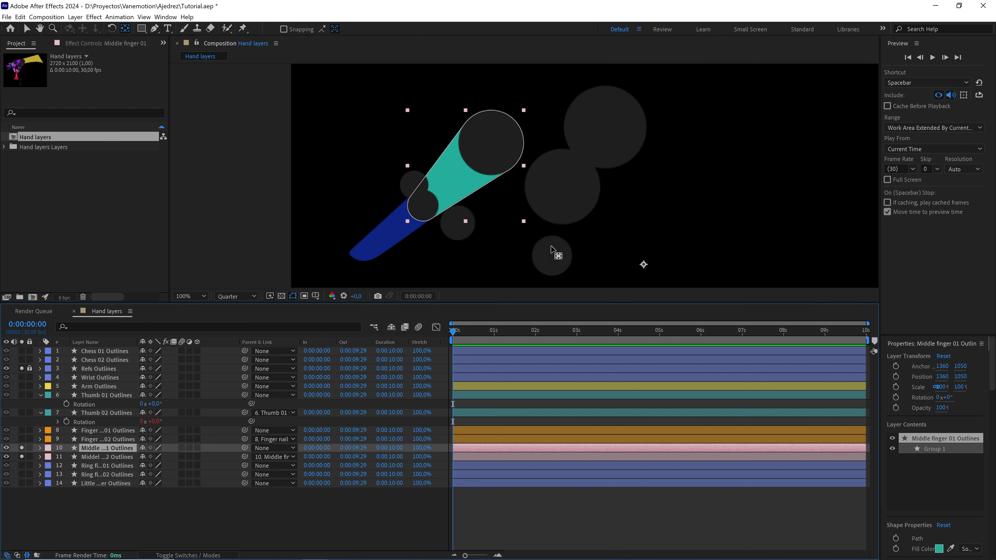
left_click_drag(644, 264, 491, 142)
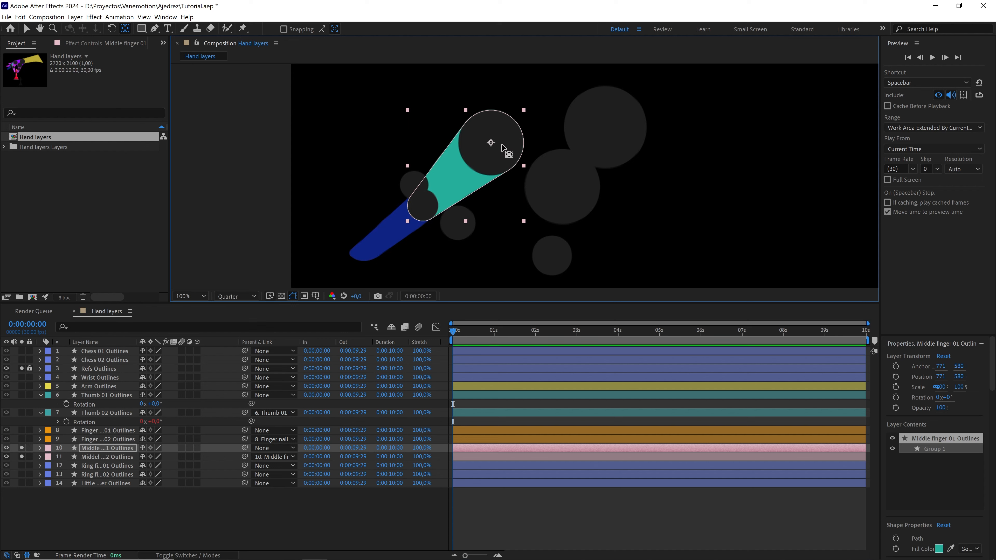
left_click(101, 457, "shift")
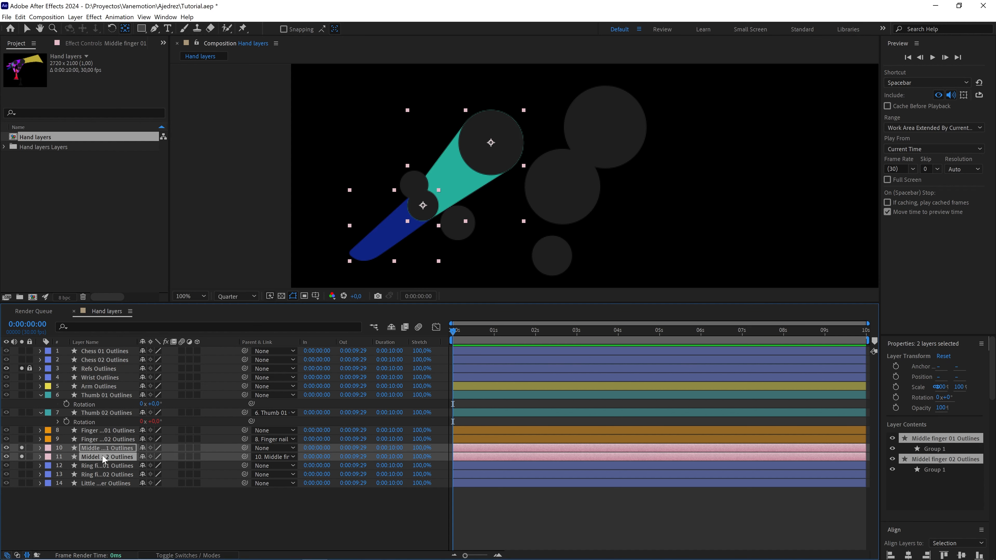
key("r")
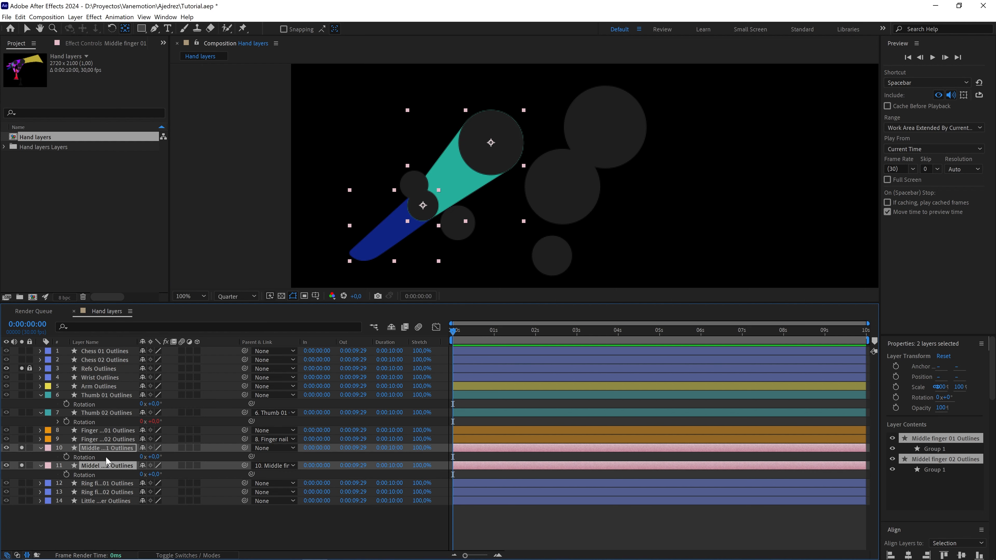
left_click(192, 472)
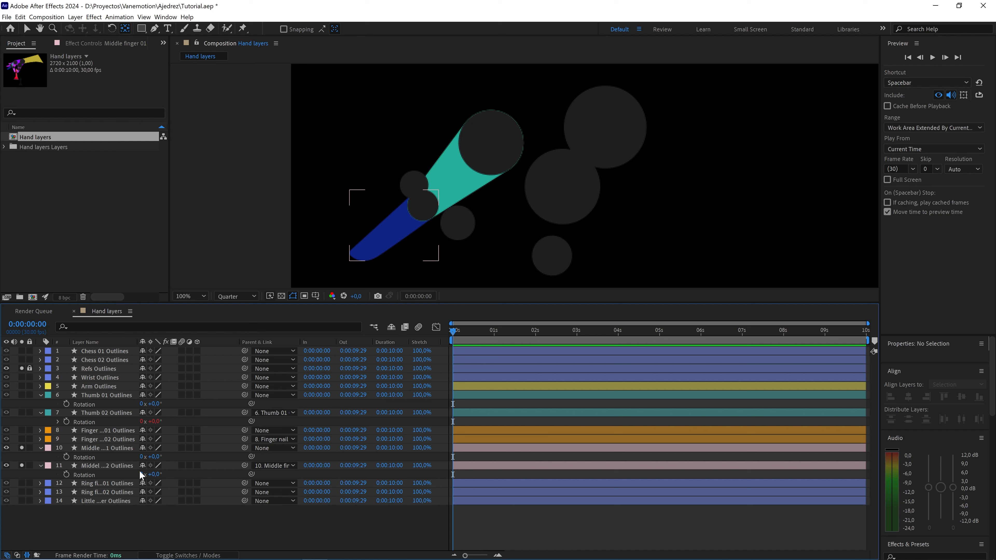
left_click(40, 448)
left_click(41, 457)
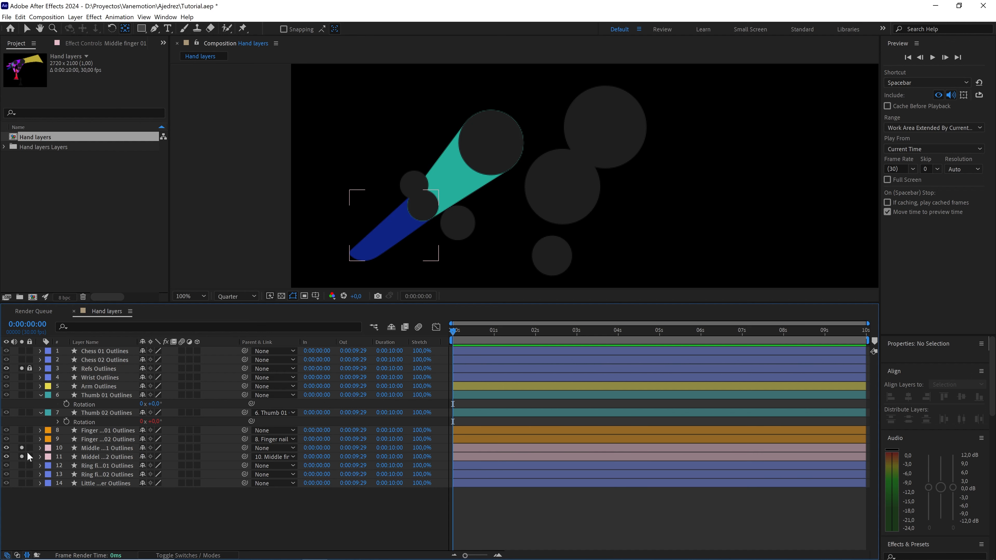
Turn off solo for the middle finger layers, then solo and select both ring finger layers
left_click_drag(21, 448, 21, 475)
left_click(114, 465)
left_click(112, 473, "shift")
left_click_drag(444, 204, 470, 185)
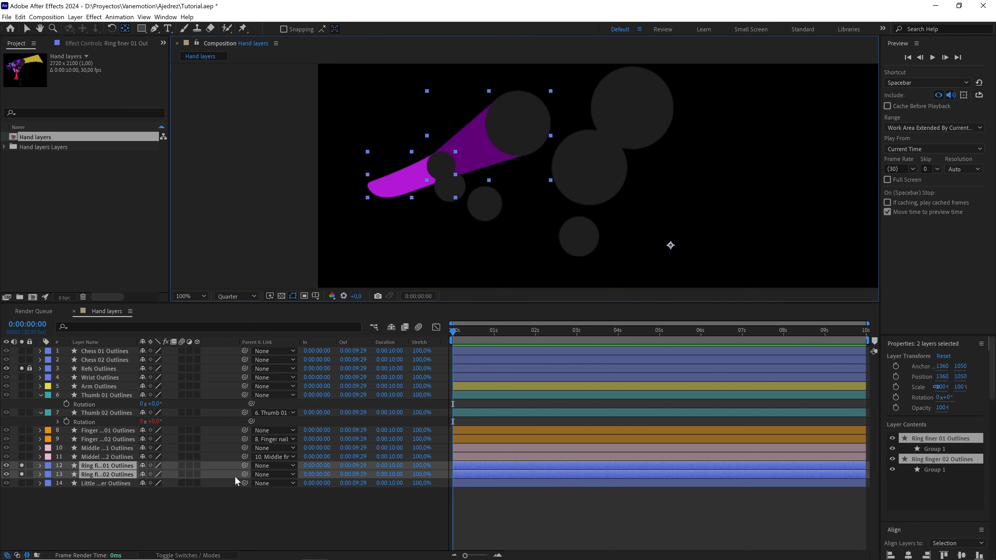
Parent Ring finger 02 Outlines to Ring finer 01 Outlines and set the label color of both layers to Green
left_click_drag(245, 474, 111, 467)
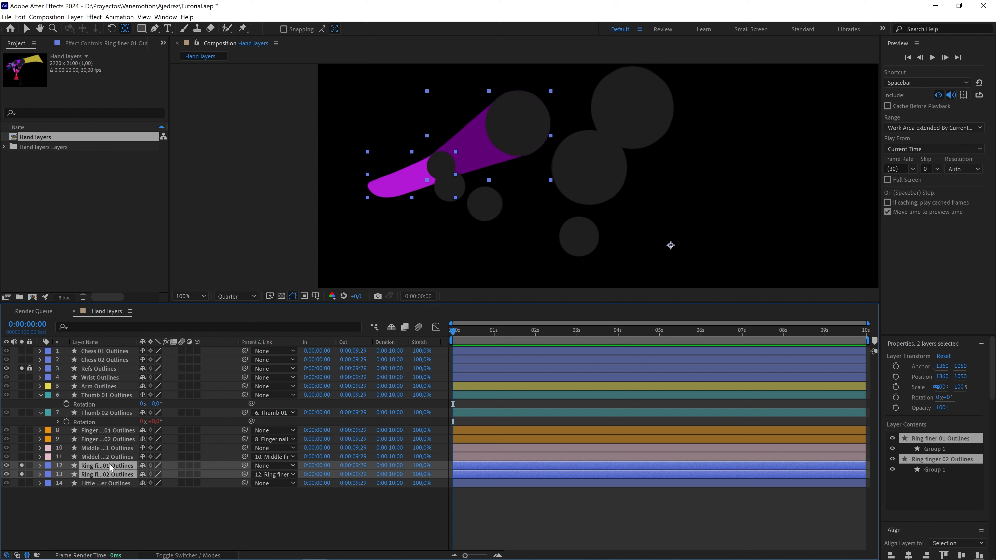
left_click(48, 468)
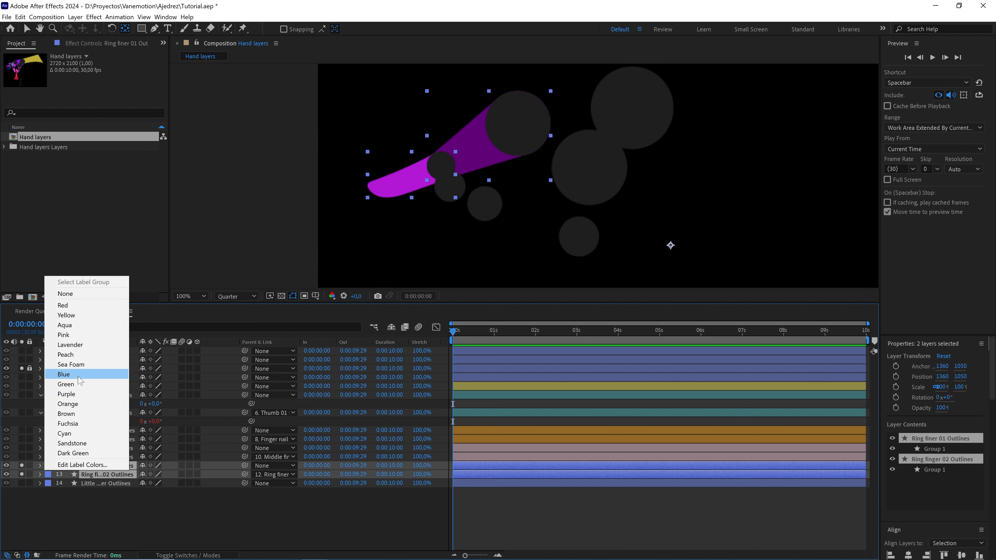
left_click(80, 385)
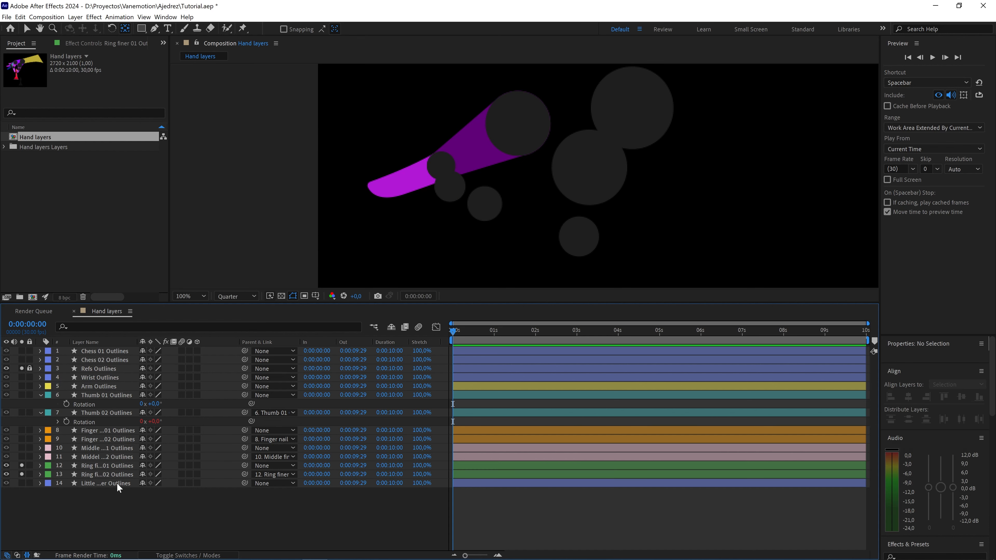
Snap the anchor point of Ring finger 02 Outlines to its small joint circle and that of Ring finer 01 Outlines to the large circle, 771, 580
left_click(108, 471)
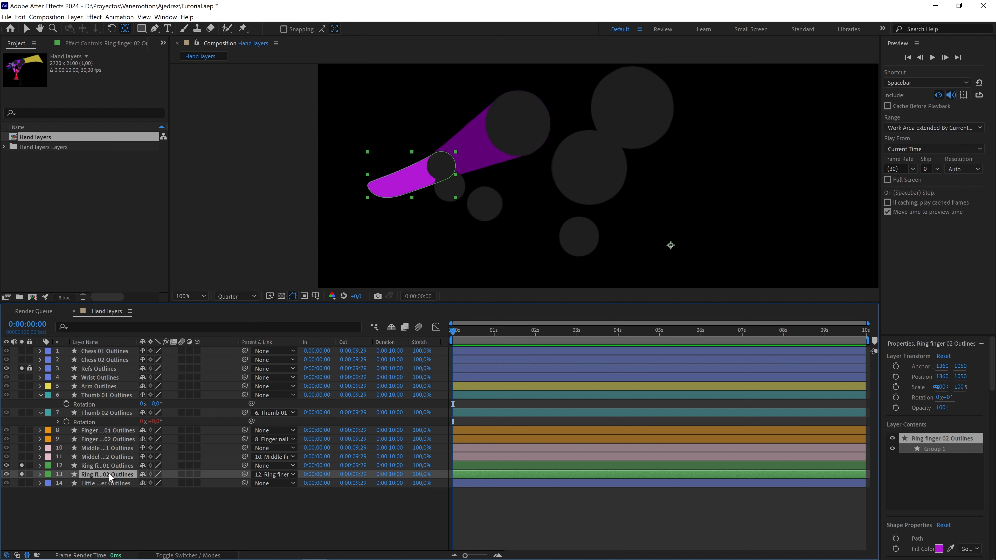
left_click_drag(671, 246, 530, 230)
scroll(444, 175, "up", 1)
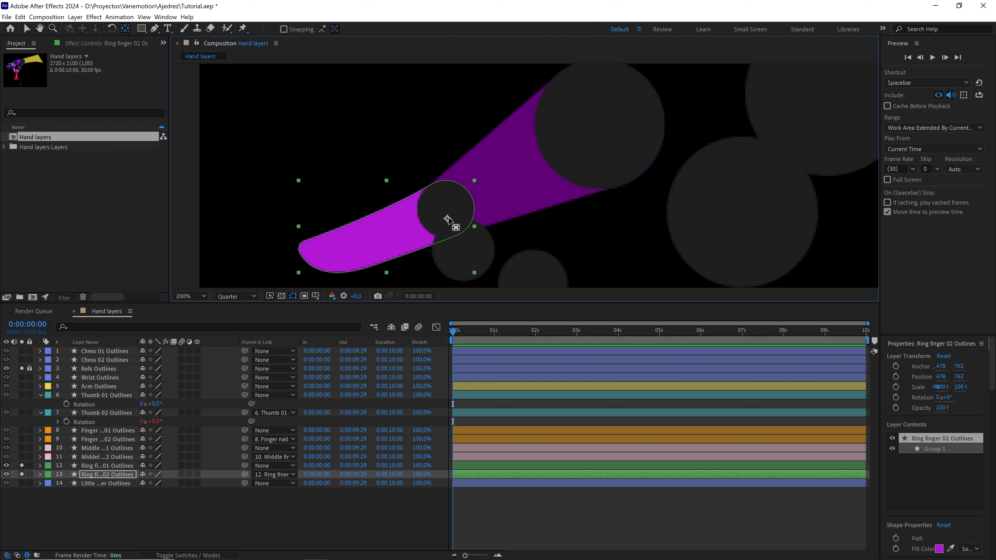
left_click_drag(449, 217, 439, 213)
scroll(461, 212, "down", 1)
left_click(111, 465)
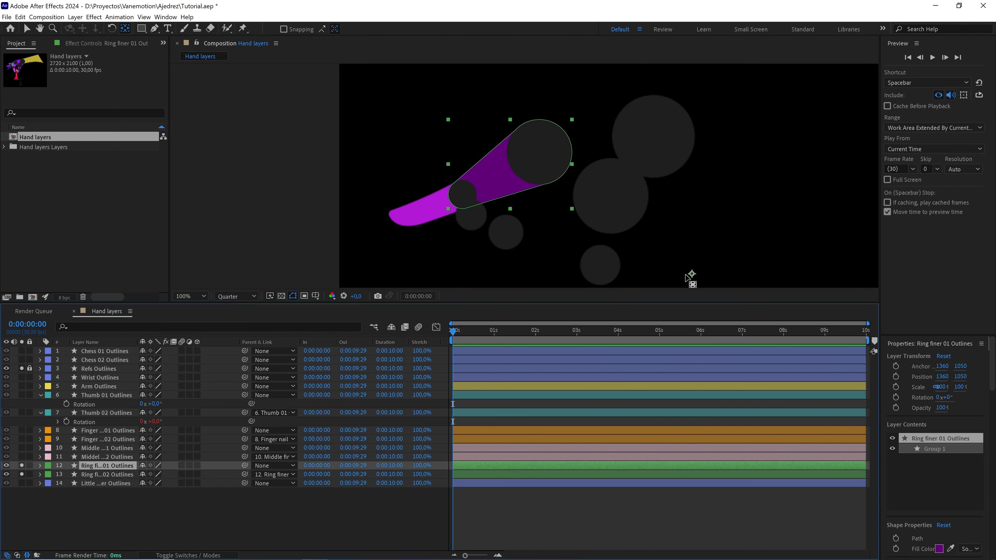
left_click_drag(691, 274, 539, 152)
Turn off solo for both ring finger layers, then select and solo Little finger Outlines
left_click(125, 462)
left_click_drag(23, 463, 22, 474)
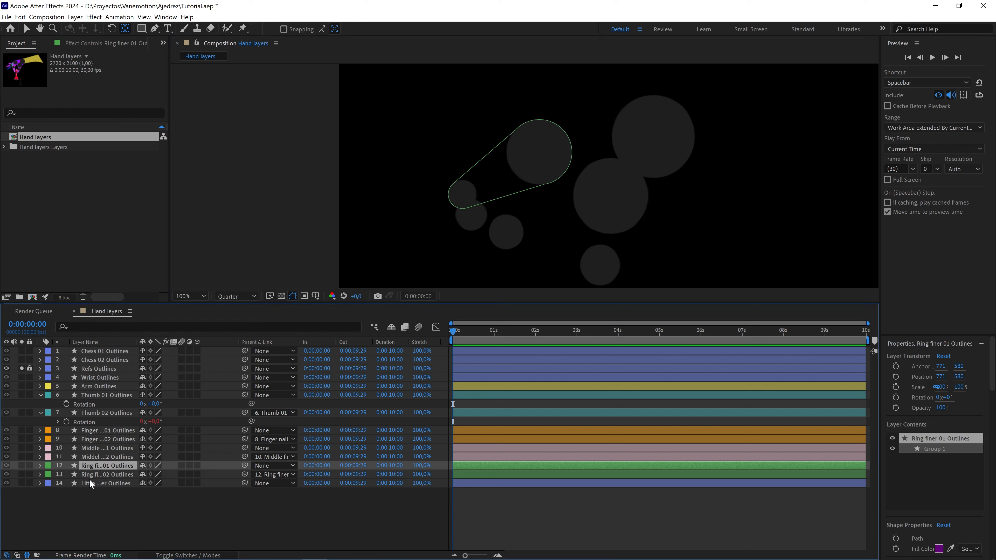
left_click(107, 483)
left_click(21, 483)
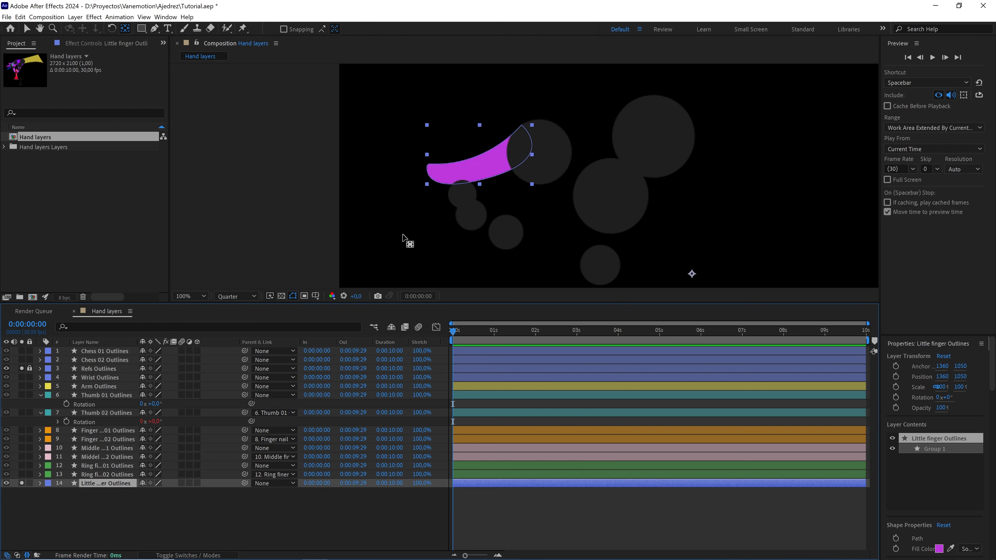
Move the anchor point of Little finger Outlines to the pointed upper corner at the finger's base, at about 702, 475
scroll(509, 232, "right", 2)
left_click_drag(669, 275, 541, 199)
scroll(541, 201, "up", 2)
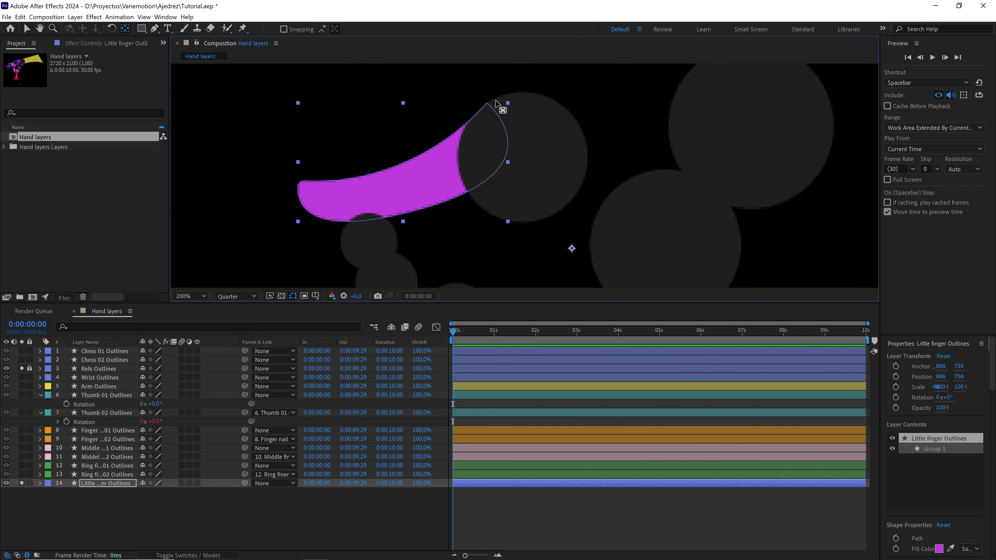
scroll(486, 111, "up", 2)
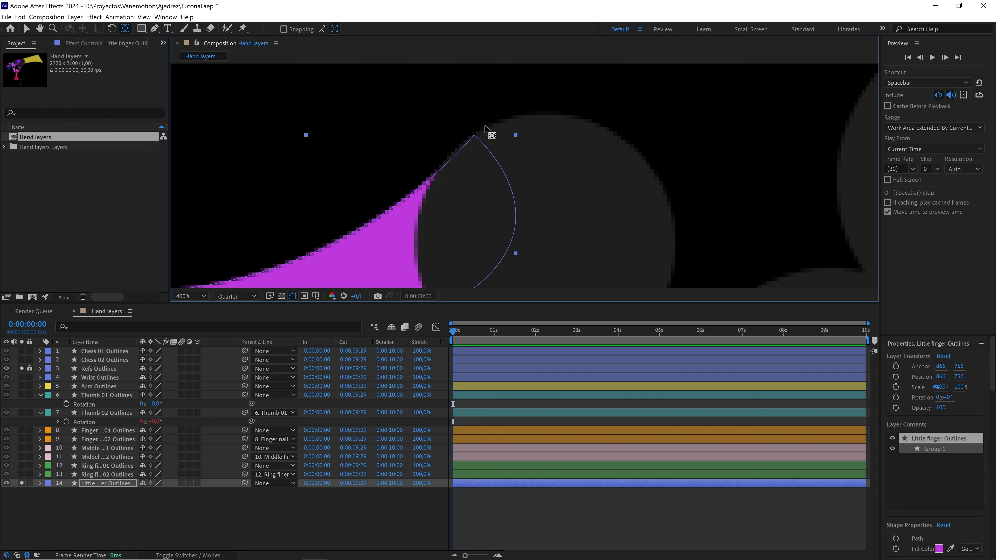
scroll(459, 142, "down", 2)
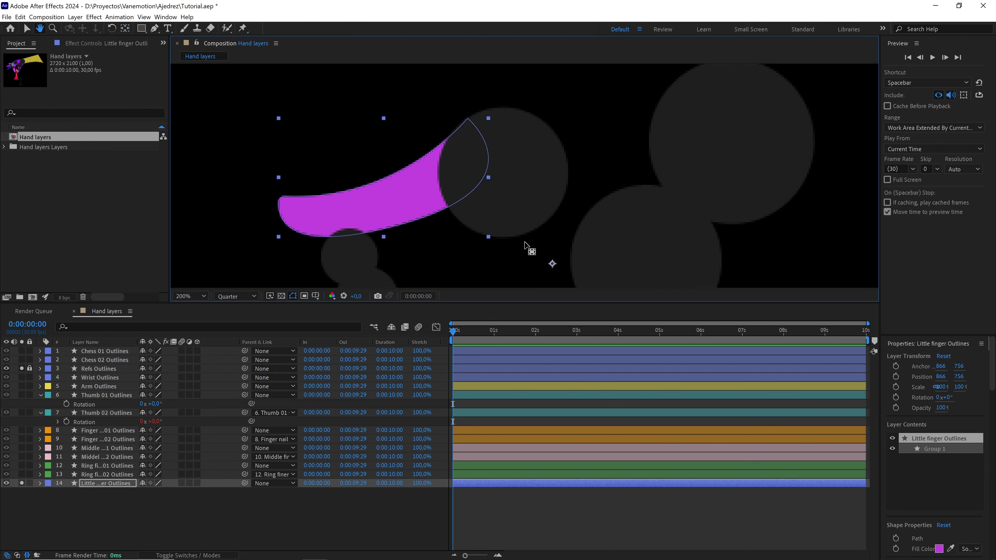
left_click_drag(556, 267, 469, 125)
scroll(515, 159, "down", 2)
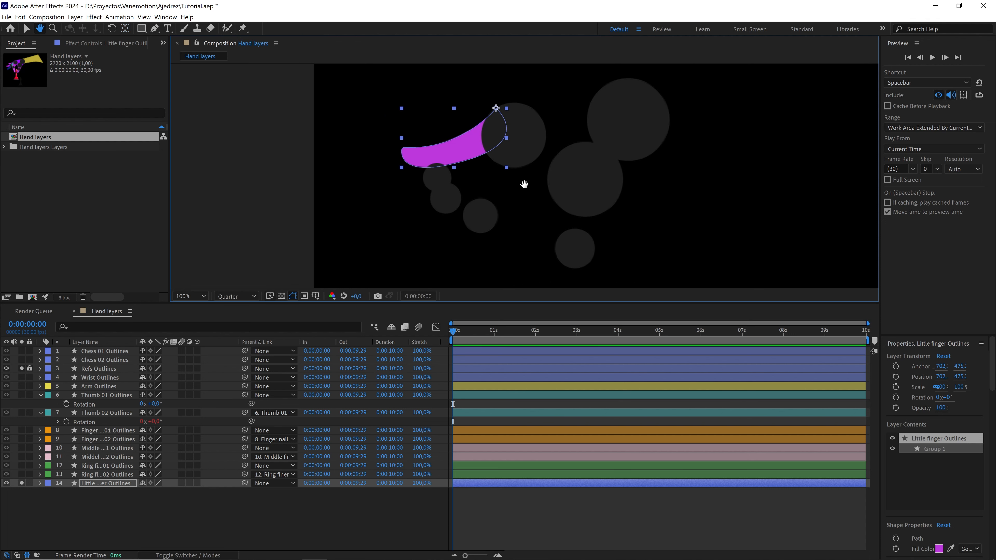
Turn off solo for Little finger Outlines and Refs Outlines to show the whole hand, and deselect all layers
left_click(22, 483)
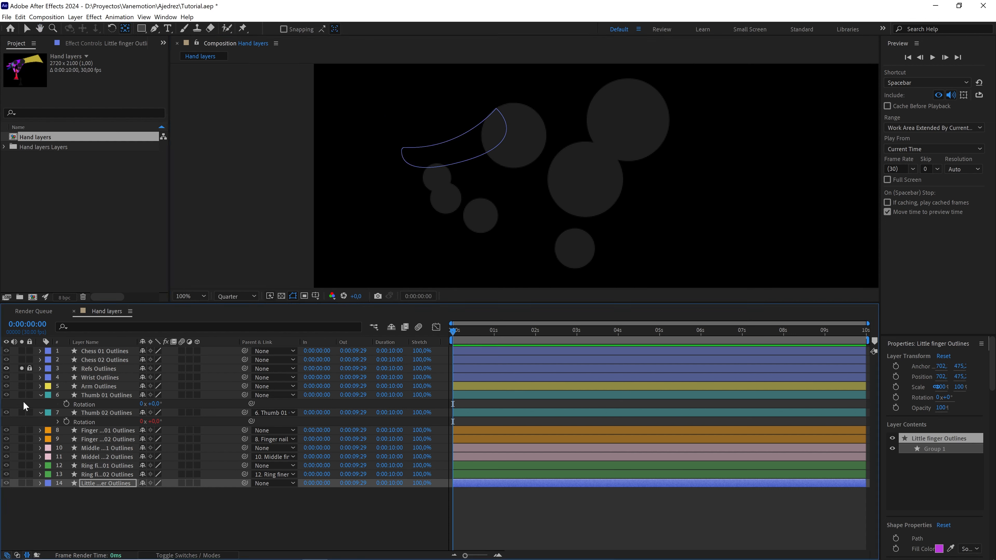
left_click(22, 368)
scroll(484, 204, "down", 2)
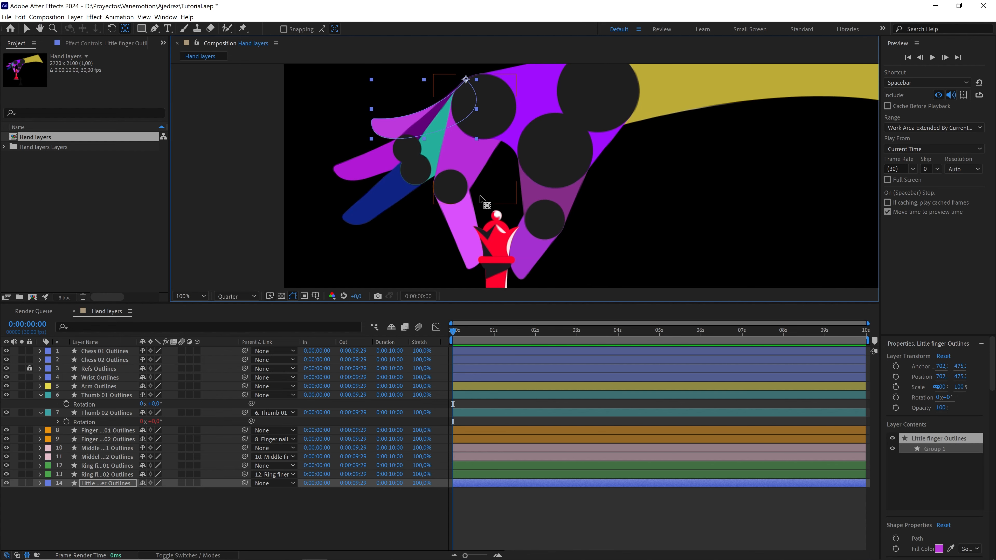
left_click(140, 507)
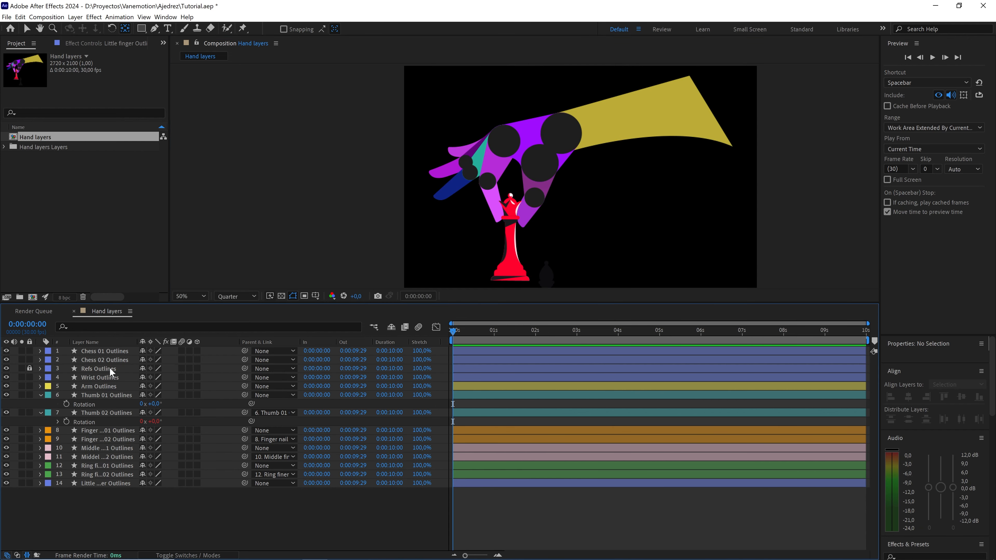
Move Arm Outlines away from the wrist with the Selection tool, to a position of about 1626, 938
left_click(98, 386)
key("v")
left_click_drag(683, 96, 692, 95)
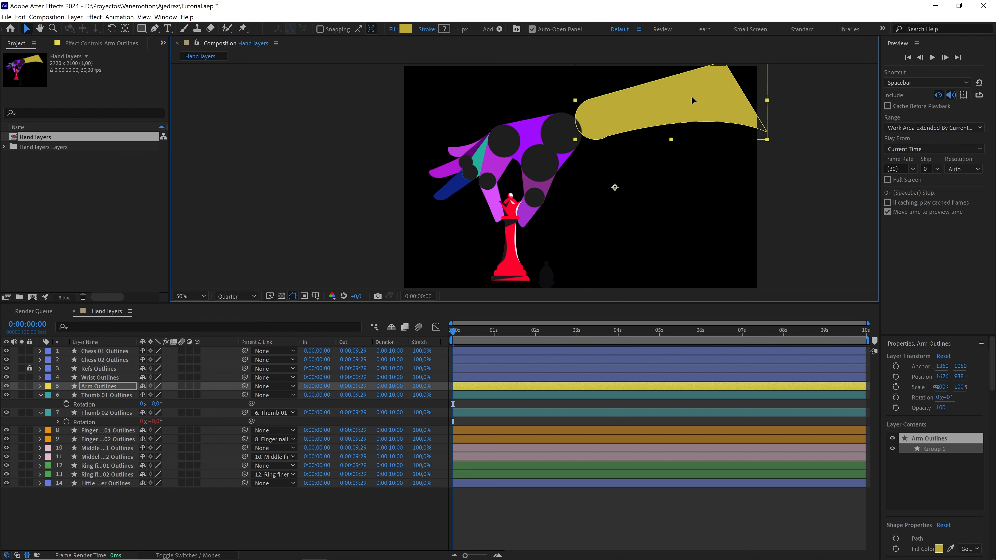
Undo the last move of Arm Outlines
key("ctrl+z")
key("ctrl+z")
key("slash")
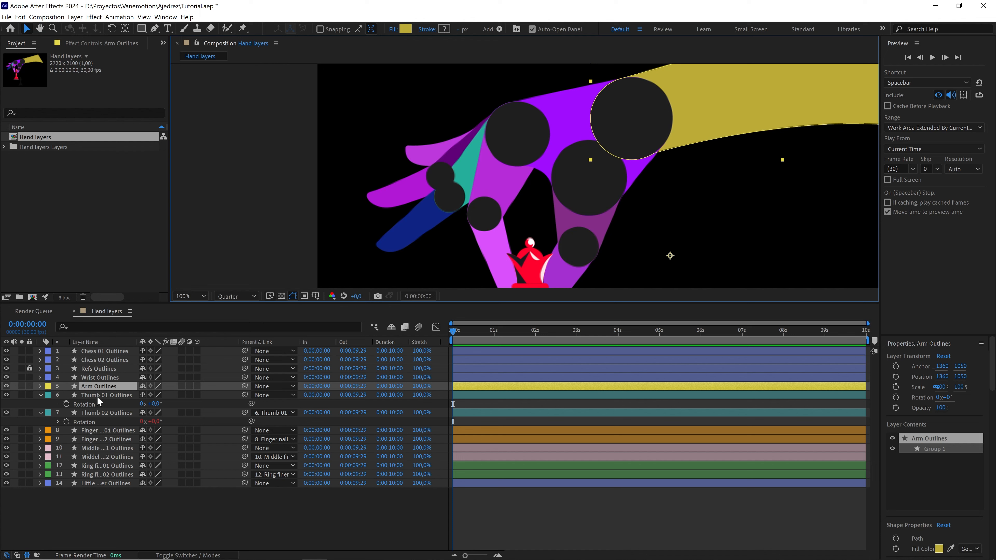
Parent Thumb 01, Finger nail 01, Middle finger 01, Ring finger 01 and Little finger Outlines to Wrist Outlines
left_click(105, 394)
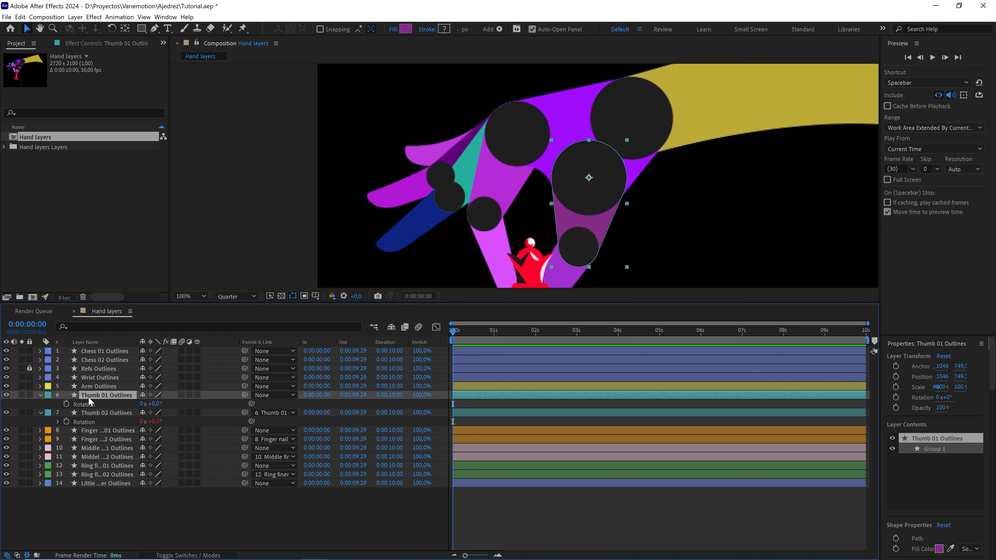
left_click(115, 431, "ctrl")
left_click(118, 448, "ctrl")
left_click(121, 465, "ctrl")
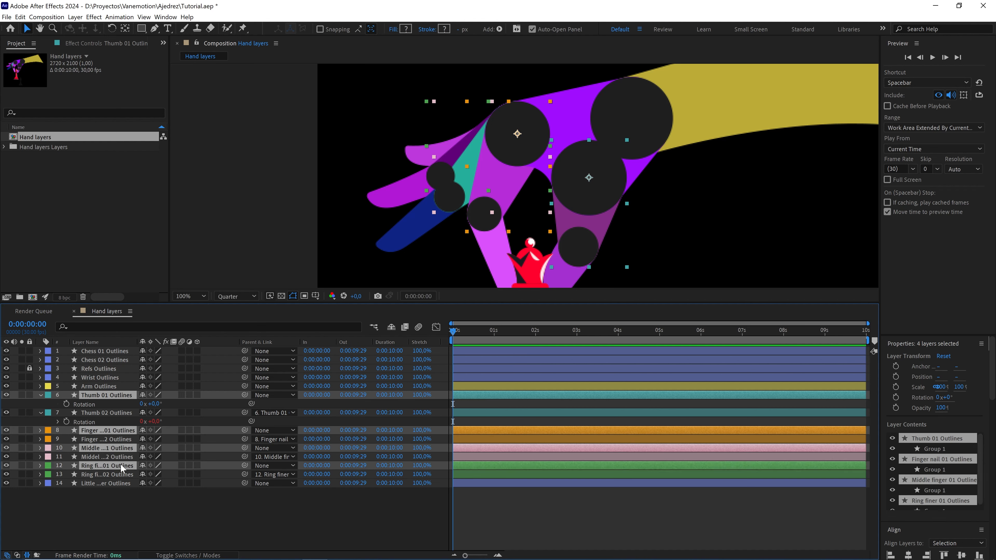
left_click(112, 483, "ctrl")
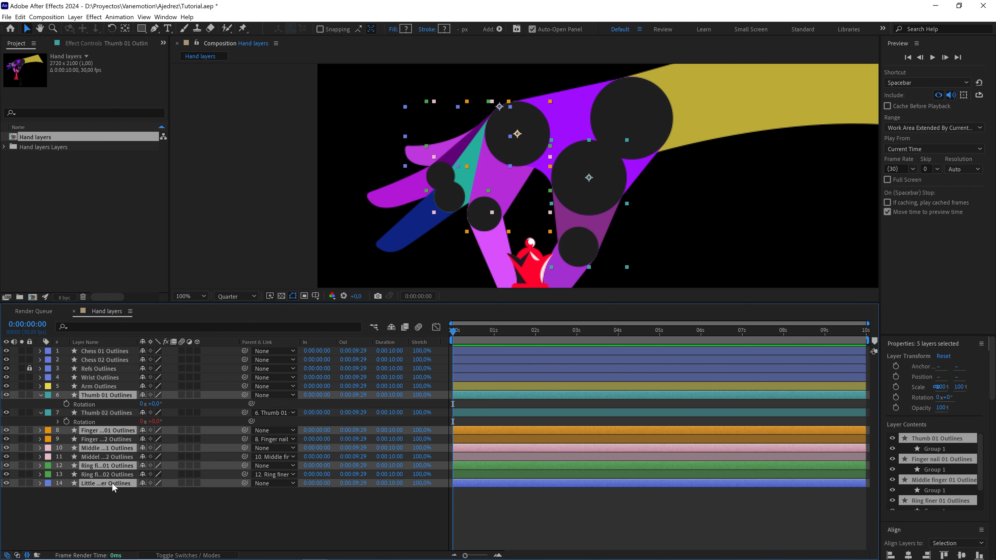
scroll(428, 208, "down", 2)
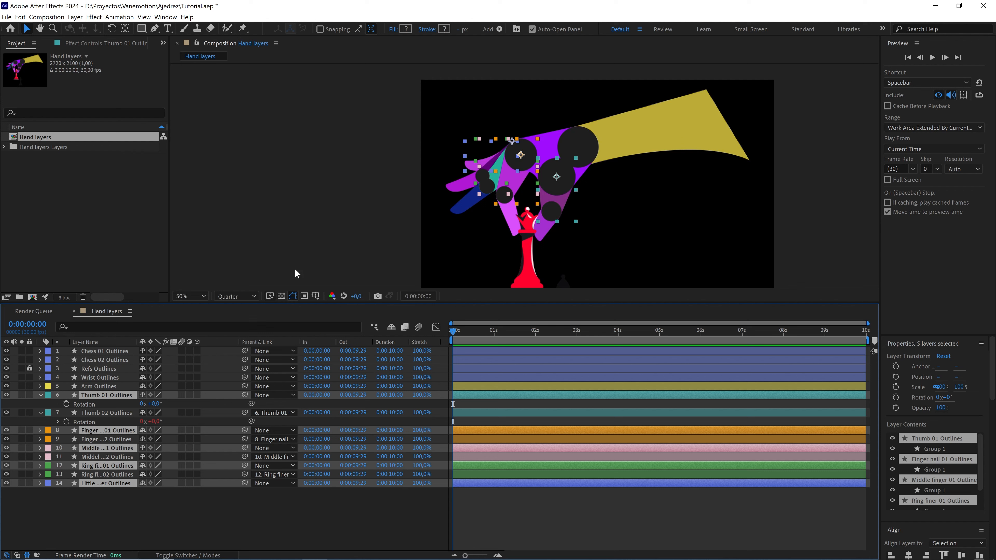
left_click(22, 395)
left_click(21, 395)
left_click_drag(244, 395, 98, 378)
Set the label color of Wrist Outlines to Fuchsia
left_click(82, 375)
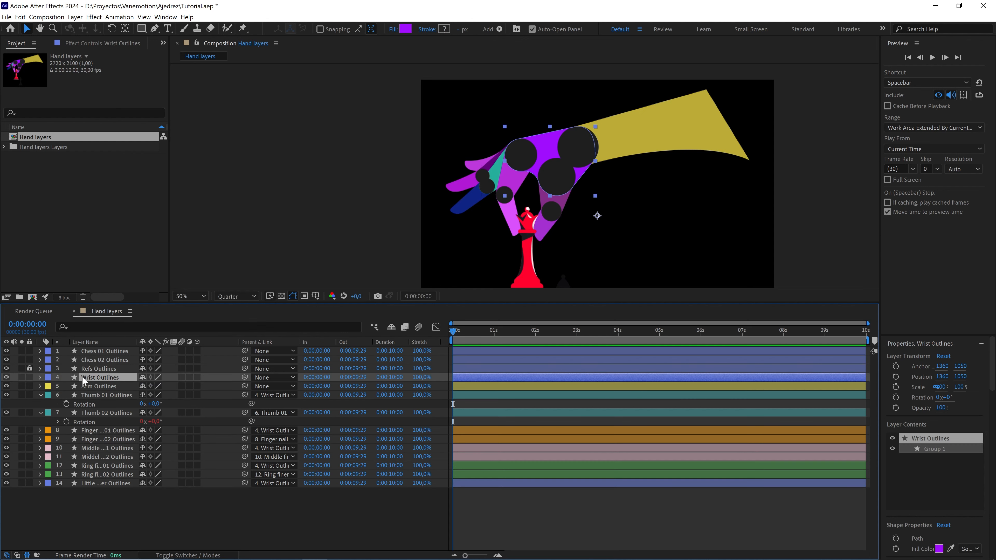
left_click(48, 377)
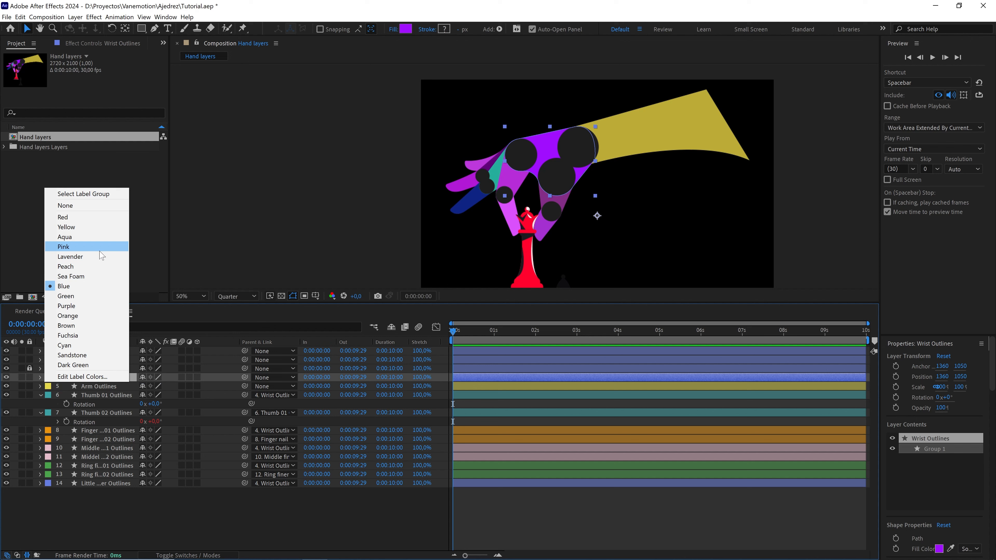
left_click(78, 337)
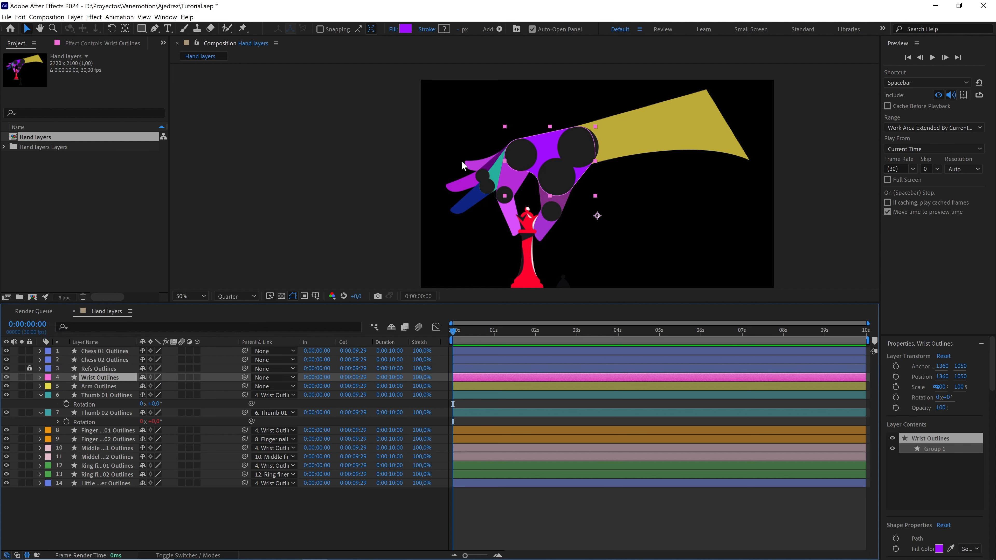
Test the finger parenting by moving Wrist Outlines upward to about 1368, 776, and undo the move
left_click_drag(539, 131, 554, 100)
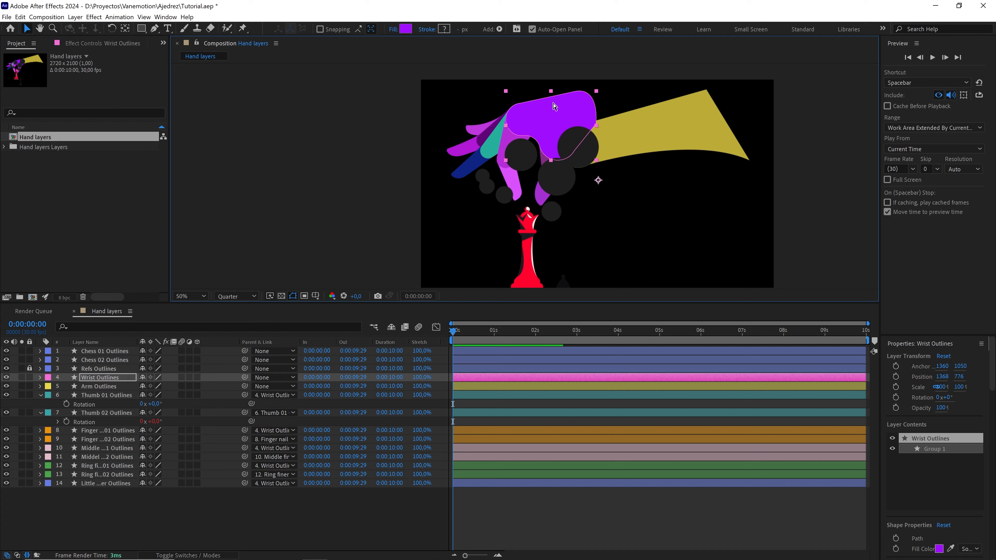
key("ctrl+z")
Parent Wrist Outlines to Arm Outlines and move its anchor point to the center of the wrist joint circle, at about 1211, 520
left_click(96, 378)
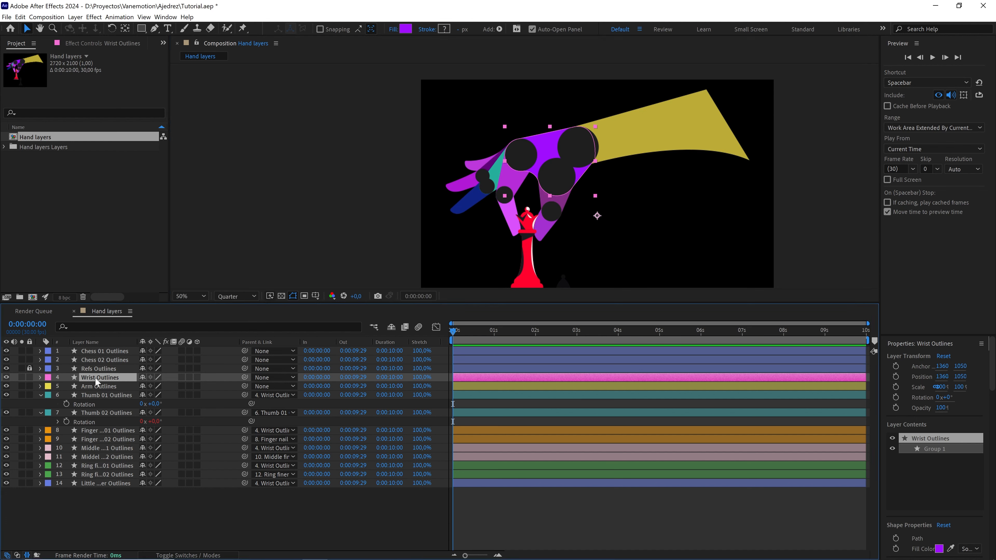
left_click_drag(244, 378, 99, 388)
scroll(627, 173, "up", 2)
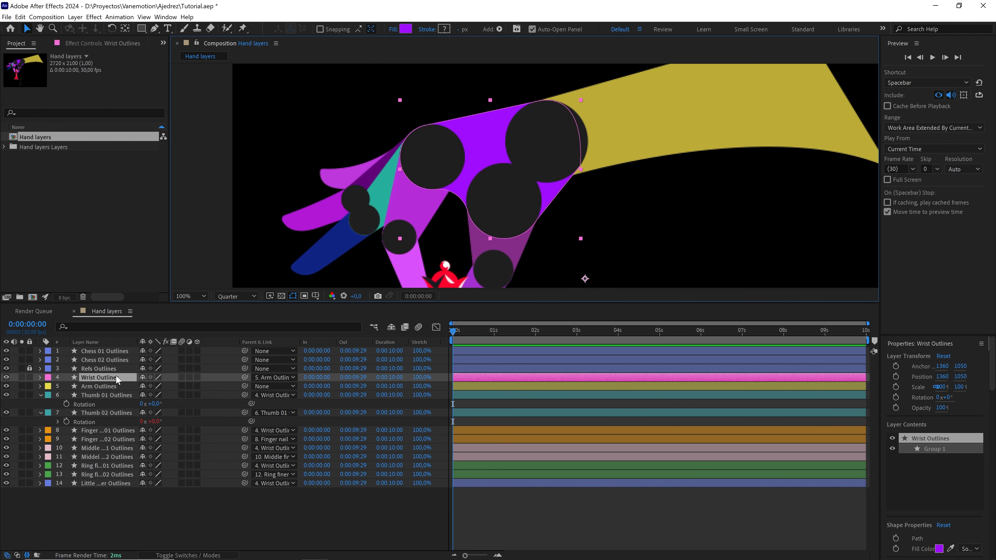
left_click(125, 29)
left_click_drag(564, 153, 529, 130)
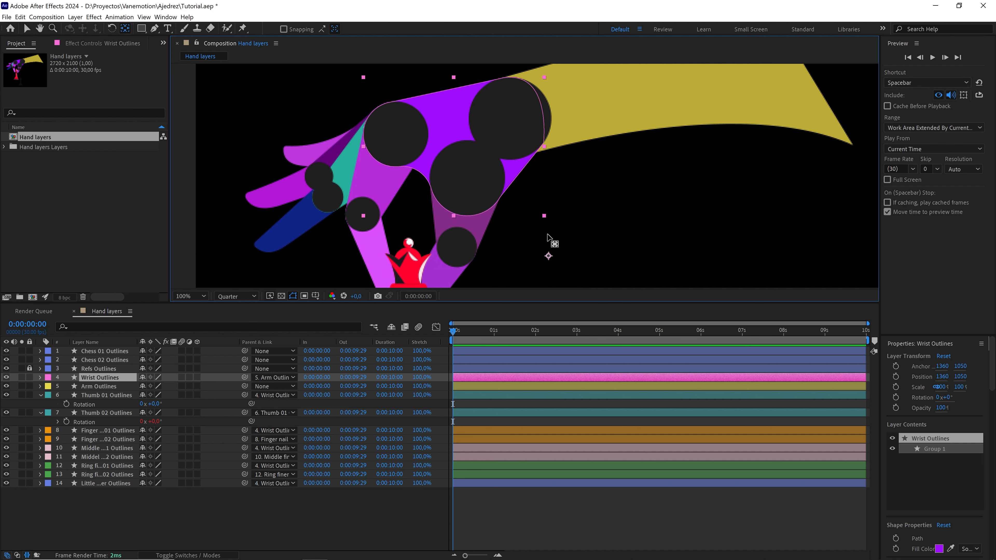
left_click_drag(549, 255, 510, 118)
scroll(510, 118, "up", 3)
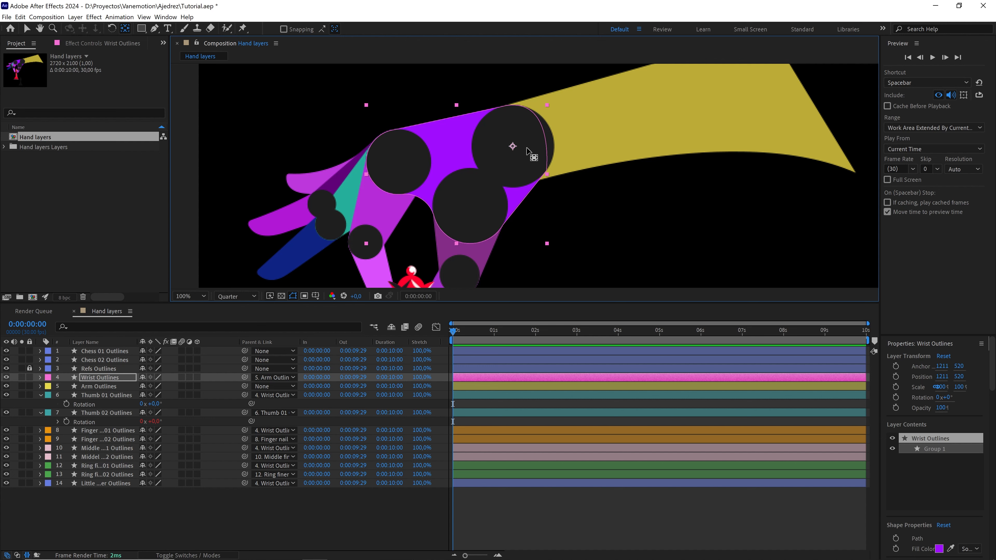
Test the wrist joint by changing the Rotation of Wrist Outlines, and undo the rotation
key("comma")
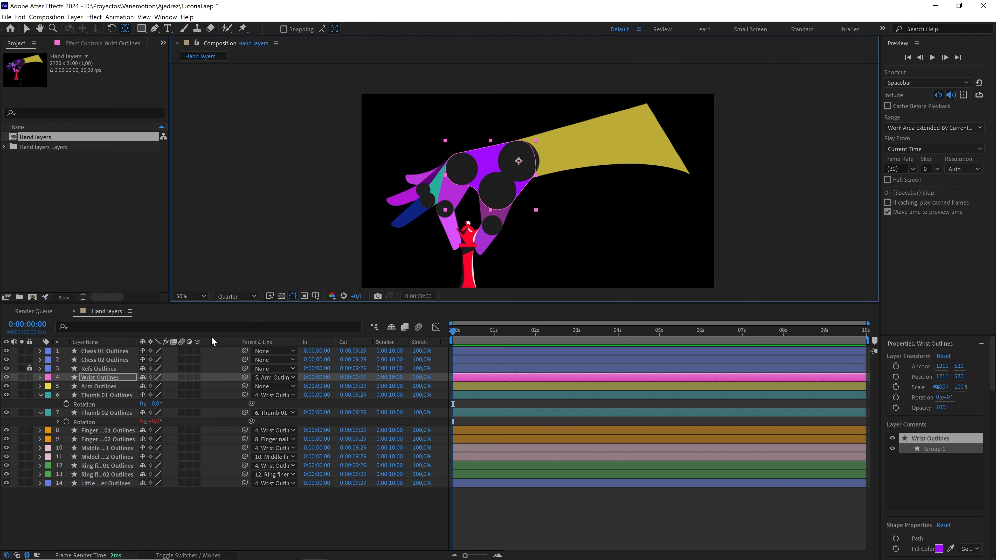
key("r")
left_click_drag(156, 386, 114, 395)
key("ctrl+z")
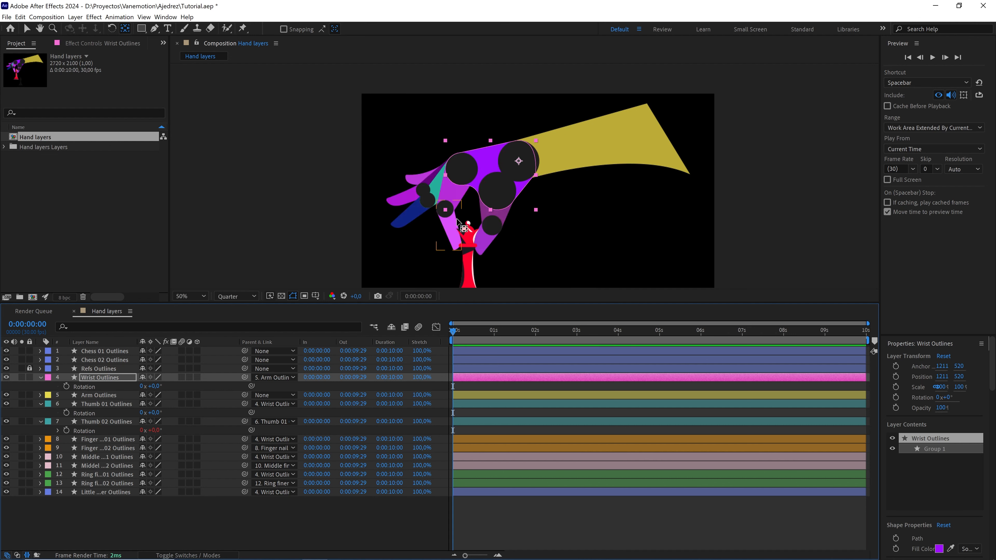
Parent the red chess piece layer, Chess 01 Outlines, to Wrist Outlines
scroll(459, 223, "down", 3)
left_click(466, 228)
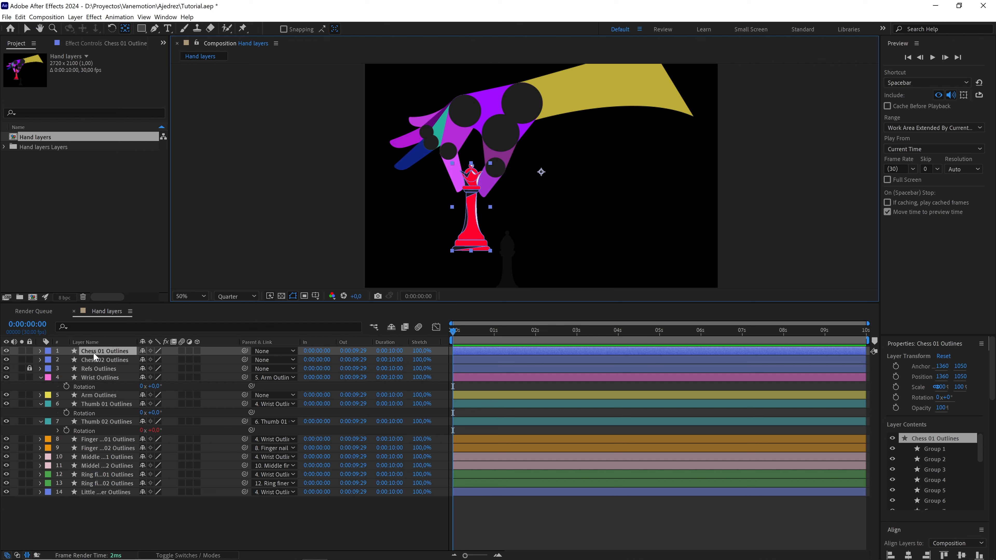
left_click_drag(244, 350, 96, 381)
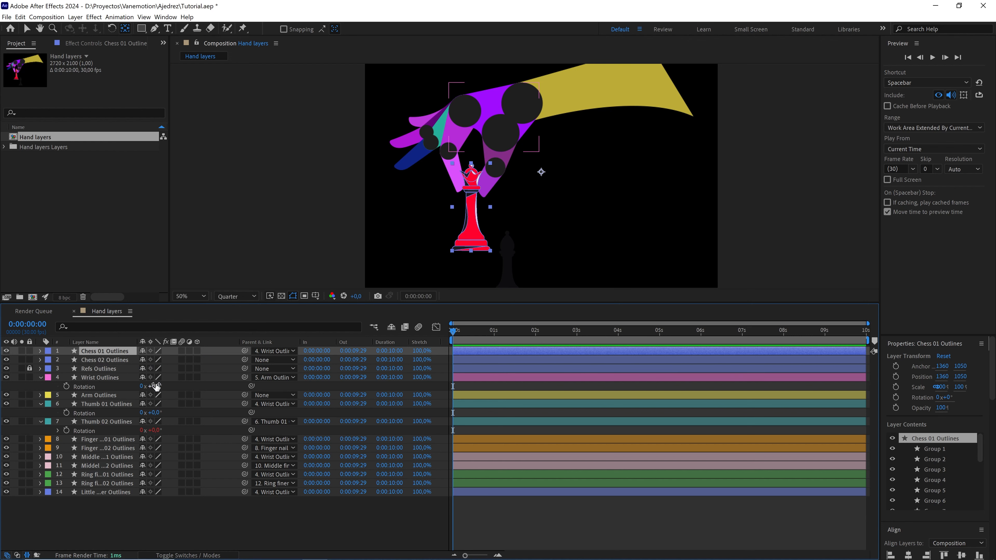
Rotate Wrist Outlines to about -59° to test the chess piece's parenting, and undo the rotation
left_click_drag(156, 387, 130, 392)
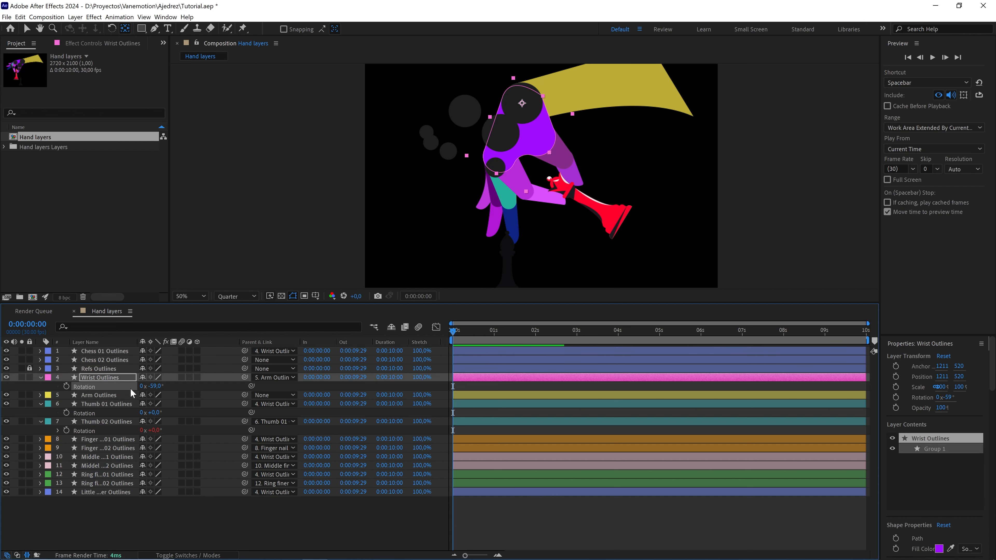
key("ctrl+z")
Collapse the expanded properties of all layers and deselect them
key("ctrl+a")
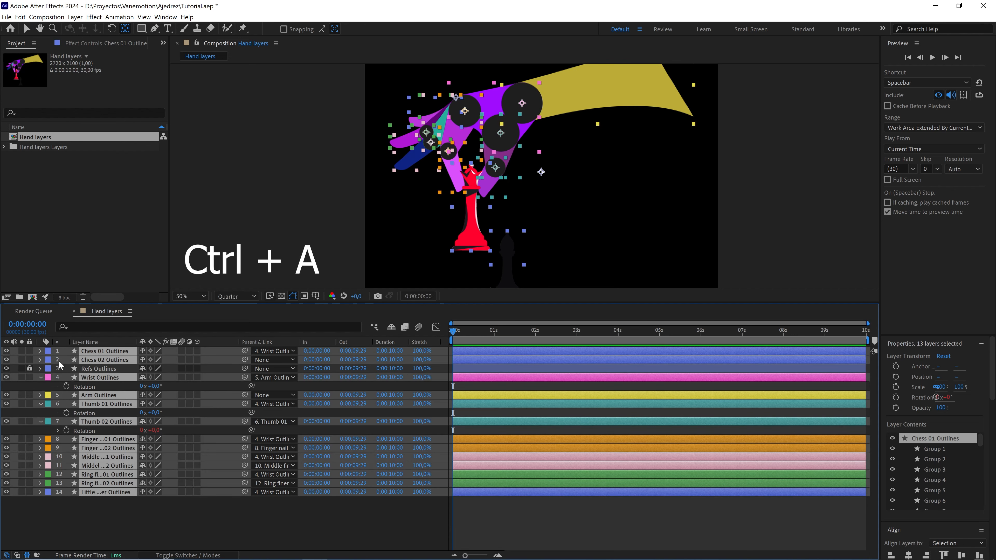
left_click(40, 378)
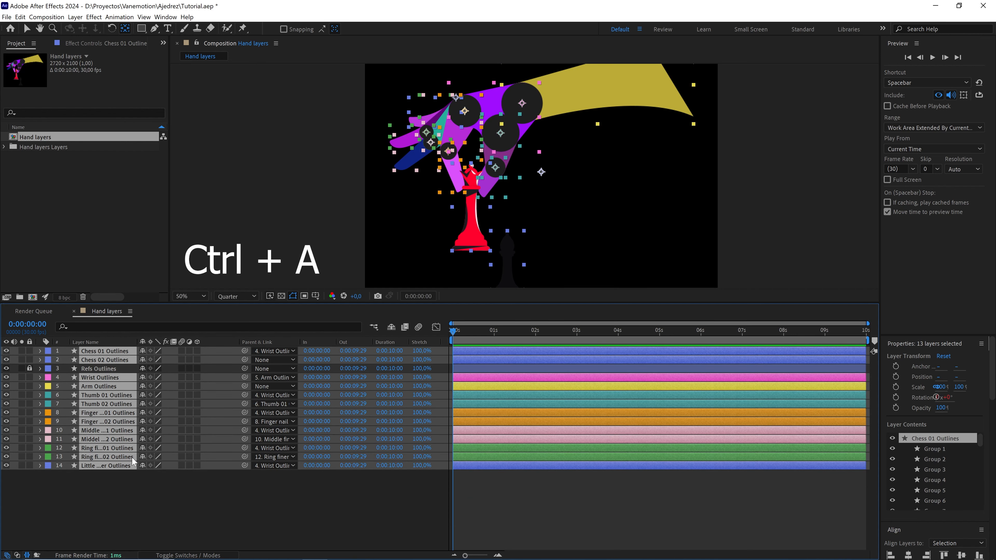
left_click(149, 491)
Add a null object to the composition and rename it controlador
right_click(149, 491)
mouse_move(165, 389)
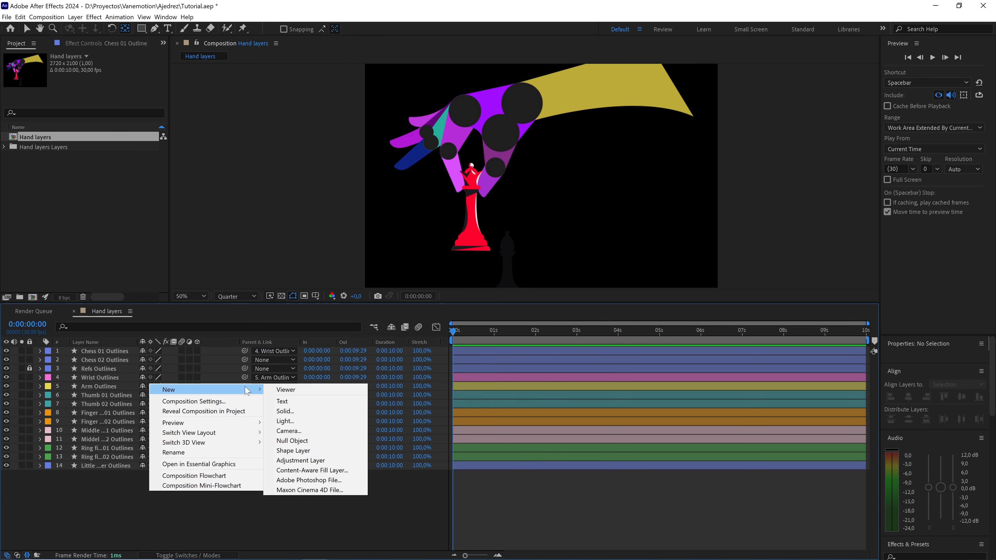
left_click(292, 440)
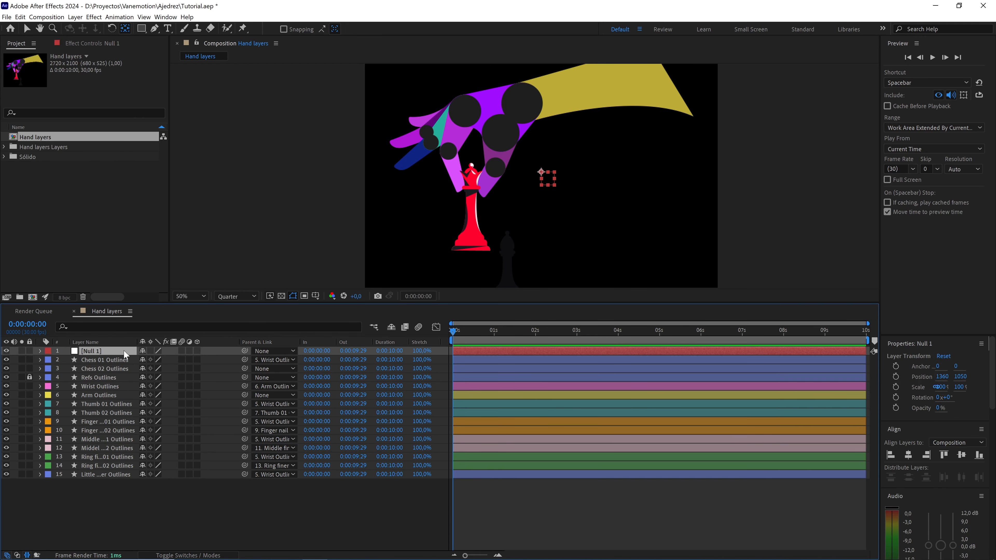
key("Return")
type("controlador")
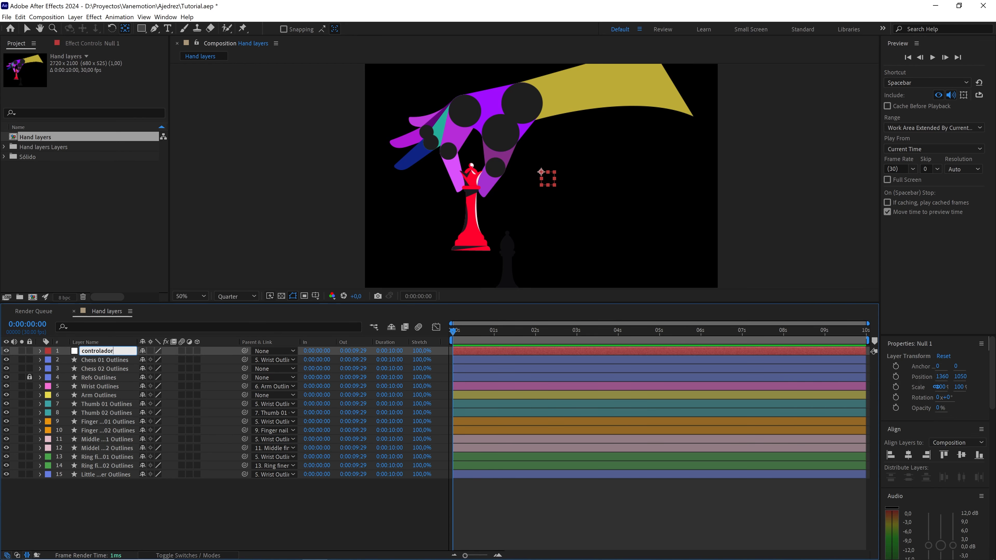
Turn every layer except the locked Refs Outlines into a 3D layer, and deselect all layers
left_click_drag(140, 488, 79, 349)
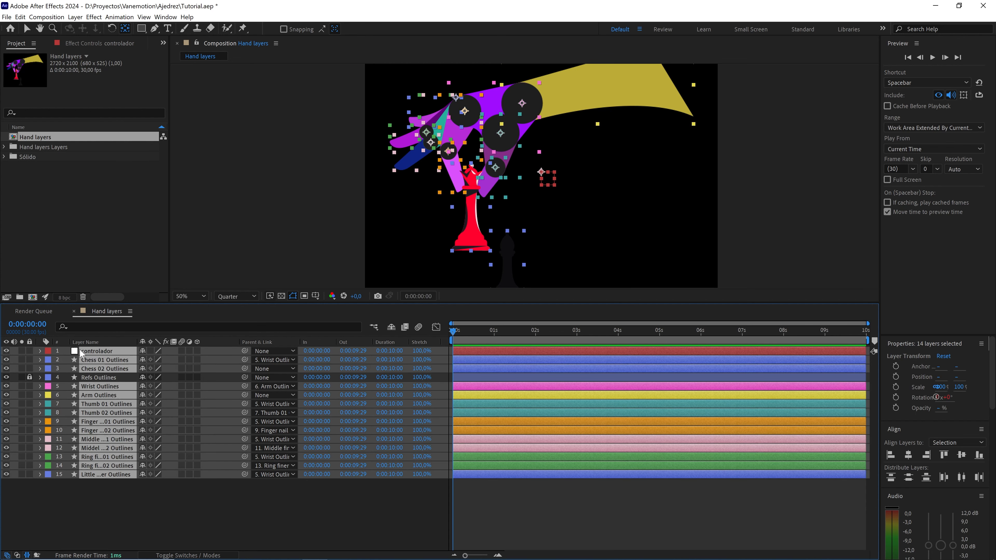
left_click(197, 351)
left_click(101, 479)
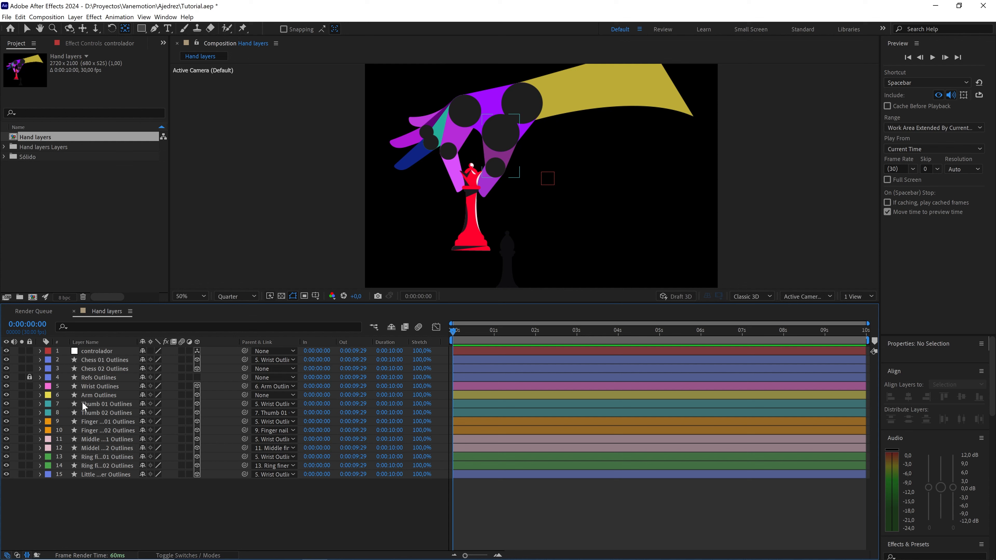
Parent Arm Outlines to the controlador null
left_click(93, 395)
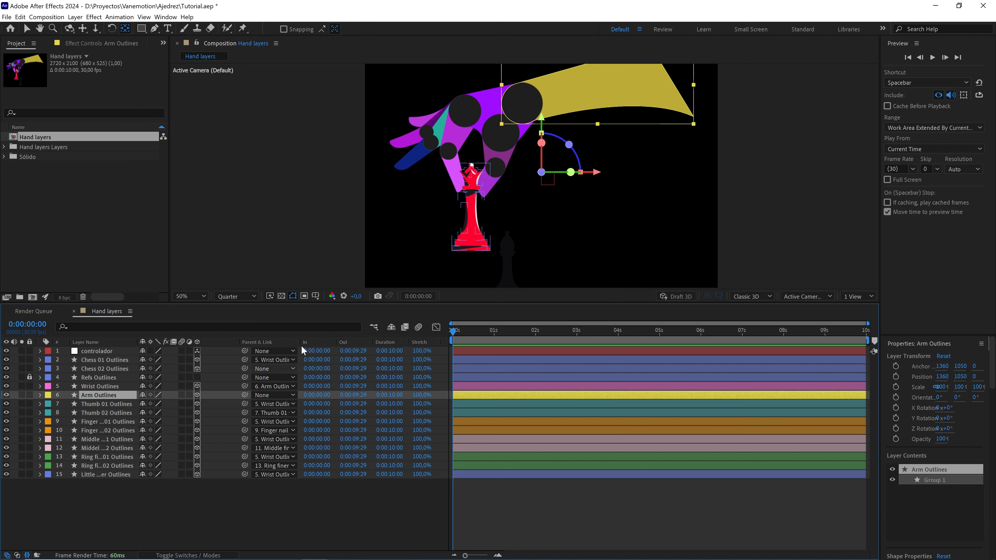
left_click_drag(597, 174, 602, 212)
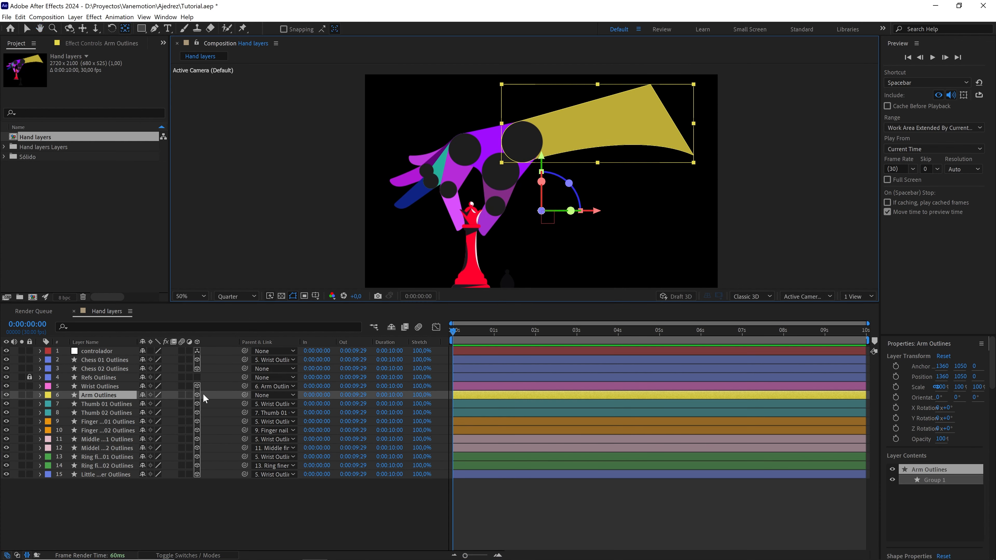
left_click_drag(247, 397, 104, 355)
Switch to the Selection tool, fit the whole composition in the viewer, and deselect the controlador null
left_click(104, 355)
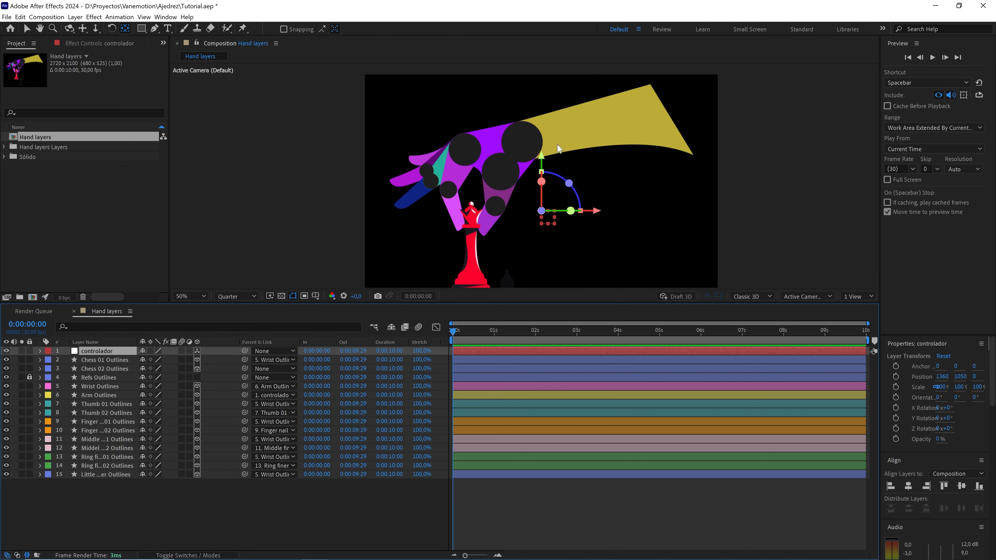
key("v")
left_click_drag(548, 220, 539, 194)
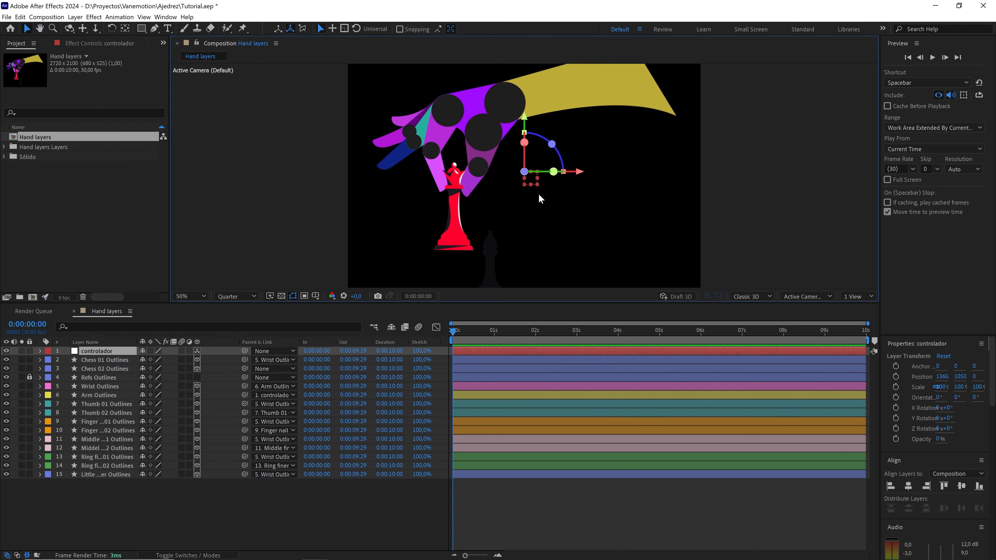
left_click(192, 296)
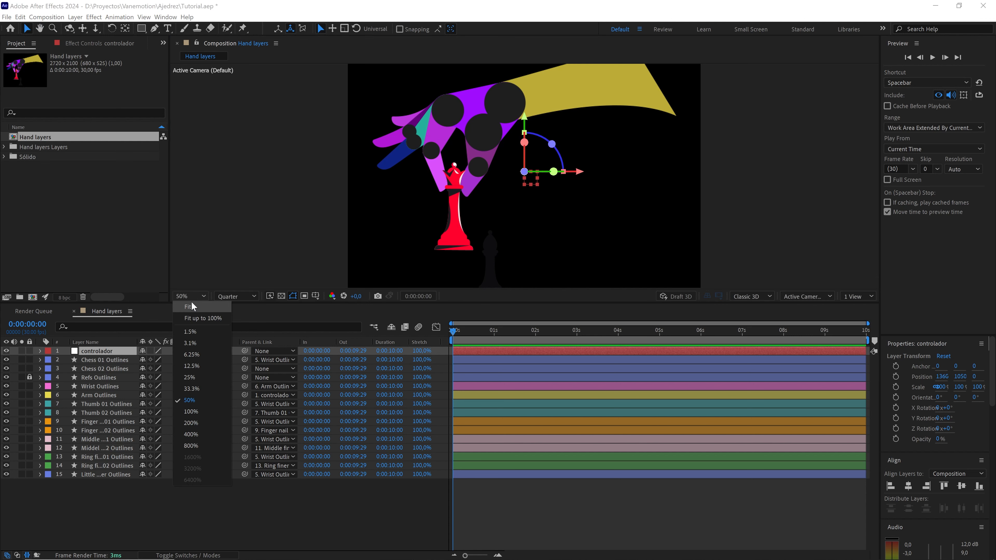
left_click(193, 307)
left_click(168, 487)
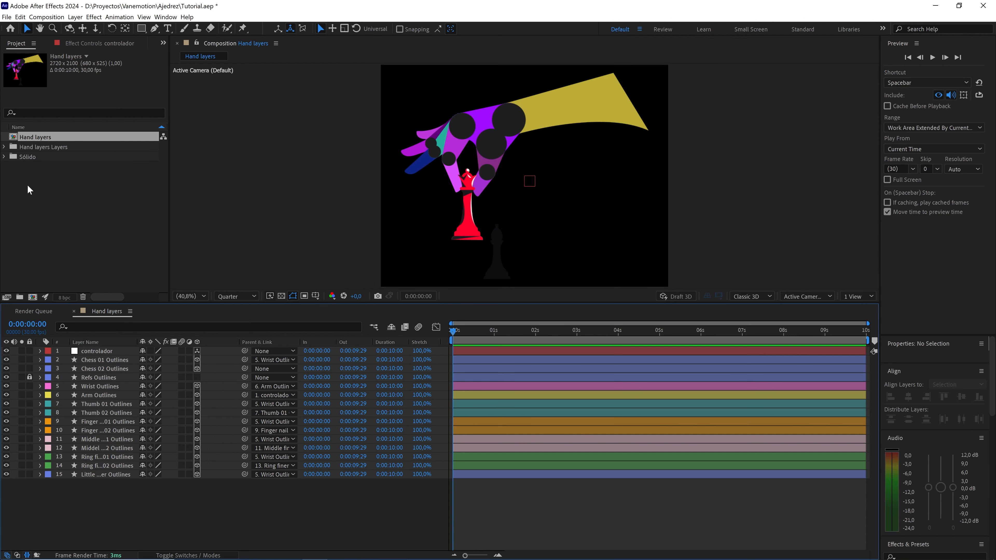
Rename the Hand layers composition as Hand rigg
left_click(52, 138)
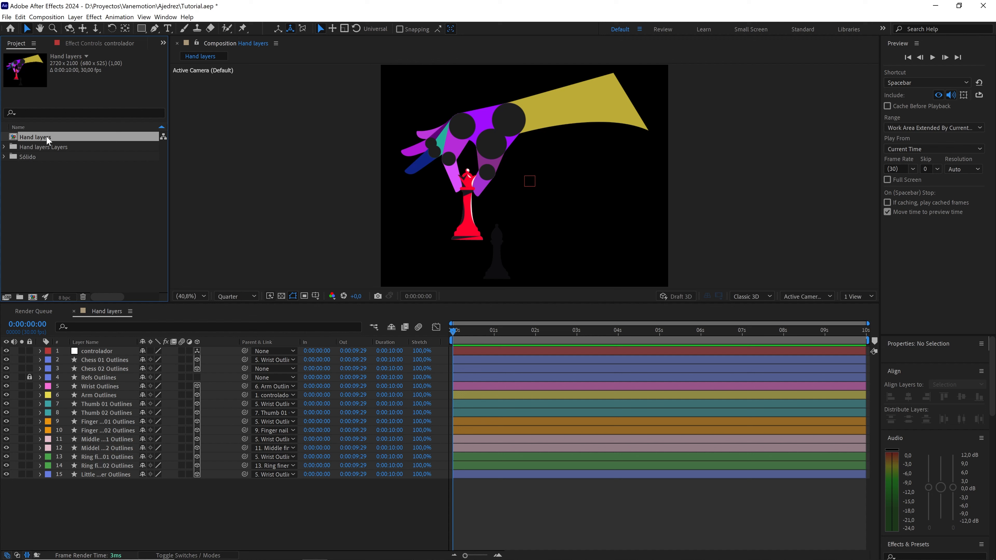
right_click(47, 140)
left_click(79, 278)
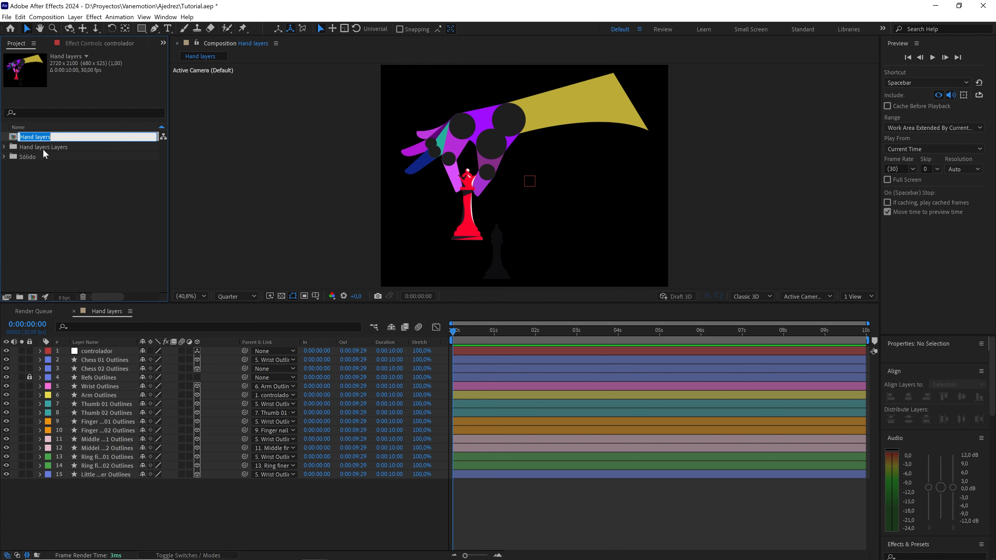
double_click(36, 136)
type("rigg")
left_click(87, 173)
Duplicate the Hand rigg composition and rename the copy as Hand animation
left_click(49, 147)
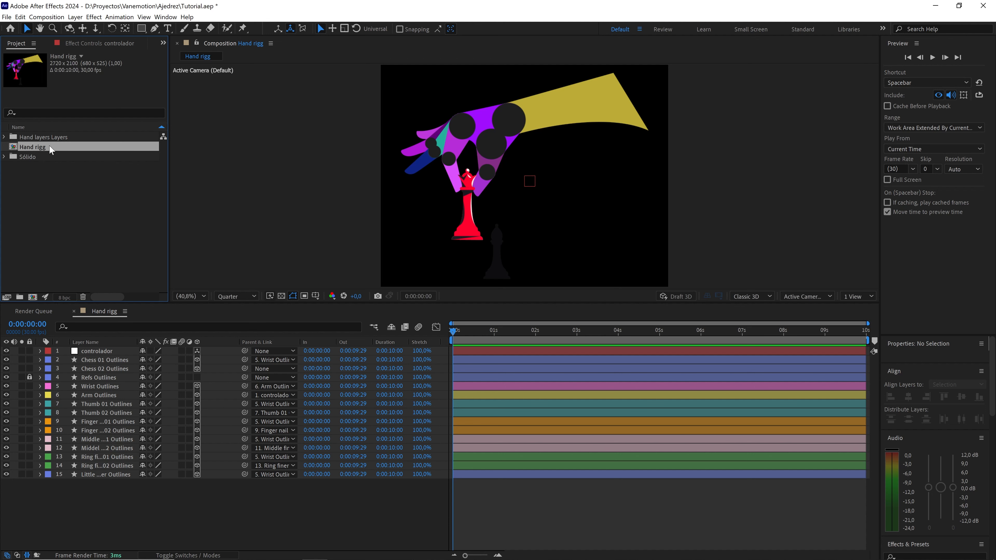
key("ctrl+d")
right_click(46, 157)
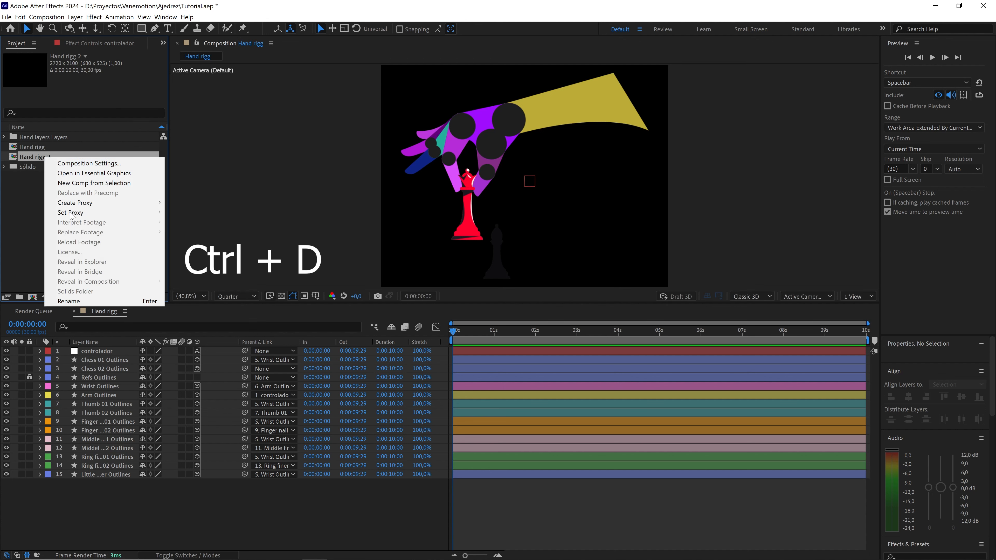
left_click(69, 300)
double_click(49, 157)
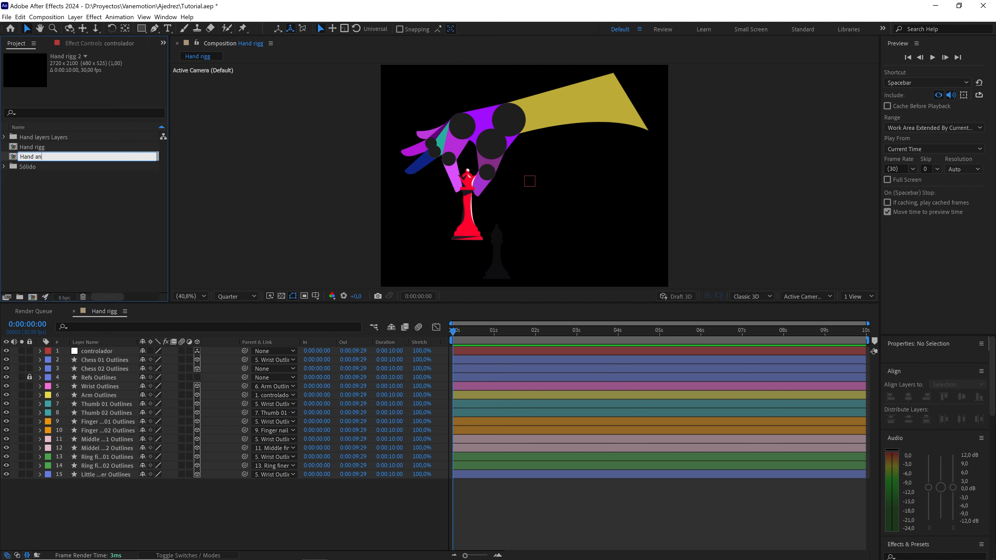
left_click(84, 212)
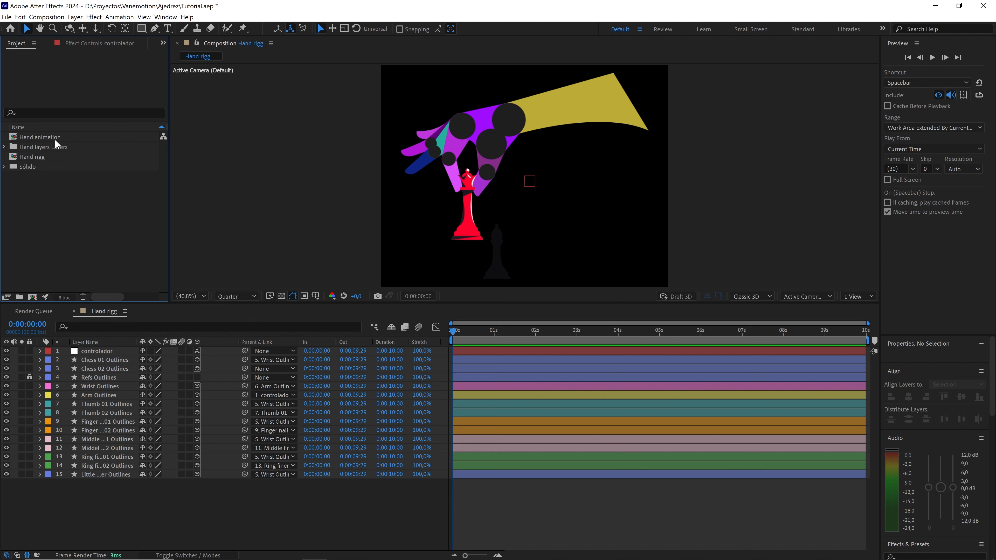
Open the Hand animation composition in the viewer and timeline
left_click(40, 157)
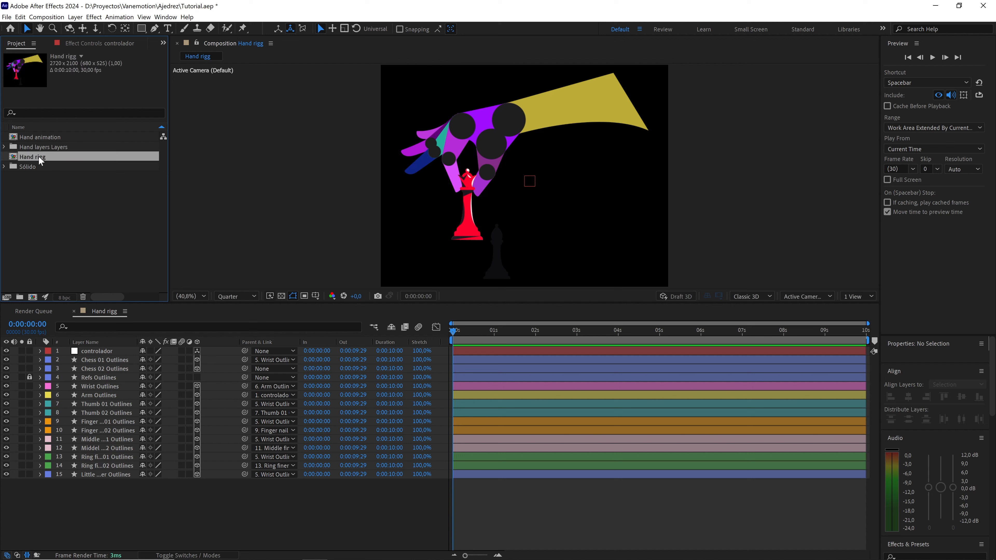
left_click(58, 199)
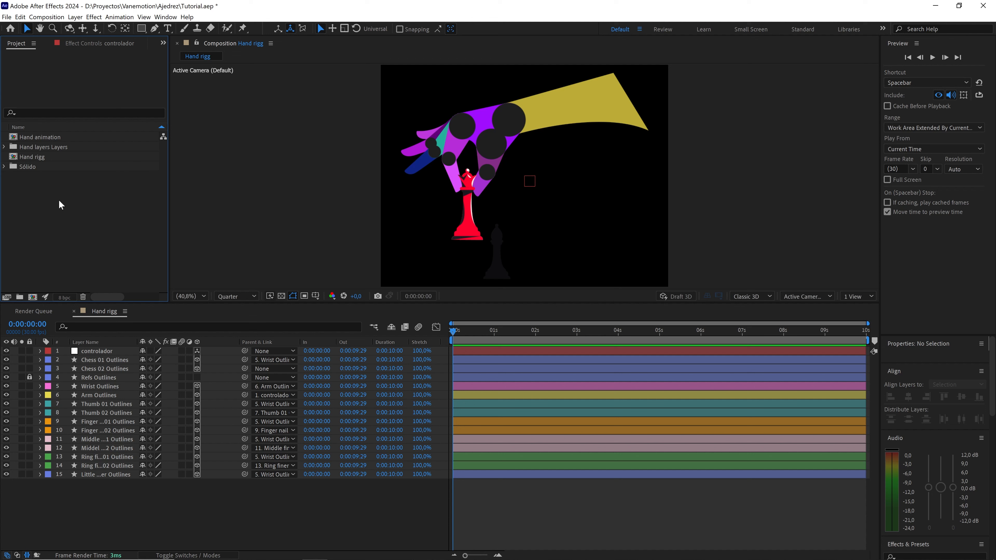
double_click(62, 137)
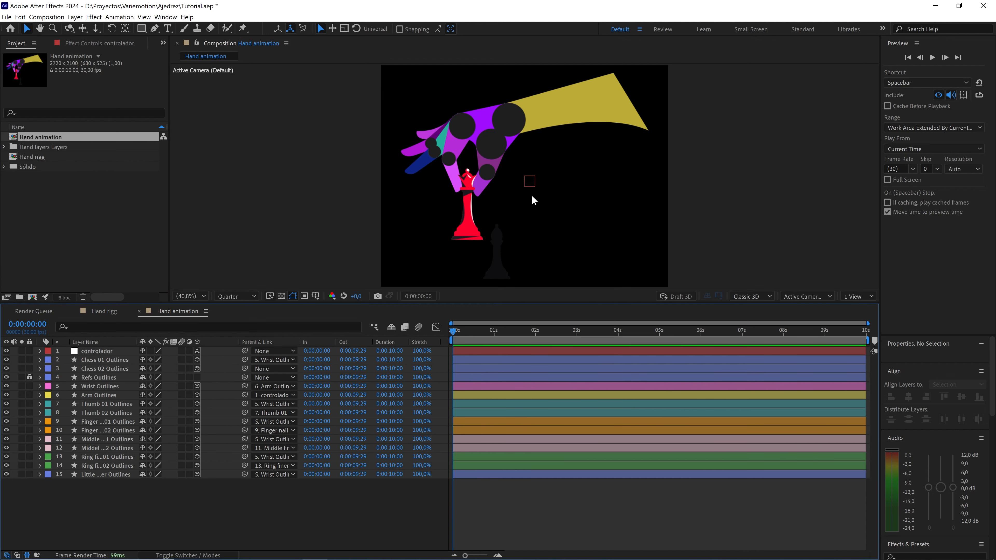
Scale the controlador null to 60% on all axes and deselect it
scroll(494, 154, "down", 2)
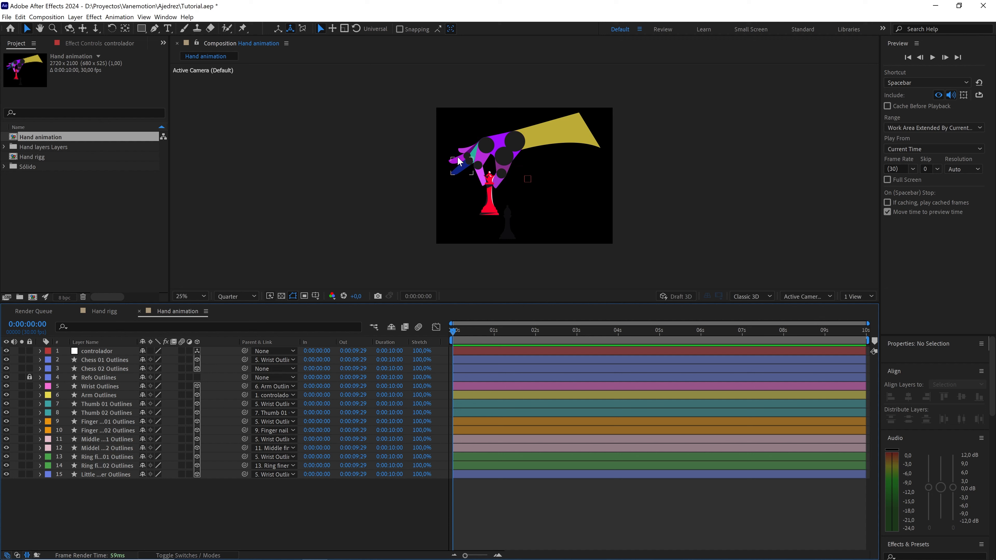
left_click(101, 351)
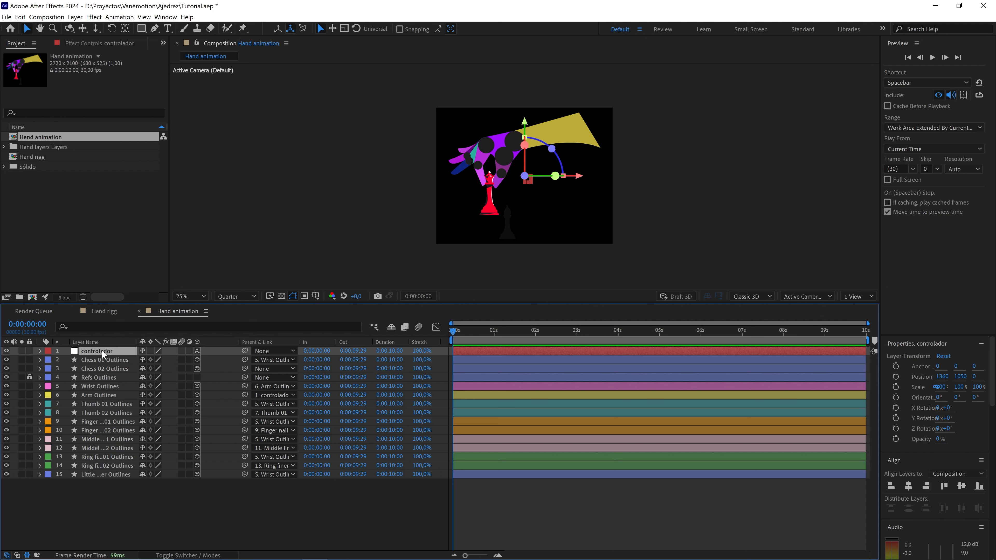
key("s")
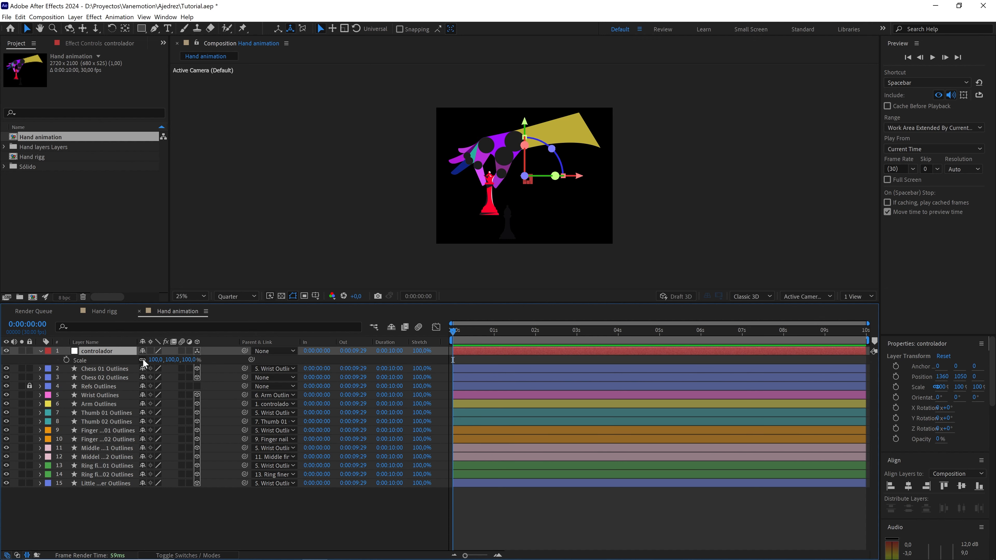
left_click_drag(192, 360, 181, 364)
left_click(181, 359)
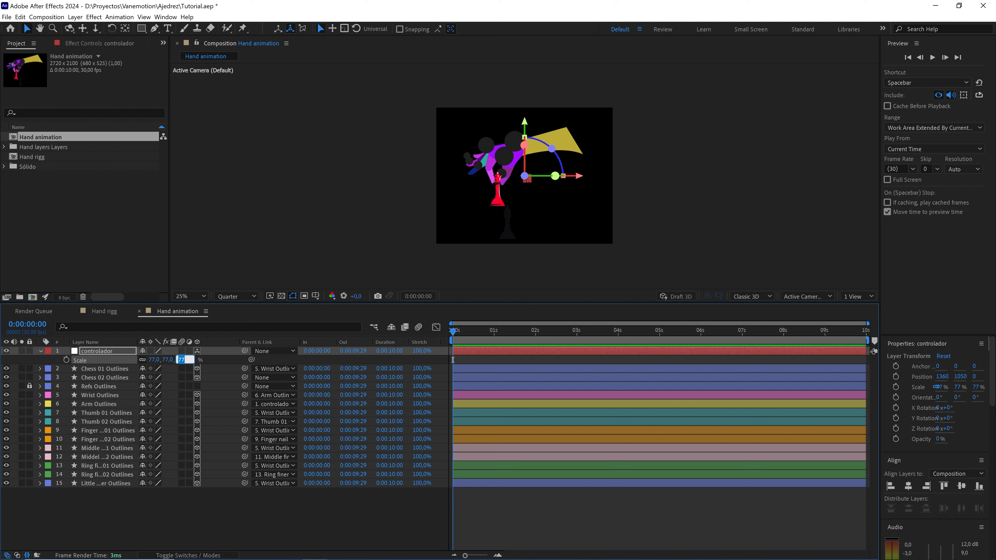
type("60")
left_click(188, 505)
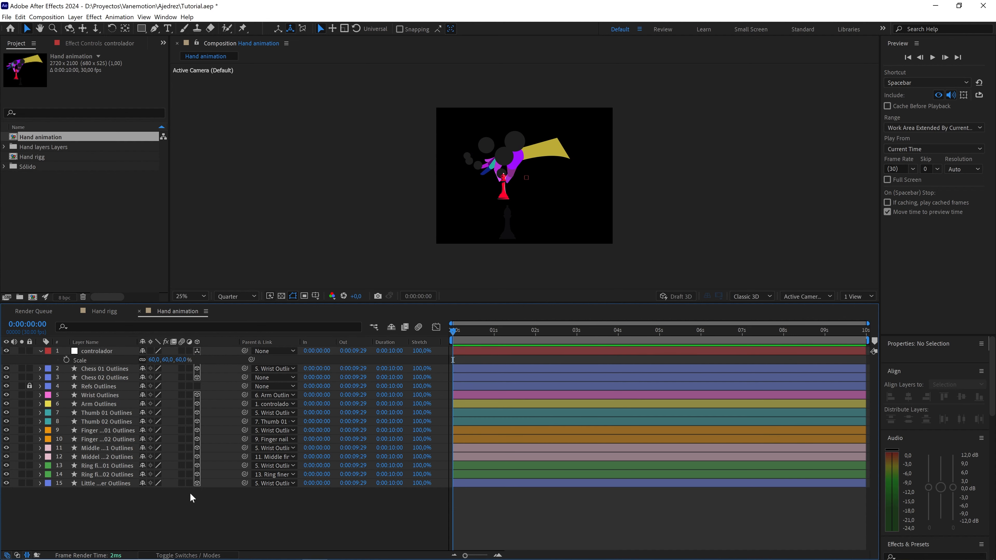
Set the Hand animation composition's width and height to 1920 px in its composition settings
left_click(46, 17)
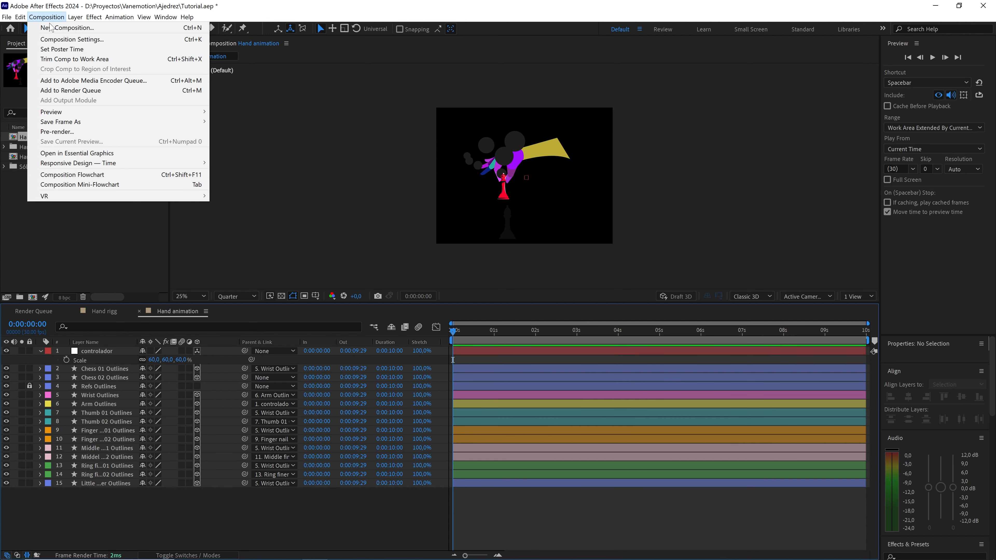
left_click(64, 39)
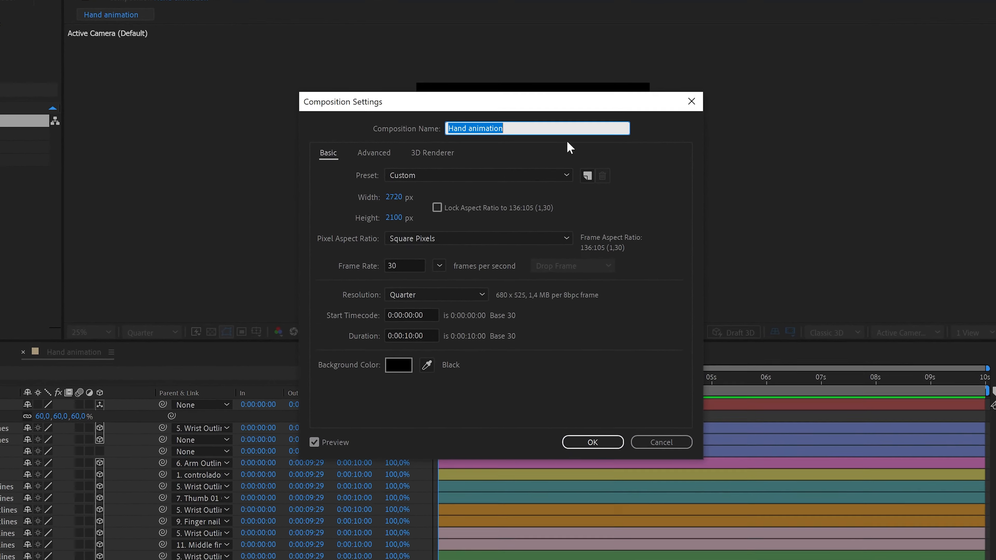
left_click(419, 192)
type("1920")
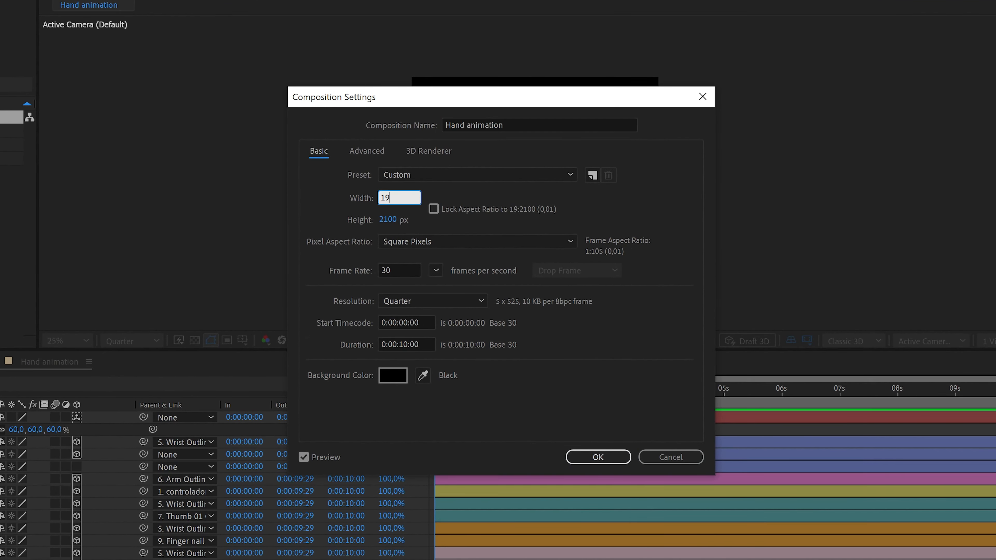
left_click(382, 218)
type("1920")
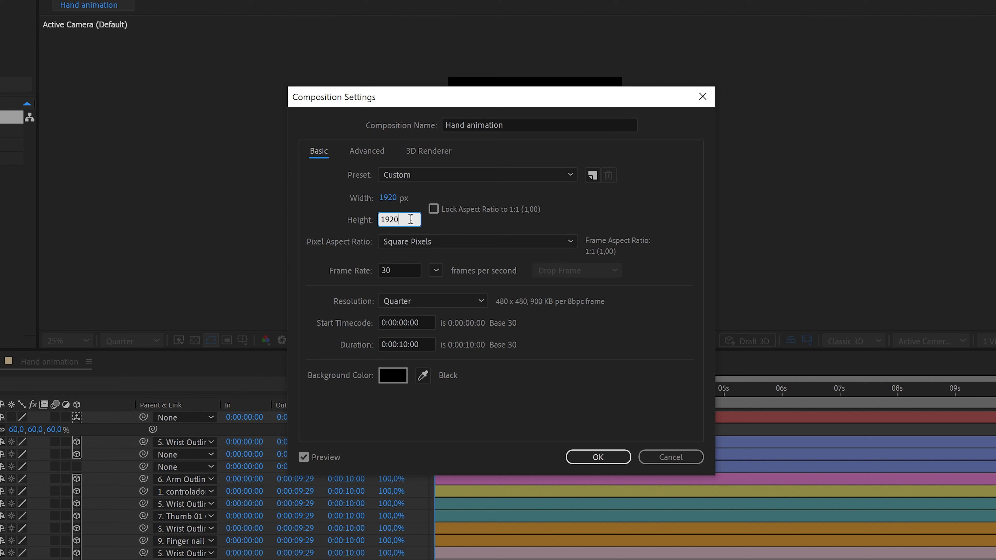
Try a composition height of 1080 px and set it back to 1920 px
left_click_drag(411, 220, 369, 212)
type("1080")
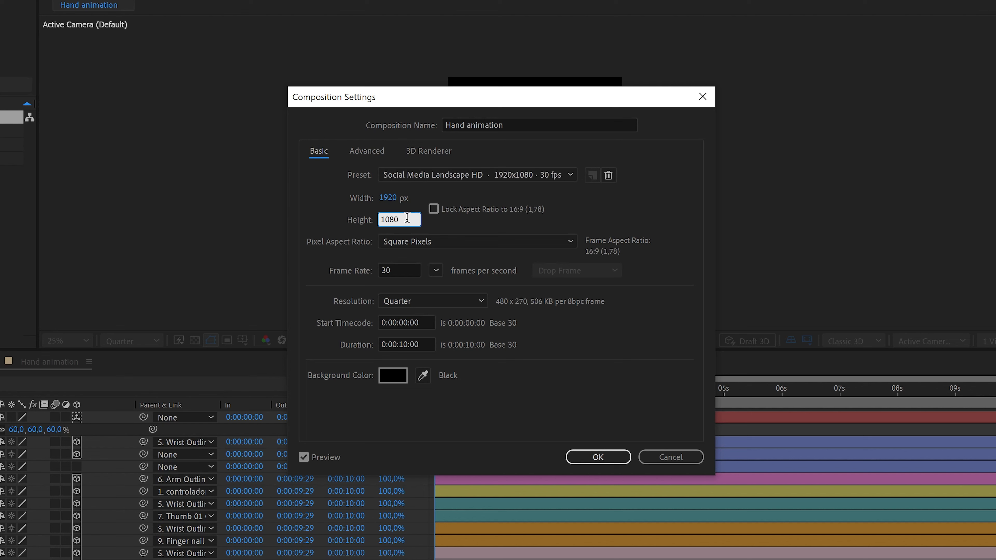
left_click_drag(407, 217, 375, 219)
type("1920")
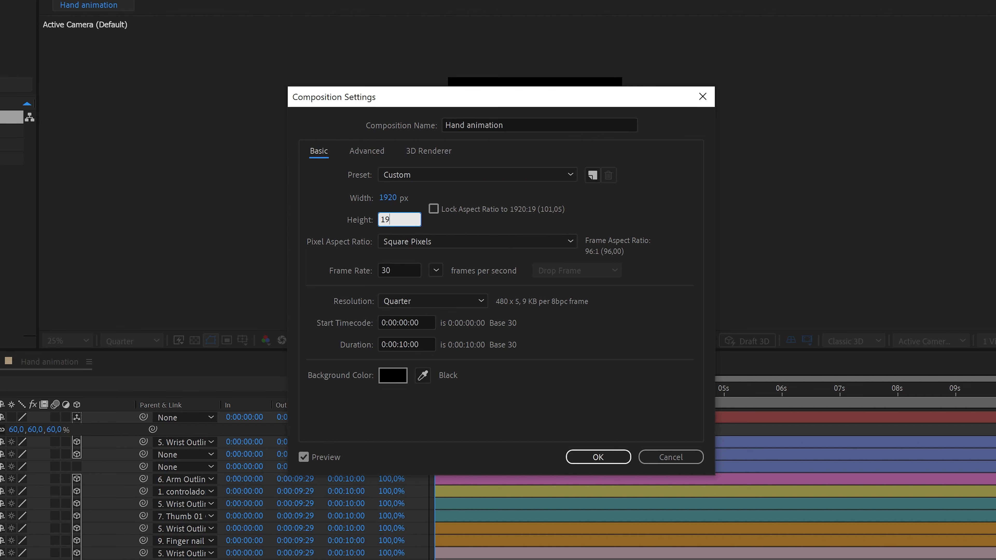
Apply the composition settings and fit the whole composition in the viewer
left_click(401, 271)
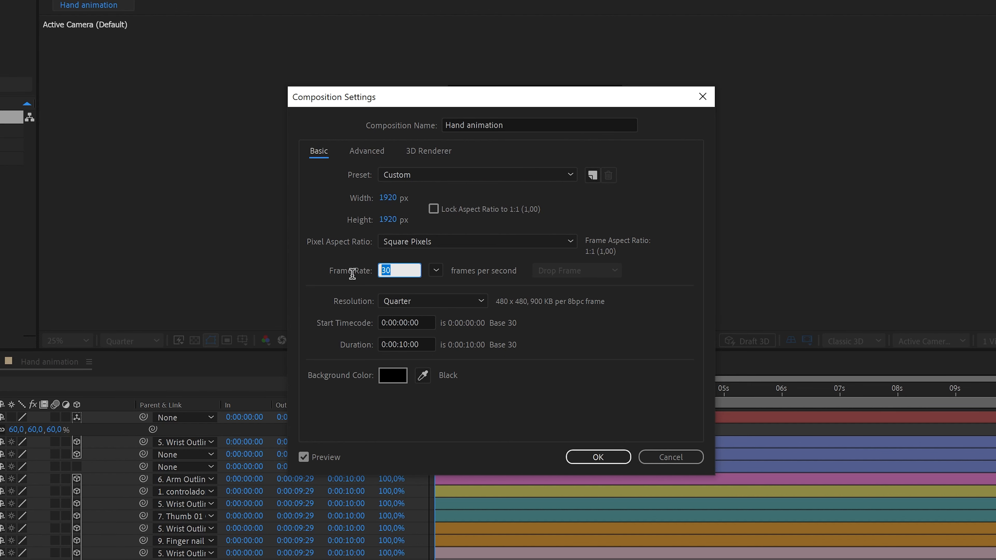
left_click(431, 344)
left_click(608, 457)
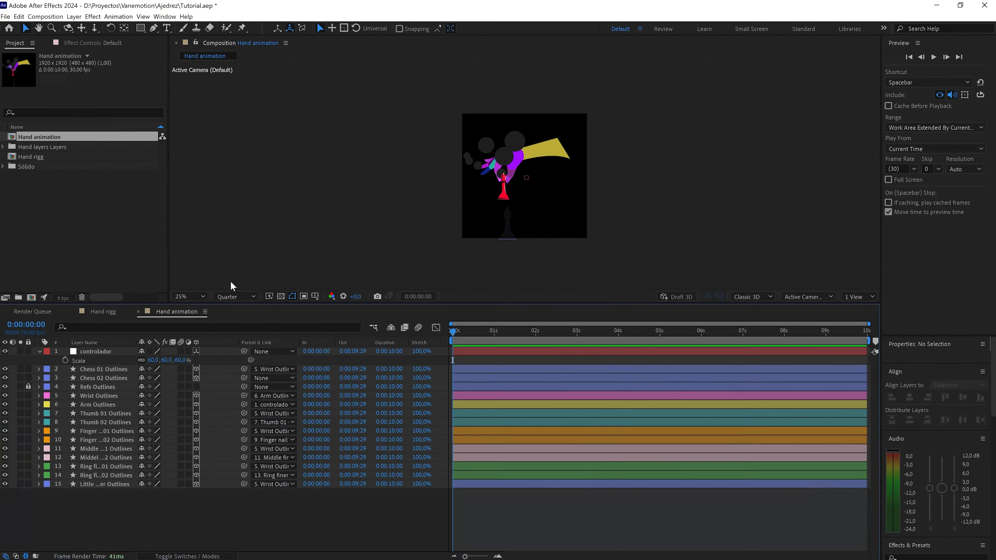
left_click(189, 297)
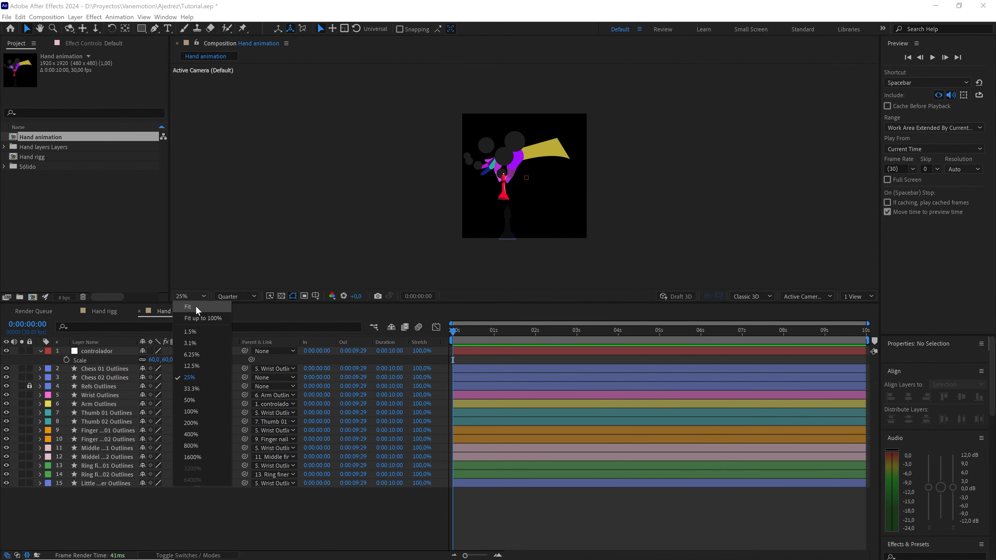
left_click(195, 306)
Create two new project folders named comps and archivos
left_click(90, 234)
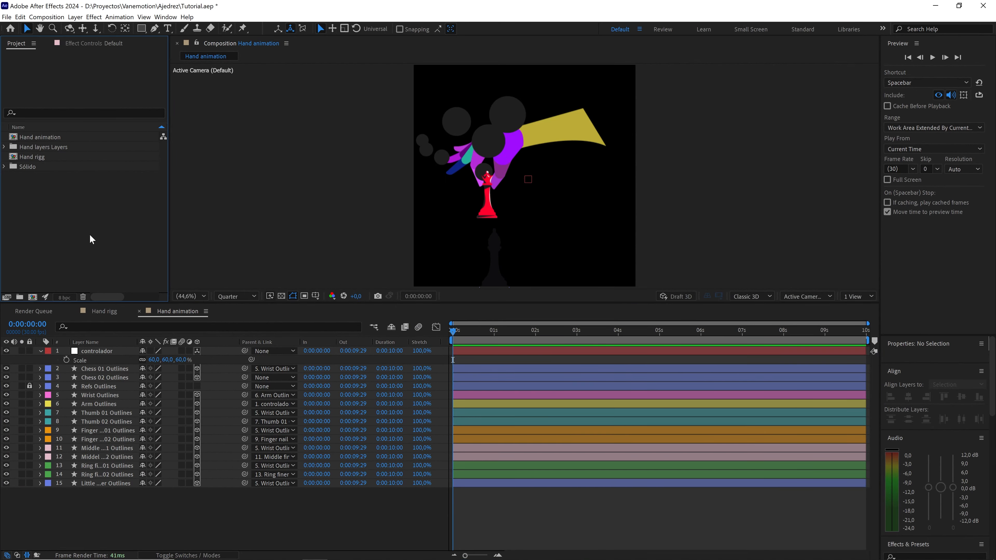
left_click(19, 297)
type("comps")
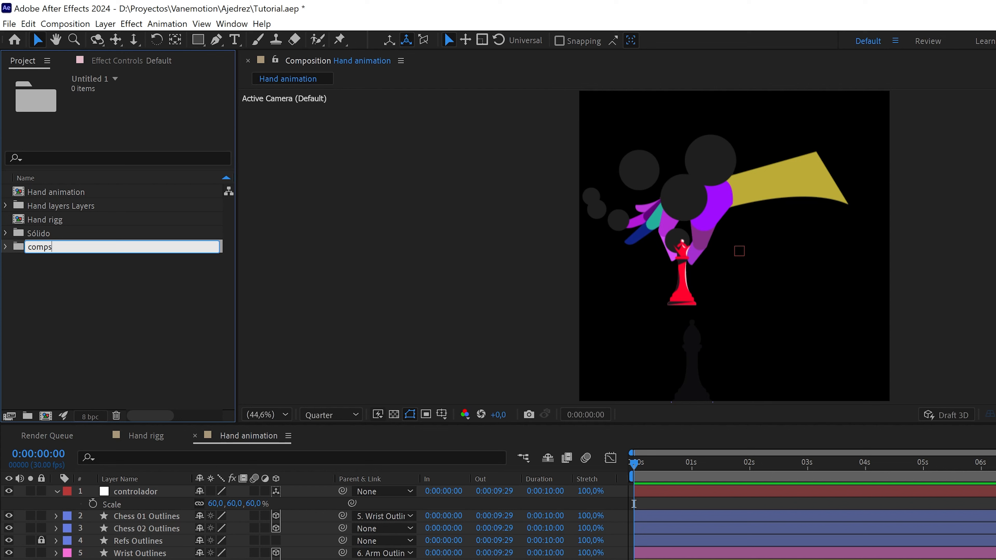
key("Return")
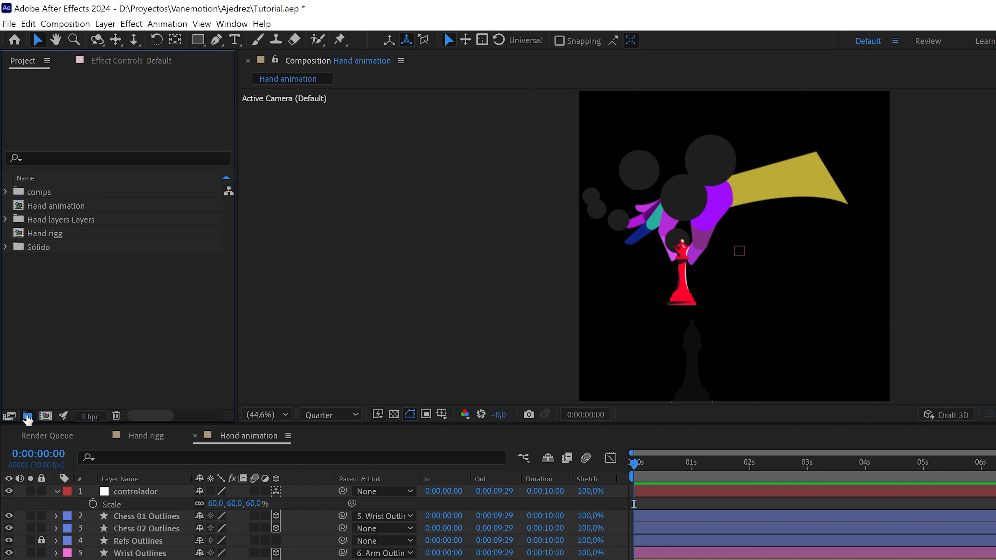
left_click(27, 416)
type("archivos")
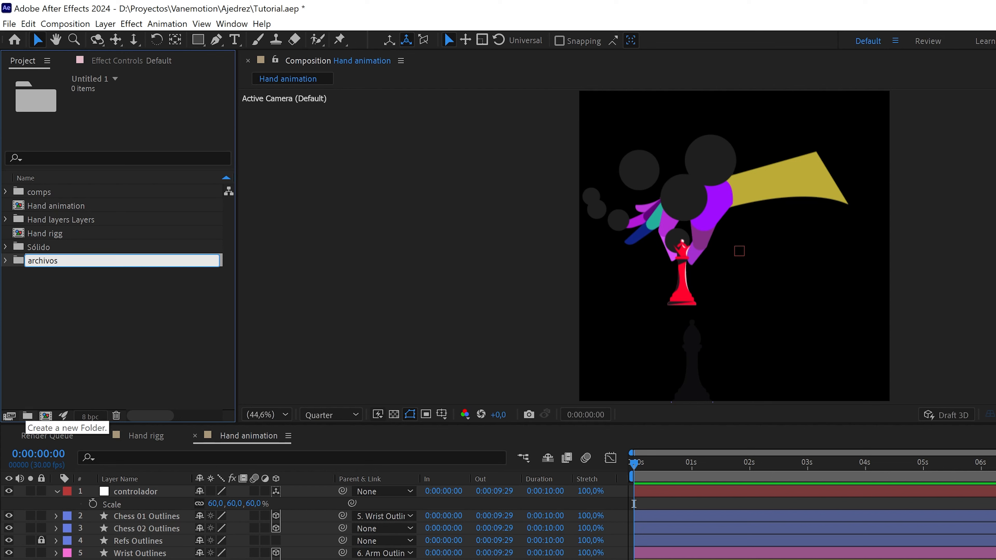
key("Return")
Move the Hand animation and Hand rigg compositions into the comps folder
left_click(49, 220)
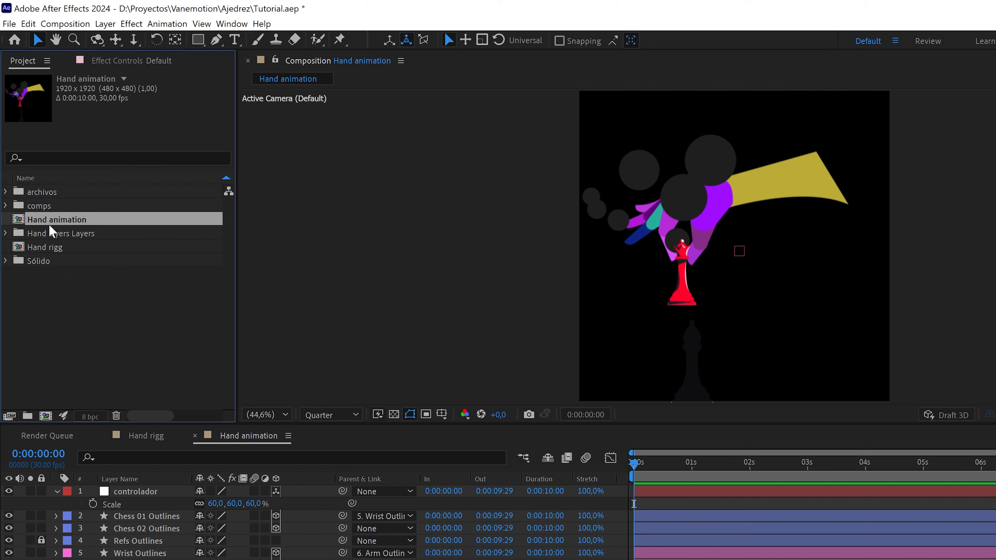
left_click(55, 248, "ctrl")
left_click_drag(51, 219, 47, 206)
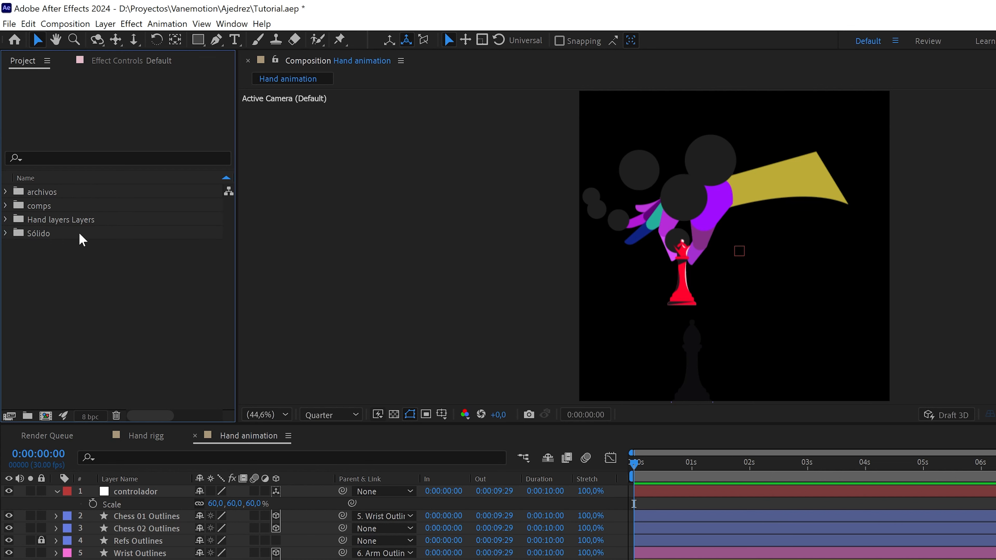
Check the contents of the Hand layers Layers folder and move the folder into archivos
left_click(51, 222)
left_click(6, 221)
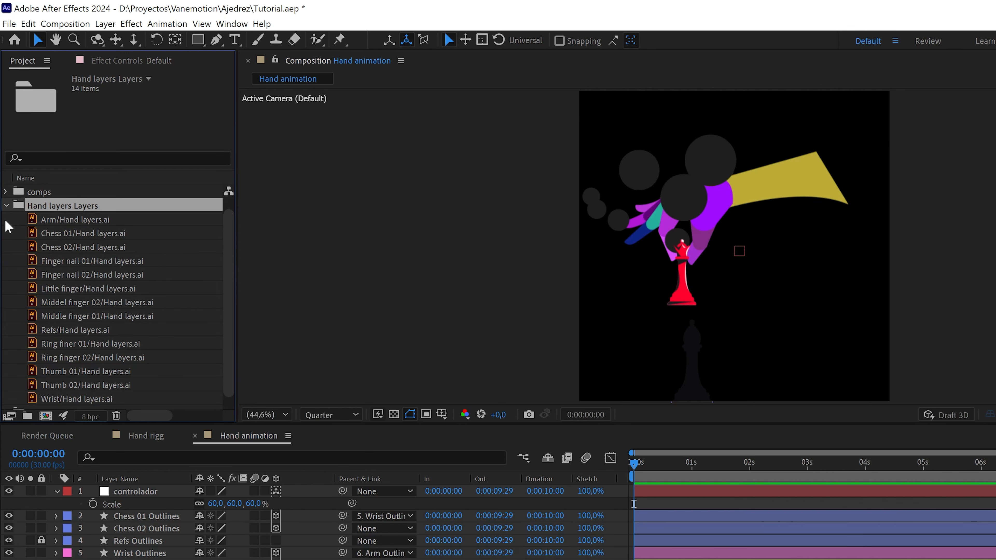
left_click(6, 207)
left_click_drag(59, 221, 51, 200)
left_click_drag(49, 191, 52, 195)
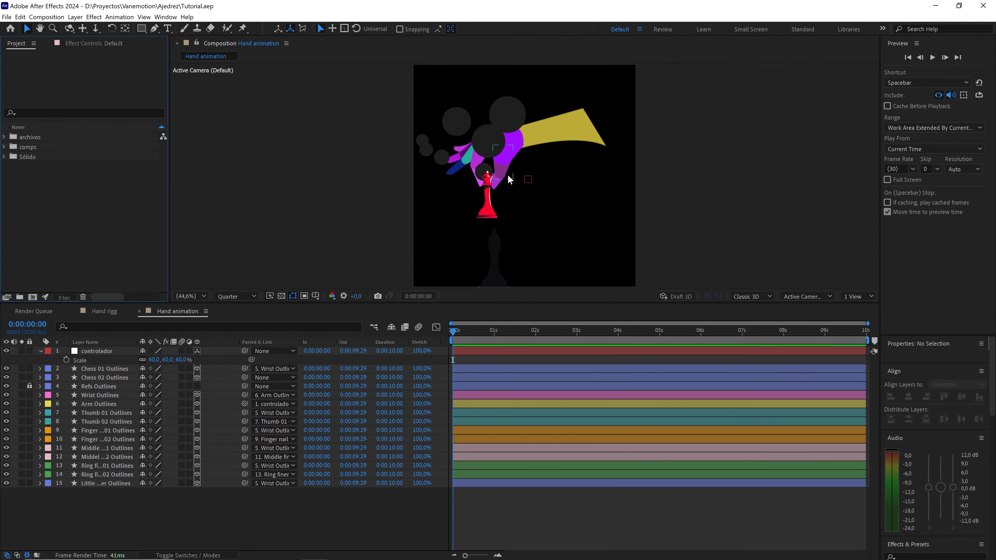
Hide the Refs Outlines layer and add a Position keyframe to Arm Outlines at 0:00:00:00
left_click(575, 142)
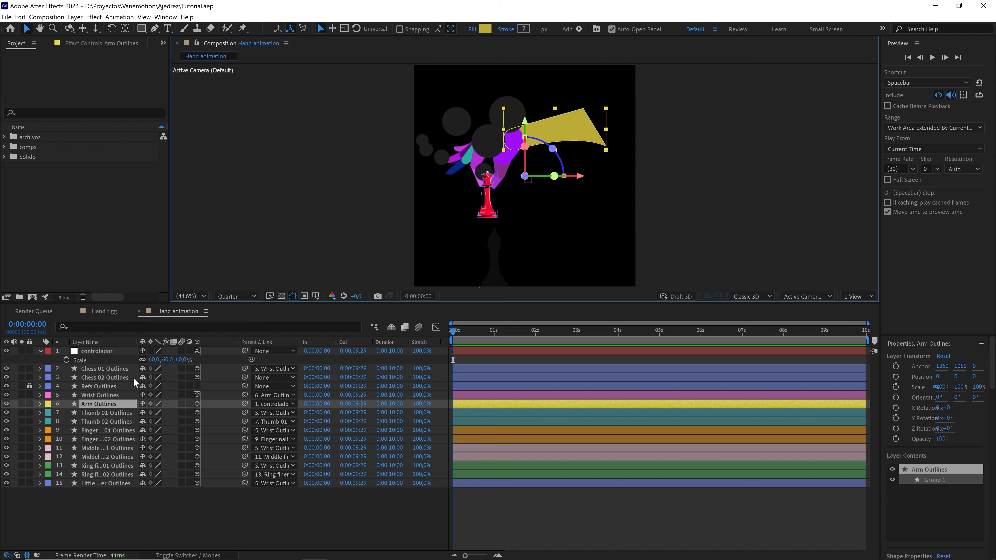
left_click(6, 386)
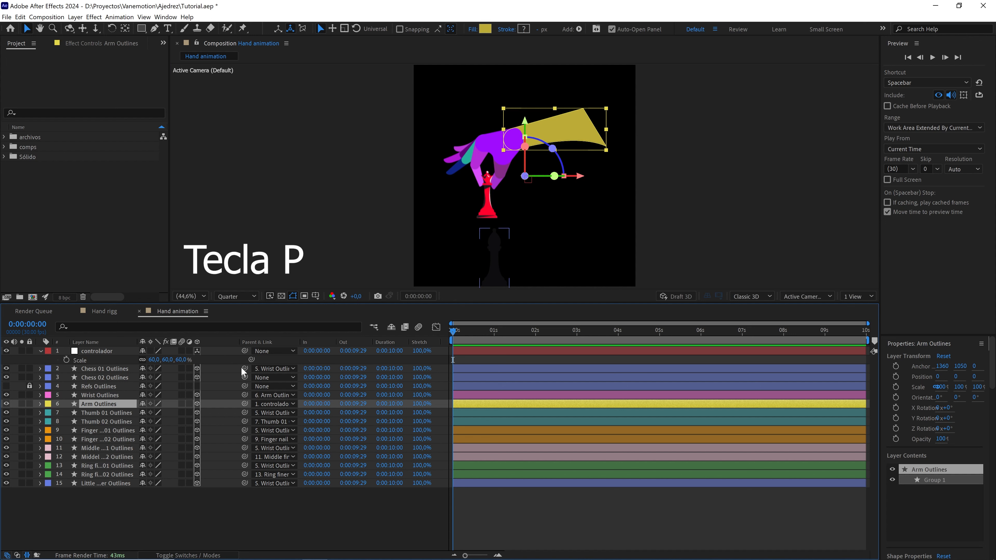
key("p")
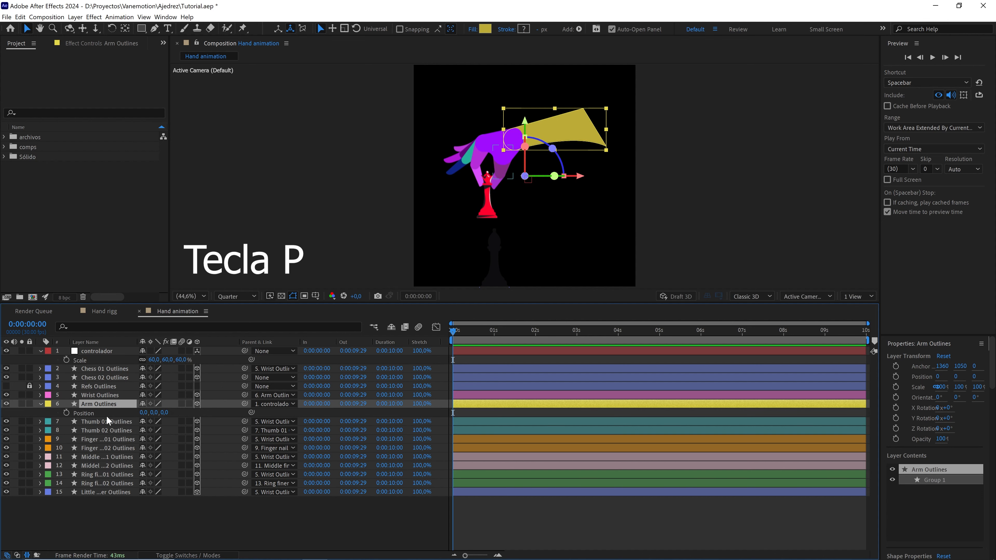
left_click(66, 413)
Move Arm Outlines out of the frame at 0:00:00:00 and set its Position to 2250, -450
left_click_drag(530, 245, 516, 257)
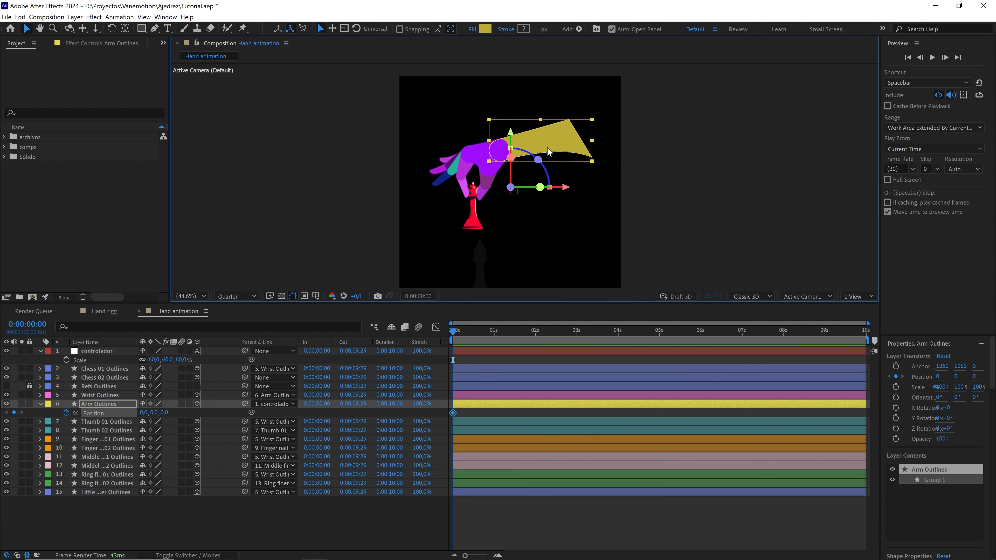
left_click_drag(548, 151, 722, 95)
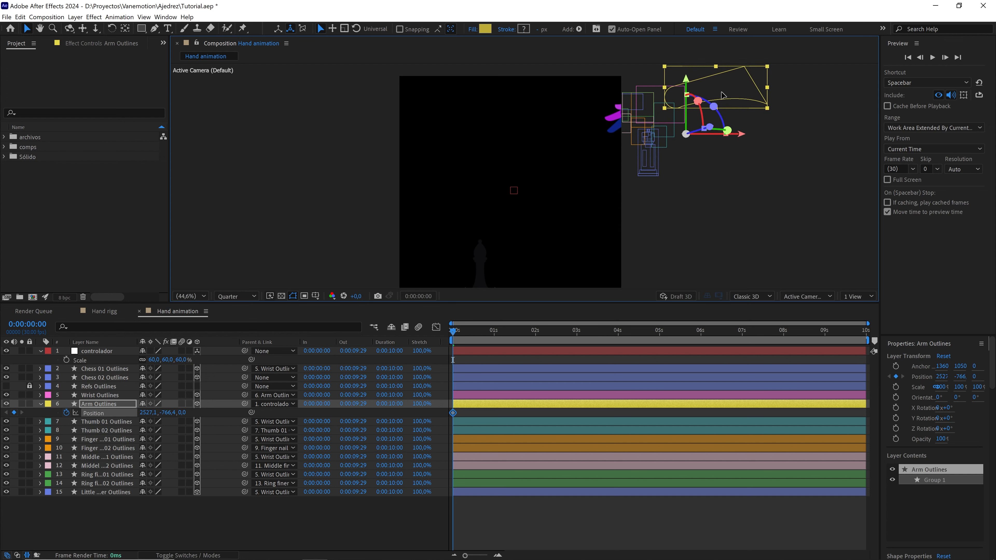
left_click(152, 413)
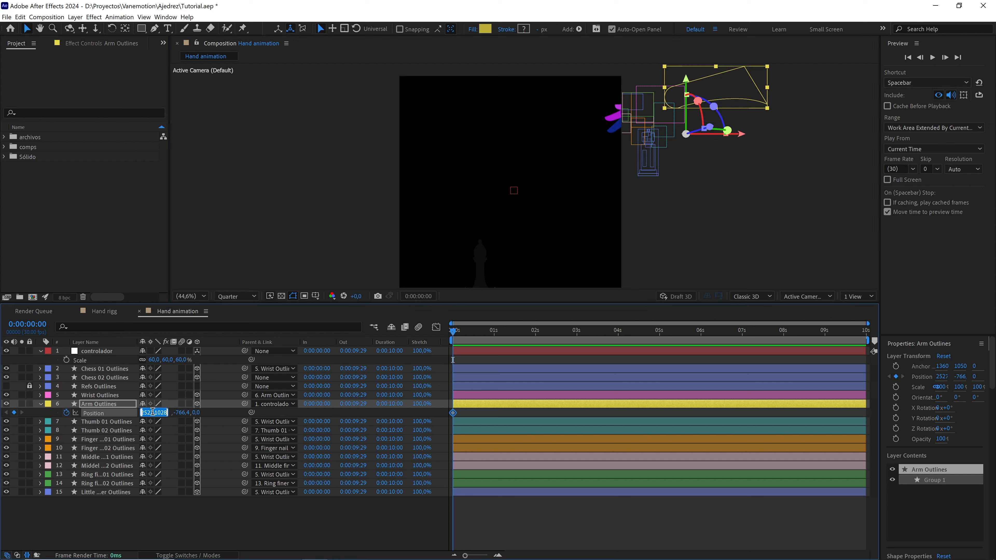
type("2250")
key("Tab")
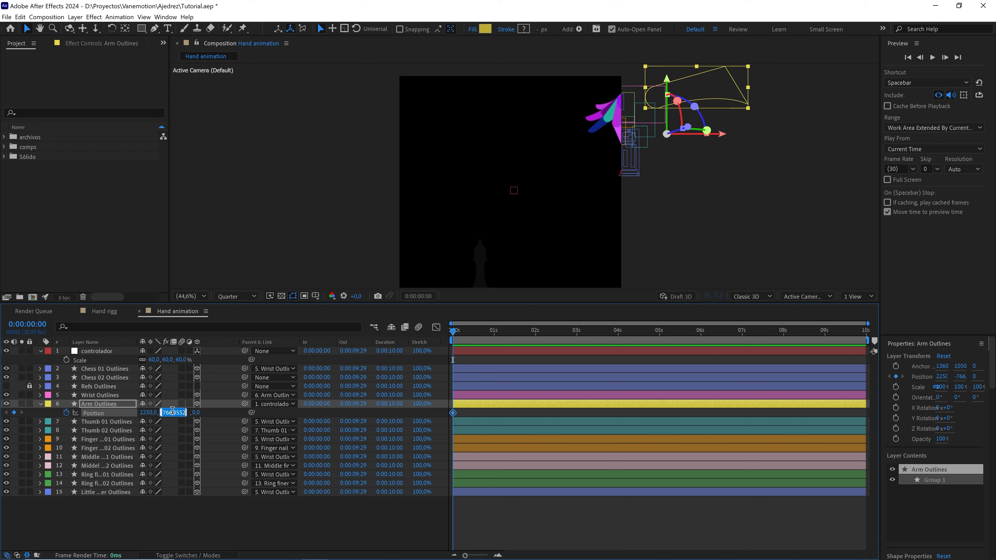
type("-450")
key("Tab")
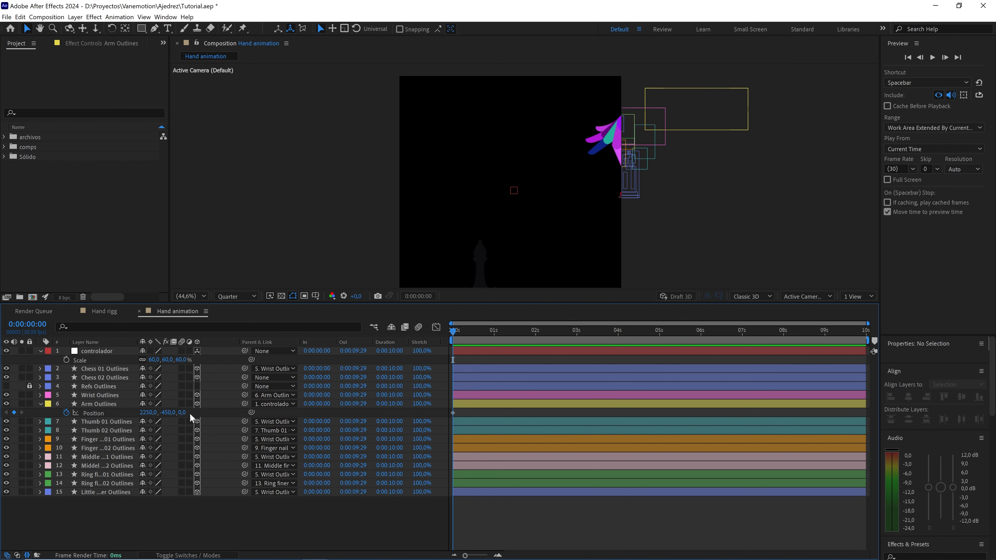
key("Return")
At 0:00:02:00, move Arm Outlines back into the frame to a Position of about 523, -16
left_click_drag(522, 336, 534, 340)
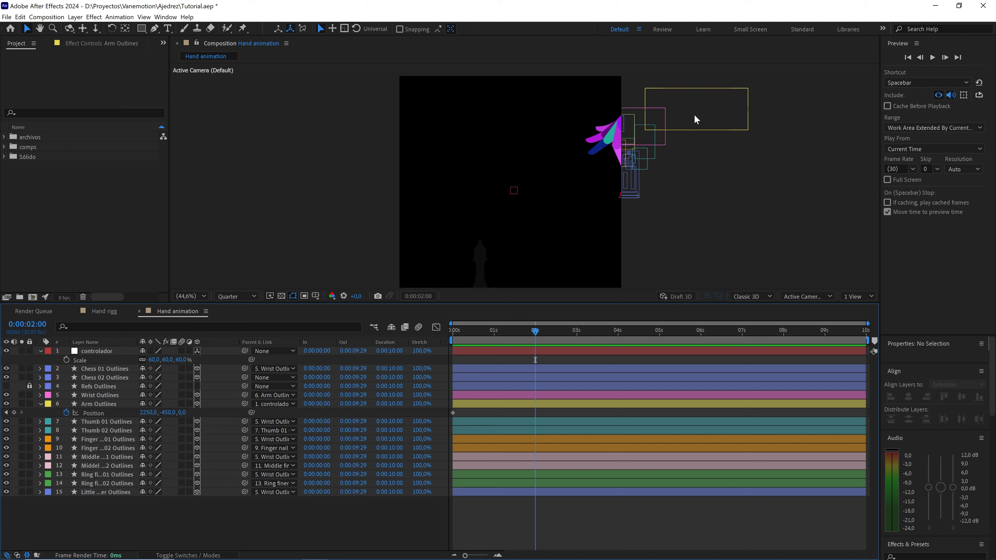
left_click_drag(716, 114, 596, 144)
key("slash")
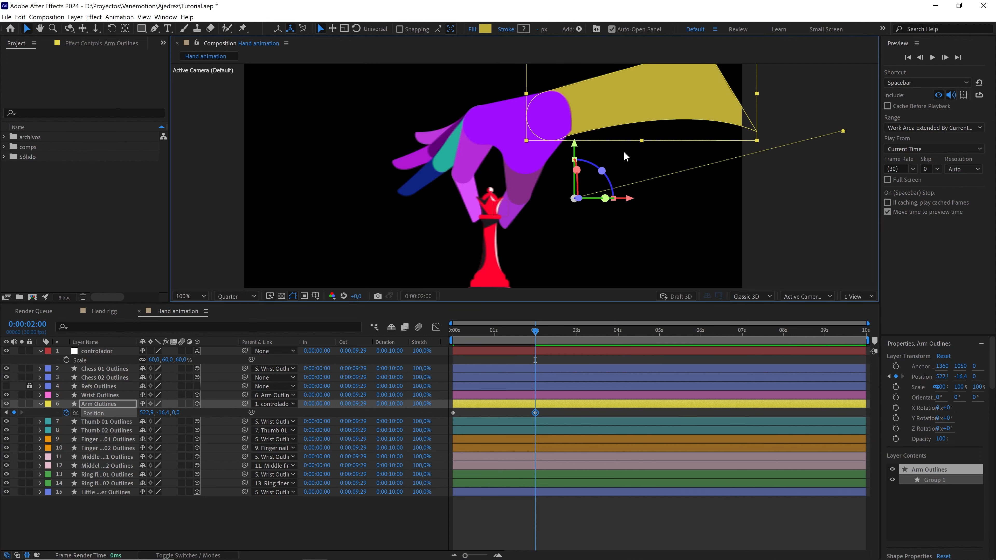
scroll(592, 195, "up", 1)
left_click_drag(573, 196, 597, 171)
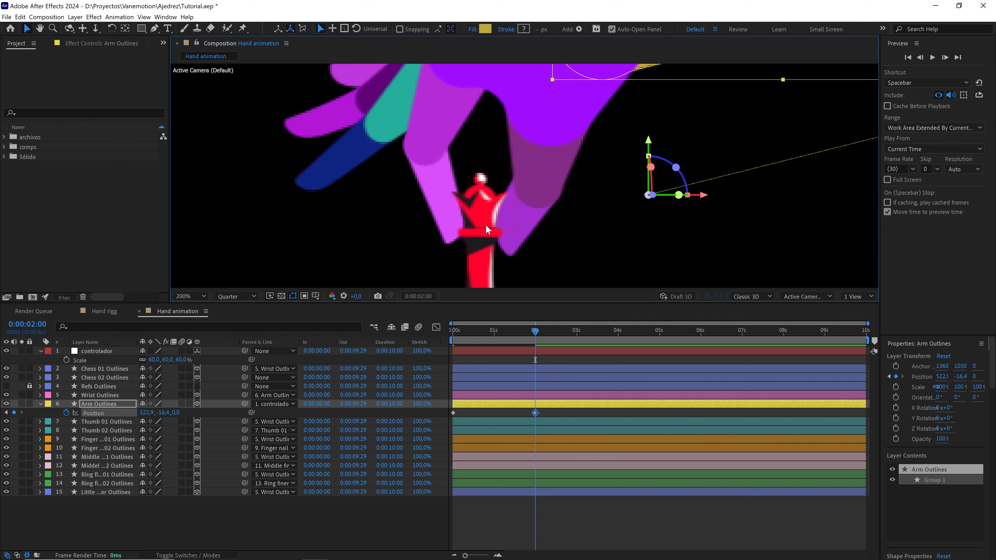
scroll(490, 211, "down", 1)
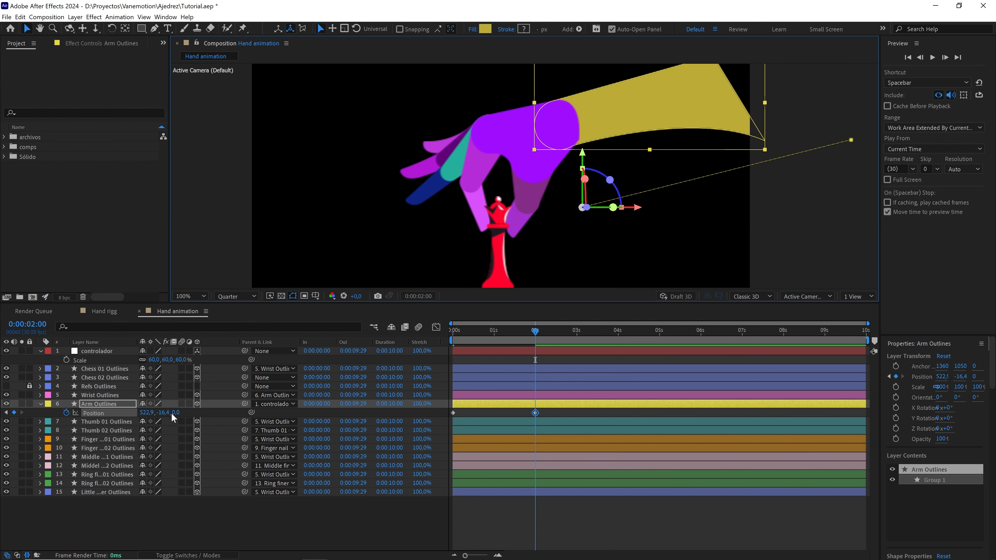
Set the Arm Outlines Position at 0:00:02:00 to exactly 540, 0
left_click(148, 413)
type("540")
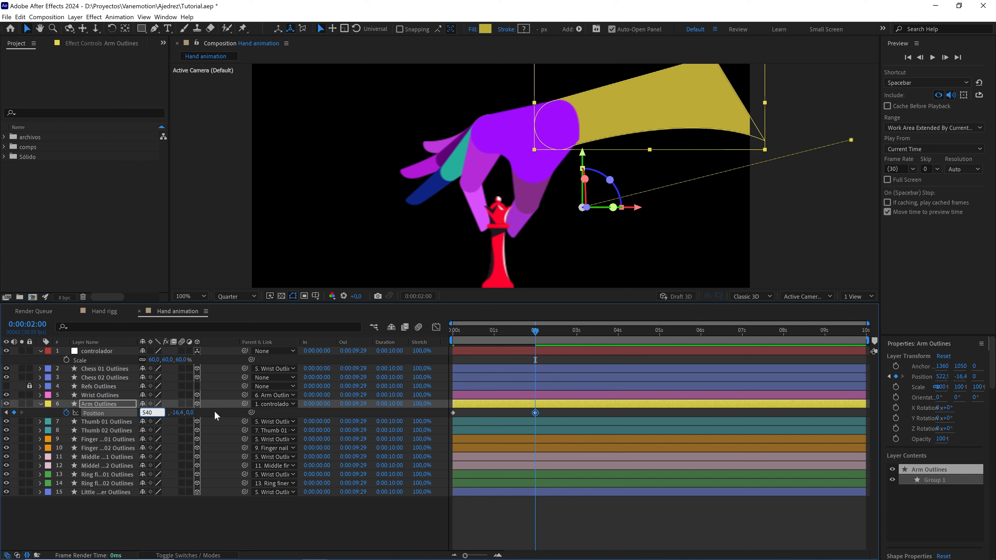
left_click(215, 415)
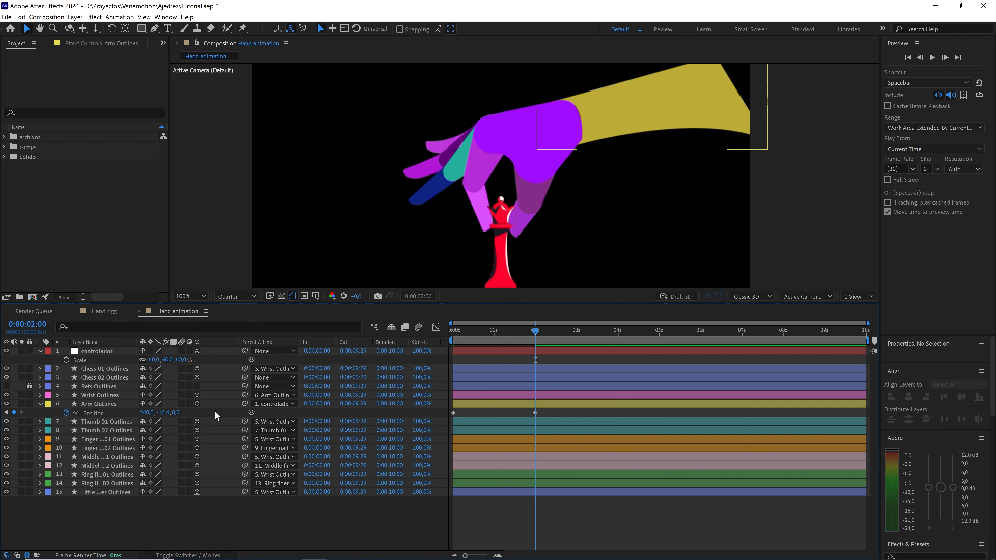
left_click(161, 413)
type("0")
left_click(215, 418)
Add a hold-in-place Position keyframe to Arm Outlines at 0:00:02:10
scroll(515, 143, "down", 2)
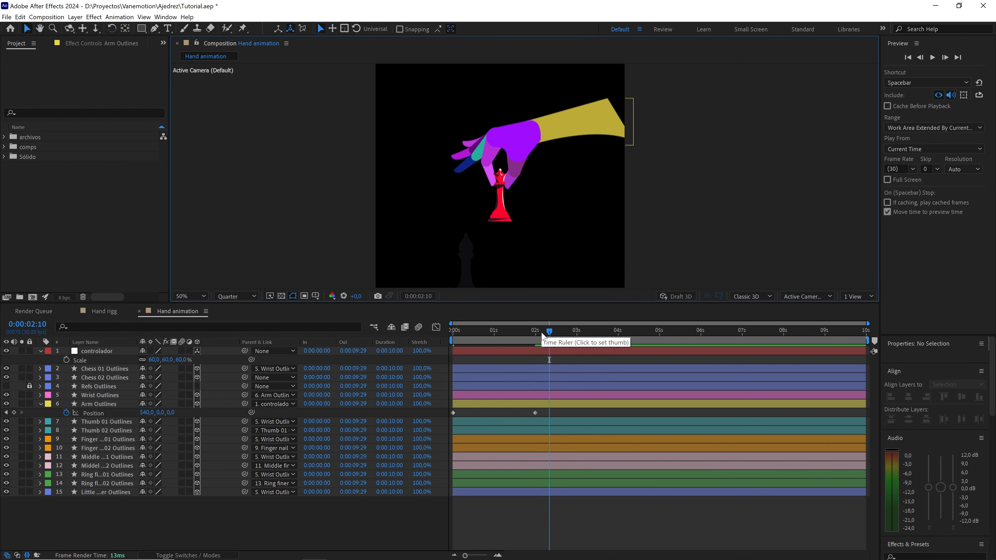
left_click(549, 332)
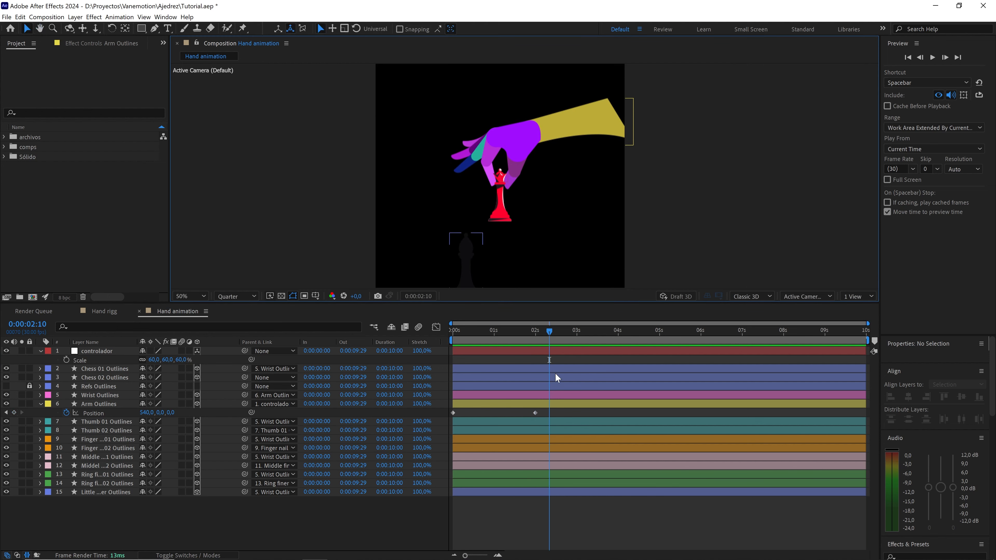
left_click(14, 413)
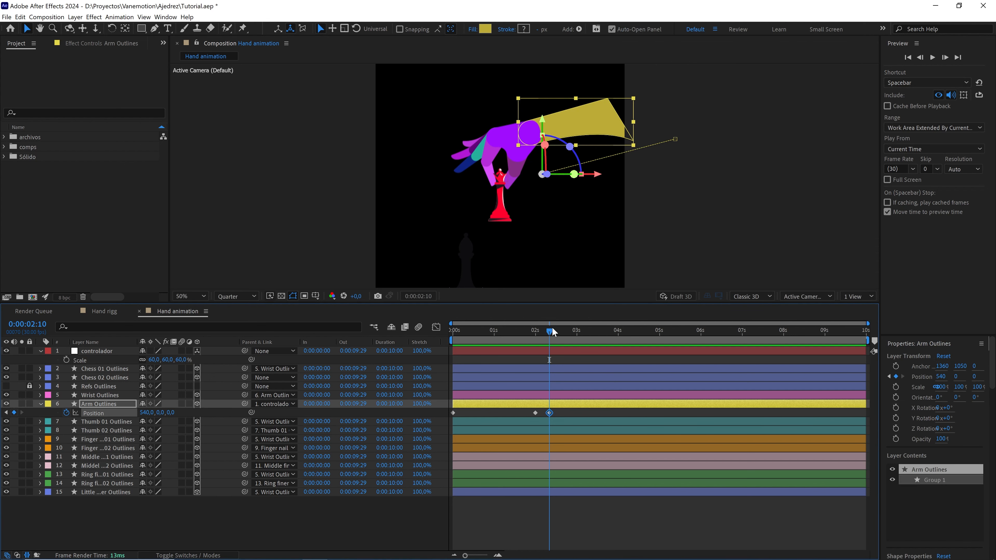
At 0:00:03:20, move Arm Outlines out of the frame and set its Position to 2865, -1760
left_click_drag(553, 329, 604, 337)
left_click_drag(506, 196, 503, 200)
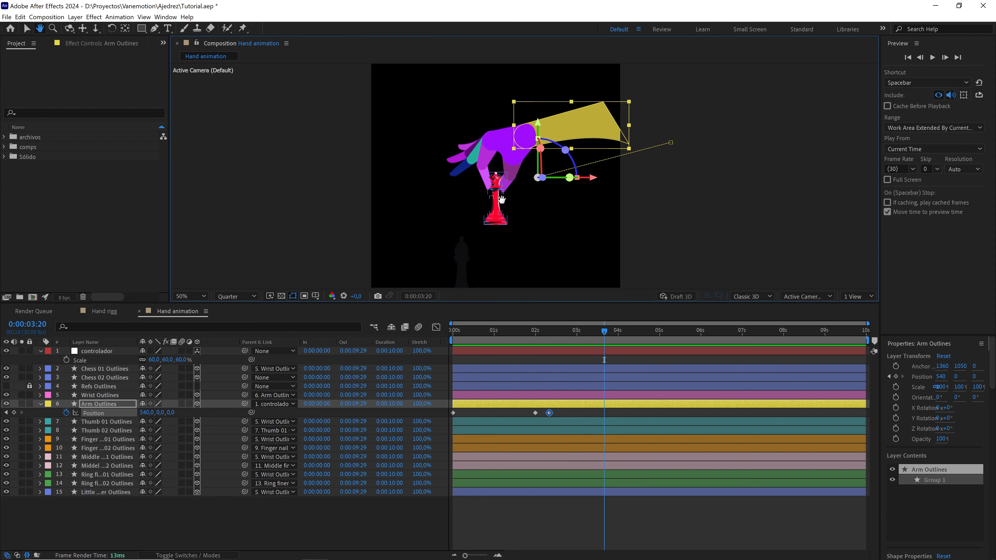
left_click_drag(412, 206, 388, 263)
left_click_drag(565, 190, 707, 108)
left_click(146, 413)
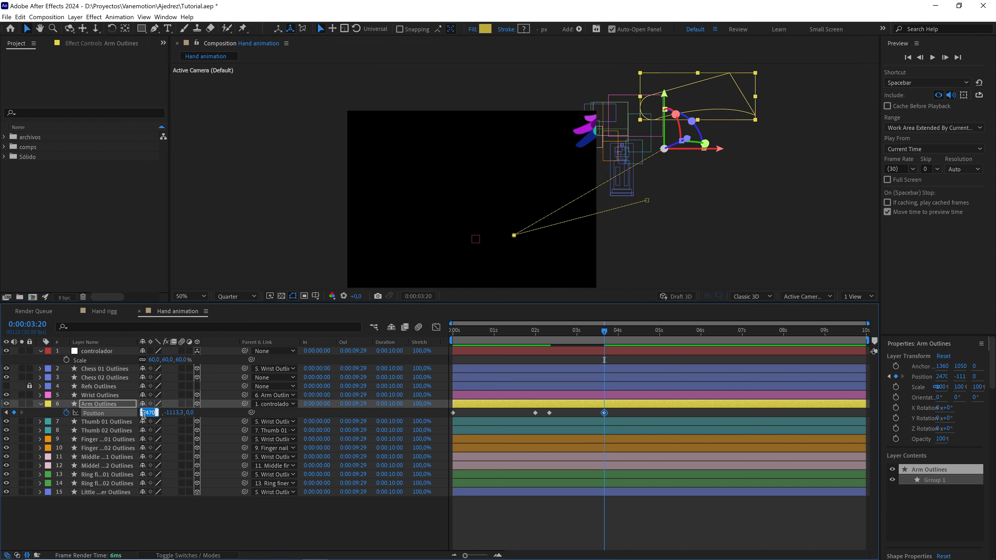
type("2865")
key("Tab")
type("-")
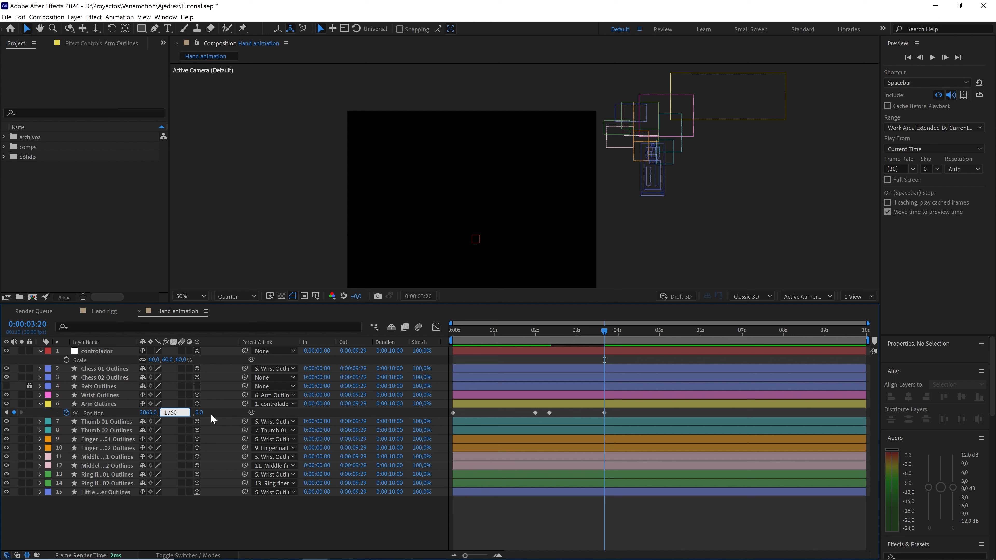
key("Tab")
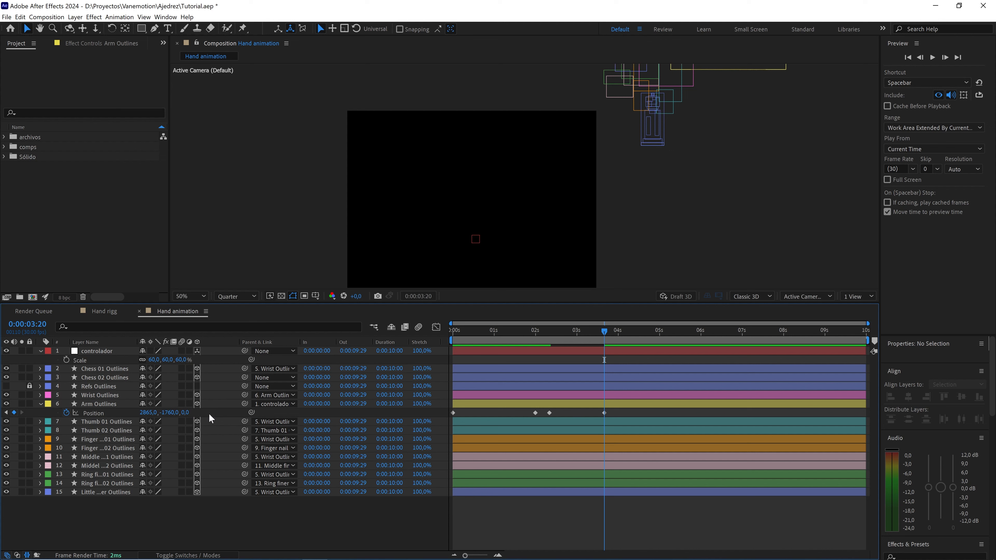
Apply Easy Ease to all four Arm Outlines Position keyframes and reshape the speed graph for a stronger entrance ease and an accelerating exit
left_click_drag(627, 410, 445, 419)
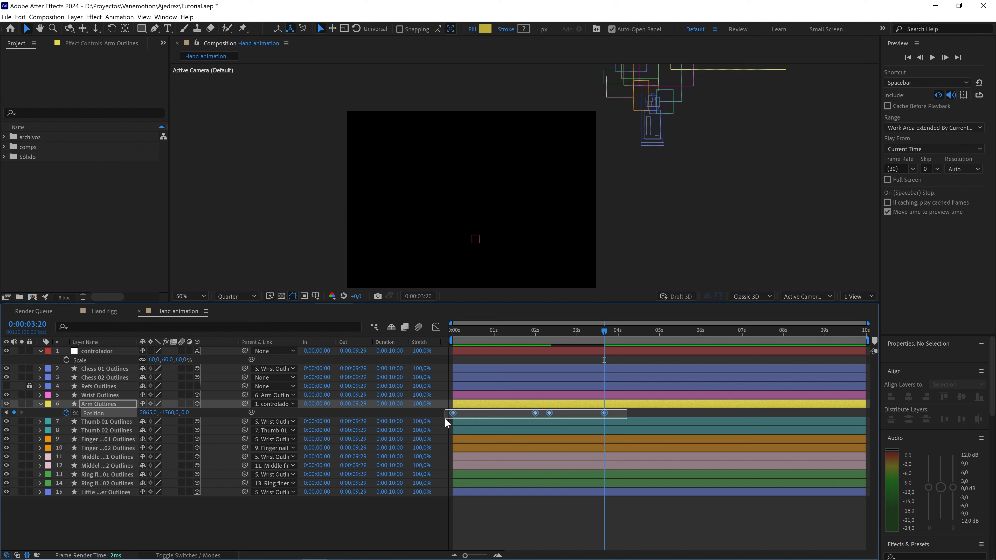
key("F9")
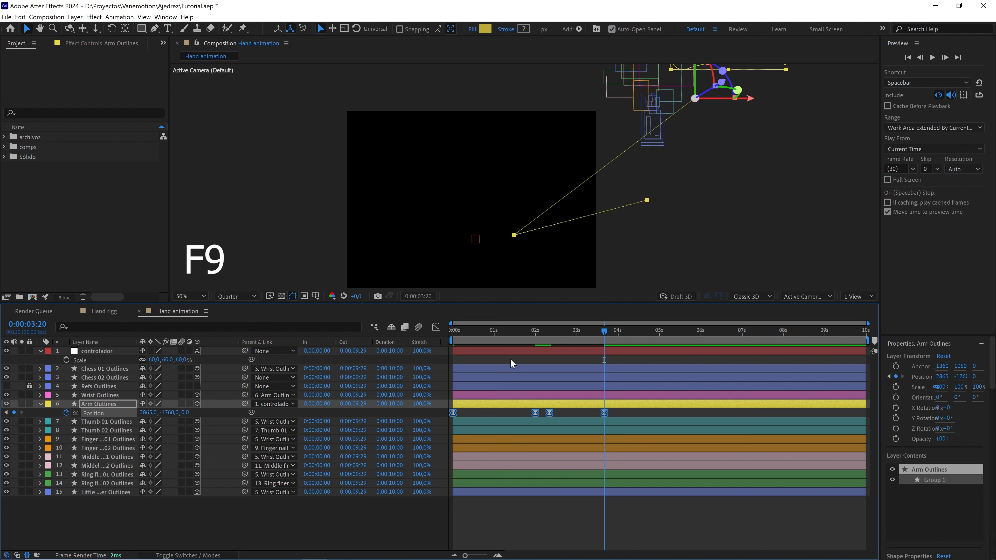
left_click_drag(533, 331, 485, 333)
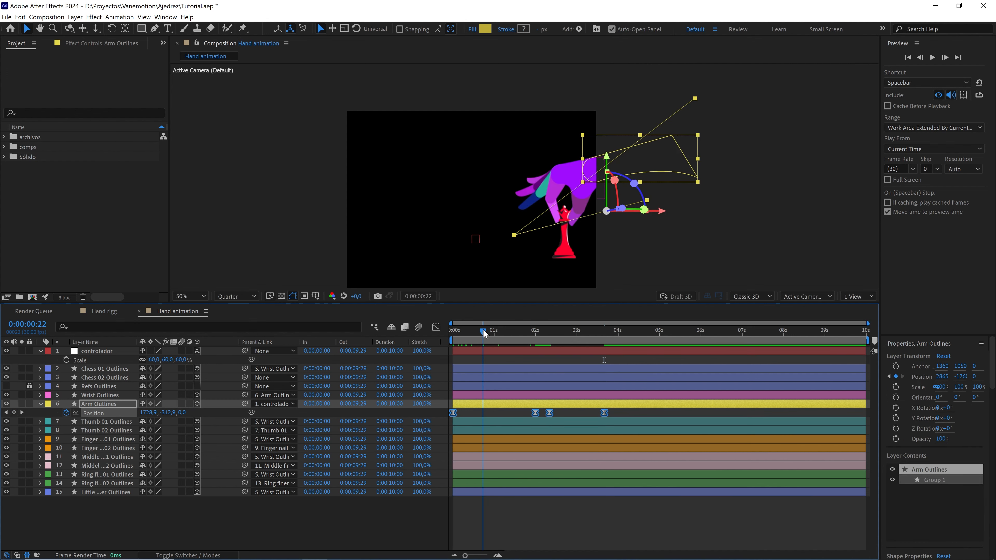
left_click(436, 327)
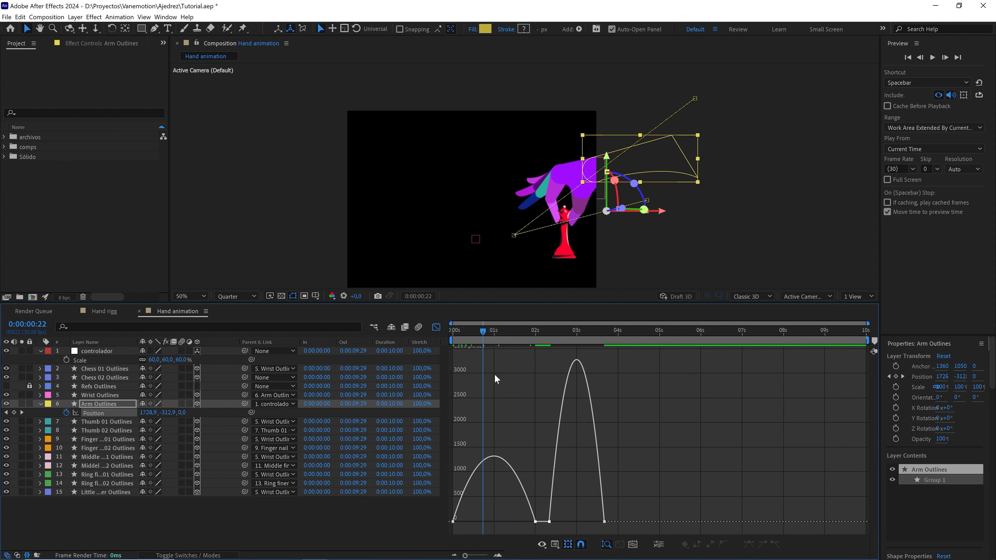
left_click_drag(484, 530, 509, 522)
left_click_drag(569, 508, 608, 527)
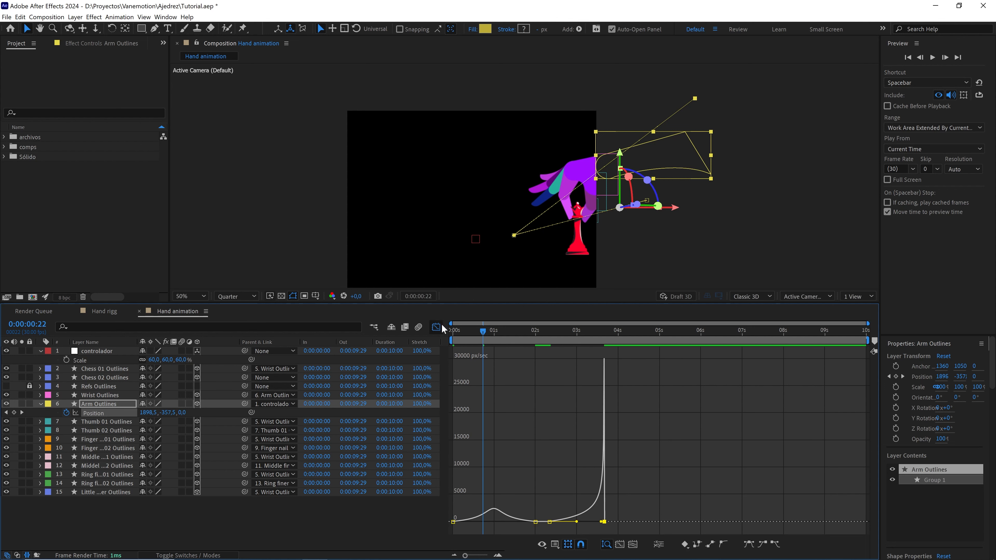
Close the speed graph, fit the composition in the viewer and preview the arm animation from 0:00:00:00
left_click_drag(485, 330, 438, 334)
left_click(191, 296)
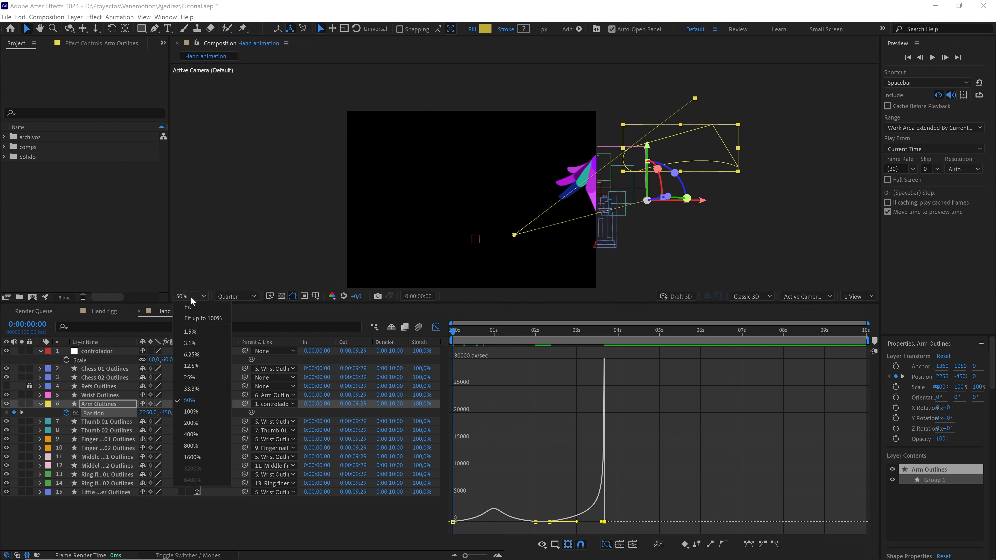
left_click(197, 304)
left_click(437, 327)
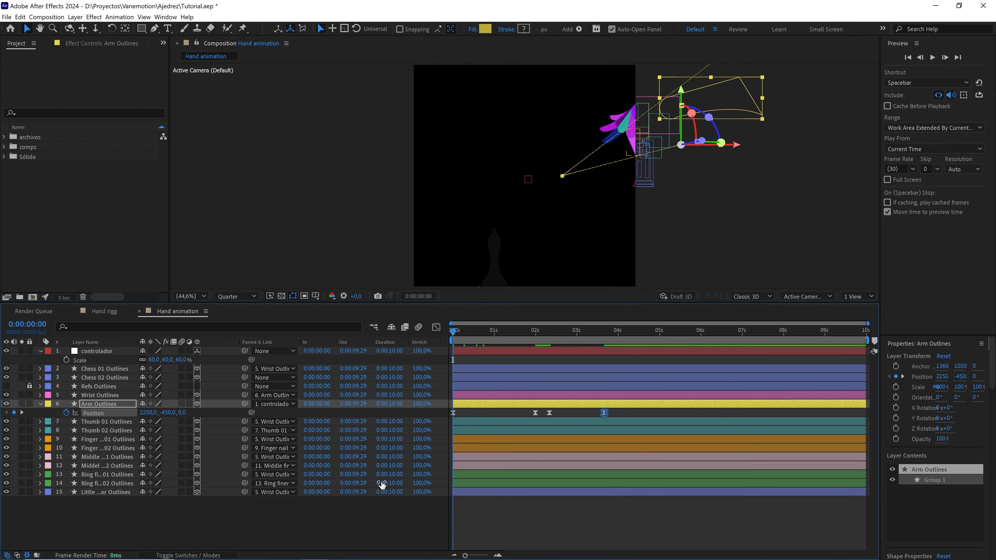
left_click(349, 527)
key("space")
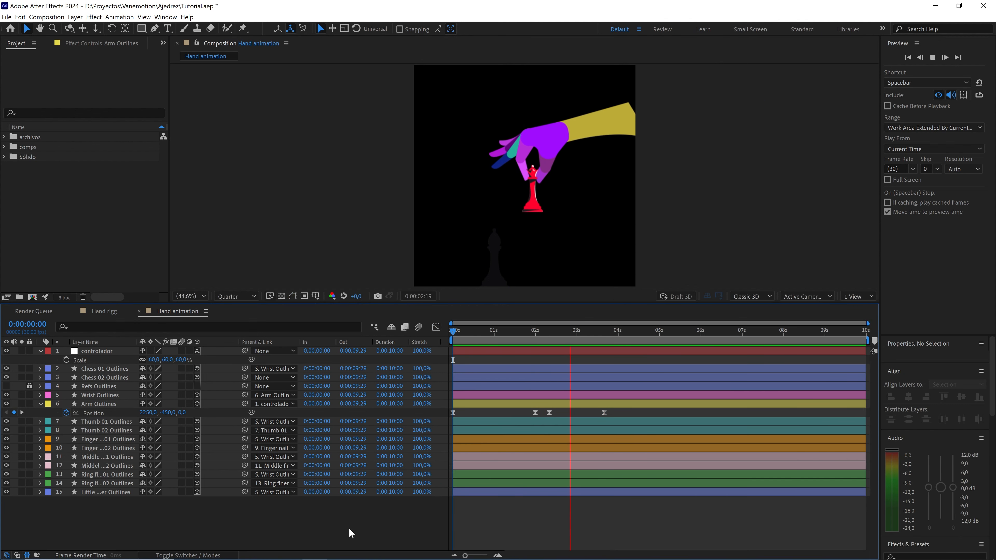
key("space")
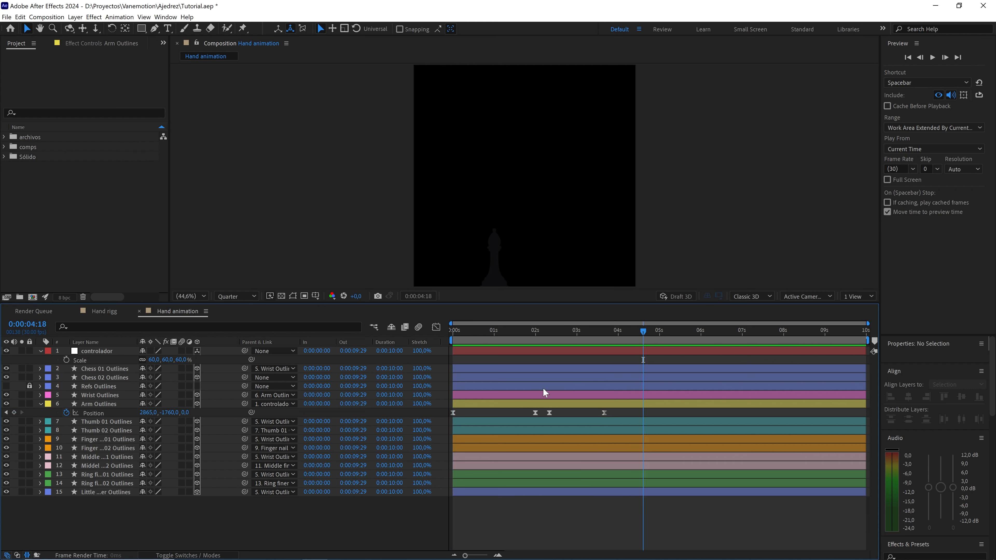
Split the Chess 01 Outlines layer at 0:00:02:10 and set the parent of its second part to None
mouse_move(553, 333)
left_mouse_down()
mouse_move(483, 337)
mouse_move(553, 337)
left_mouse_up()
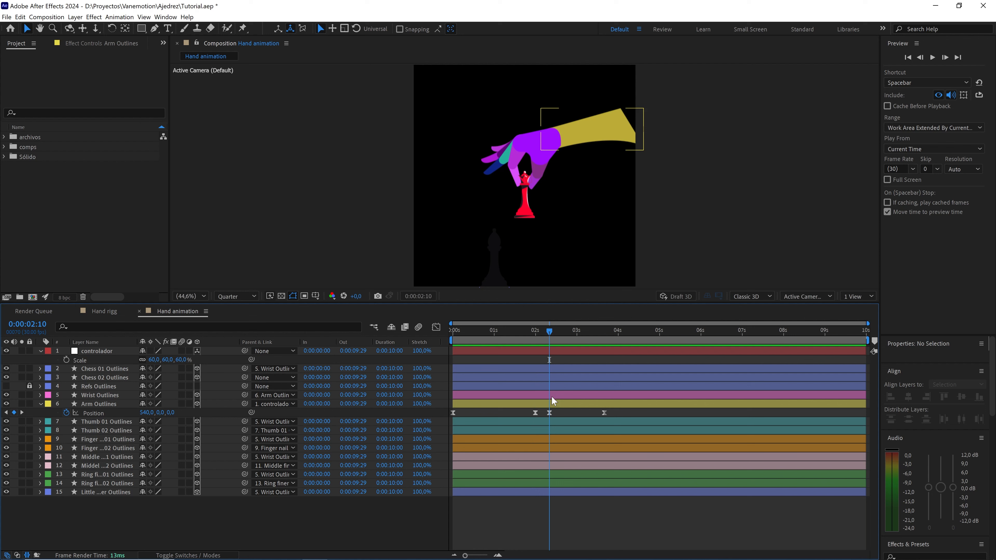
left_click(527, 352)
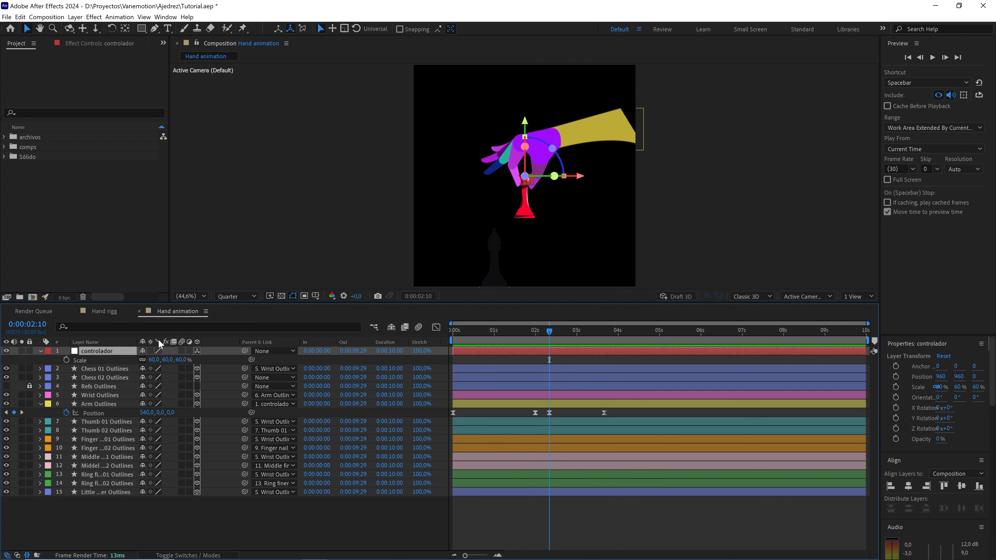
left_click(110, 370)
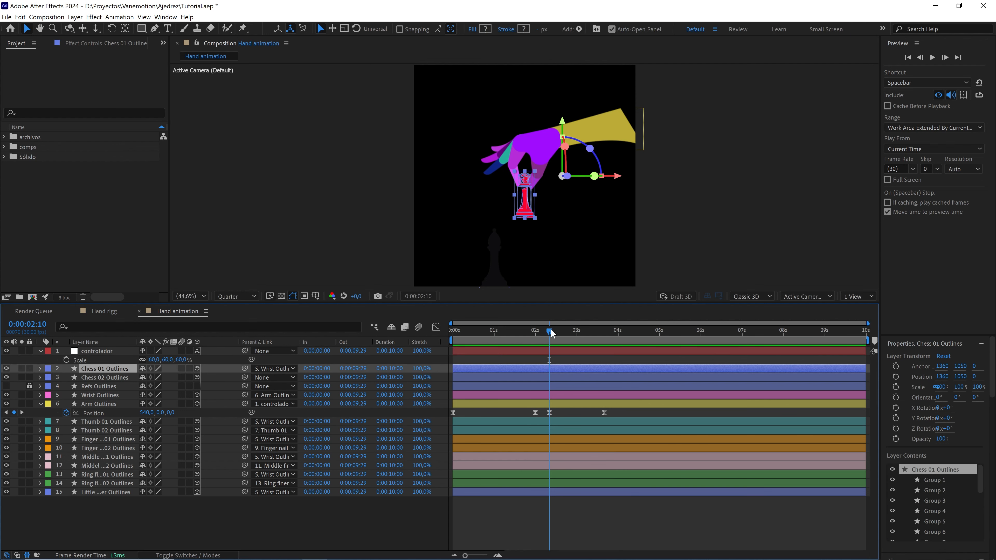
mouse_move(551, 333)
left_mouse_down()
mouse_move(579, 328)
mouse_move(554, 332)
left_mouse_up()
left_click(20, 17)
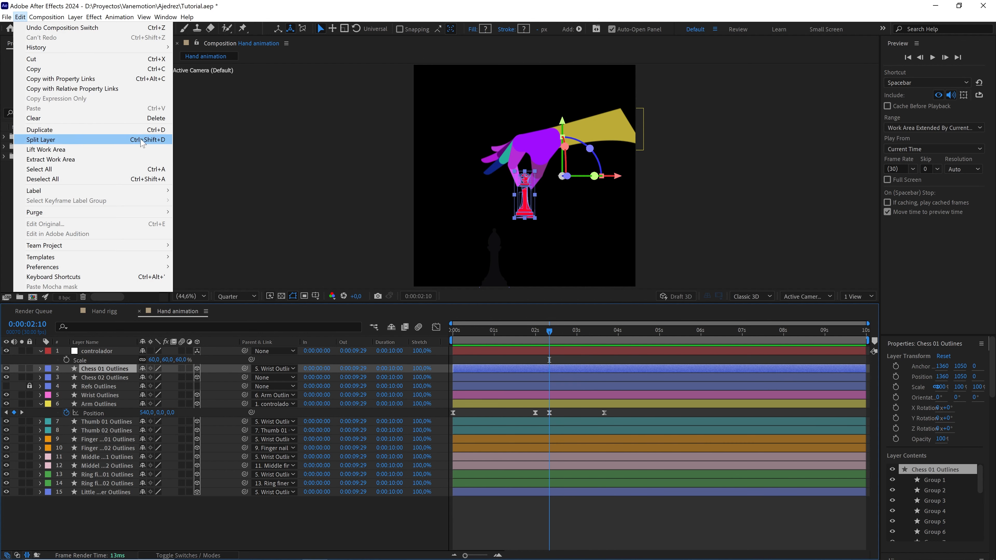
left_click(118, 139)
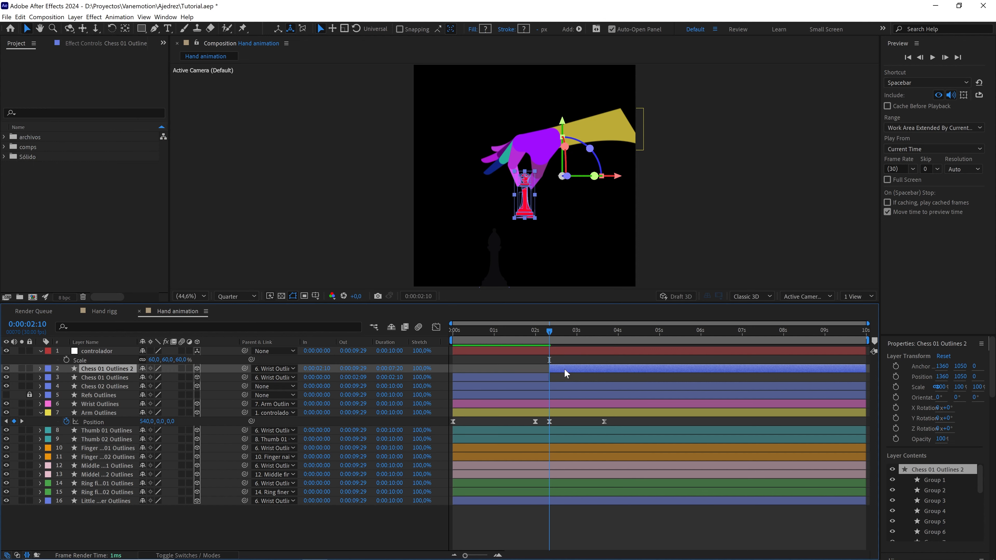
left_click(275, 369)
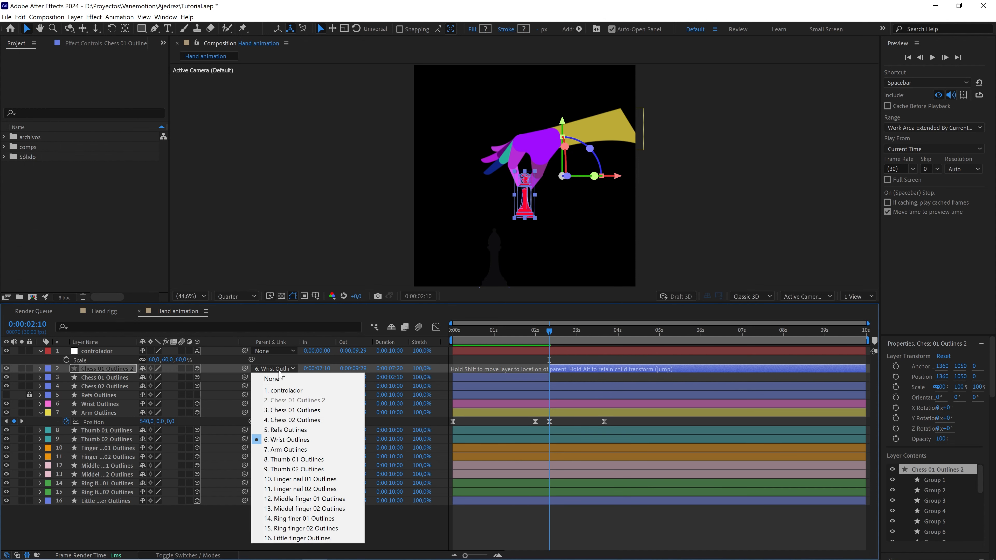
left_click(298, 381)
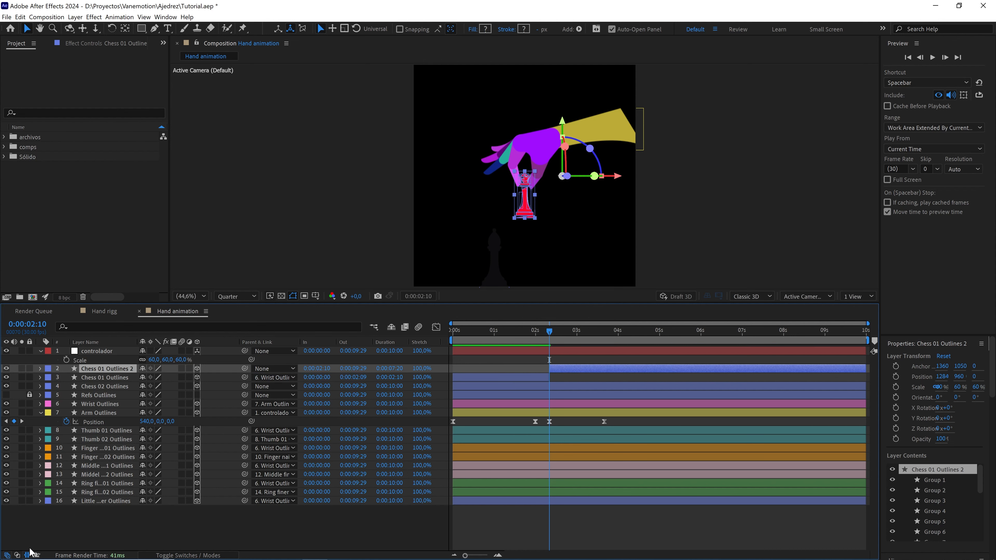
Hide the In, Out, Duration and Stretch columns and preview the hand releasing the piece from 0:00:01:09
left_click(27, 556)
left_click_drag(452, 333, 384, 340)
key("space")
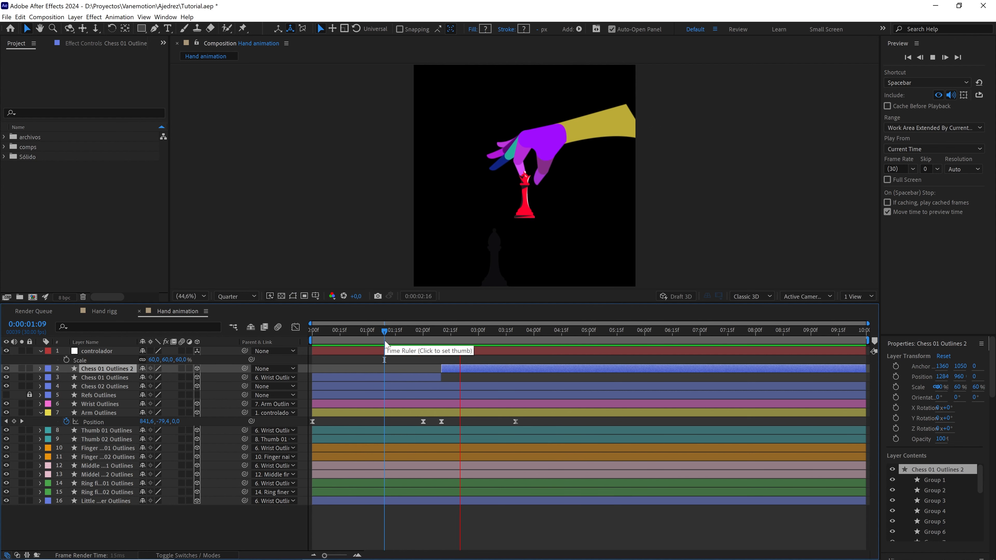
Stop the preview and keyframe the Wrist Outlines Z Rotation at -90° at 0:00:00:00
key("space")
left_click_drag(466, 329, 411, 330)
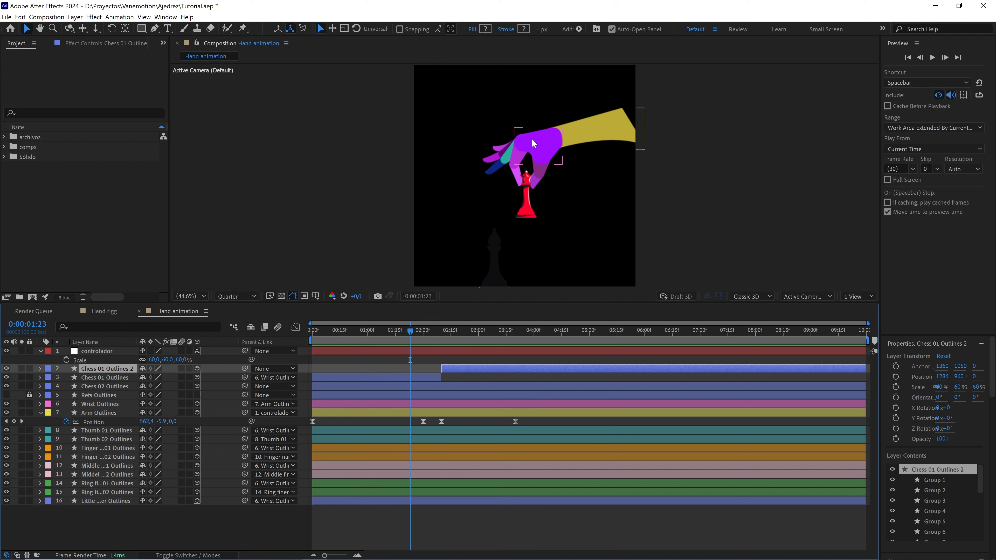
left_click(545, 133)
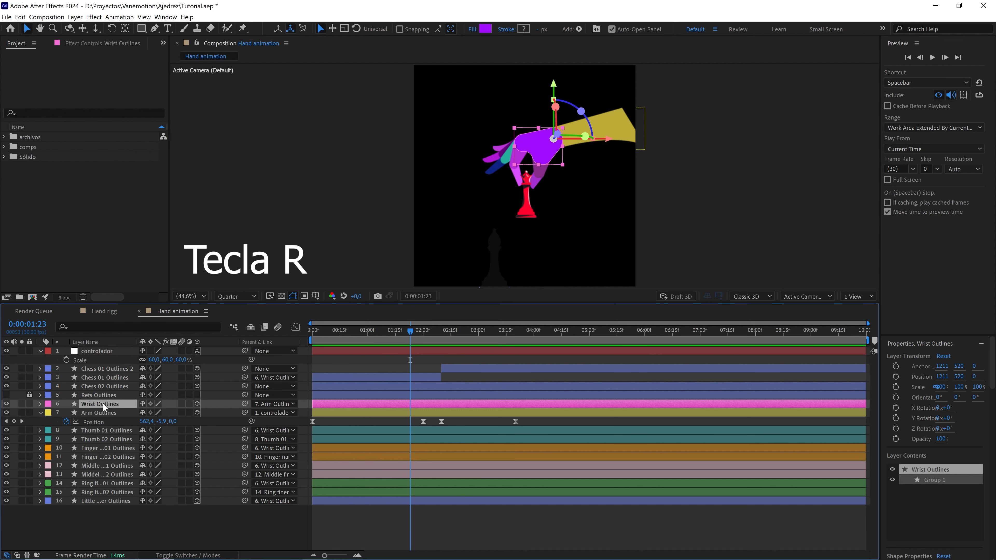
key("r")
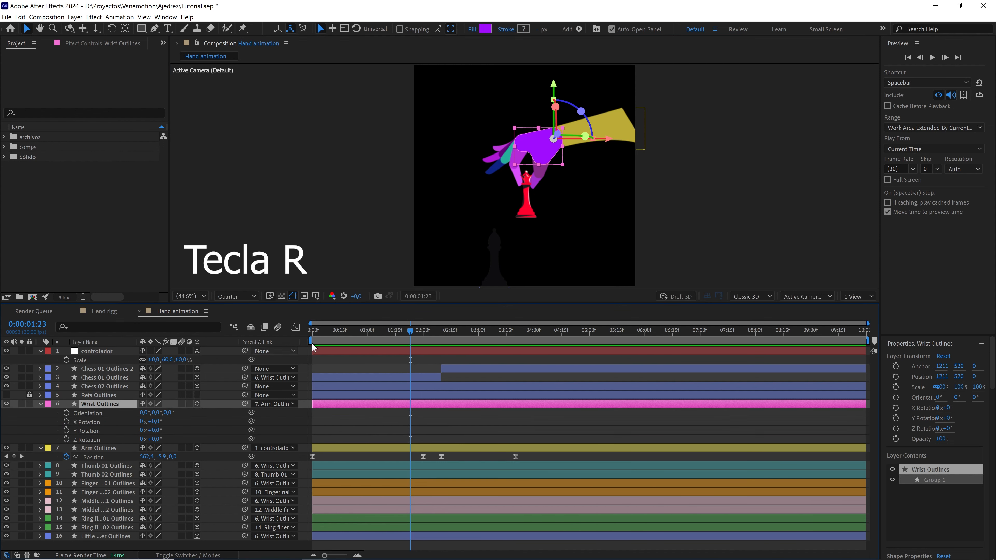
left_click_drag(364, 336, 312, 335)
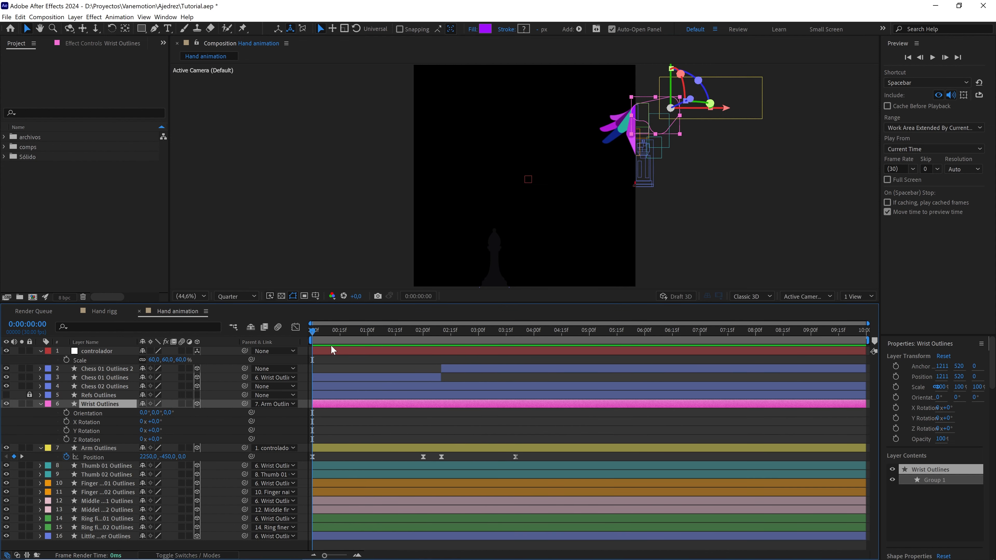
left_click_drag(155, 439, 137, 440)
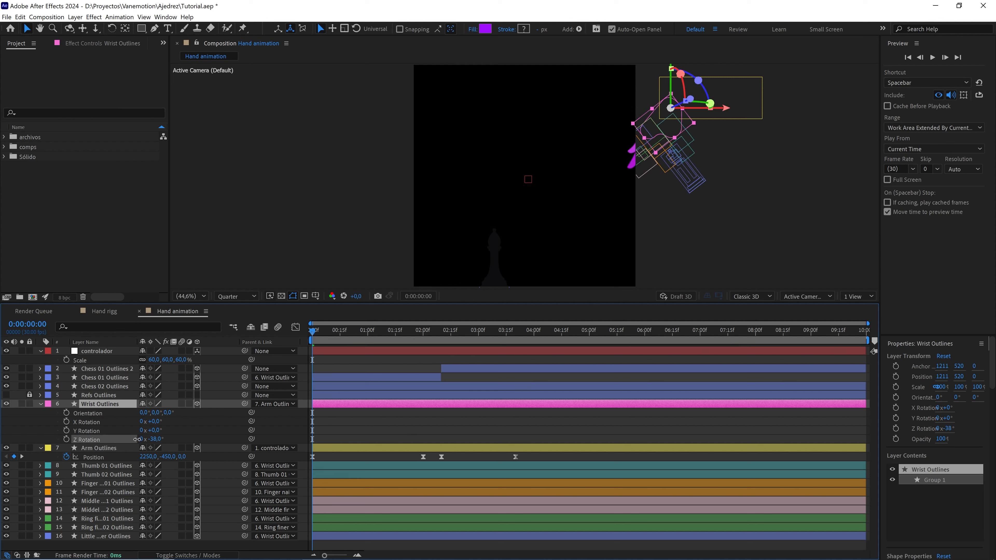
left_click(155, 440)
type("-")
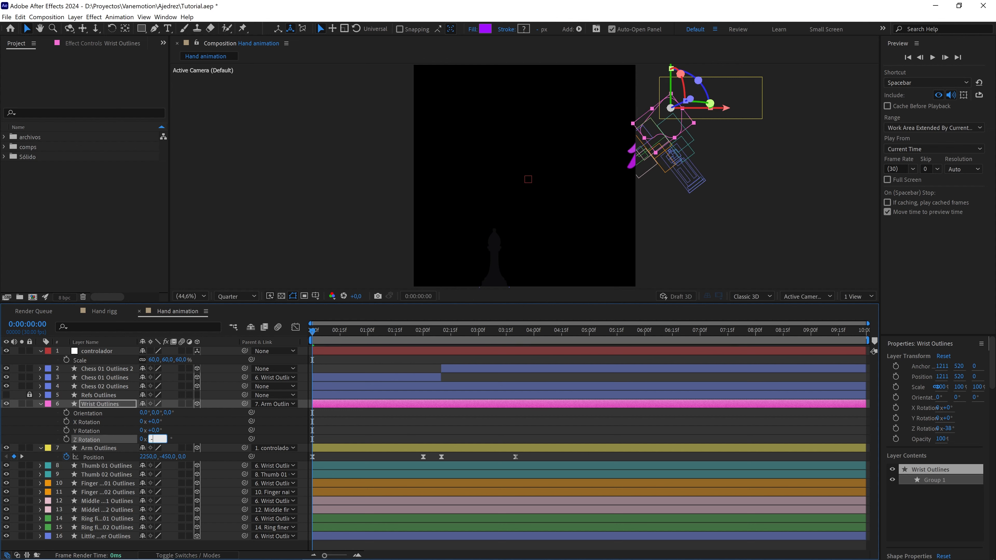
type("90")
left_click(222, 416)
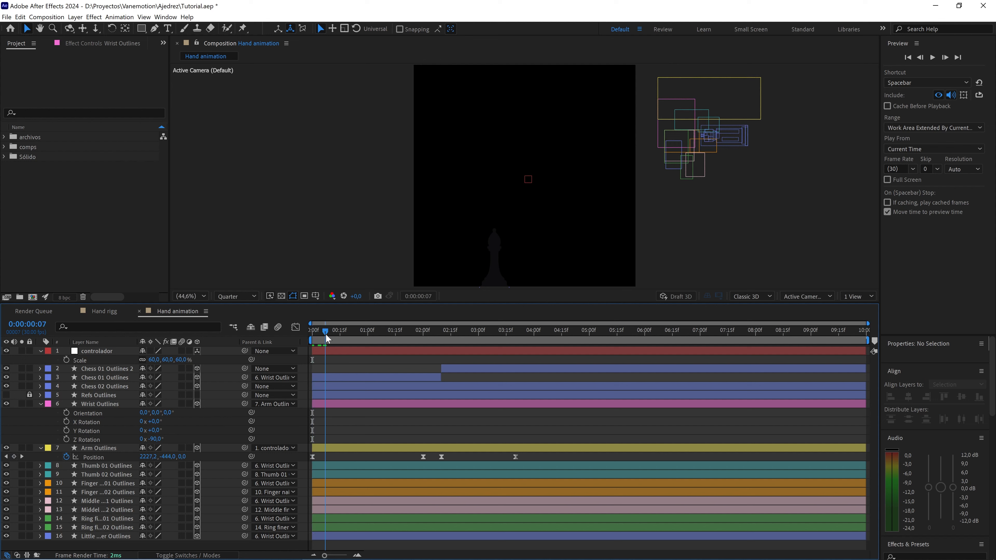
left_click(67, 440)
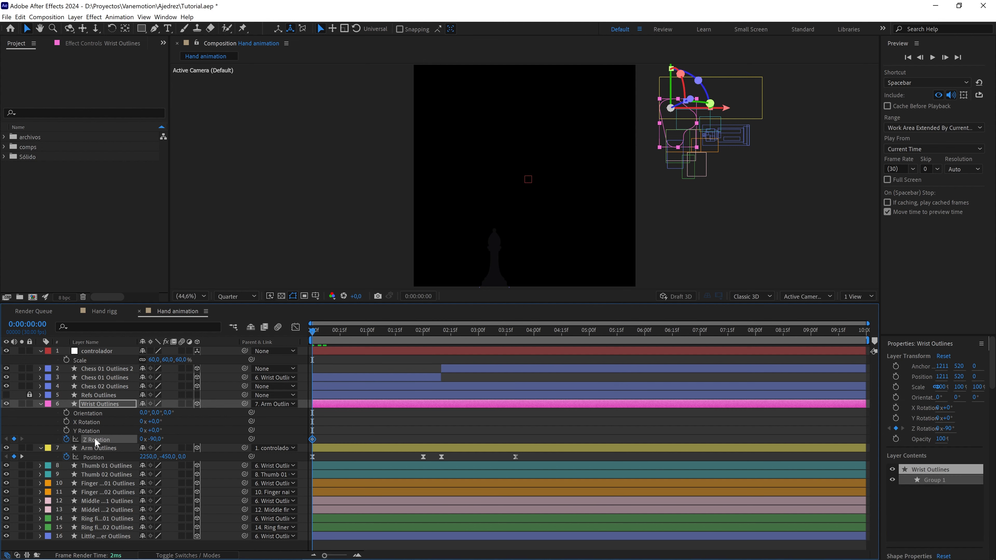
Add a Wrist Outlines Z Rotation keyframe of 10° at 0:00:01:20
left_click_drag(318, 333, 405, 342)
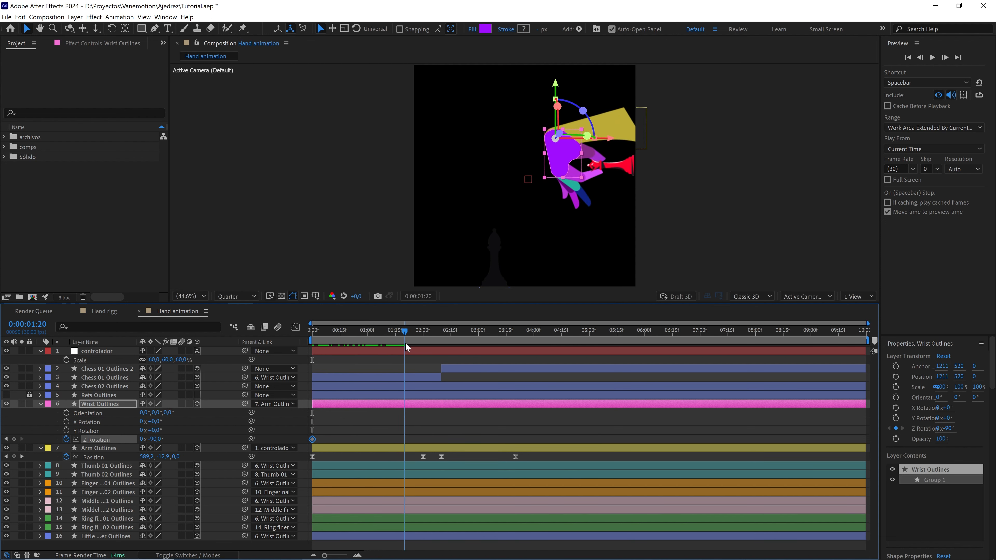
left_click_drag(153, 438, 195, 434)
left_click_drag(203, 433, 205, 434)
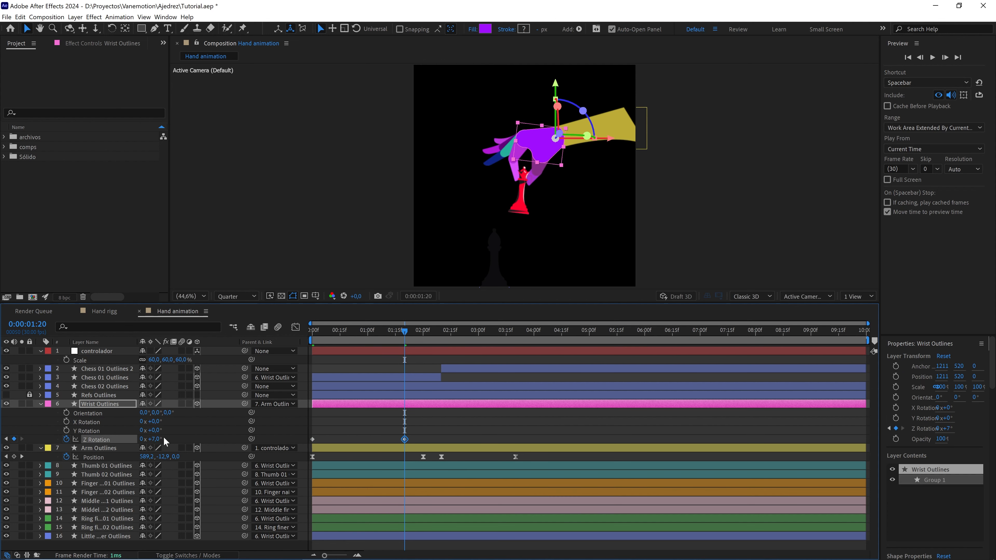
left_click(164, 440)
left_click(156, 439)
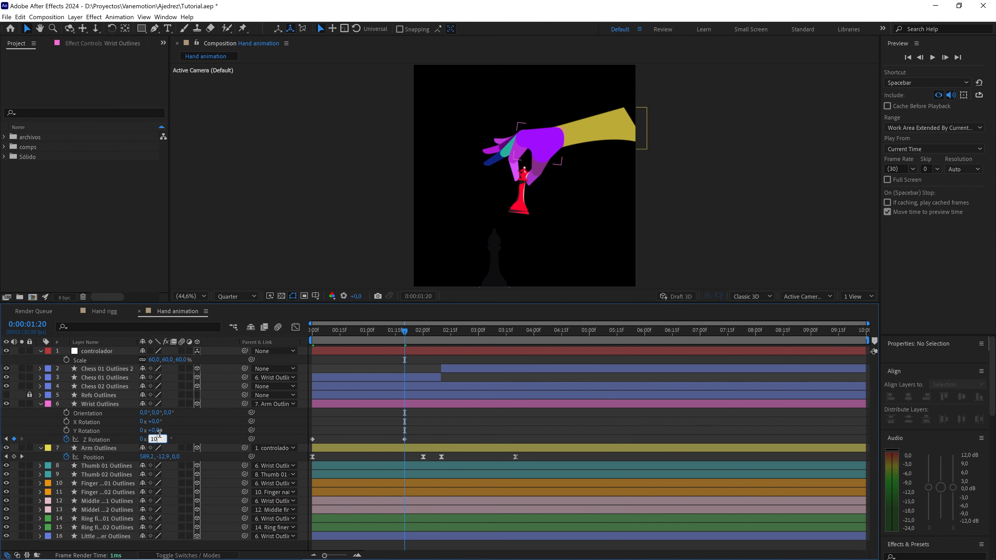
key("Return")
Return the Wrist Outlines Z Rotation to 0° with a keyframe at 0:00:02:00
left_click_drag(405, 332, 426, 335)
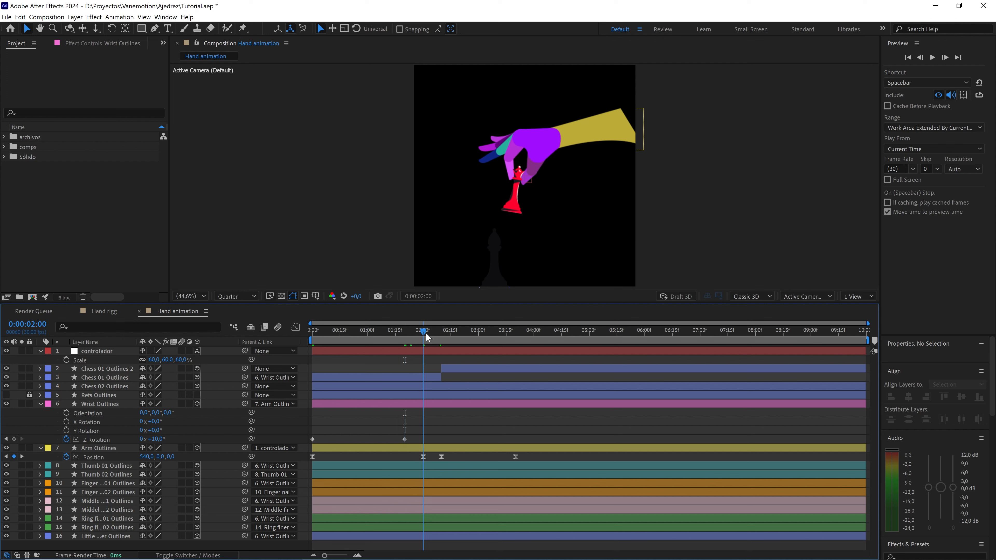
left_click(162, 439)
type("0")
key("Return")
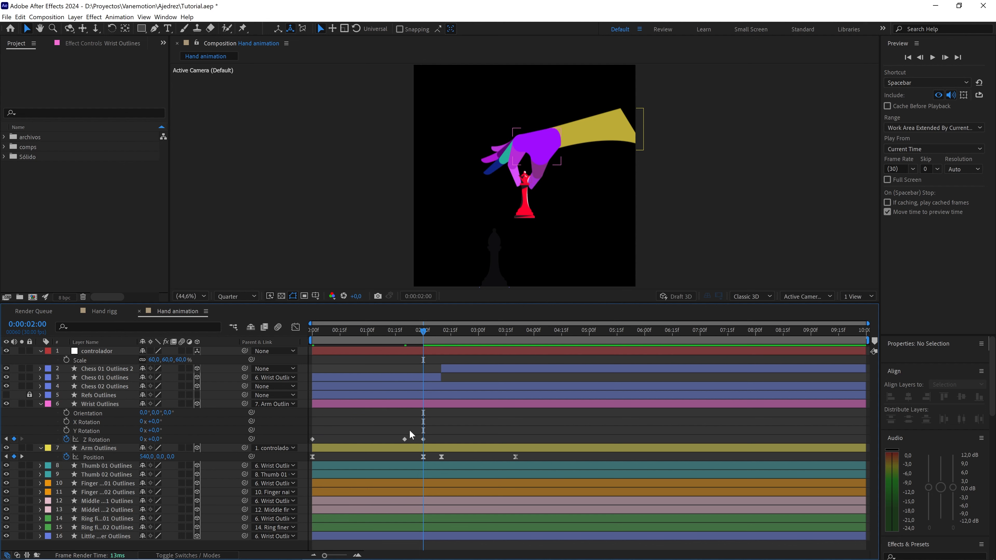
Apply Easy Ease to the Wrist Outlines Z Rotation keyframes at 0:00:00:00 and 0:00:01:20, then select the keyframe at 0:00:02:00
left_click_drag(410, 429, 305, 447)
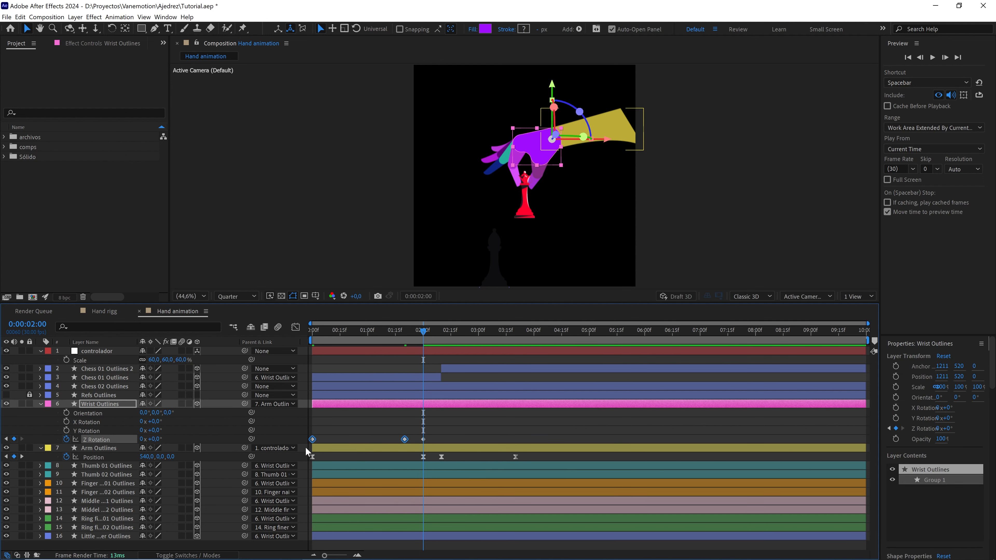
key("F9")
left_click_drag(445, 432, 422, 442)
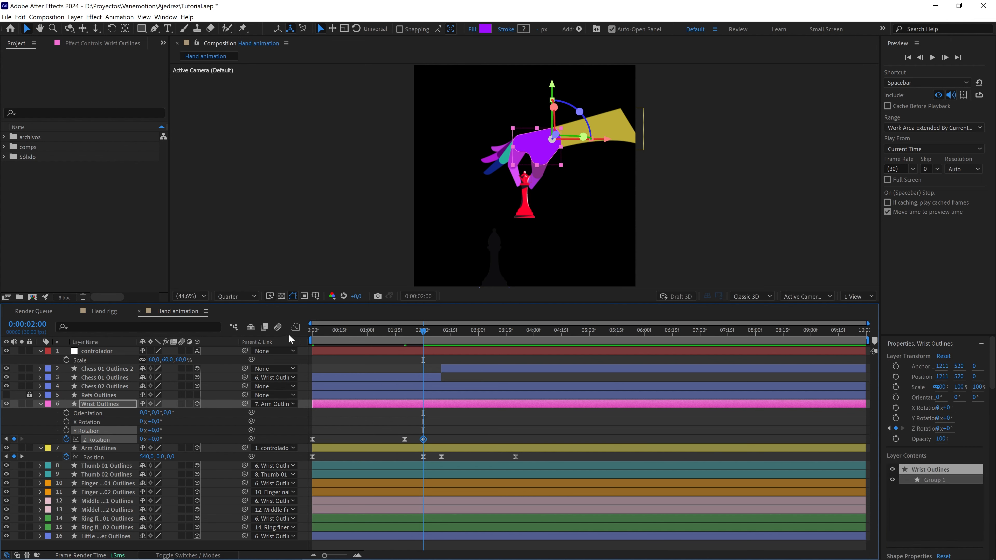
Reshape the wrist's Z Rotation speed graph by lengthening the outgoing ease of the first keyframe and both eases of the second
left_click(296, 327)
left_click_drag(321, 555, 337, 556)
left_click(504, 471)
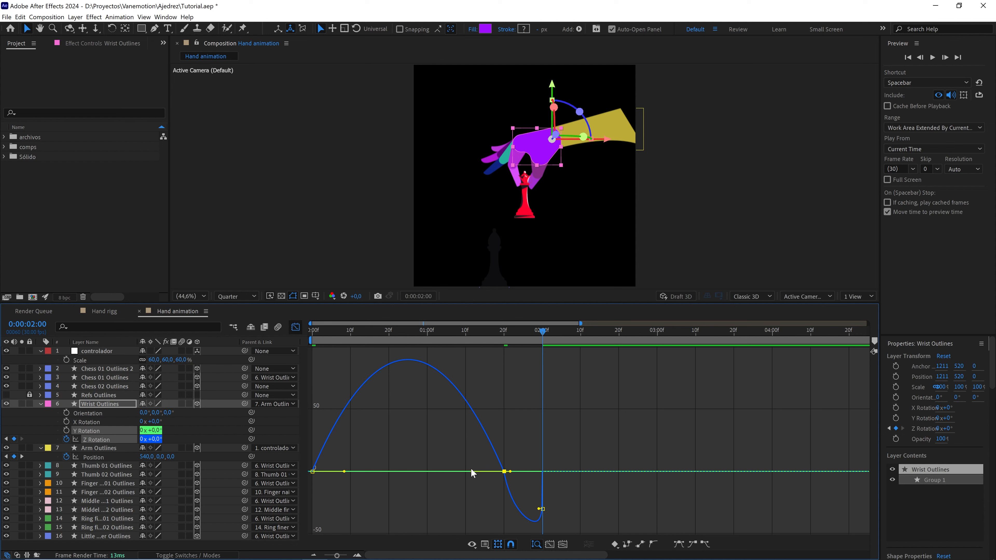
left_click_drag(472, 474, 446, 474)
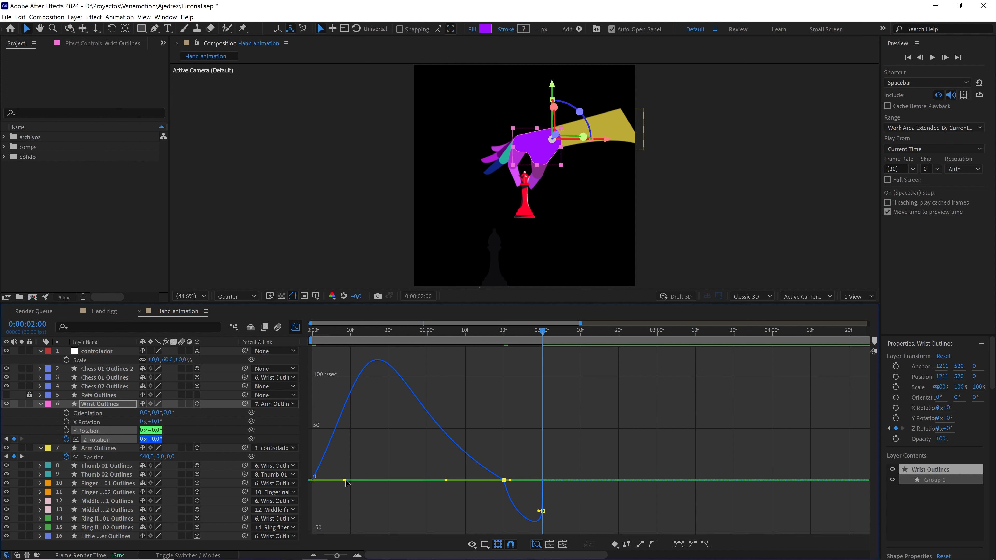
left_click_drag(345, 480, 370, 480)
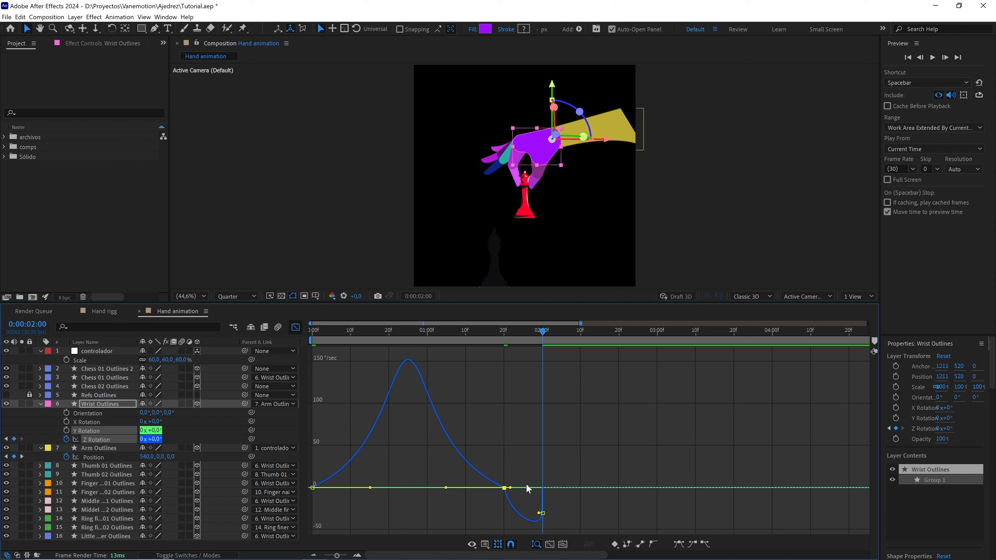
left_click_drag(509, 487, 515, 493)
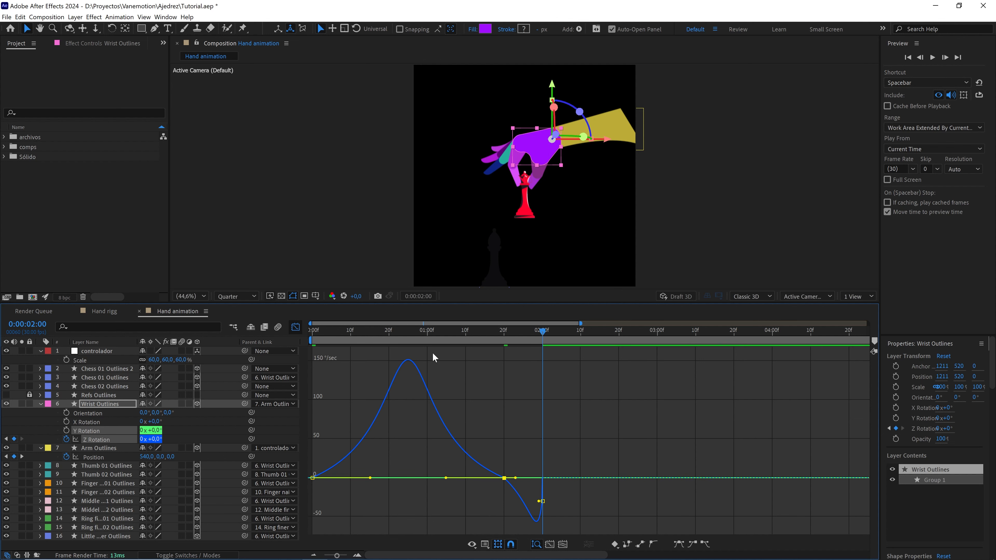
Preview the hand's entrance with the wrist rotation twice from 0:00:00:00
key("Home")
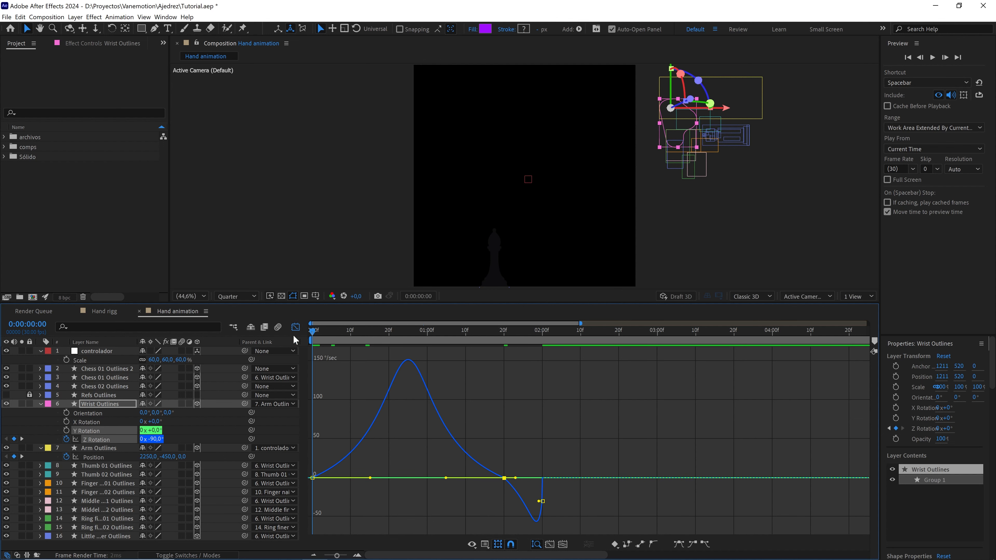
key("space")
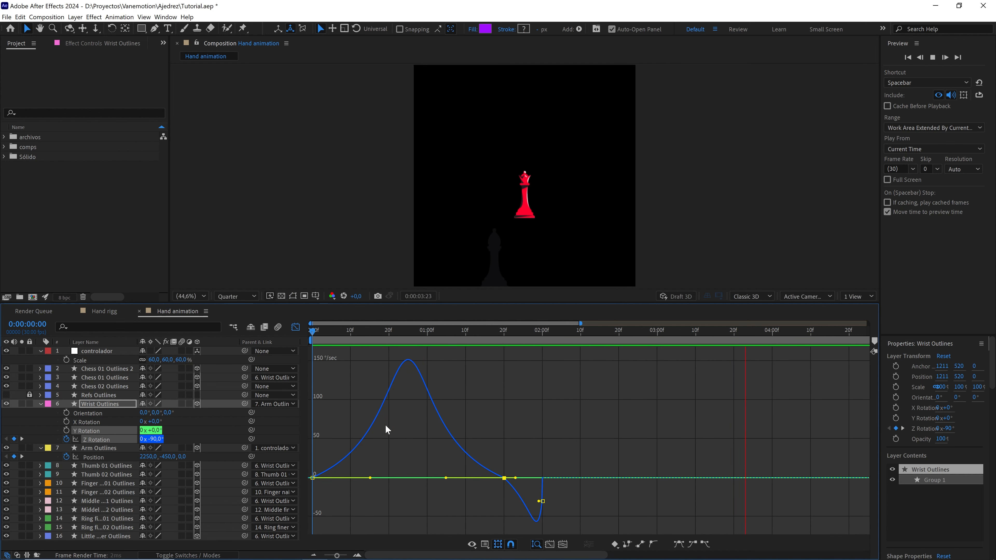
key("space")
left_click_drag(489, 333, 291, 331)
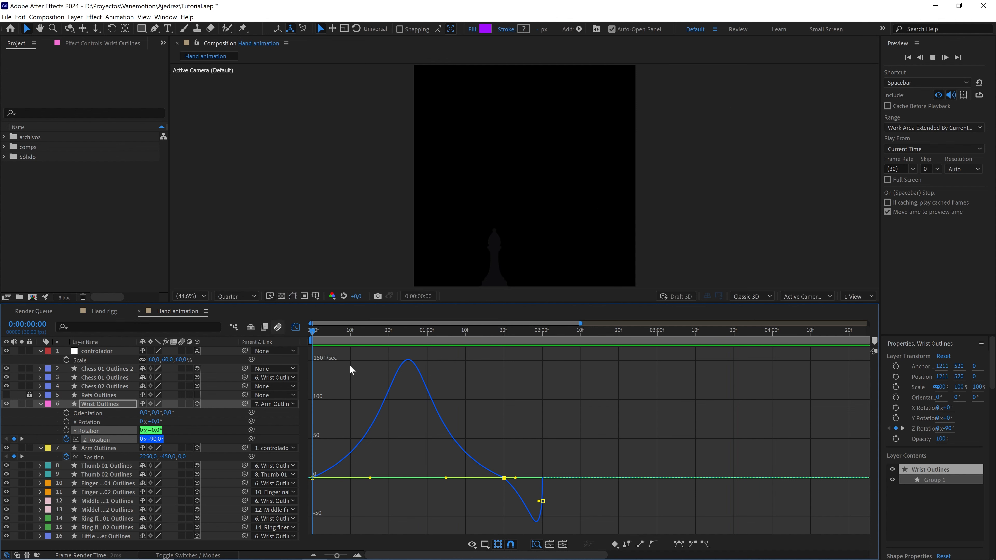
key("space")
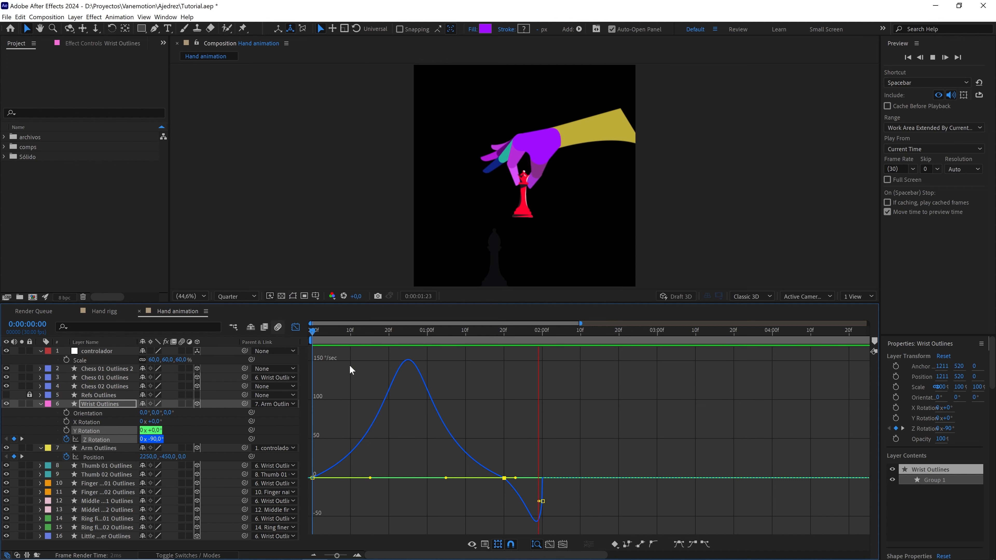
key("space")
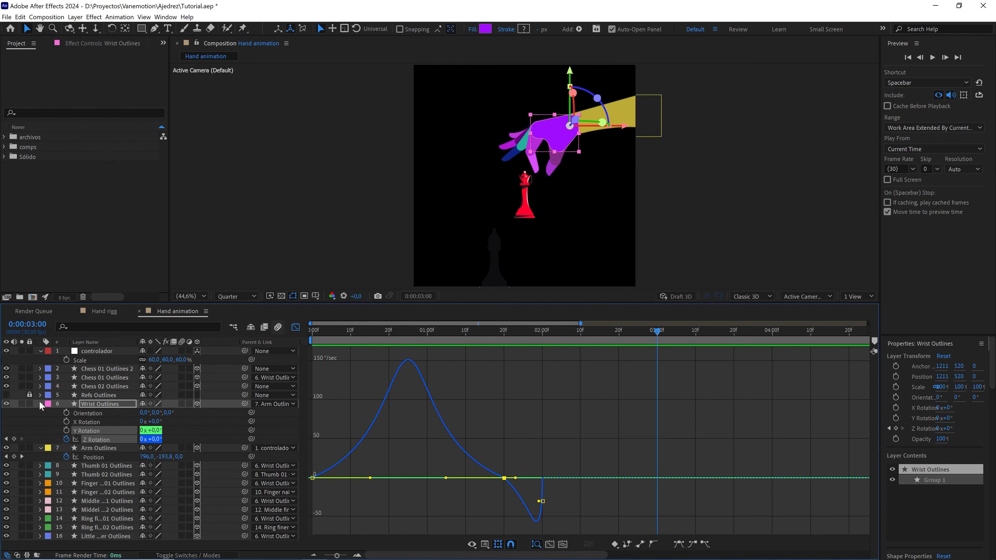
Collapse the Wrist Outlines and Arm Outlines properties and close the speed graph
left_click(41, 403)
left_click(40, 413)
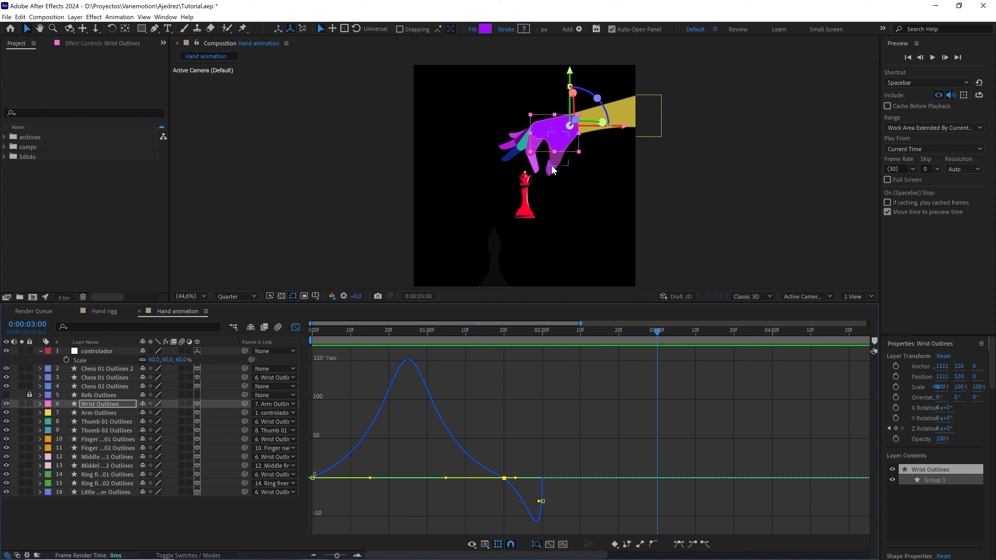
left_click(295, 327)
Add a starting Z Rotation keyframe of 0° to the Thumb 01 Outlines layer at 0:00:02:10
left_click(441, 331)
left_click_drag(440, 332, 426, 337)
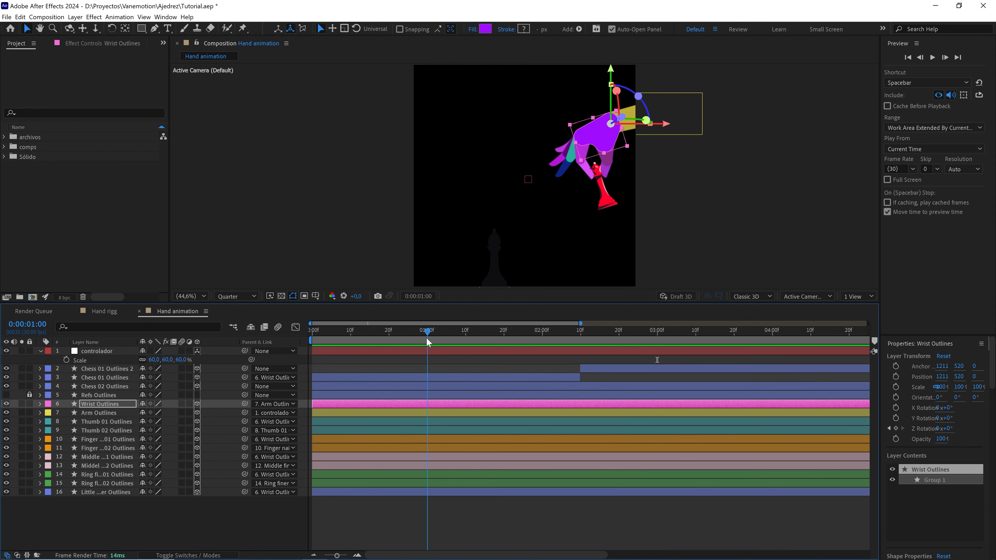
left_click(612, 167)
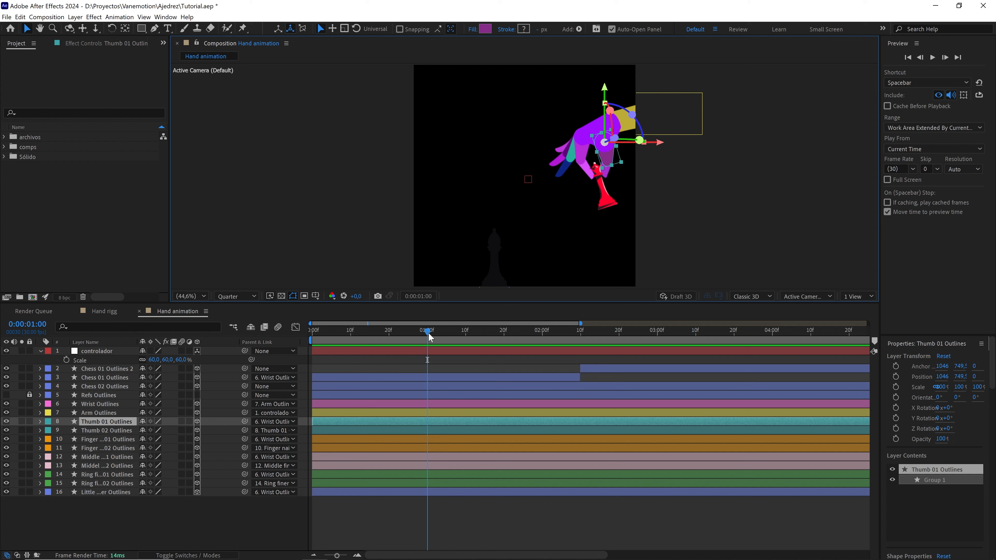
left_click_drag(429, 335, 580, 350)
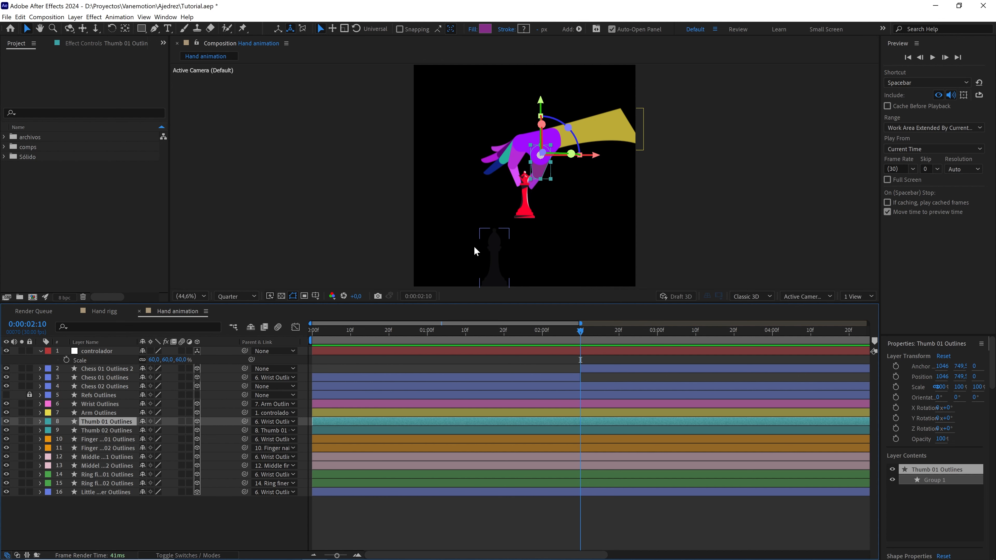
scroll(561, 200, "up", 3)
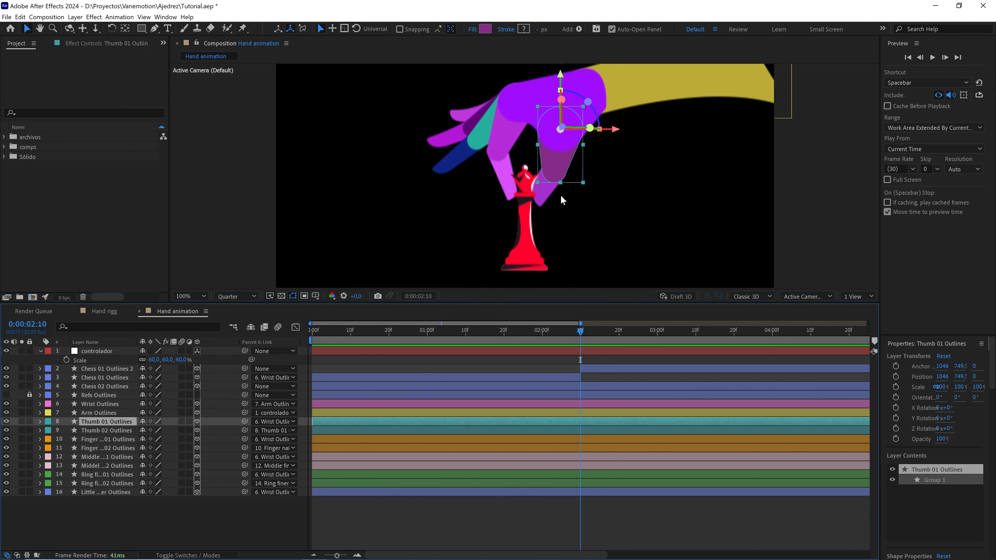
left_click_drag(561, 196, 511, 196)
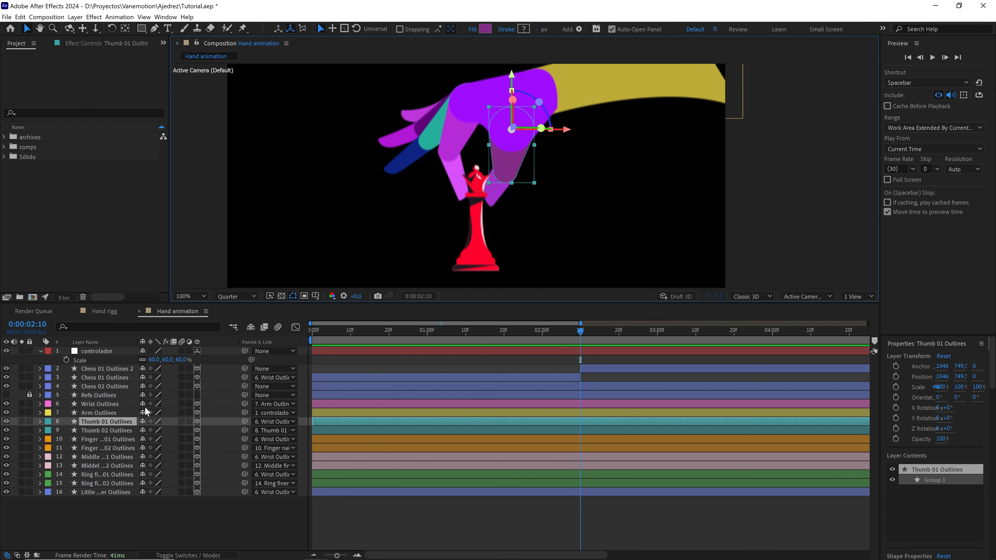
left_click(116, 423)
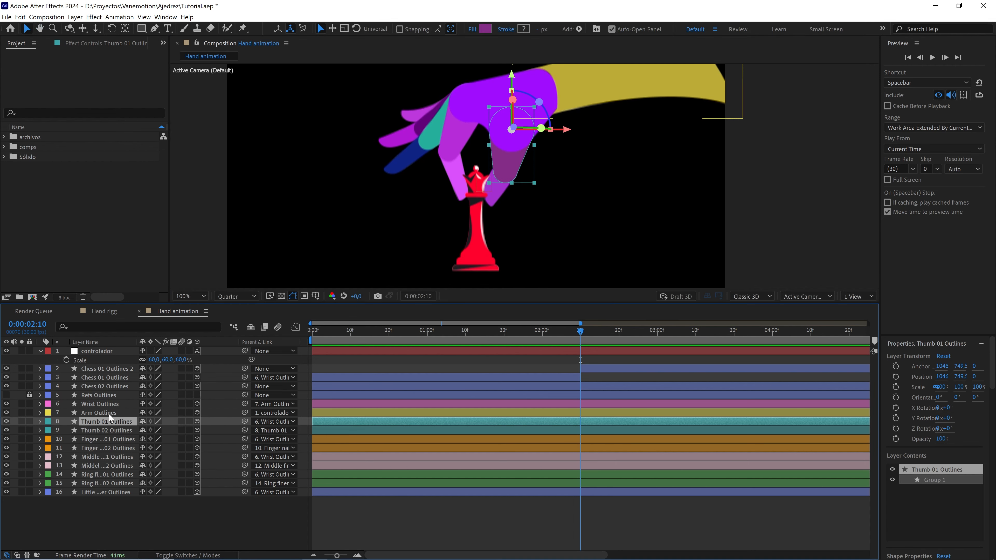
key("r")
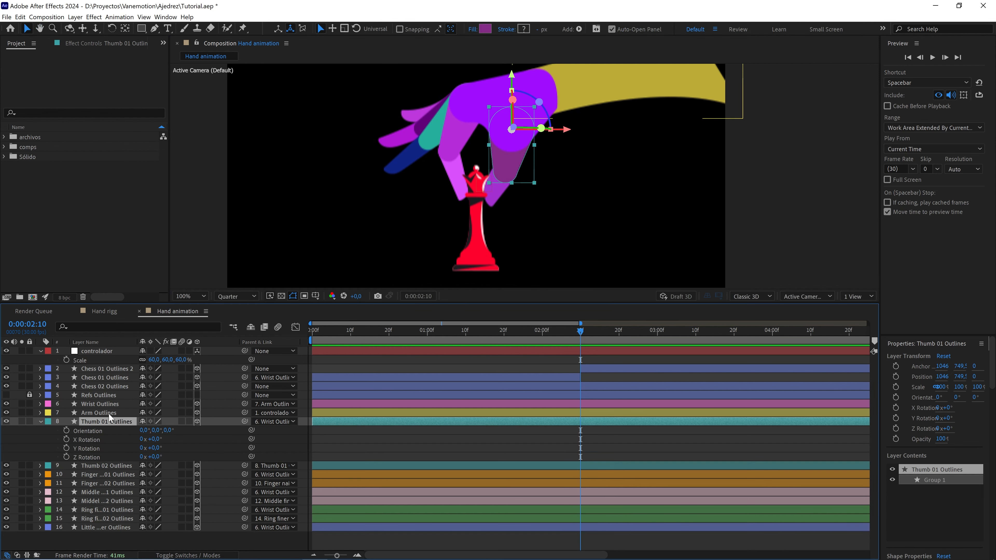
left_click(67, 458)
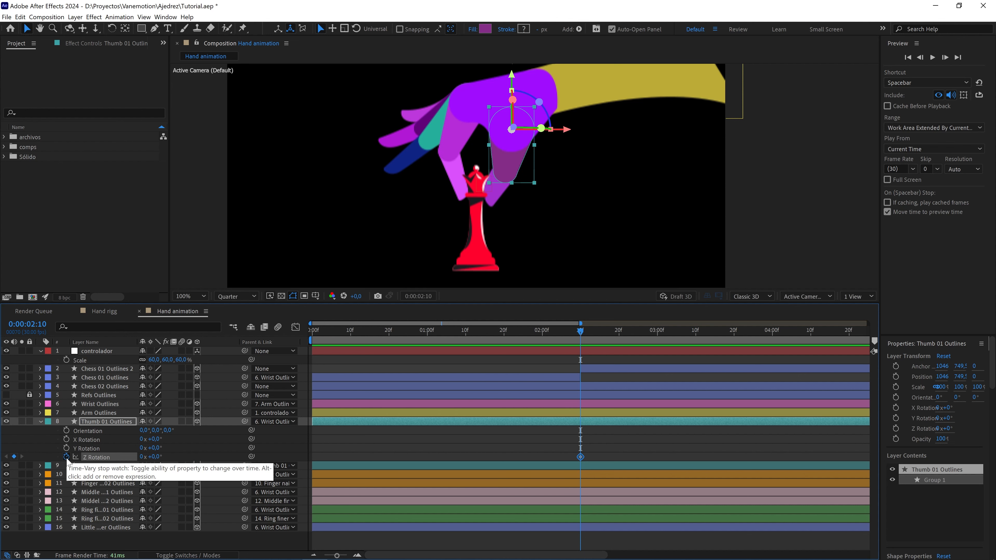
Go to 0:00:03:20 and turn on Draft 3D so the hand shows outside the composition frame
scroll(574, 200, "down", 1)
left_click_drag(575, 185, 550, 190)
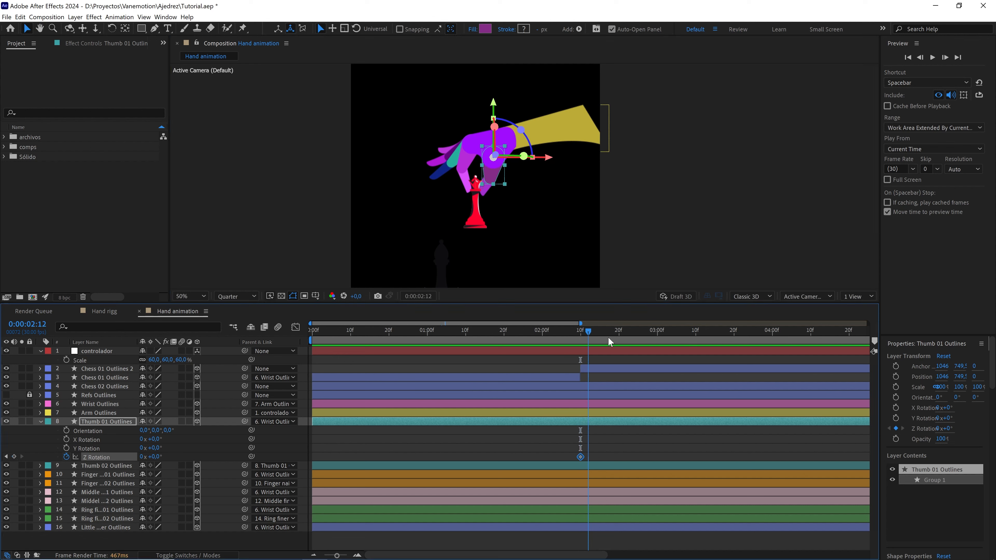
left_click_drag(608, 337, 734, 346)
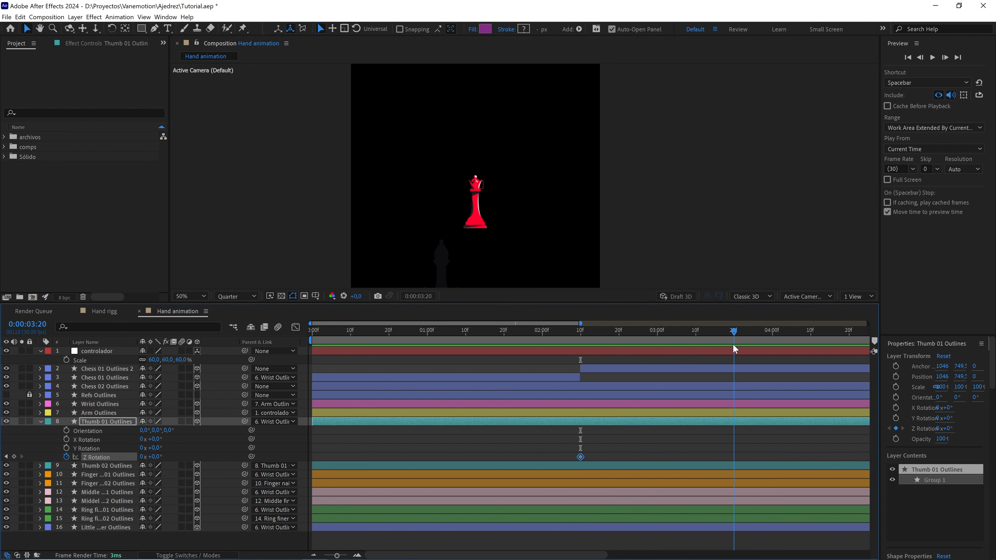
left_click_drag(687, 247, 664, 212)
scroll(653, 166, "down", 2)
left_click_drag(652, 164, 642, 182)
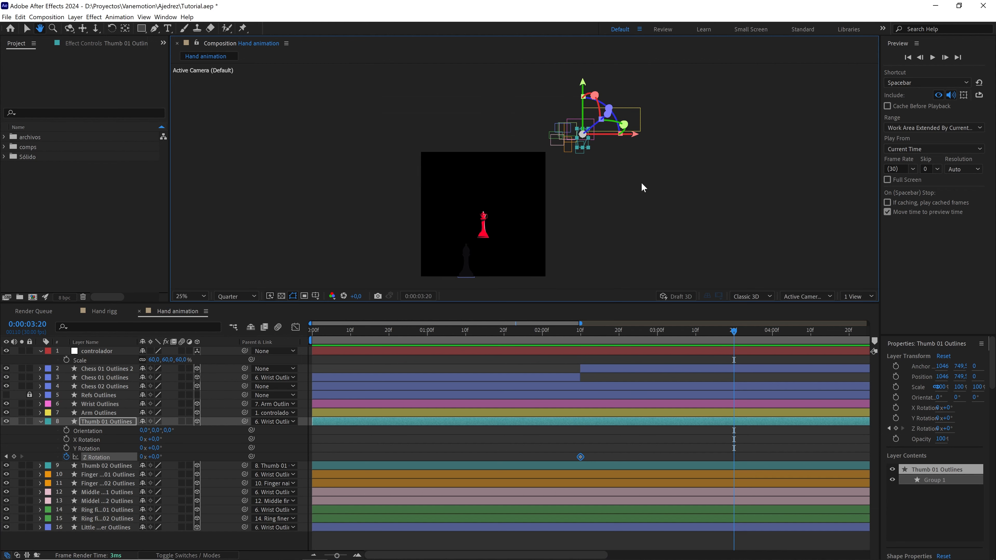
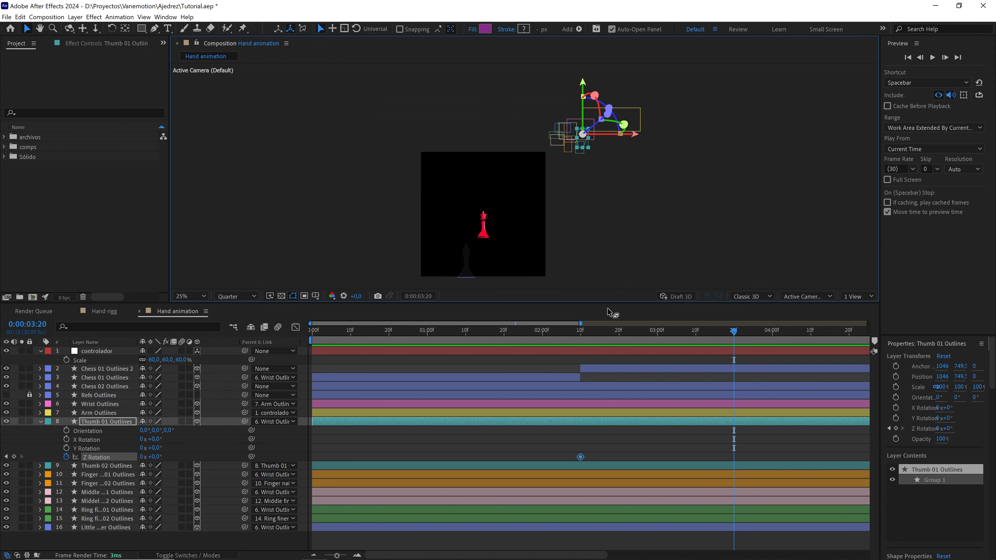
left_click(684, 297)
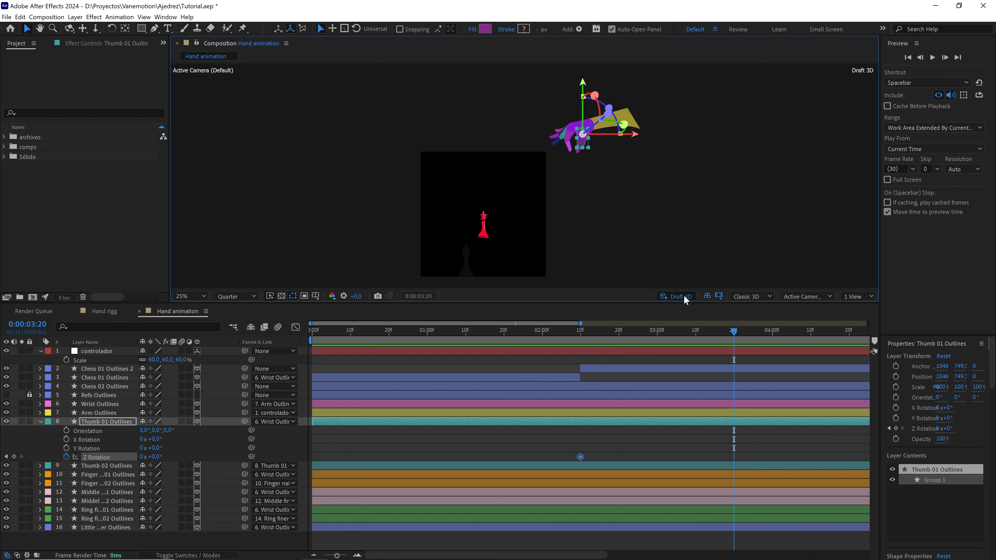
Examine the hand and the area around the composition frame in the extended Draft 3D view
scroll(666, 233, "down", 1)
scroll(643, 230, "down", 1)
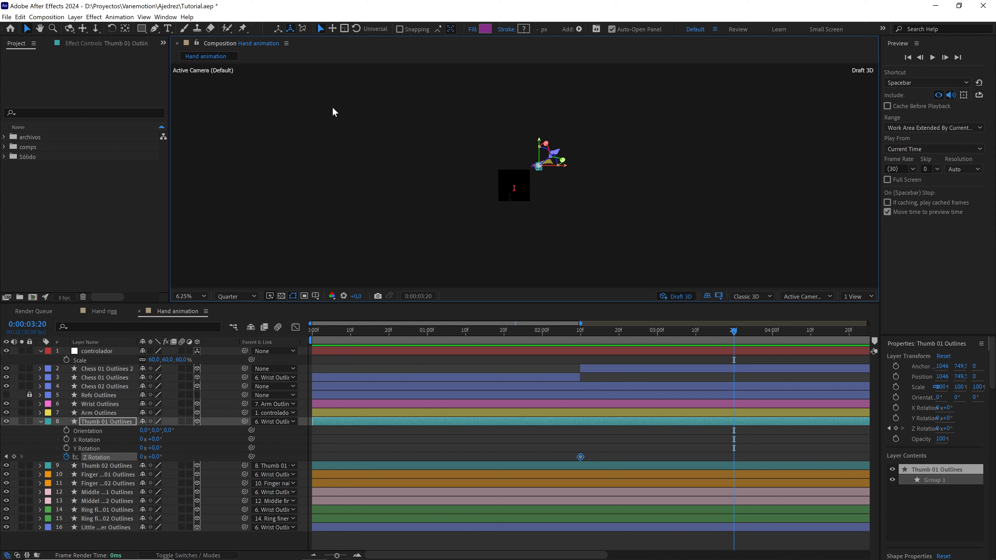
left_click_drag(280, 86, 703, 260)
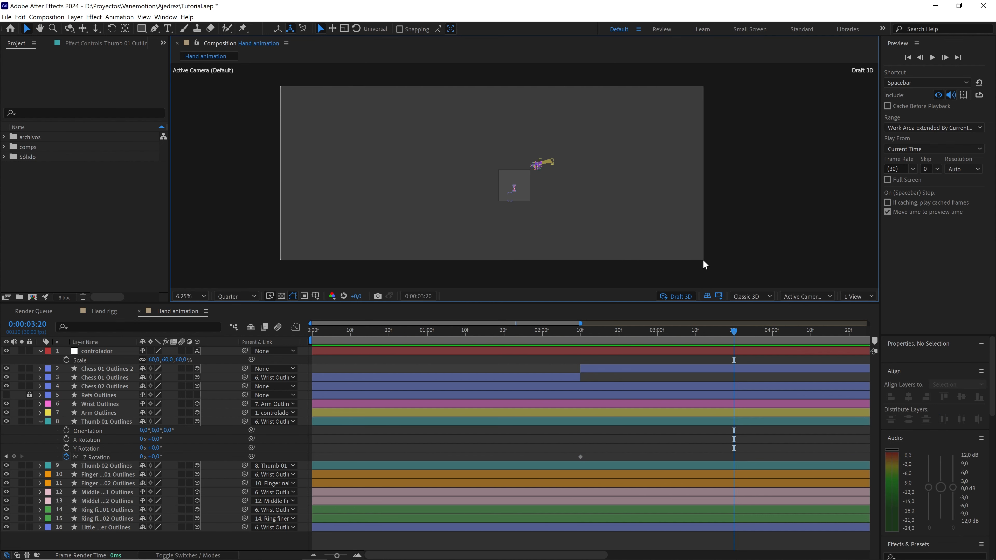
scroll(703, 260, "up", 2)
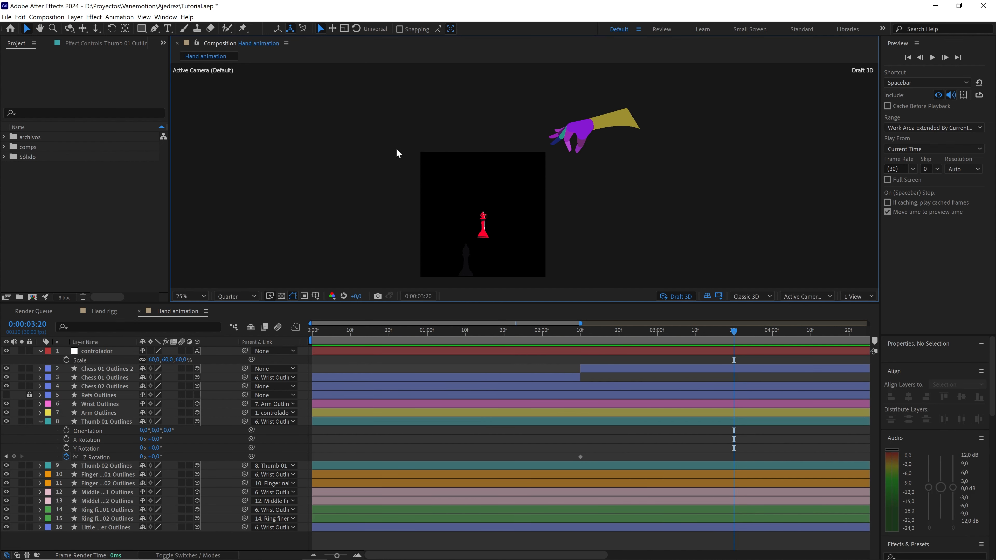
left_click_drag(396, 150, 552, 285)
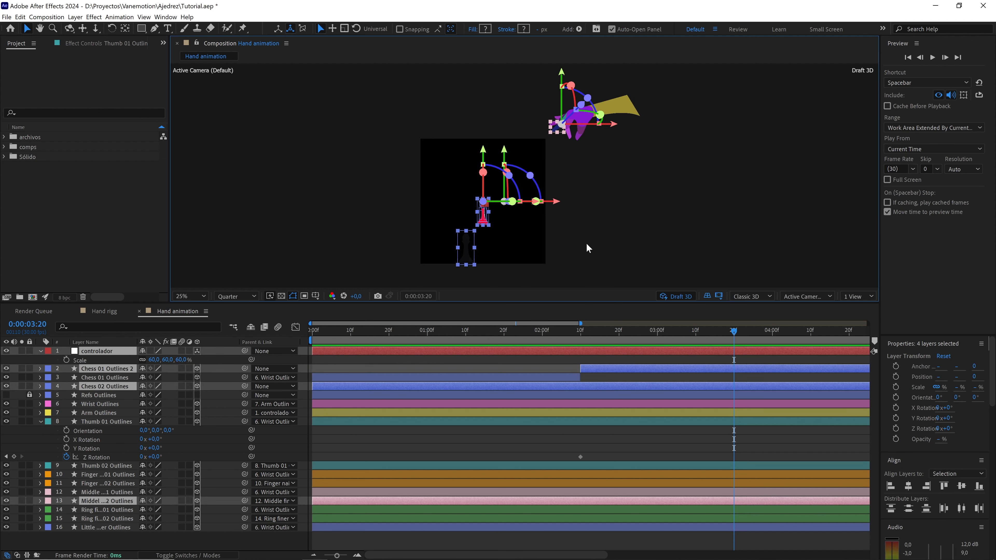
left_click(624, 229)
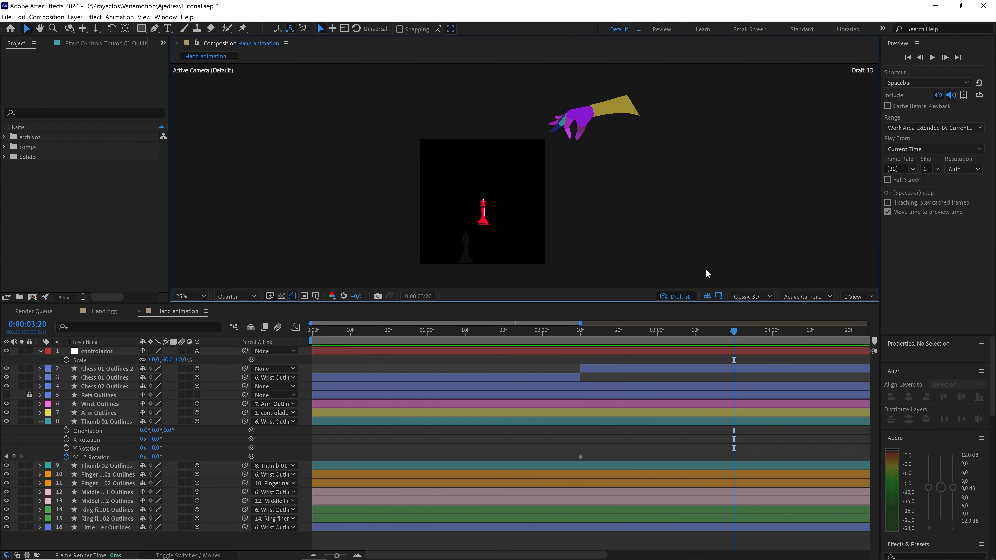
left_click(721, 293)
mouse_move(772, 311)
left_mouse_down()
mouse_move(807, 312)
mouse_move(761, 316)
mouse_move(770, 316)
left_mouse_up()
left_click(563, 214)
scroll(549, 206, "down", 1)
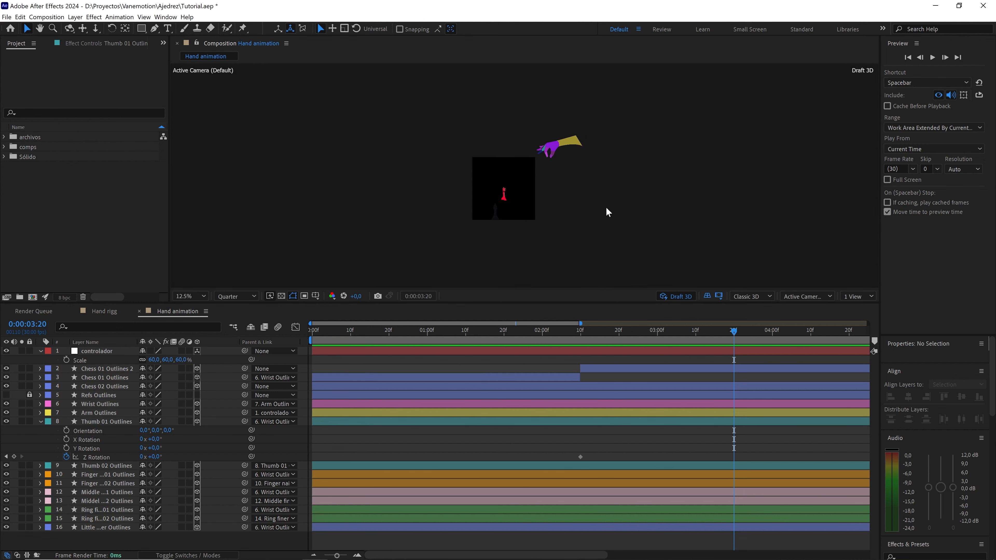
Keyframe the Thumb 01 Outlines Z Rotation at -7° at 0:00:03:20, apply Easy Ease to both keyframes and collapse the layer
scroll(606, 207, "up", 4)
left_click_drag(629, 145, 582, 187)
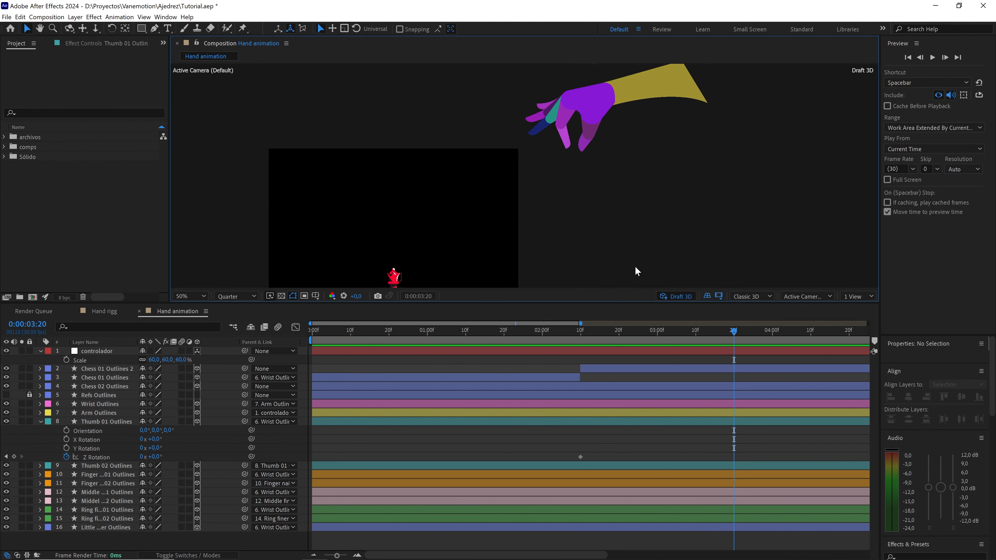
left_click(97, 421)
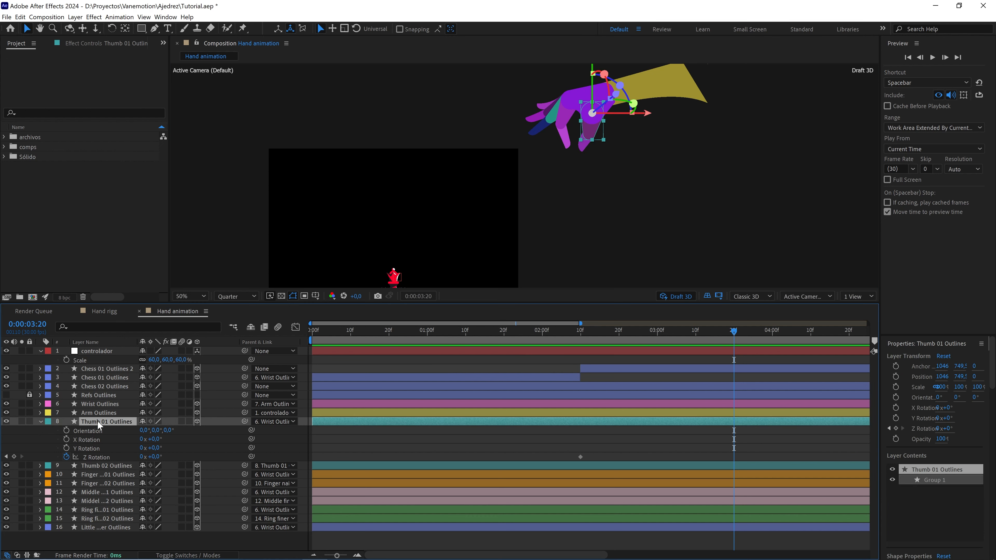
scroll(579, 213, "up", 2)
left_click_drag(605, 178, 561, 261)
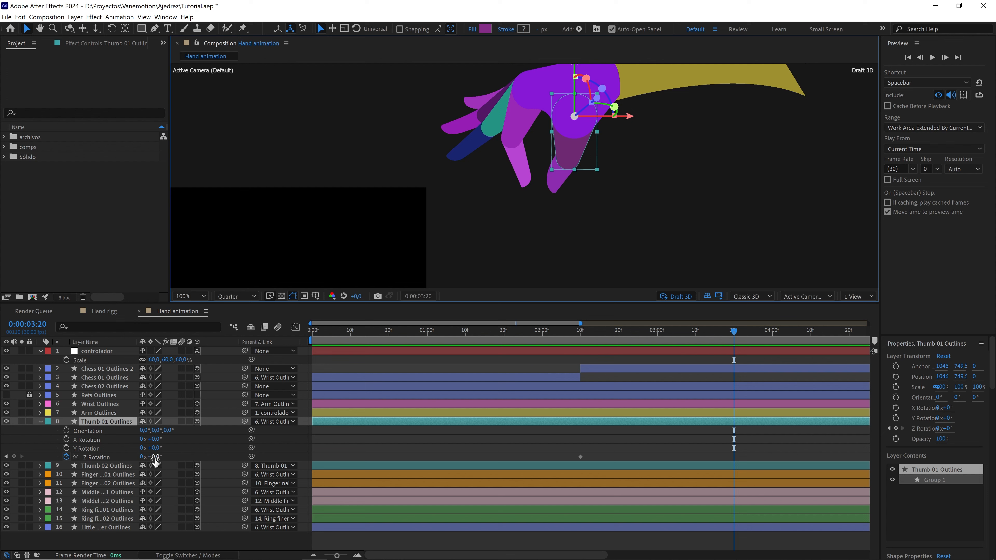
left_click_drag(155, 457, 151, 462)
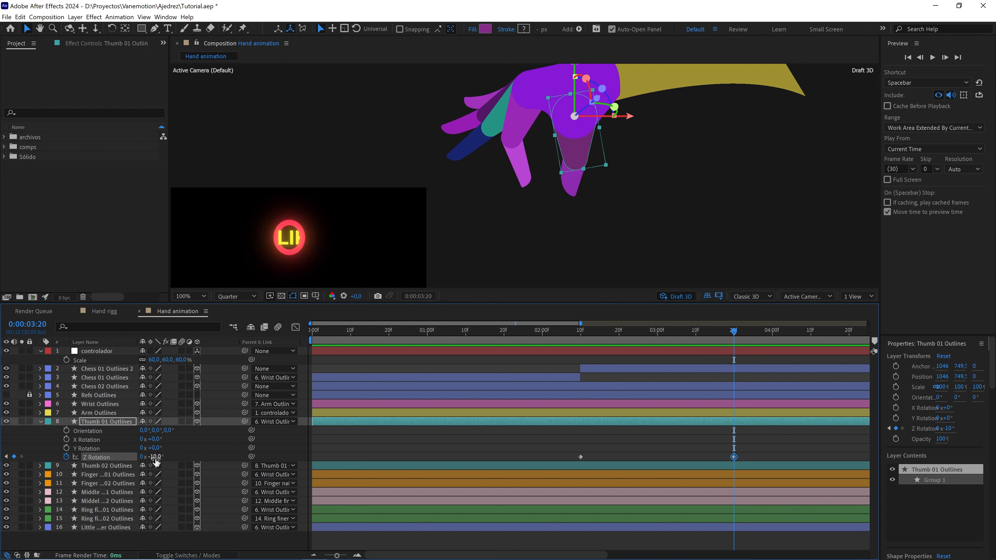
left_click(153, 457)
type("-7")
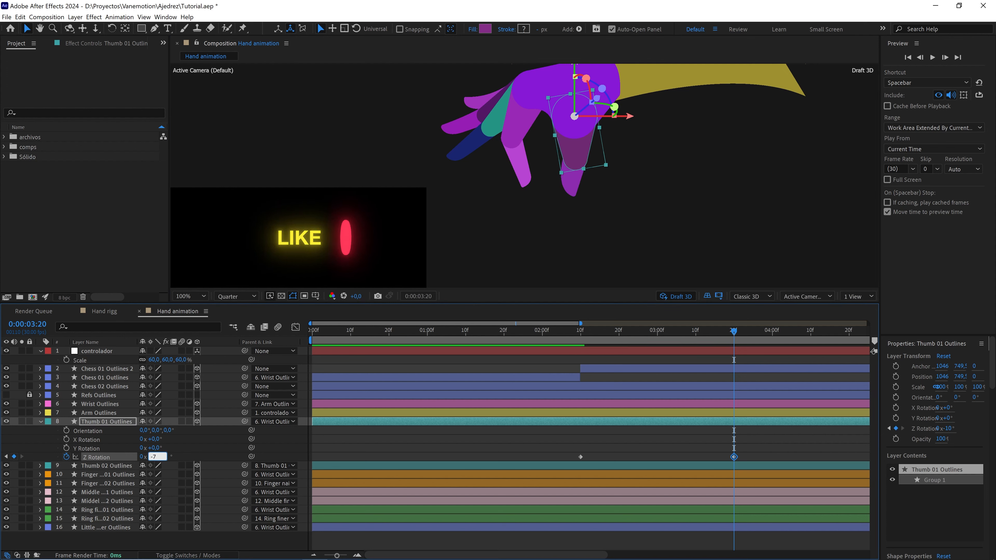
left_click(181, 444)
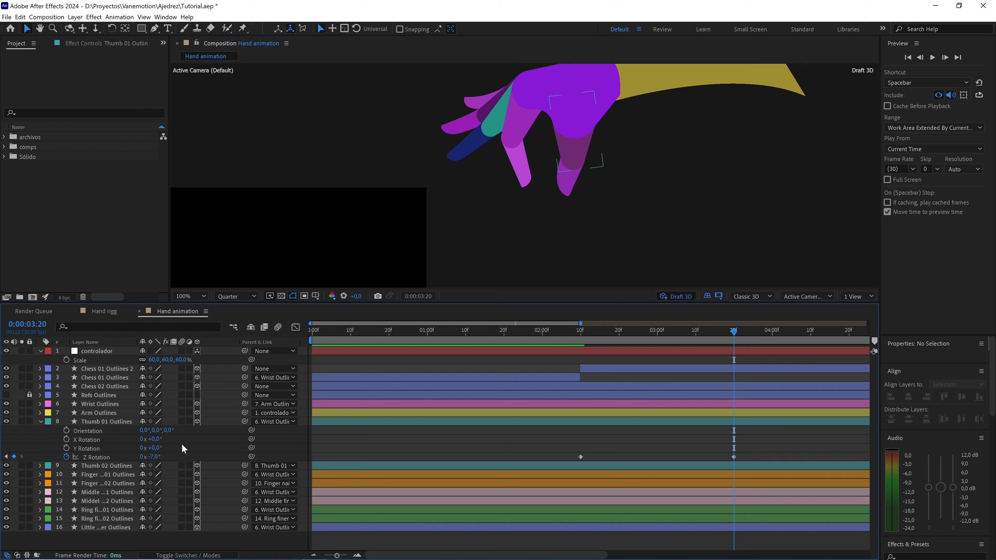
left_click_drag(744, 449, 564, 460)
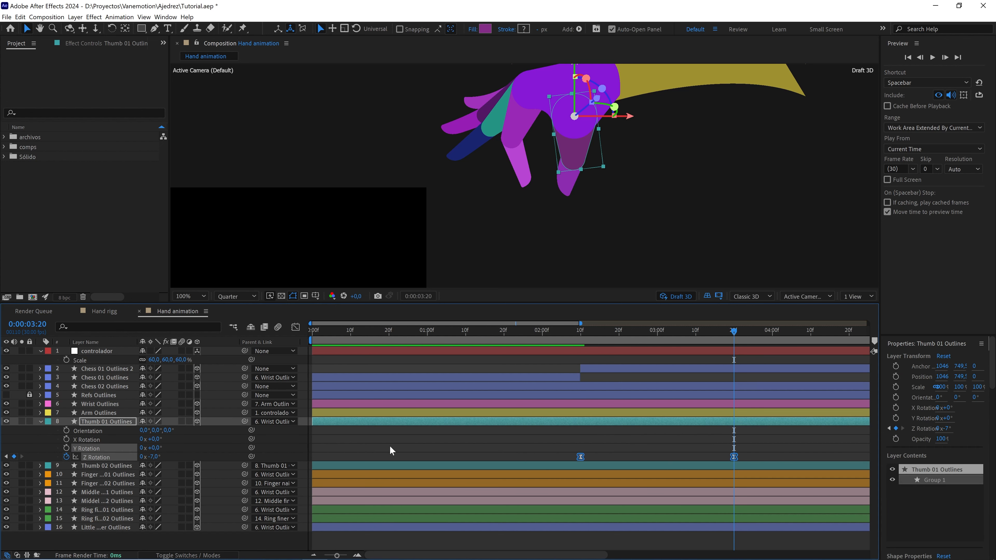
left_click(40, 422)
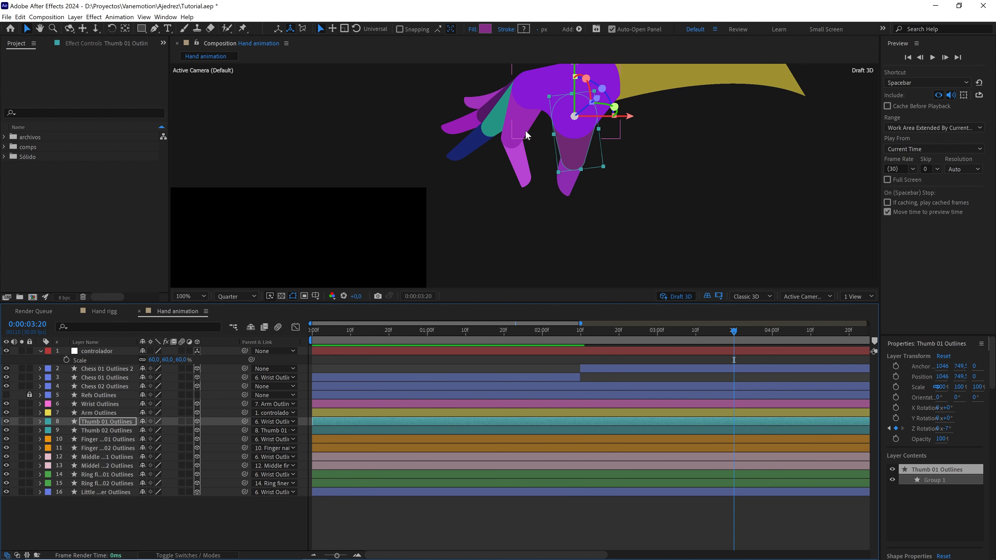
Add a starting Z Rotation keyframe of 0° to the Finger nail 01 Outlines layer at 0:00:02:10
left_click(513, 139)
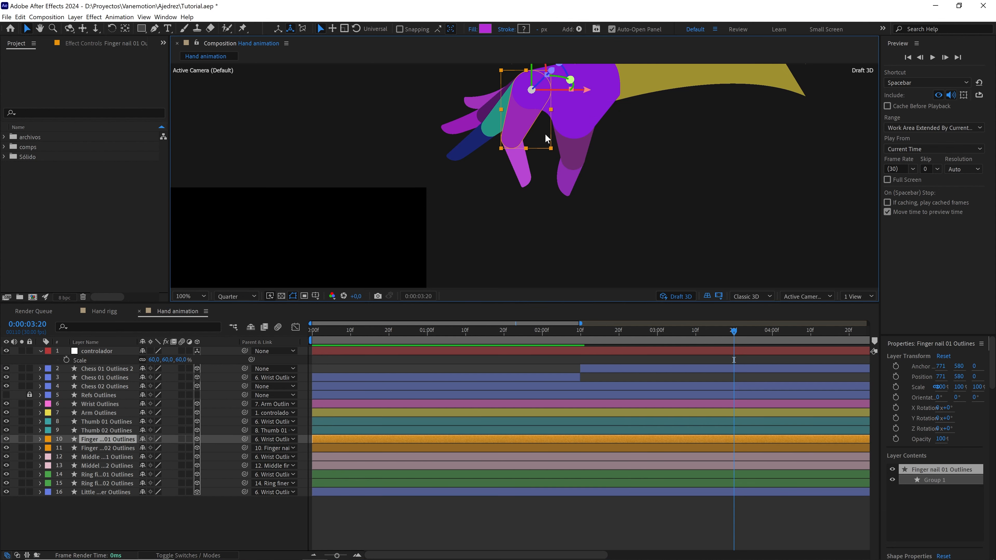
left_click_drag(600, 332, 582, 334)
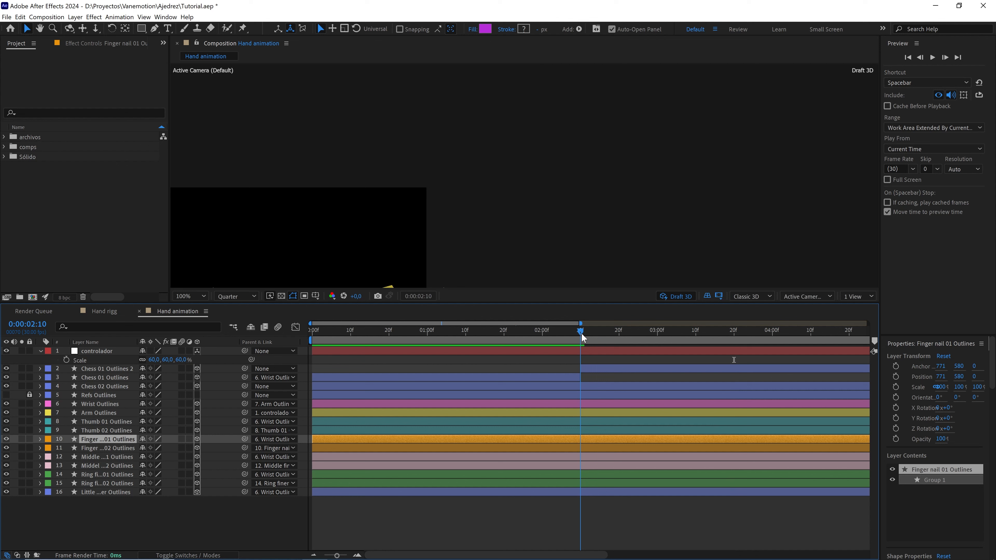
scroll(495, 244, "down", 2)
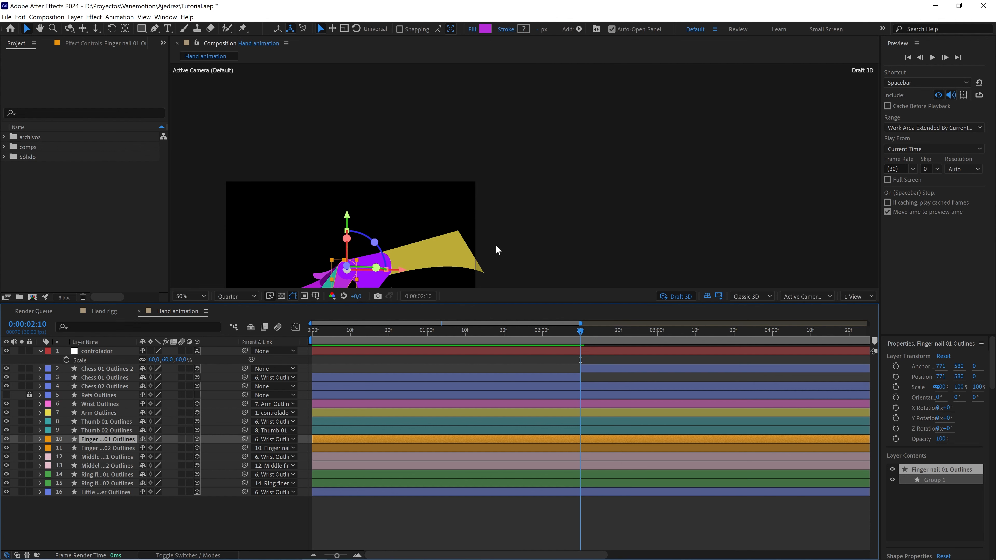
left_click_drag(501, 225, 515, 188)
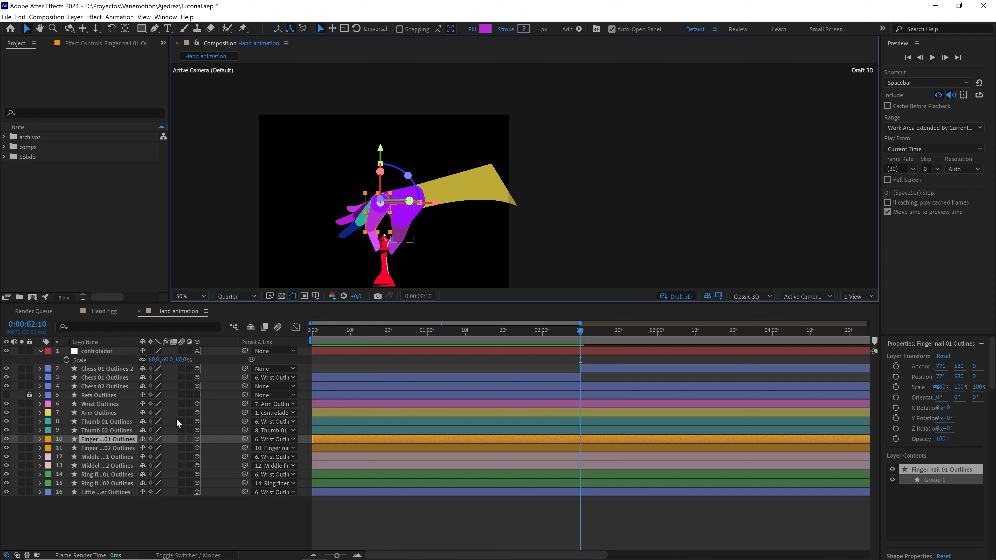
key("r")
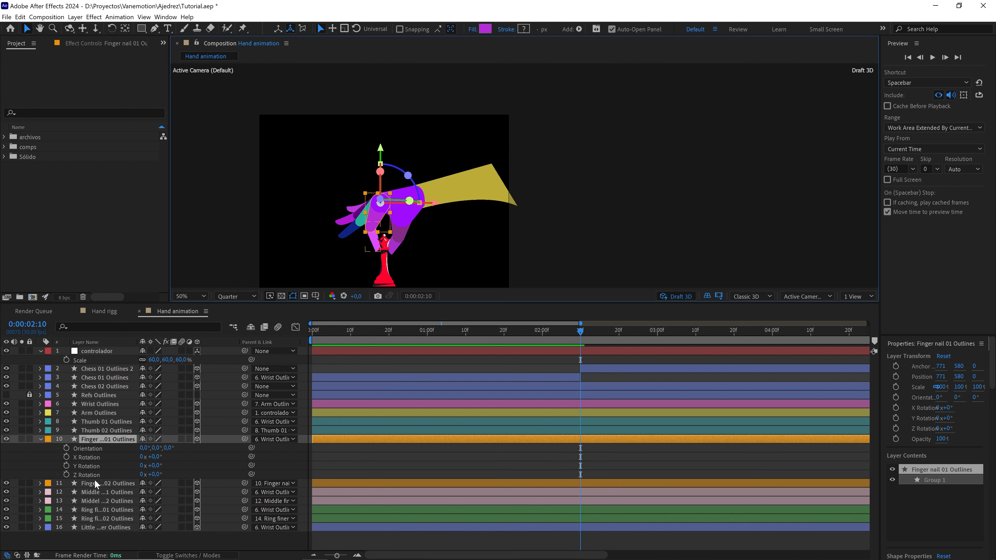
left_click(25, 439)
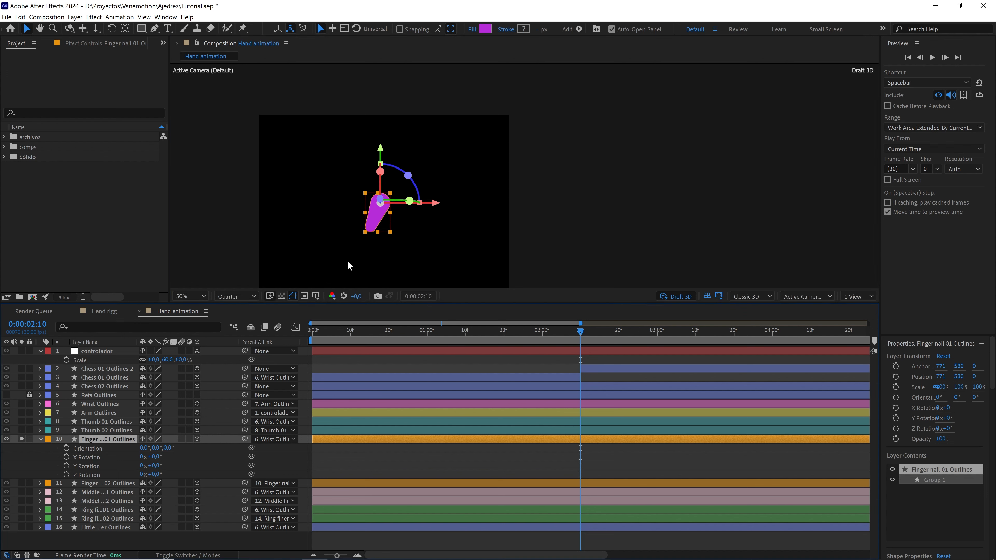
left_click(22, 439)
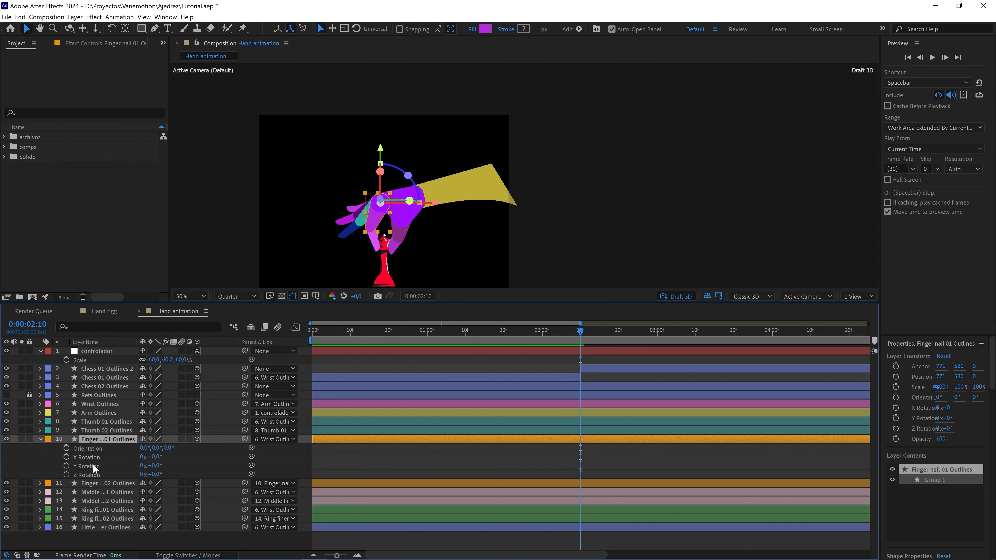
left_click(66, 475)
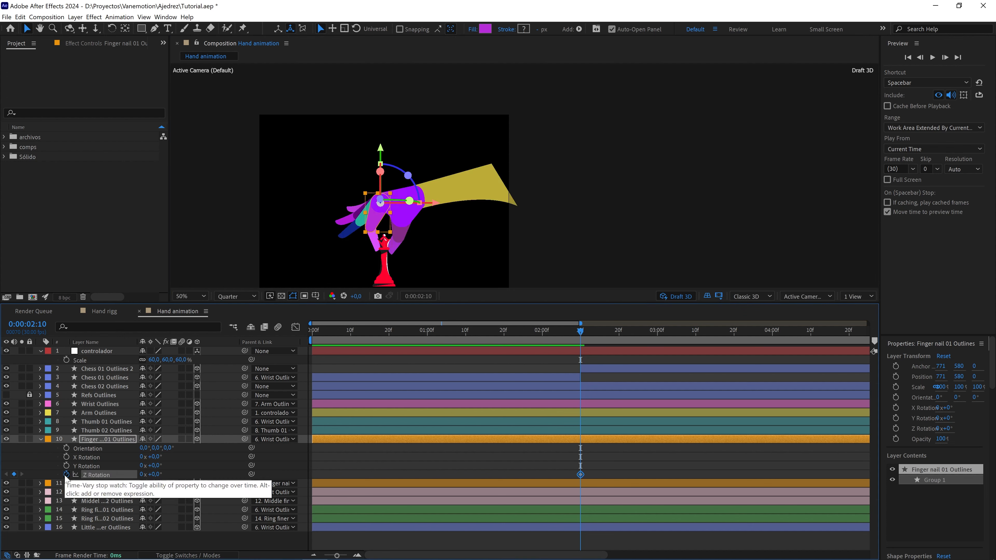
Set the Finger nail 01 Outlines Z Rotation to 35° at 0:00:03:20
scroll(520, 206, "up", 2)
scroll(537, 151, "down", 2)
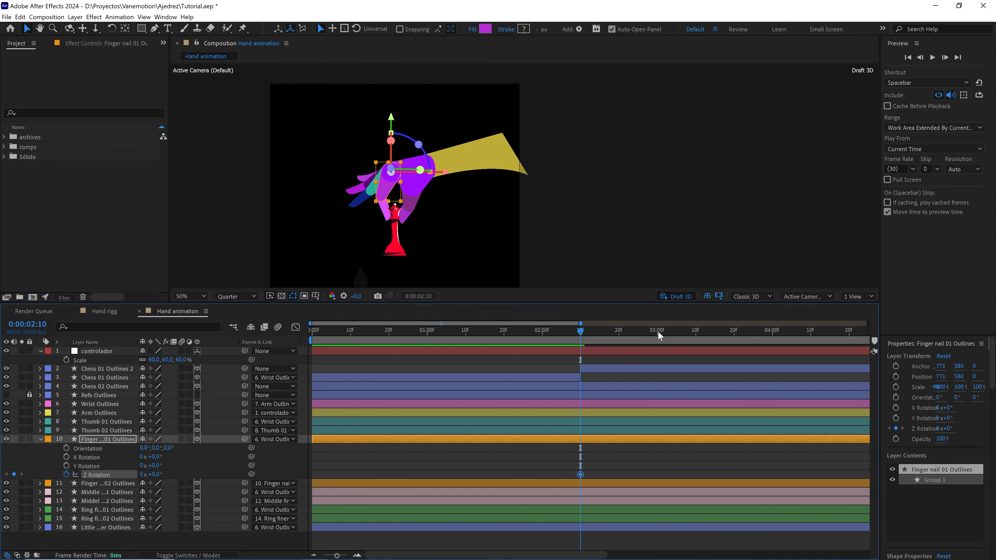
left_click_drag(658, 331, 733, 333)
scroll(607, 175, "down", 1)
left_click_drag(606, 165, 584, 229)
scroll(599, 207, "up", 2)
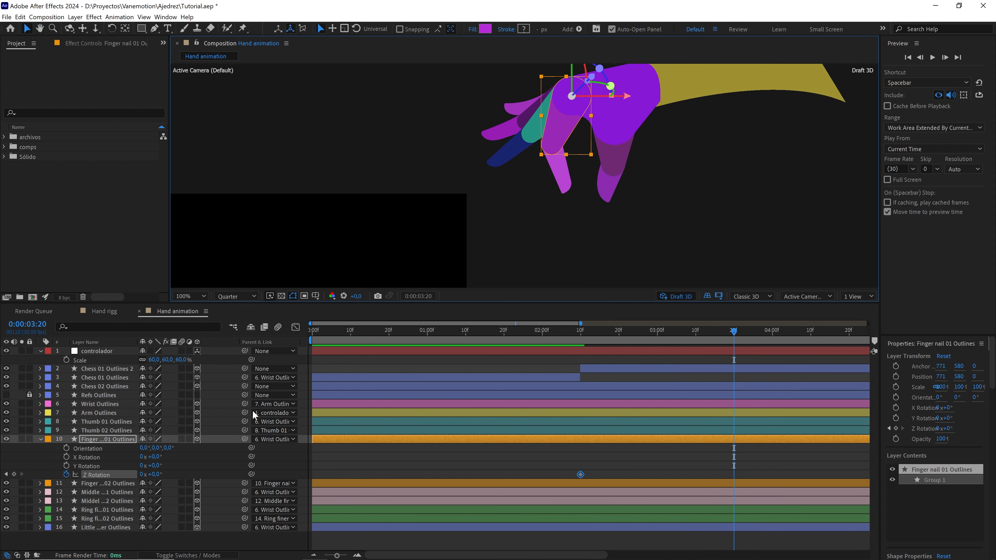
left_click_drag(158, 474, 173, 474)
left_click(158, 475)
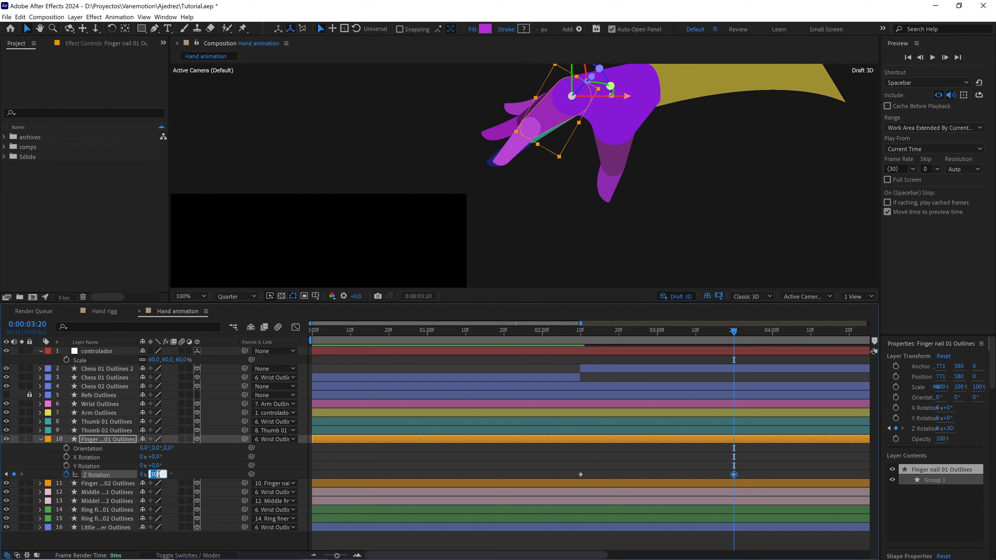
left_click(197, 458)
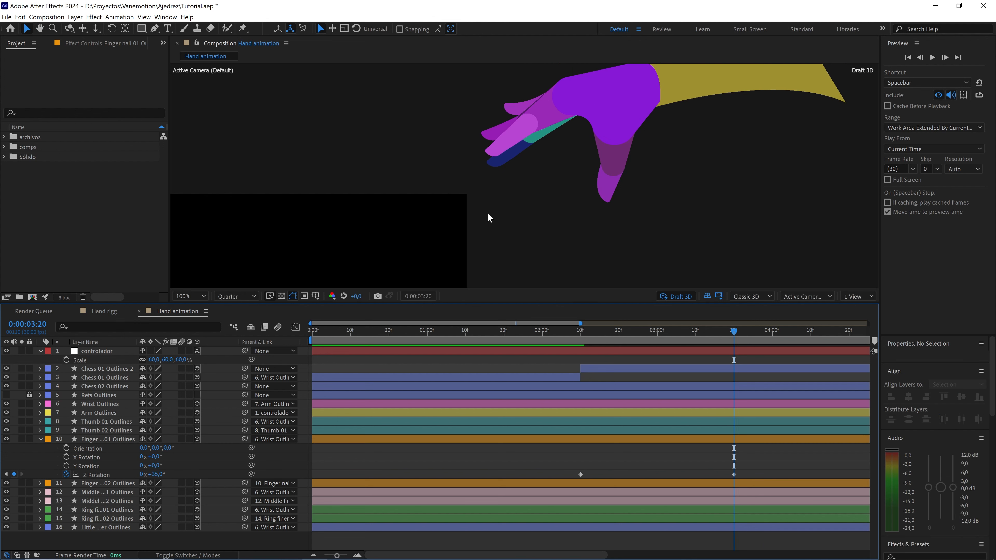
Scrub through the hand's release motion and apply Easy Ease to both Z Rotation keyframes of Finger nail 01 Outlines
scroll(488, 214, "down", 1)
left_click_drag(506, 215, 542, 175)
left_click_drag(663, 333, 567, 337)
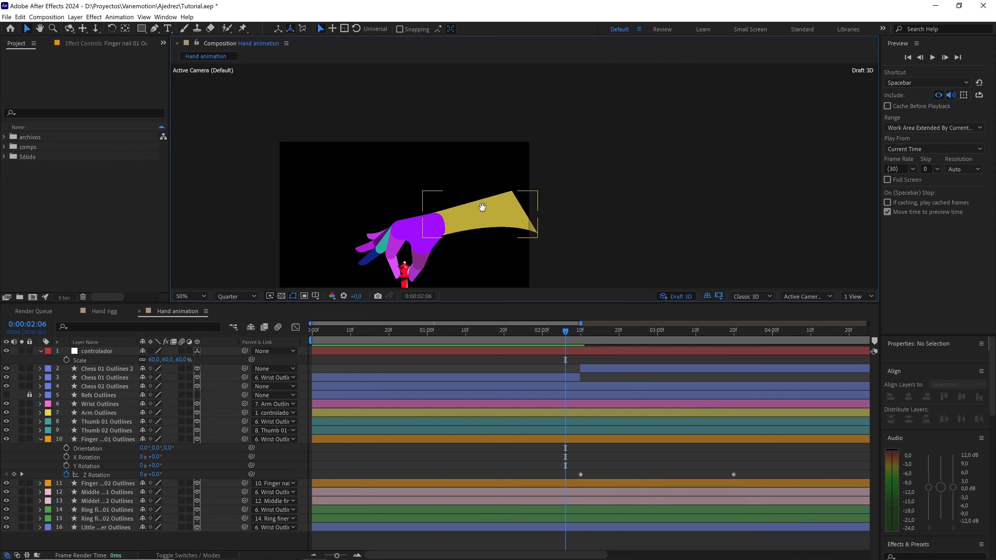
left_click_drag(481, 207, 508, 140)
left_click_drag(565, 337, 700, 337)
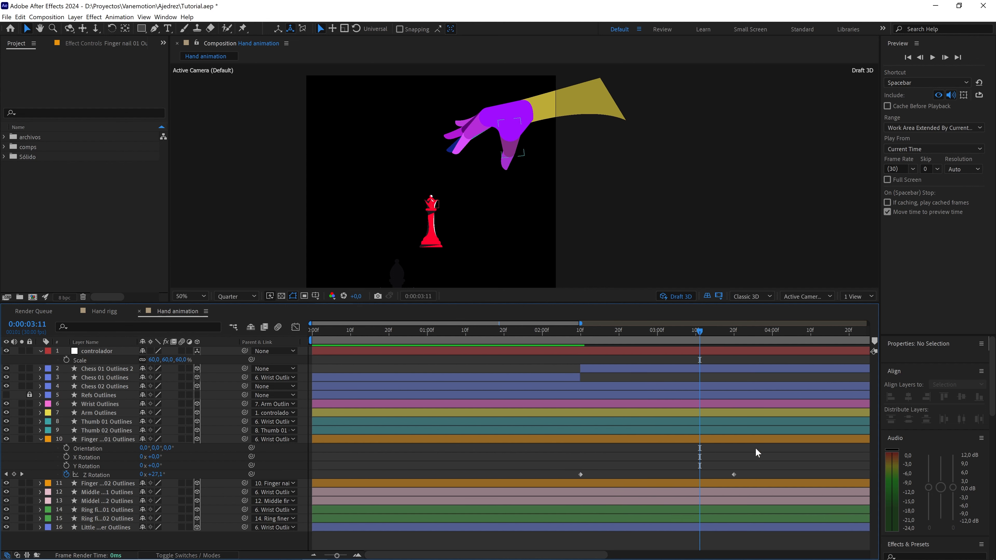
left_click_drag(775, 466, 543, 476)
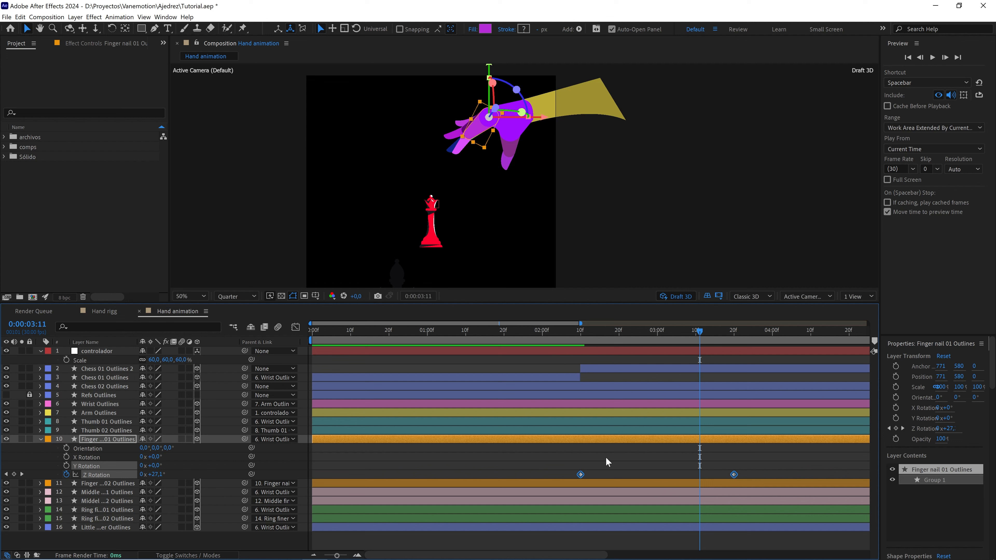
key("F9")
left_click_drag(338, 555, 326, 555)
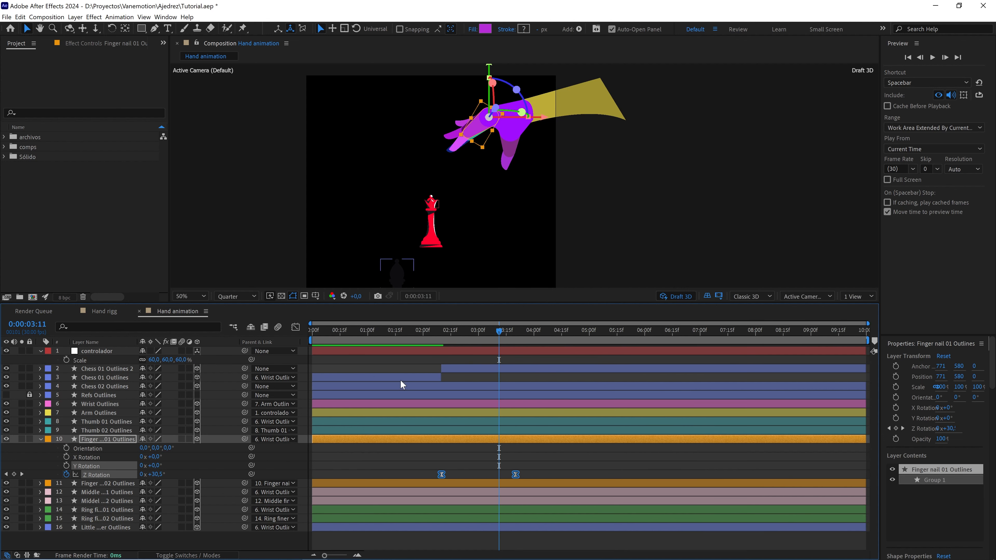
Collapse Finger nail 01 Outlines and reveal the rotation properties of the five layers from Middle finger 01 to Little finger
left_click(428, 334)
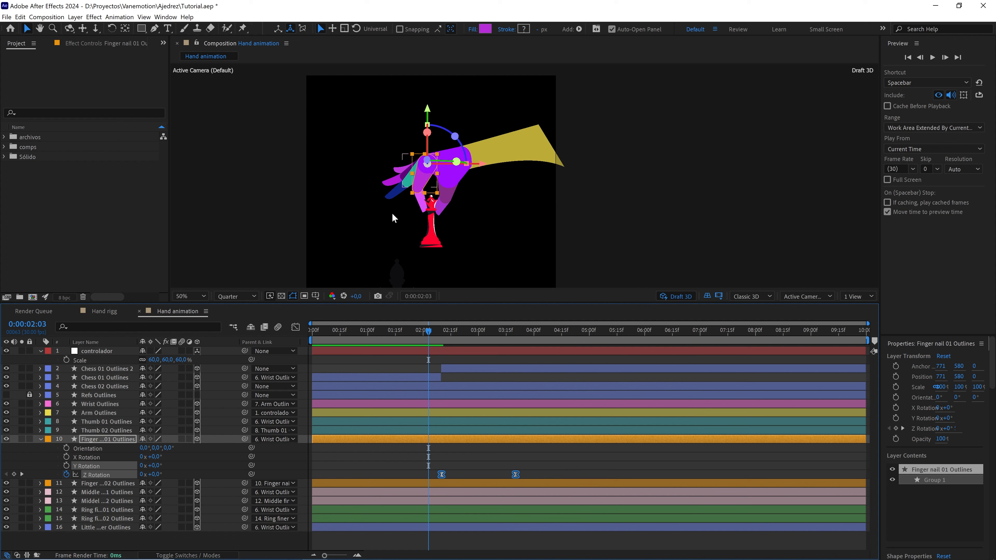
left_click(41, 439)
left_click(102, 456)
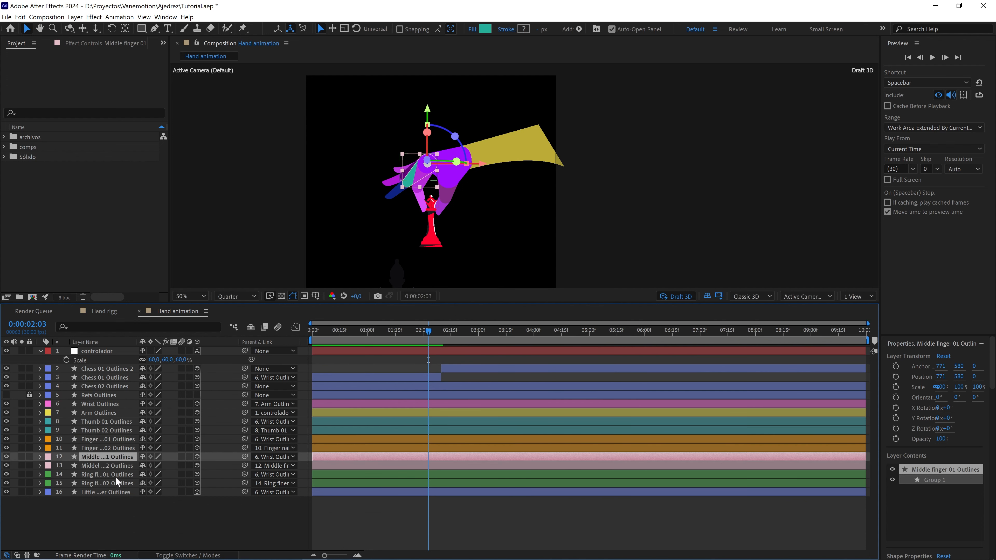
left_click(109, 492, "shift")
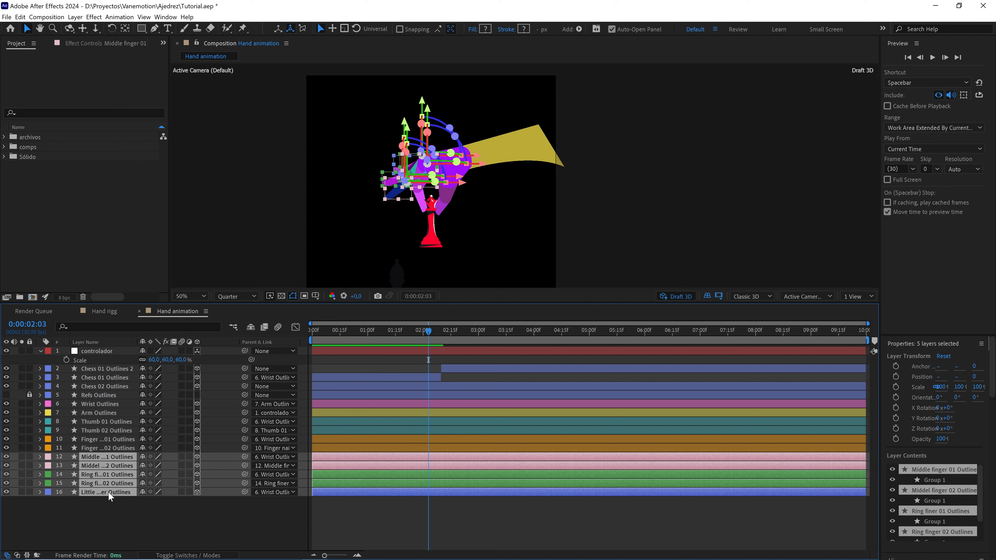
key("r")
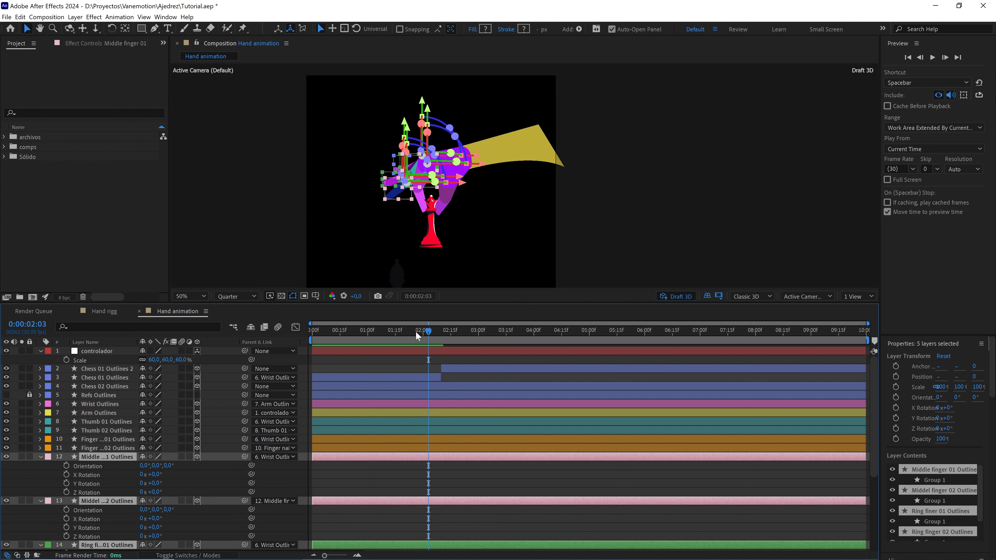
Add starting Z Rotation keyframes of 0° at 0:00:01:00 to the selected middle, ring and little finger layers
left_click_drag(416, 332, 391, 334)
left_click(367, 345)
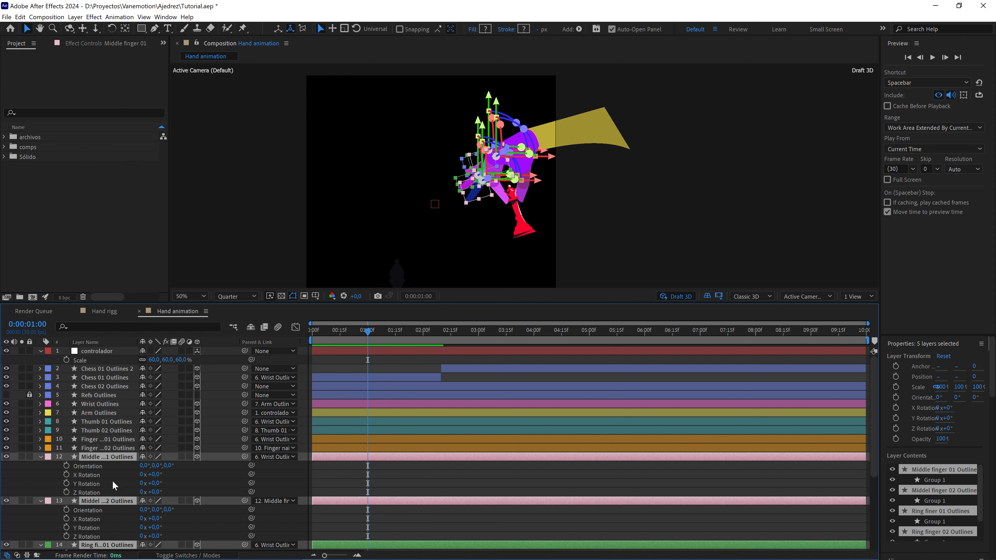
left_click(66, 492)
left_click(66, 537)
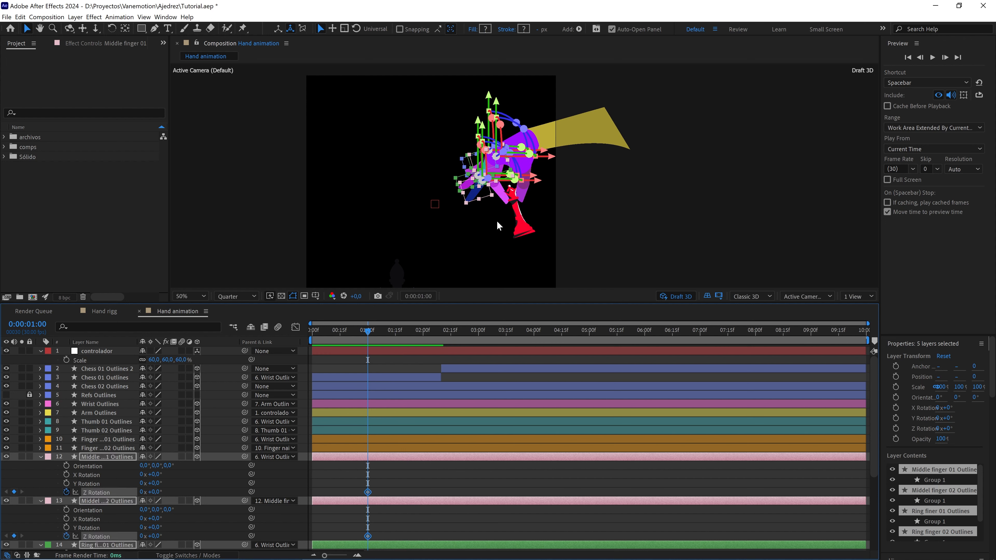
Add further 0° Z Rotation keyframes to the selected finger layers at 0:00:01:27, 0:00:02:10 and 0:00:03:20
scroll(487, 203, "down", 2)
key("h")
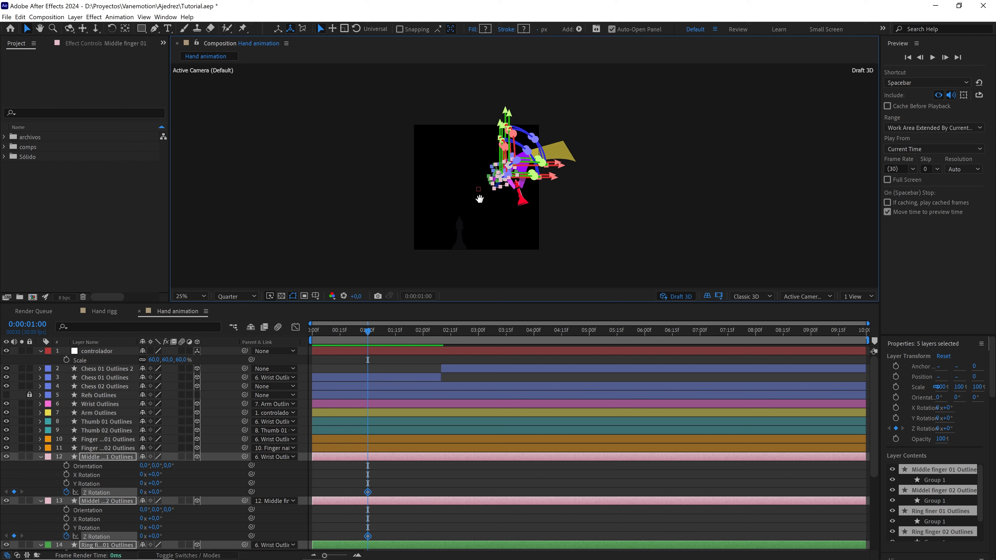
left_click_drag(479, 200, 472, 186)
key("v")
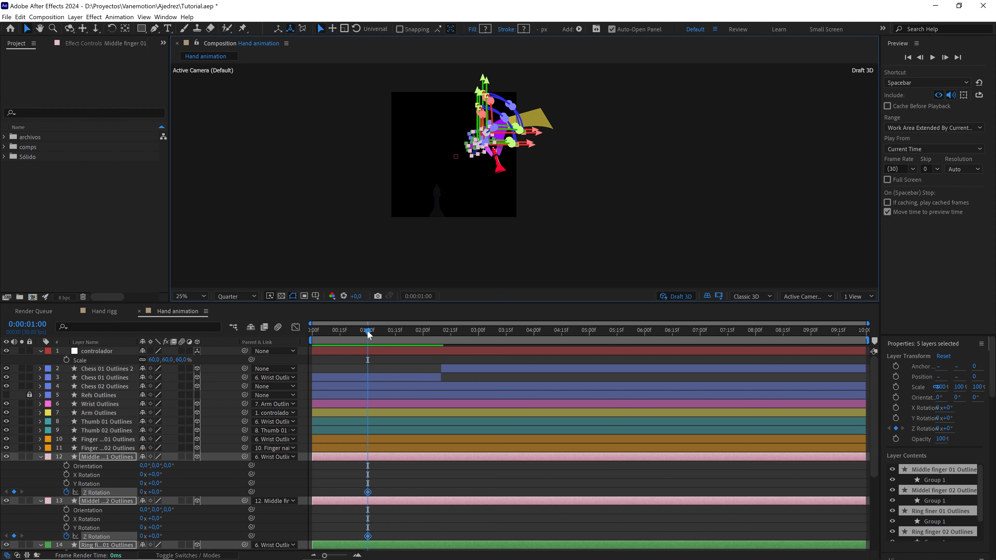
left_click_drag(368, 331, 418, 331)
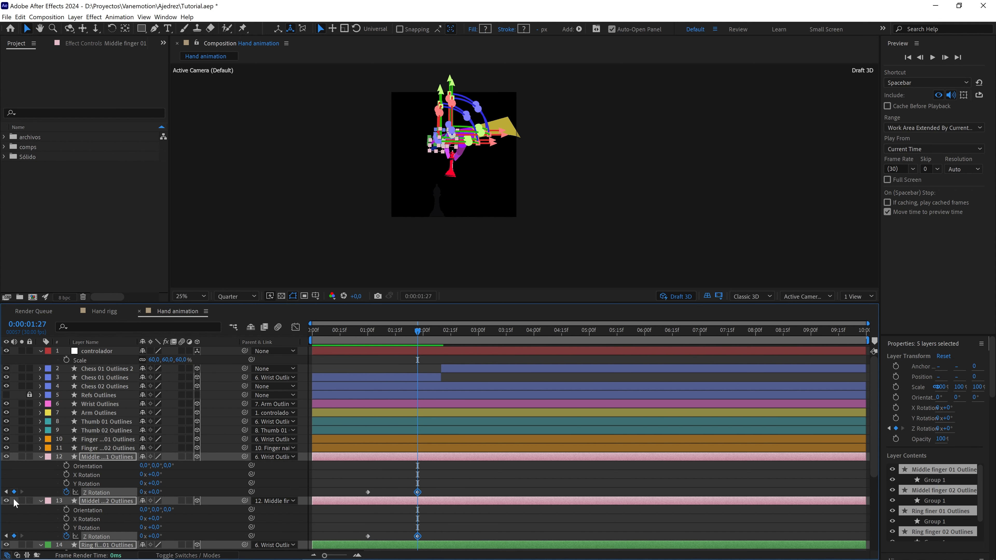
scroll(84, 487, "down", 3)
scroll(315, 455, "up", 1)
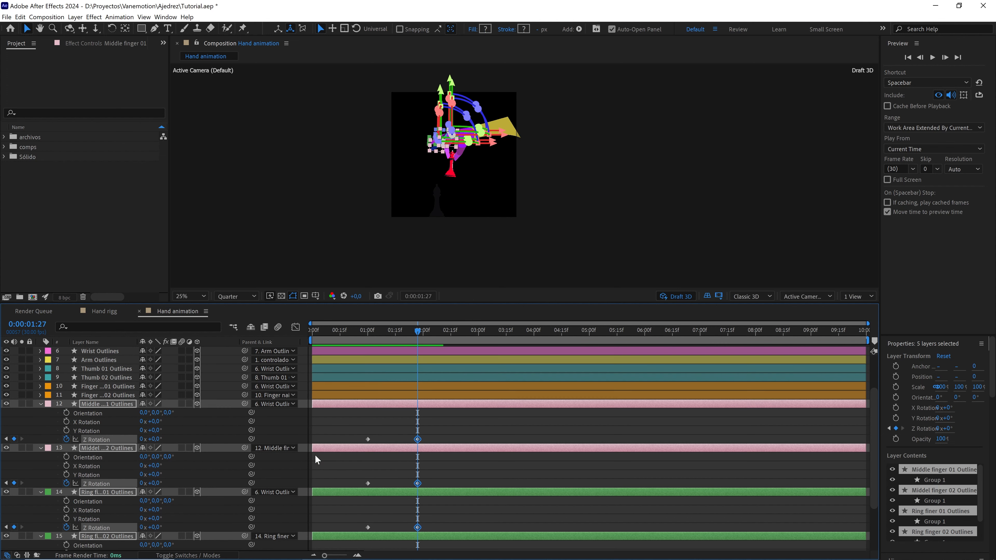
left_click_drag(419, 331, 443, 336)
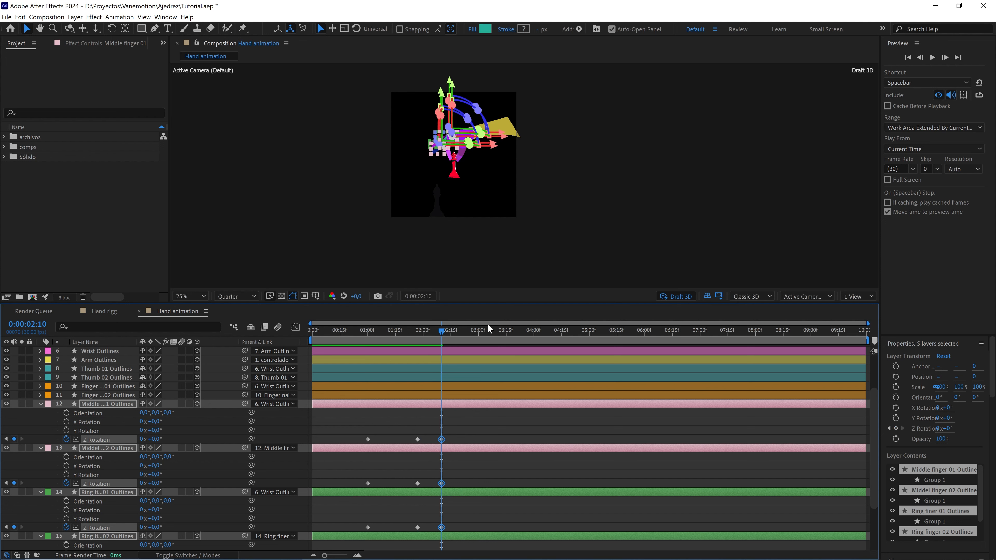
left_click_drag(442, 334, 519, 336)
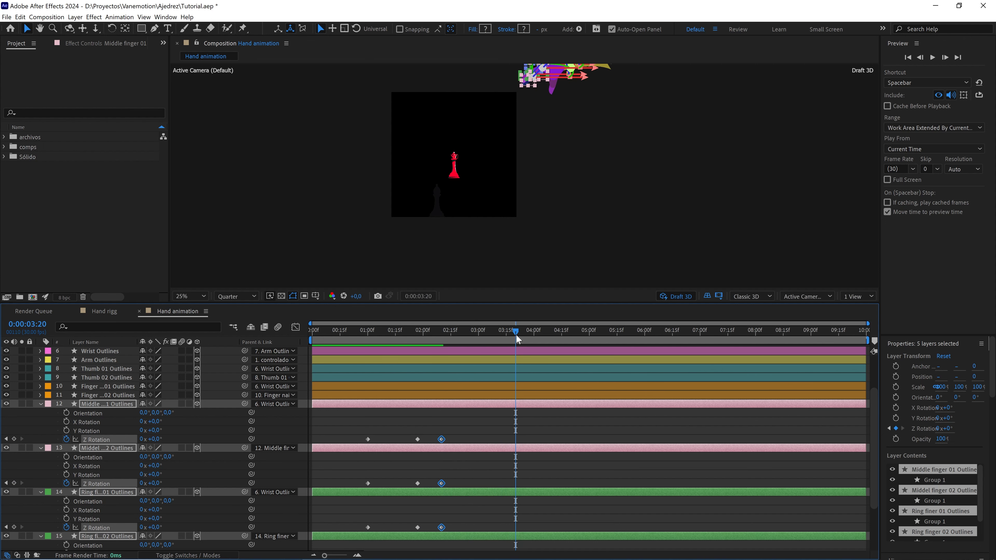
scroll(536, 424, "down", 3)
scroll(95, 408, "up", 1)
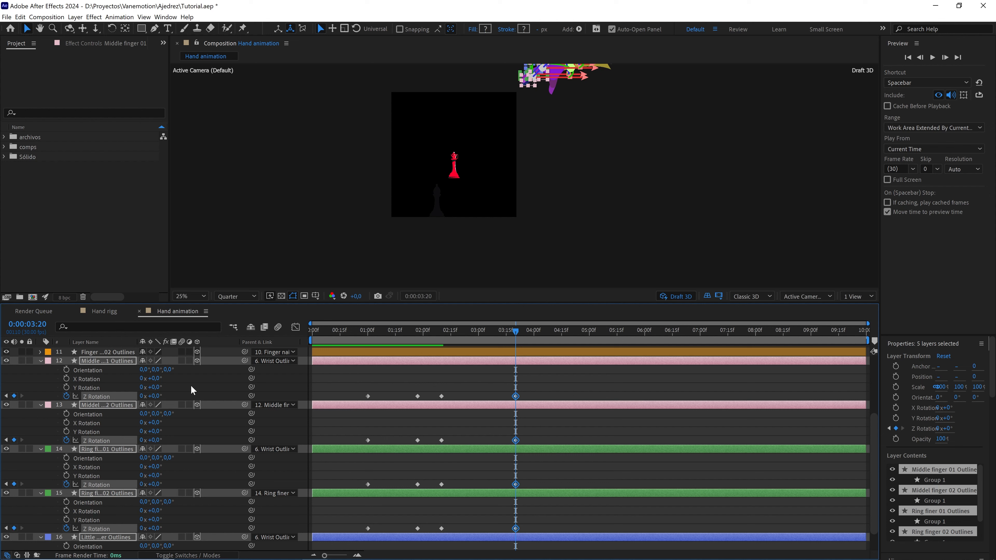
Set the Middle finger 01 Outlines Z Rotation to -10° at 0:00:01:00
left_click_drag(578, 189, 583, 231)
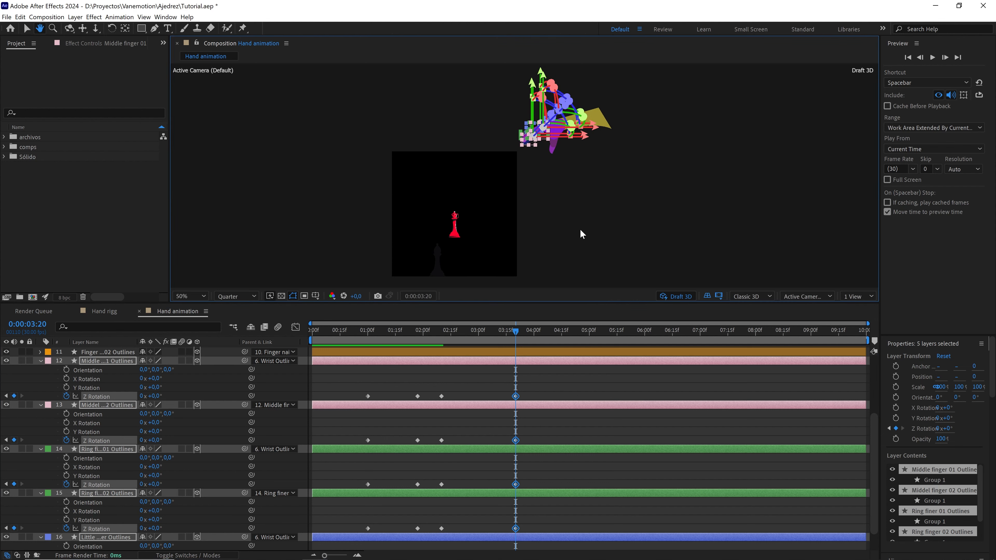
key("period")
key("period")
left_click_drag(571, 178, 582, 204)
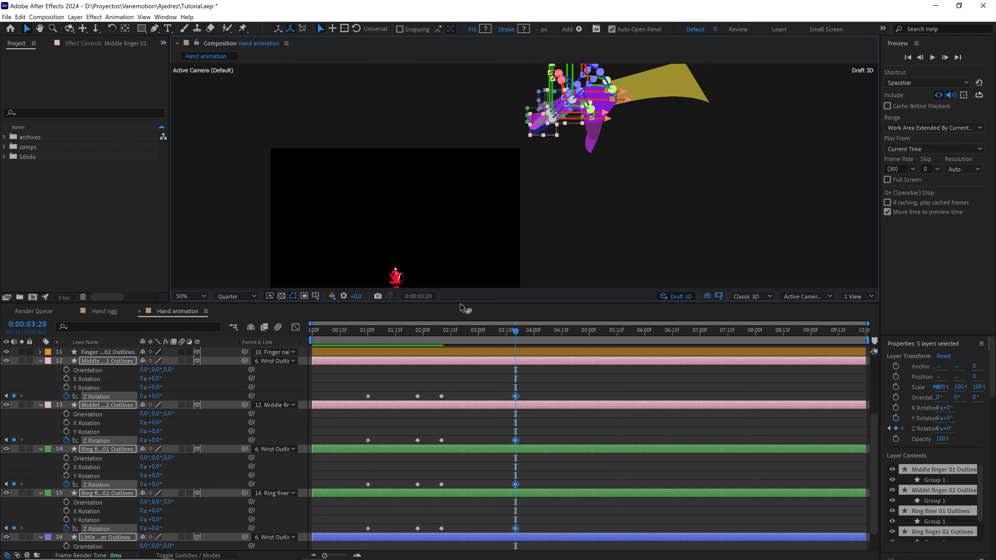
left_click_drag(408, 186, 482, 181)
key("v")
left_click_drag(409, 334, 368, 333)
left_click(114, 362)
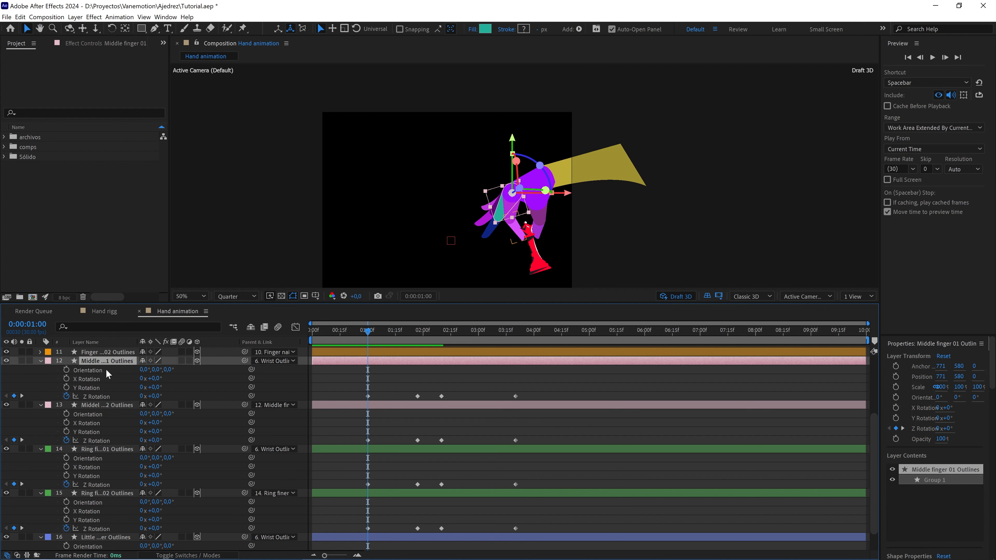
left_click_drag(153, 397, 150, 396)
left_click(152, 395)
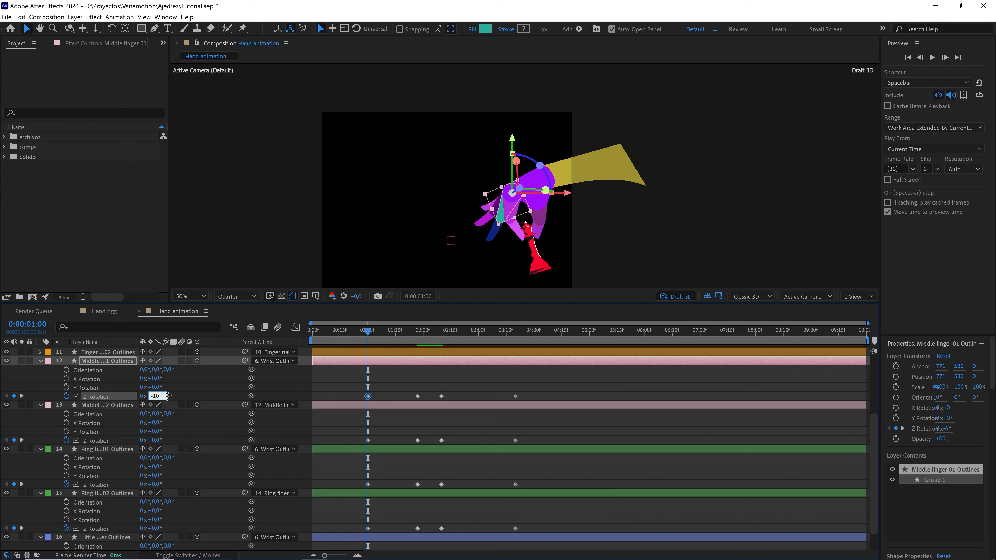
Set the Middel finger 02 Outlines Z Rotation to -37° at 0:00:01:00
left_click(101, 407)
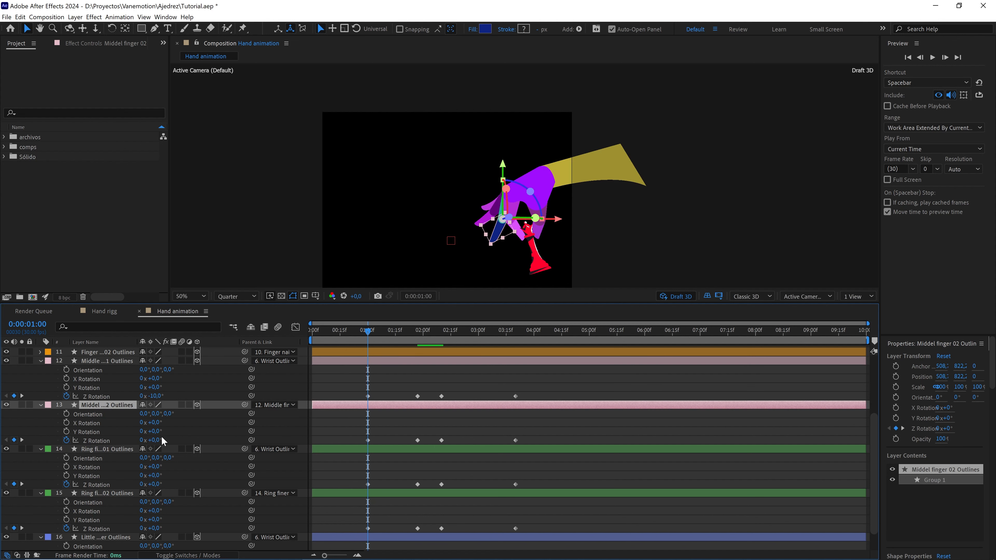
left_click_drag(153, 440, 142, 440)
scroll(528, 210, "up", 2)
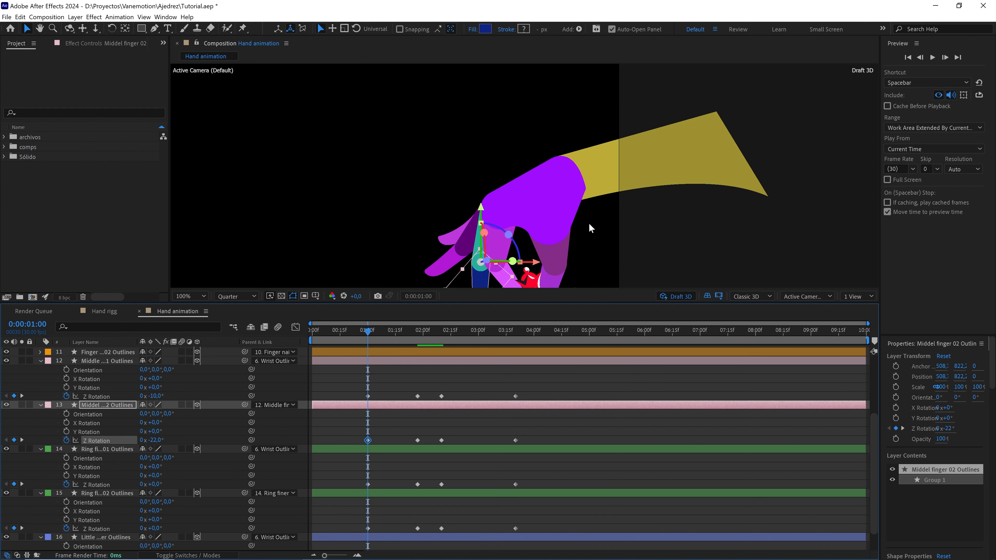
left_click_drag(552, 162, 551, 111)
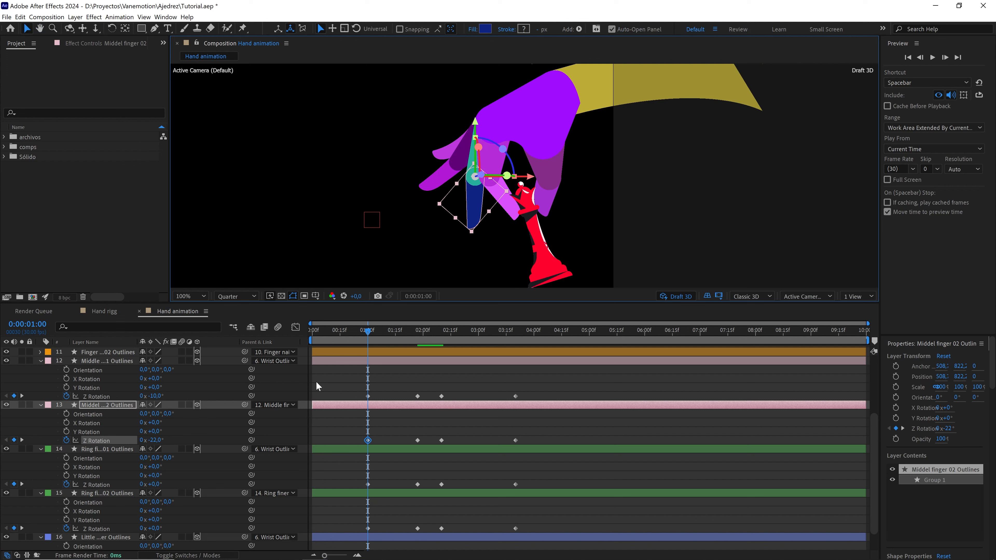
left_click_drag(159, 440, 151, 441)
left_click(155, 441)
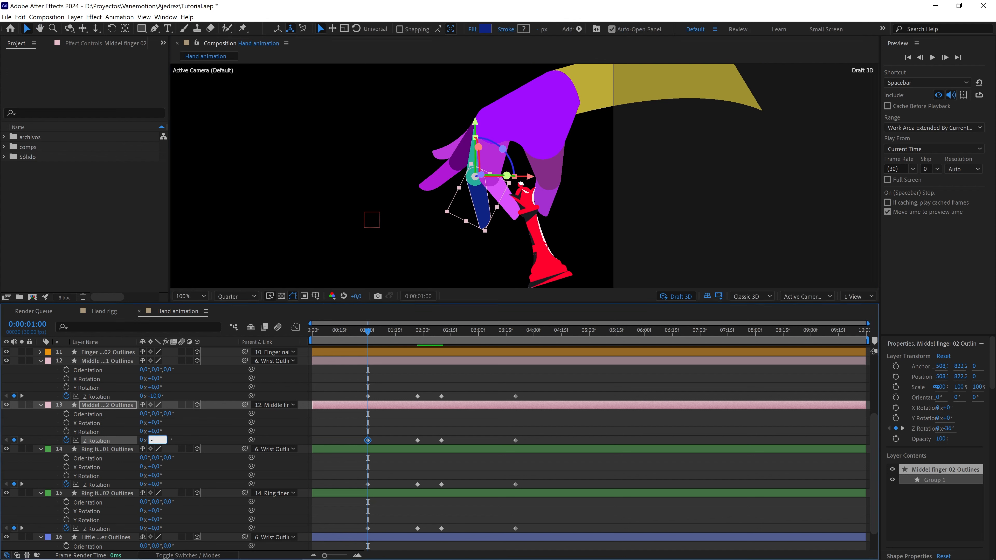
key("Return")
left_click(417, 382)
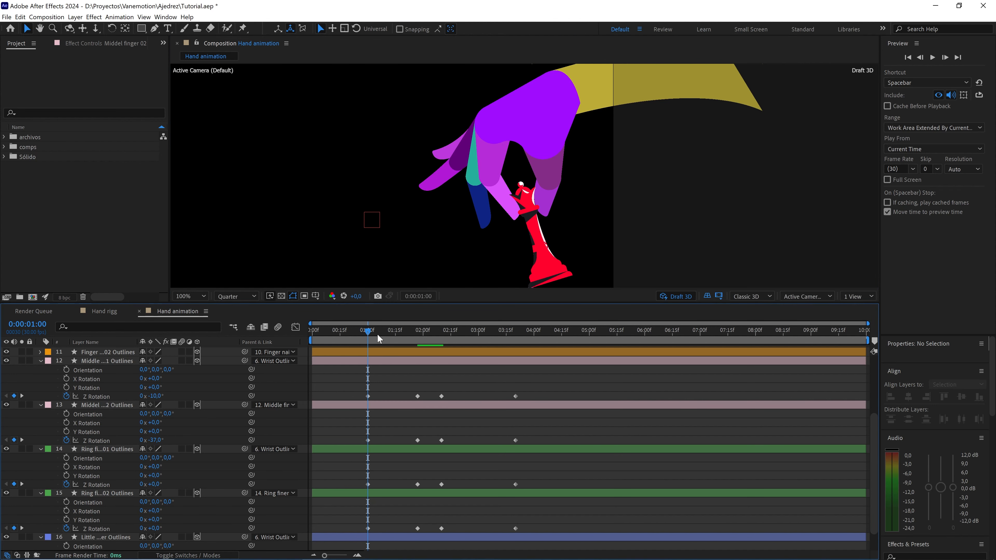
Set the Middle finger 01 Outlines Z Rotation to -5° at 0:00:02:10
left_click_drag(377, 334, 411, 333)
left_click_drag(425, 378, 407, 452)
mouse_move(429, 336)
left_mouse_down()
mouse_move(443, 336)
mouse_move(412, 336)
mouse_move(442, 337)
left_mouse_up()
left_click_drag(329, 222, 368, 215)
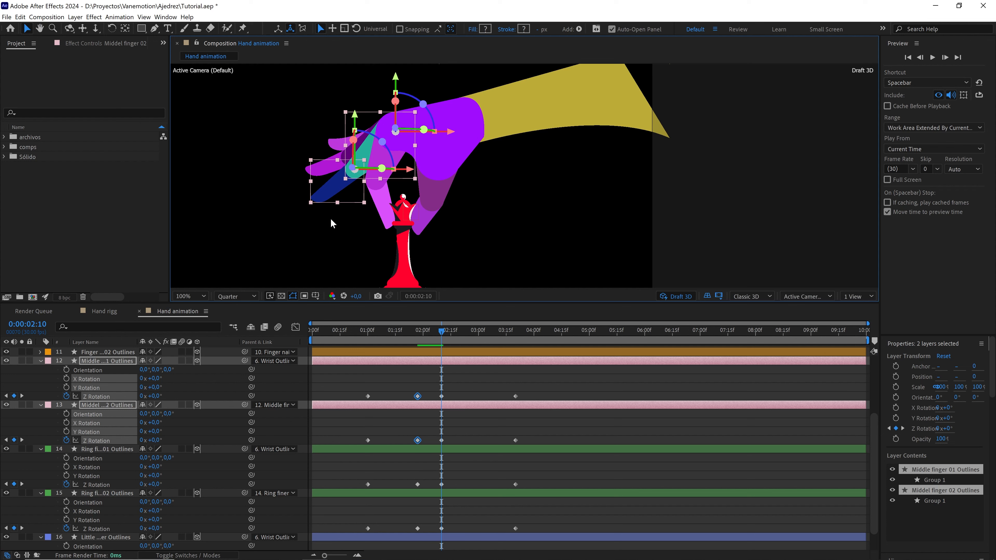
left_click(190, 385)
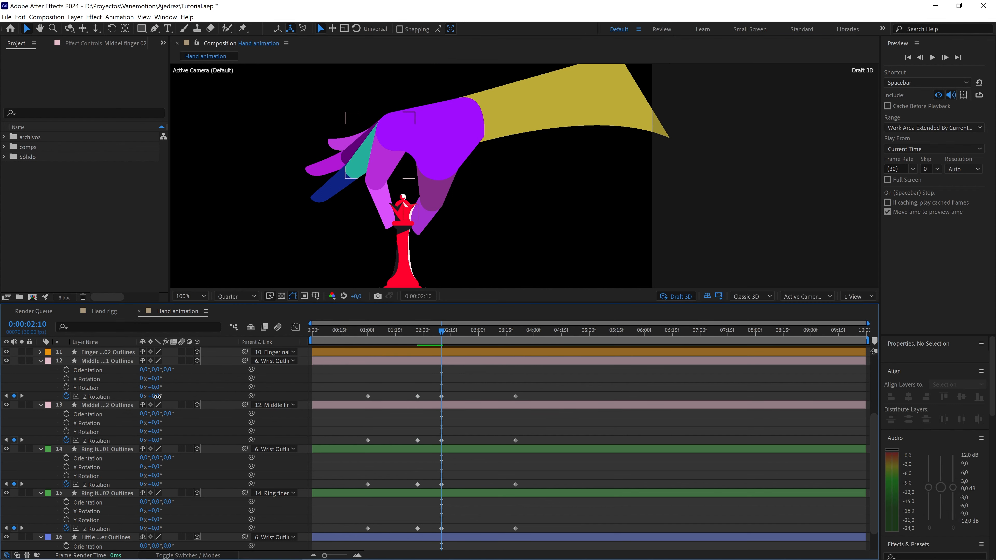
left_click_drag(157, 397, 155, 397)
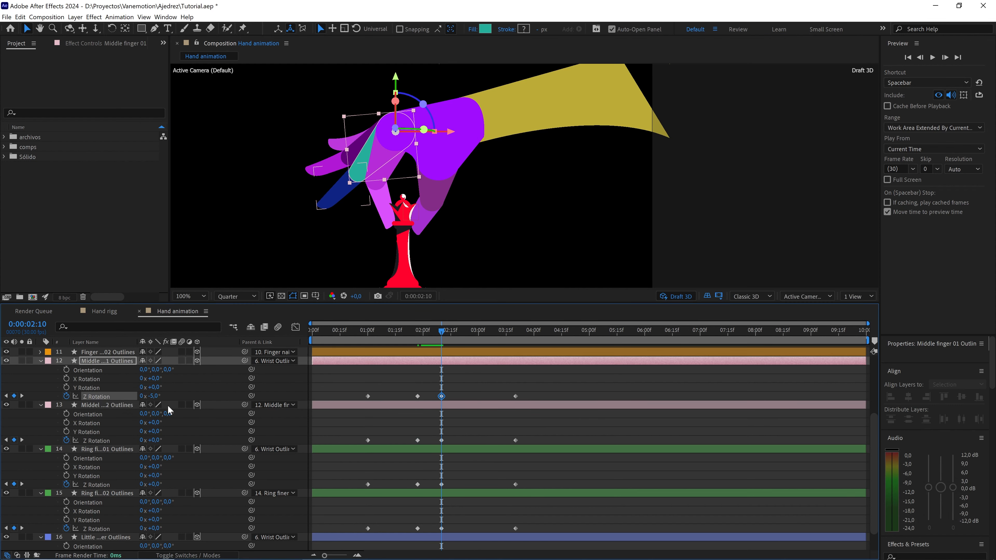
left_click(156, 397)
Set the Middel finger 02 Outlines Z Rotation to -20° at 0:00:02:10
left_click_drag(153, 441, 139, 441)
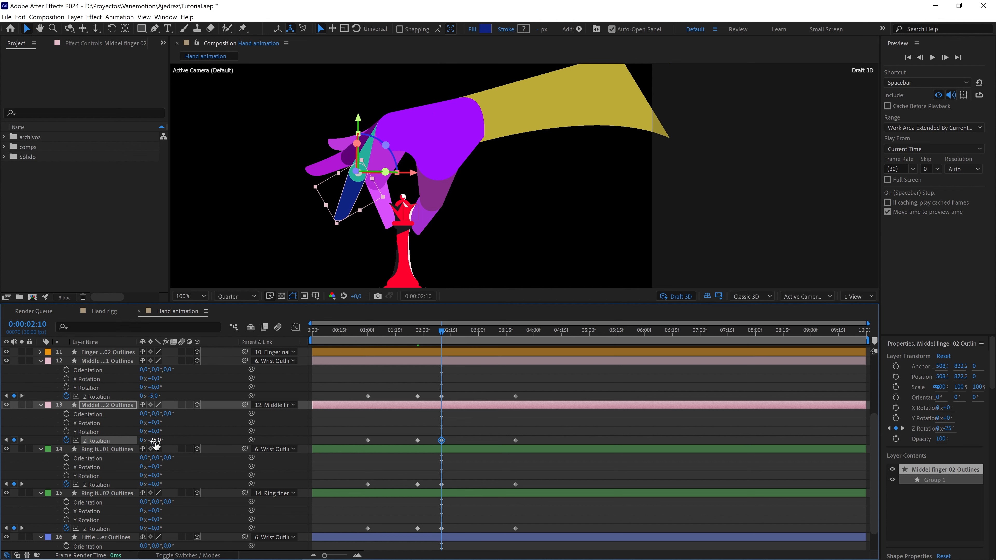
left_click(155, 440)
type("-20")
left_click(215, 424)
Set the Middel finger 02 Outlines Z Rotation to 10° at 0:00:03:20
left_click_drag(432, 333, 516, 339)
scroll(569, 154, "down", 2)
key("h")
left_click_drag(569, 153, 494, 229)
key("v")
left_click_drag(443, 337, 477, 337)
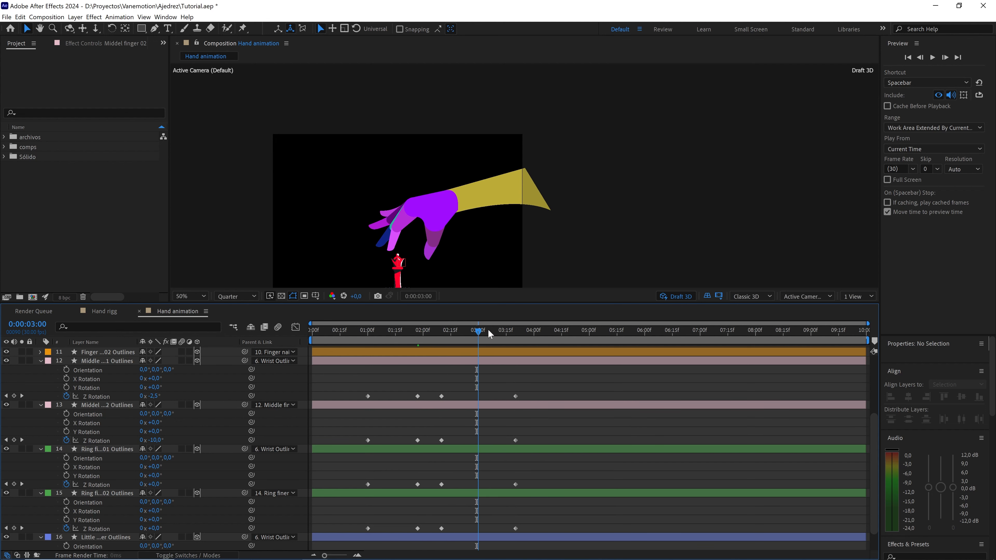
left_click_drag(479, 331, 516, 332)
key("h")
left_click_drag(596, 138, 537, 189)
key("v")
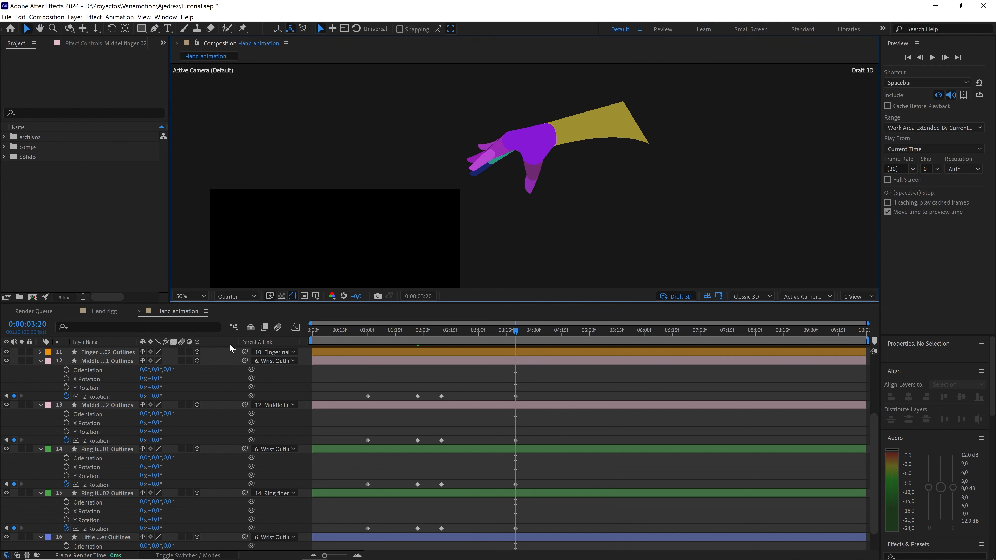
left_click_drag(153, 441, 158, 442)
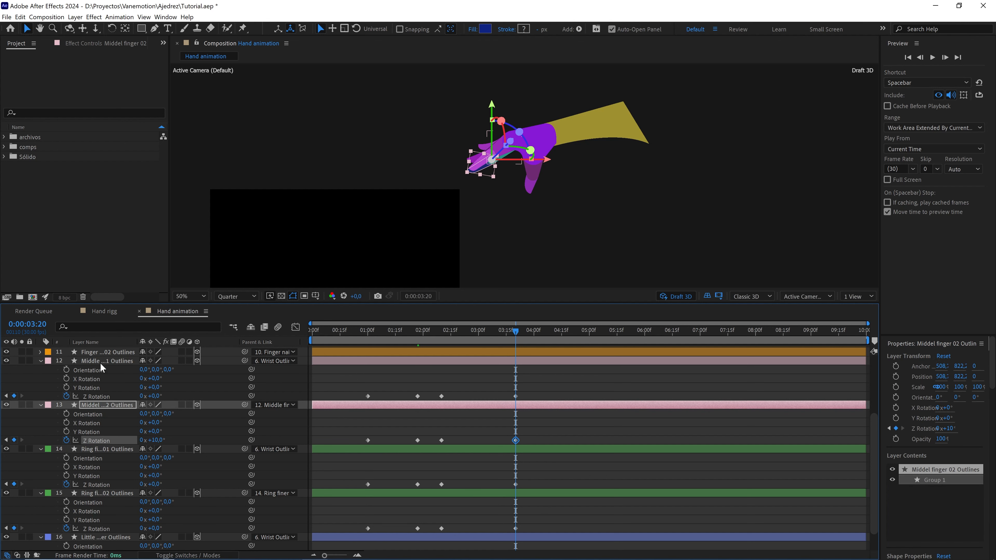
Set the Middle finger 01 Outlines Z Rotation to 20° at 0:00:03:20
left_click(160, 396)
left_click_drag(159, 397, 167, 397)
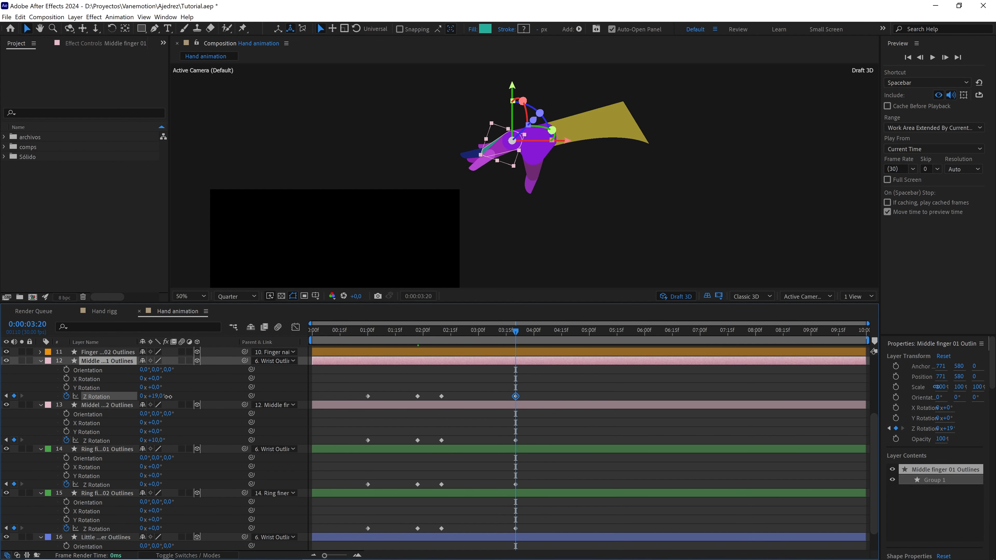
left_click(155, 397)
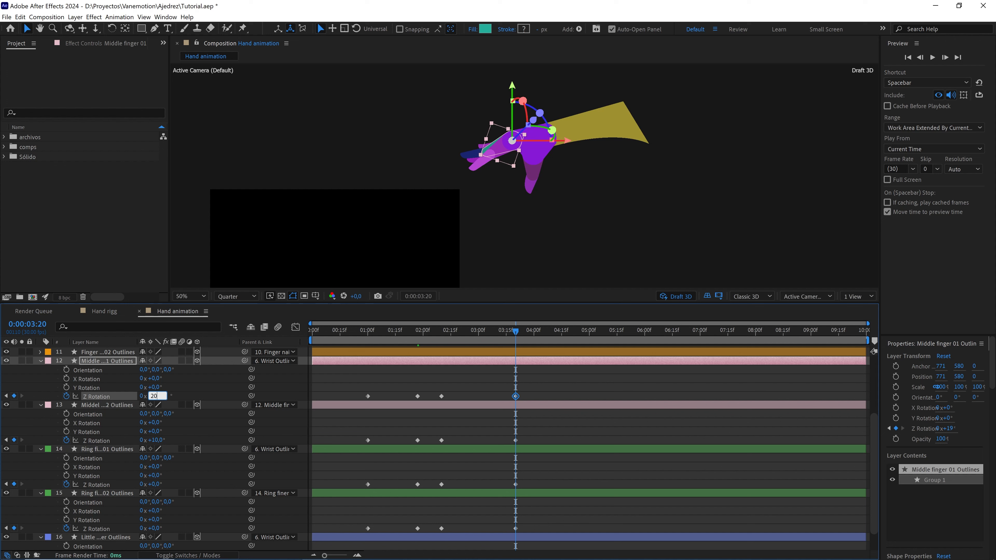
left_click(176, 425)
Check the Middel finger 02 Outlines Z Rotation and review the middle finger's motion between 0:00:03:20 and 0:00:02:18
left_click(158, 440)
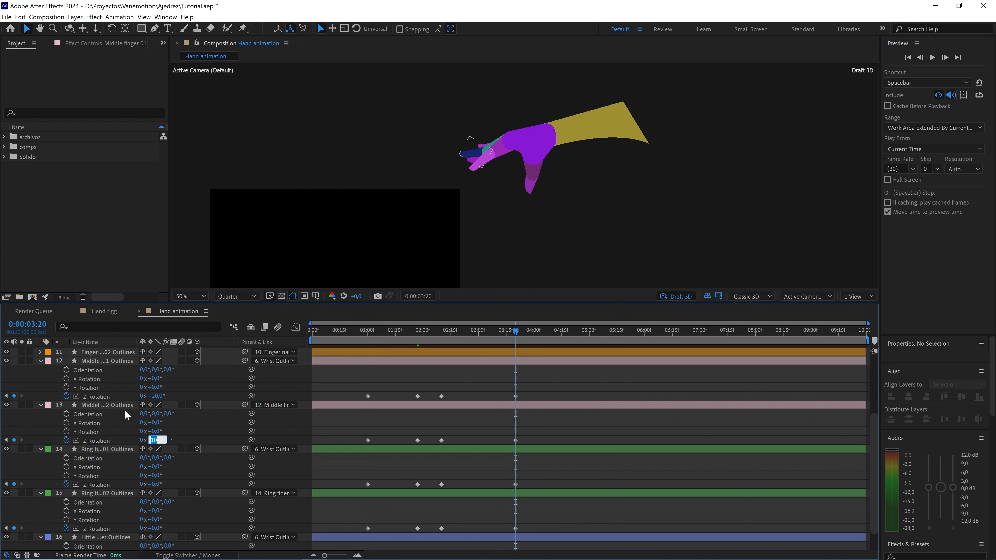
left_click(110, 403)
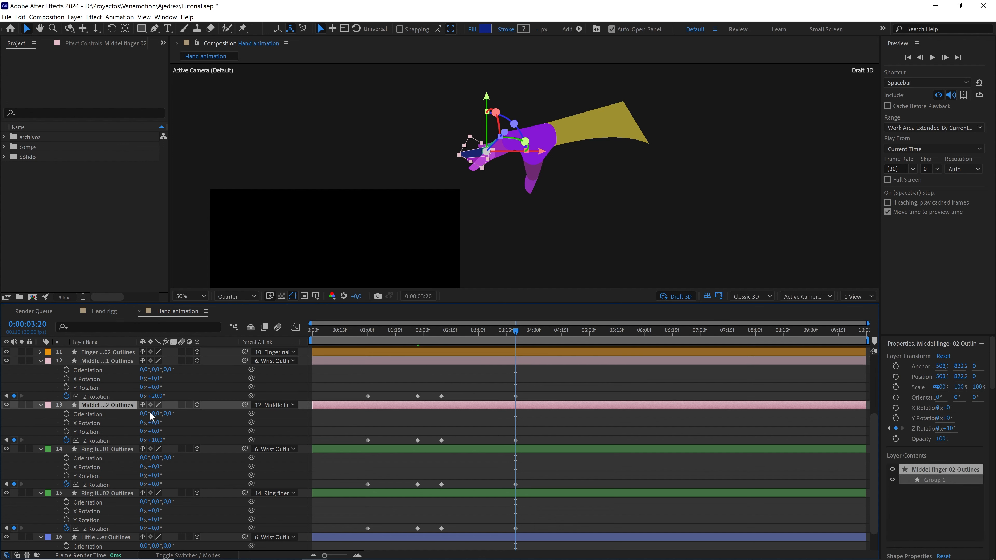
left_click(160, 441)
left_click(189, 431)
mouse_move(514, 332)
left_mouse_down()
mouse_move(383, 335)
mouse_move(499, 343)
left_mouse_up()
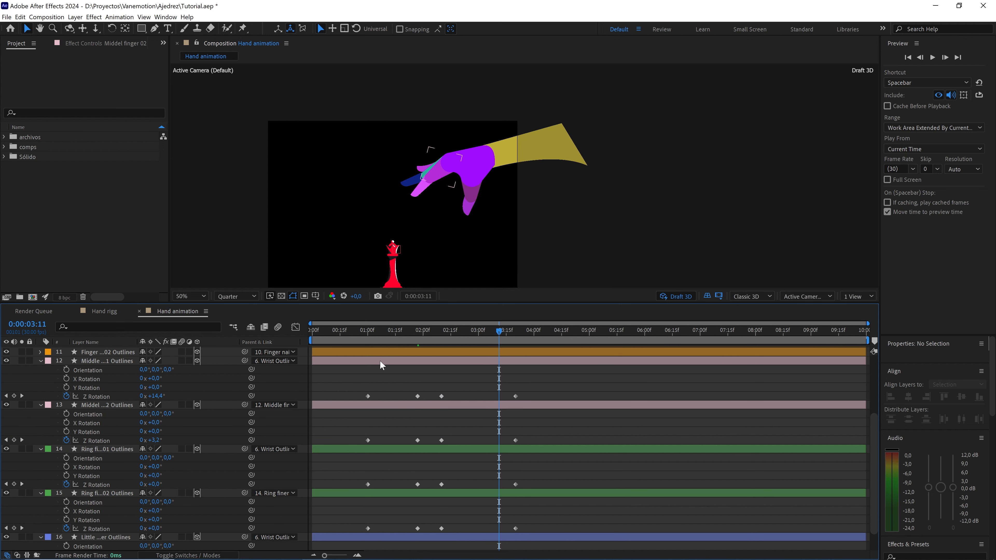
left_click(455, 332)
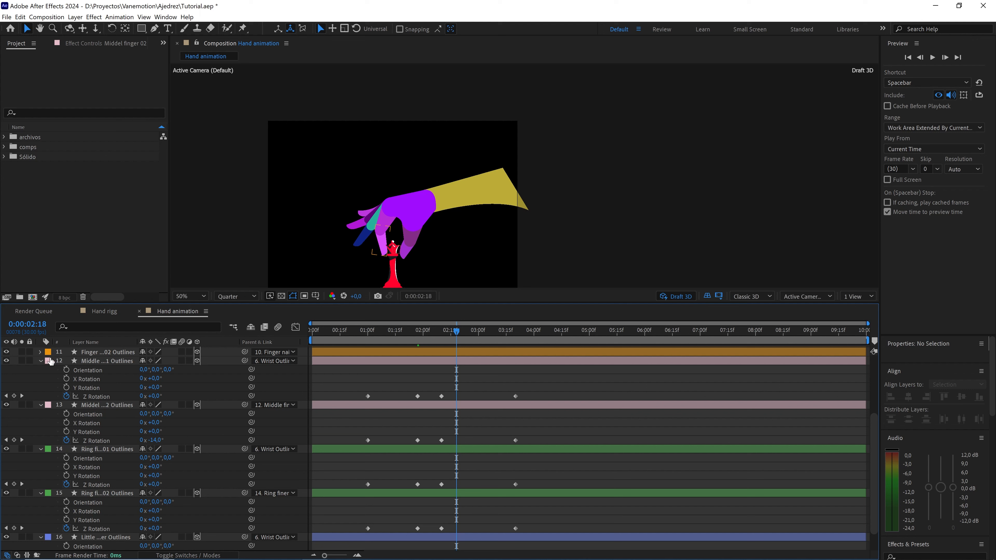
Collapse the middle finger layers and set the Ring finer 01 Outlines Z Rotation to -10° at 0:00:01:00
left_click(39, 379)
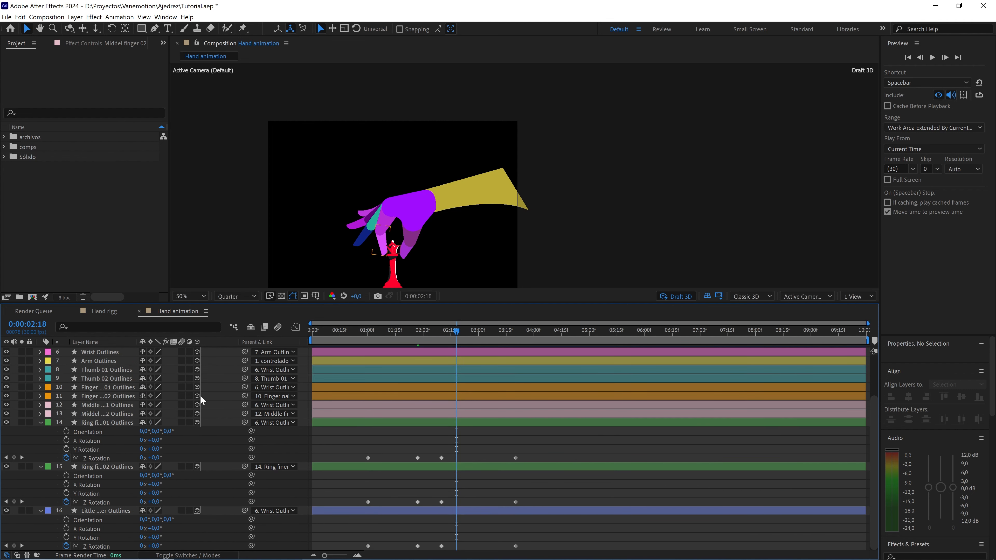
left_click(105, 425)
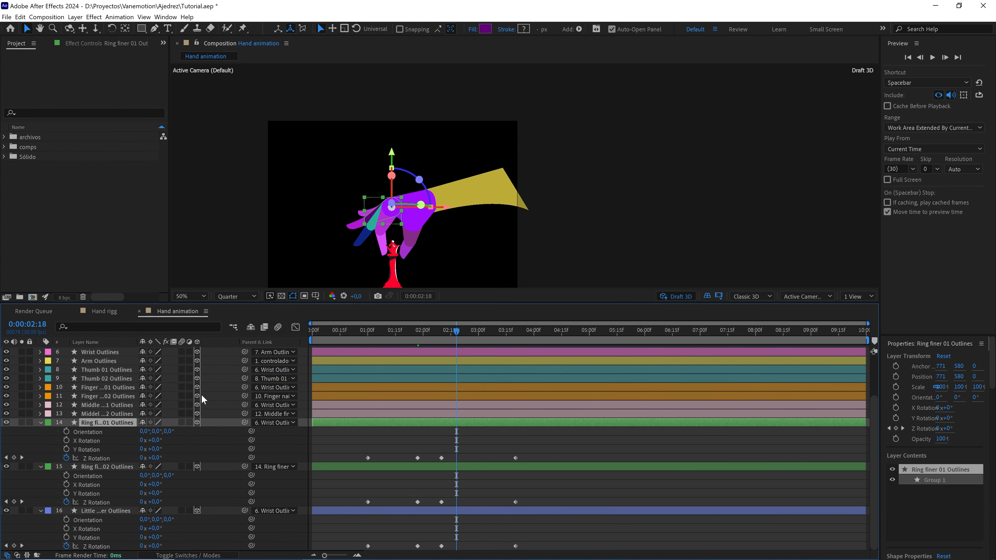
left_click_drag(406, 341, 368, 337)
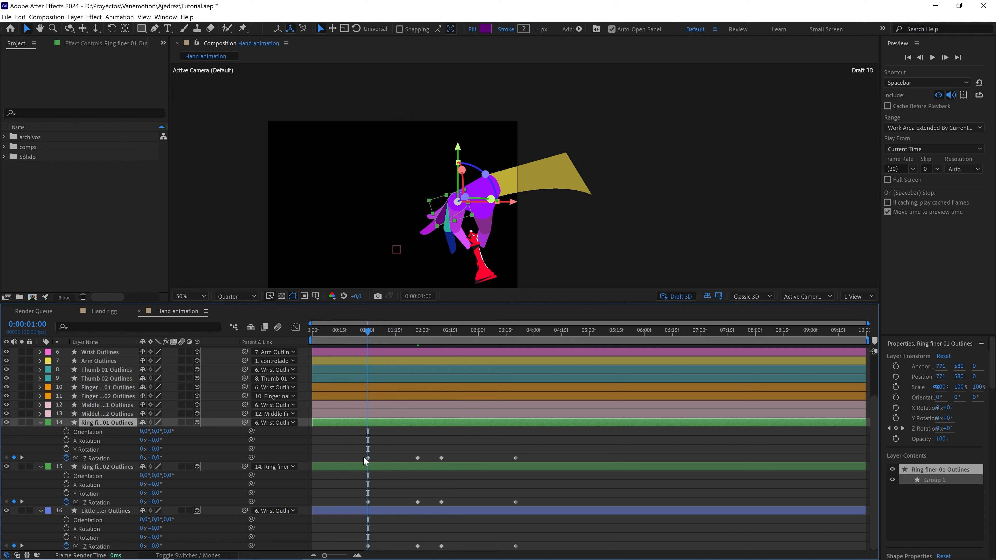
scroll(313, 263, "up", 2)
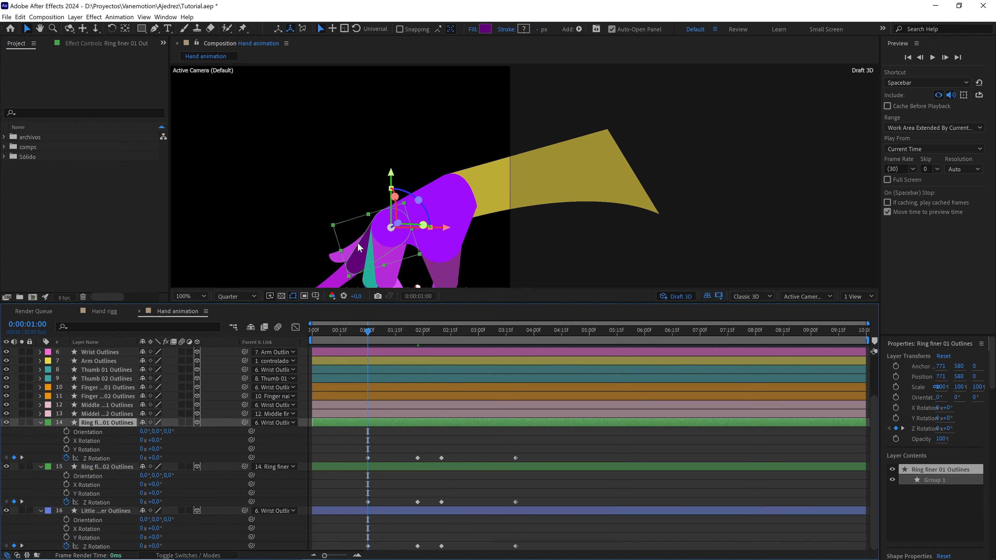
left_click(188, 453)
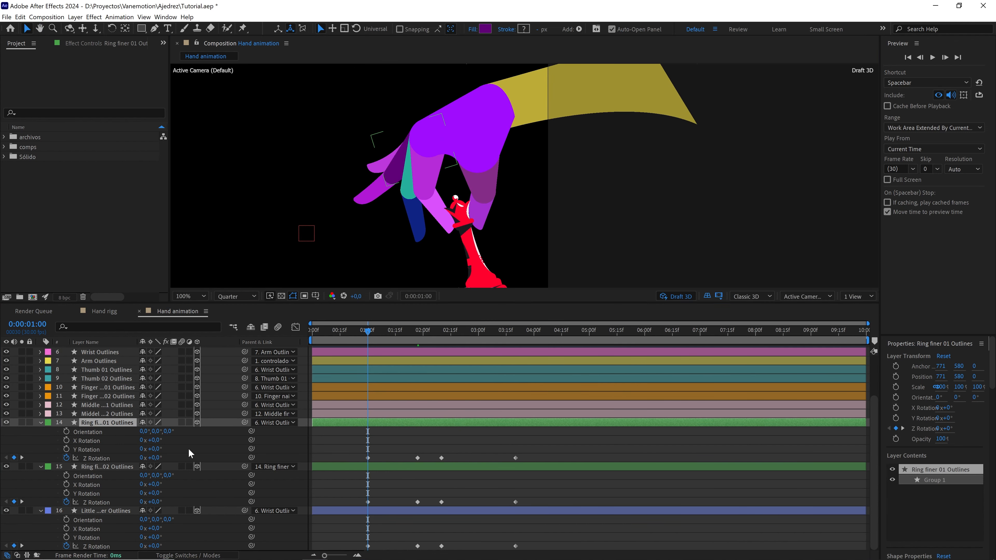
left_click(159, 457)
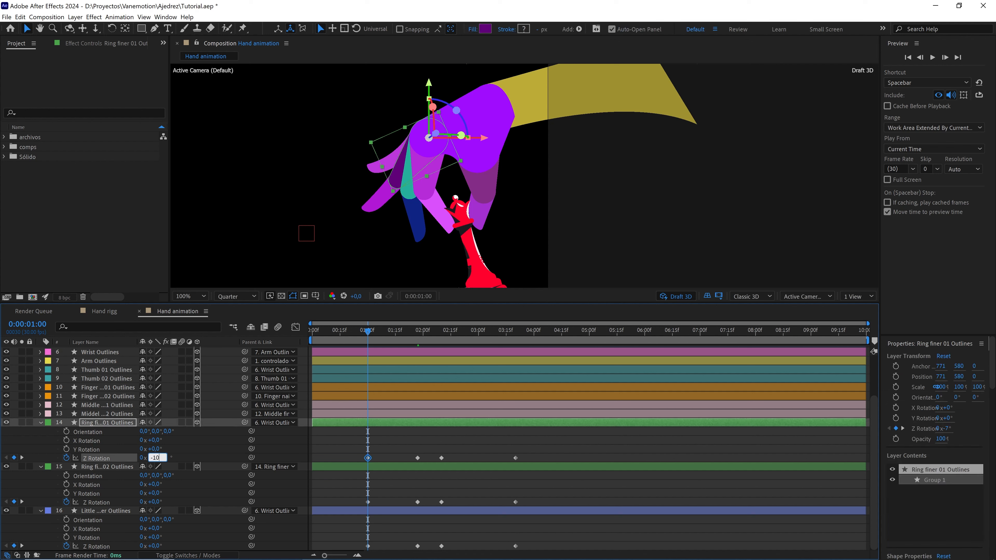
left_click(179, 450)
Set the Ring finger 02 Outlines Z Rotation to -20° at 0:00:01:00
left_click_drag(155, 504, 151, 503)
left_click(157, 502)
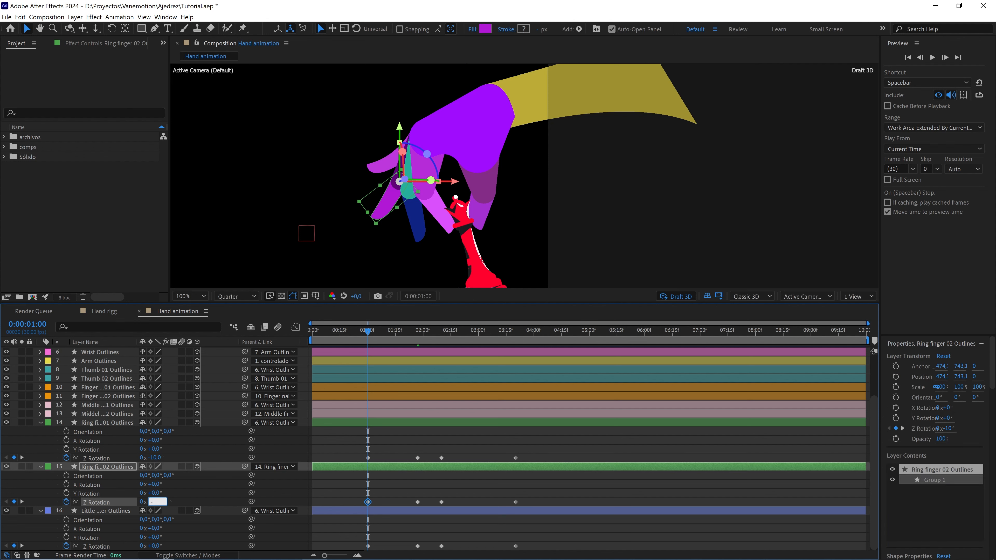
type("-20")
left_click(225, 495)
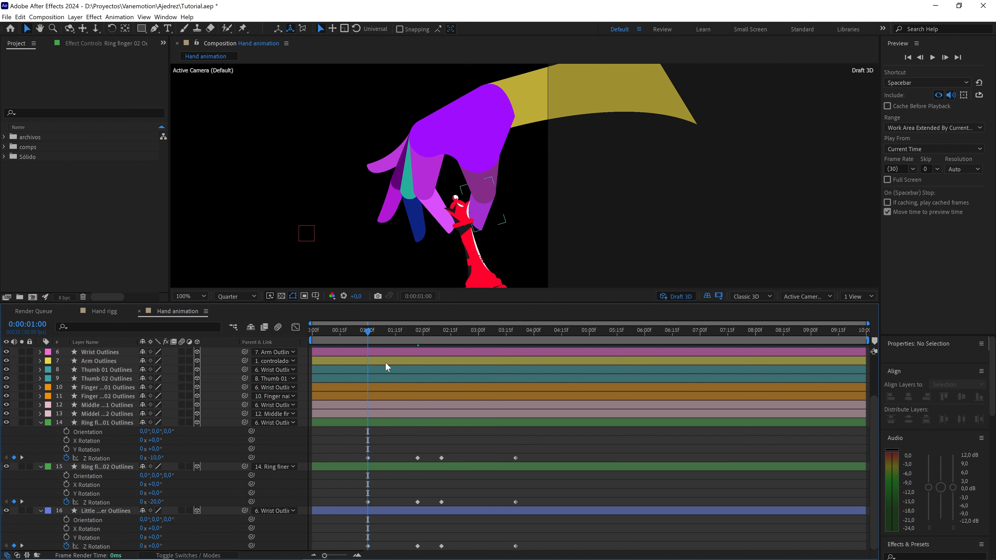
At 0:00:02:10, set the Z Rotation of Ring finer 01 Outlines to -15° and of Ring finger 02 Outlines to -20°
left_click_drag(383, 332, 418, 333)
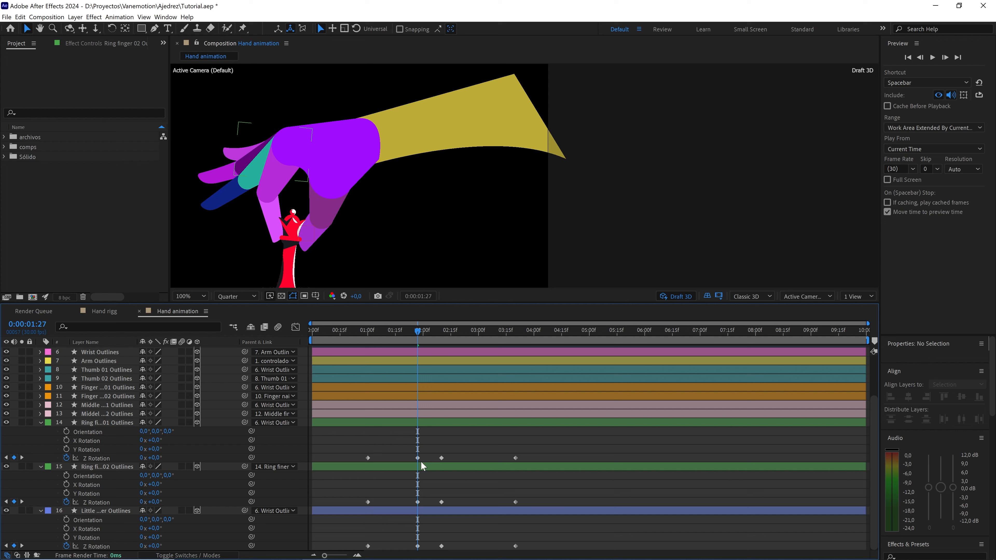
left_click_drag(424, 444, 412, 510)
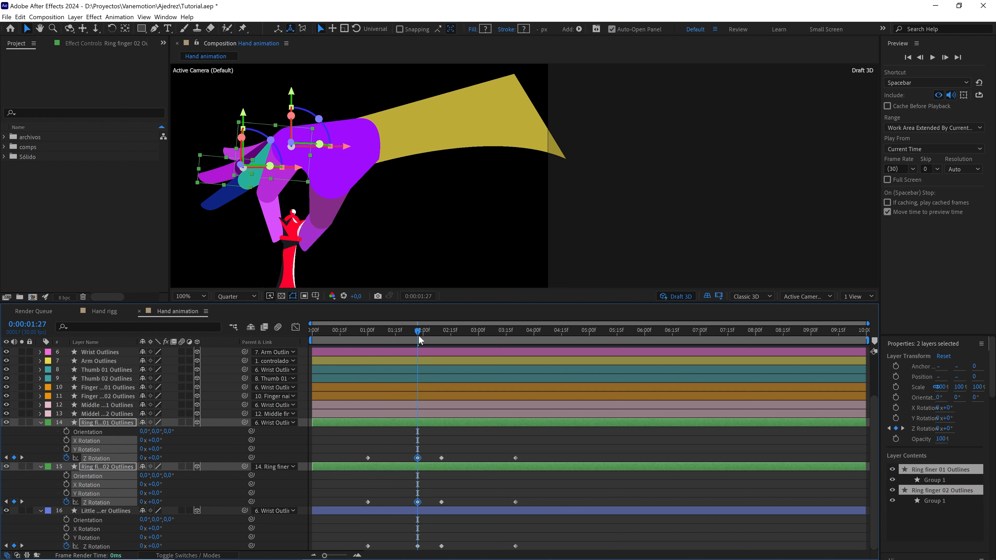
left_click_drag(419, 335, 442, 333)
left_click_drag(380, 232, 435, 213)
mouse_move(434, 336)
left_mouse_down()
mouse_move(422, 336)
mouse_move(444, 333)
left_mouse_up()
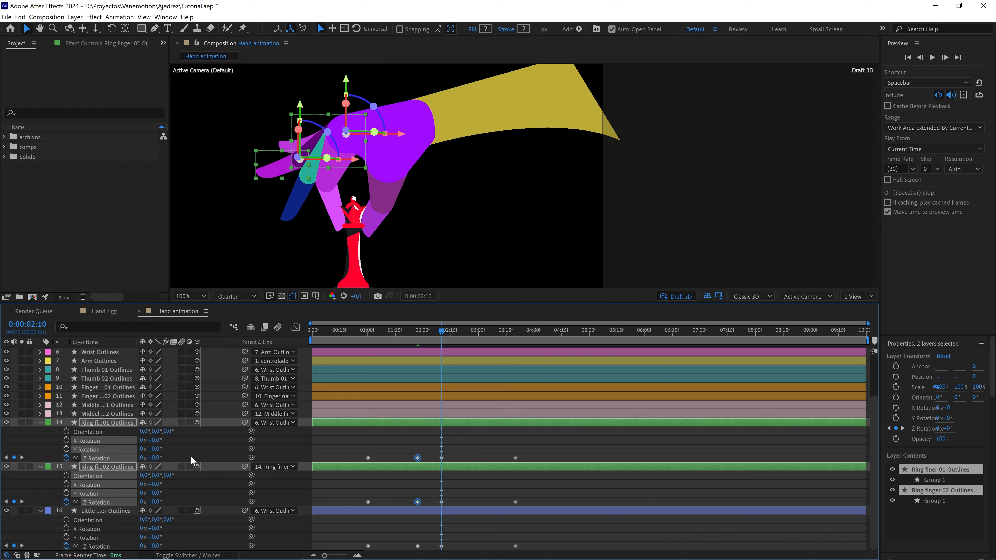
left_click(167, 455)
left_click(155, 456)
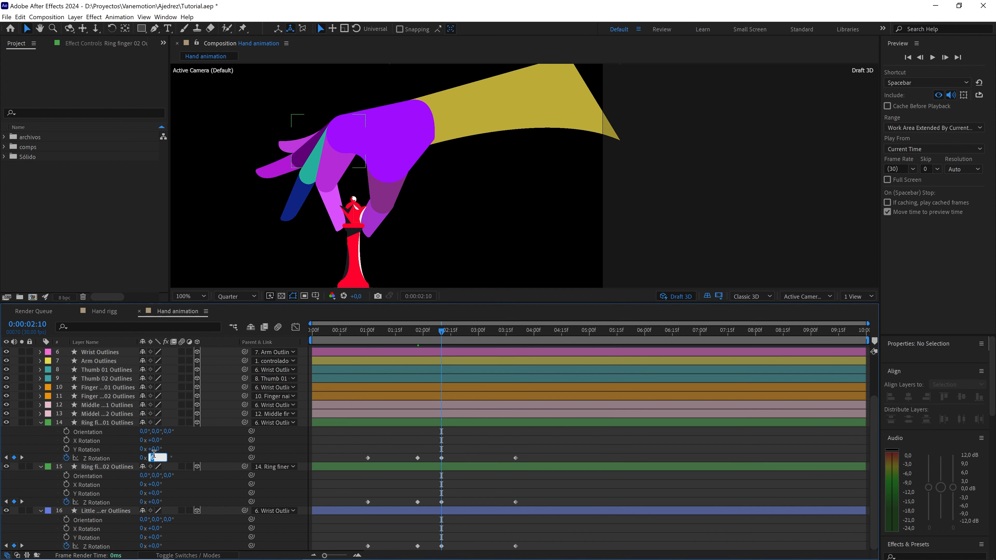
type("-15")
key("Return")
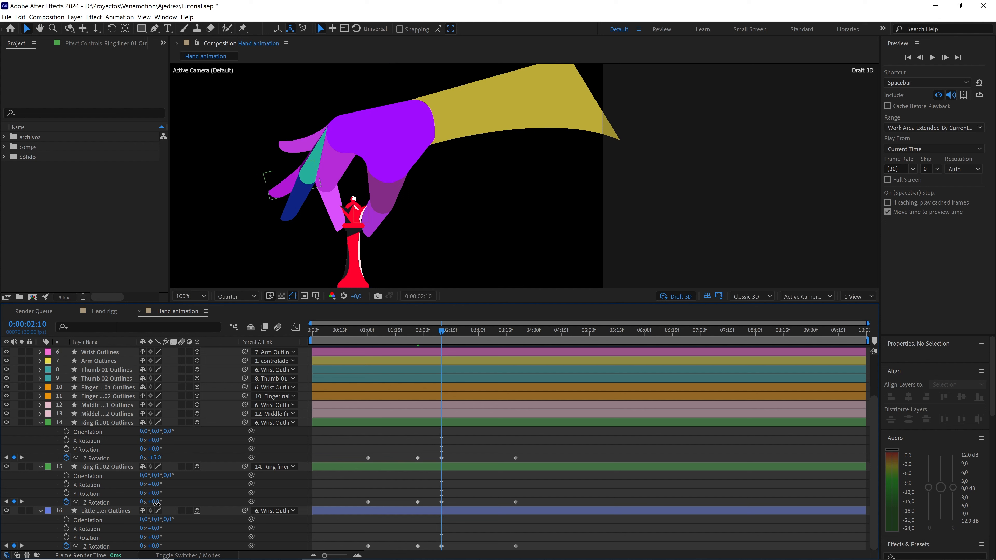
left_click(156, 502)
key("Return")
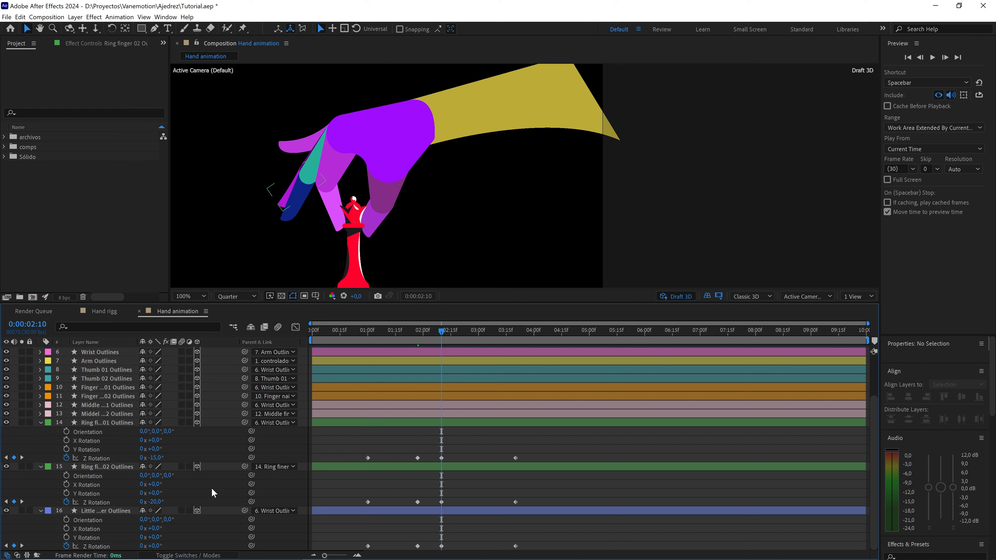
At 0:00:02:10, set the Ring finer 01 Outlines Z Rotation to -10° and slightly reduce the bend of Ring finger 02 Outlines
left_click(156, 457)
key("Return")
left_click(152, 502)
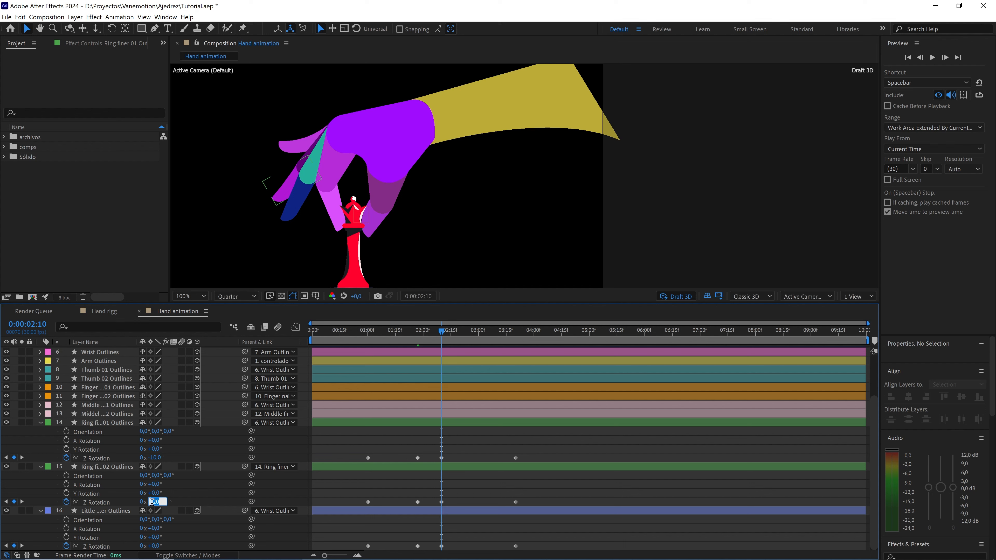
key("Return")
Set the Ring finer 01 Outlines Z Rotation to 15° at 0:00:03:20
left_click_drag(443, 333, 514, 333)
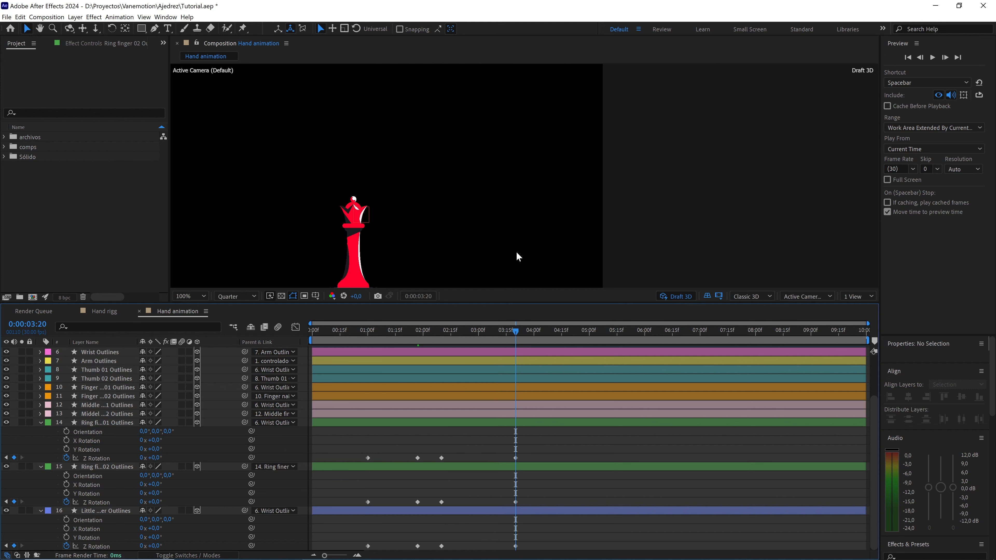
scroll(523, 170, "down", 1)
key("space")
left_click_drag(533, 136, 509, 189)
left_click_drag(536, 156, 501, 207)
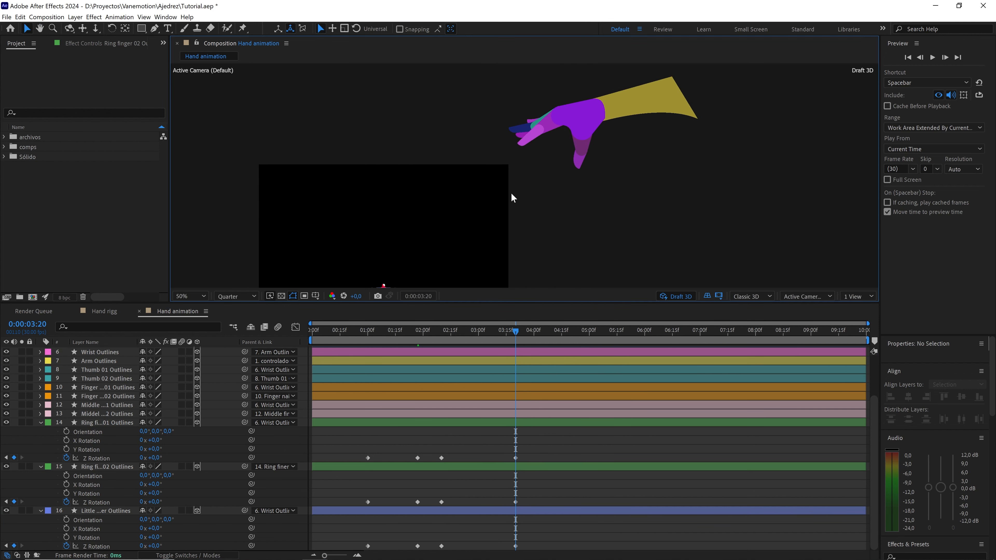
scroll(522, 176, "up", 1)
key("space")
left_click_drag(514, 166, 485, 209)
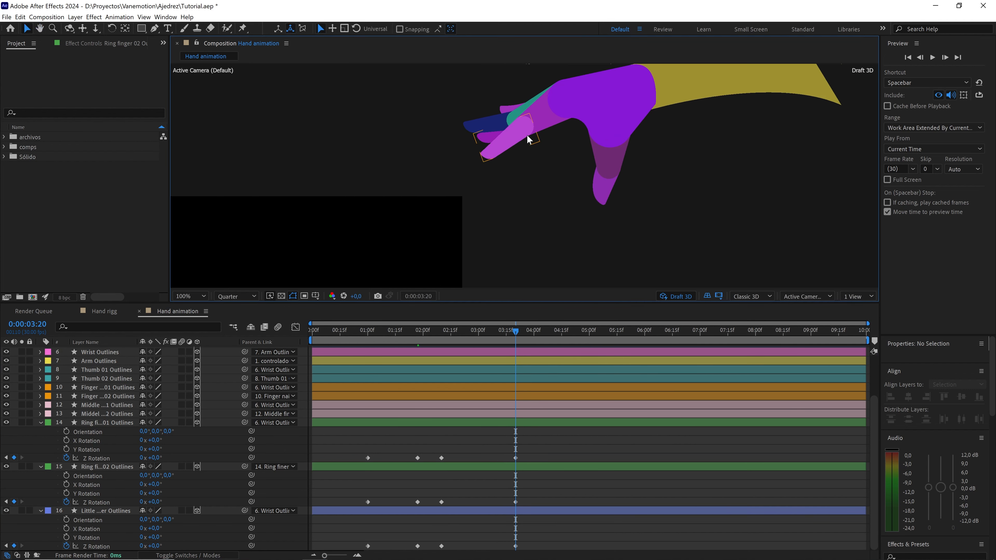
left_click(157, 458)
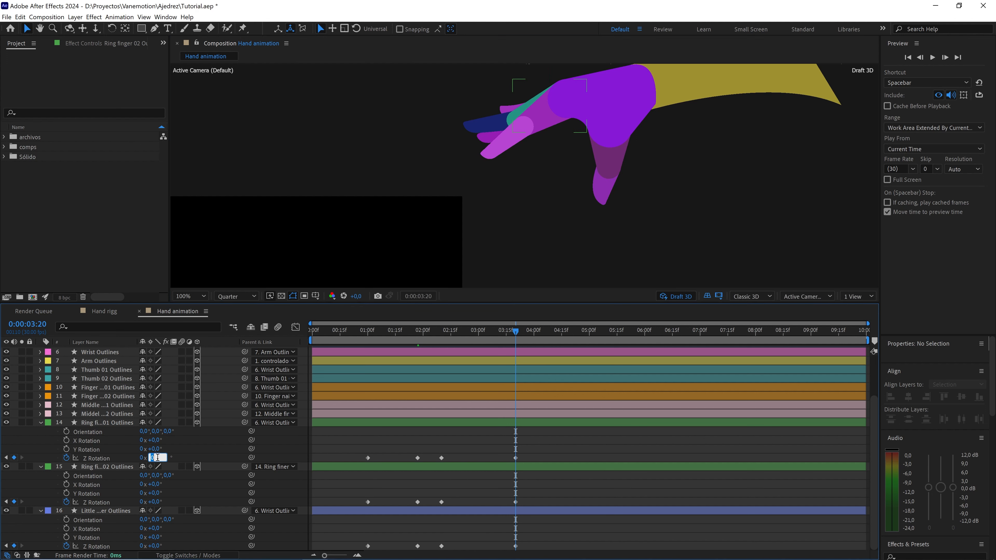
key("Return")
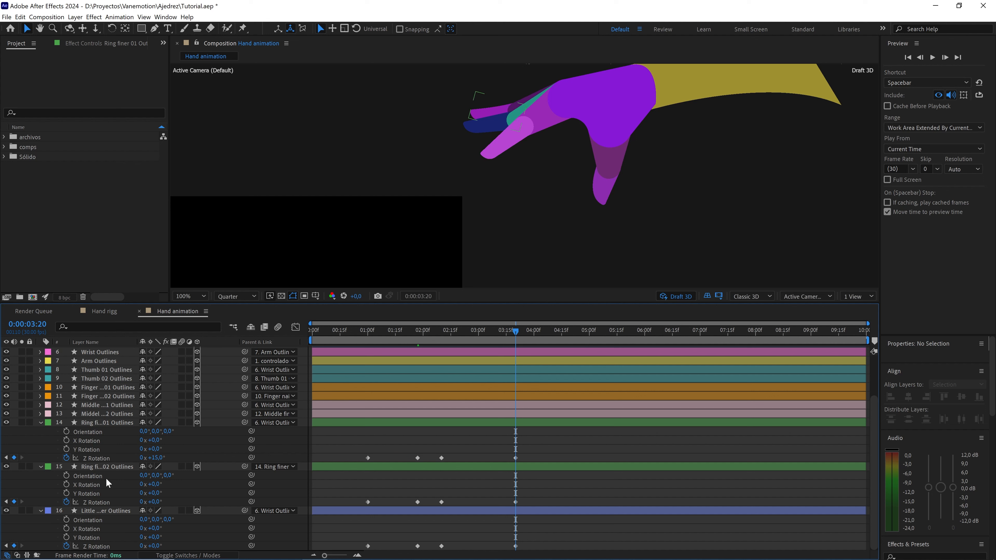
Check the Ring finger 02 Outlines pose and review the ring finger's motion between 0:00:03:20 and 0:00:02:09
left_click(118, 466)
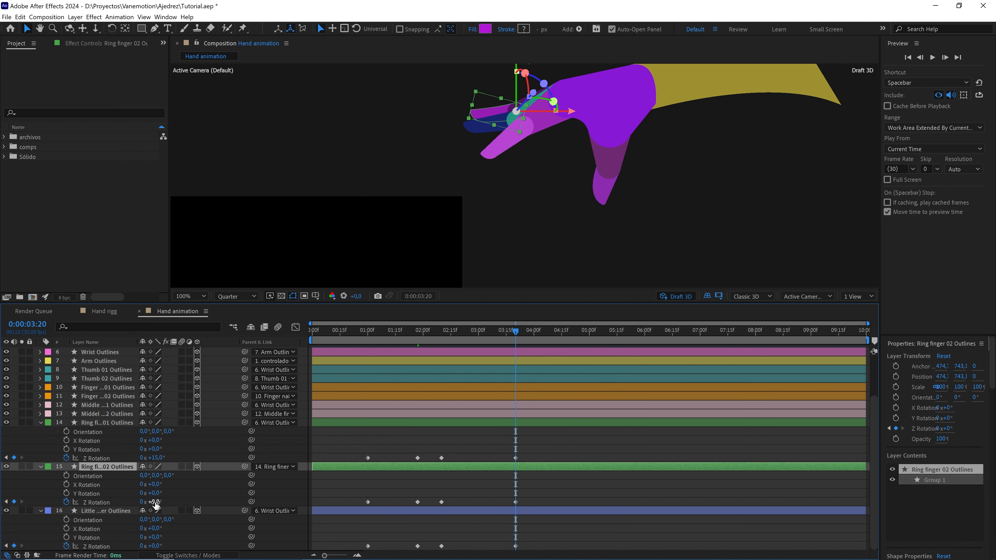
left_click(189, 489)
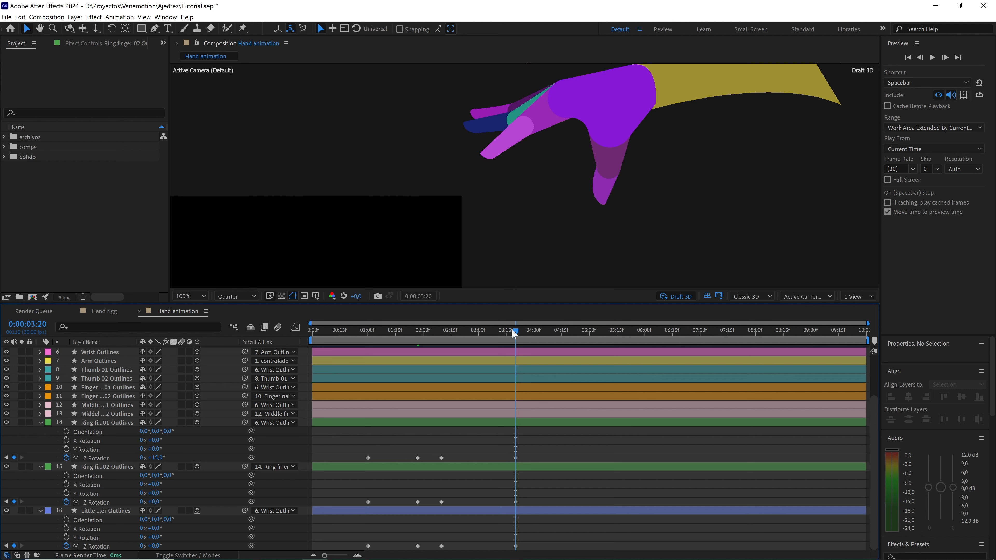
left_click_drag(514, 332, 473, 332)
scroll(493, 170, "down", 2)
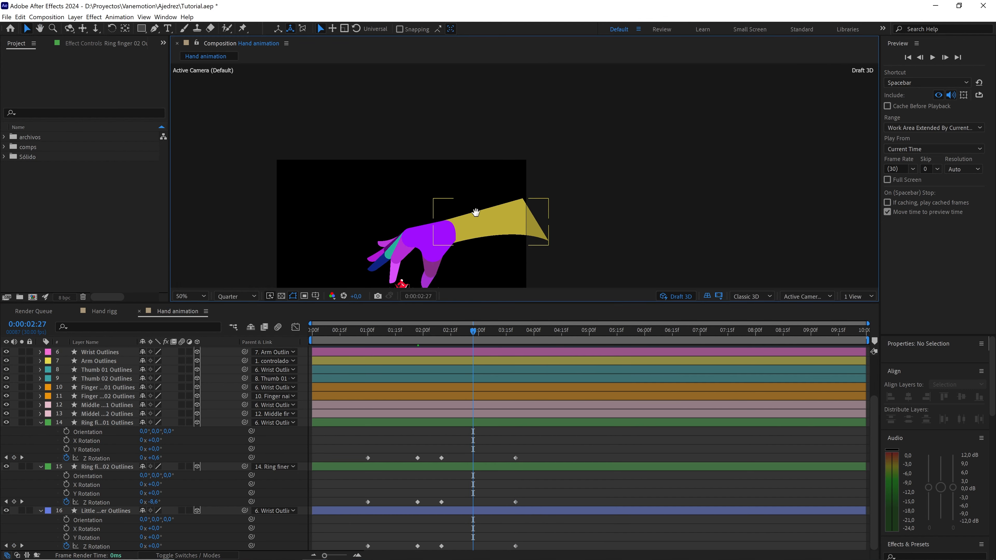
left_click_drag(476, 212, 481, 193)
mouse_move(453, 330)
left_mouse_down()
mouse_move(411, 336)
mouse_move(508, 340)
mouse_move(440, 343)
left_mouse_up()
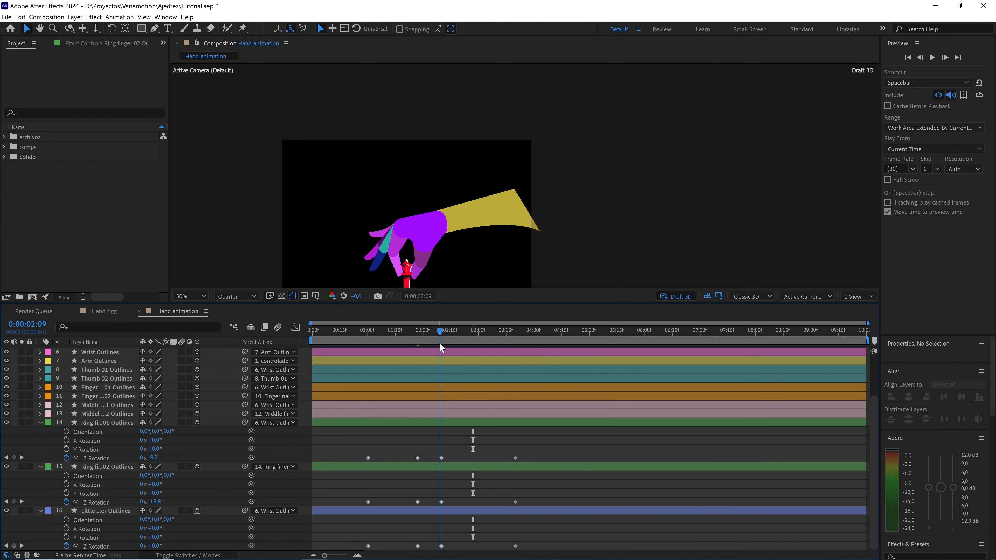
scroll(435, 247, "up", 4)
scroll(400, 249, "down", 2)
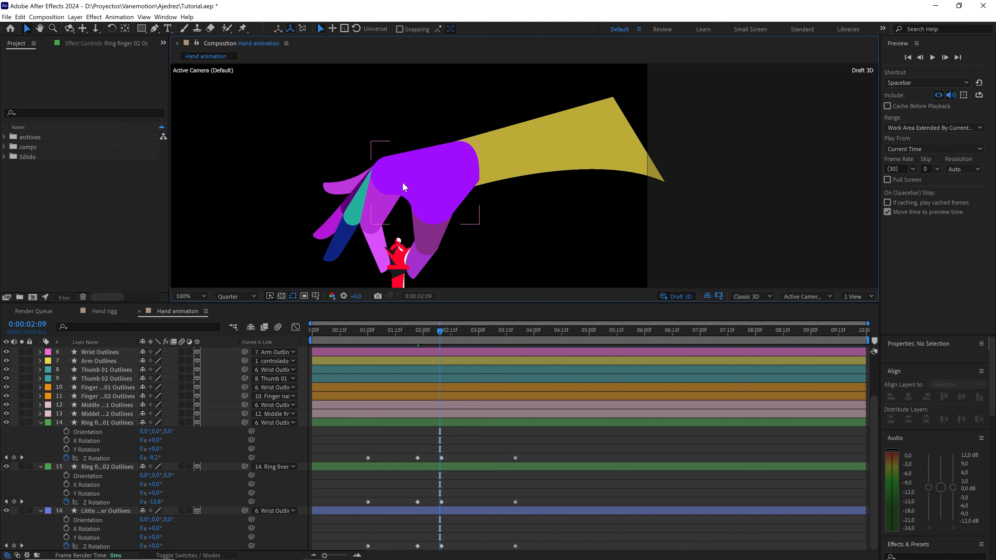
Collapse the ring finger layers and set the Little finger Outlines Z Rotation to -15° at 0:00:01:00
left_click(40, 422)
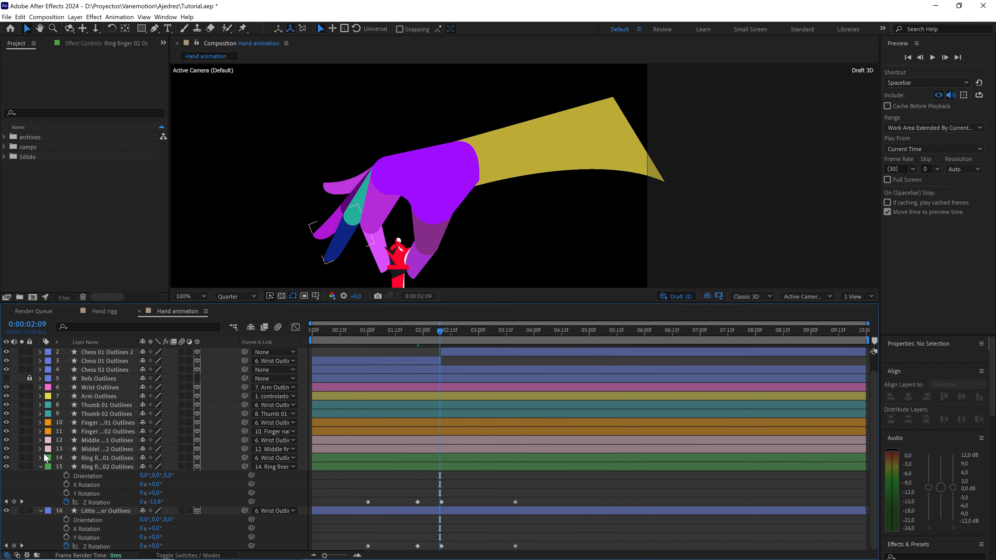
left_click(41, 467)
left_click_drag(385, 334, 369, 333)
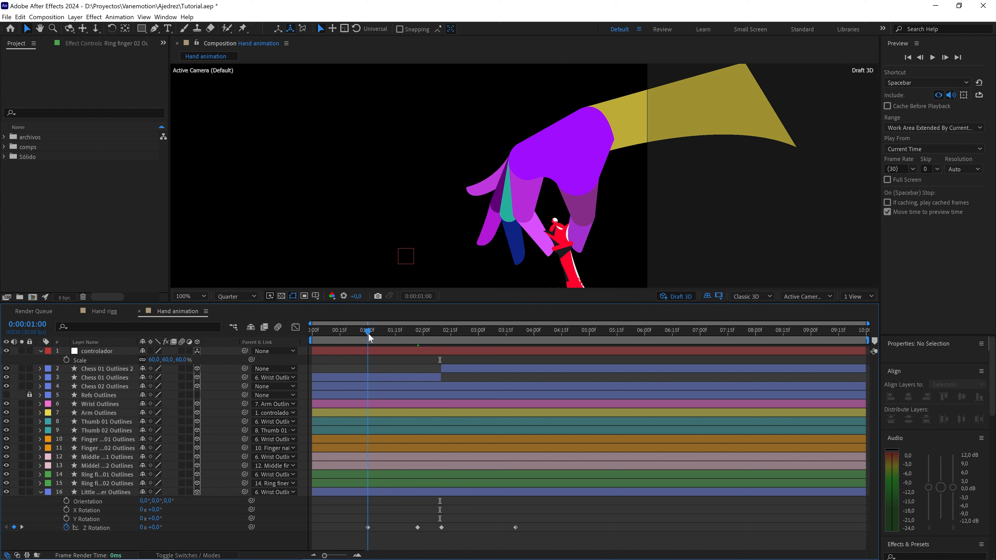
left_click_drag(156, 527, 156, 528)
left_click(155, 527)
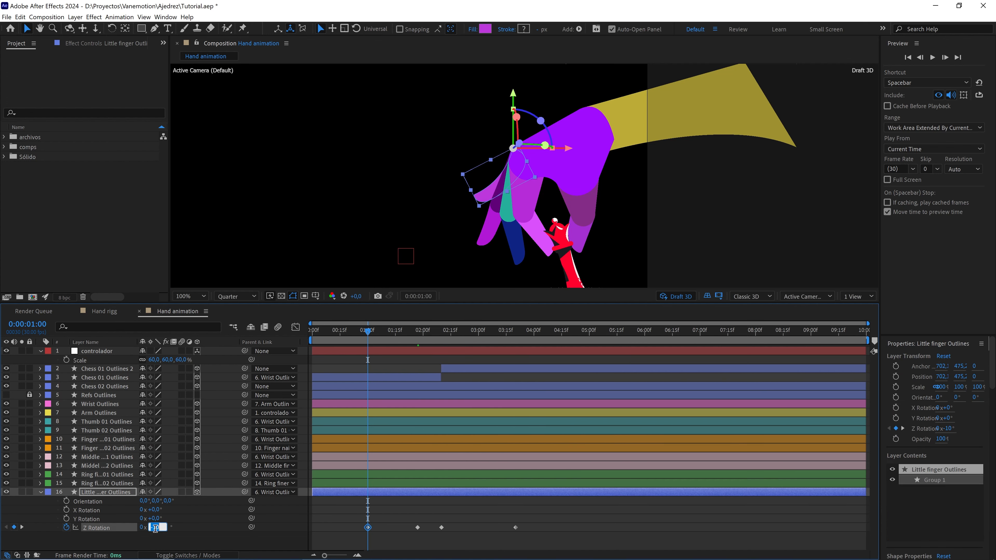
type("-15")
left_click(205, 530)
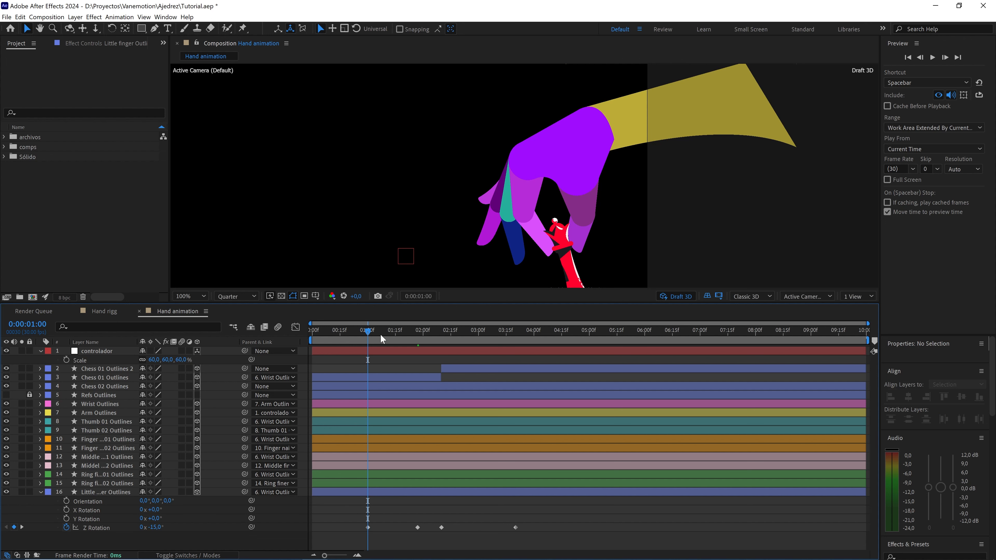
Set the Little finger Outlines Z Rotation to -10° at 0:00:02:10
left_click_drag(381, 334, 443, 333)
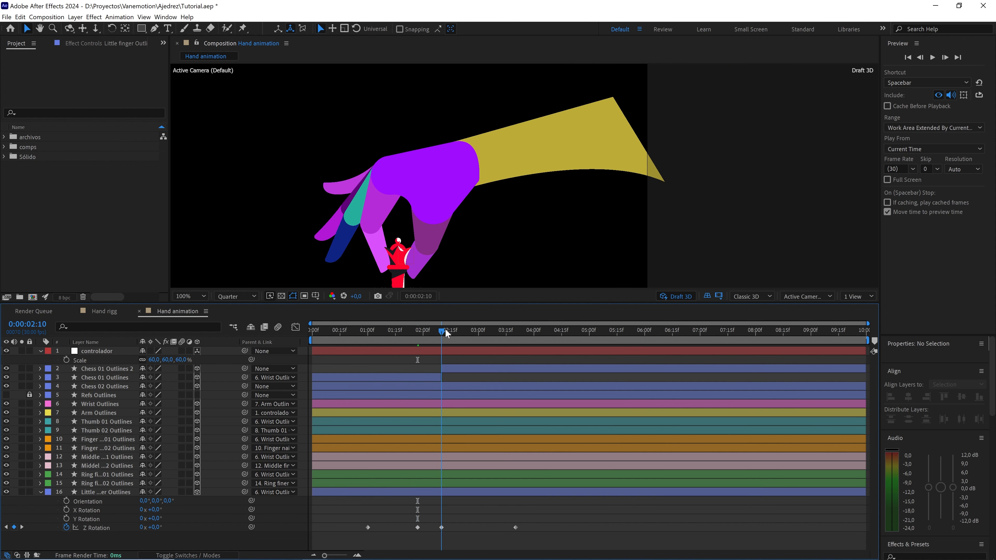
left_click(153, 527)
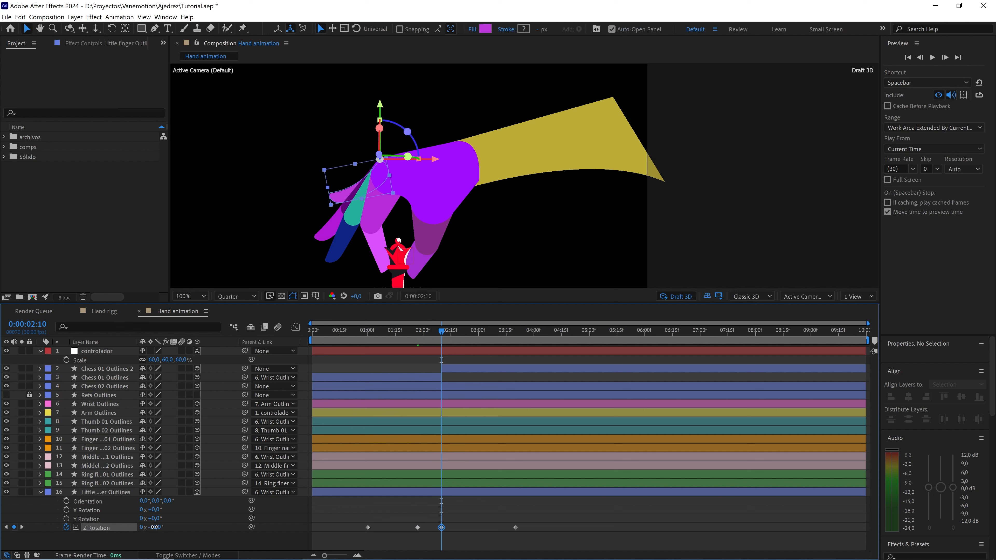
left_click(153, 527)
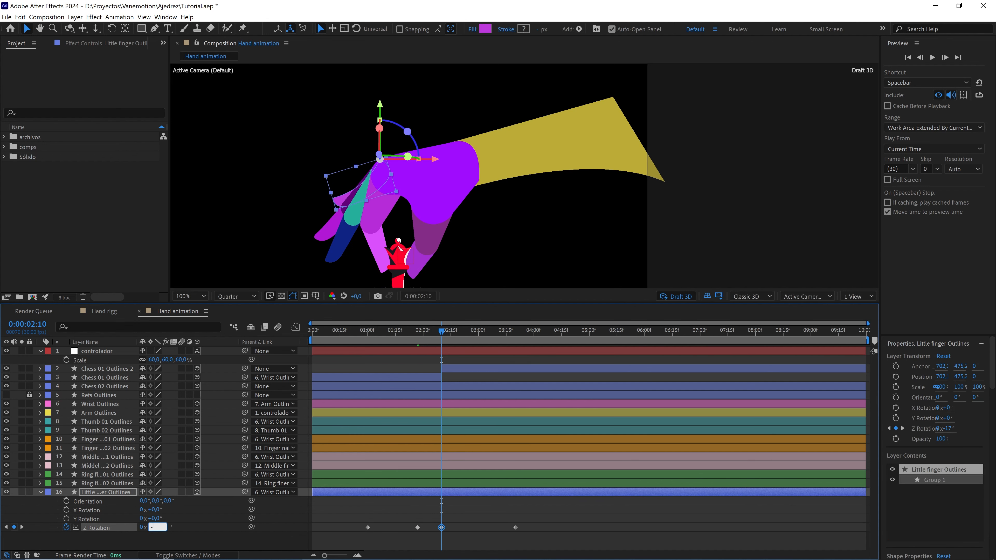
key("Return")
left_click(471, 510)
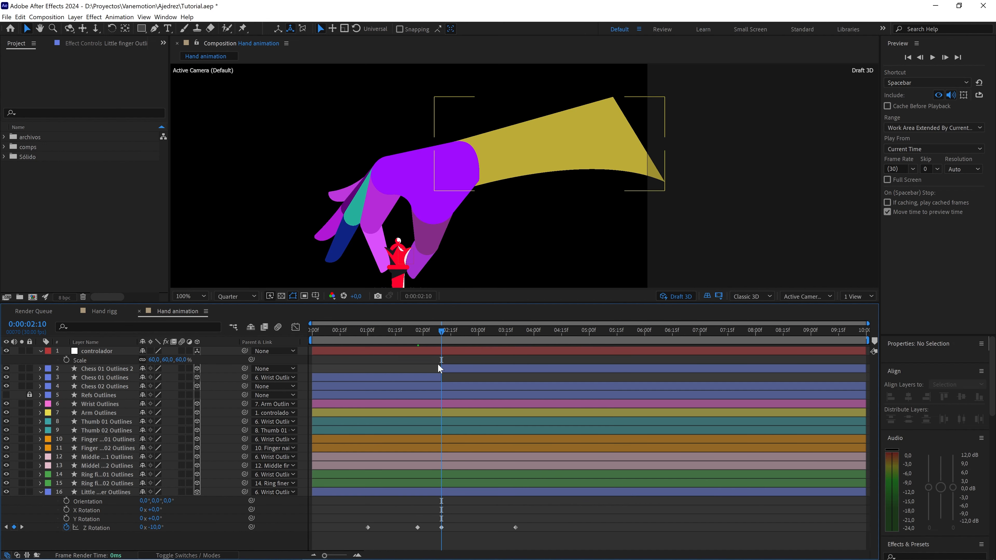
Set the Little finger Outlines Z Rotation to 10° at 0:00:03:20 and collapse the layer
left_click_drag(452, 336, 503, 335)
left_click(513, 336)
scroll(568, 164, "down", 2)
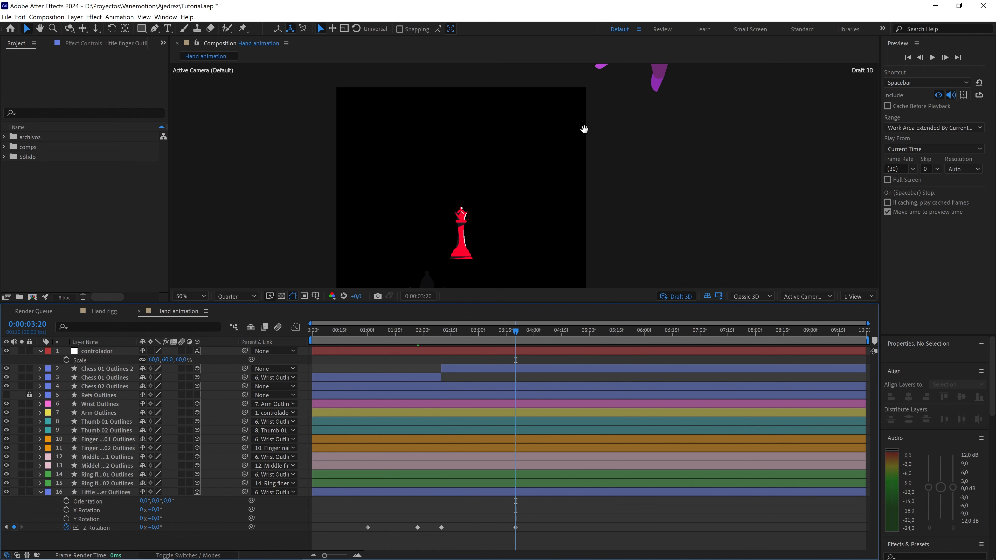
scroll(556, 199, "up", 2)
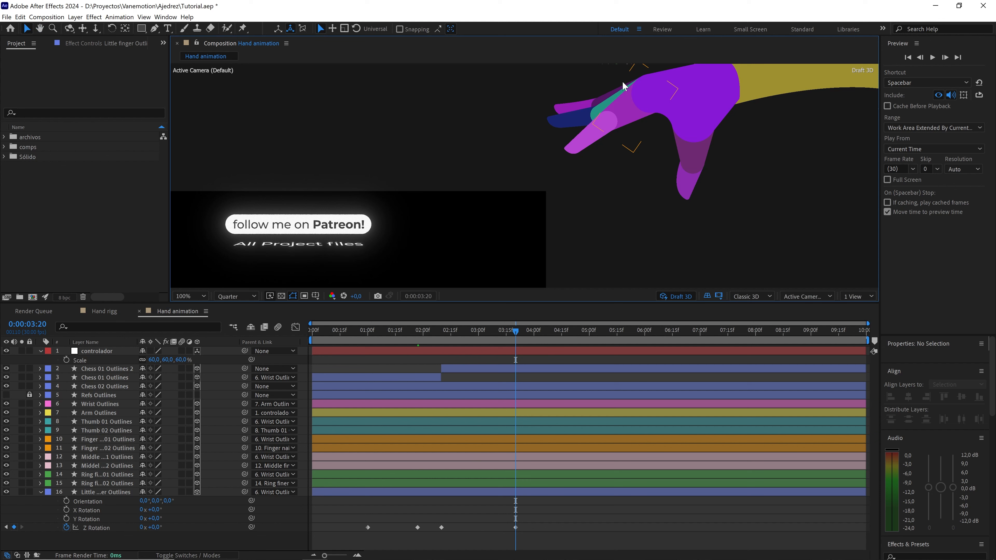
left_click(156, 527)
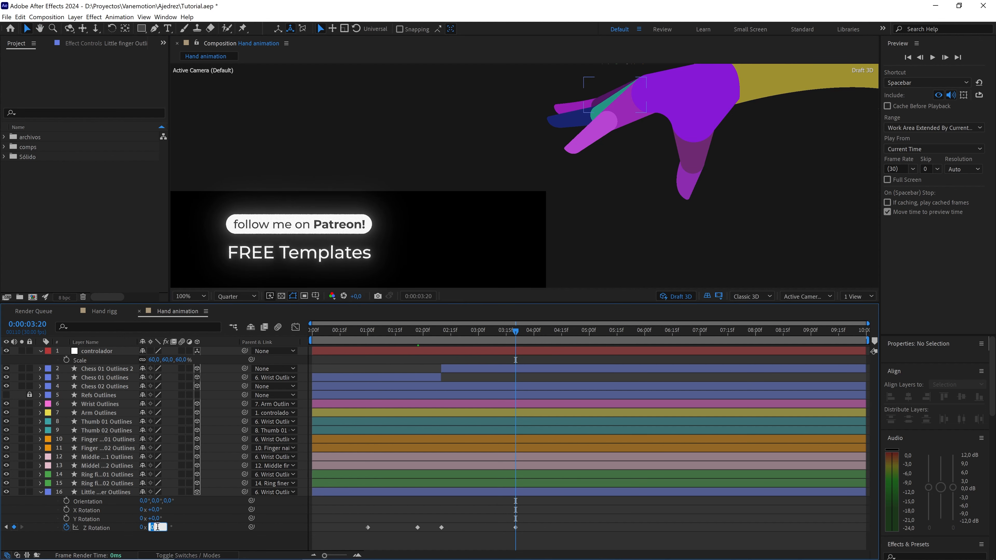
type("10")
key("Return")
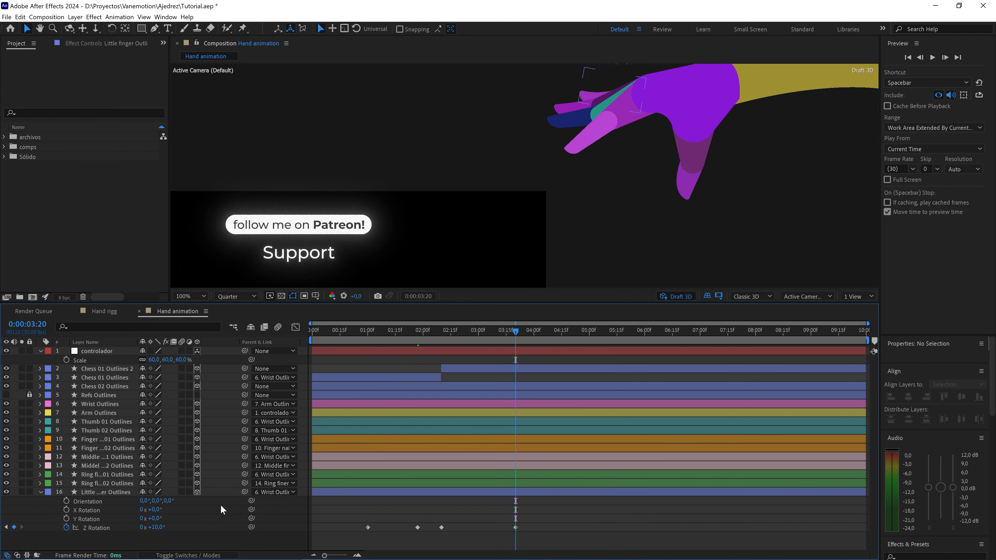
left_click(39, 492)
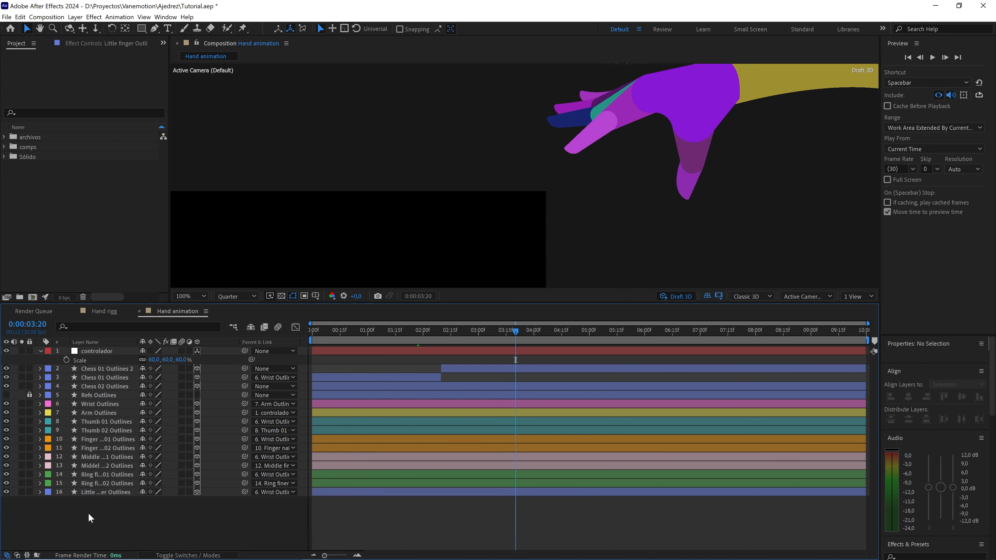
Apply Easy Ease to all Z Rotation keyframes of the middle, ring and little finger layers
left_click_drag(112, 523, 82, 457)
key("r")
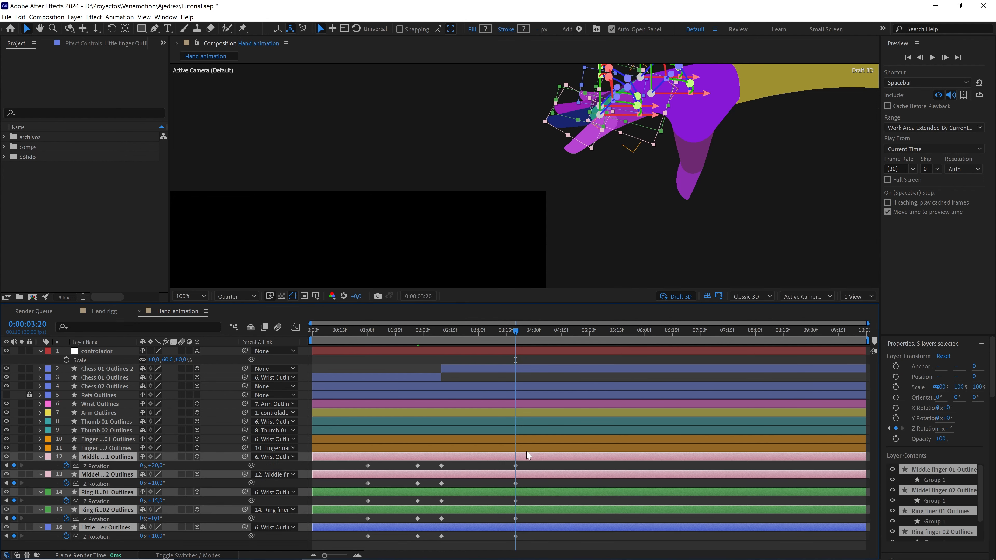
left_click_drag(528, 465, 342, 542)
key("F9")
Fit the composition in the viewer and preview the eased finger animation from the start
scroll(497, 204, "down", 1)
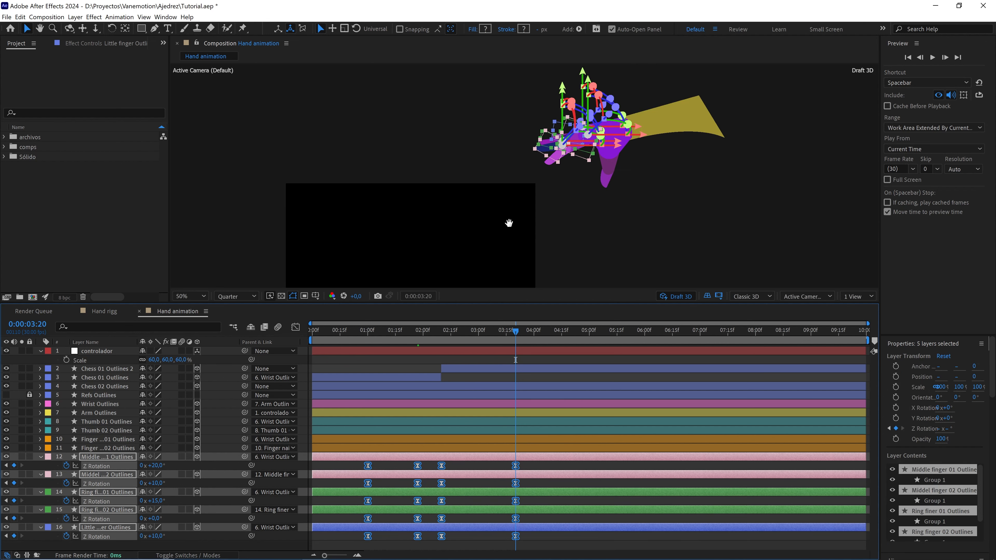
left_click_drag(509, 223, 524, 158)
left_click_drag(415, 333, 291, 341)
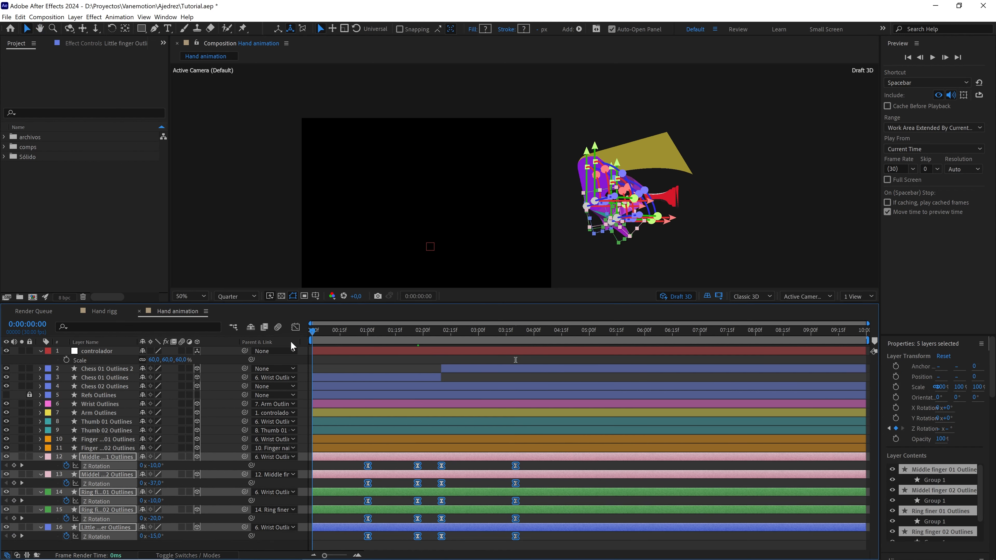
left_click(183, 299)
left_click(188, 305)
left_click(330, 361)
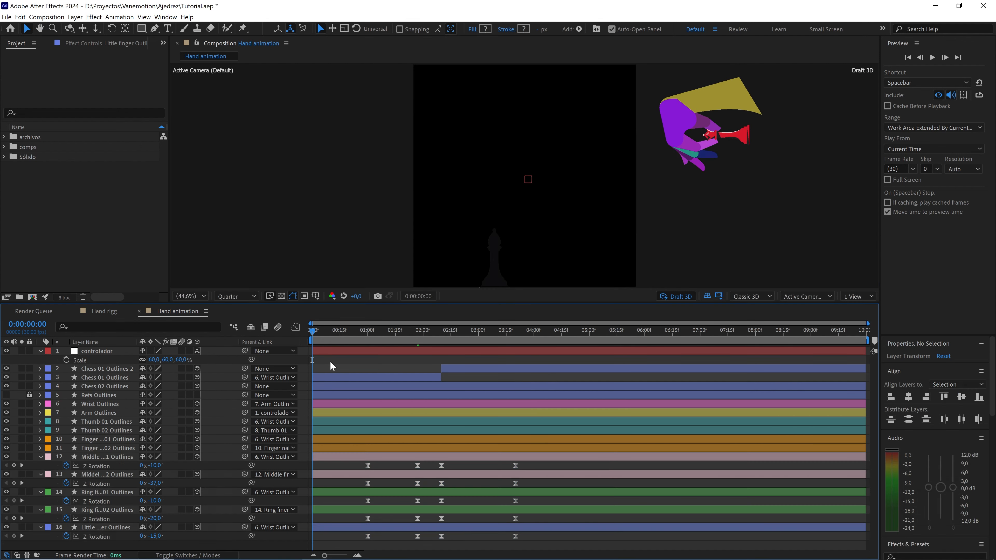
key("space")
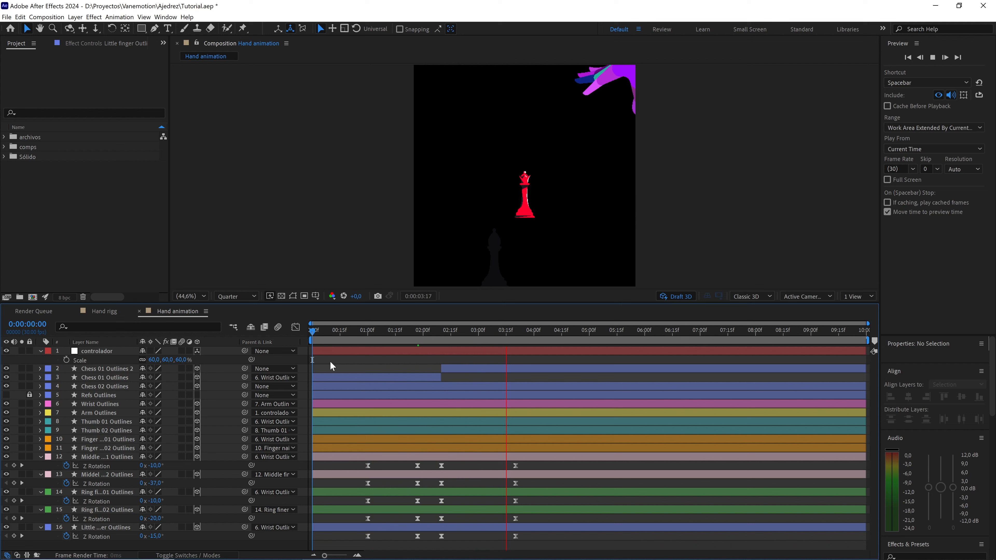
key("space")
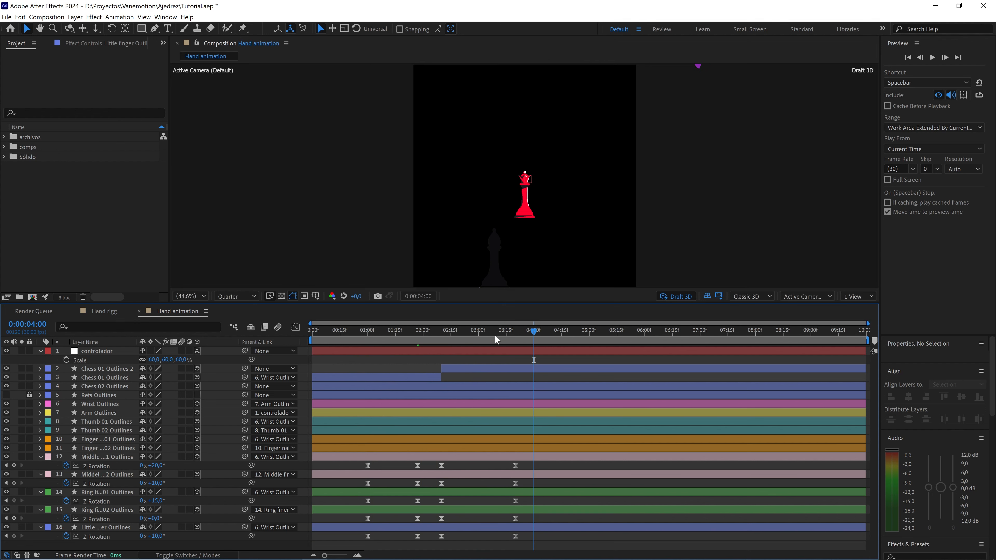
Go to 0:00:01:25, turn off Draft 3D and make the timeline area taller
left_click_drag(532, 330, 413, 323)
key("period")
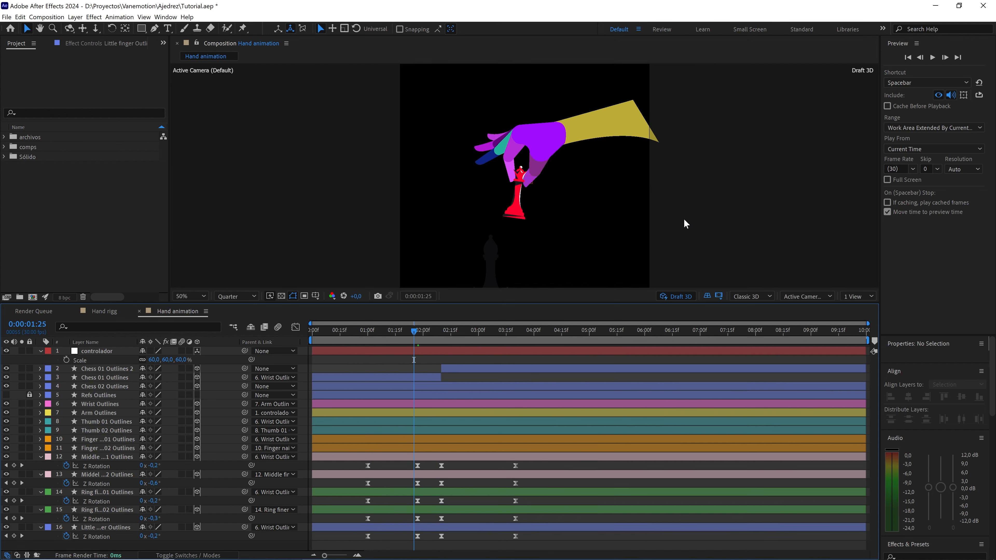
left_click(683, 296)
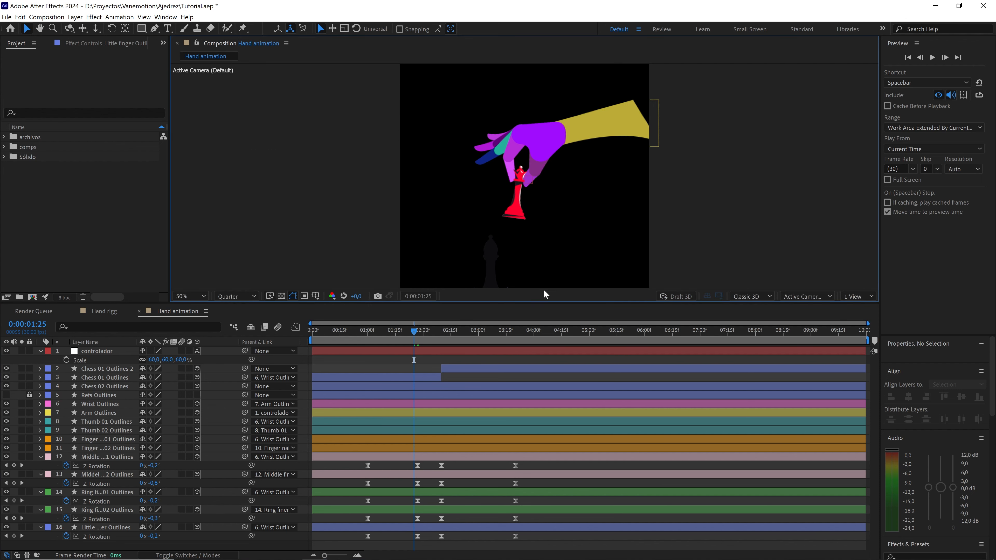
left_click_drag(474, 303, 473, 240)
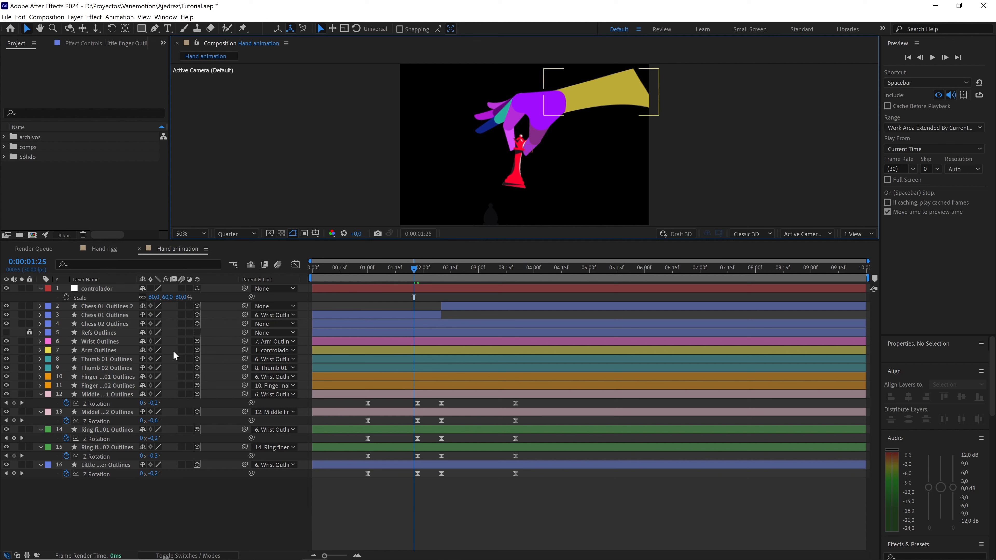
Delay all Z Rotation keyframes of Middel finger 02, Ring finger 02 and Little finger by two frames, starting them at 0:00:01:02
left_click(120, 412)
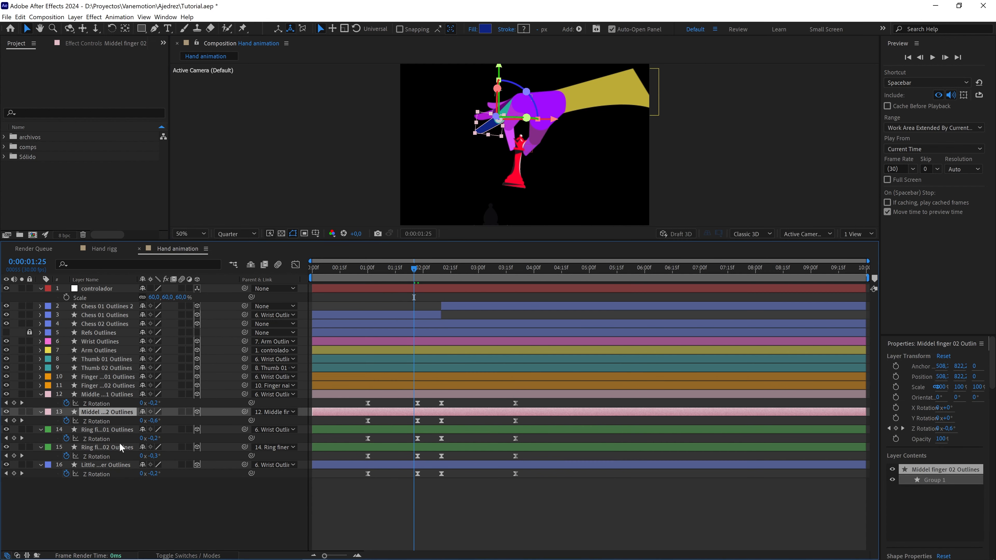
left_click(110, 448, "ctrl")
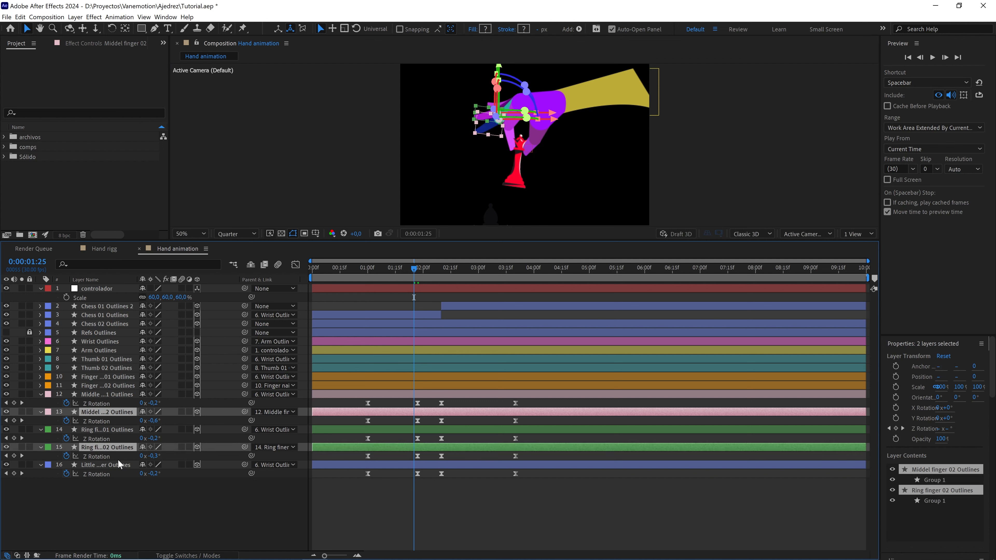
left_click(105, 465, "ctrl")
left_click_drag(394, 270, 376, 273)
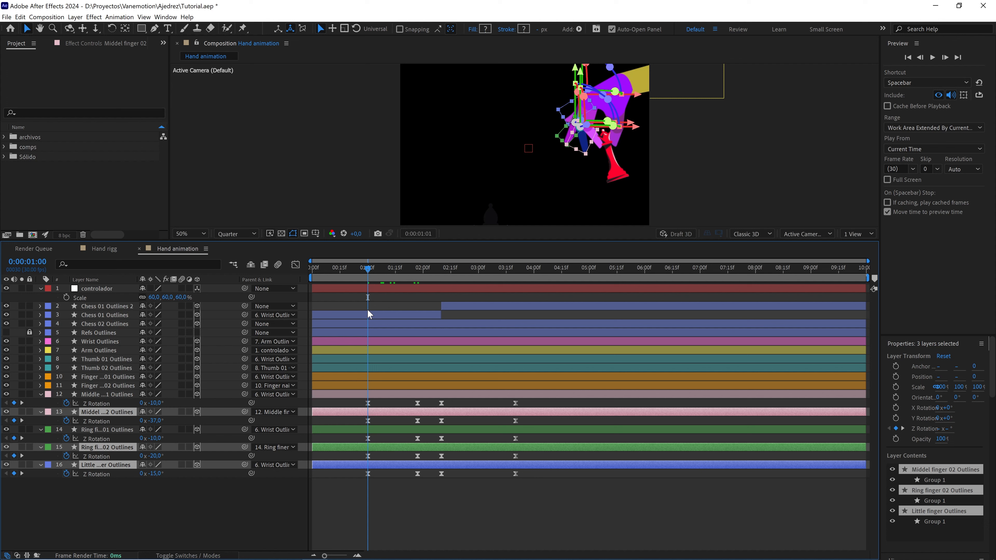
key("Page_Down")
key("Page_Down")
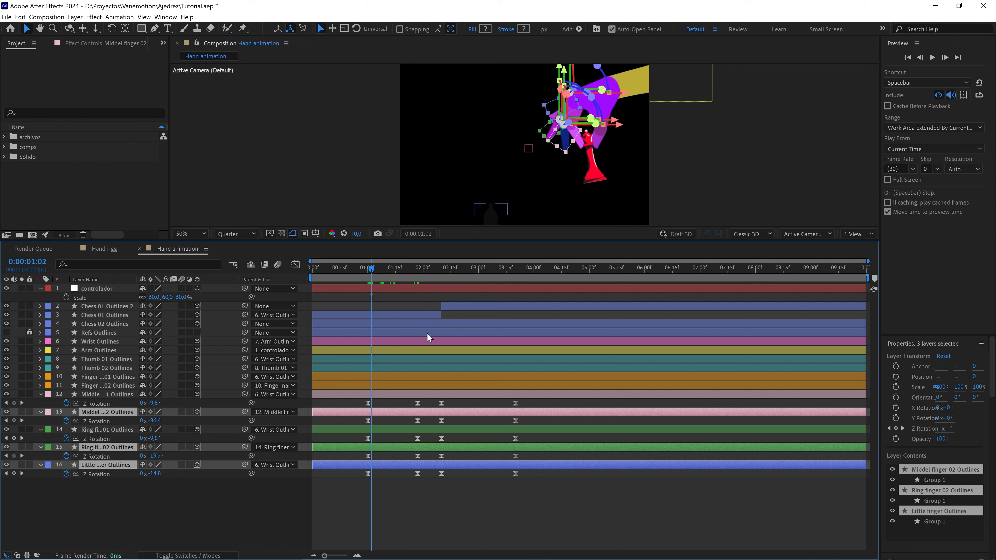
left_click_drag(530, 421, 354, 424)
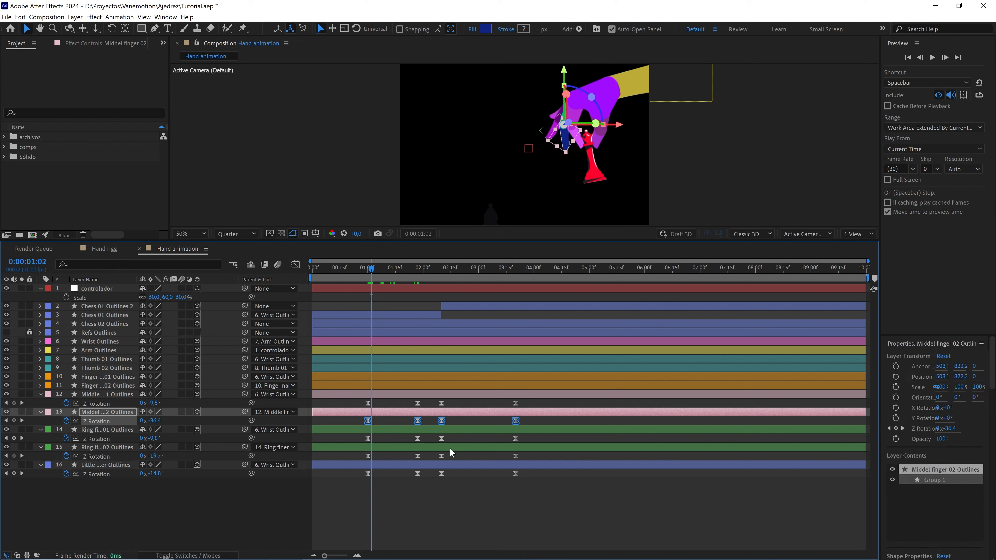
left_click_drag(527, 453, 353, 458)
left_click_drag(547, 502, 355, 474)
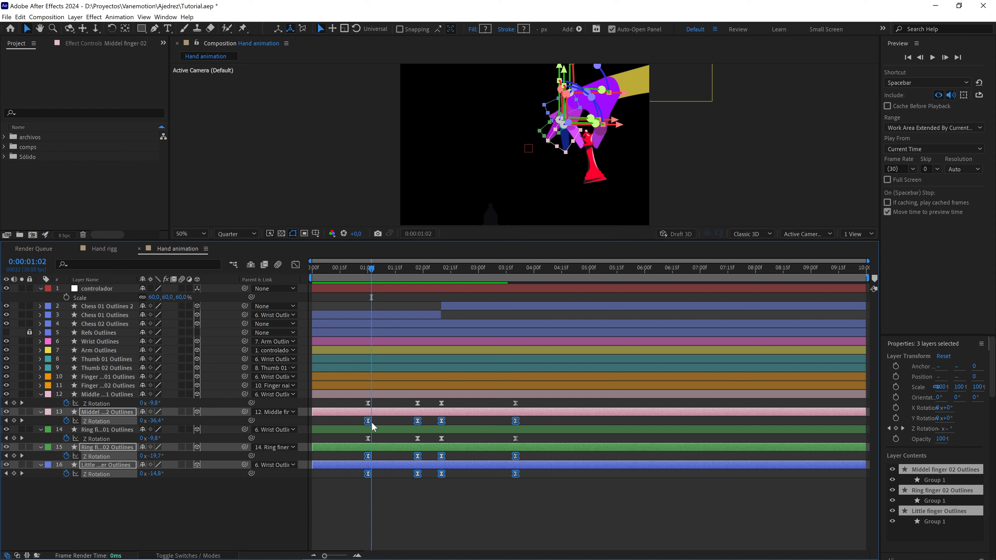
left_click_drag(370, 421, 375, 416)
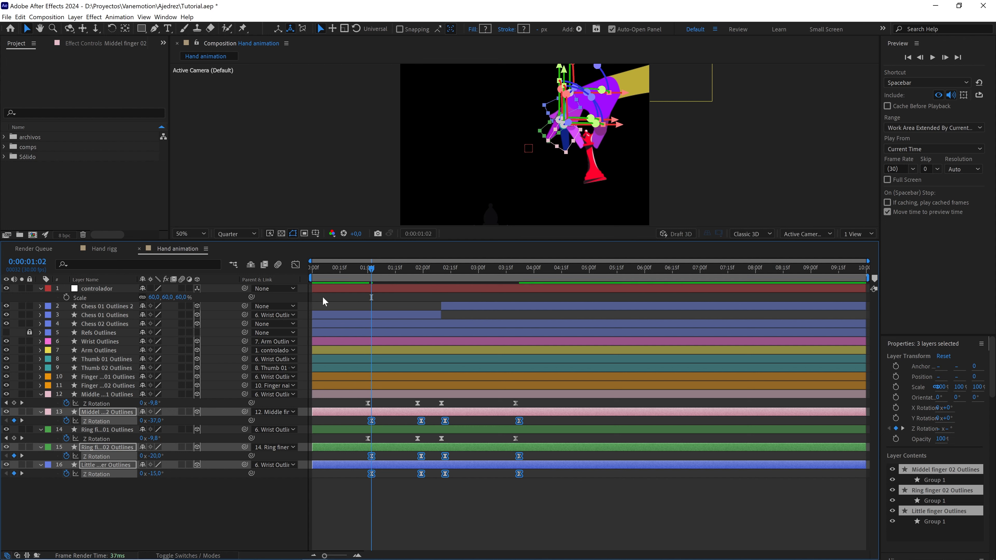
Make the viewer taller, fit the composition in it and preview the offset finger motion from the start
left_click_drag(219, 240, 218, 266)
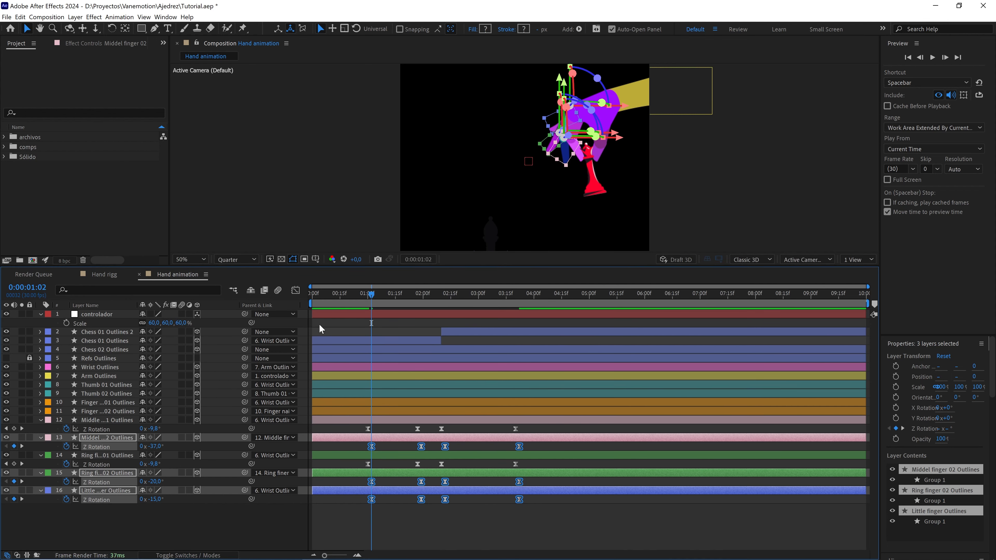
left_click(320, 324)
left_click_drag(353, 296, 271, 289)
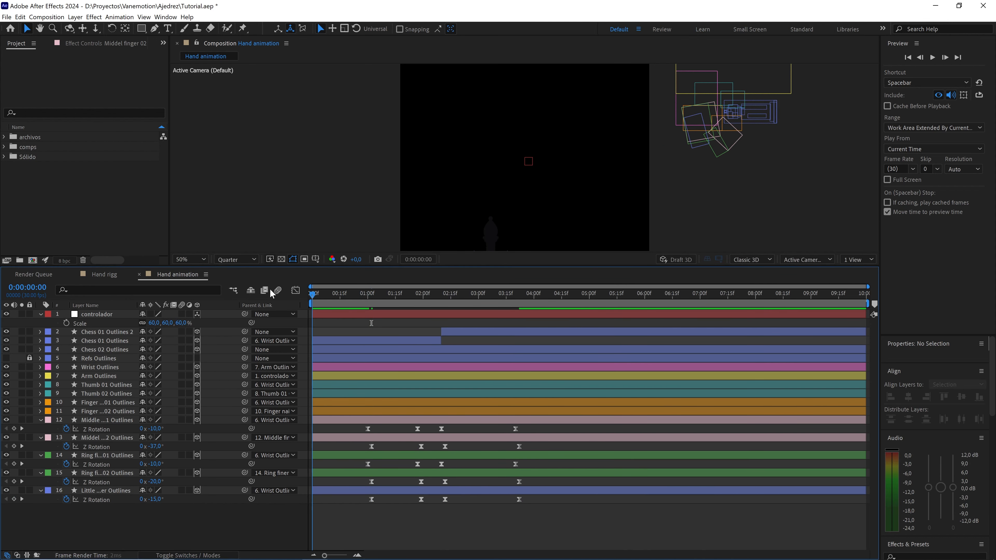
left_click(192, 257)
left_click(191, 267)
key("space")
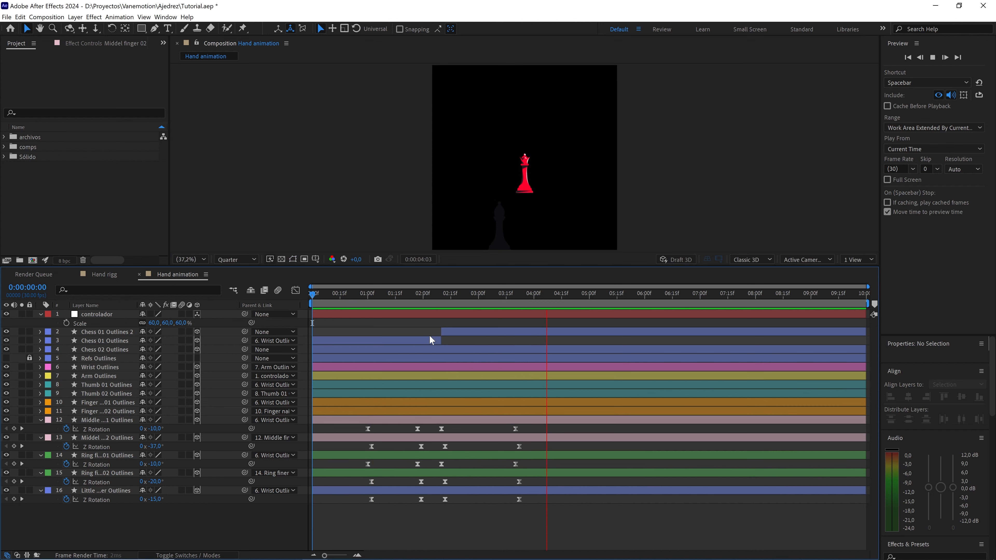
left_click_drag(390, 295, 309, 301)
key("space")
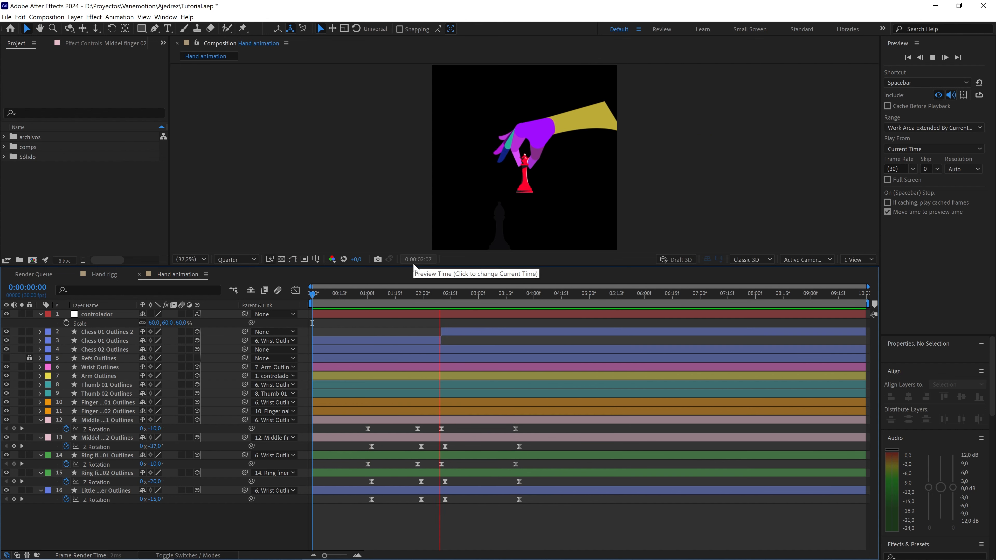
key("space")
Curve the exit part of the Arm Outlines motion path by pulling a handle from its last point with the Pen tool
left_click_drag(493, 296, 473, 292)
left_click(611, 117)
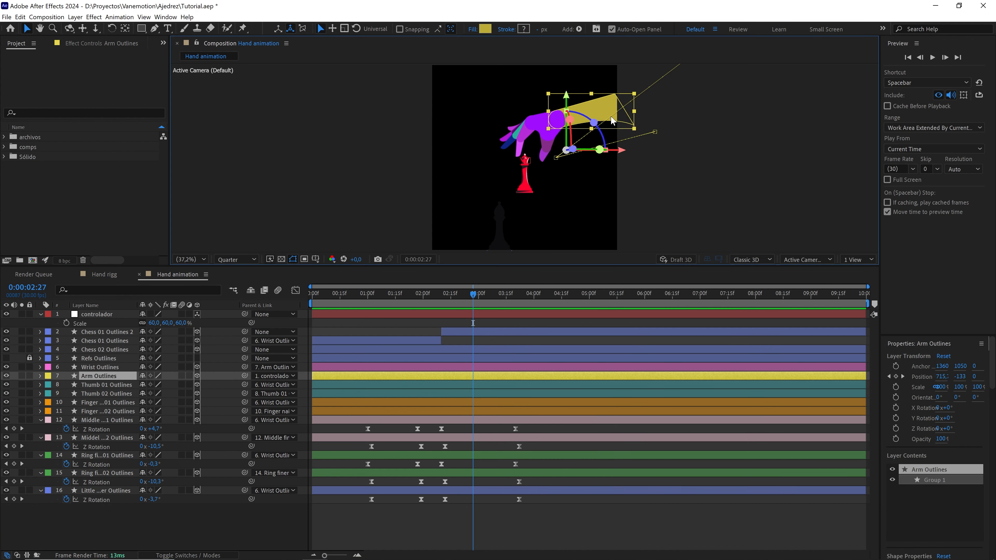
left_click_drag(609, 161, 521, 199)
left_click(154, 28)
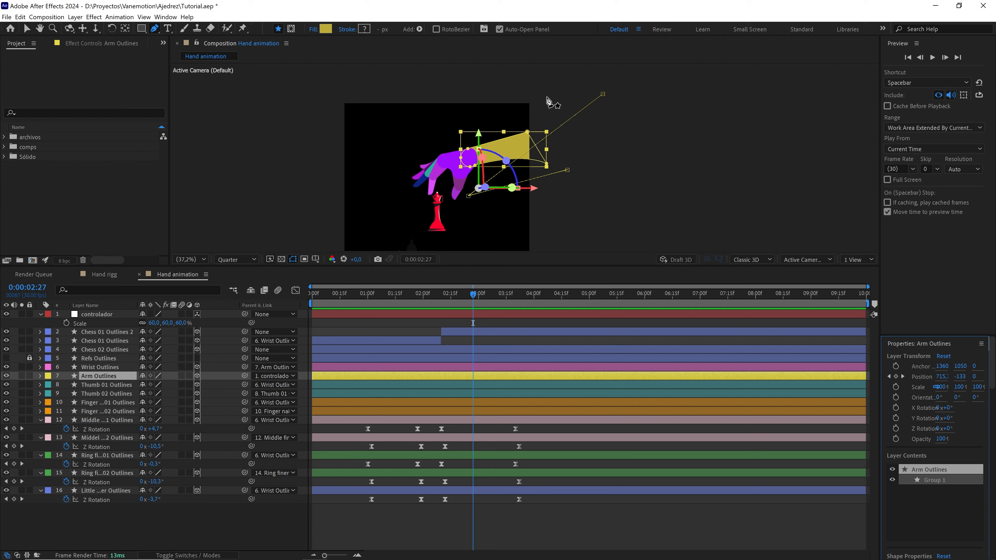
left_click_drag(606, 99, 533, 99)
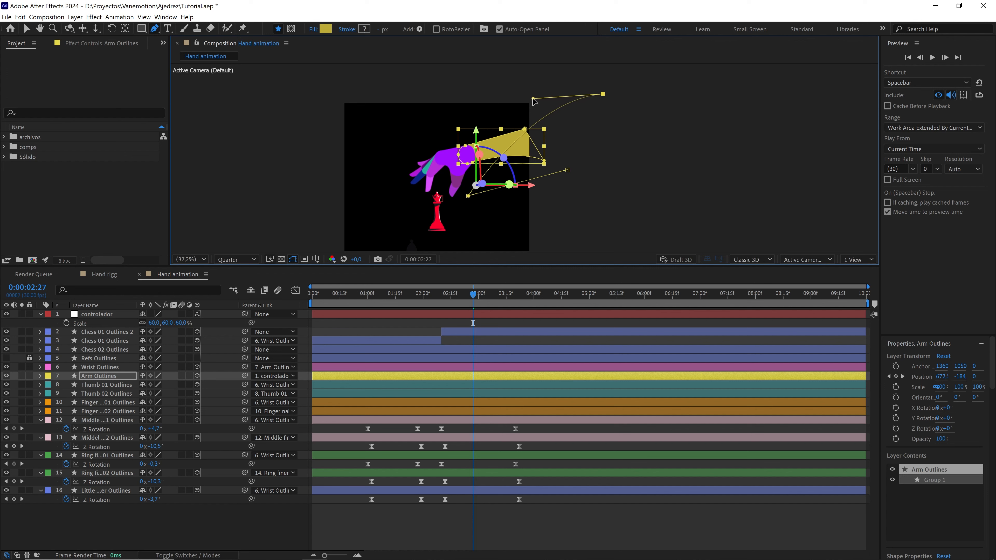
Preview the arm's curved exit, including a full playback from 0:00:00:00
left_click_drag(472, 295, 397, 293)
key("space")
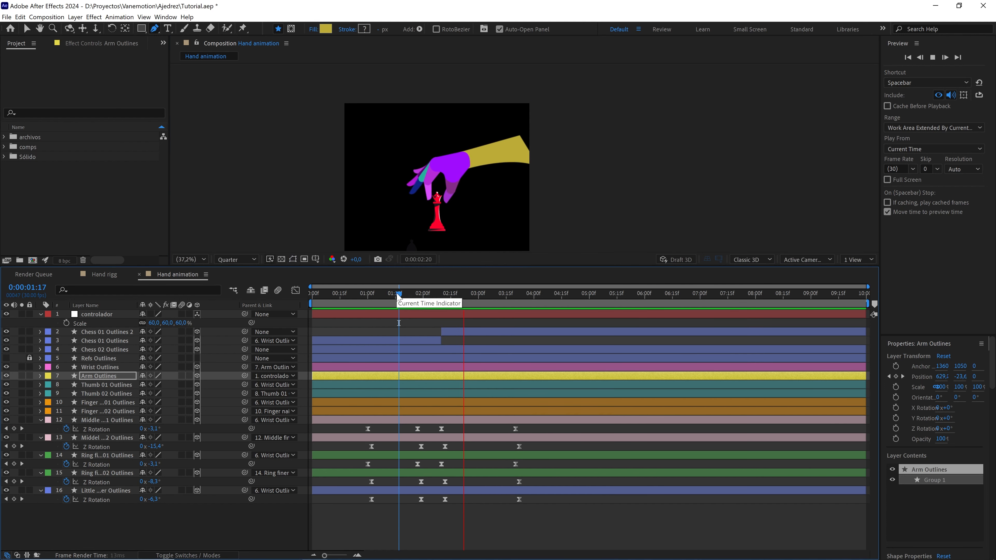
left_click_drag(441, 290, 317, 301)
scroll(473, 222, "up", 1)
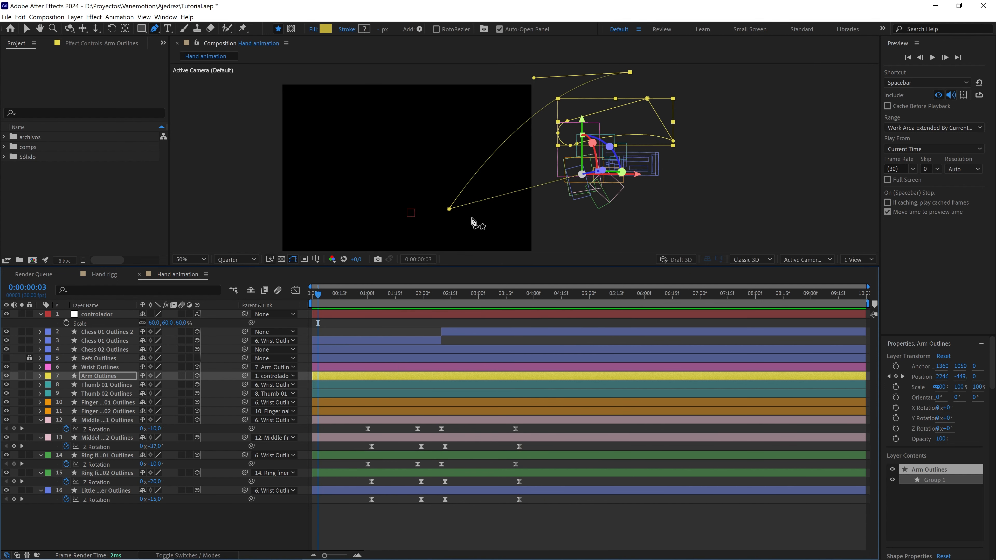
key("Home")
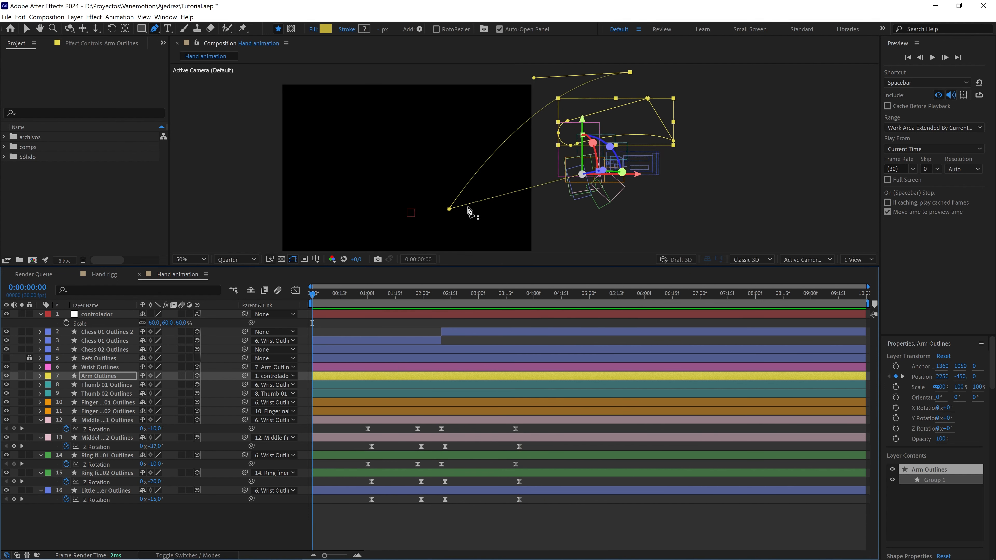
key("space")
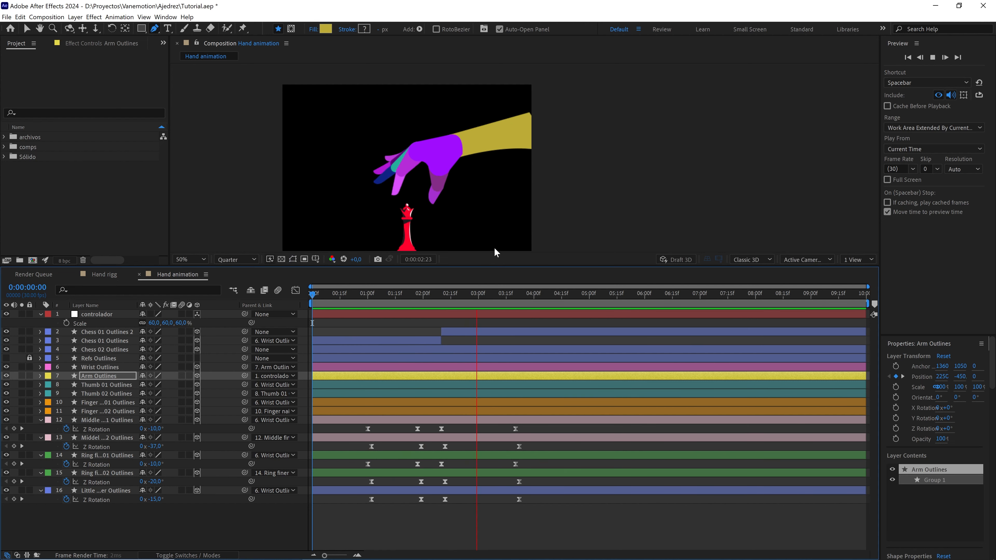
key("space")
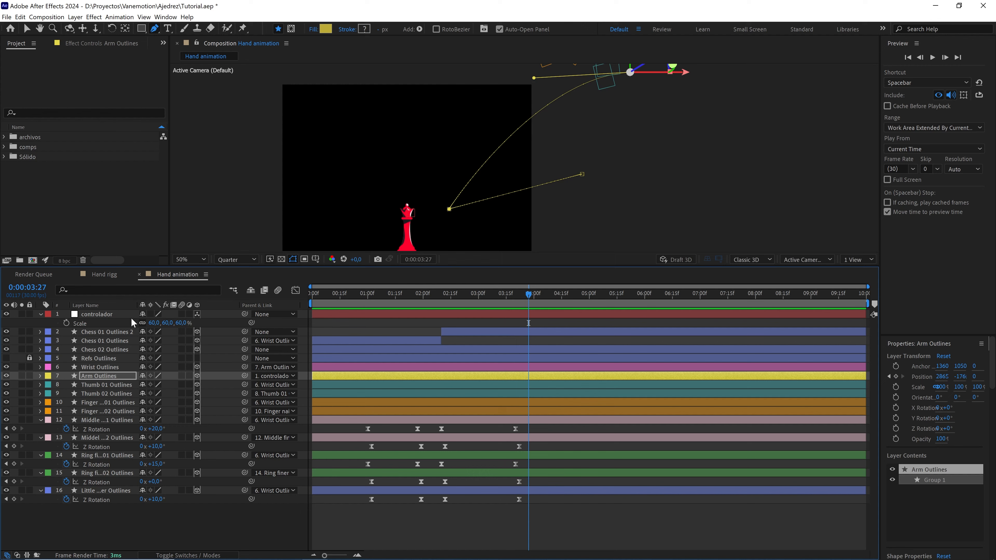
Collapse the open properties of all layers and clear the selection
key("ctrl+a")
left_click(40, 315)
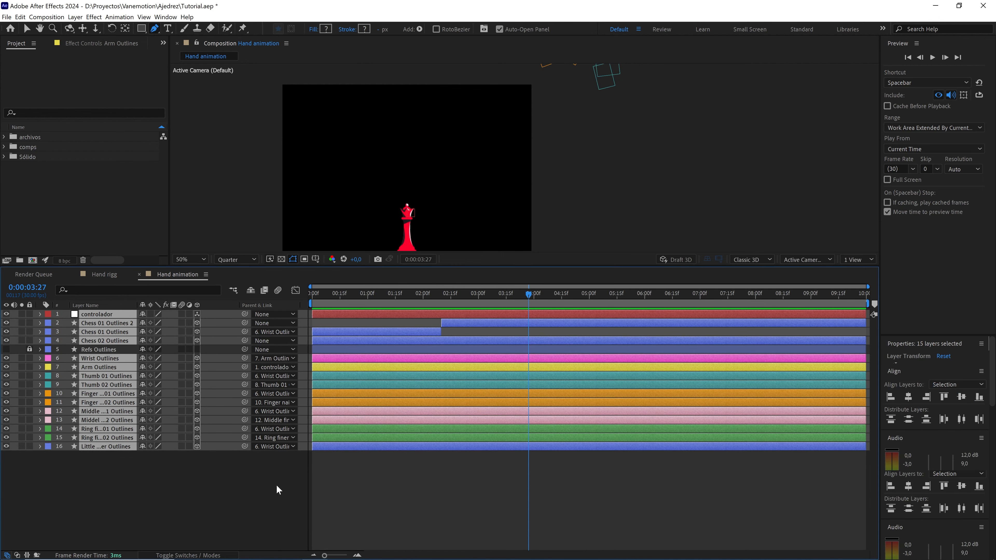
left_click(276, 485)
Return to 0:00:00:00 and fit the composition in the viewer
left_click(326, 295)
key("Home")
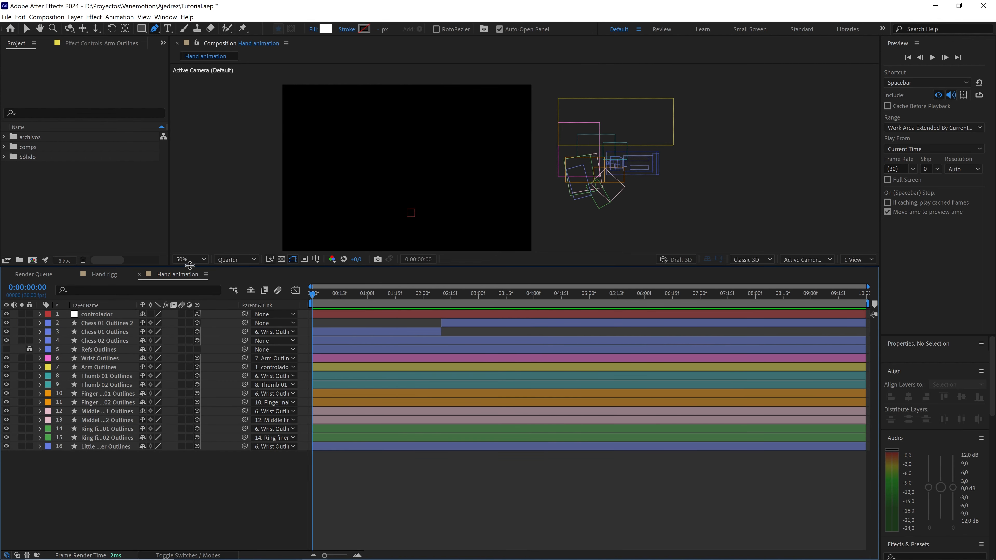
left_click(191, 260)
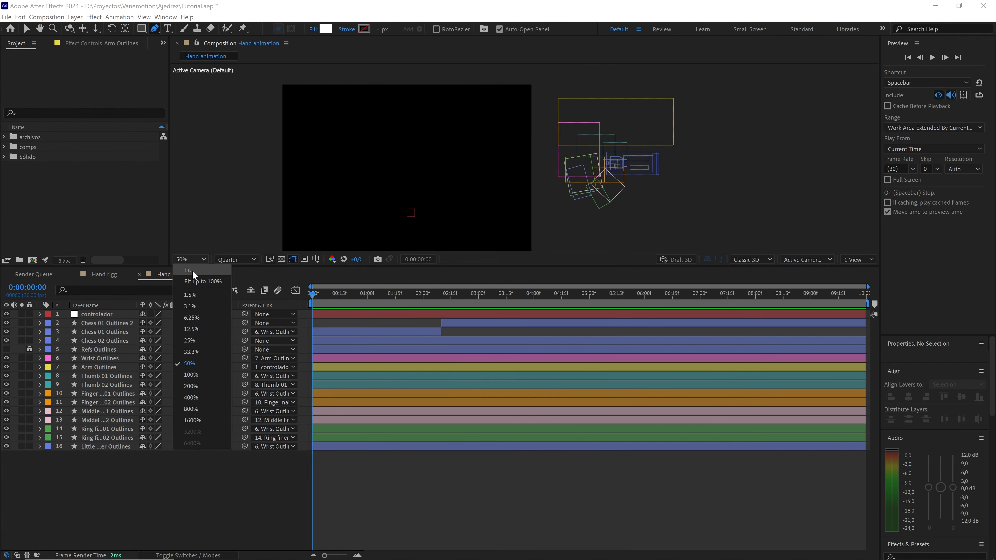
Fit the composition in the viewer and move the current time to 0:00:02:25
left_click(192, 270)
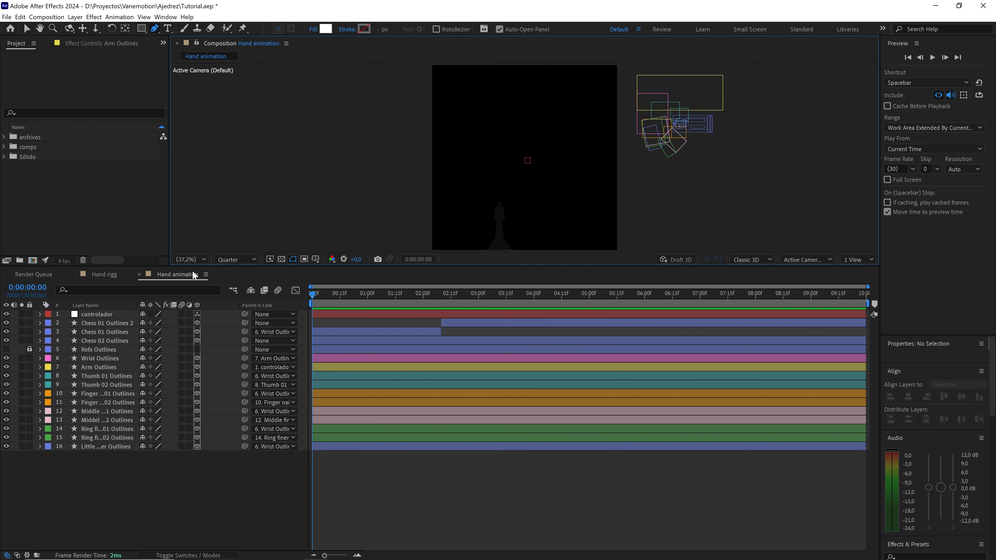
left_click(107, 205)
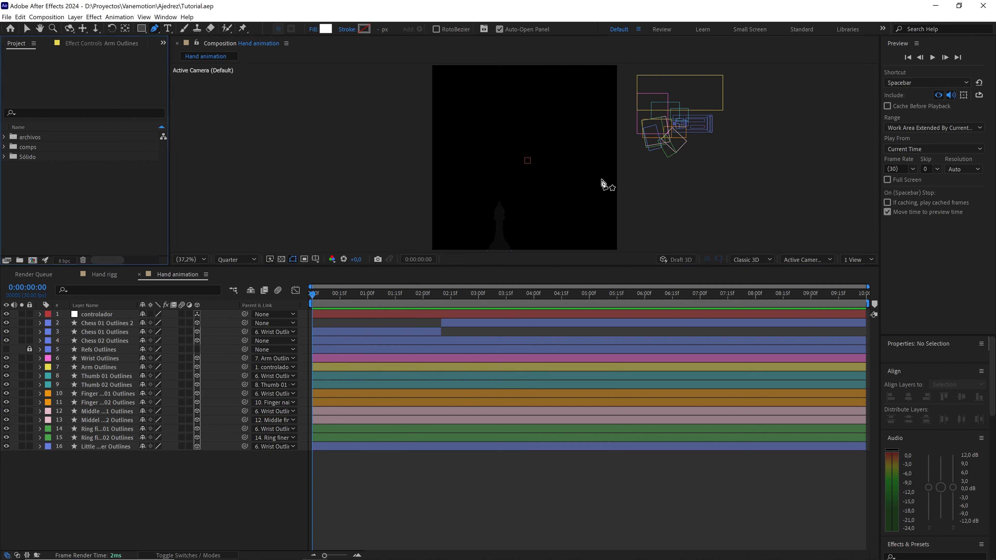
left_click_drag(453, 296, 470, 295)
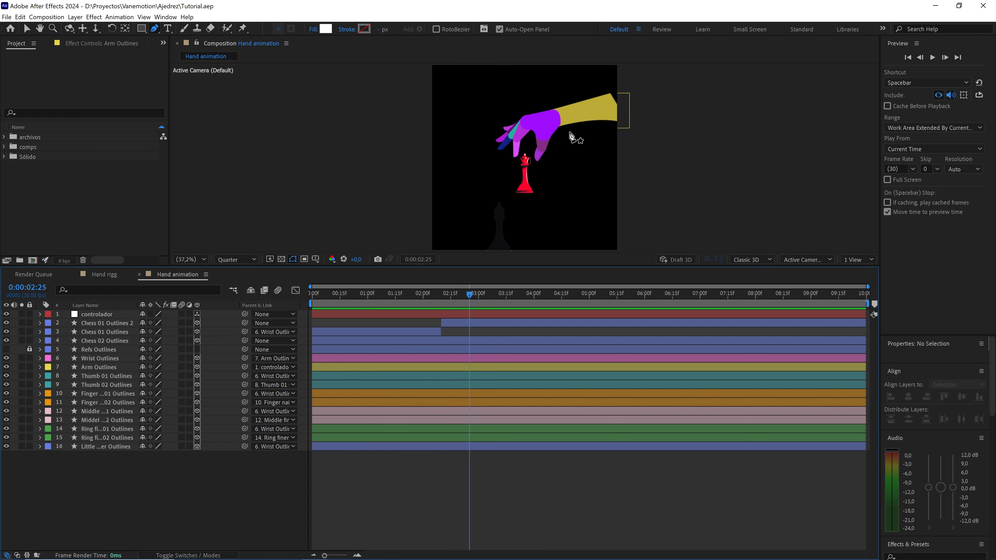
Create a 3000 x 10000 px solid named floor in deep red 5C1417 and place it beneath all other layers
right_click(149, 468)
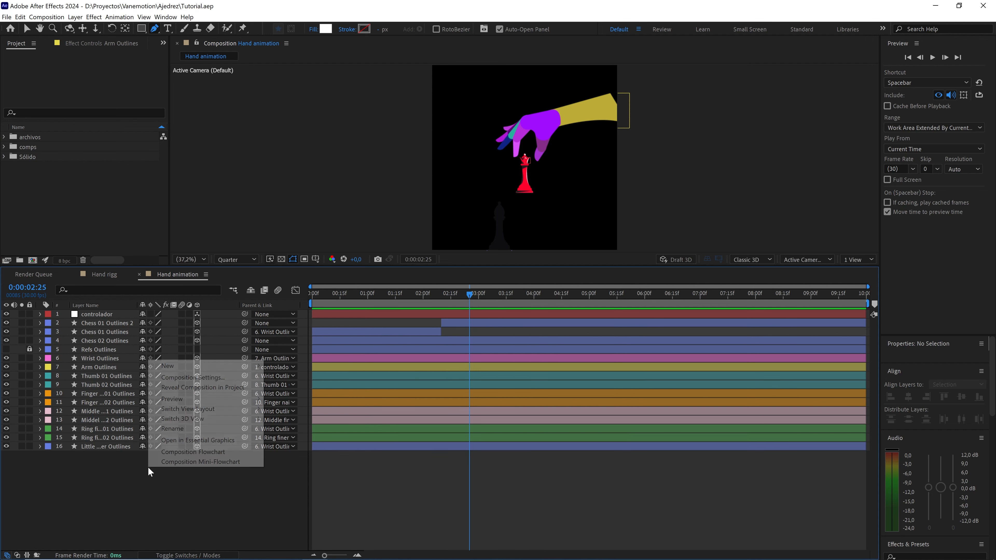
mouse_move(177, 366)
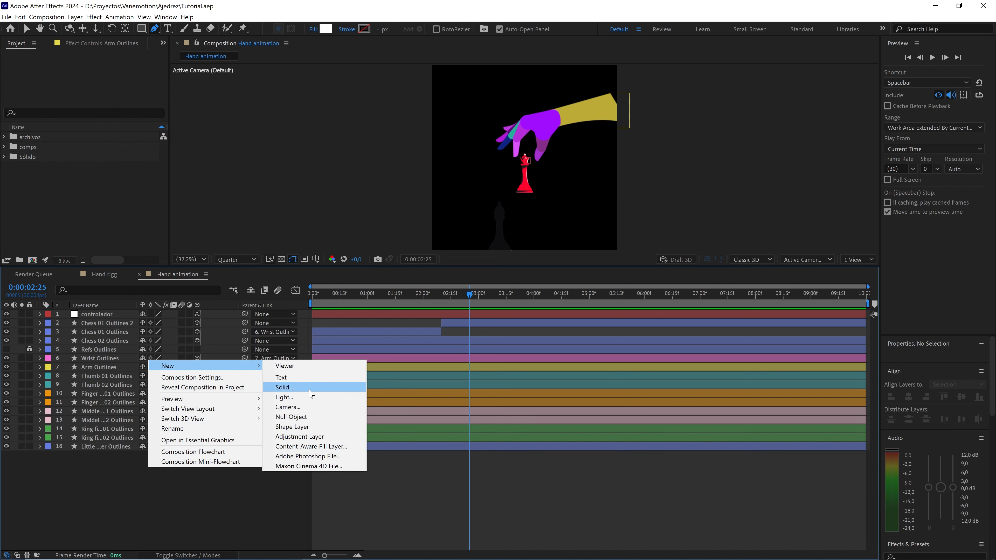
left_click(298, 386)
left_click(263, 130)
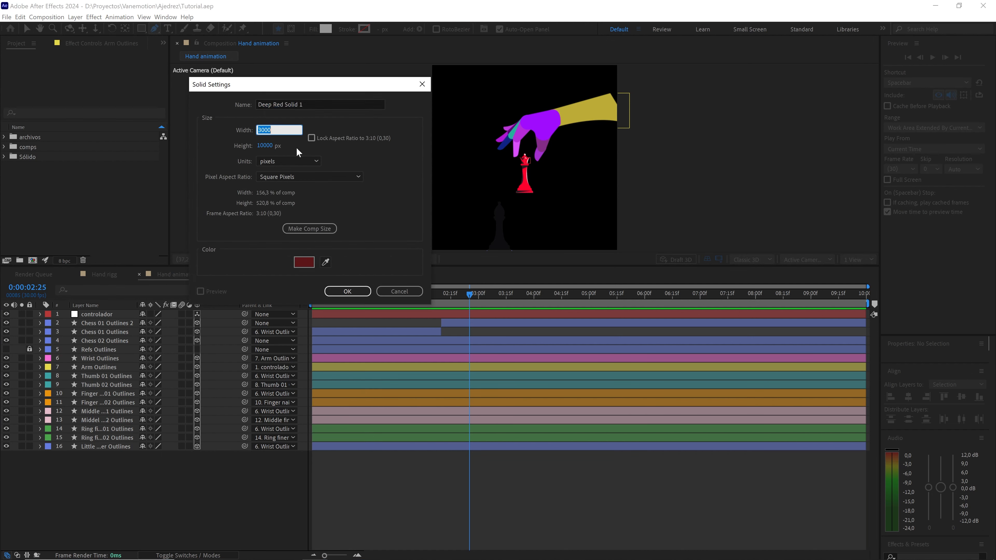
left_click(267, 145)
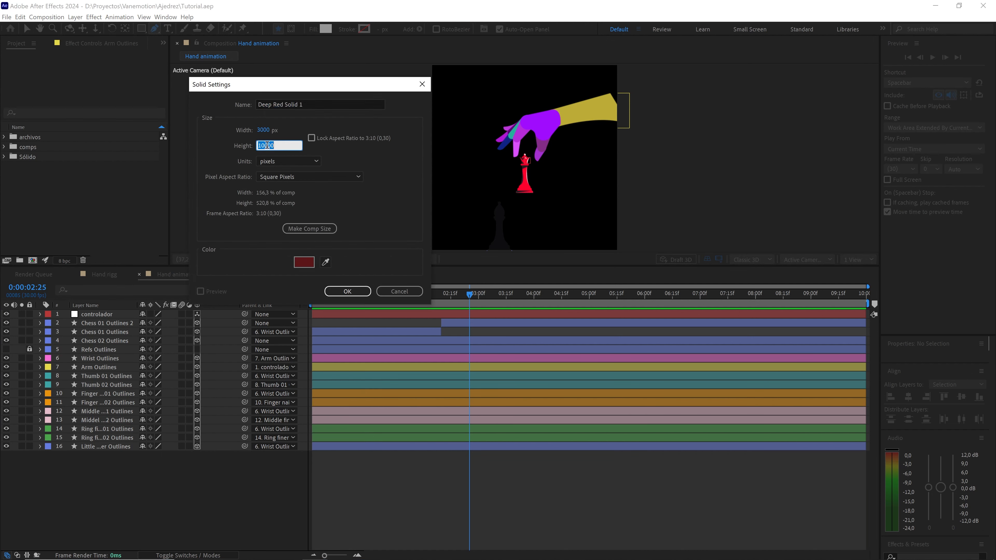
left_click(324, 105)
type("floor")
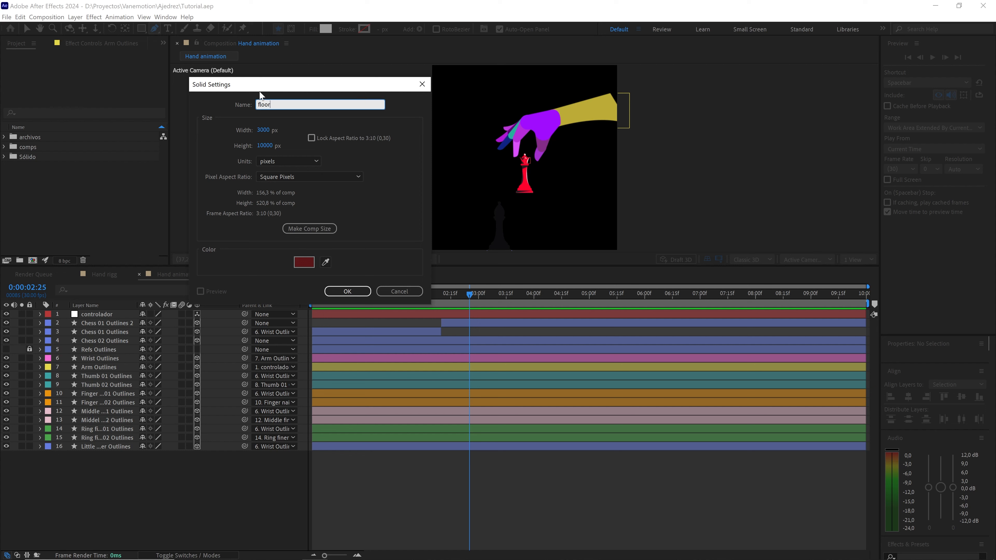
left_click(304, 262)
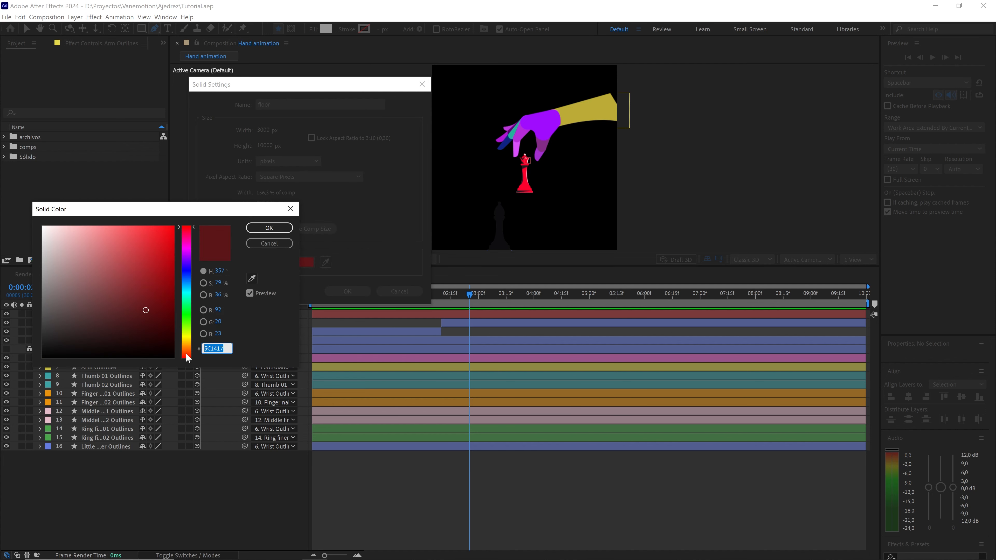
left_click(269, 228)
left_click(340, 290)
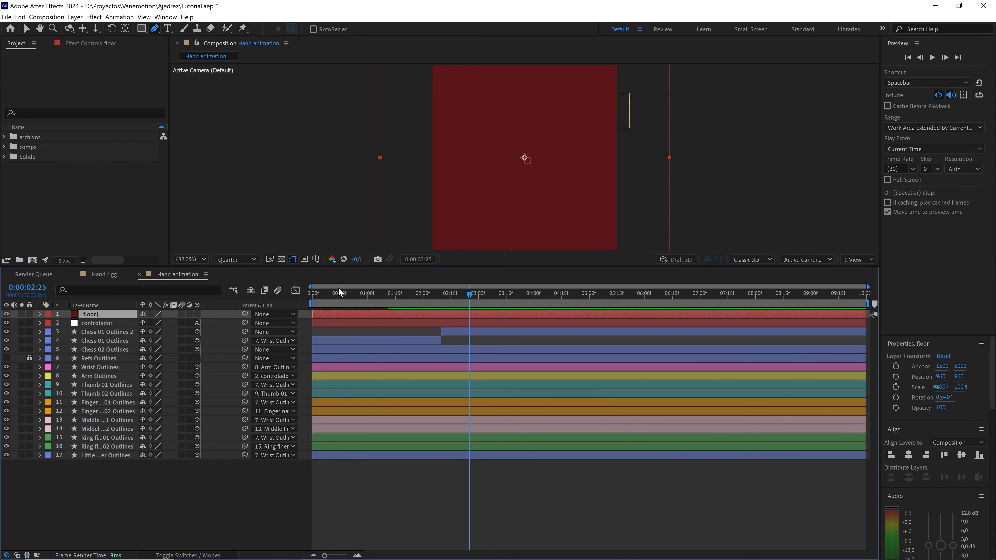
left_click_drag(103, 311, 123, 467)
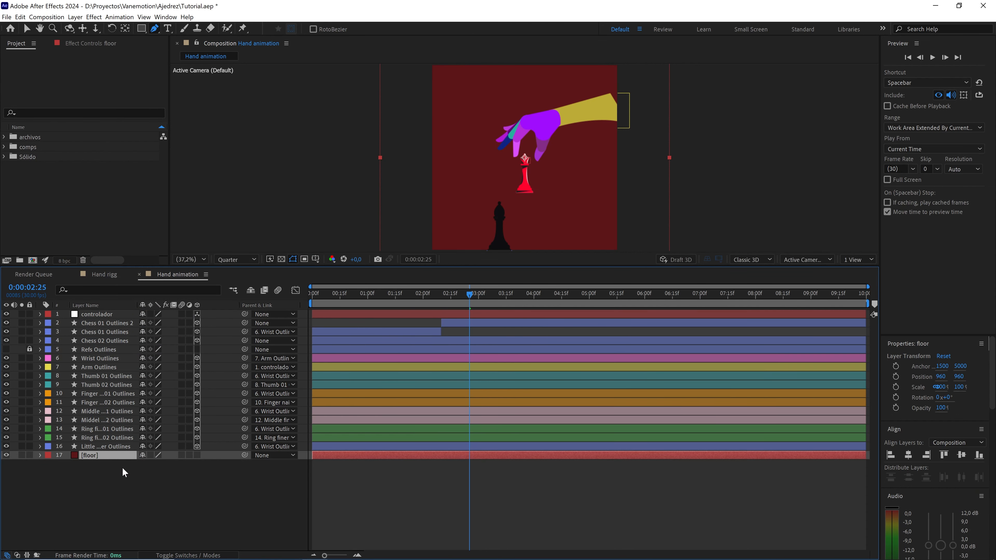
Make the floor layer 3D and set its X Rotation to -90°
left_click(197, 456)
key("r")
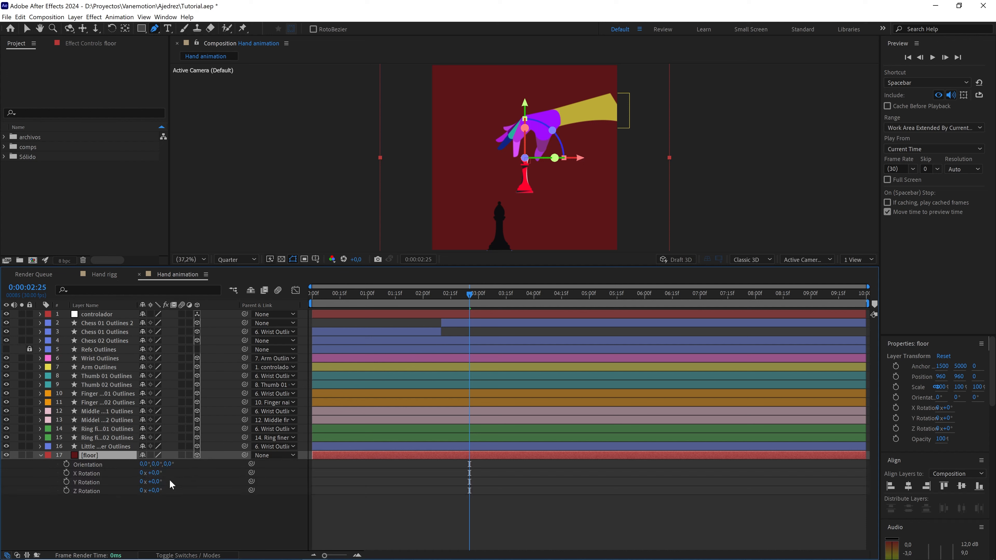
left_click_drag(152, 474, 103, 474)
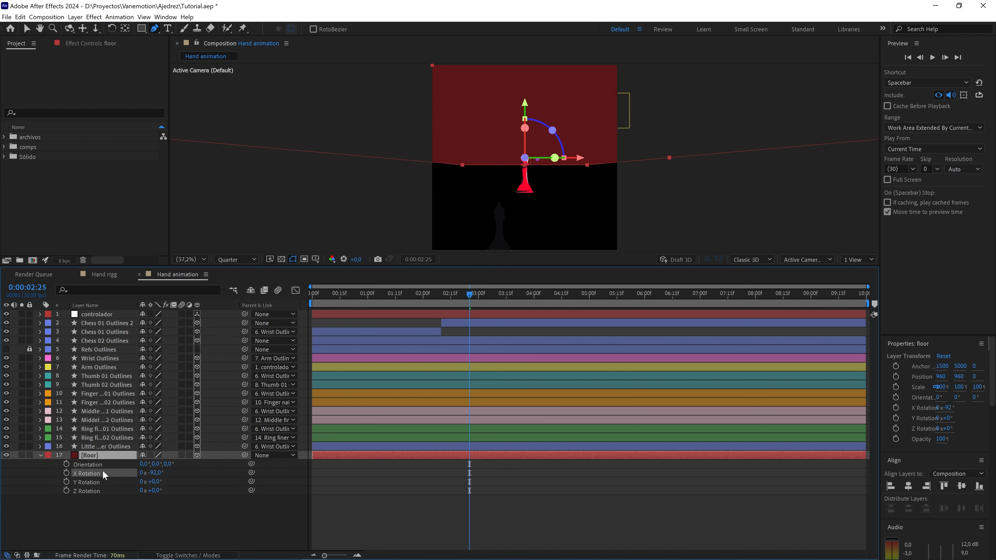
left_click(157, 473)
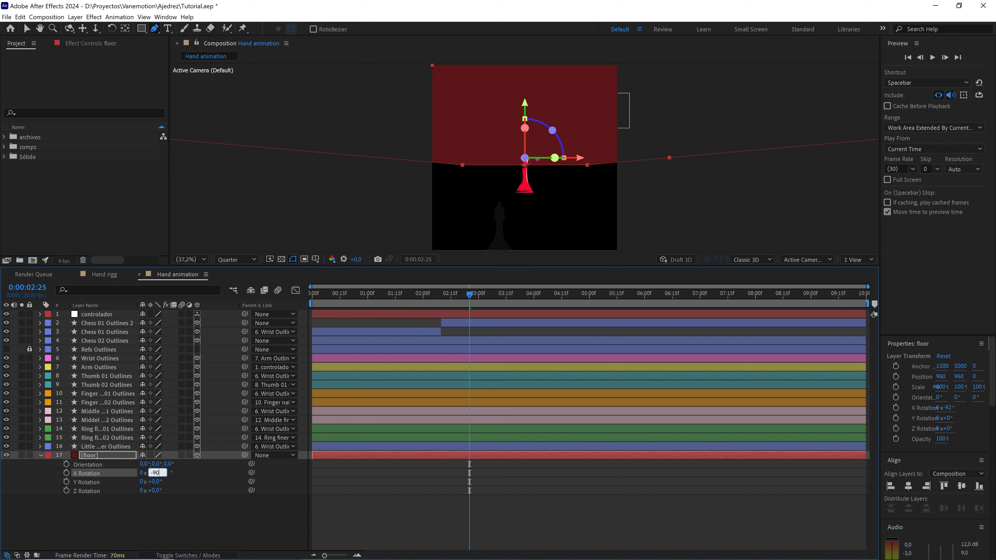
type("-90")
left_click(214, 532)
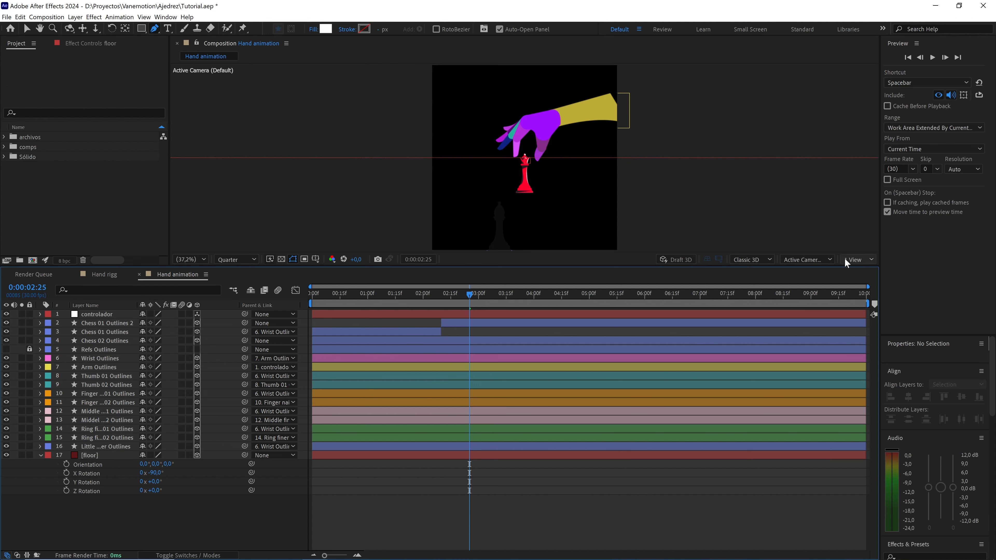
Split the composition viewer into 2 Views and set the Left view to Front
left_click(855, 259)
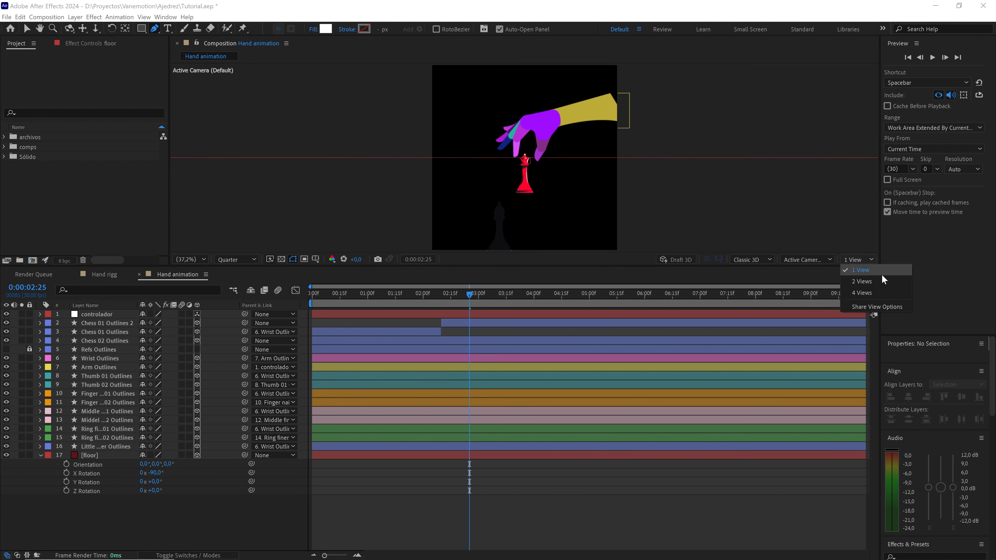
left_click(860, 281)
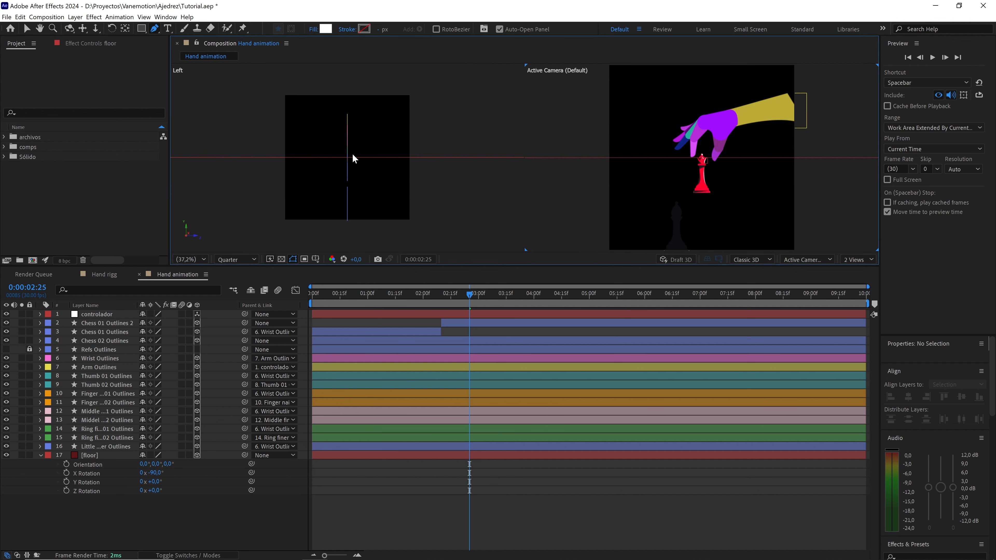
key("v")
left_click(268, 131)
left_click(806, 260)
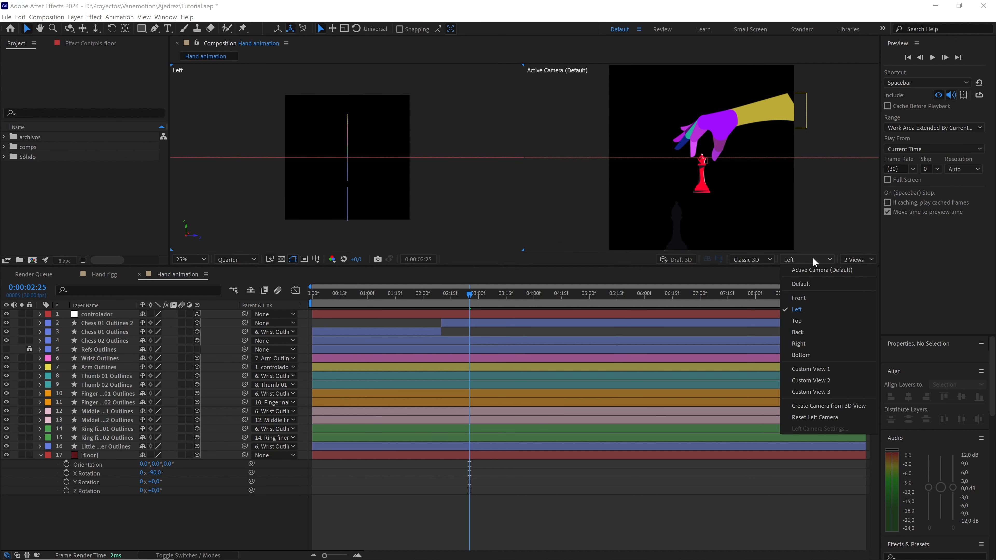
left_click(800, 299)
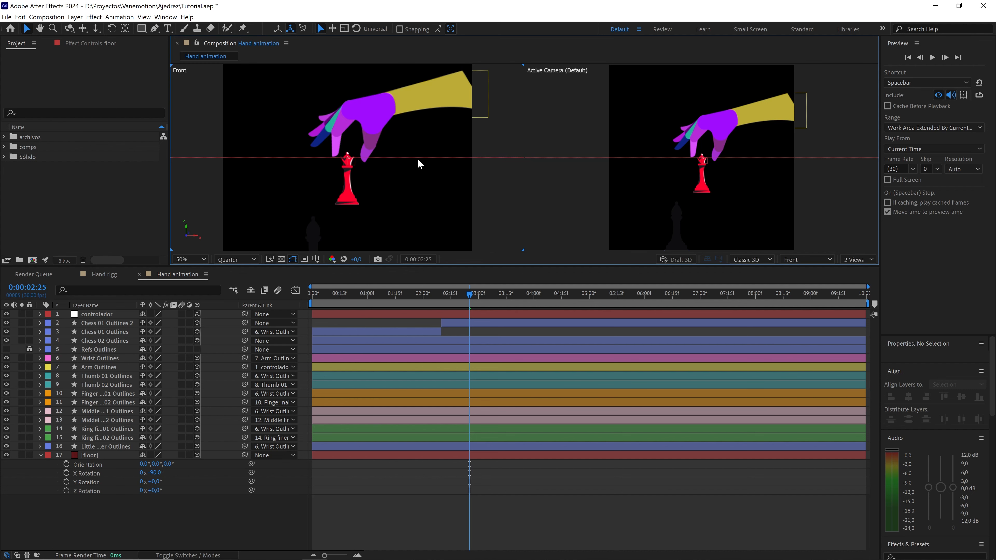
Lower the floor layer to the base of the red chess piece, at a Y position of about 1323
left_click(430, 157)
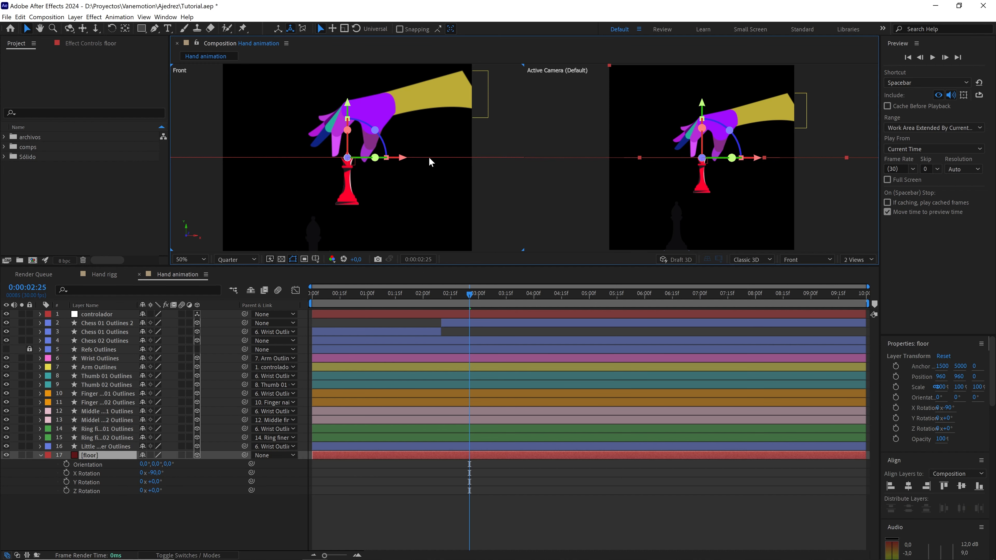
key("slash")
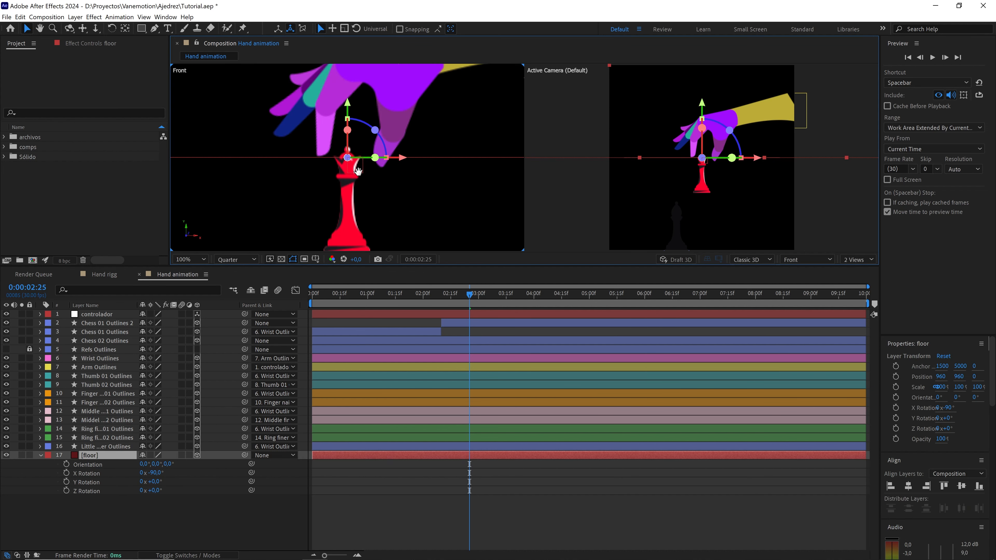
left_click_drag(379, 169, 392, 123)
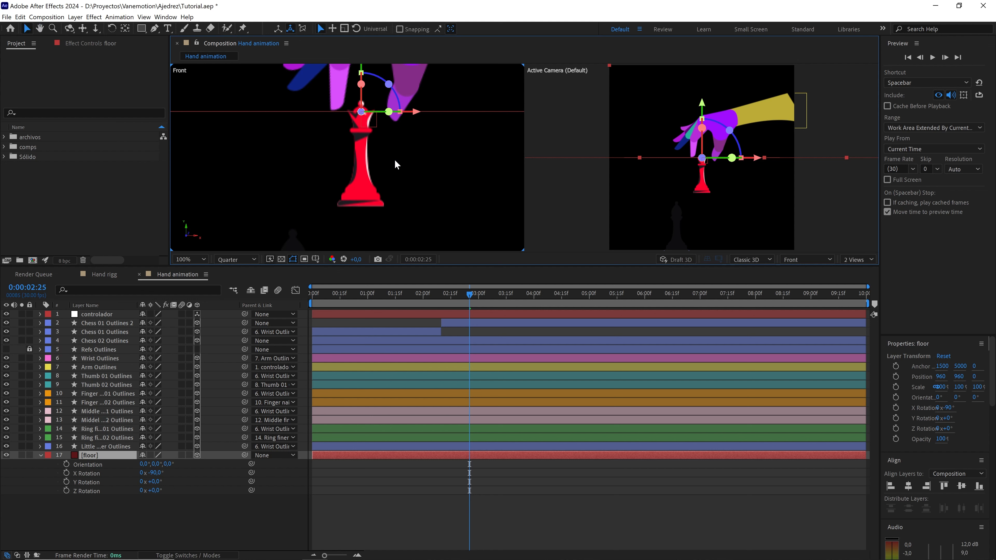
left_click_drag(396, 164, 399, 174)
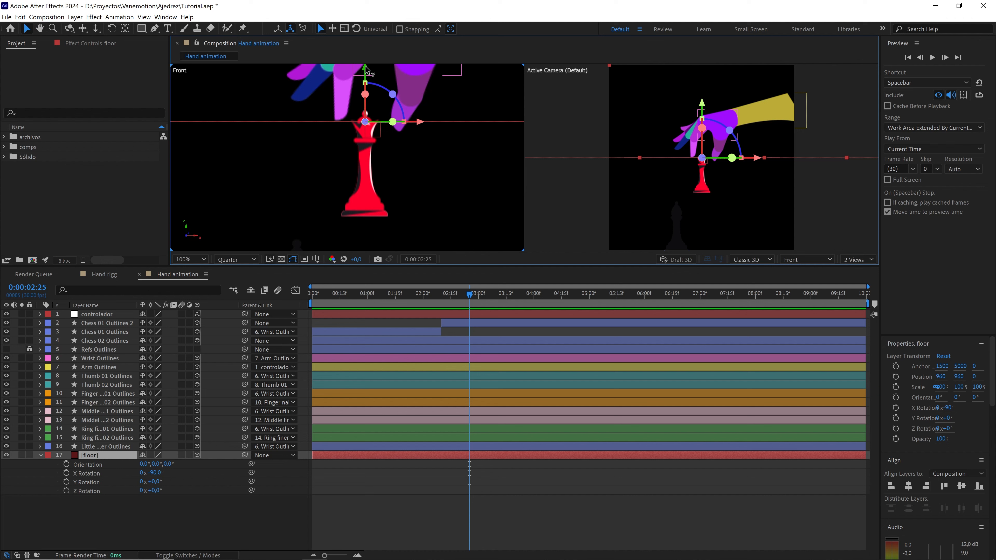
left_click_drag(367, 70, 385, 154)
scroll(375, 146, "up", 2)
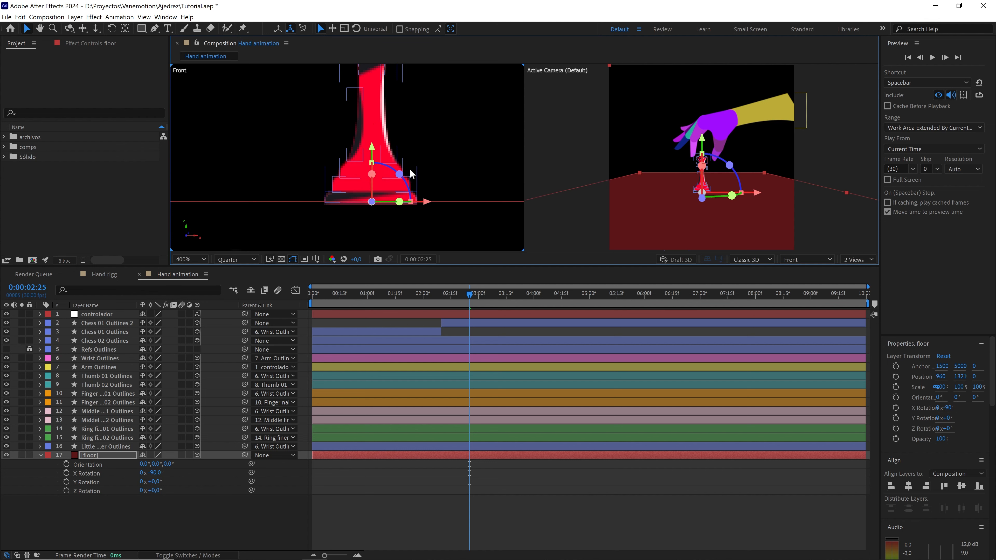
scroll(411, 173, "up", 2)
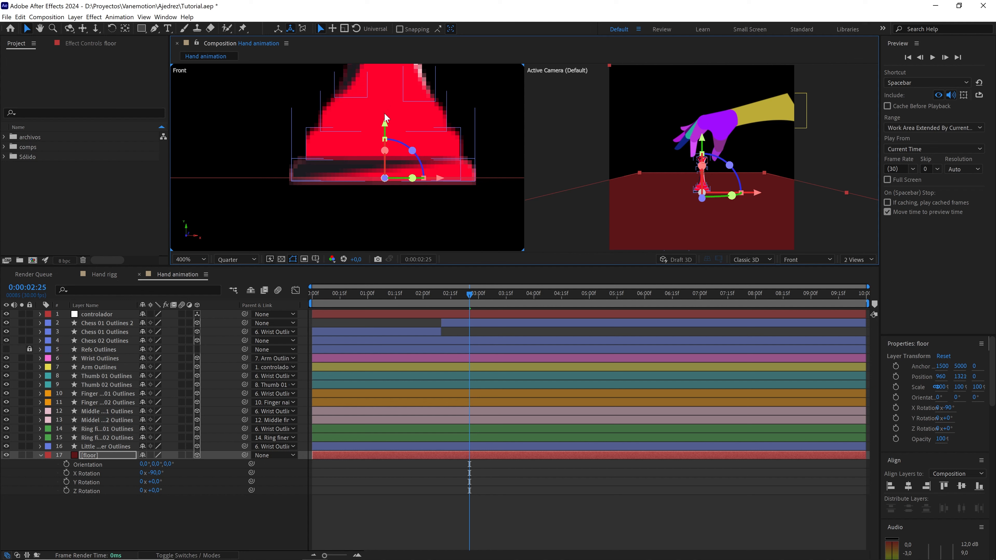
mouse_move(385, 124)
left_mouse_down()
mouse_move(388, 137)
mouse_move(387, 124)
left_mouse_up()
Duplicate the floor layer
scroll(385, 181, "down", 8)
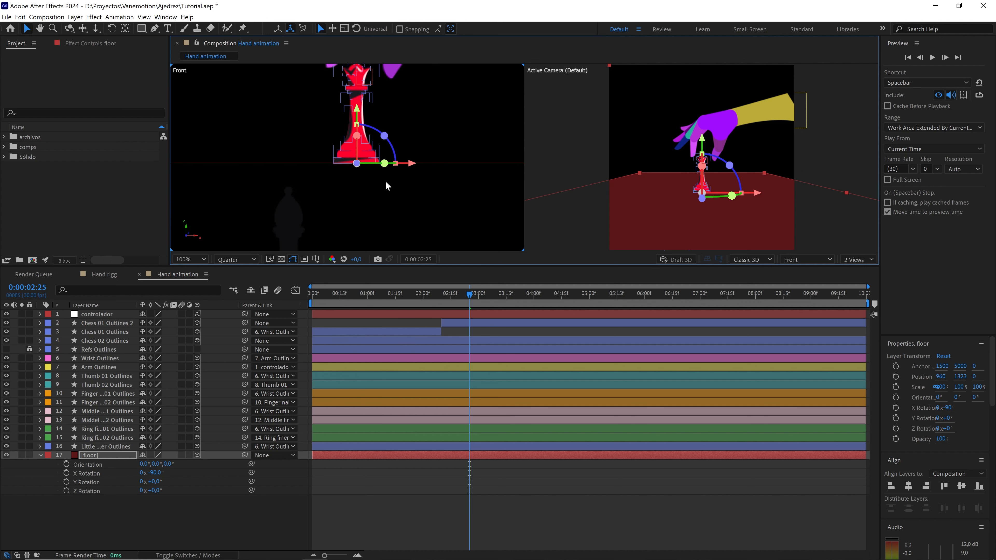
key("h")
left_click_drag(392, 137, 388, 147)
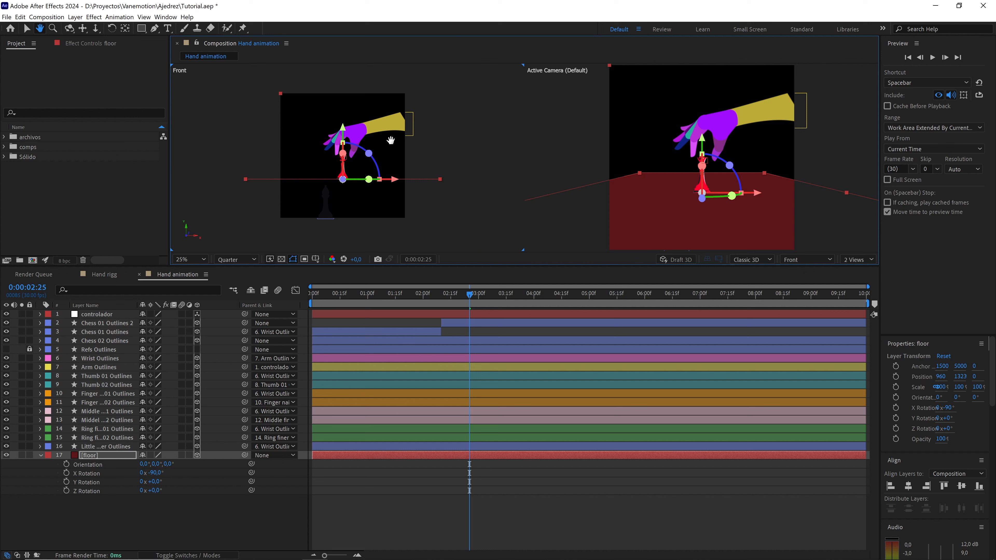
key("v")
key("ctrl+d")
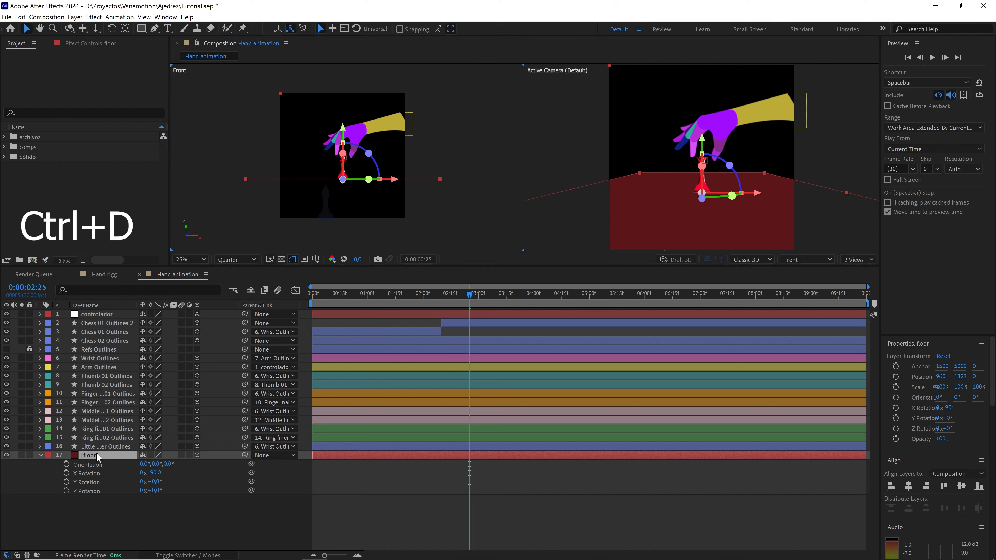
left_click(96, 454)
key("ctrl+d")
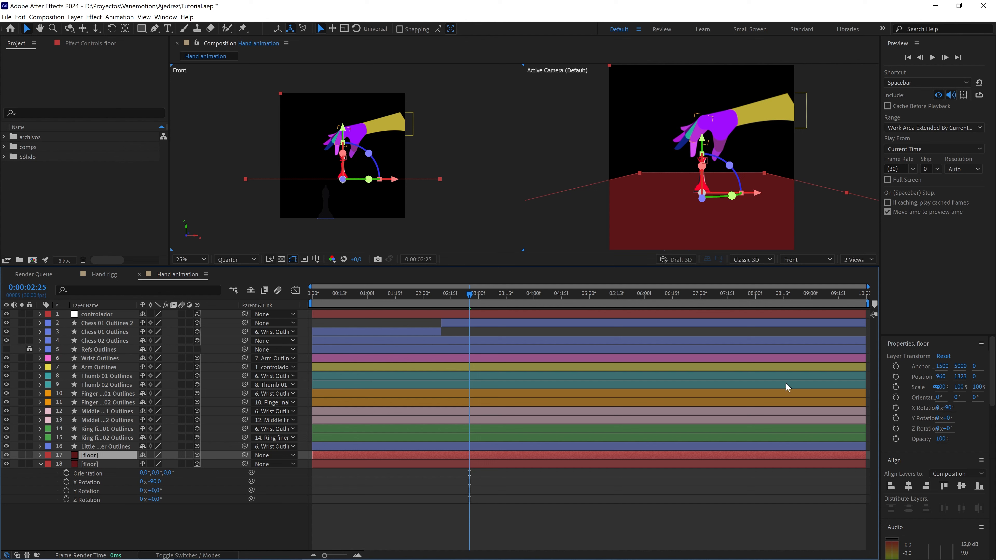
Find the Checkerboard effect and apply it to the upper floor layer
left_click_drag(992, 355, 993, 415)
left_click(943, 414)
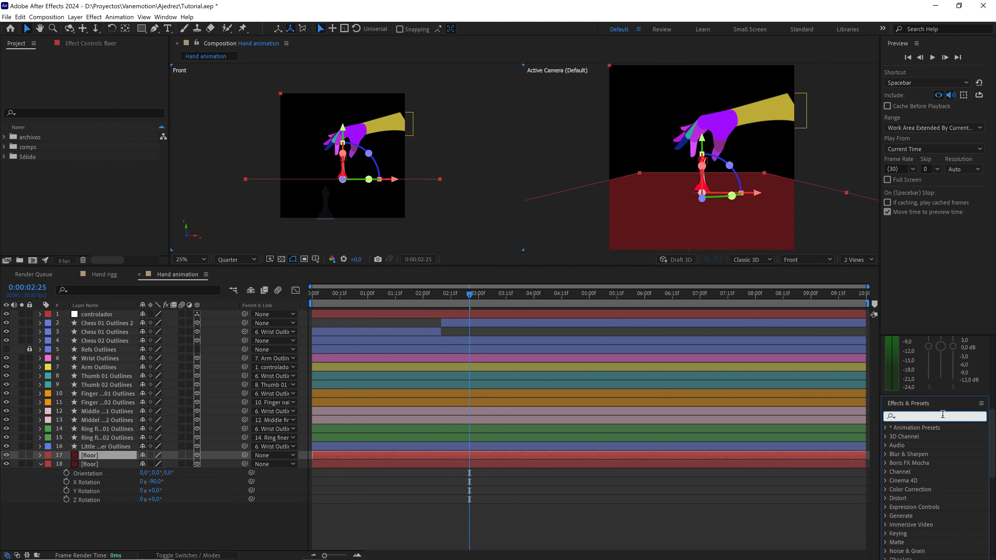
type("chec")
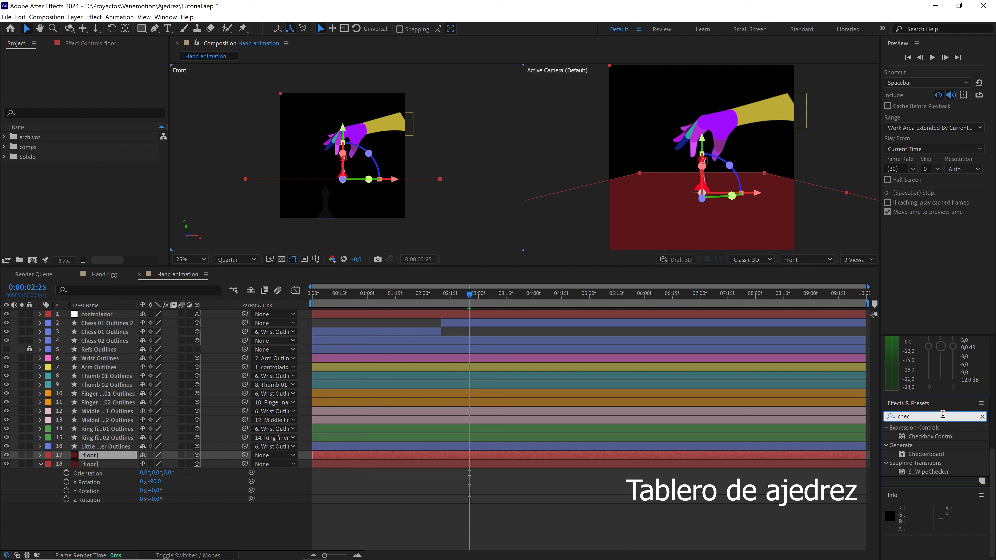
left_click_drag(929, 453, 109, 458)
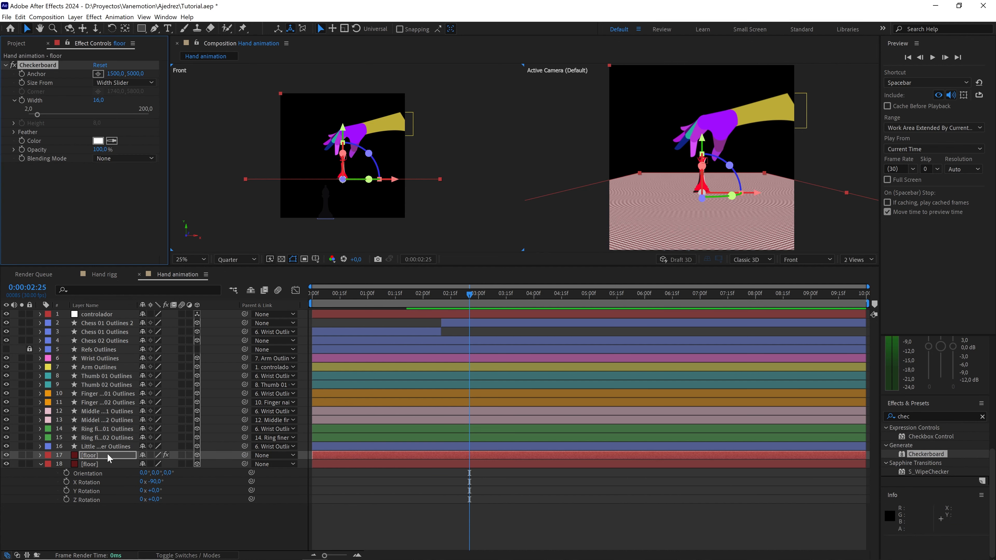
Set the Checkerboard effect's color to FF7979
left_click(99, 141)
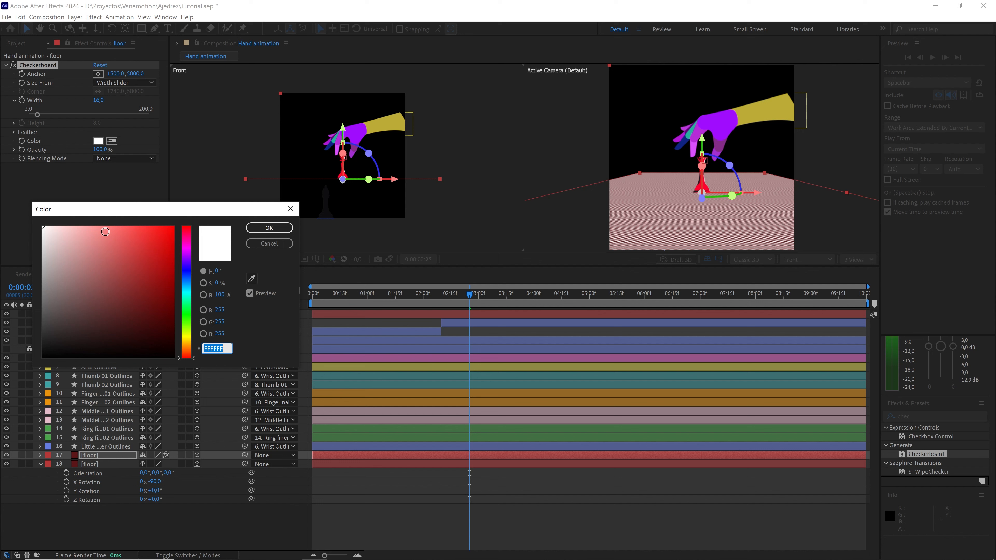
type("FF79")
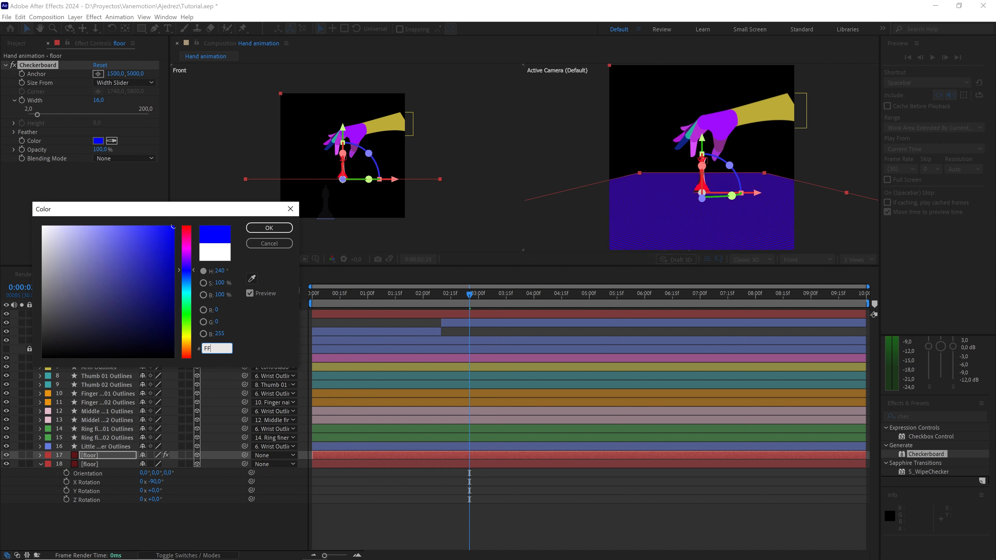
type("79")
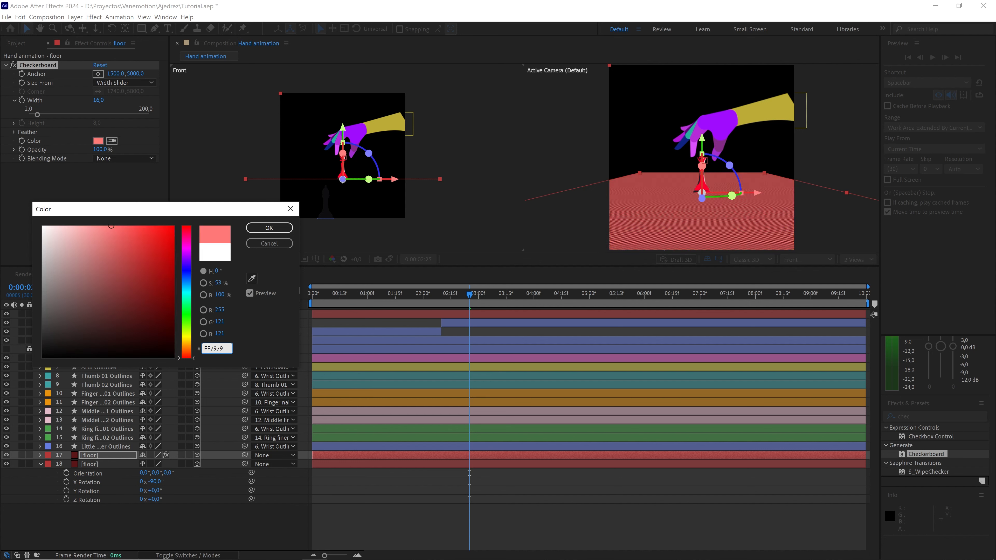
left_click(269, 227)
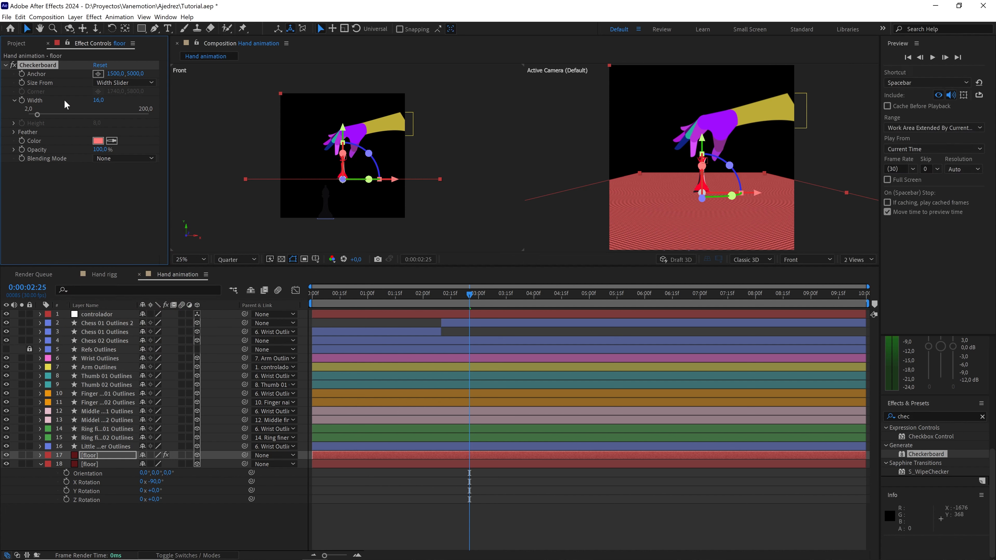
Enlarge the checkerboard squares by setting the effect's Width to 260
left_click_drag(98, 100, 172, 101)
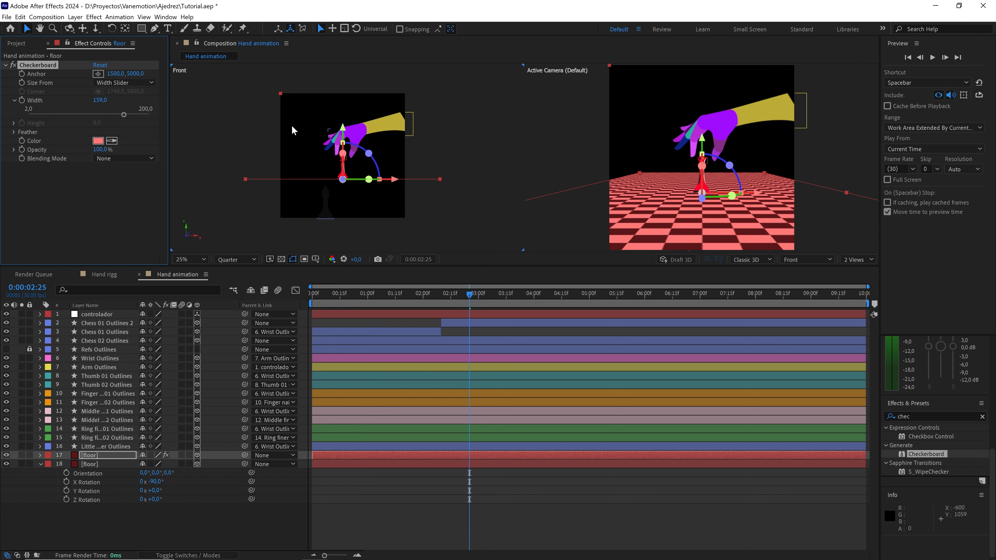
left_click(99, 99)
type("260")
key("Return")
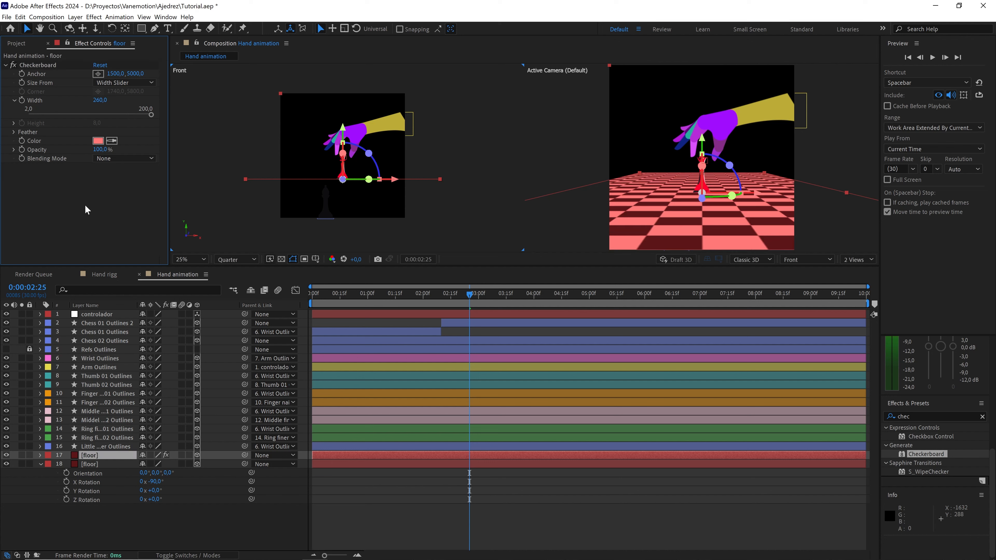
Return the composition viewer to 1 View and shift the Checkerboard anchor's X value to 1621 to align the squares with the chess piece
left_click(858, 259)
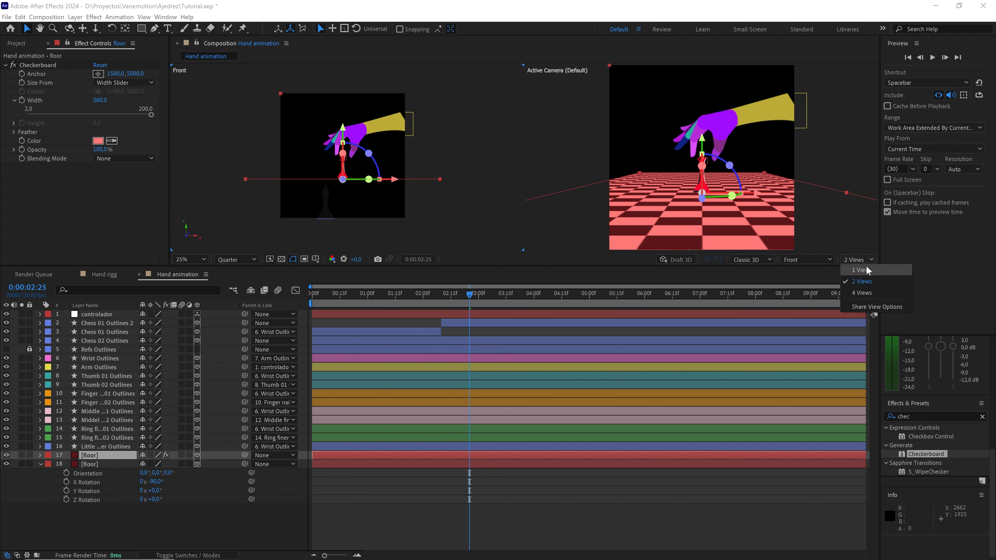
left_click(863, 271)
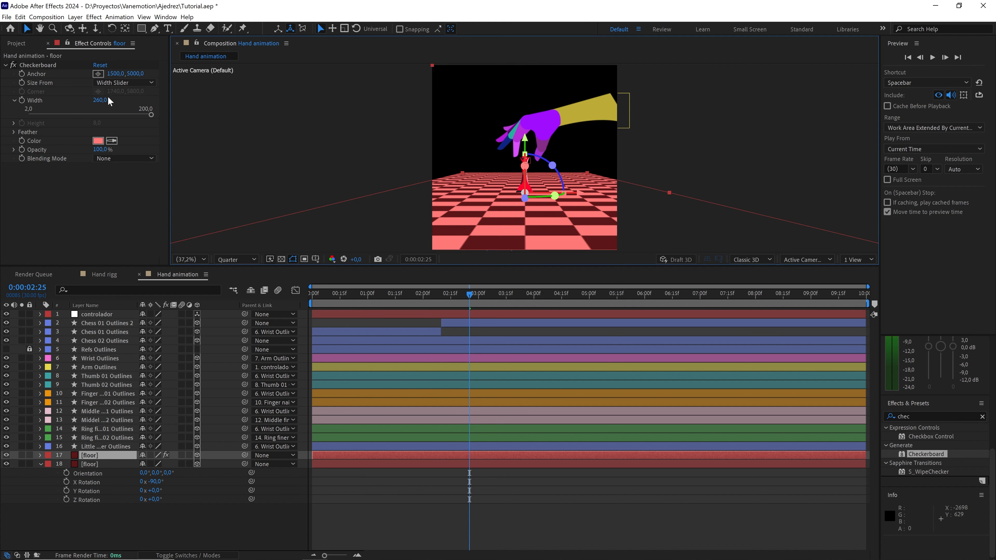
key("slash")
scroll(612, 181, "down", 1)
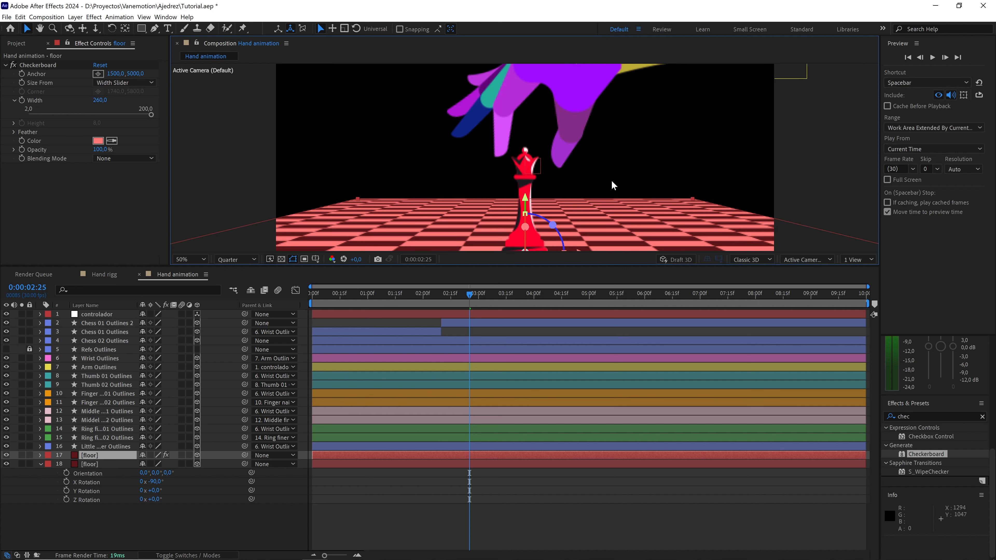
scroll(611, 181, "up", 1)
key("space")
left_click_drag(597, 181, 593, 108)
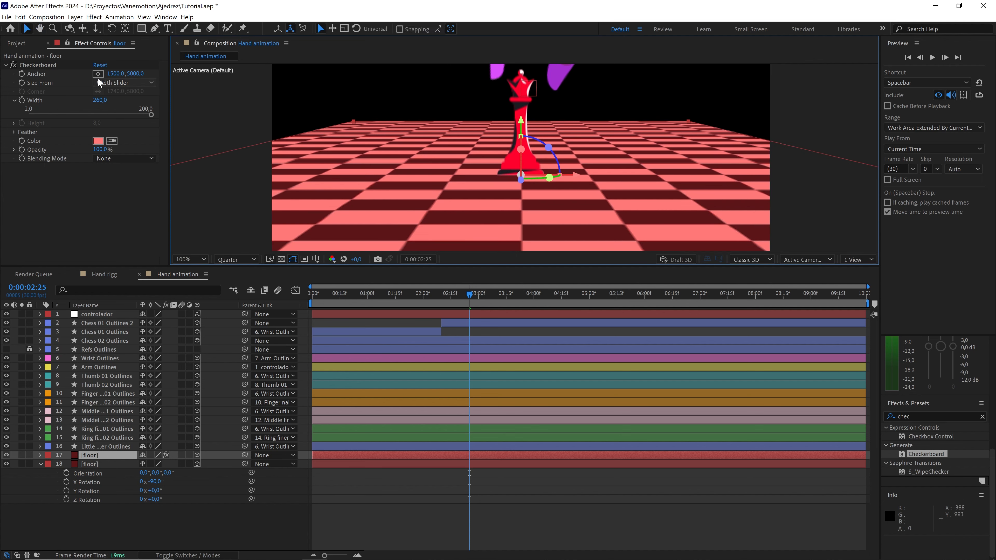
left_click_drag(116, 79, 158, 76)
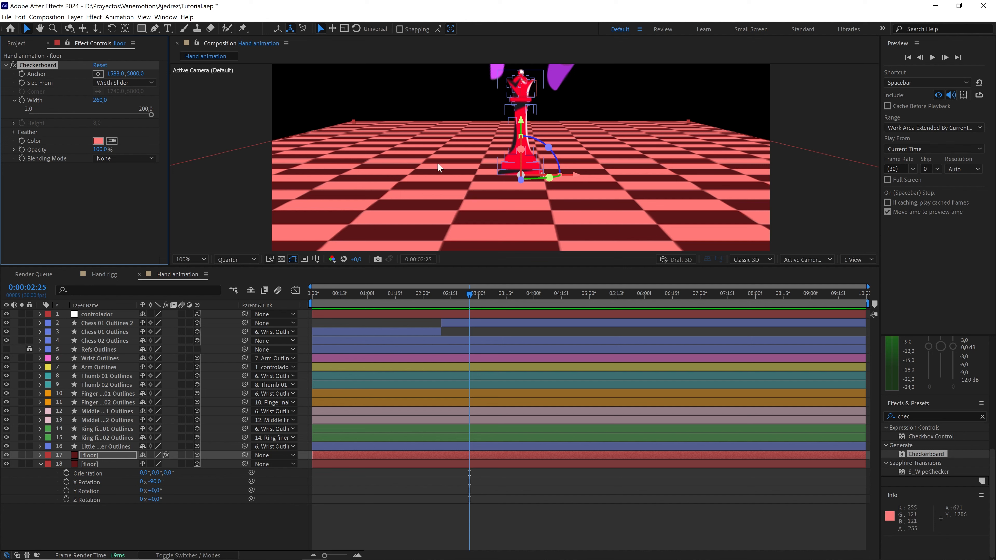
left_click_drag(114, 74, 138, 77)
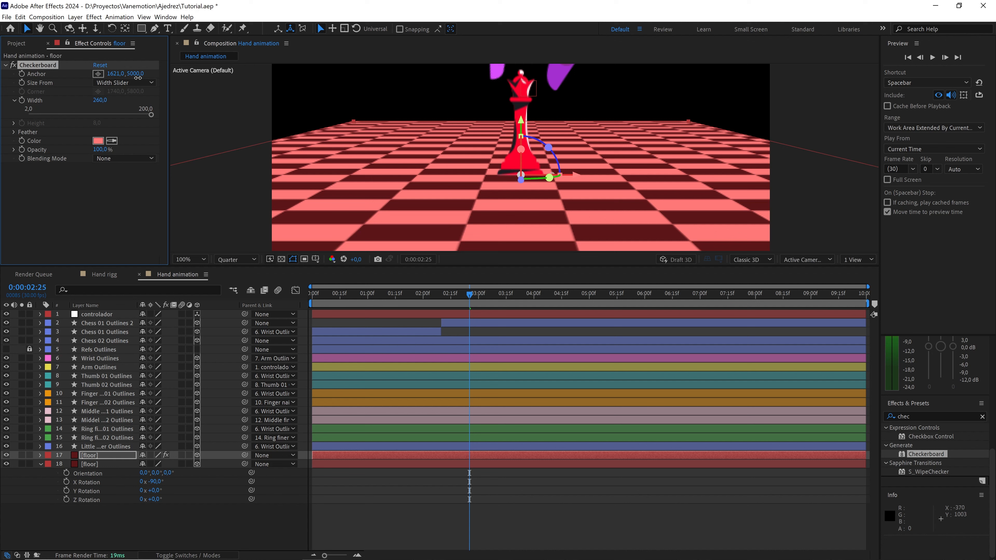
Collapse the lower floor layer's properties and create a Two-Node Camera named Camera 1 with the 35mm preset
left_click(40, 463)
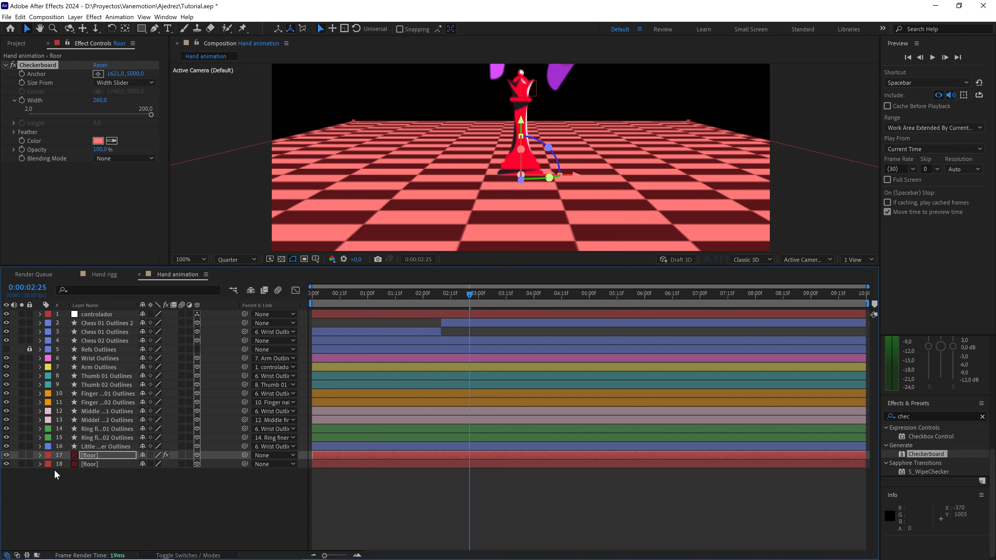
right_click(109, 495)
left_click(70, 495)
right_click(70, 495)
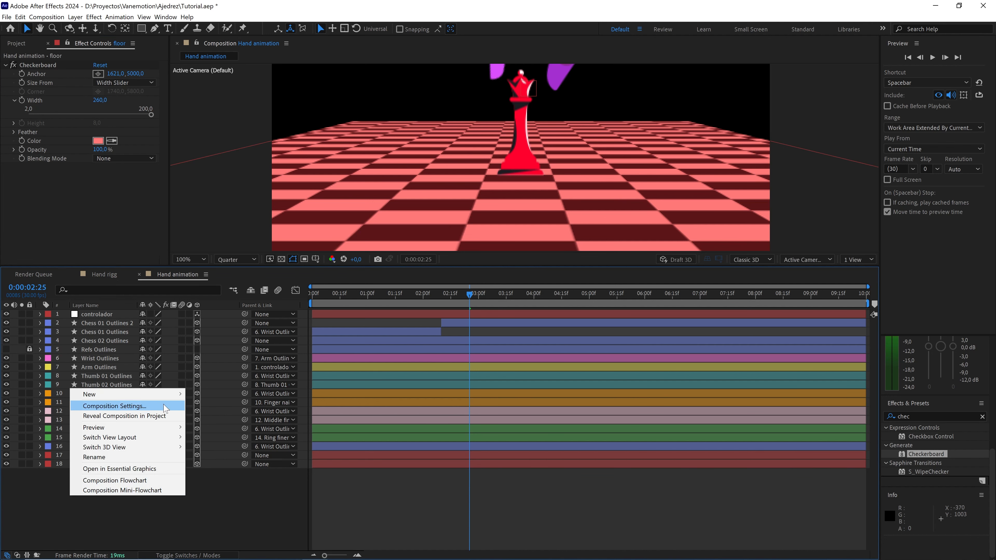
mouse_move(170, 395)
left_click(269, 436)
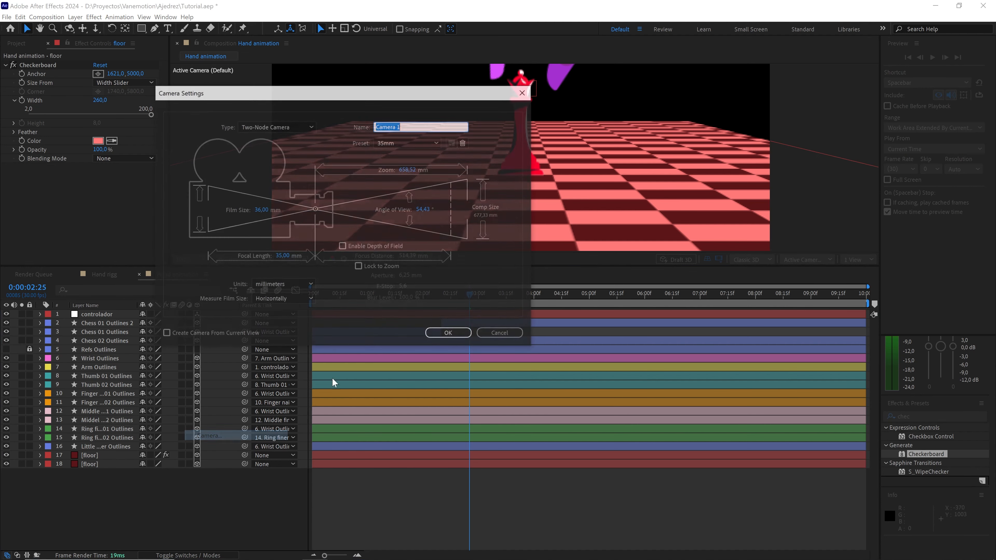
left_click(406, 143)
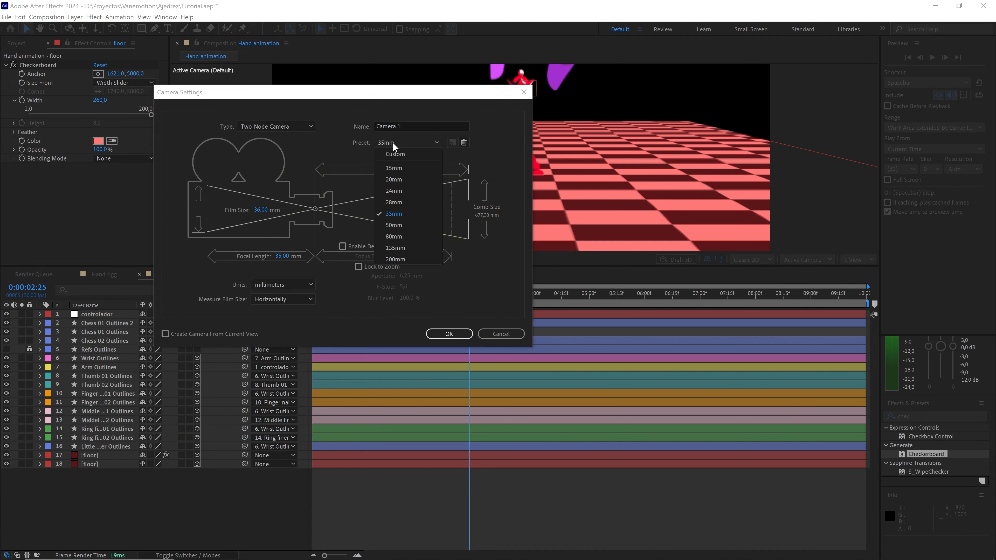
left_click(398, 212)
left_click(294, 128)
left_click(278, 151)
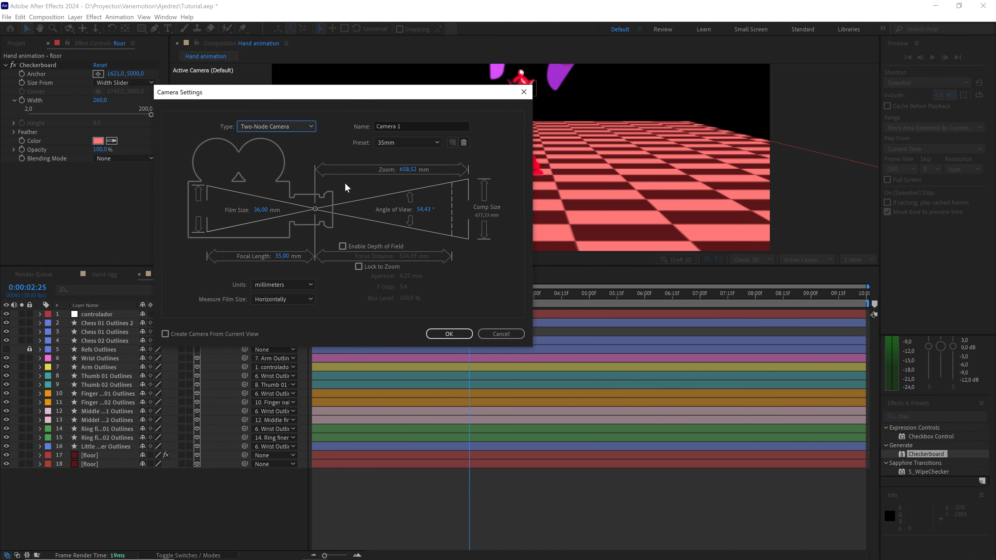
left_click(449, 335)
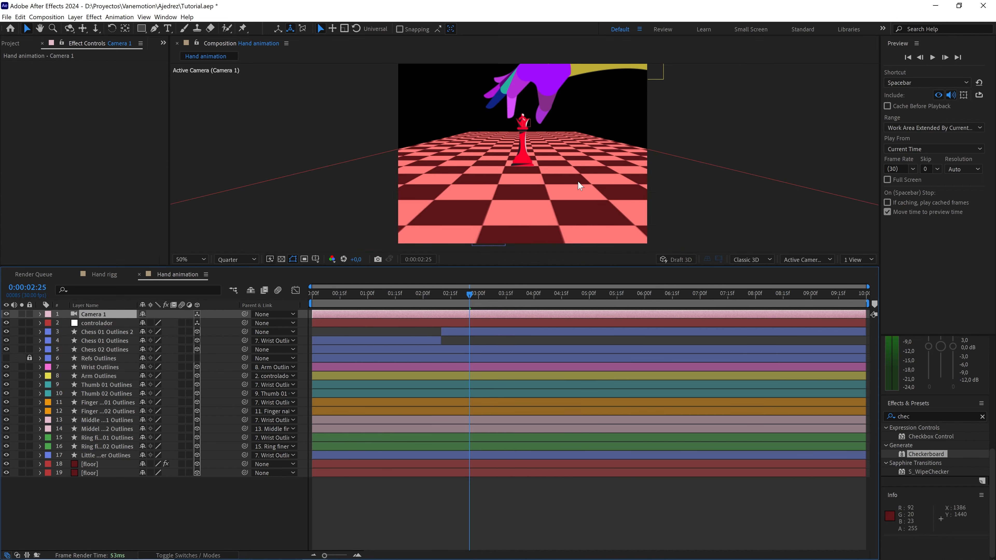
Set the Checkerboard anchor's Y value to 5099 on the upper floor layer so the chess piece sits within a square
key("period")
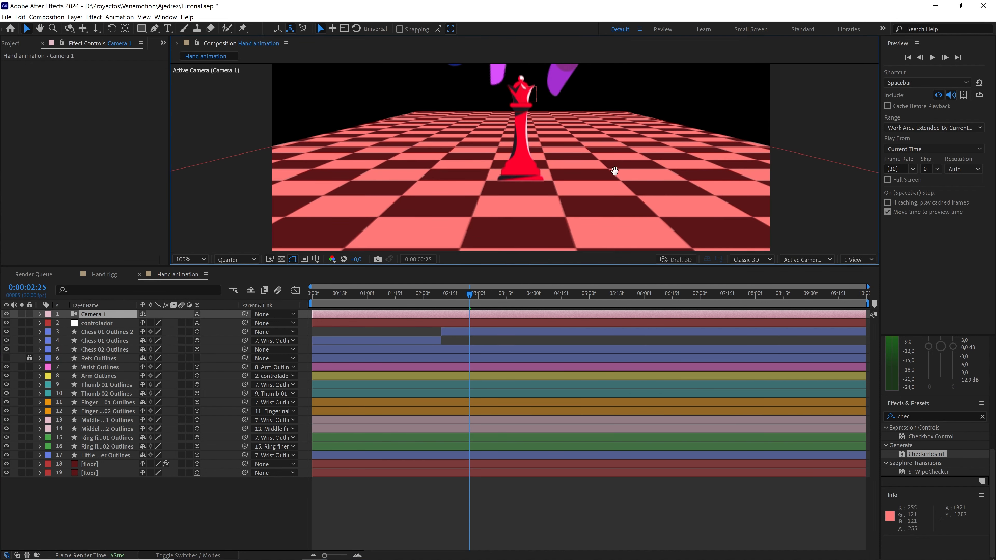
left_click(101, 466)
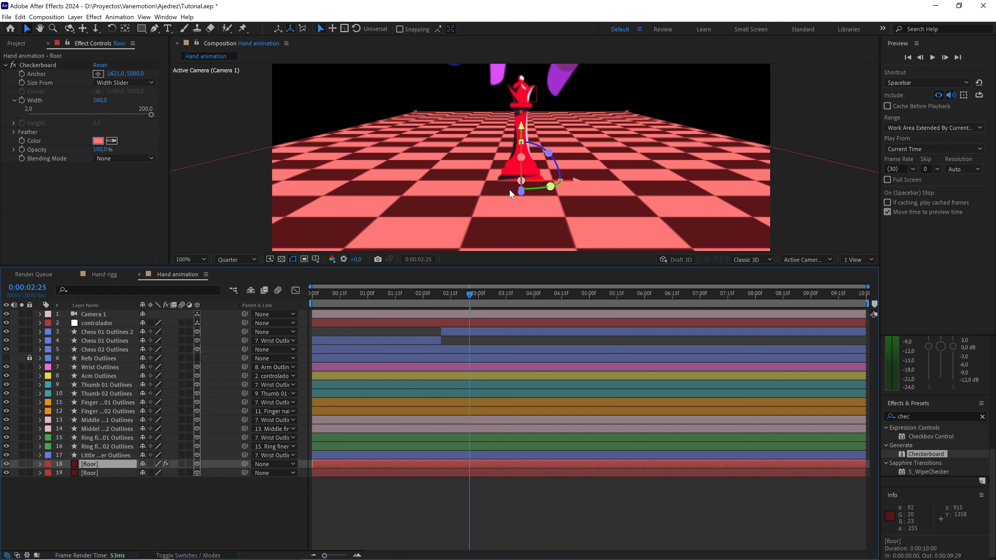
left_click_drag(136, 74, 184, 72)
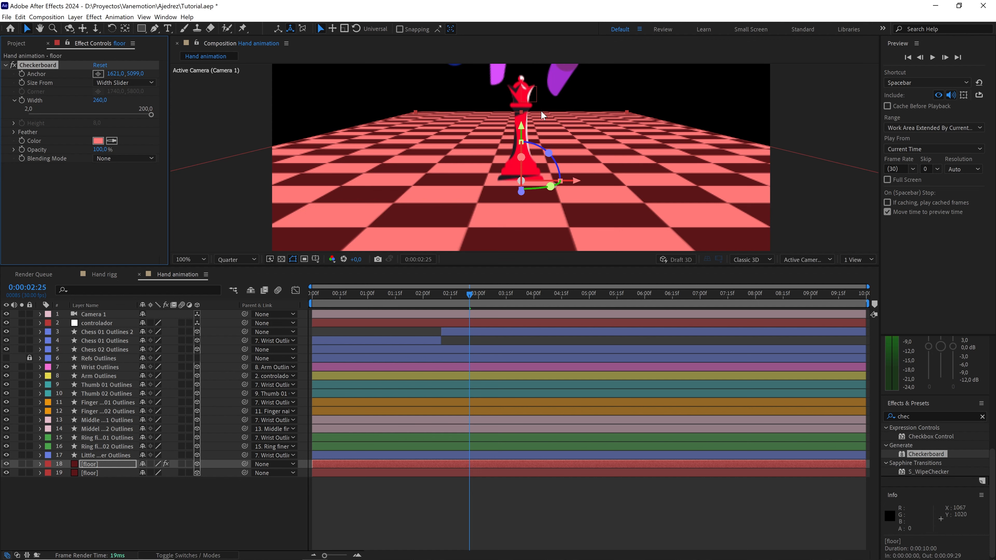
scroll(500, 170, "up", 2)
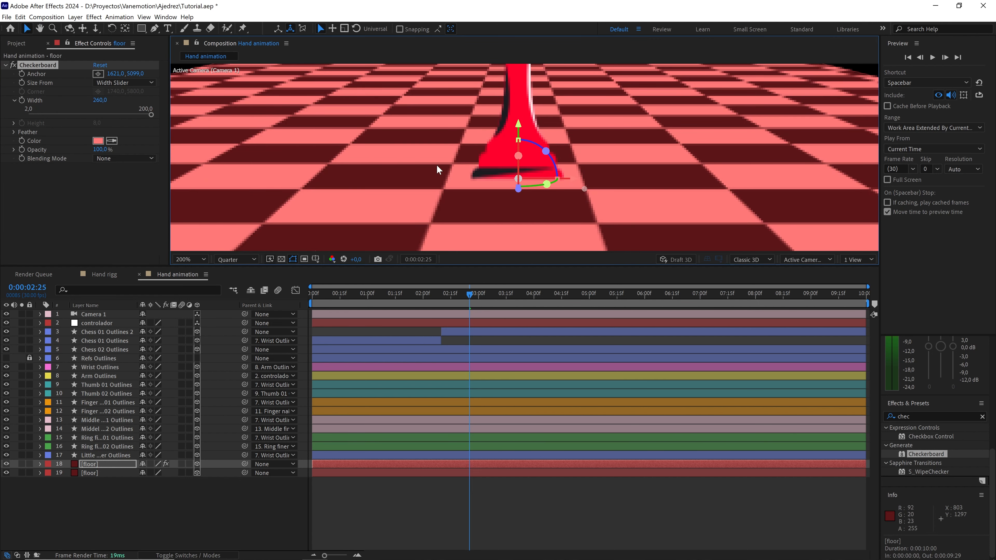
scroll(609, 147, "down", 5)
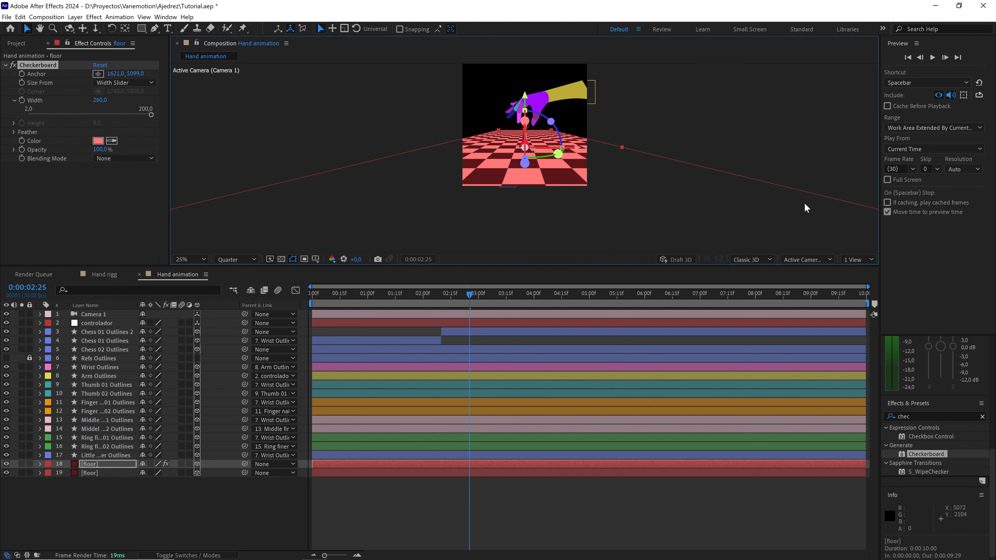
left_click(863, 259)
left_click(861, 268)
scroll(630, 185, "up", 3)
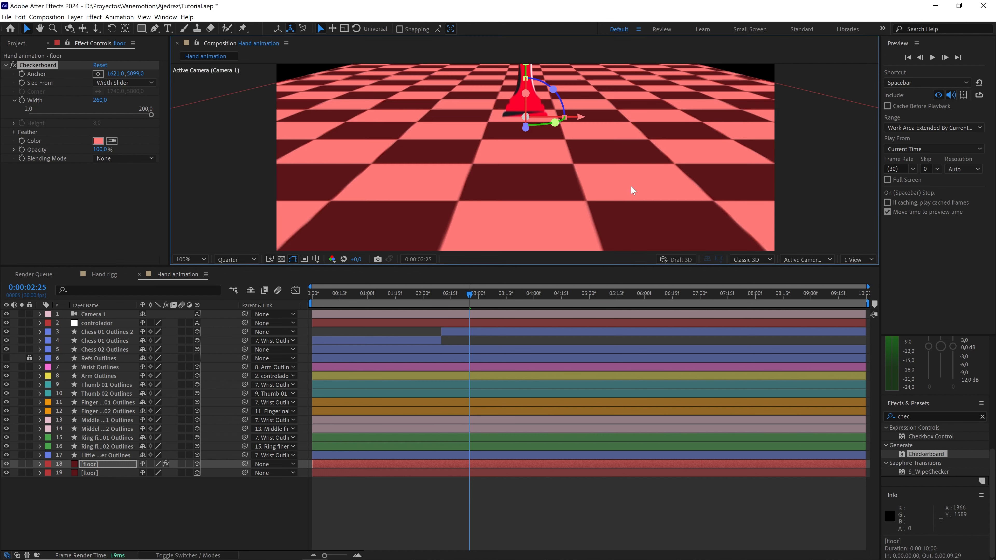
scroll(596, 173, "down", 2)
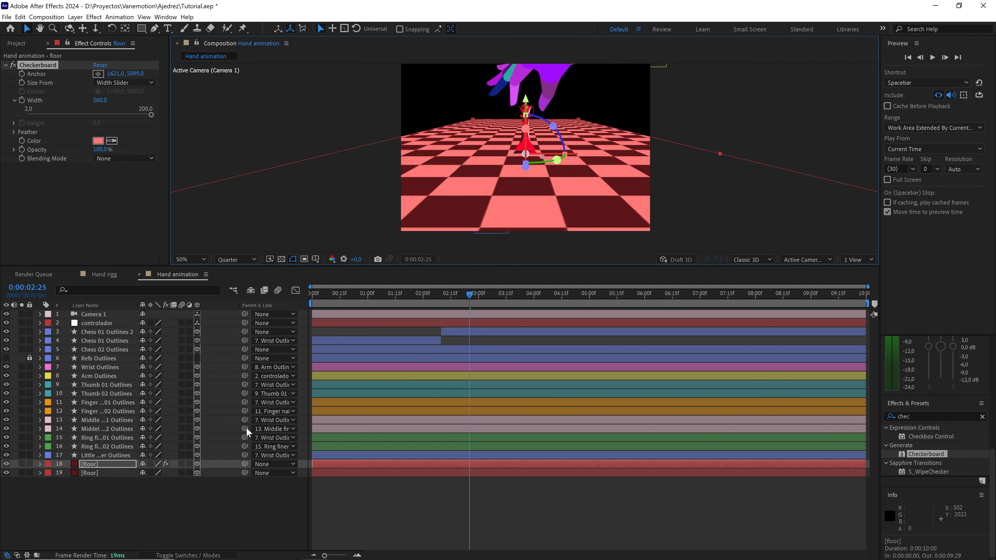
Create a composition-sized solid named bg in the existing dark red and move it below all other layers
left_click(175, 501)
right_click(139, 518)
mouse_move(158, 413)
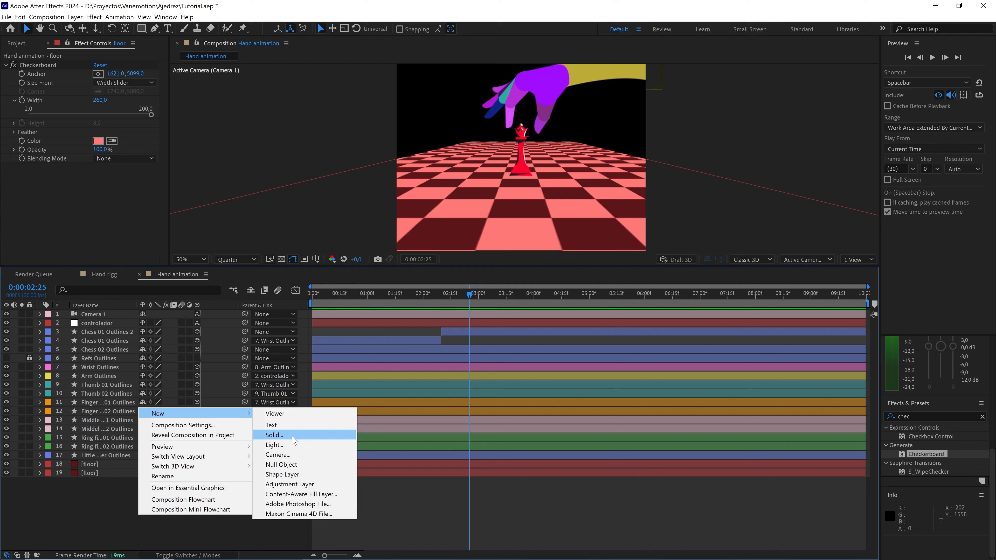
left_click(293, 437)
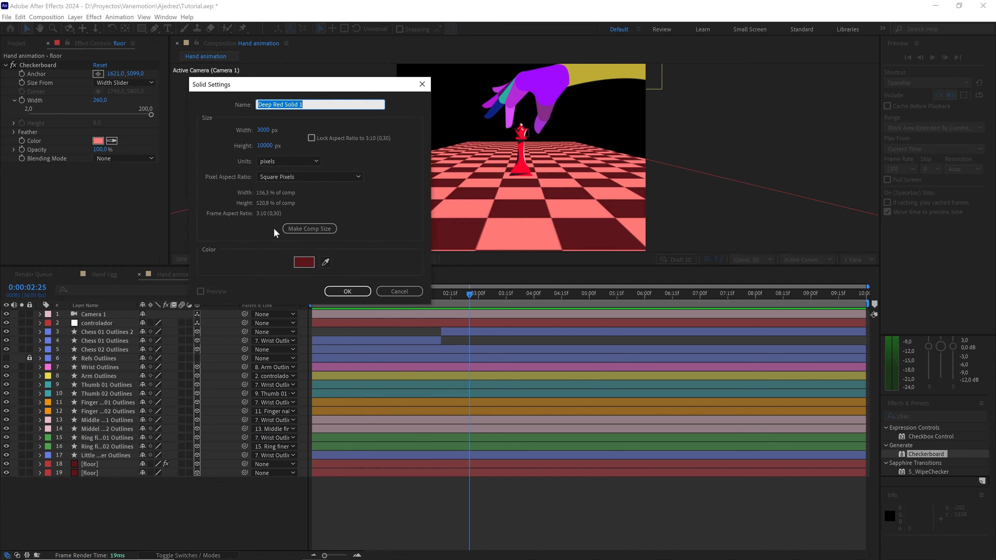
left_click(314, 231)
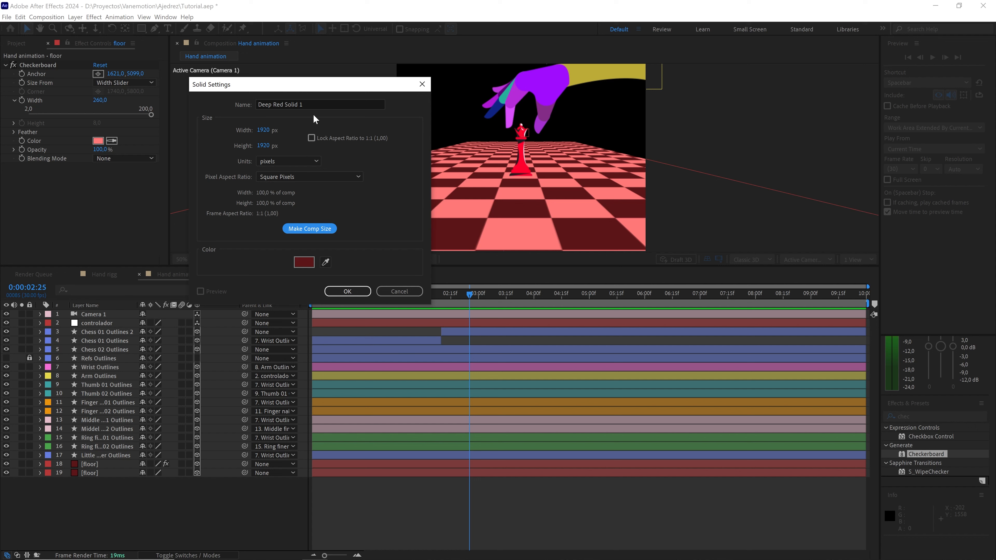
left_click(322, 105)
type("bg")
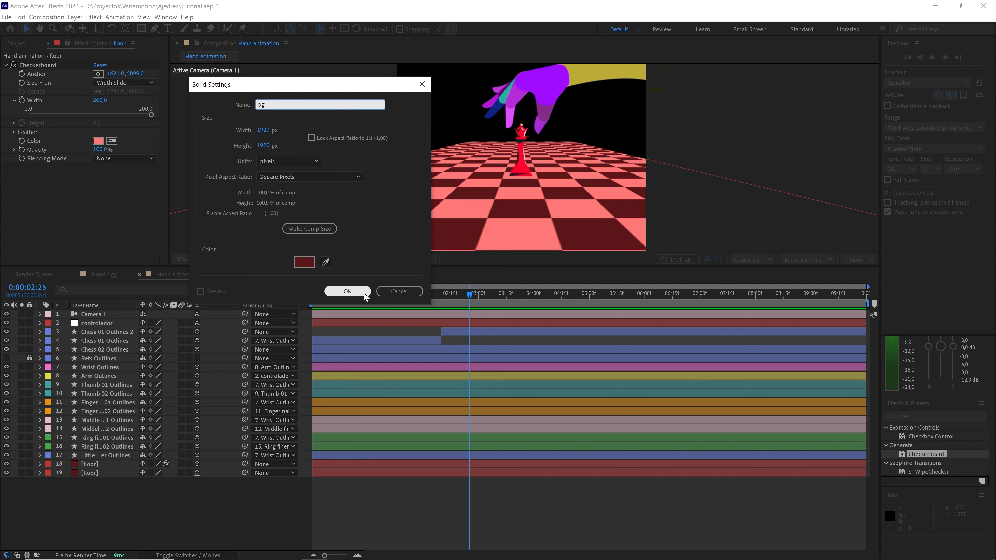
left_click(347, 291)
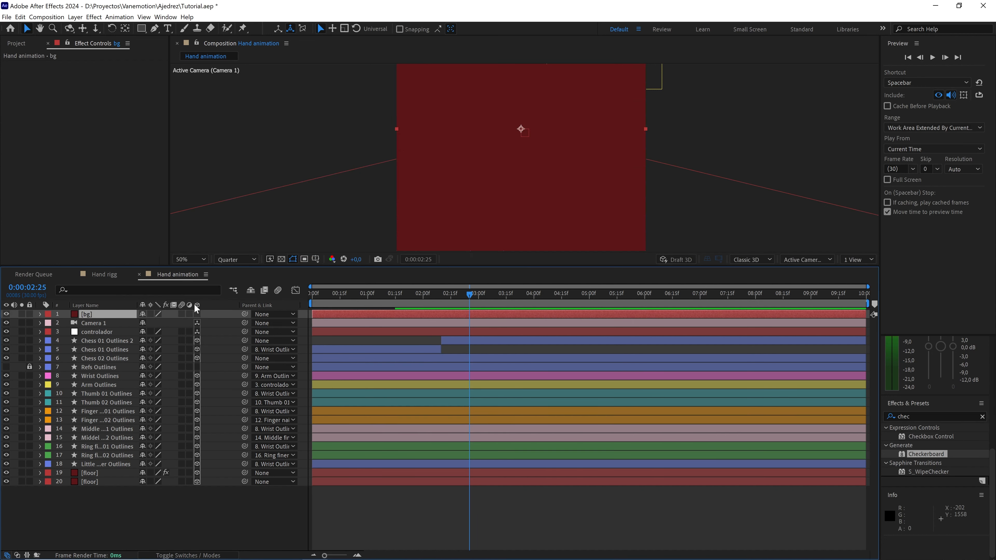
left_click_drag(117, 317, 133, 530)
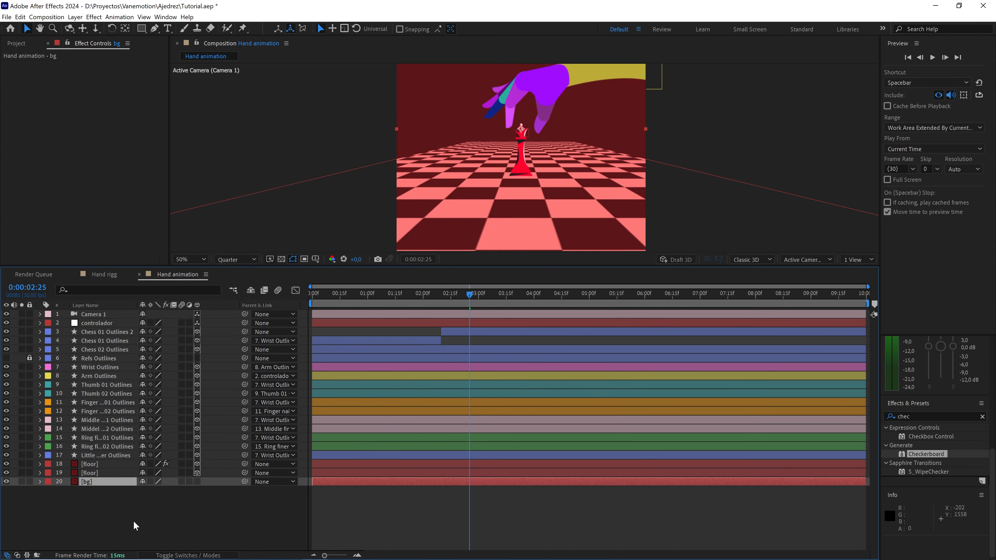
Find the Gradient Ramp effect by searching for "gradient" and apply it to the bg layer
double_click(937, 418)
type("gr")
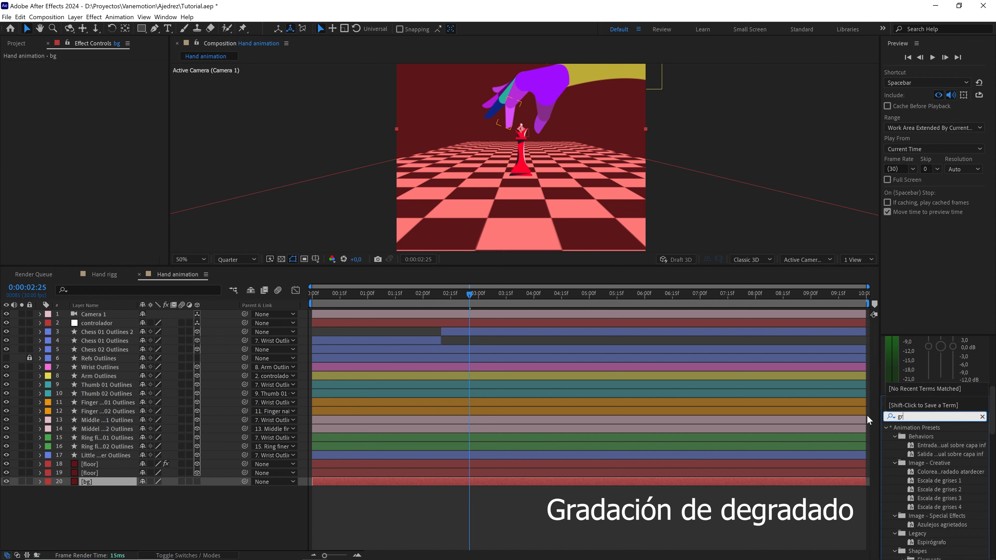
type("adient")
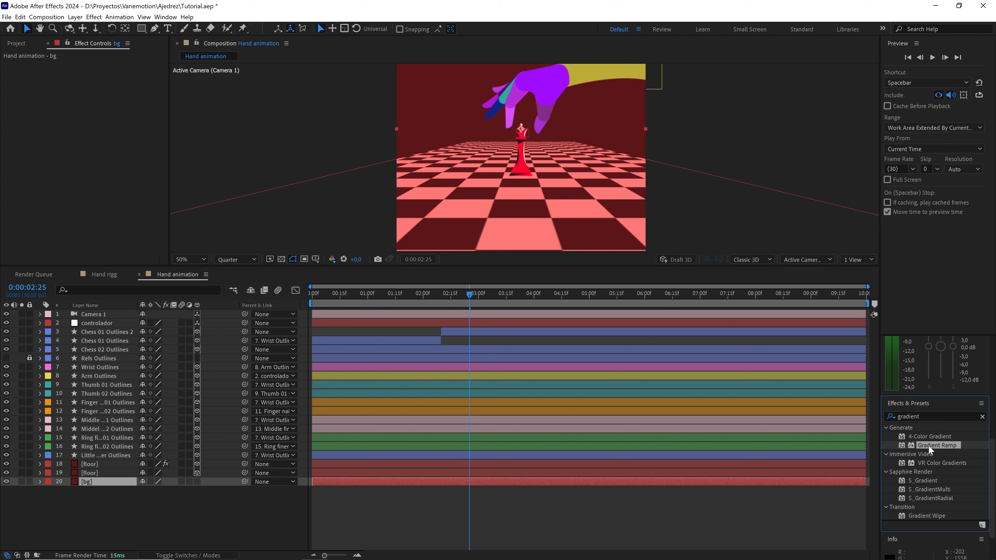
left_click_drag(928, 445, 89, 484)
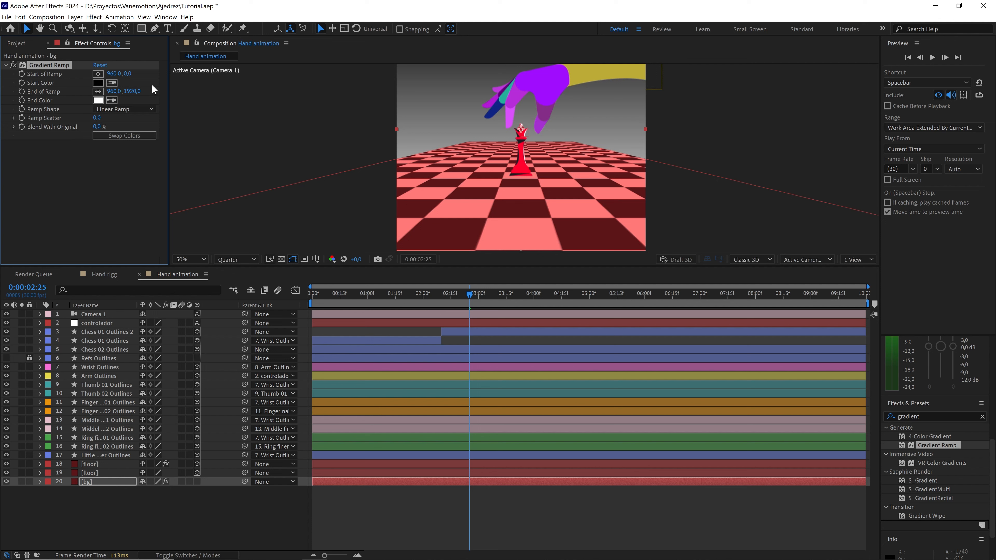
Set the Gradient Ramp's shape to Radial Ramp and swap its start and end colors
left_click(130, 110)
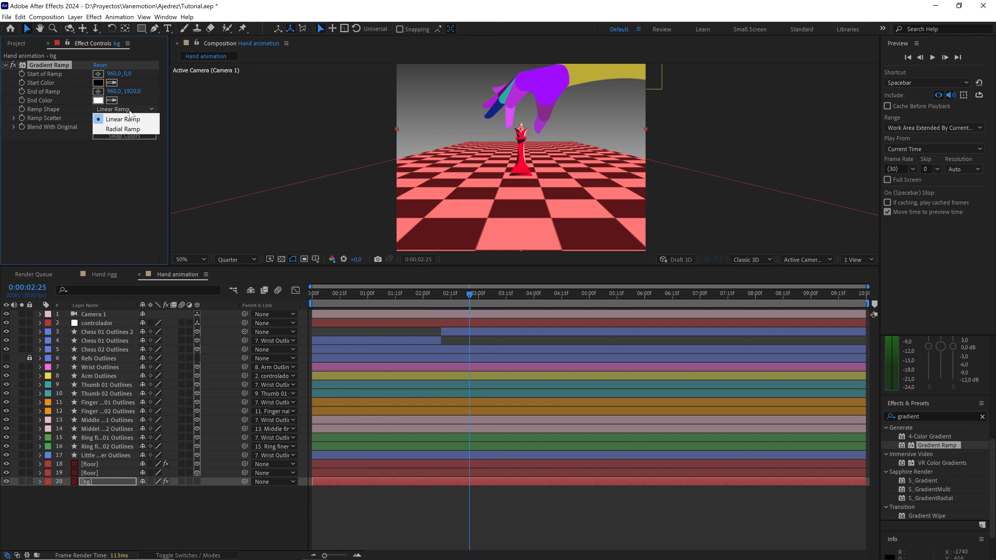
left_click(137, 130)
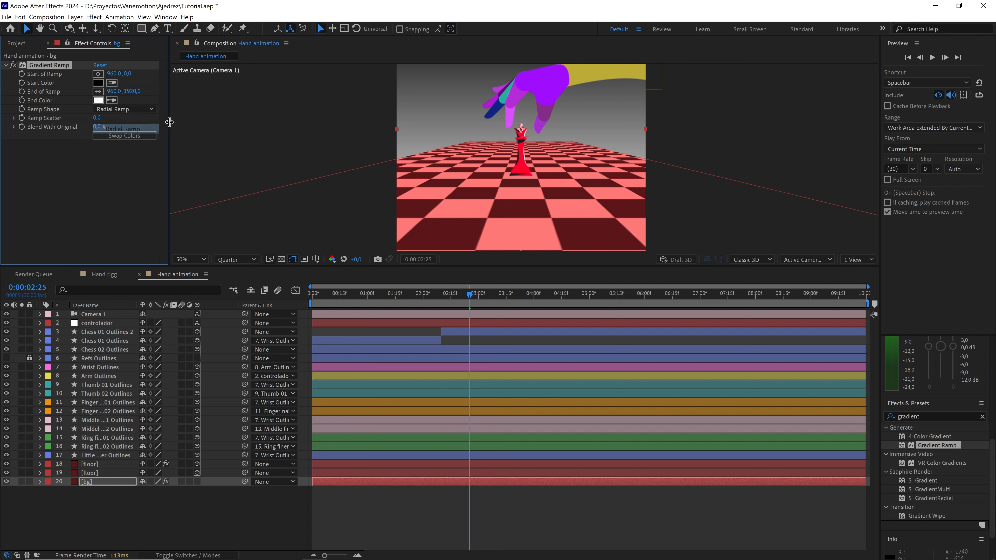
left_click(128, 135)
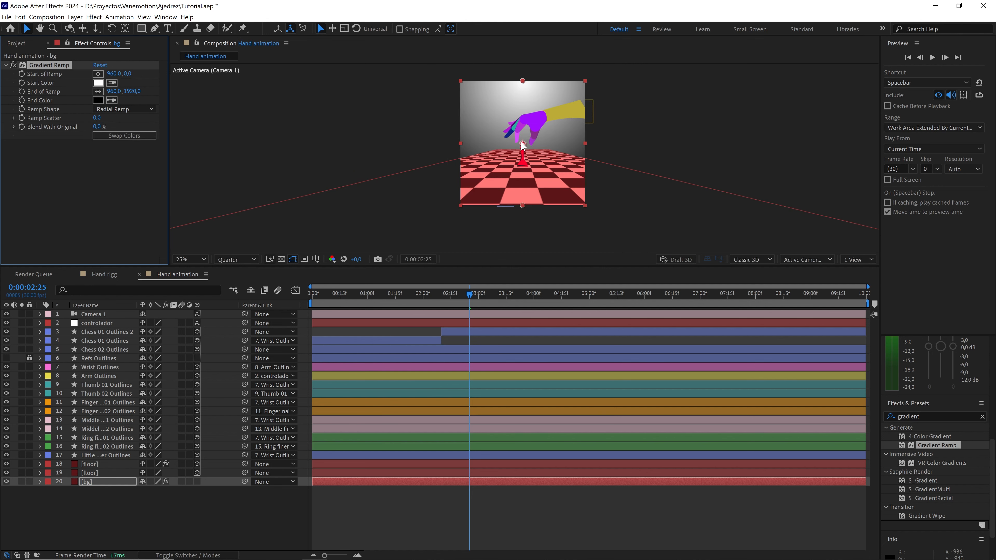
Place the ramp's start at the composition center (960, 960) and its end at the lower-left corner, about (-12, 1920)
scroll(525, 153, "down", 2)
left_click_drag(524, 82, 525, 146)
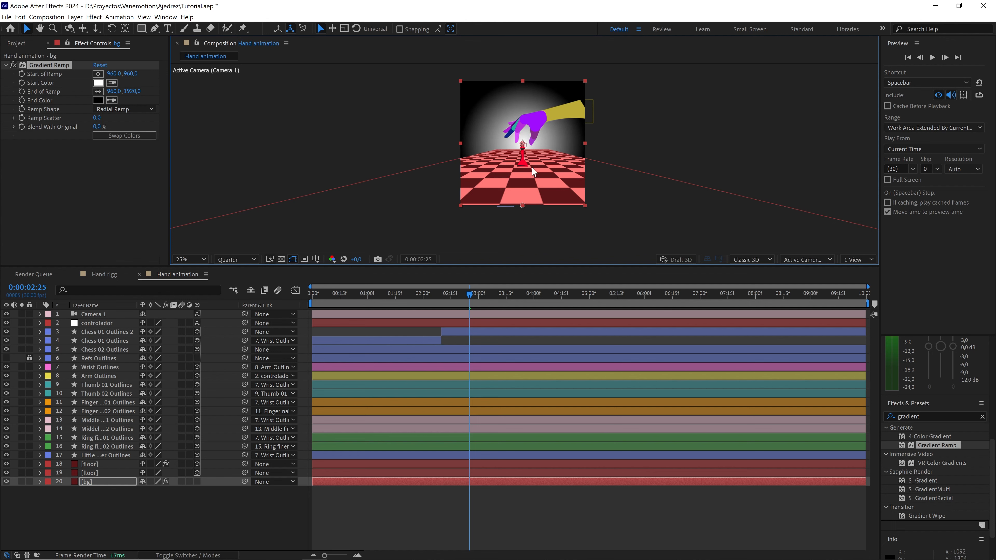
scroll(532, 171, "up", 2)
left_click_drag(527, 224, 427, 227)
left_click_drag(408, 224, 400, 224)
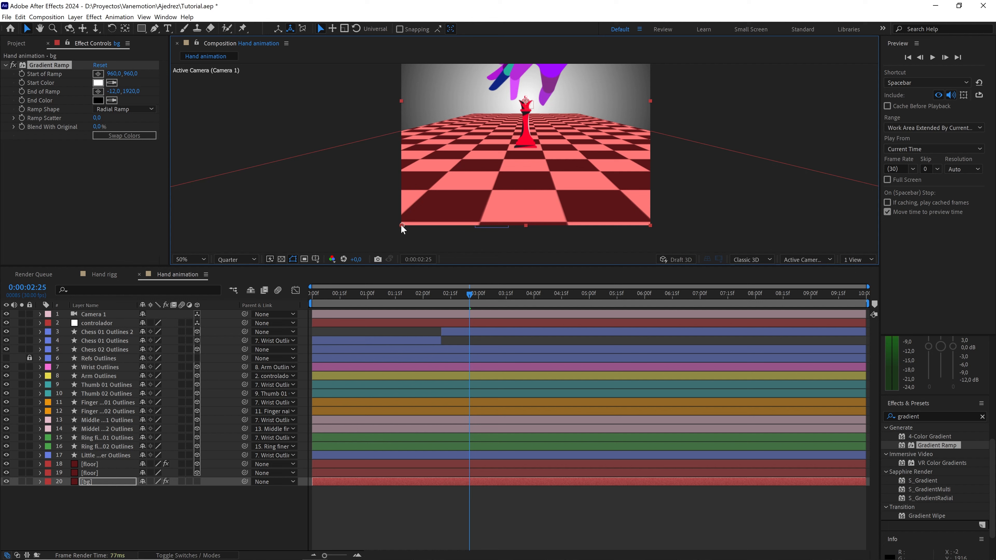
key("h")
left_click_drag(510, 128, 506, 188)
key("v")
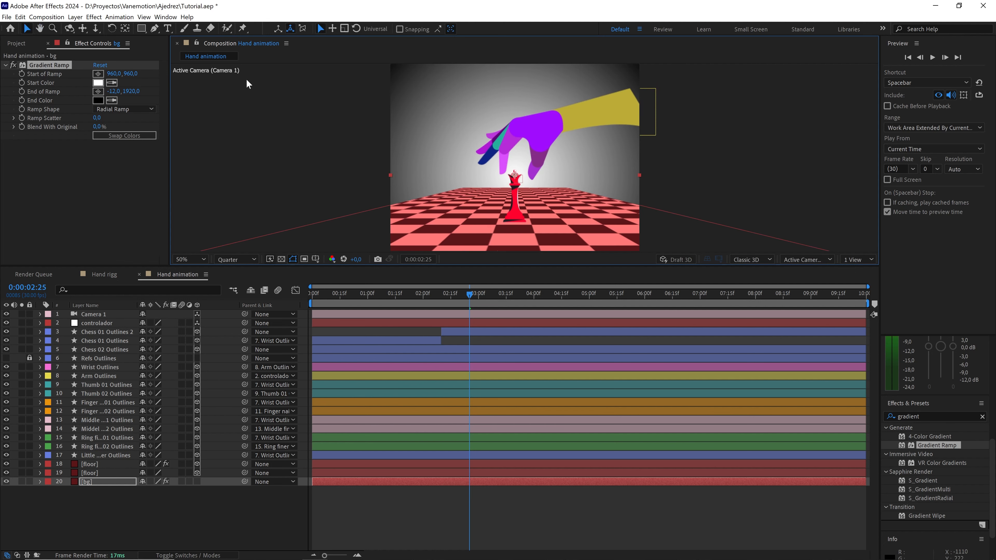
Set the Gradient Ramp's start color to AC120A
left_click(101, 84)
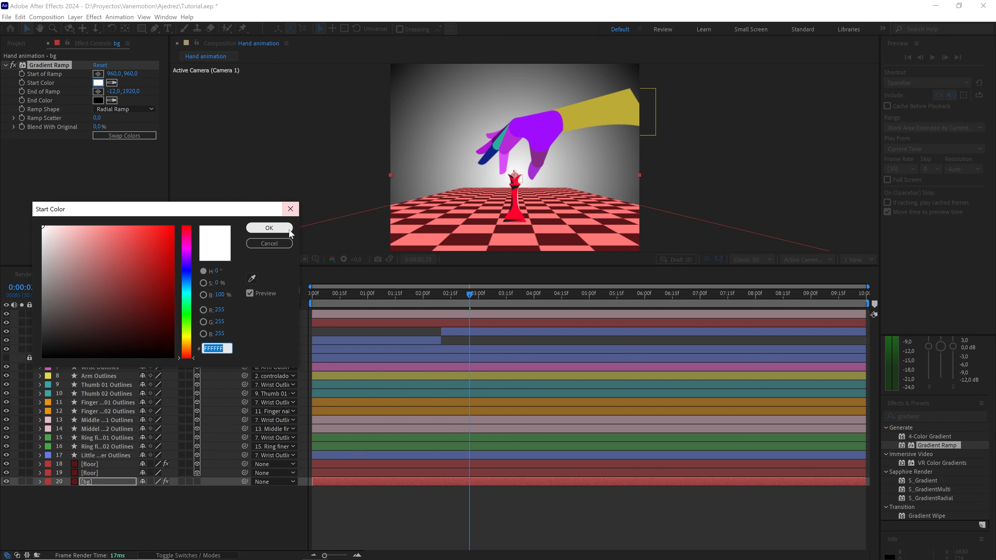
left_click_drag(146, 210, 225, 169)
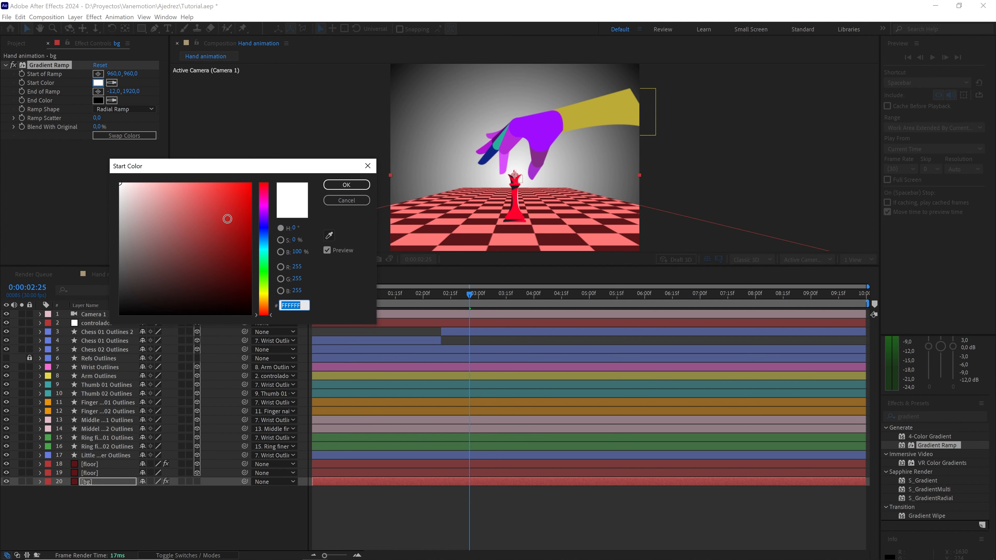
type("A")
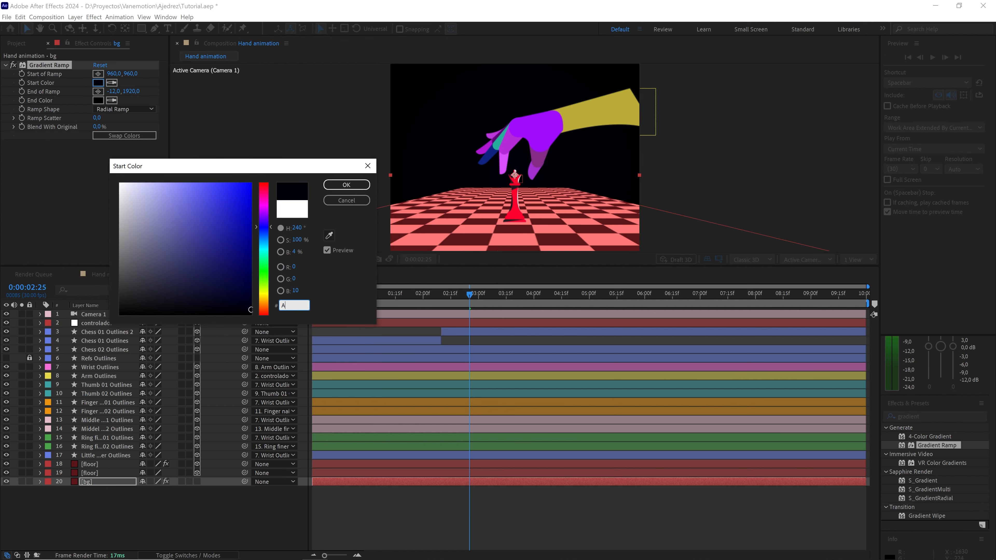
type("C120A")
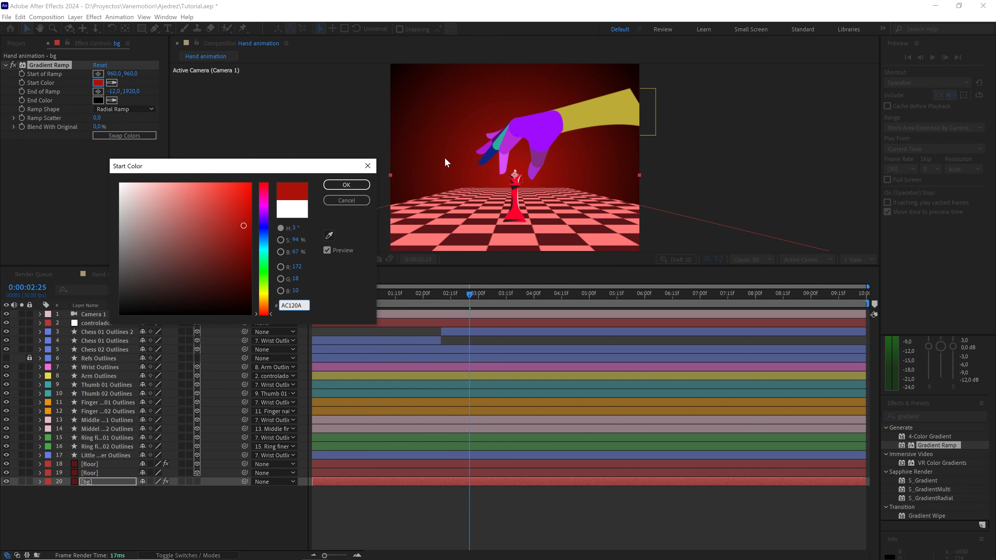
left_click(342, 187)
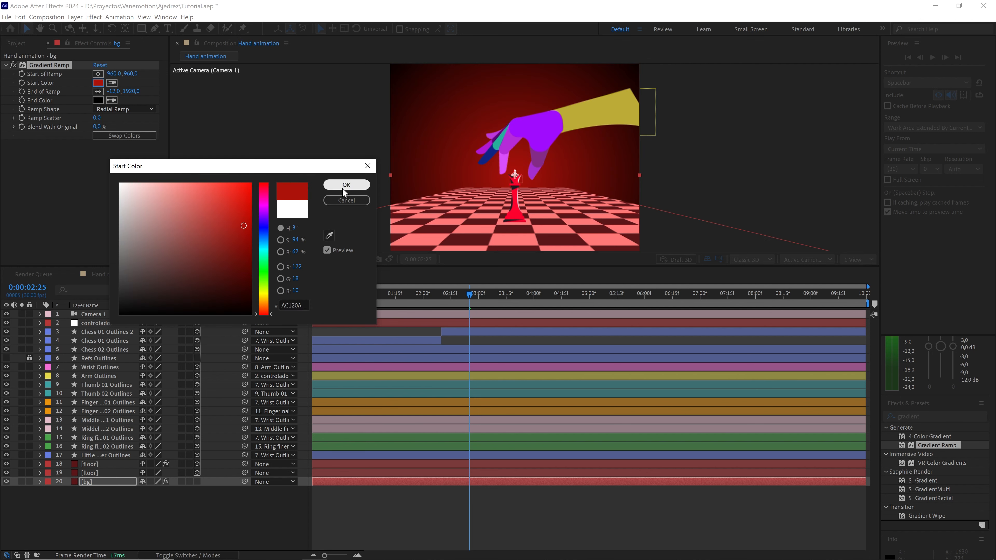
Import the Cement_Grunge image from the project's Assets folder into the project
left_click(17, 44)
left_click(7, 17)
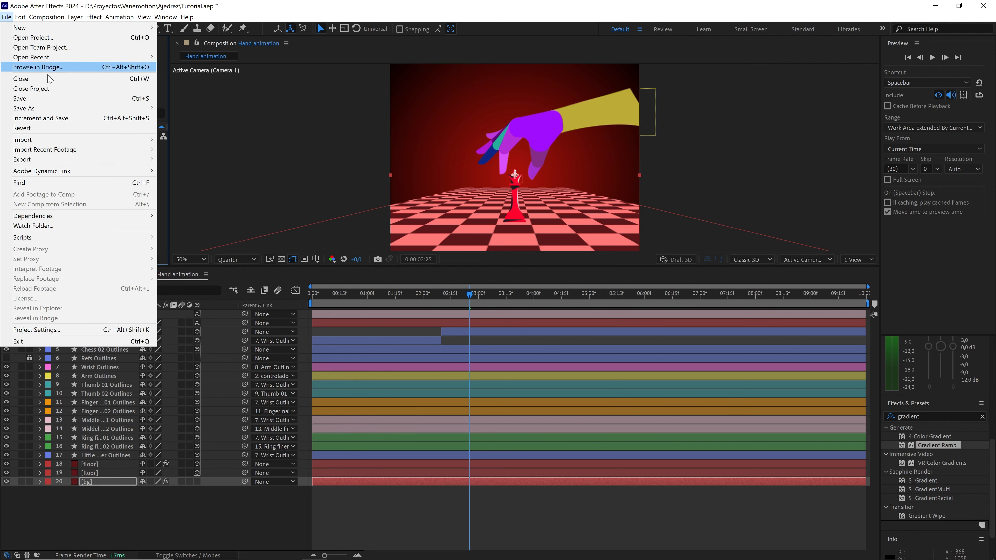
mouse_move(118, 140)
left_click(190, 141)
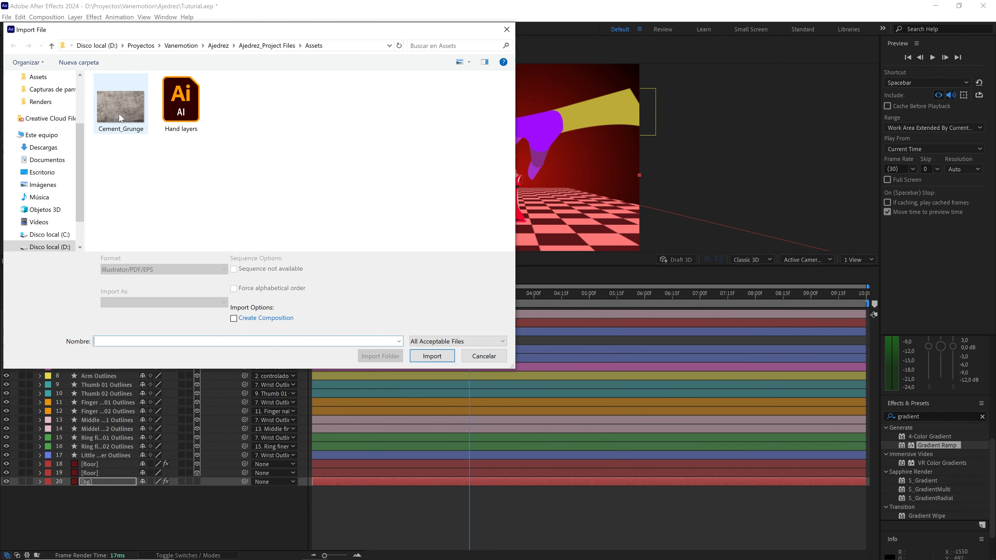
left_click(122, 110)
left_click(426, 355)
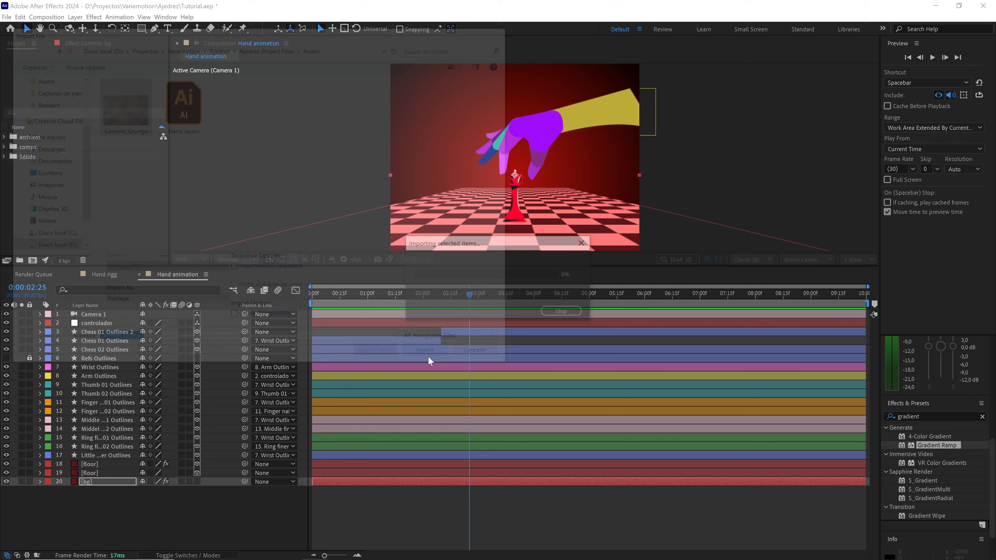
Store Cement_Grunge.jpg in a new project folder named assets and add the image to the composition directly above the bg layer
left_click(19, 260)
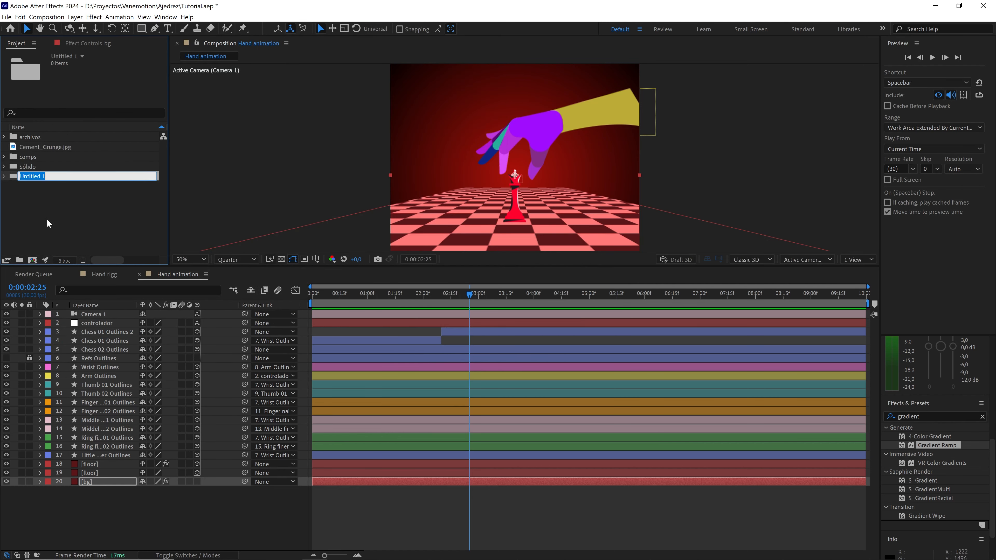
type("assets")
key("Return")
left_click_drag(41, 157, 98, 484)
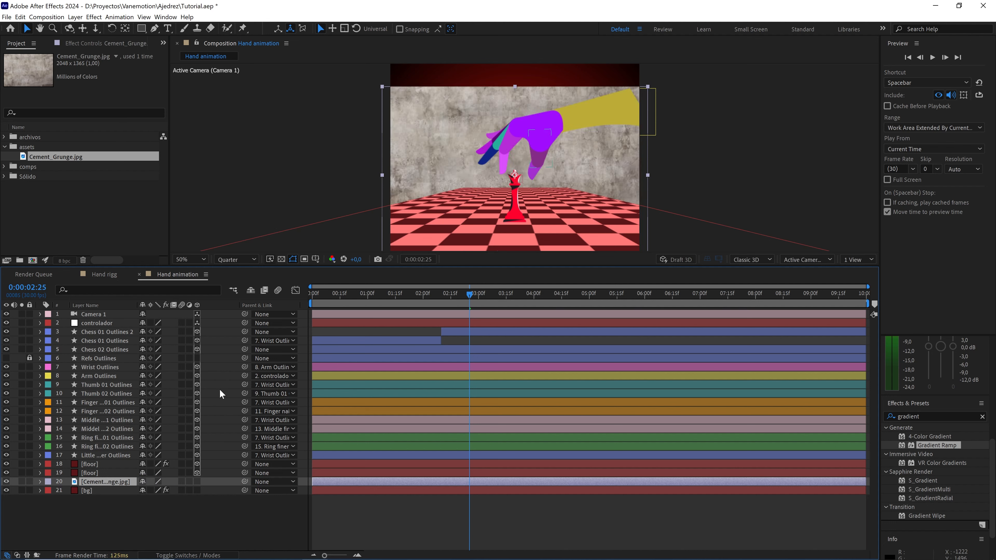
Set the Cement_Grunge layer's blending mode to Overlay
key("F4")
left_click(155, 483)
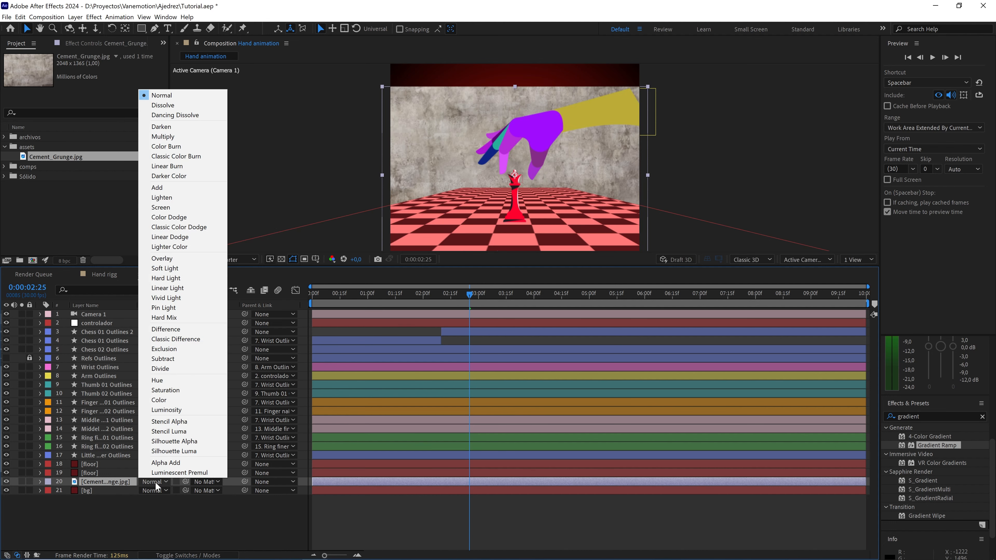
left_click(176, 260)
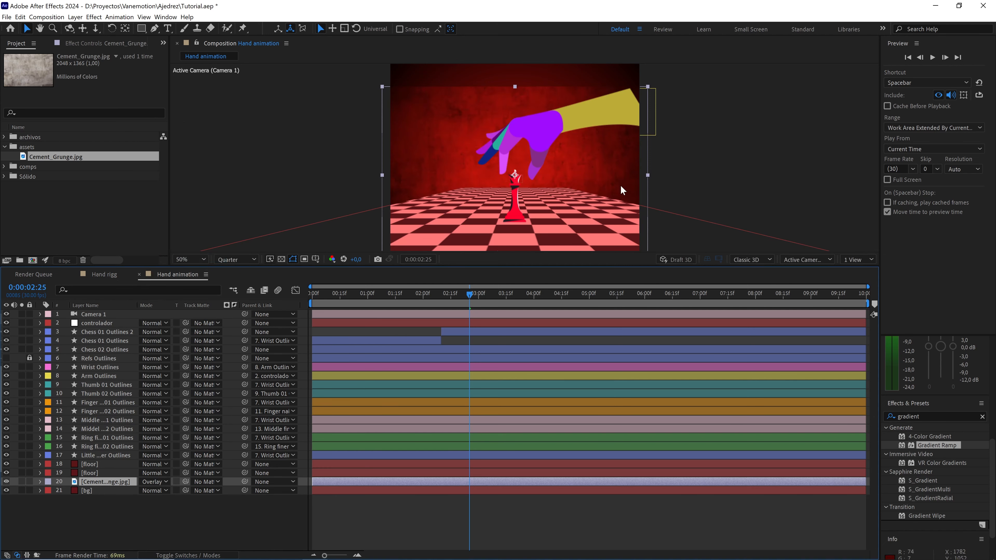
Move the Cement_Grunge layer up so the texture covers the whole background above the floor
key("h")
key("v")
key("comma")
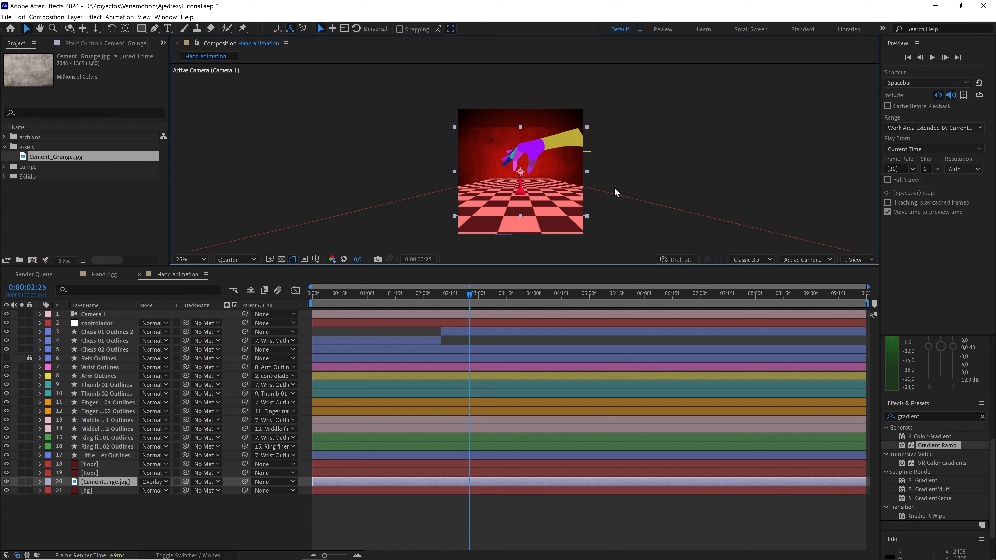
mouse_move(522, 173)
left_mouse_down()
mouse_move(523, 153)
mouse_move(532, 166)
left_mouse_up()
key("period")
key("space")
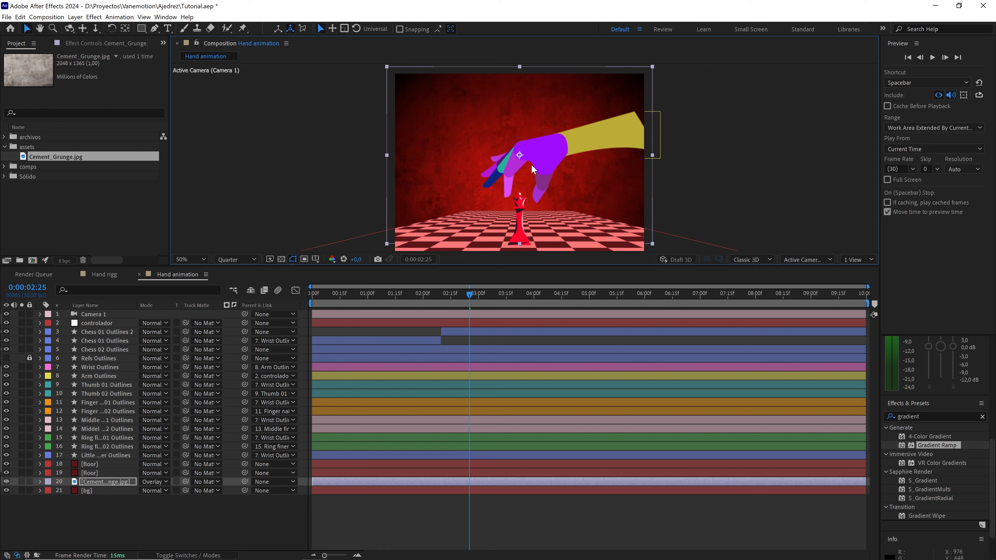
key("comma")
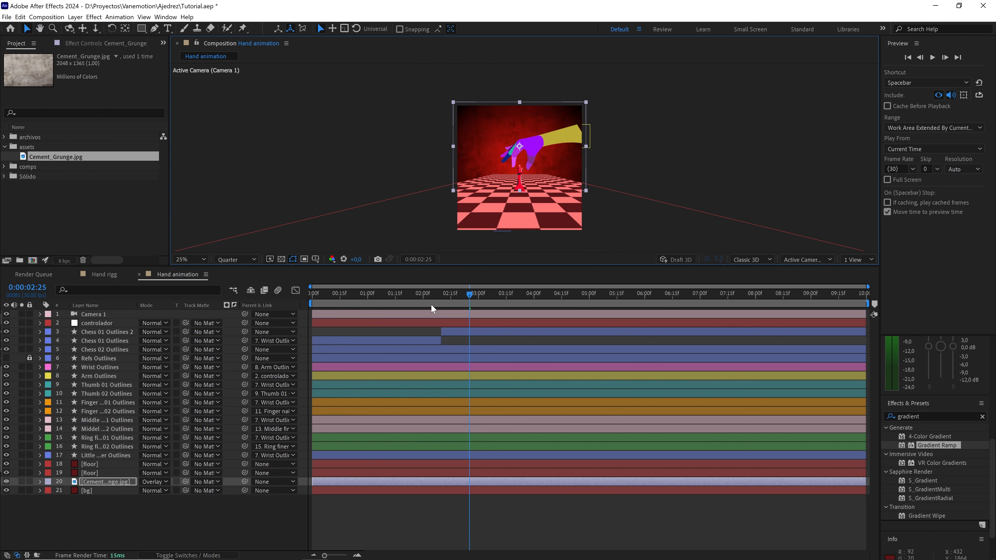
left_click(229, 518)
key("period")
key("space")
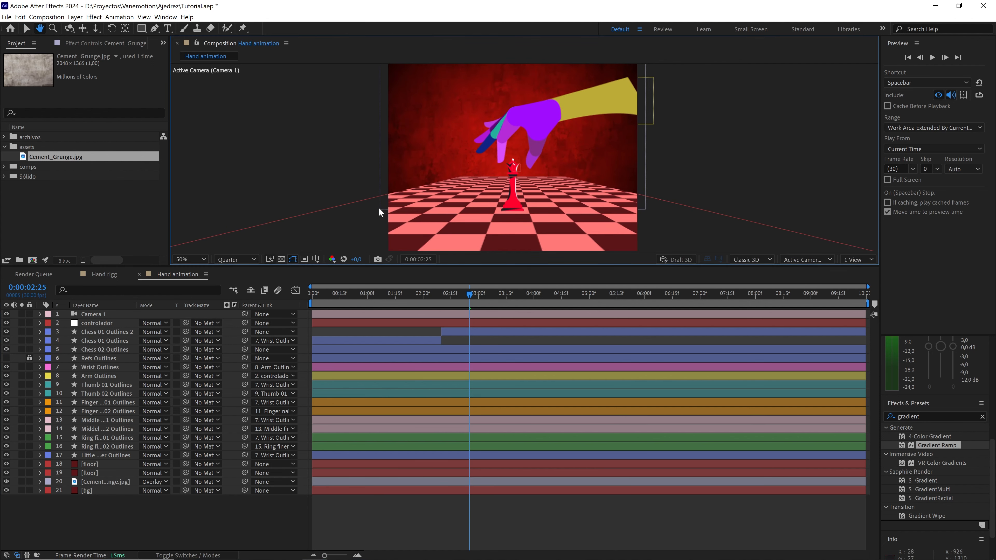
Collapse the assets folder and set the composition view magnification to Fit up to 100%
left_click(62, 208)
left_click(5, 147)
left_click(191, 260)
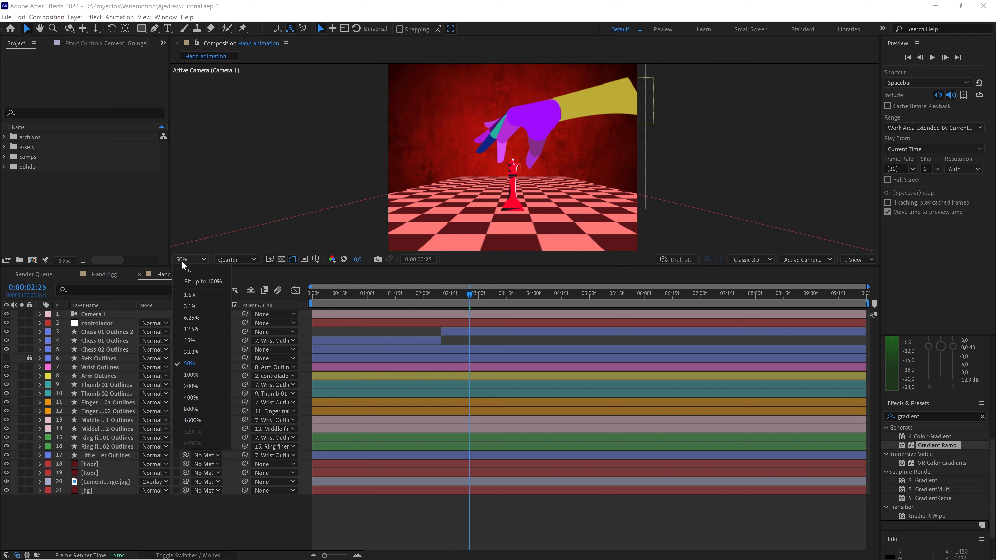
left_click(198, 281)
Save the project and clear the effects search
left_click(114, 240)
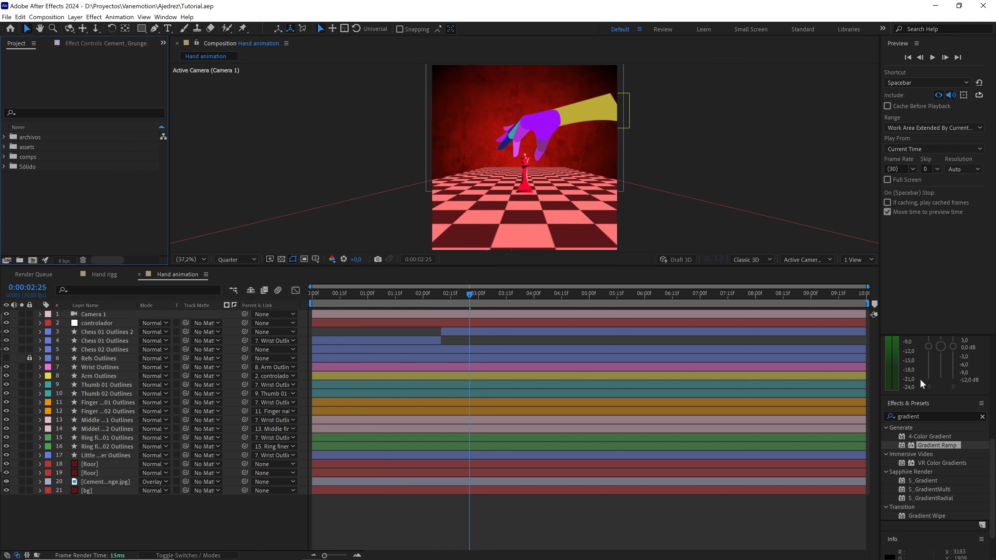
left_click(981, 417)
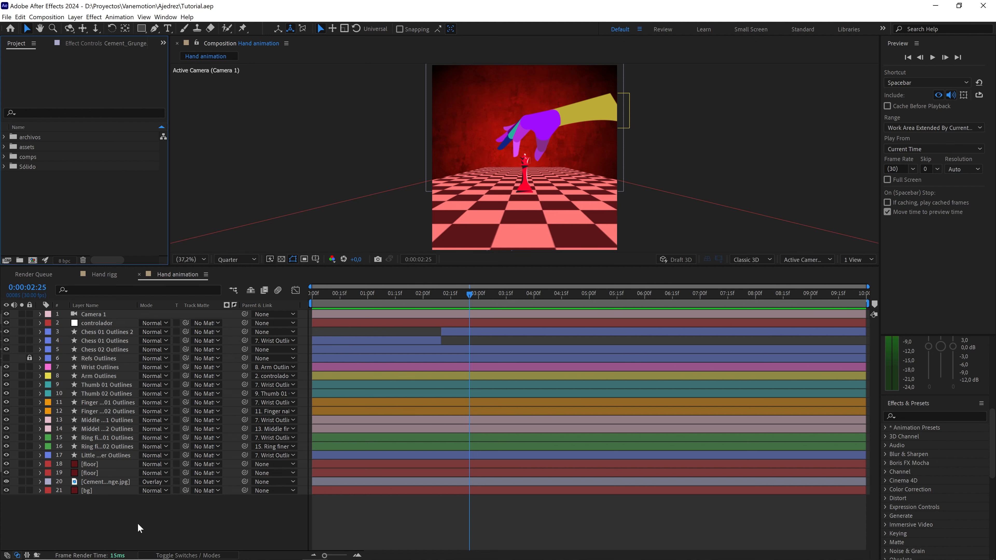
Create a null object, make it a 3D layer and parent Camera 1 to it
right_click(138, 536)
mouse_move(164, 429)
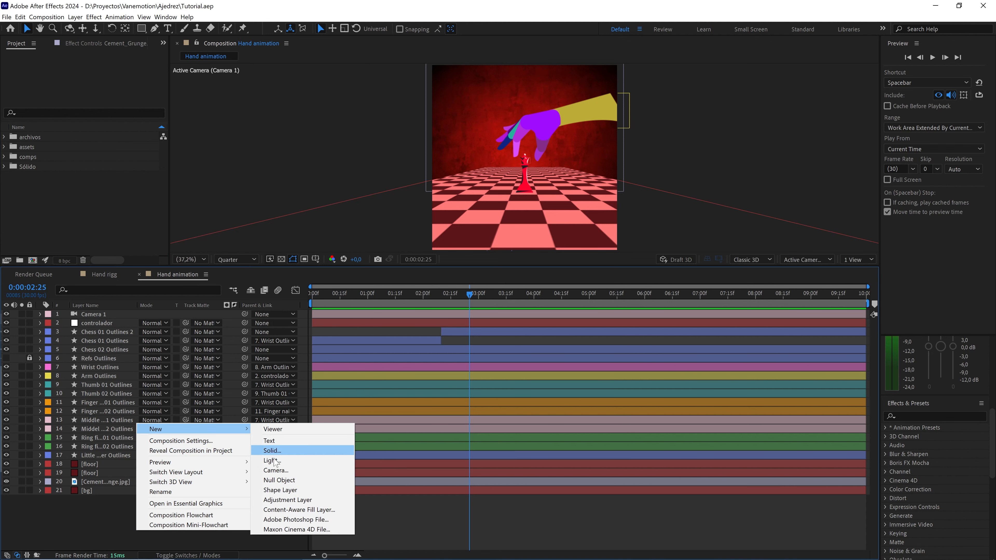
left_click(282, 484)
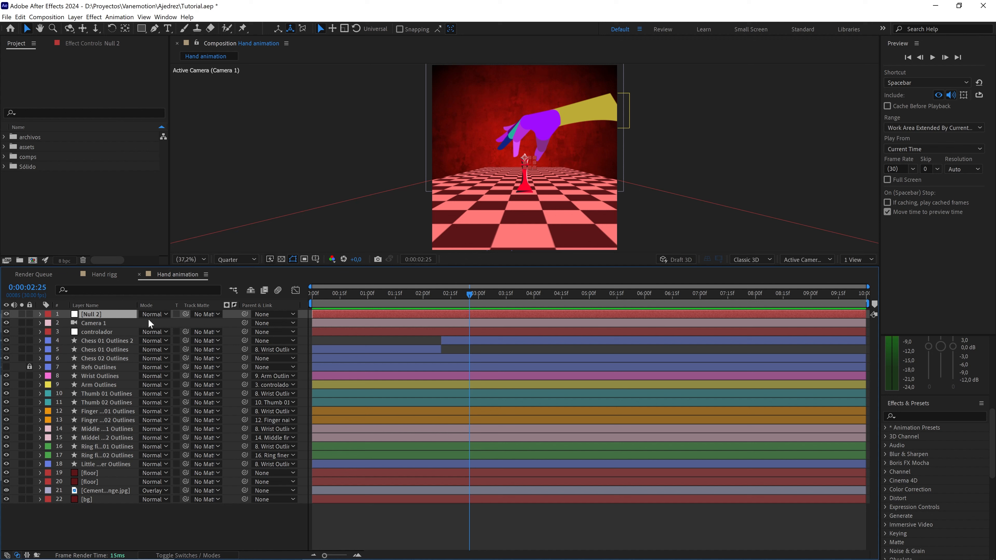
key("F4")
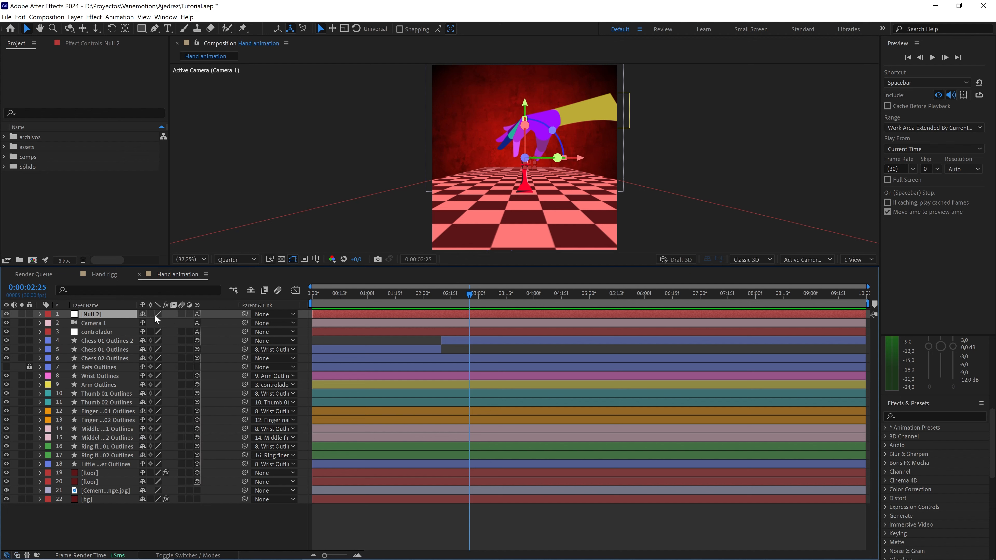
left_click(80, 323)
left_click_drag(244, 323, 114, 313)
Reveal the new null's Position at the first frame and center the Chess 02 Outlines layer's anchor point in its content
left_click_drag(328, 298, 300, 298)
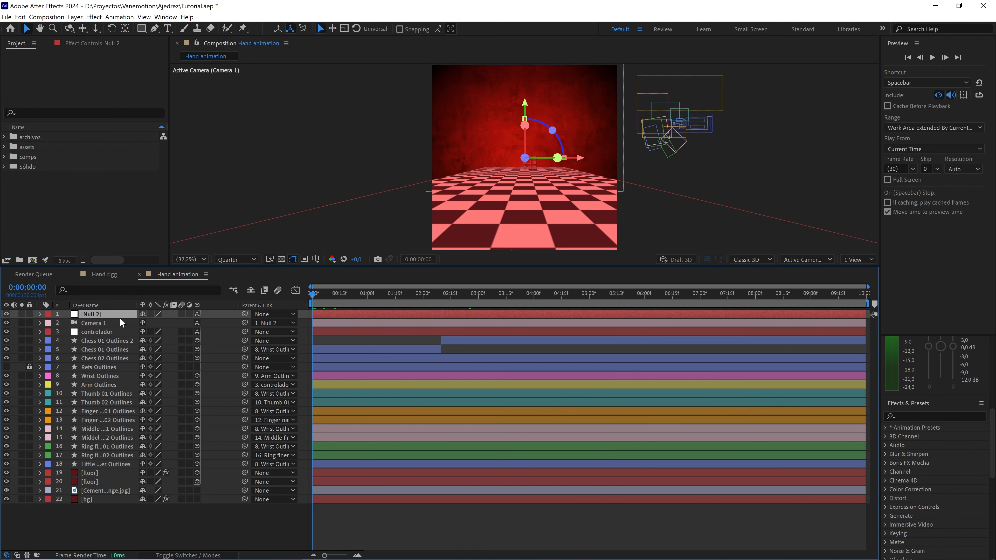
key("p")
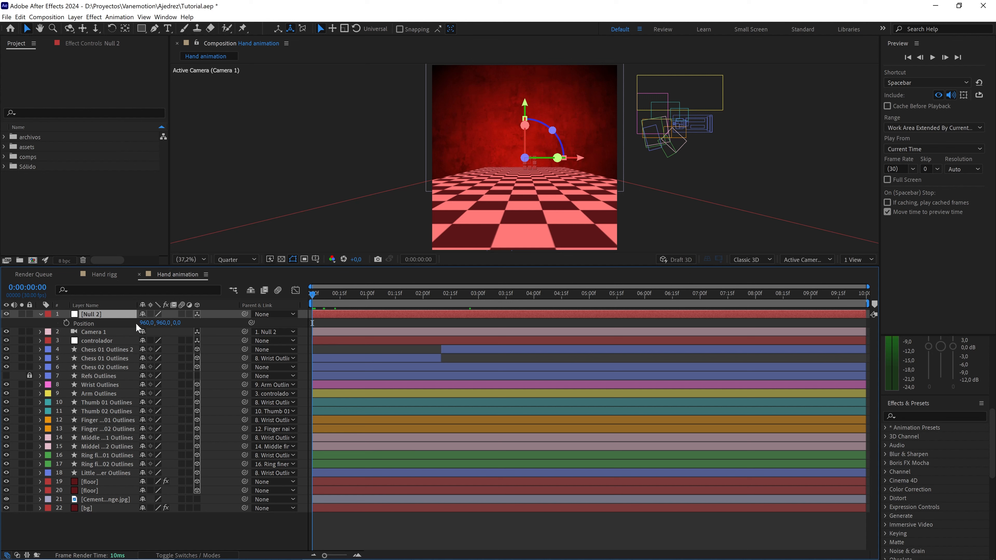
left_click(108, 367)
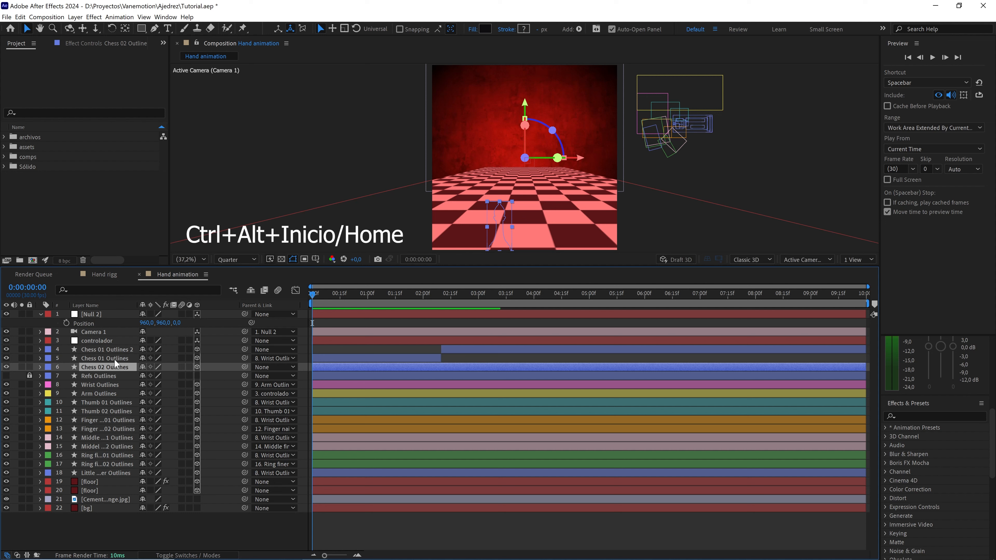
key("ctrl+alt+Home")
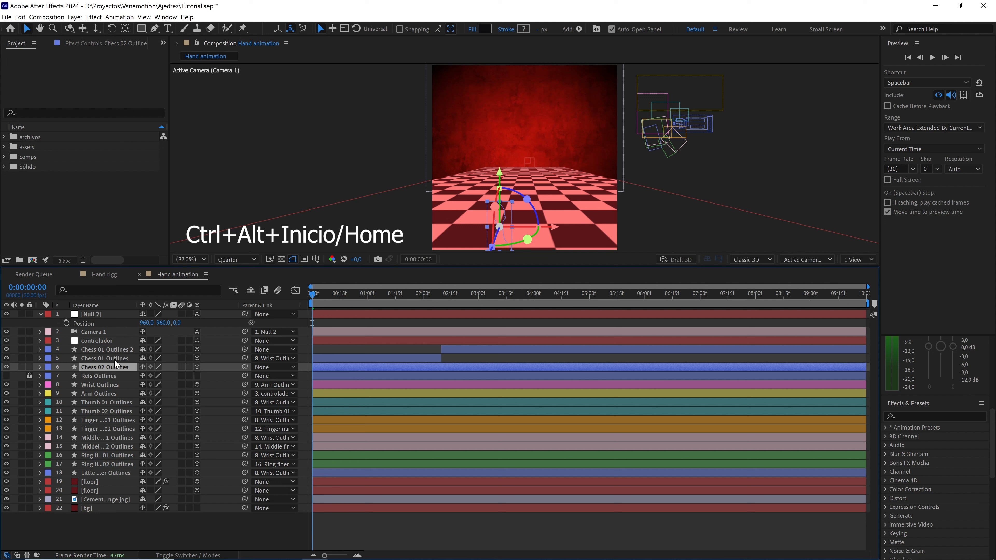
Center the Chess 02 Outlines layer in the composition view and set its Scale to 75%
key("ctrl+Home")
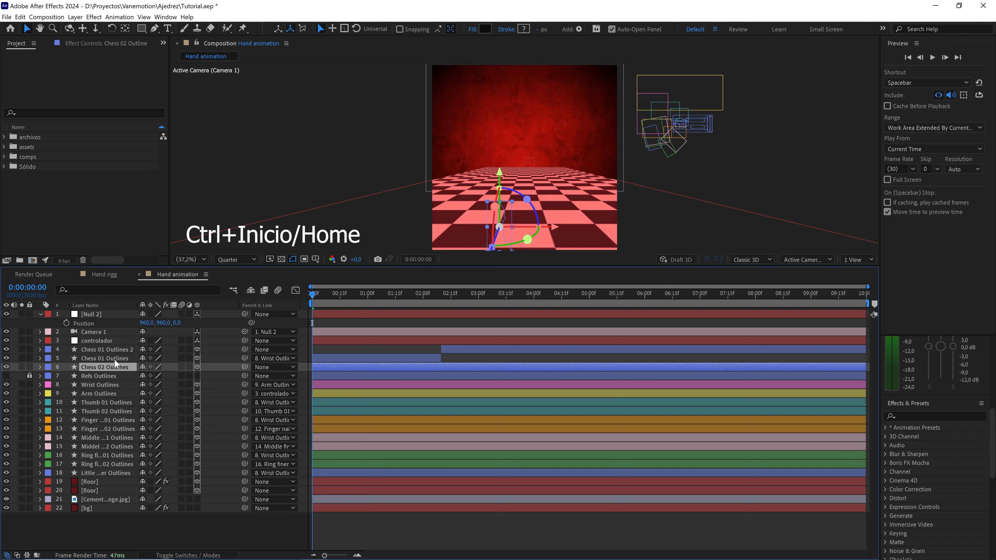
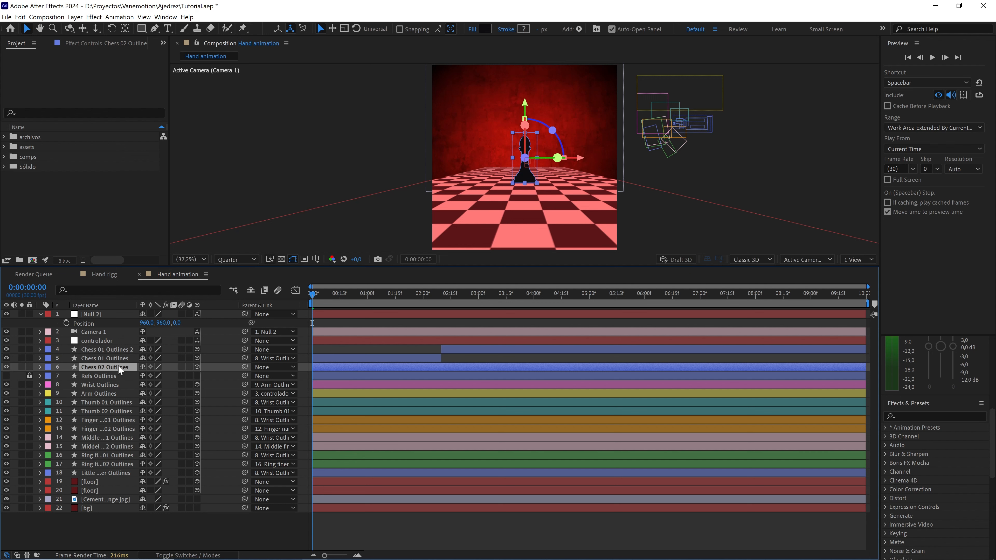
key("s")
left_click(190, 375)
type("75")
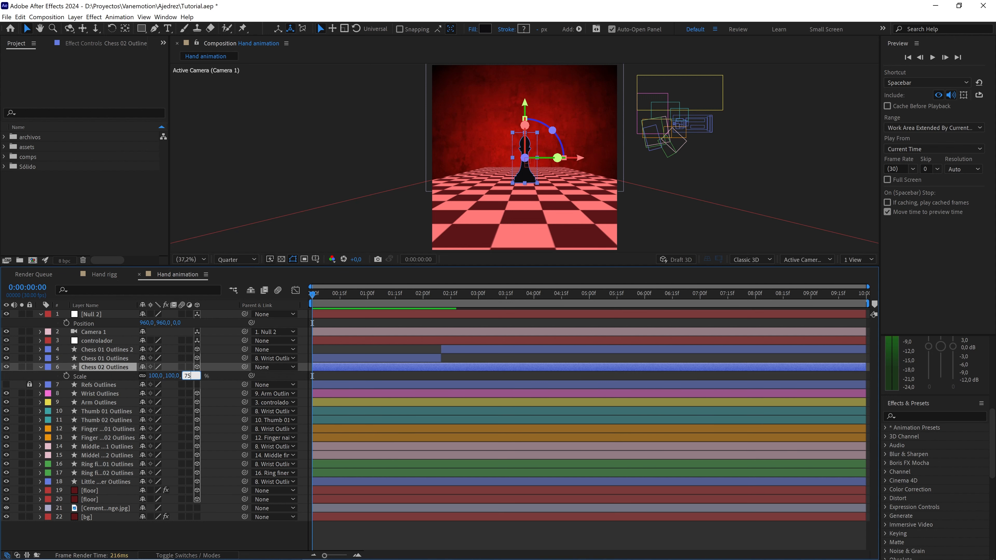
key("Return")
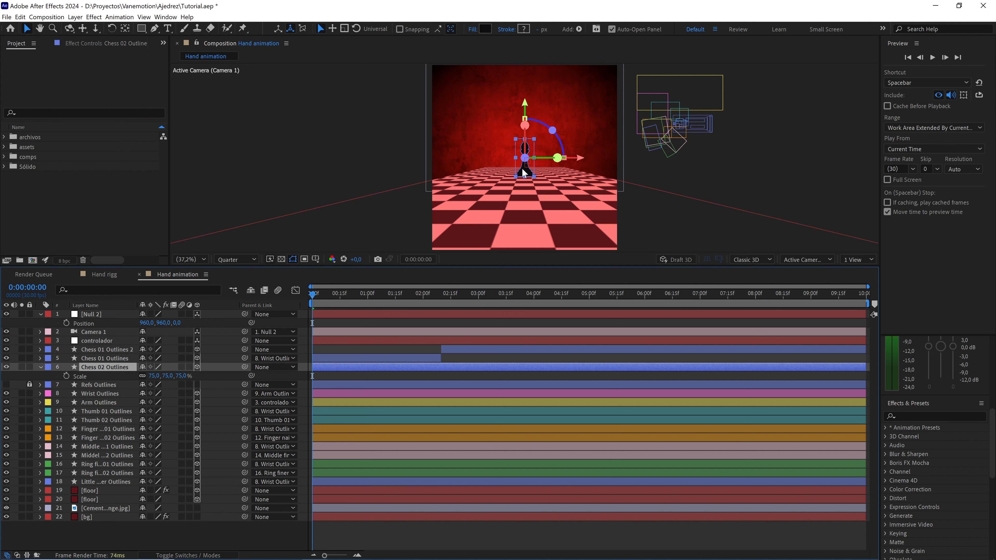
Switch the composition to a two-view layout and turn on the transparency grid in the Front view
left_click(857, 260)
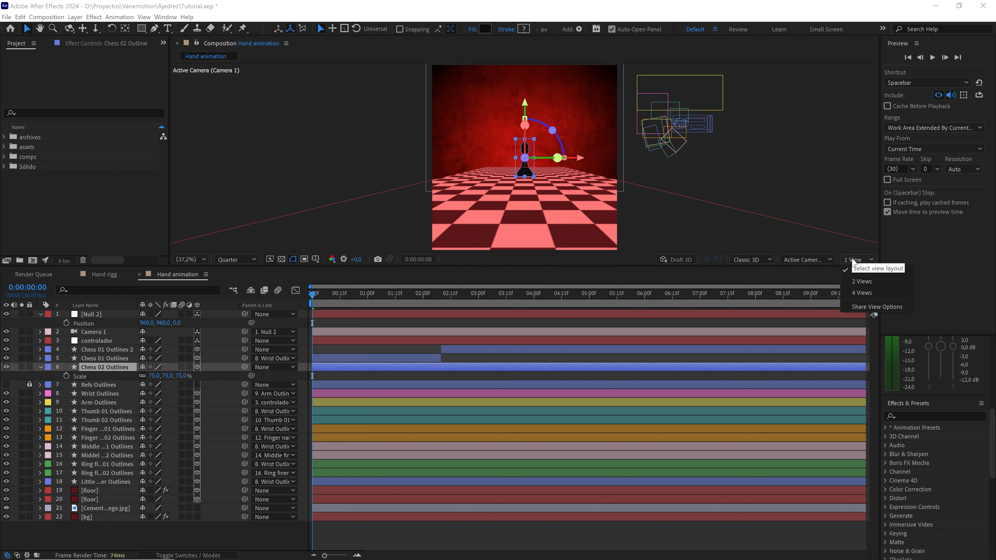
left_click(867, 284)
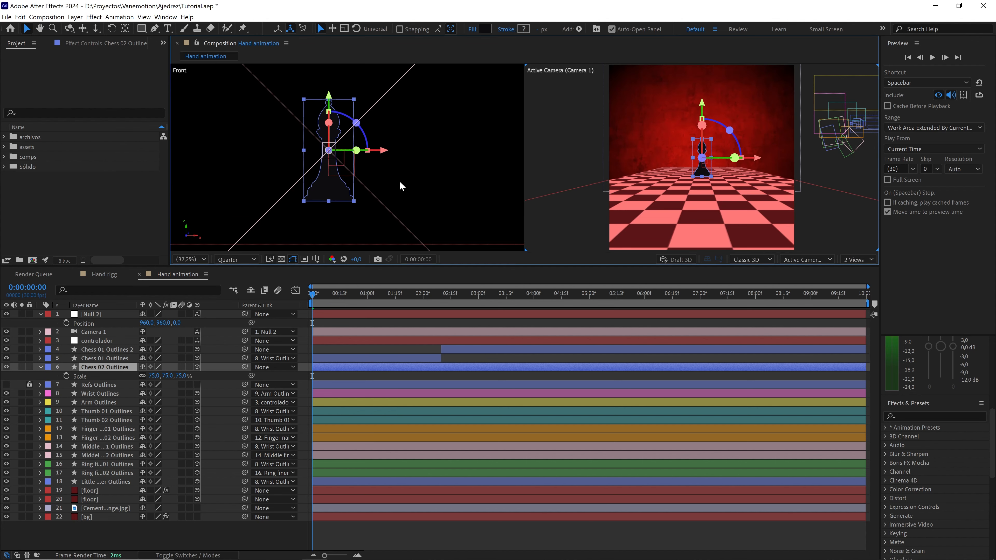
left_click(347, 200)
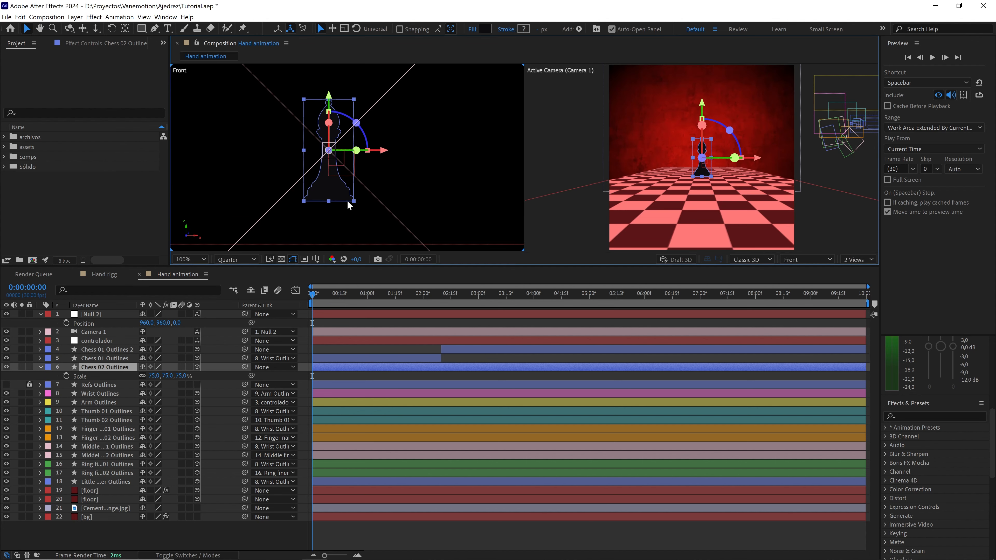
left_click(282, 259)
left_click_drag(389, 204, 423, 181)
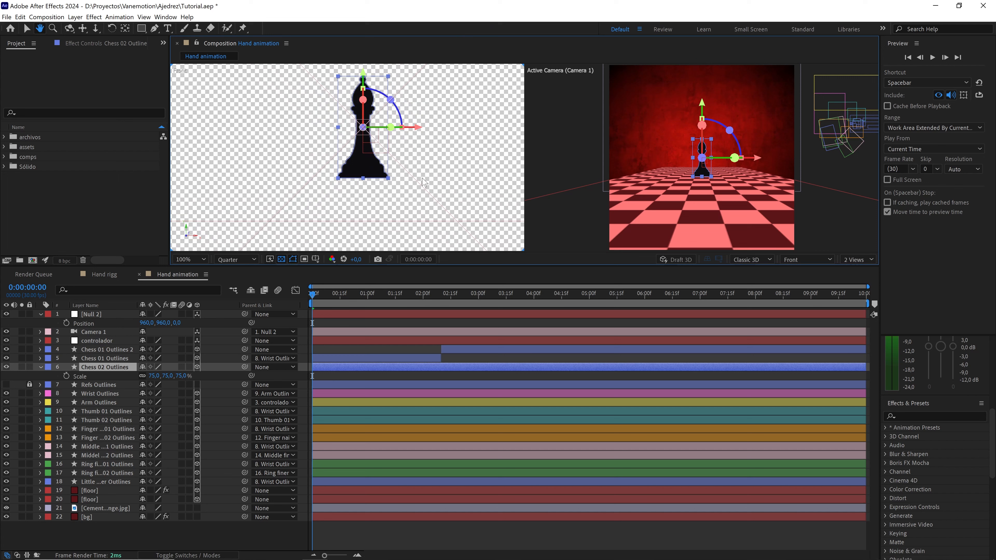
Lower the Chess 02 Outlines piece in the Front view until its base meets the floor line, and turn off the transparency grid
left_click_drag(364, 76, 367, 101)
scroll(357, 212, "up", 3)
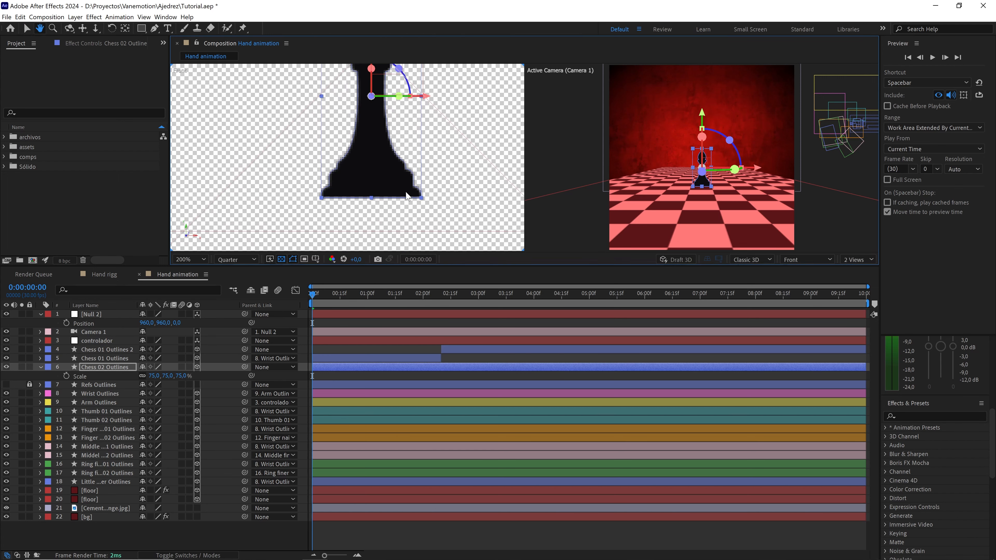
left_click(357, 234)
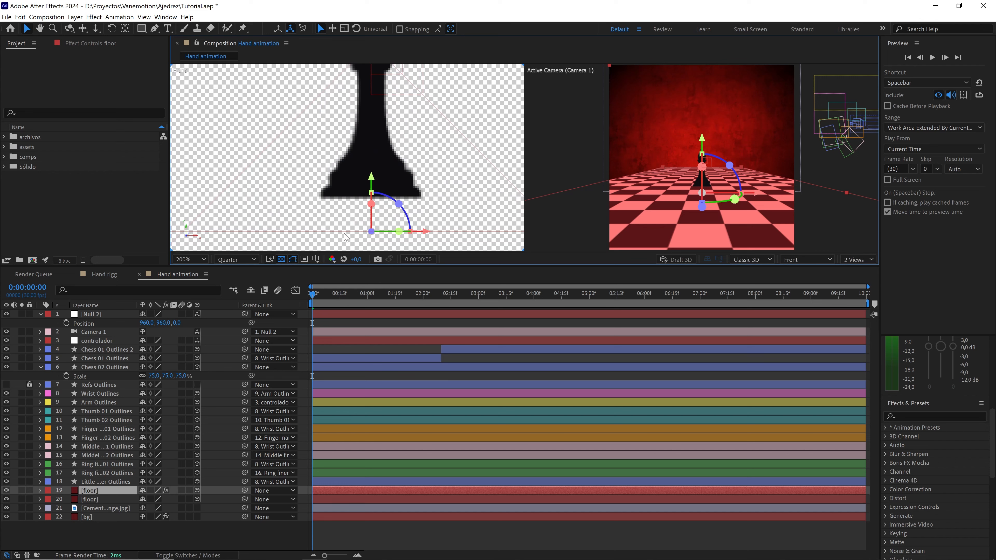
left_click(381, 130)
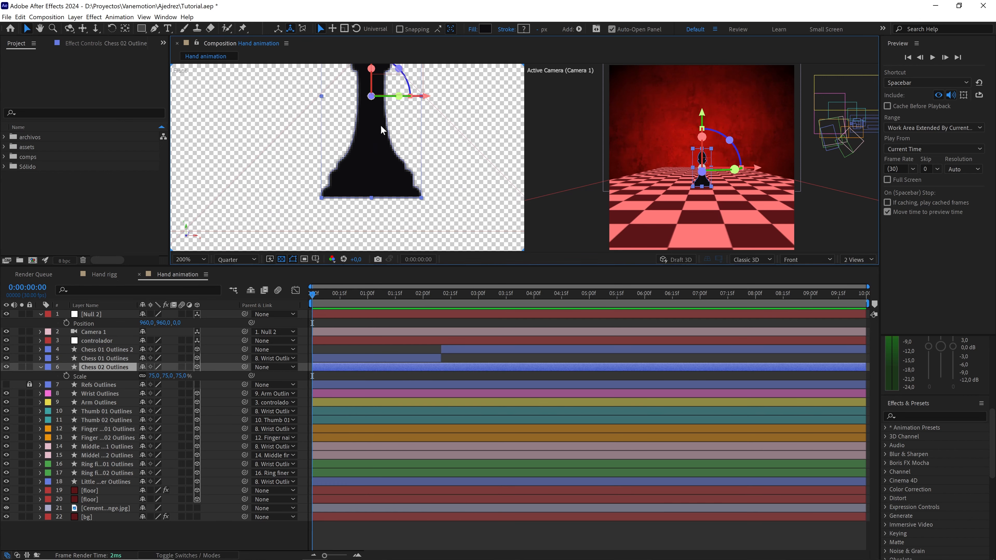
key("comma")
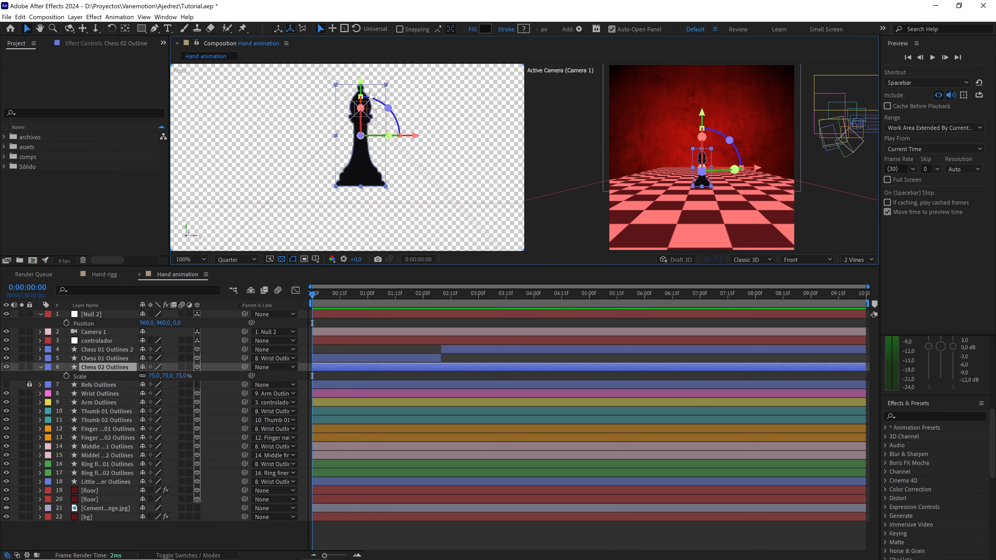
left_click_drag(370, 94, 371, 98)
key("period")
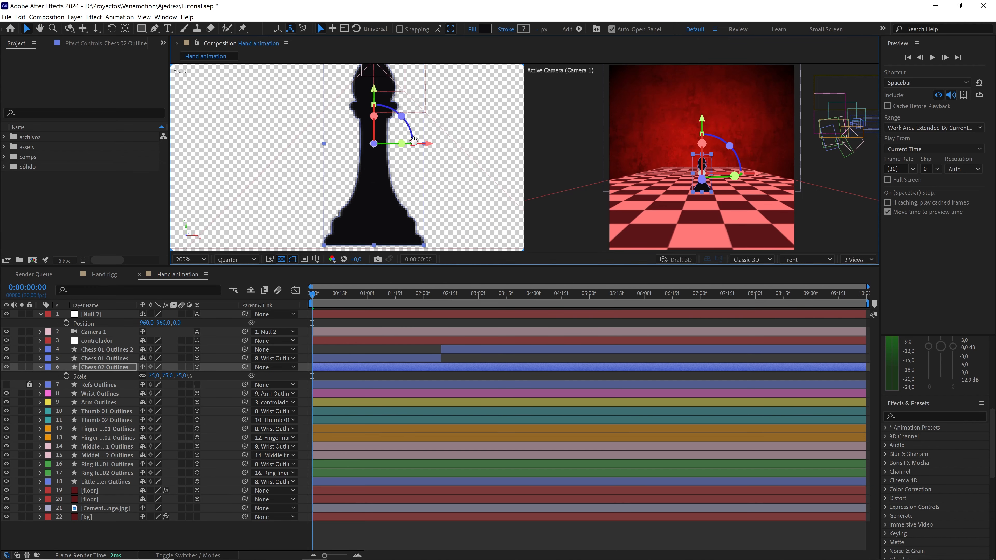
left_click_drag(376, 93, 384, 80)
left_click(284, 258)
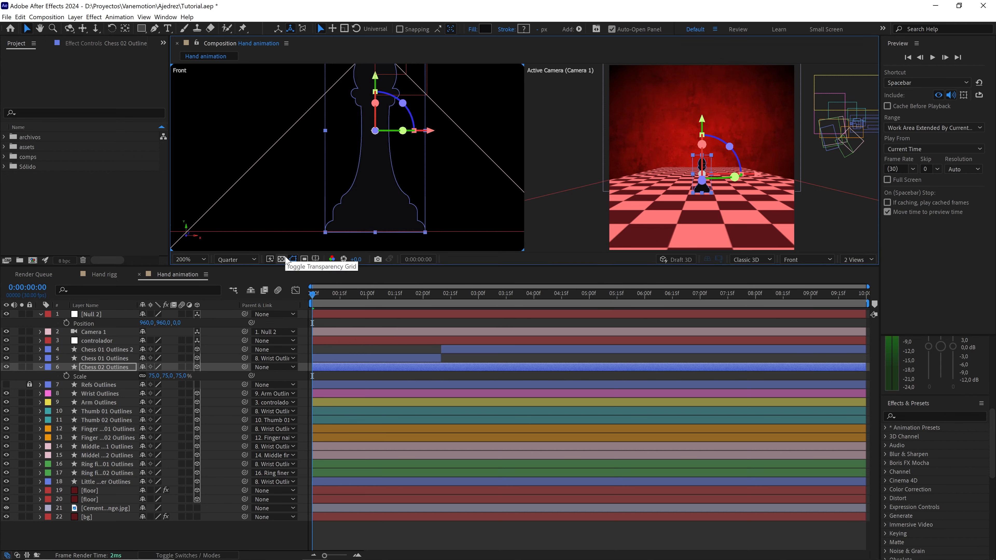
Return to the single-view layout and show the scene from Custom View 1
scroll(741, 179, "up", 4)
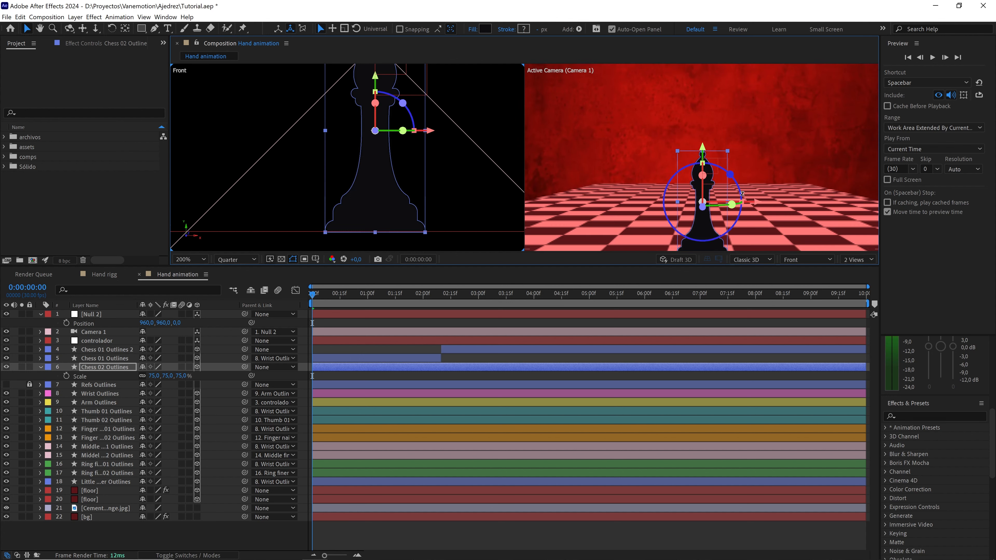
scroll(745, 134, "down", 5)
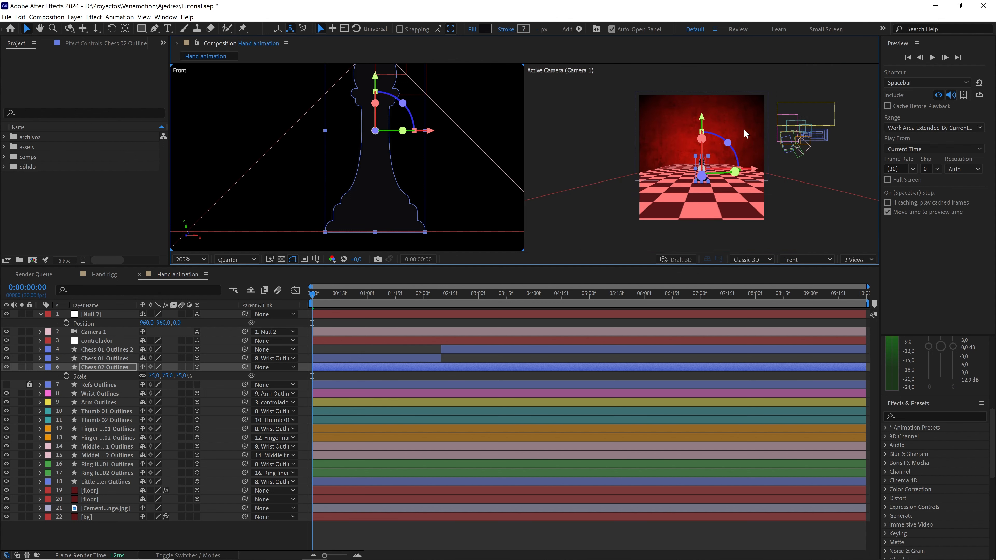
left_click(779, 175)
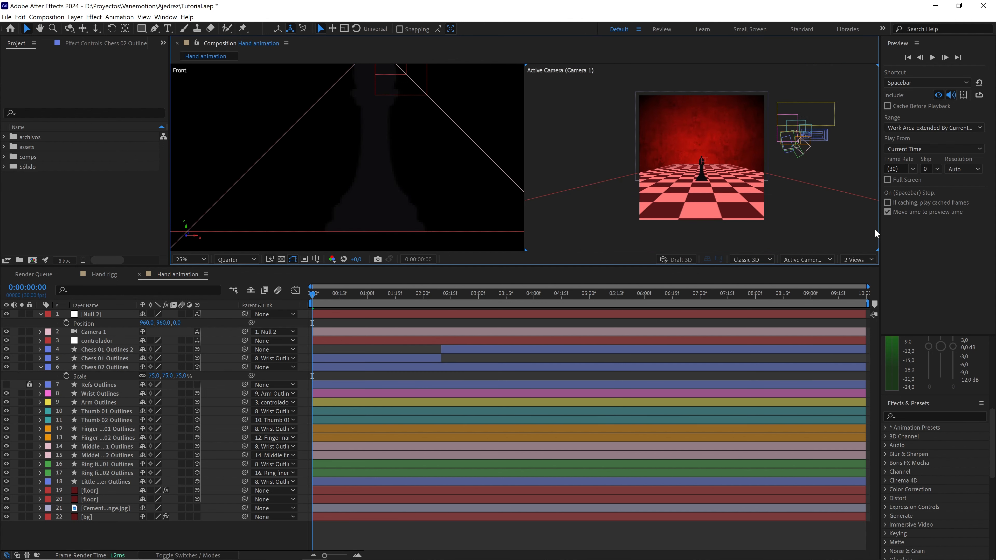
left_click(859, 257)
left_click(863, 271)
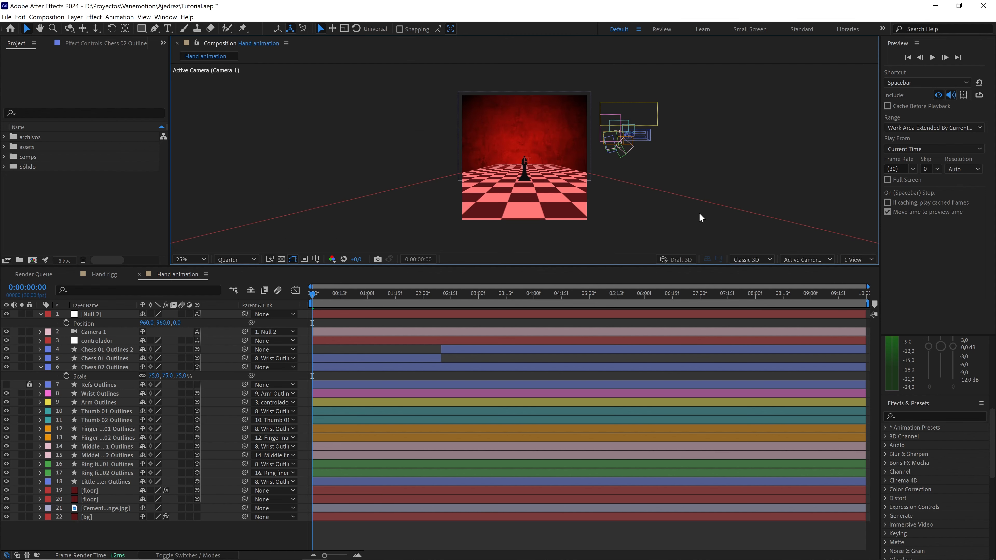
left_click(812, 260)
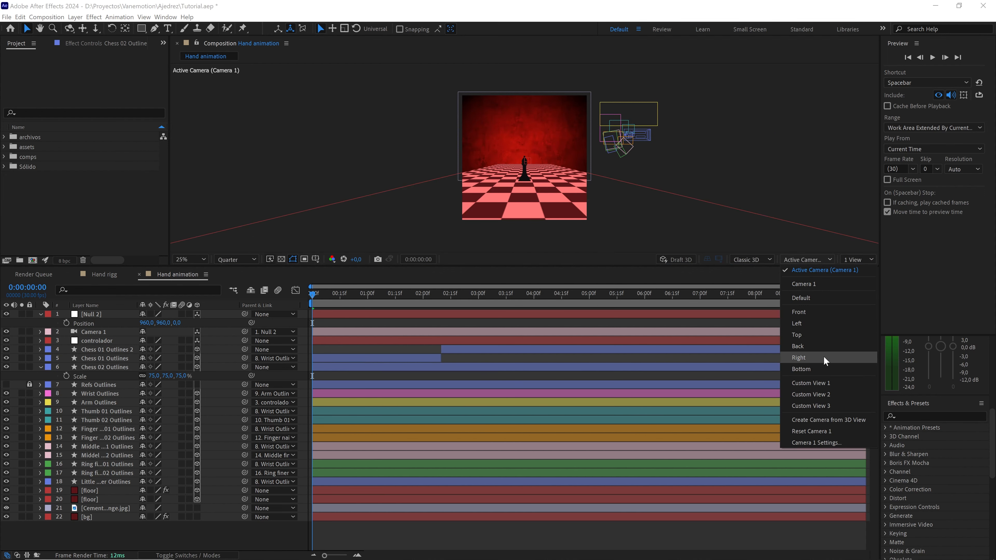
left_click(824, 379)
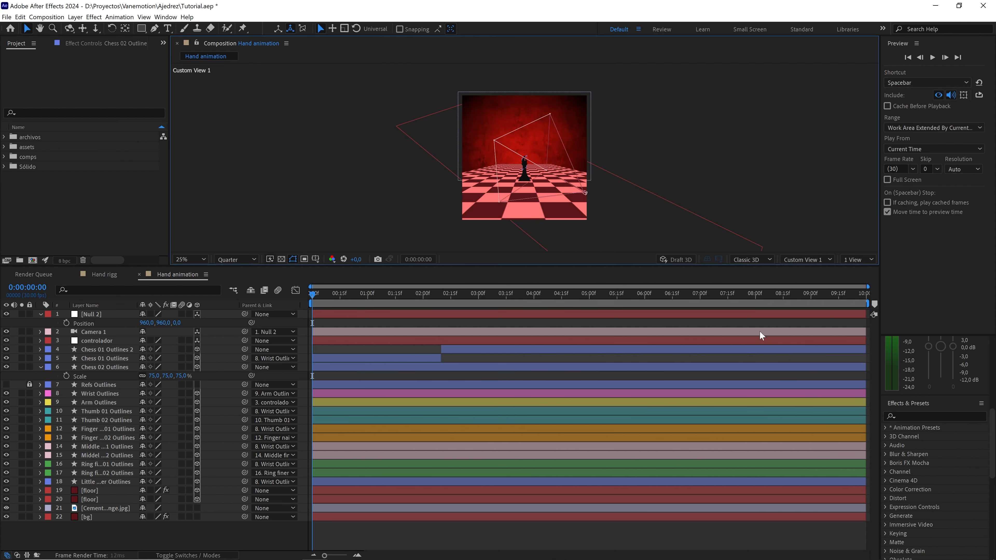
Move the Chess 02 Outlines piece along its X axis across the checkerboard floor in Custom View 1
scroll(537, 185, "up", 4)
left_click(544, 204)
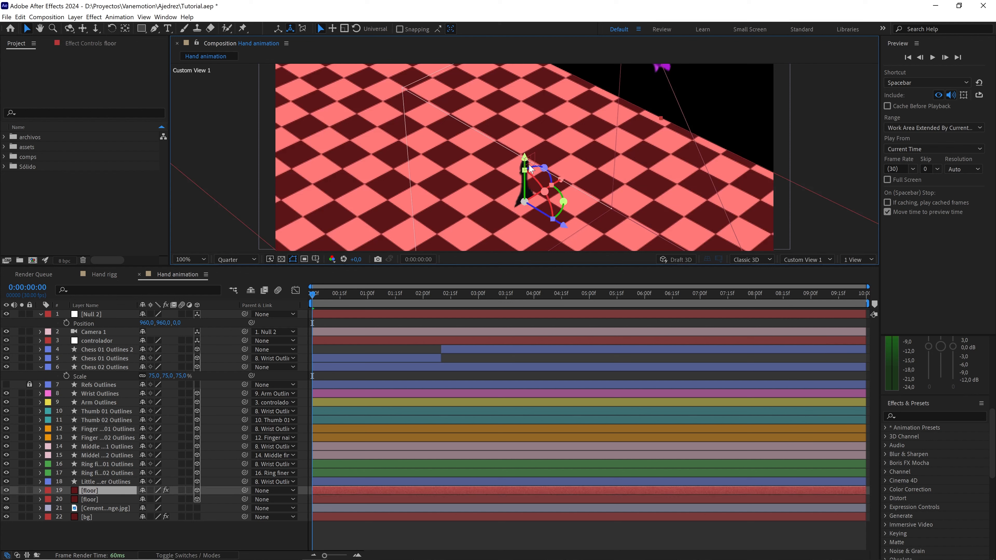
key("h")
left_click_drag(528, 164, 475, 132)
key("v")
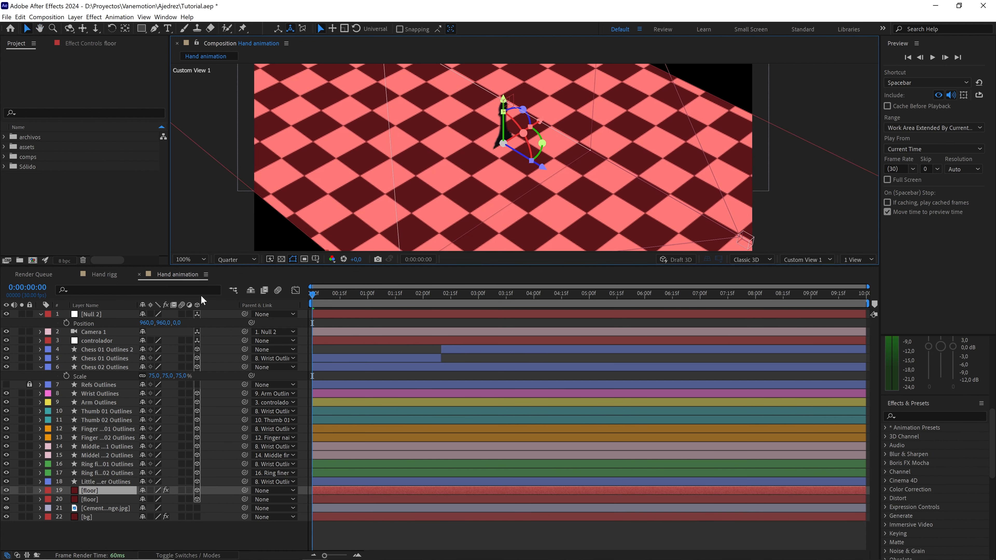
left_click(109, 365)
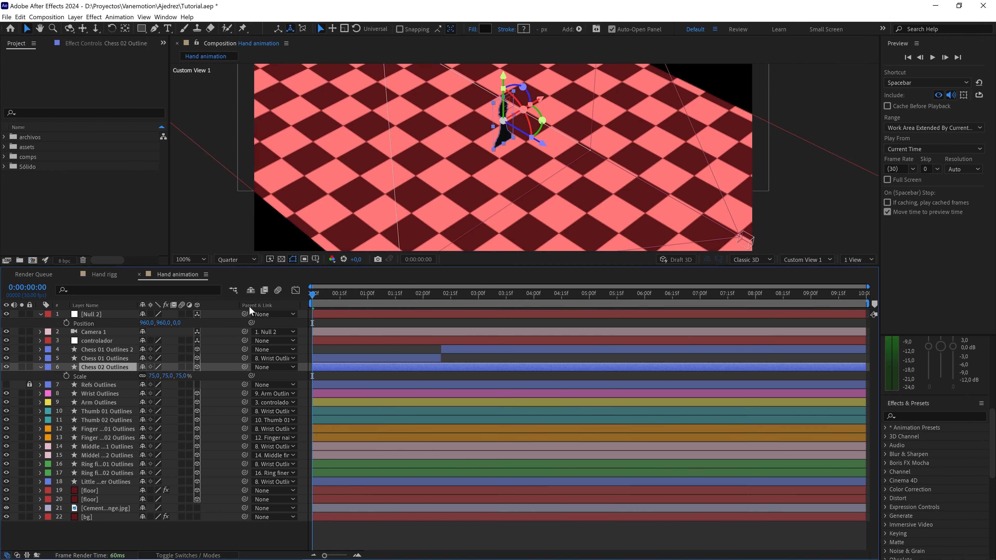
left_click_drag(544, 101, 516, 121)
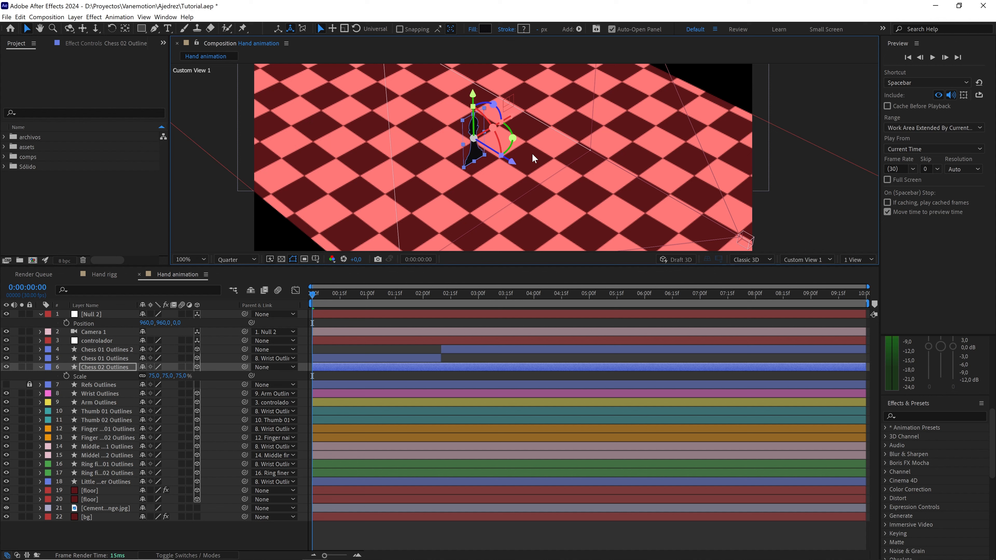
At 0:00:02:12, move the Chess 02 Outlines piece along its Z axis, away from the hand and the red piece
key("comma")
left_click_drag(322, 297, 445, 297)
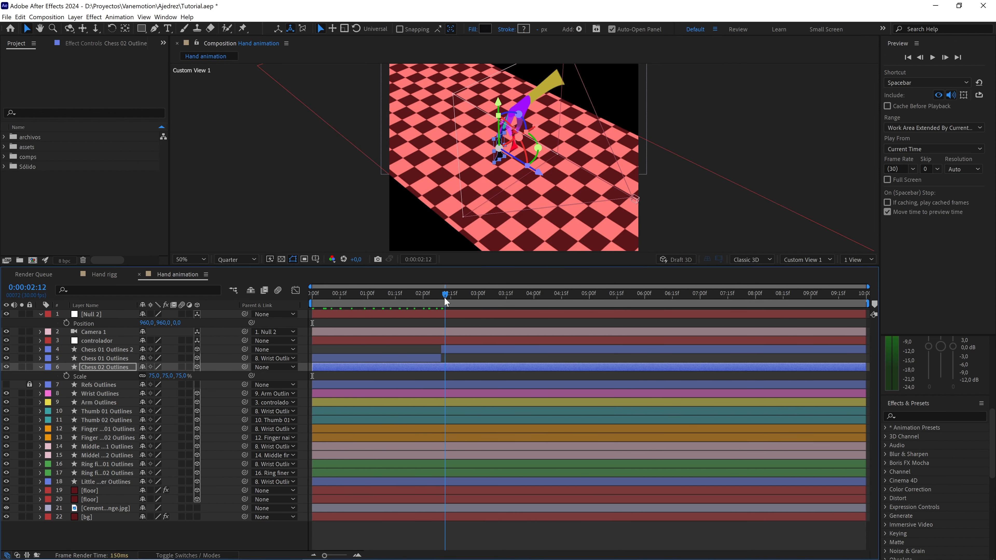
key("period")
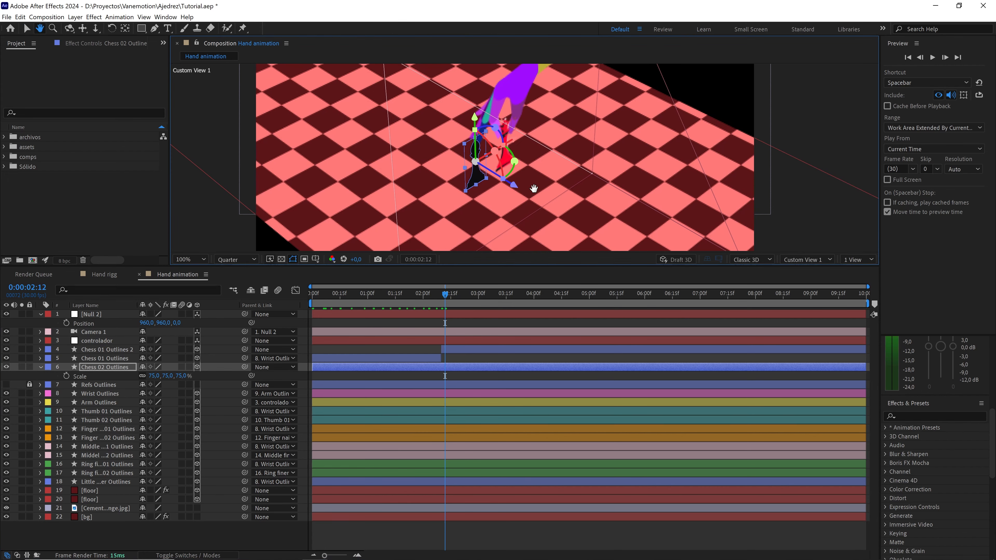
key("period")
left_click(488, 133)
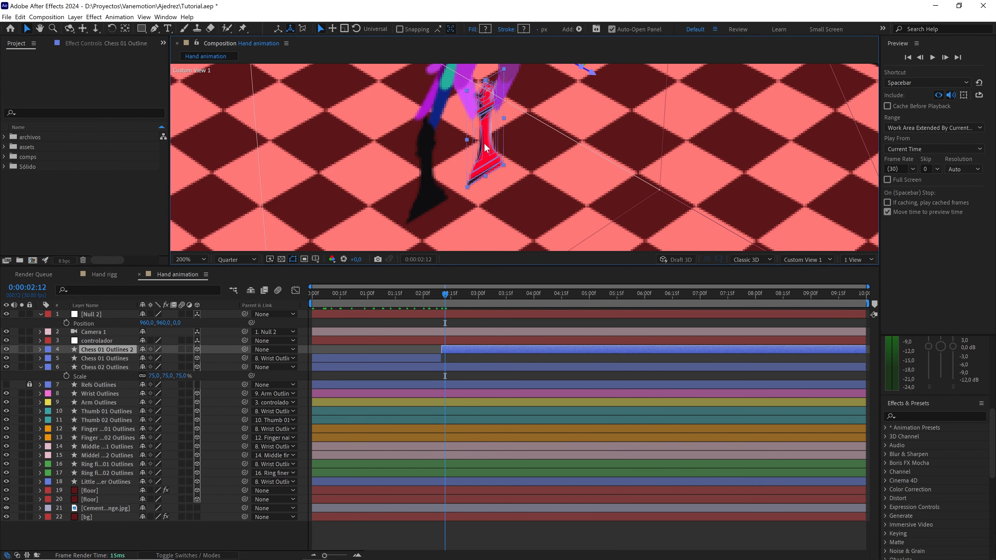
key("comma")
left_click(470, 161)
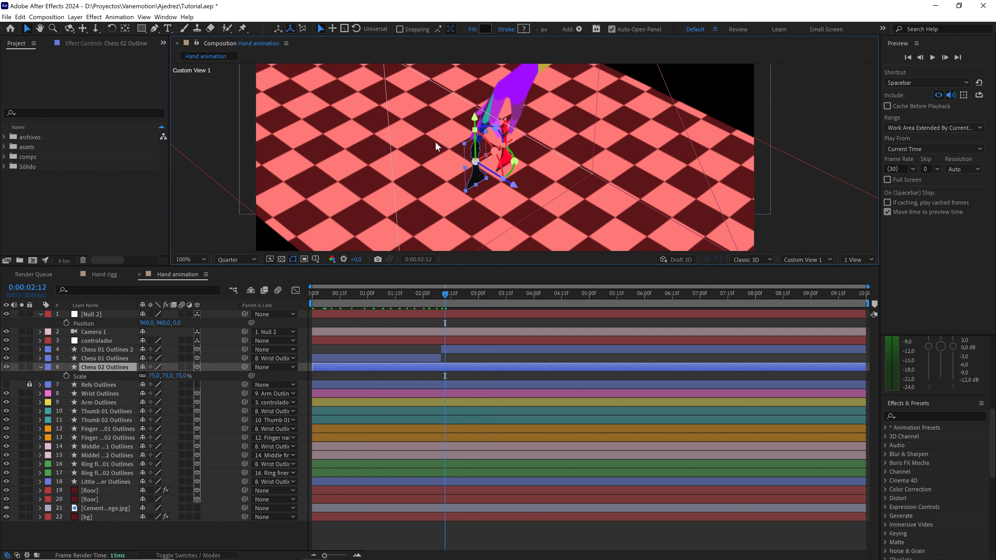
left_click_drag(512, 184, 461, 193)
key("space")
Duplicate Chess 02 Outlines and move the copy across the floor to just beside the hand, with the preview resolution set to Full
key("ctrl+d")
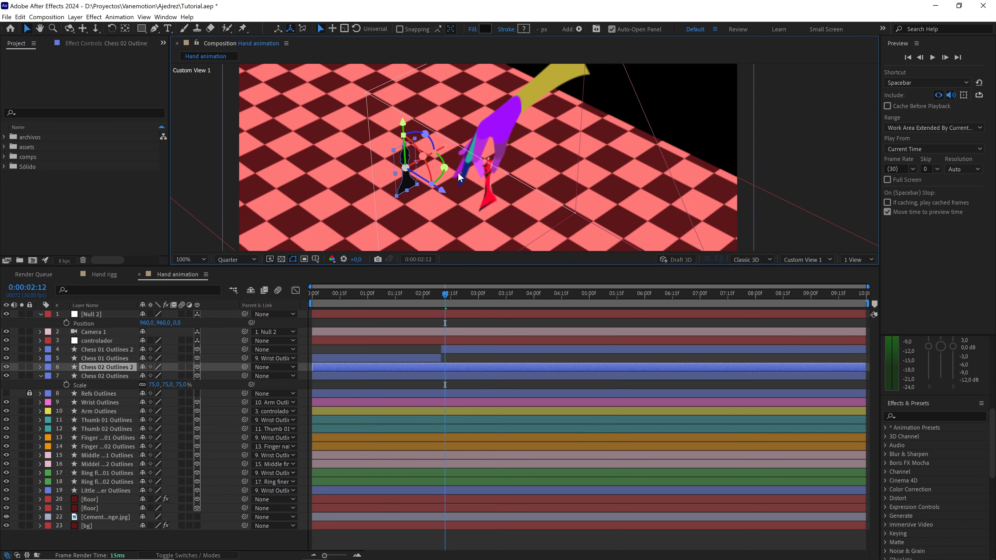
left_click_drag(447, 149, 567, 156)
scroll(497, 143, "up", 2)
left_click(232, 259)
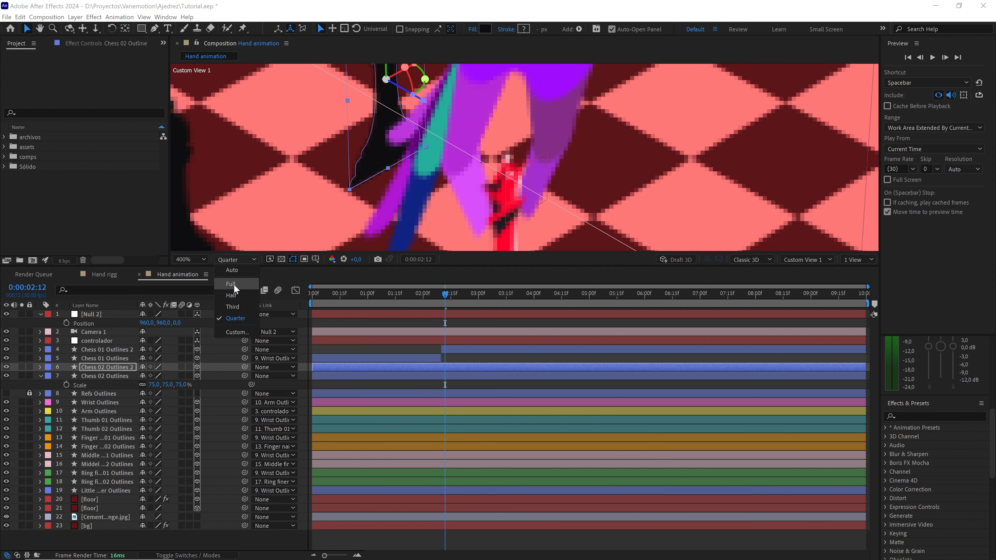
left_click(234, 284)
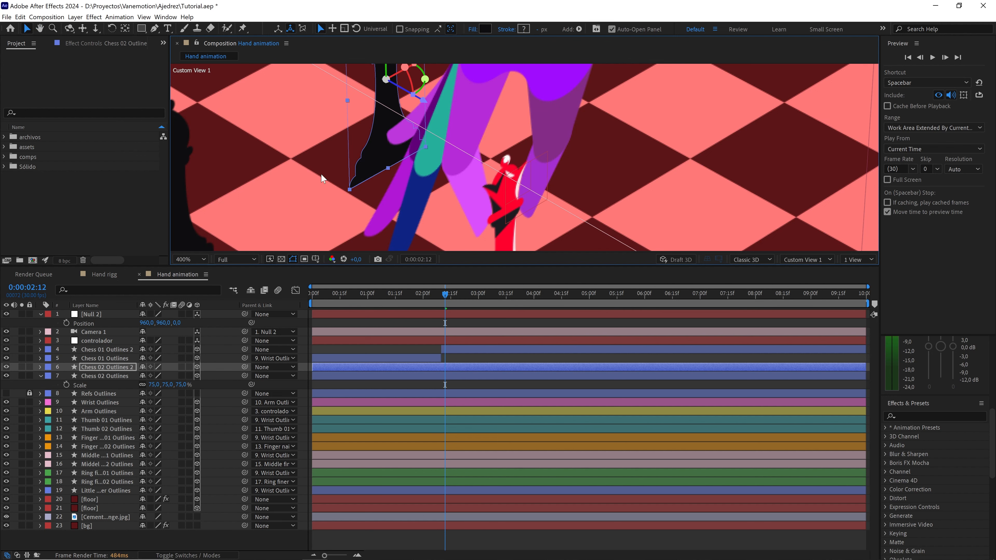
scroll(442, 151, "down", 2)
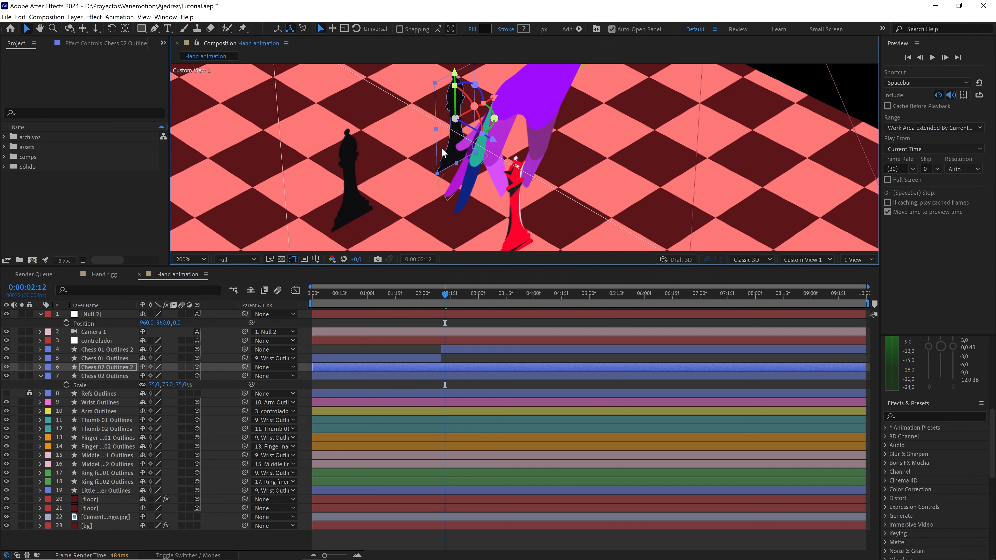
left_click_drag(494, 113, 499, 115)
scroll(510, 170, "down", 1)
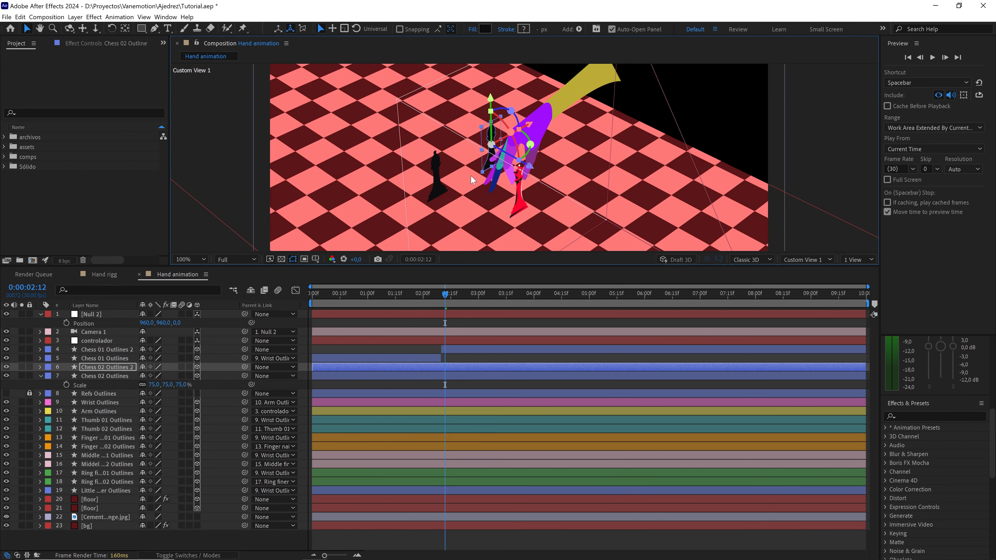
Duplicate both Chess 02 Outlines pieces, stack the copies below them, and move the copies along the Z axis, behind the original pair
left_click(114, 374, "shift")
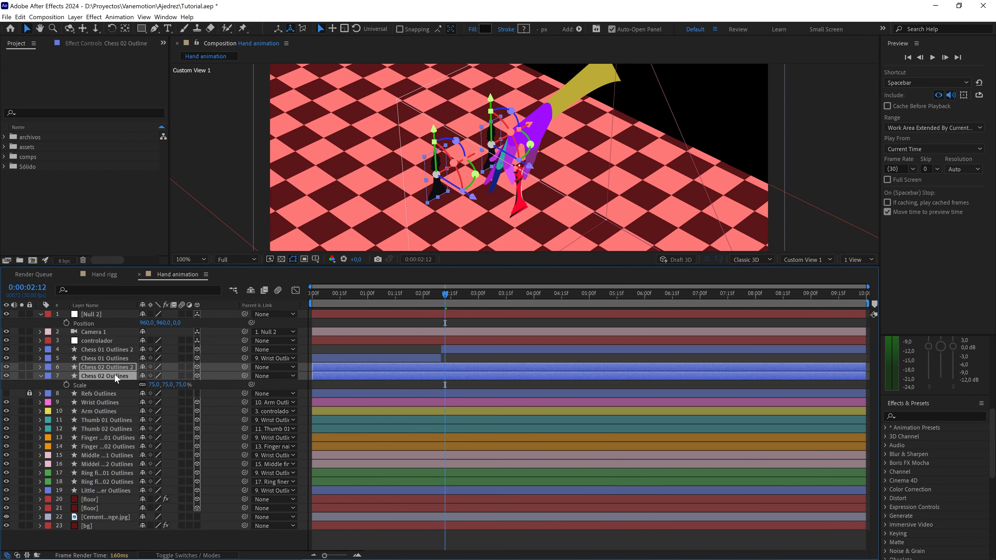
key("ctrl+d")
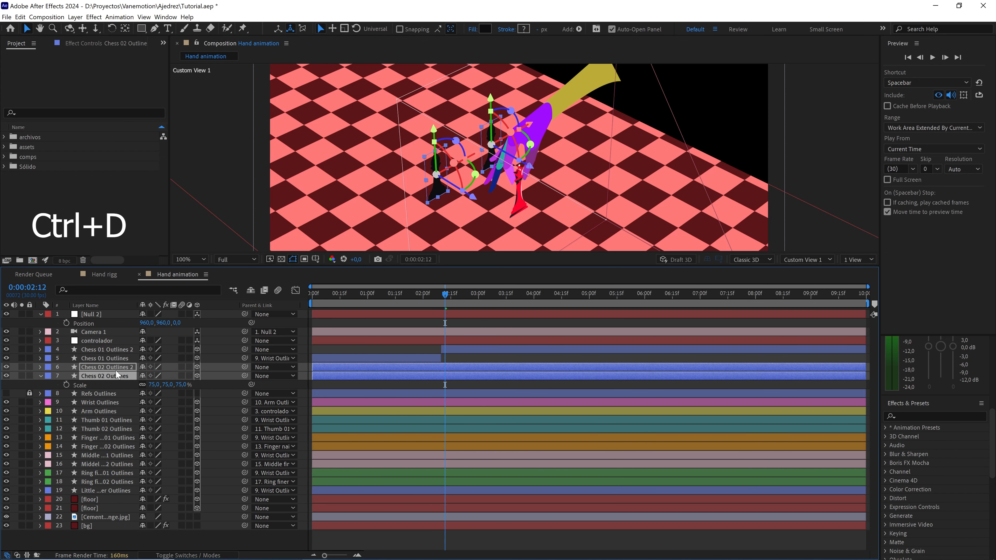
key("ctrl+d")
left_click_drag(107, 385, 109, 401)
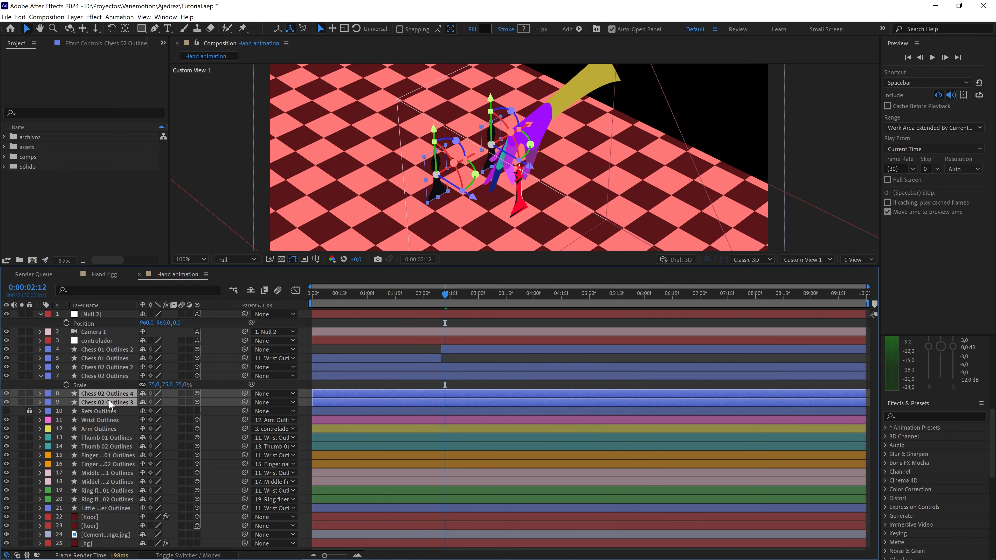
left_click_drag(475, 201, 451, 184)
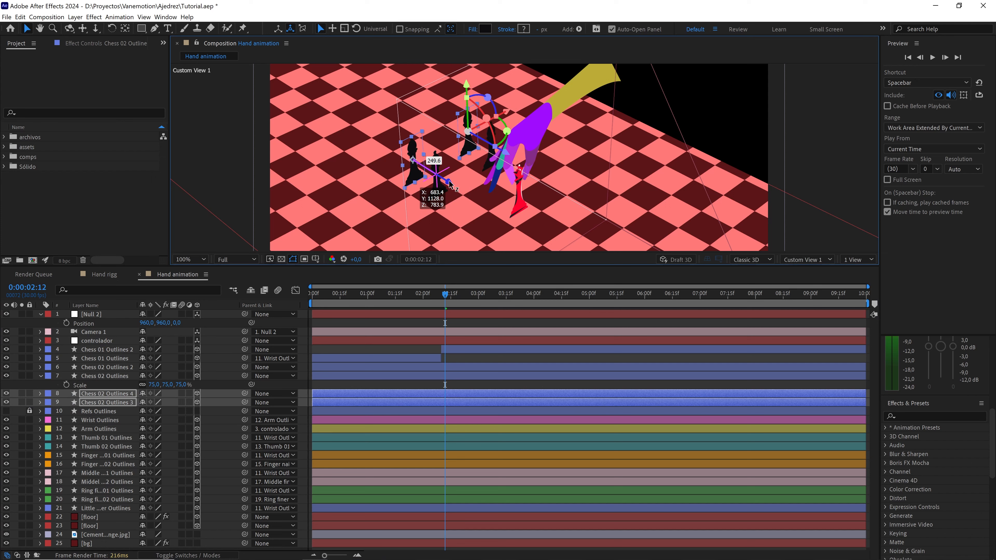
left_click_drag(447, 181, 421, 161)
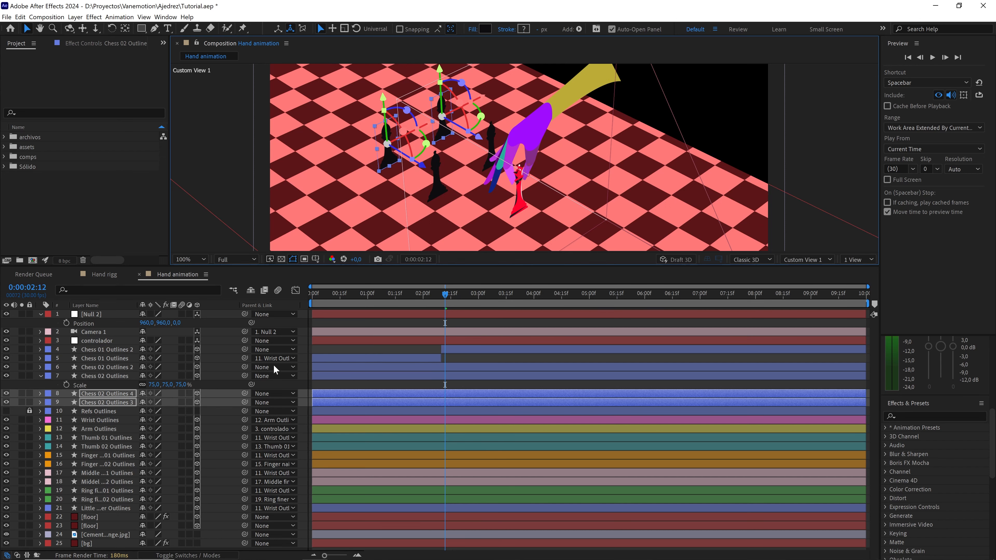
Spread the two rear chess copies apart by moving Chess 02 Outlines 3 and Chess 02 Outlines 4 outward in opposite directions along the X axis
left_click(107, 402)
scroll(410, 194, "up", 2)
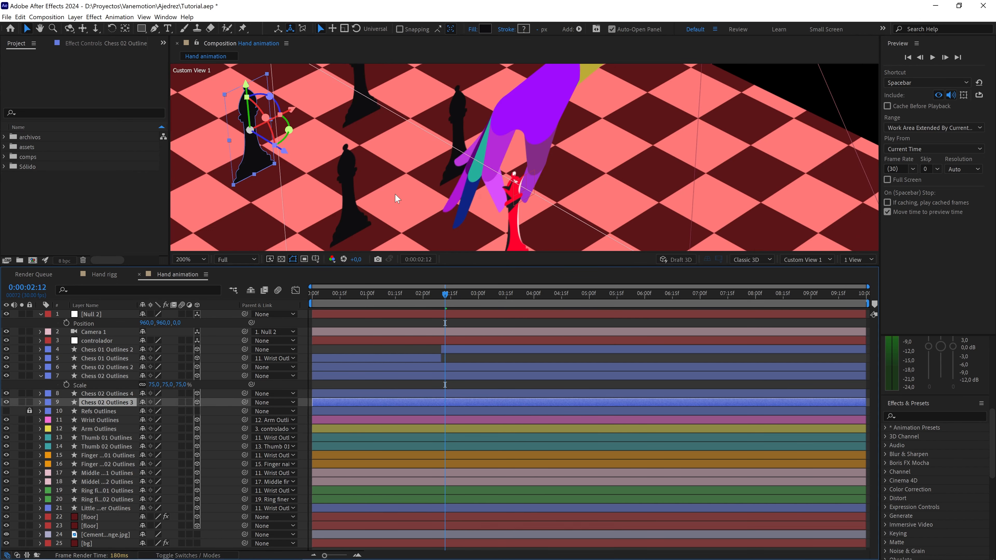
left_click_drag(410, 194, 458, 191)
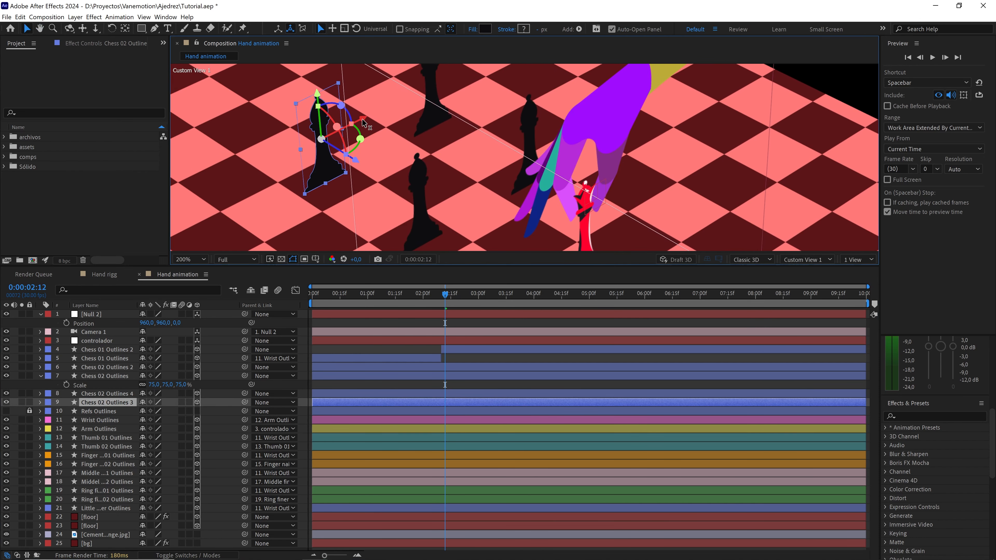
left_click_drag(347, 130, 304, 152)
left_click_drag(422, 74, 512, 115)
left_click(420, 122)
scroll(513, 175, "down", 2)
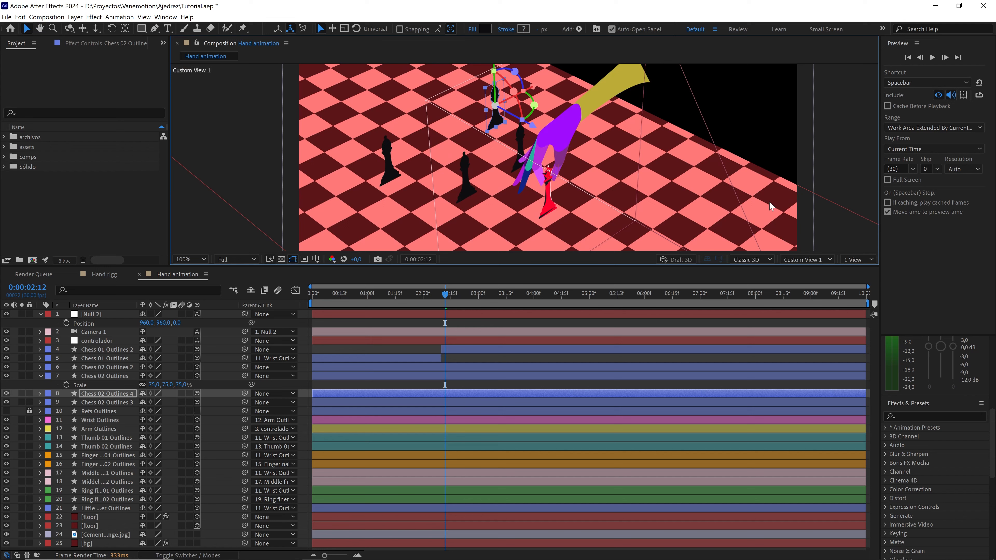
Show the scene through Active Camera (Camera 1) at 50% magnification and centre the composition in the viewer
left_click(807, 260)
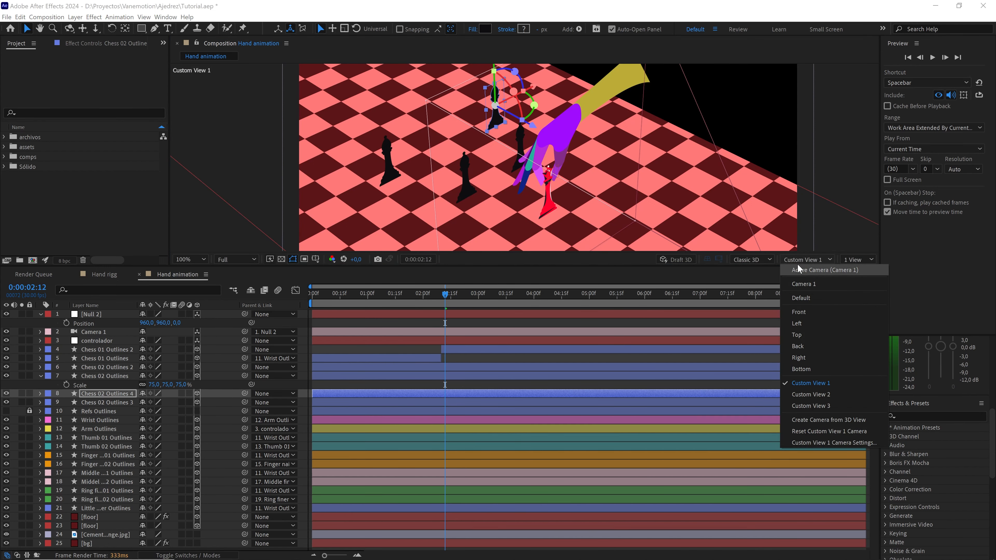
left_click(808, 267)
scroll(565, 170, "down", 2)
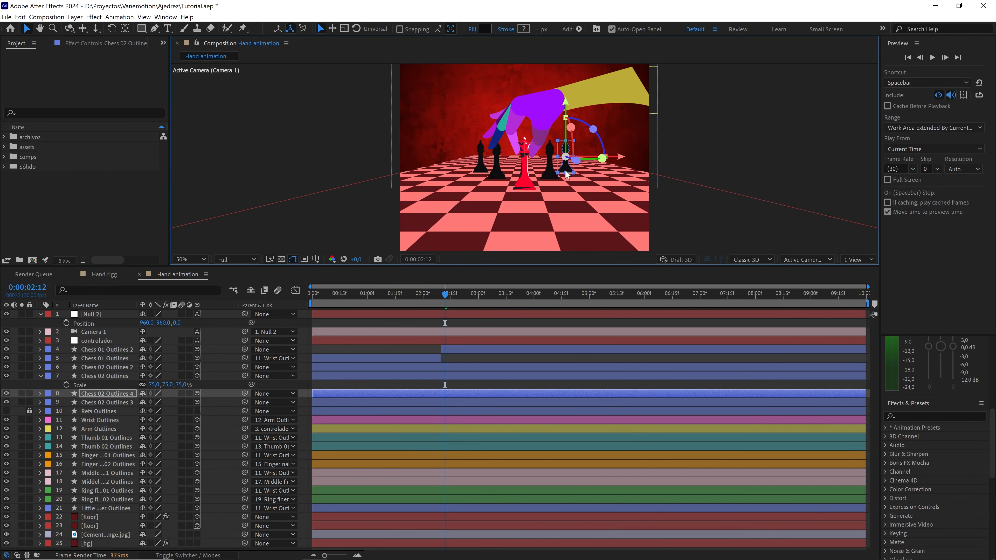
left_click_drag(565, 170, 559, 183)
key("v")
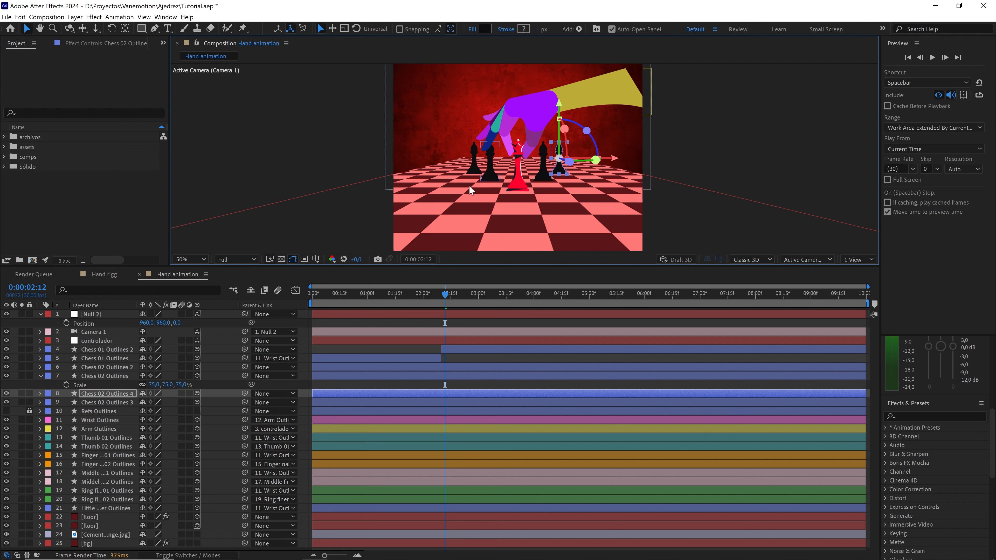
At 0:00:00:00, add a Position keyframe to Null 2 and set its Z position to 800
left_click_drag(358, 297, 285, 303)
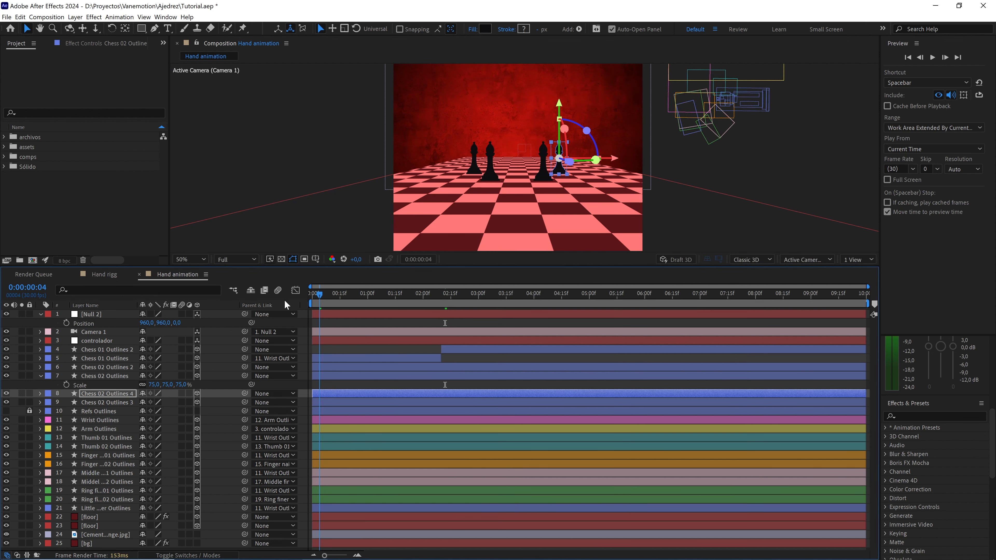
left_click(346, 323)
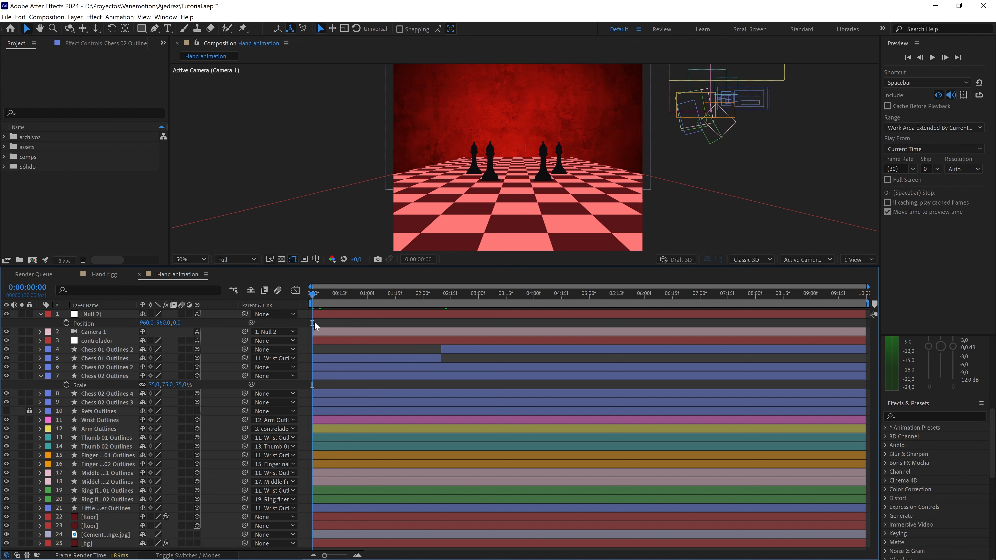
left_click(66, 322)
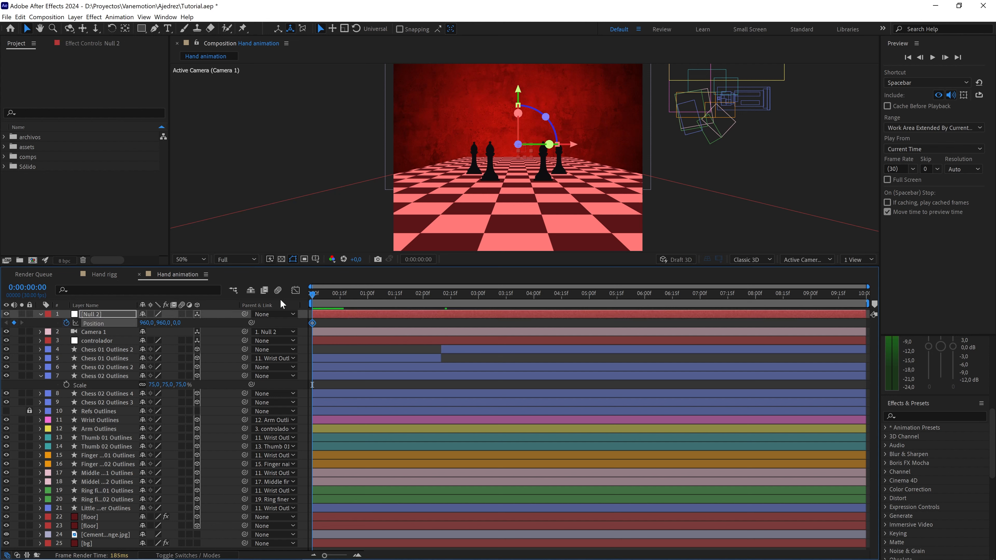
left_click_drag(179, 323, 244, 320)
left_click(179, 322)
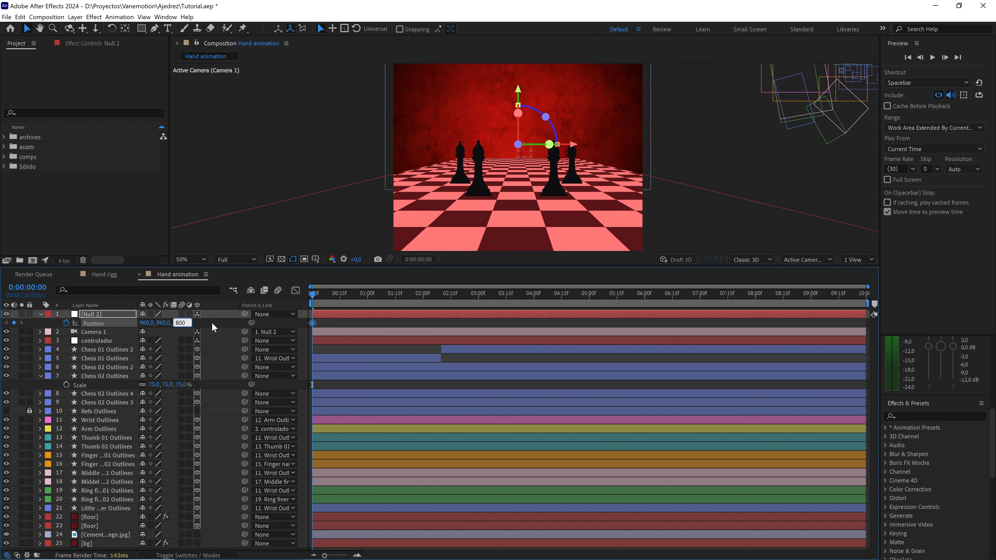
type("800")
left_click(224, 323)
Set the Y position of Null 2 to 1080 at the starting keyframe
left_click_drag(168, 322, 192, 321)
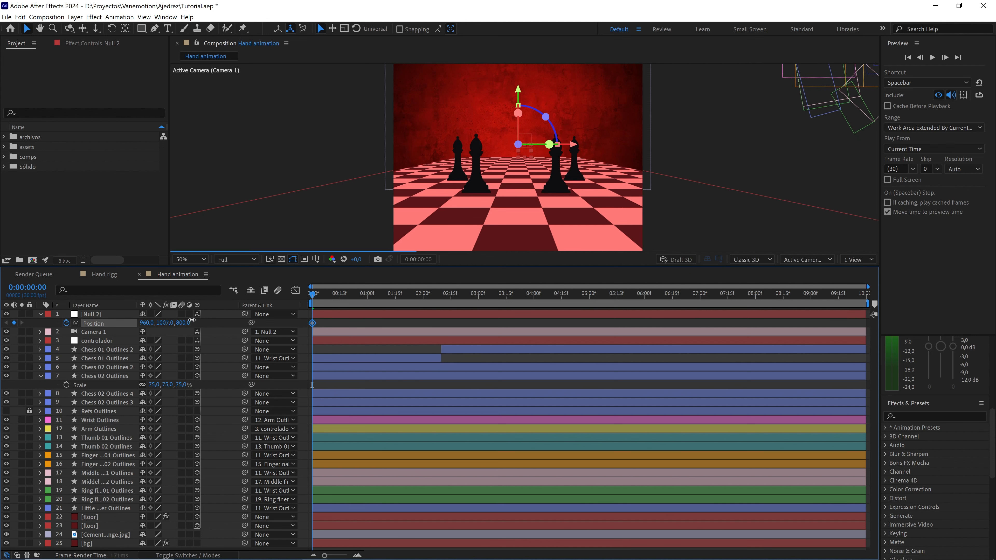
left_click(167, 323)
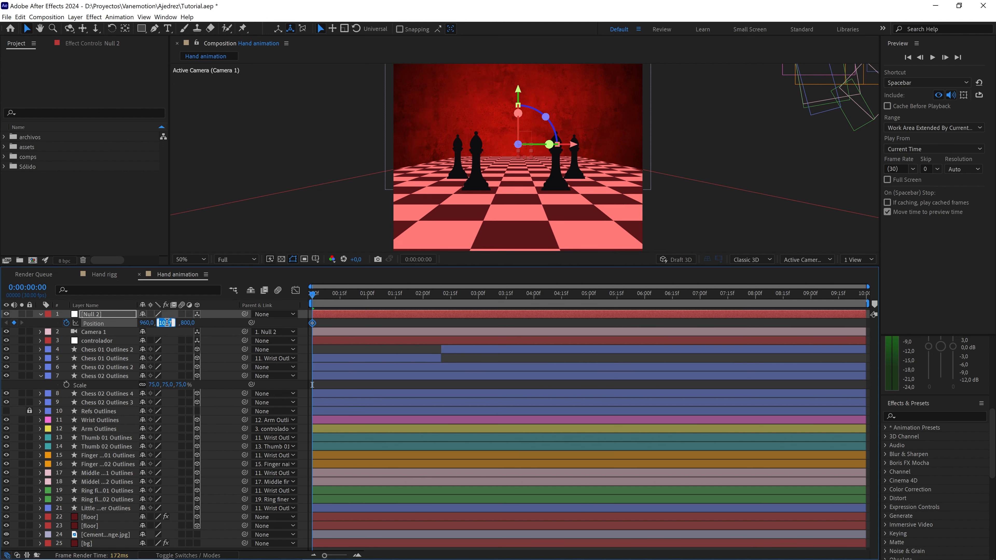
type("10")
key("Return")
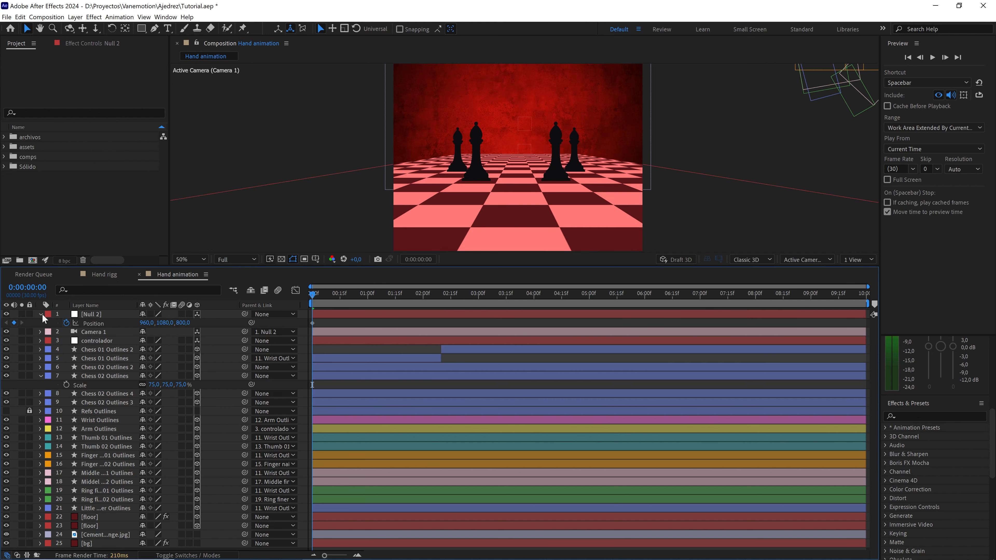
Reveal the transform properties of Null 2 and set its X orientation to 355°
left_click(40, 313)
left_click(41, 314)
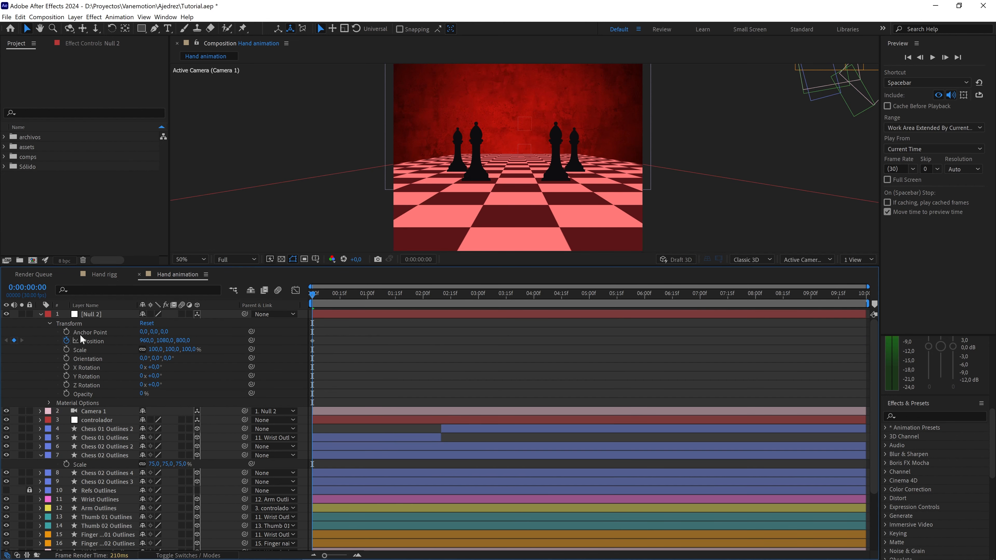
left_click(142, 359)
key("Down")
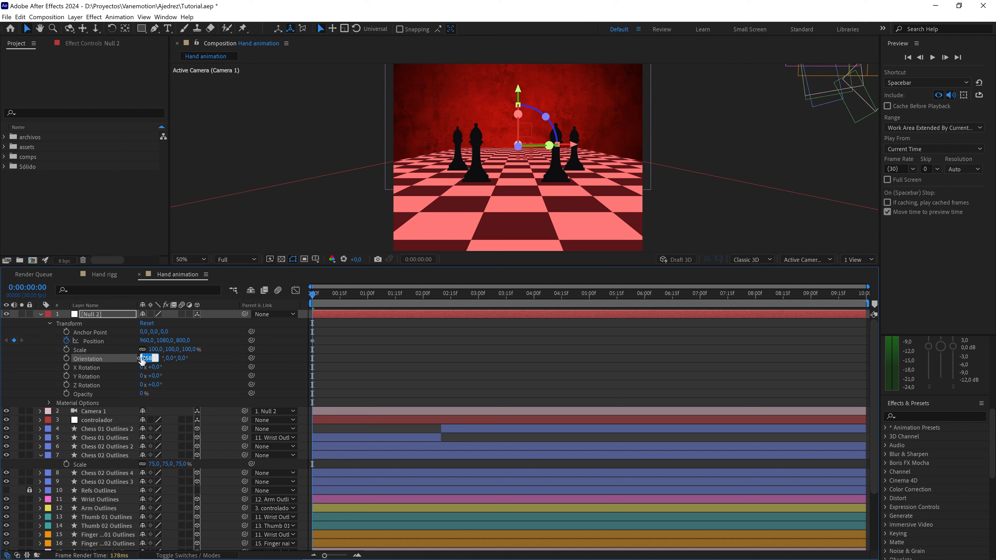
key("Down")
key("Down")
key("Down")
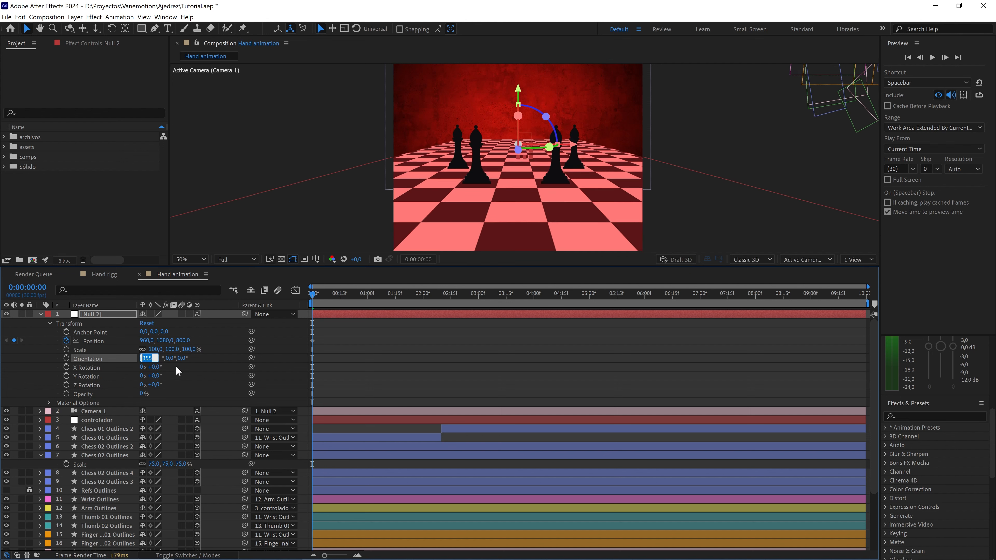
left_click(216, 387)
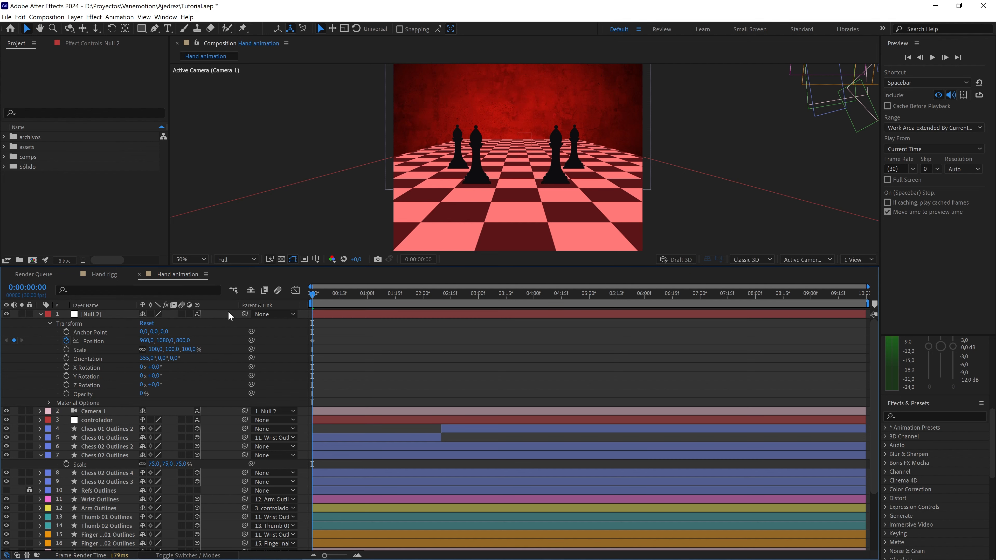
At 0:00:04:00, keyframe the Z position of Null 2 at 0
left_click_drag(333, 292, 535, 316)
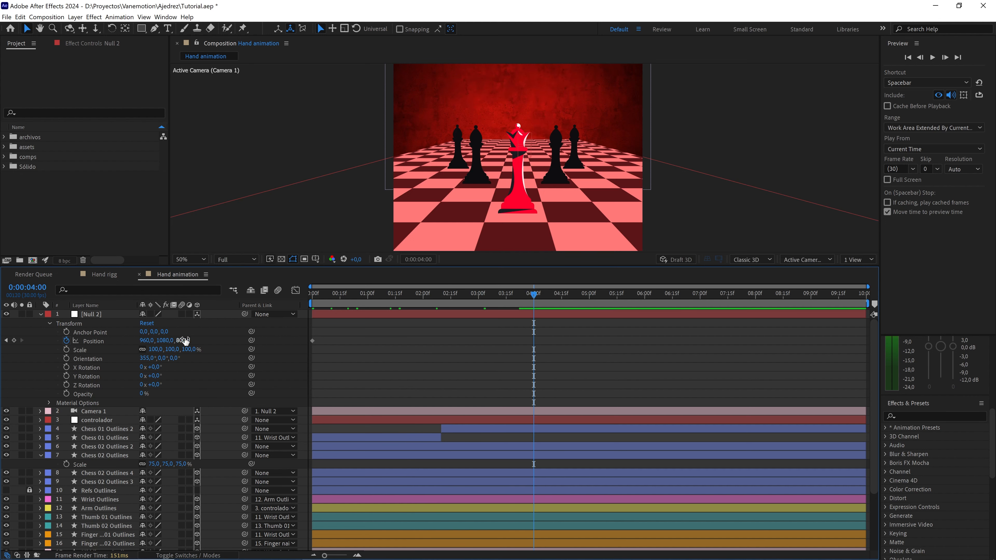
mouse_move(186, 341)
left_mouse_down()
mouse_move(192, 349)
mouse_move(183, 341)
left_mouse_up()
left_click(183, 341)
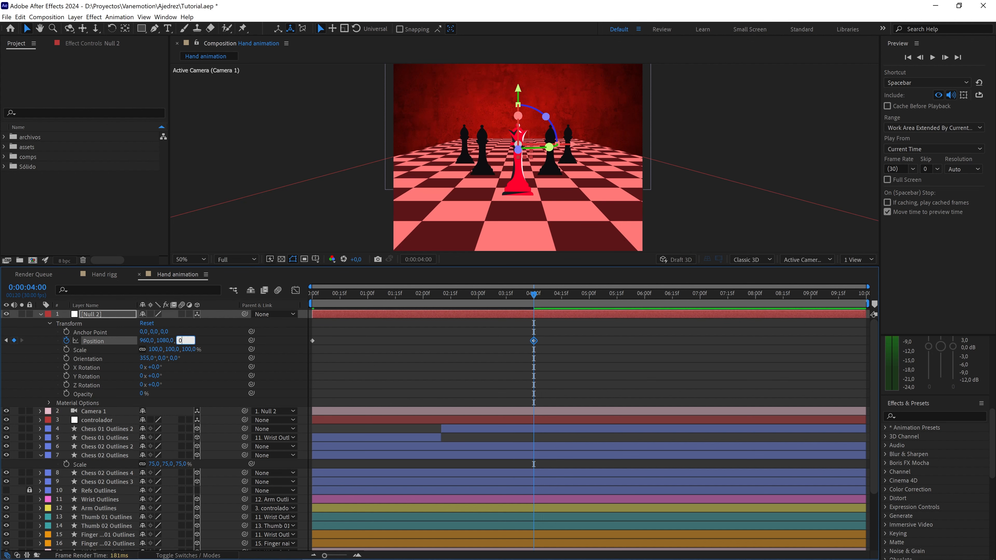
type("0")
key("Return")
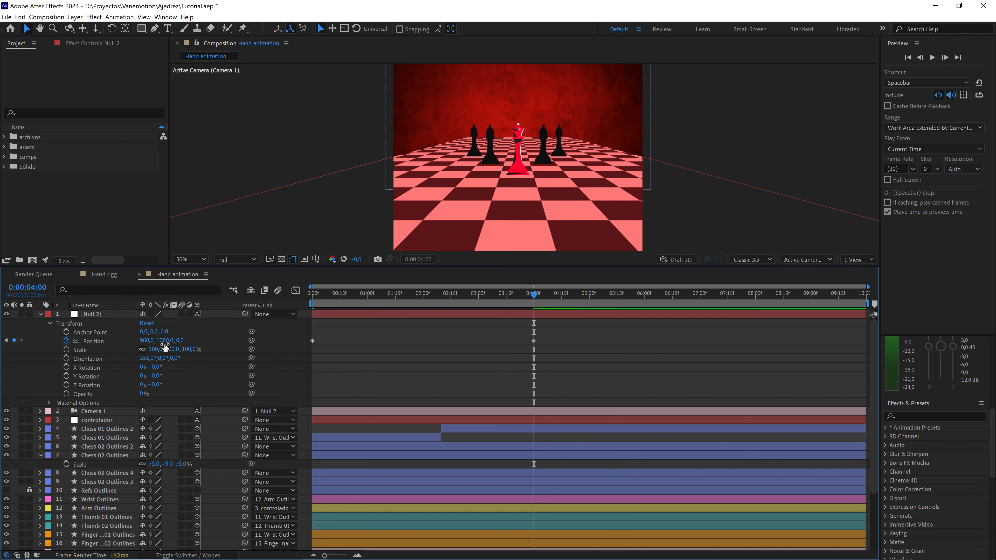
Set the Y position of Null 2 to 1070 at 0:00:04:00 and apply Easy Ease to that keyframe
left_click_drag(162, 341, 160, 341)
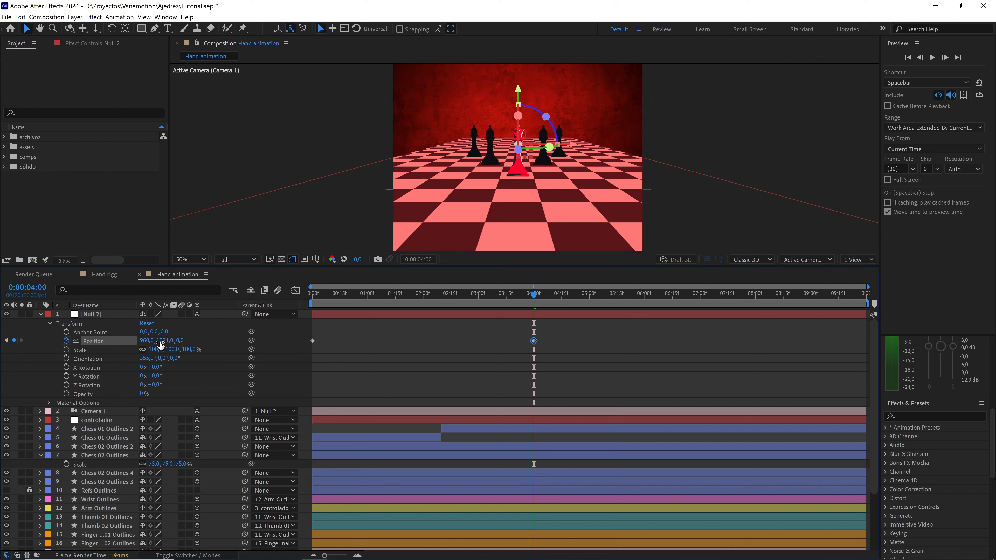
left_click(160, 341)
type("107")
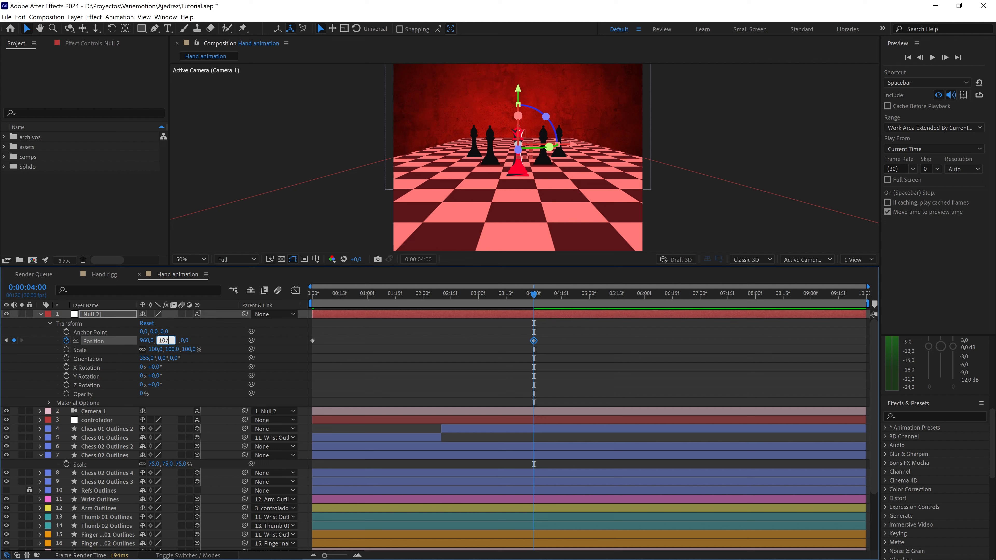
type("0")
key("Return")
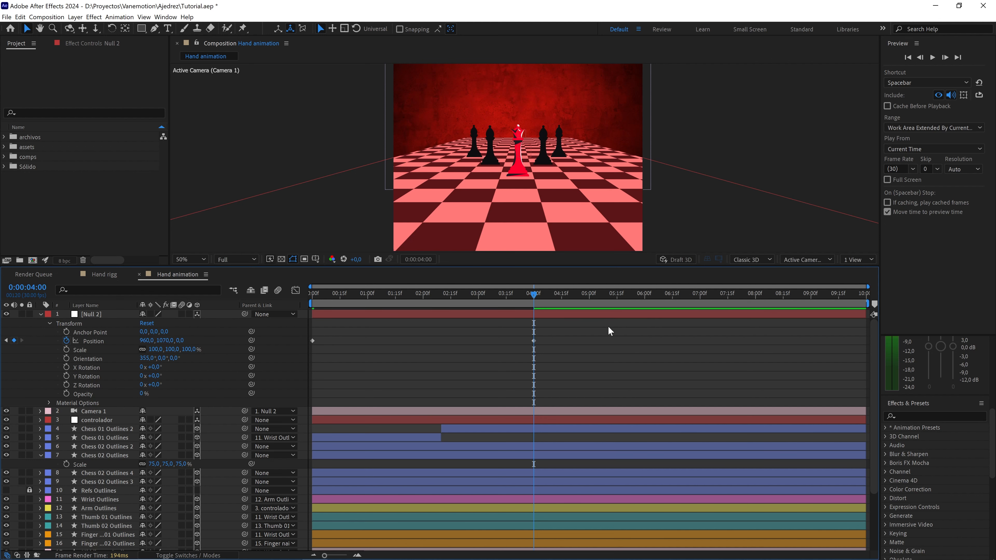
left_click_drag(608, 327, 511, 357)
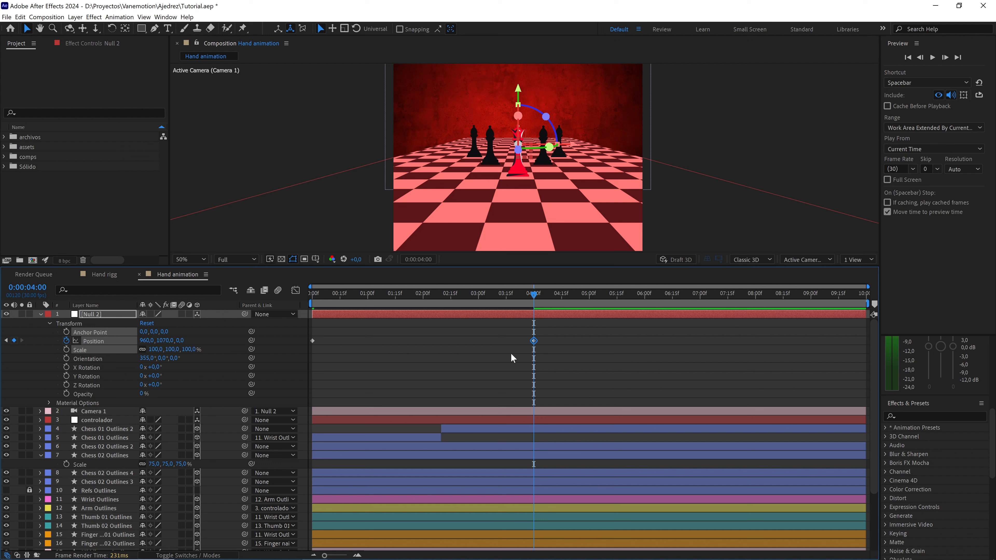
Play the camera move from the start with the preview resolution at Quarter and the magnification set to Fit
left_click_drag(510, 302, 282, 303)
left_click(238, 260)
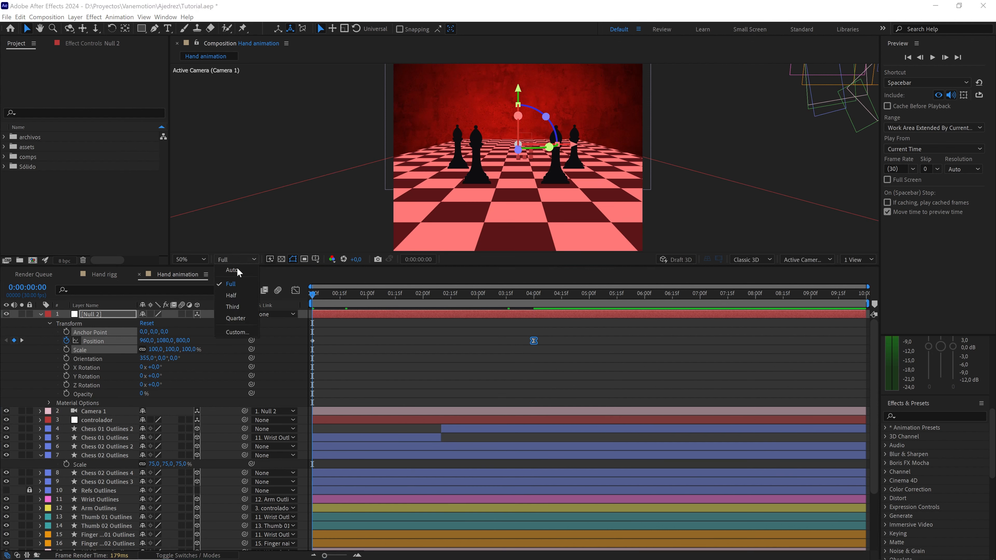
left_click(234, 316)
left_click(354, 341)
left_click(191, 260)
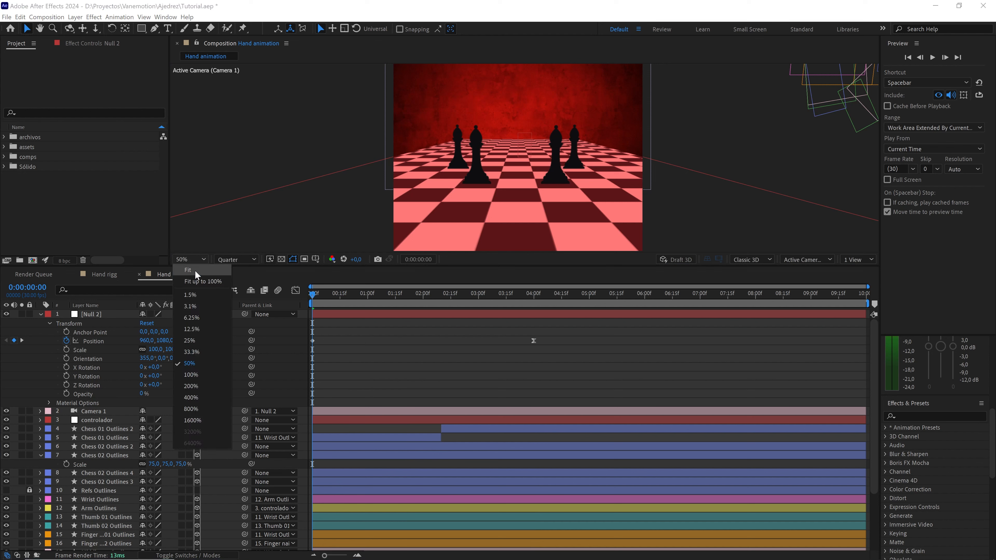
left_click(196, 410)
key("space")
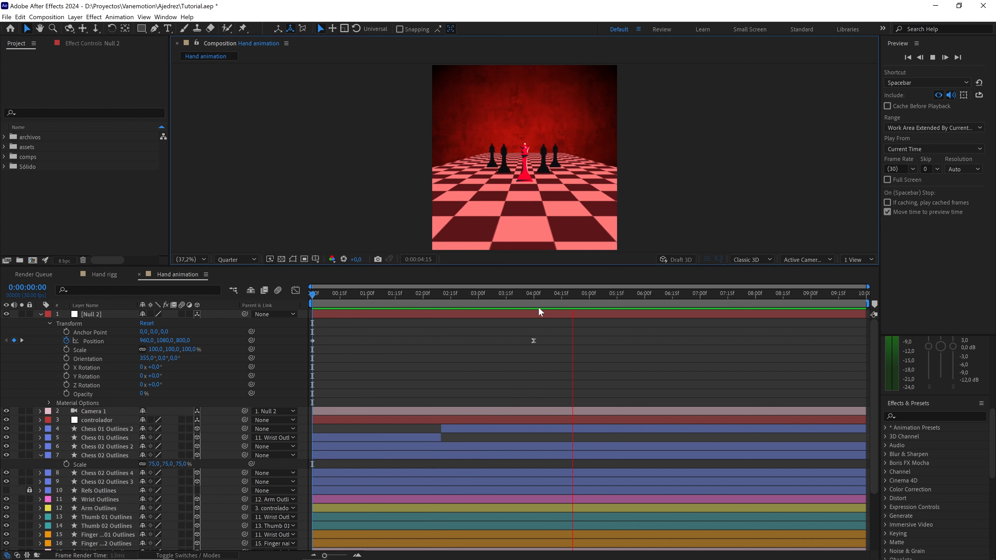
Stop the preview, return to 0:00:04:00 and duplicate the Null 2 layer
mouse_move(539, 303)
left_mouse_down()
mouse_move(557, 299)
mouse_move(536, 300)
left_mouse_up()
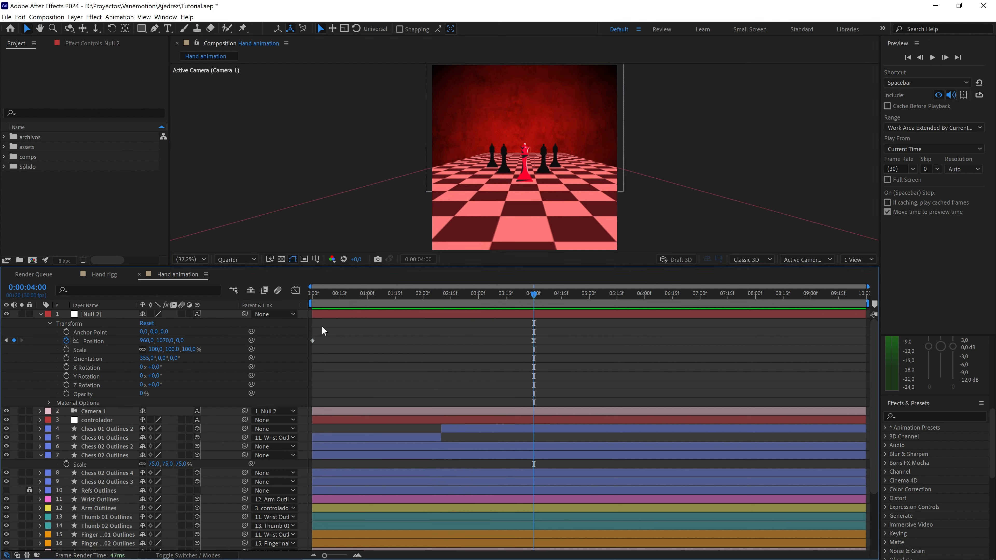
left_click(476, 314)
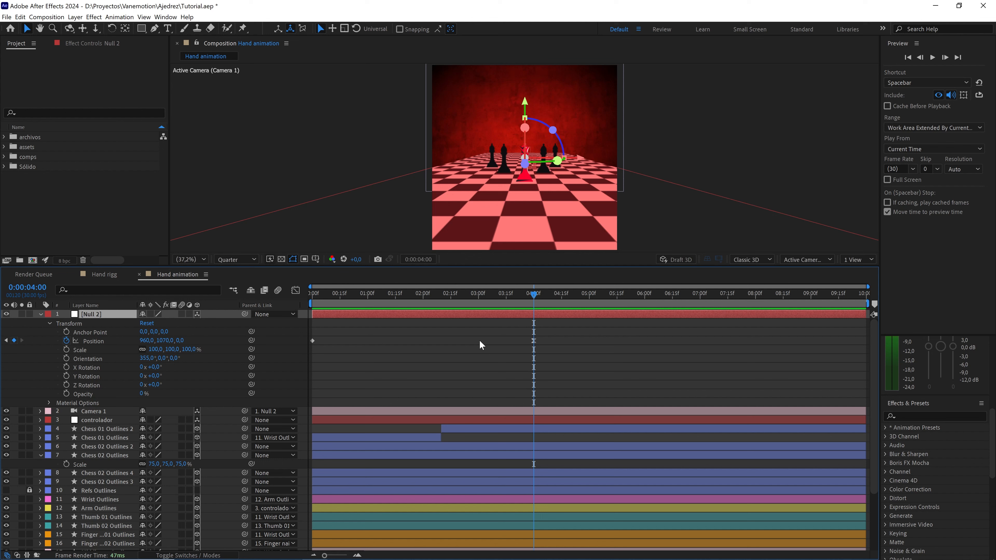
key("ctrl+d")
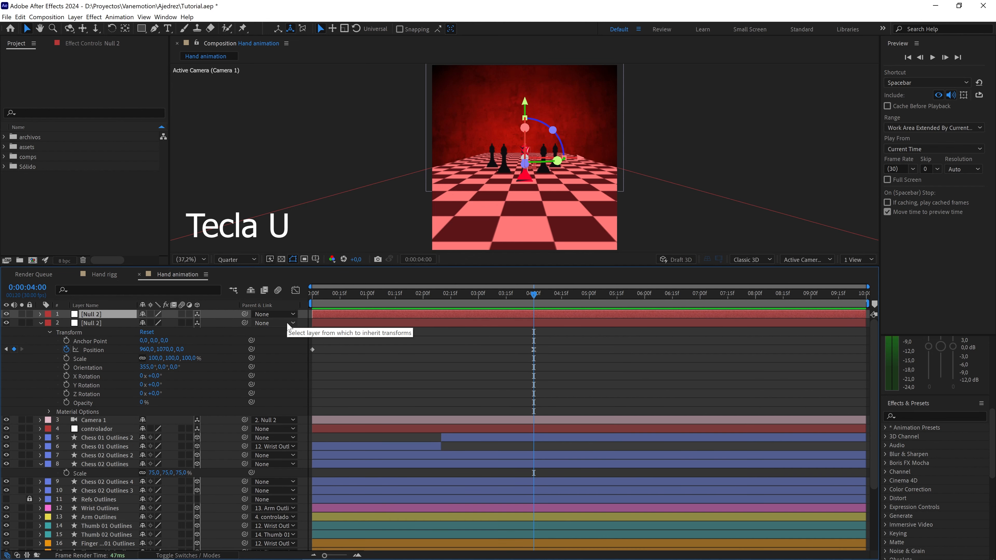
On the duplicated Null 2, clear the Position animation and create new Position and X Rotation keyframes at 0:00:04:00
key("u")
left_click(97, 323)
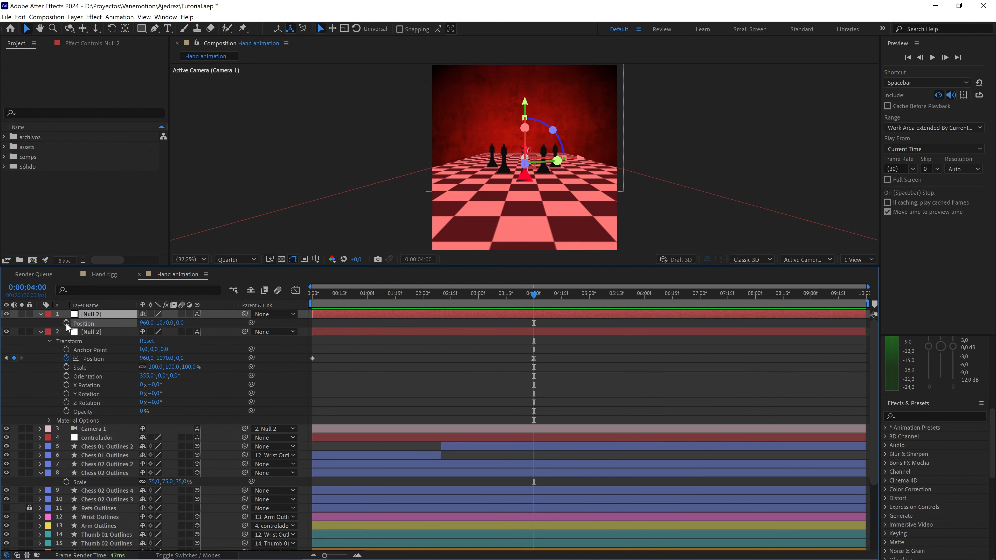
key("Delete")
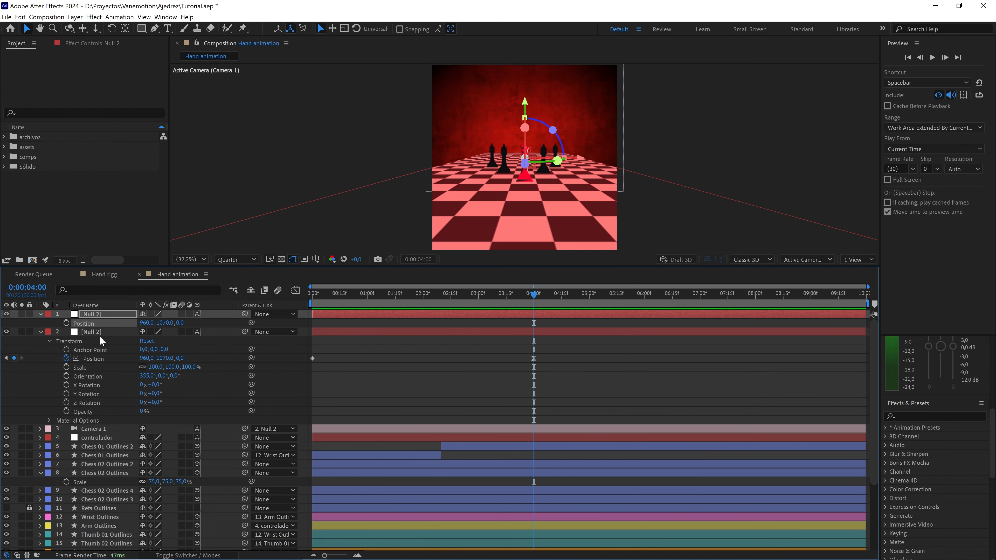
left_click(66, 324)
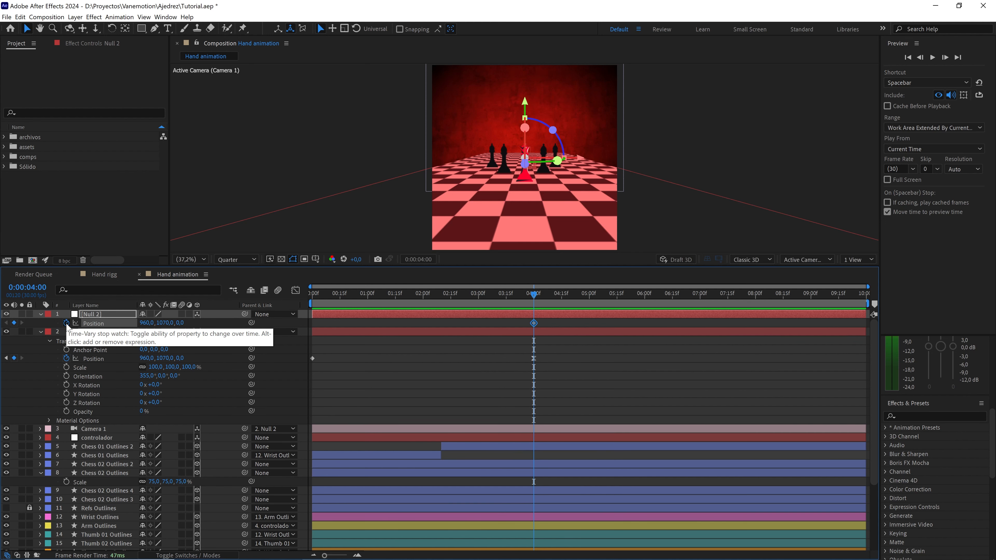
key("shift+r")
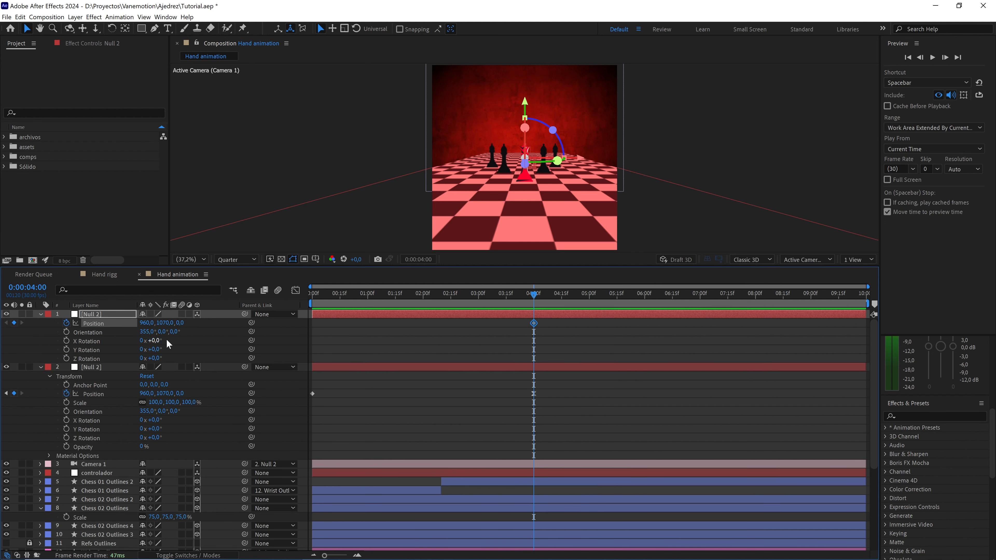
left_click(67, 340)
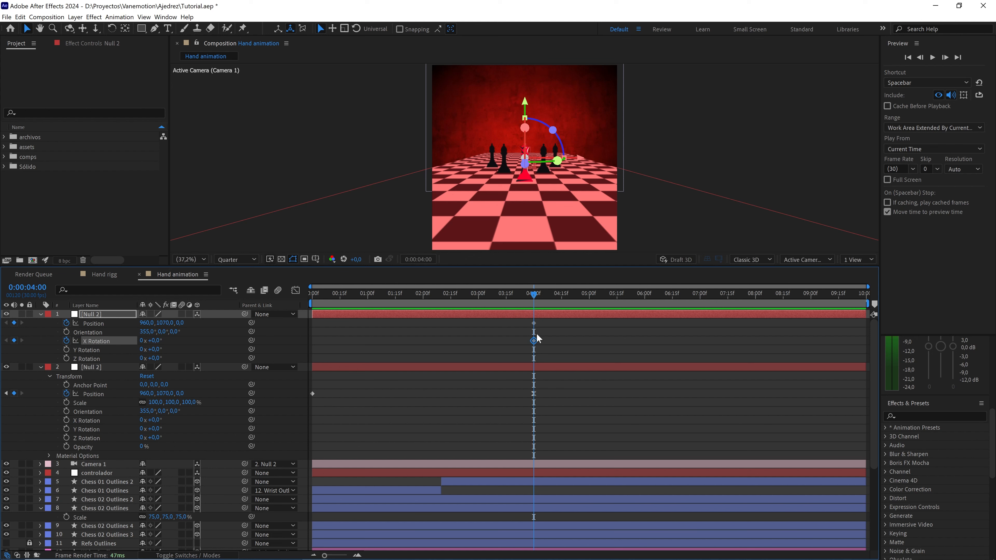
Move the duplicated null's Position and X Rotation keyframes to 0:00:02:15 and parent the original Null 2 to the duplicate
left_click_drag(522, 299, 450, 309)
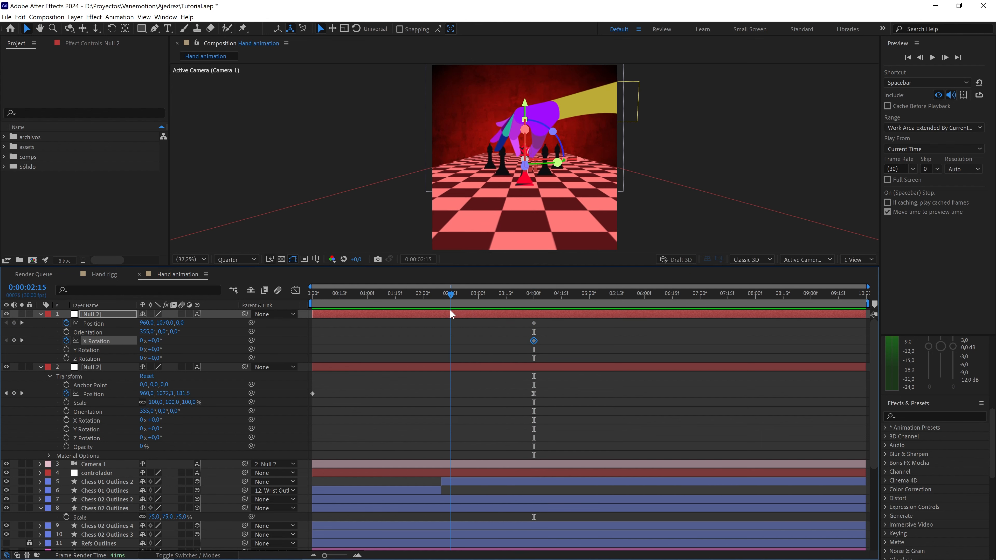
left_click_drag(545, 322, 457, 345)
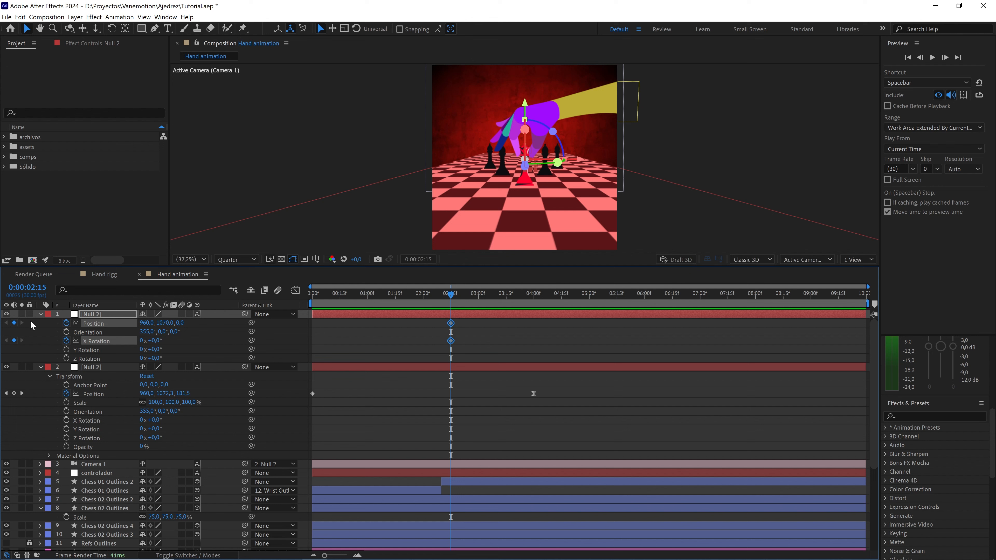
left_click(107, 364)
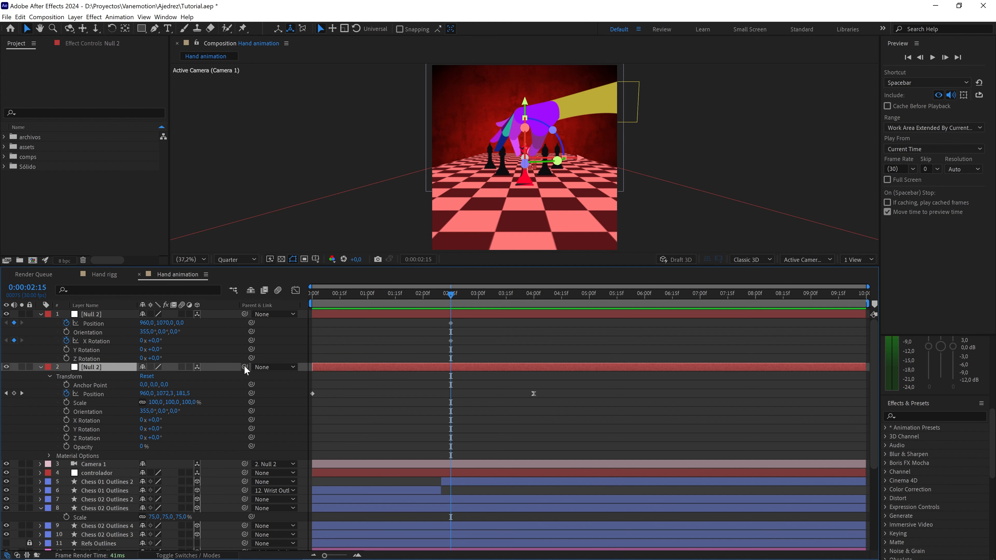
left_click_drag(244, 367, 107, 314)
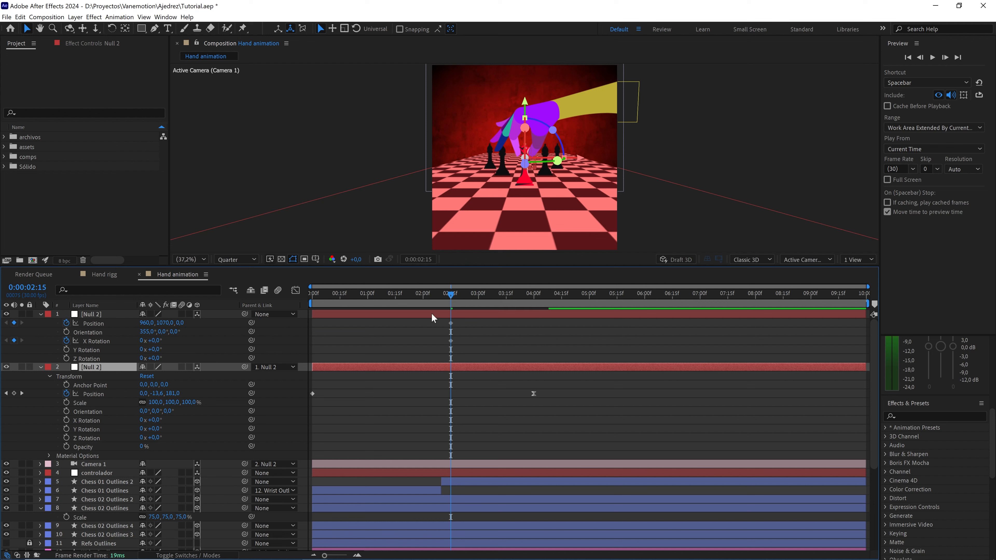
At 0:00:06:15, set the duplicated null's Z position to -3000 and its Y position to 1200
left_click_drag(452, 297, 671, 310)
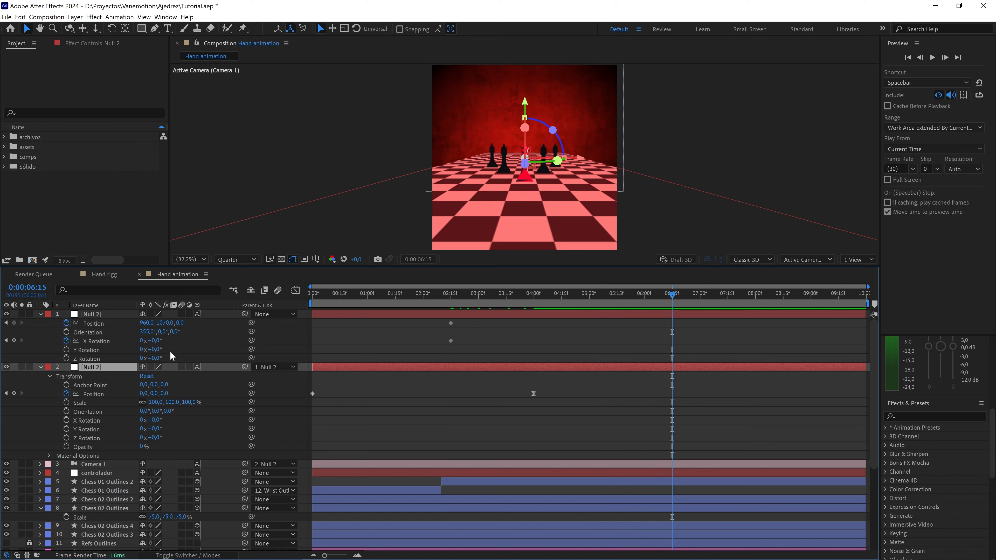
left_click(203, 342)
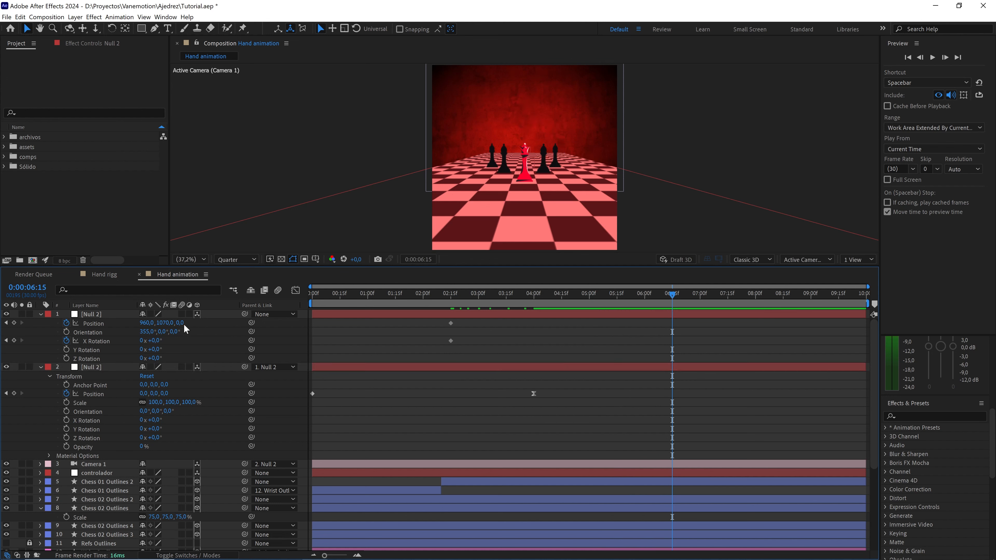
mouse_move(185, 322)
left_mouse_down()
mouse_move(135, 322)
mouse_move(190, 333)
left_mouse_up()
left_click(186, 322)
type("-3000")
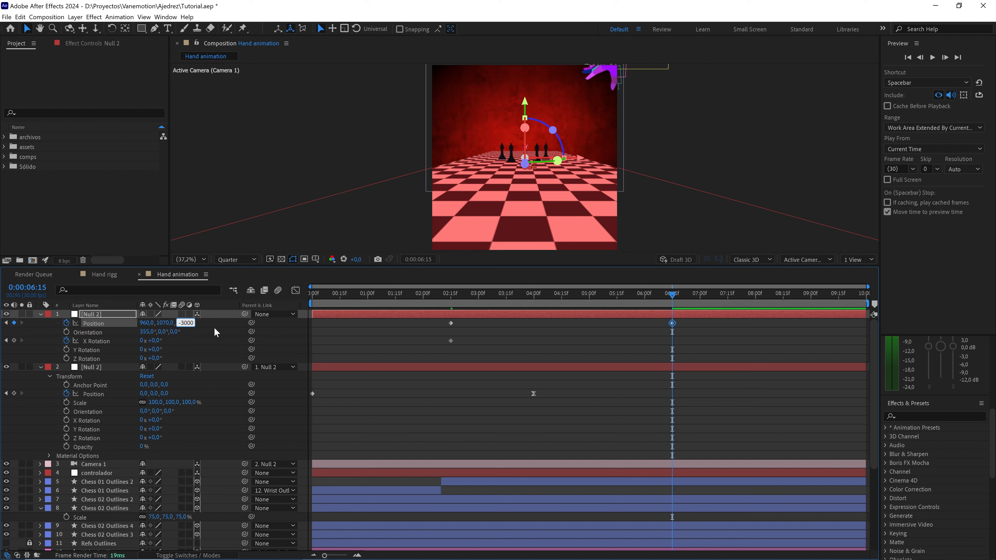
left_click(216, 338)
left_click_drag(164, 325, 207, 323)
left_click(163, 323)
type("120")
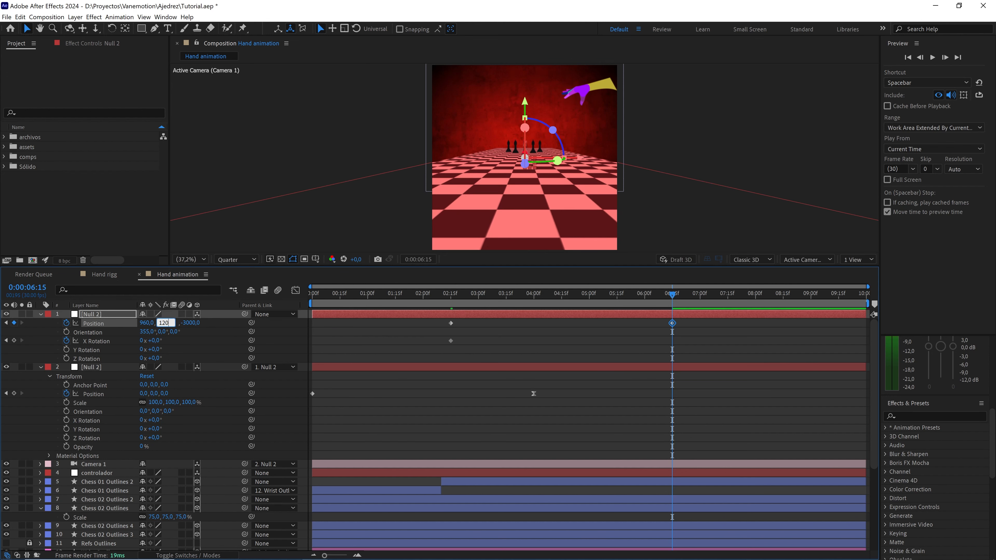
left_click(201, 345)
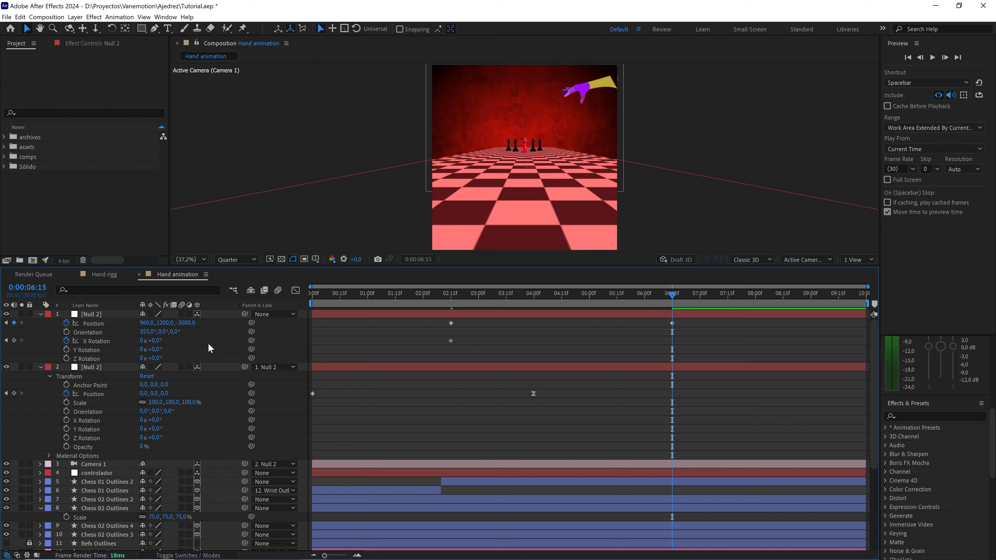
Set the duplicated null's X Rotation to 5° at 0:00:06:15 and apply Easy Ease to all its Position and X Rotation keyframes
left_click(154, 340)
key("Up")
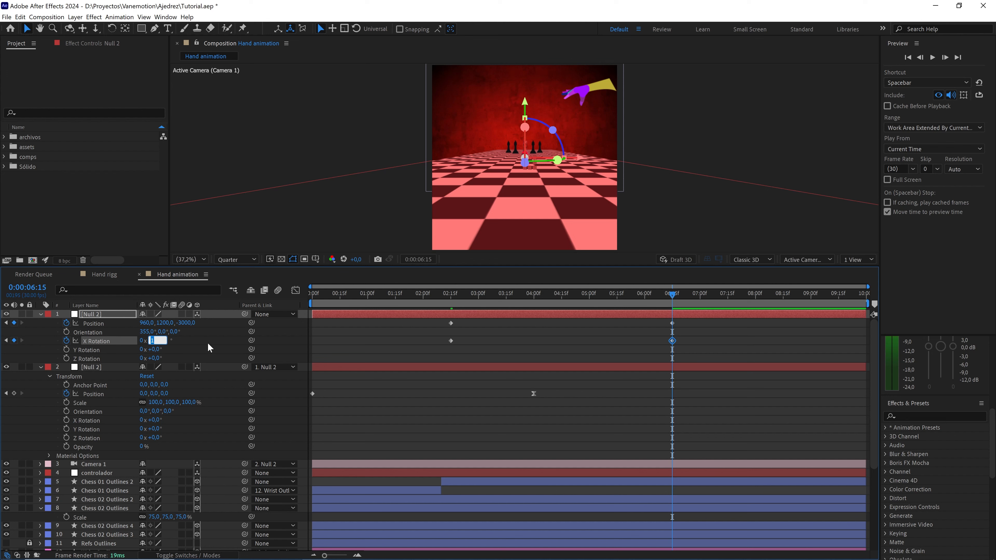
key("Up")
key("Up")
key("Up")
key("Up")
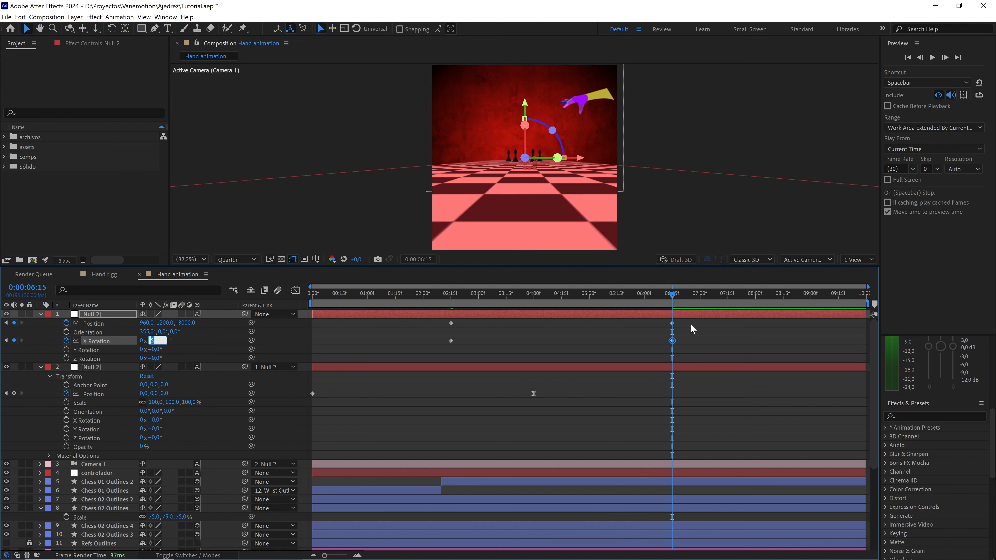
left_click_drag(691, 319, 425, 347)
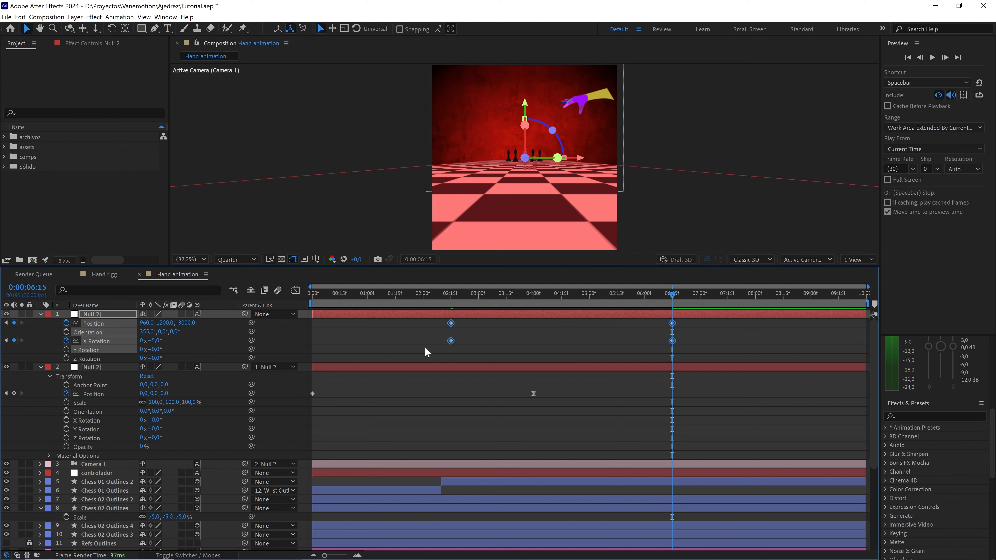
key("F9")
Preview the end of the camera move from 0:00:05:29
left_click(651, 295)
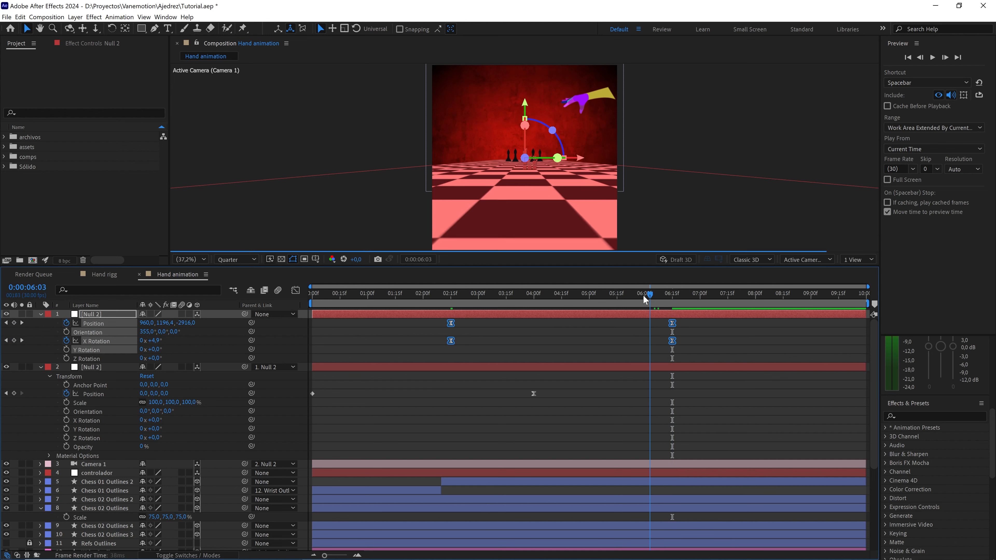
left_click(643, 296)
key("space")
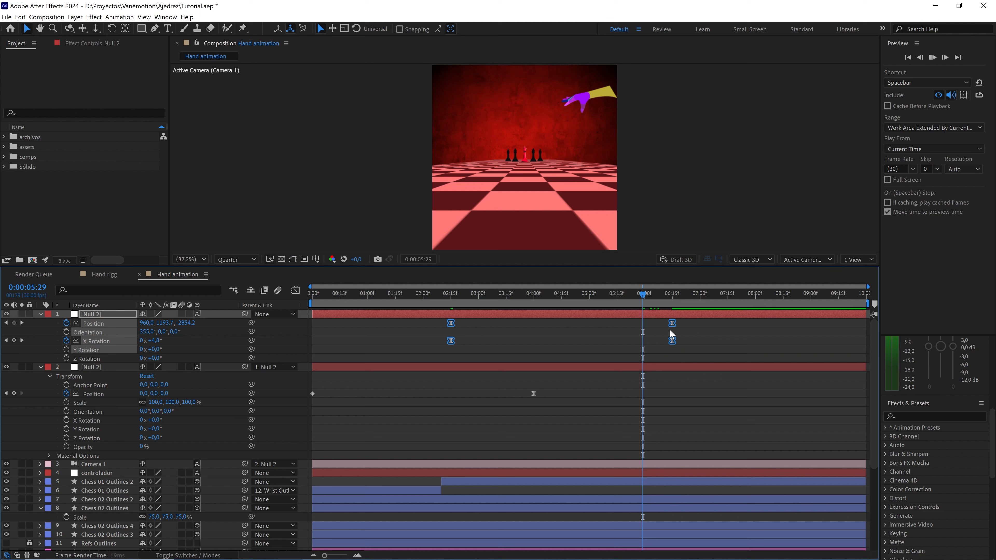
key("space")
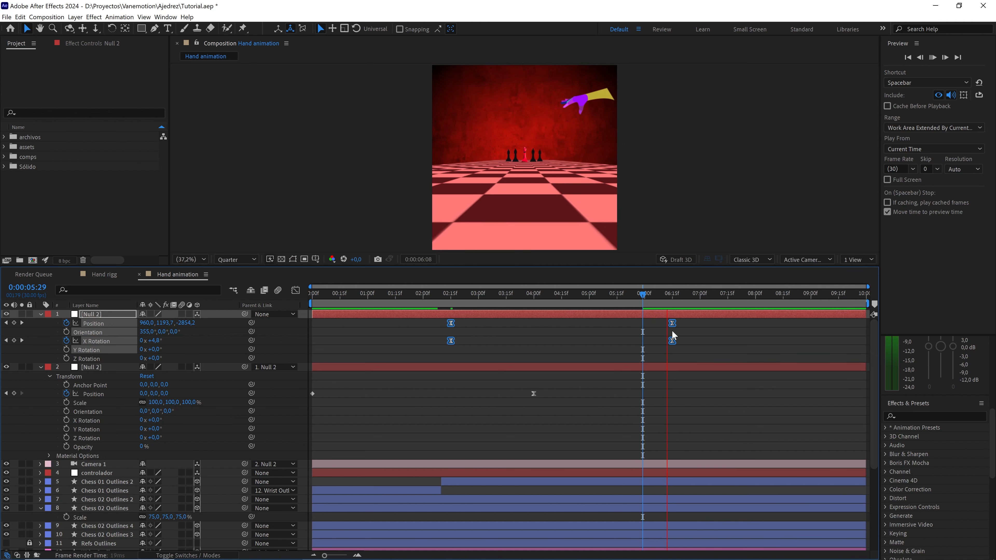
Move the duplicated null's last Position and X Rotation keyframes to 0:00:07:00 and add intermediate keyframes for both at 0:00:06:15
left_click(672, 296)
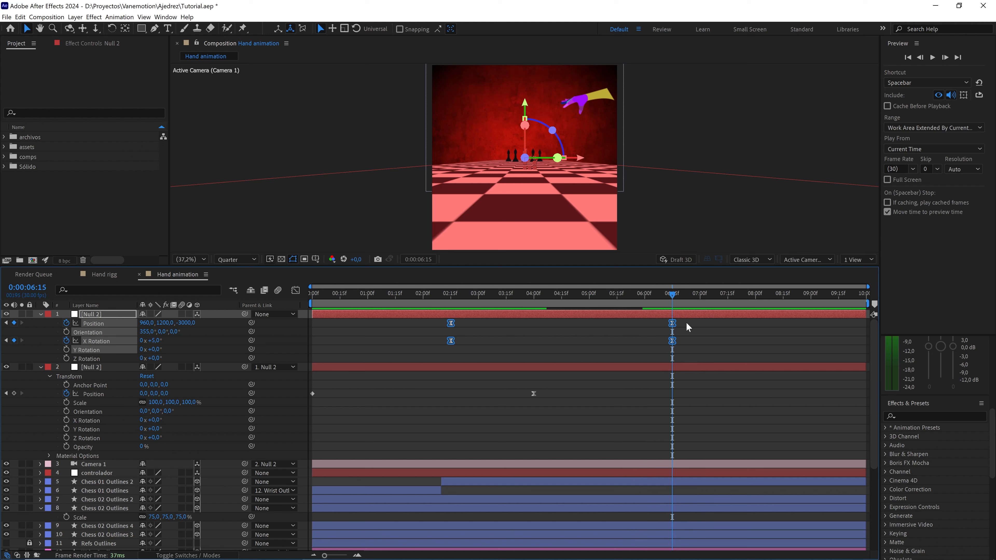
left_click_drag(687, 322, 703, 343)
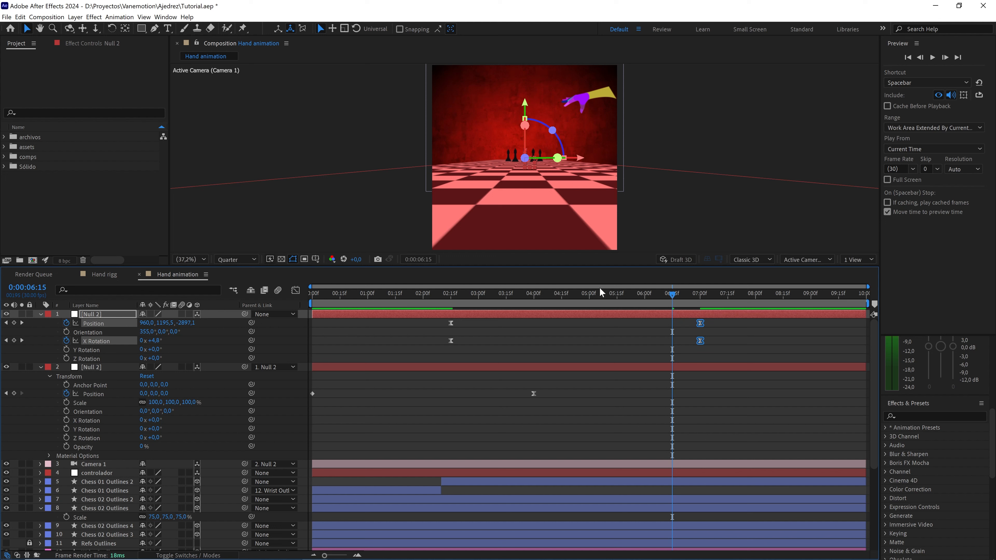
left_click(14, 322)
left_click(13, 340)
Shift the last Position and X Rotation keyframes to 0:00:08:20 and apply Easy Ease to all keyframes of both properties
left_click_drag(715, 321, 731, 345)
left_click_drag(771, 302, 795, 302)
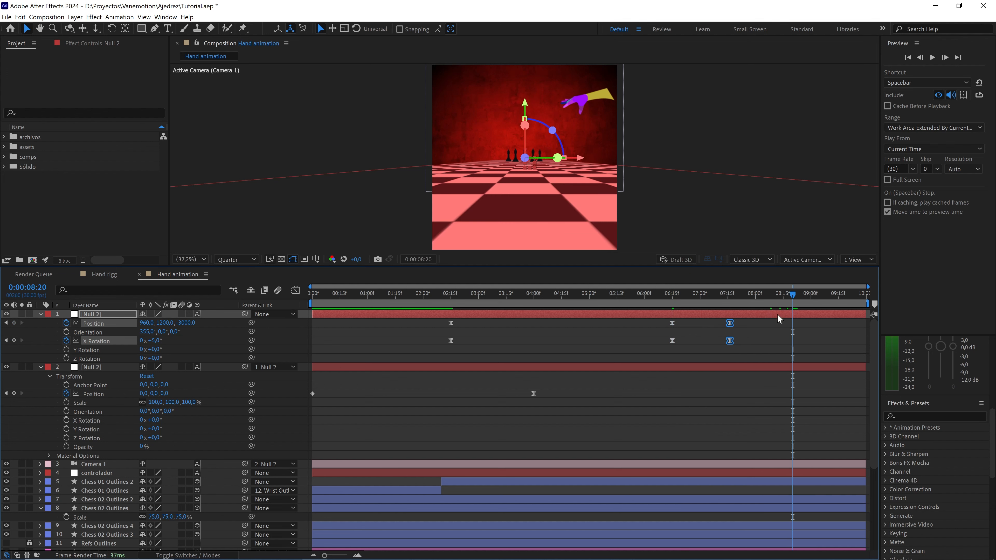
left_click_drag(735, 324, 425, 347)
key("F9")
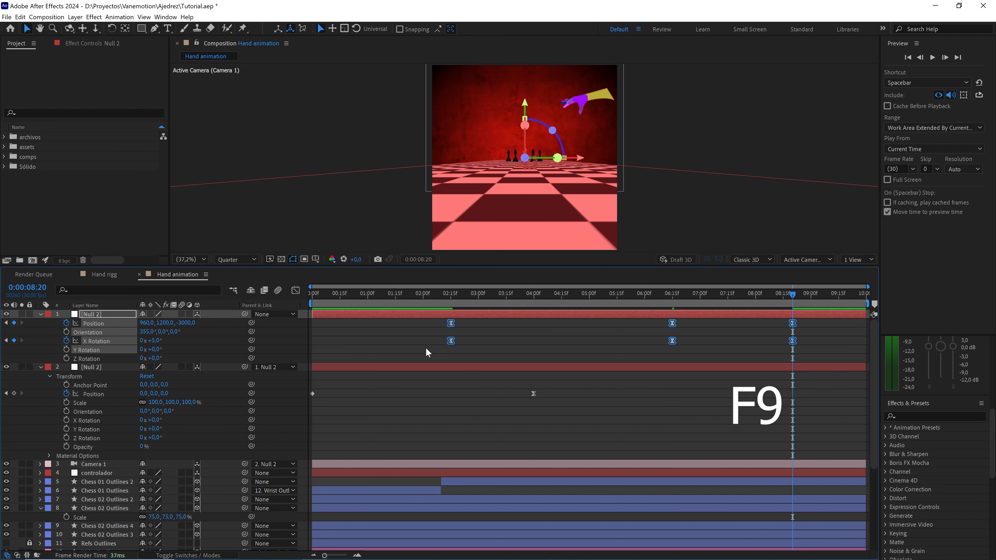
In the Position speed graph, make the 0:00:06:15 keyframe's velocity continuous and set its incoming influence to 60%
left_click_drag(812, 328, 437, 315)
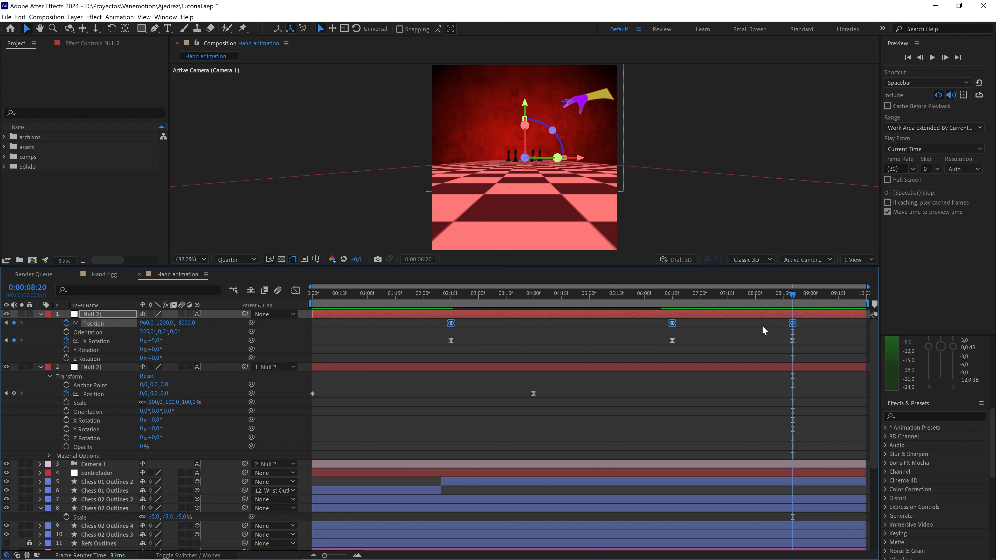
left_click(295, 290)
left_click(672, 519)
key("ctrl+shift+k")
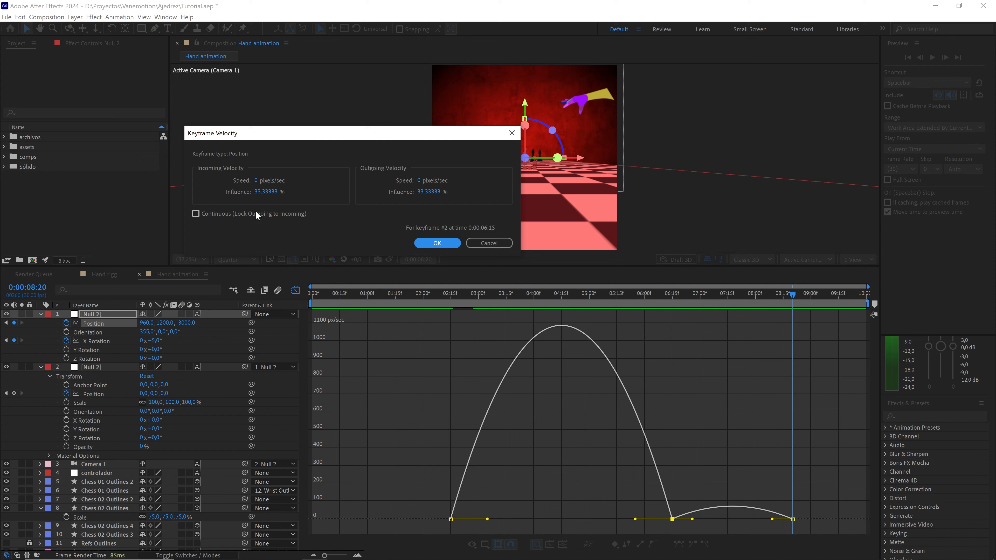
left_click(217, 215)
left_click(272, 192)
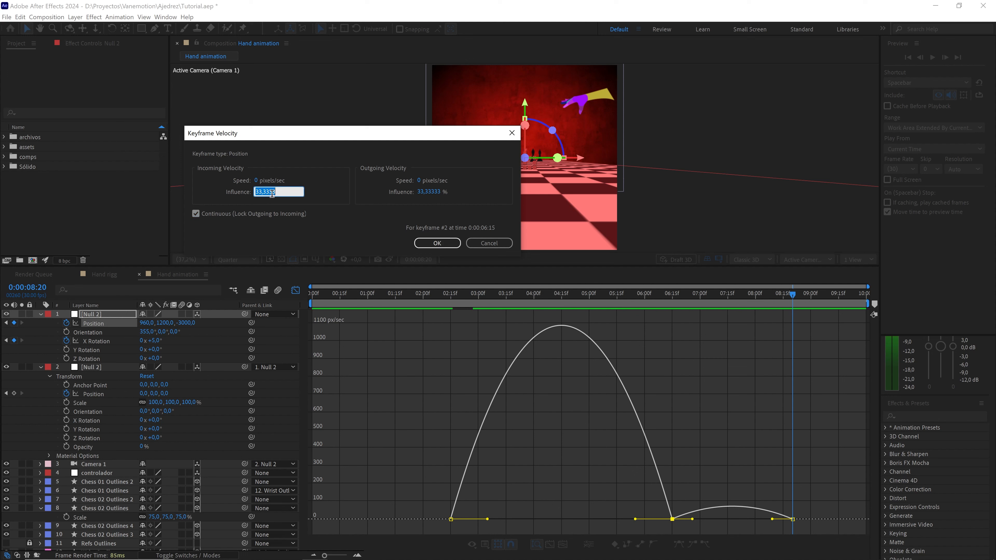
type("60")
left_click(422, 240)
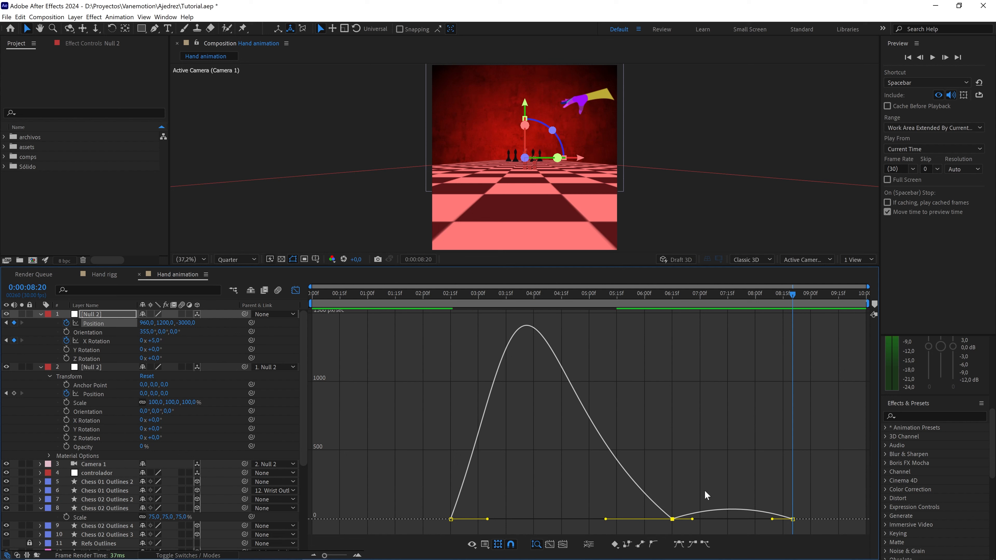
Raise the 0:00:06:15 keyframe's speed to about 170 px/sec in the Position graph and scrub through the surrounding motion
left_click_drag(622, 294, 657, 302)
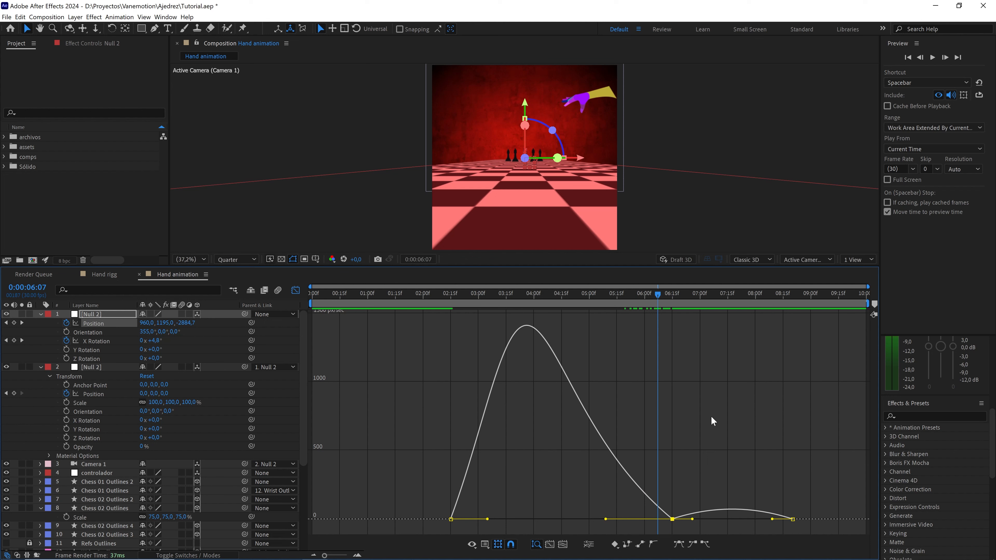
left_click_drag(693, 518, 688, 496)
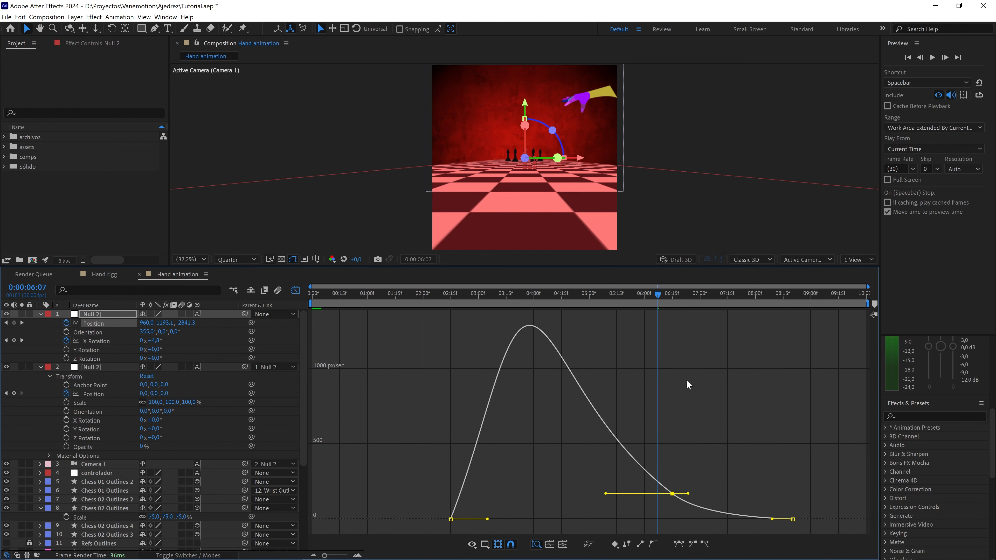
key("k")
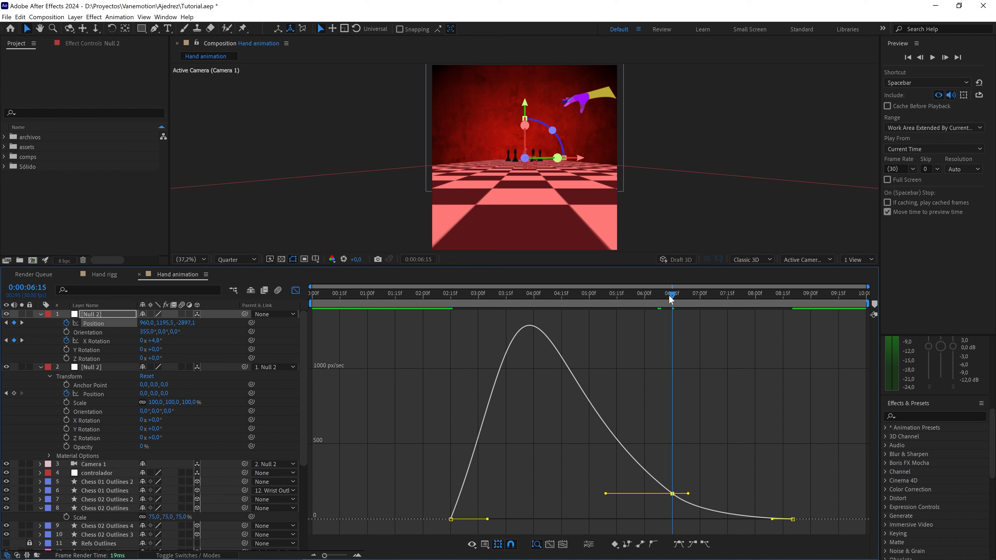
left_click_drag(671, 299, 653, 315)
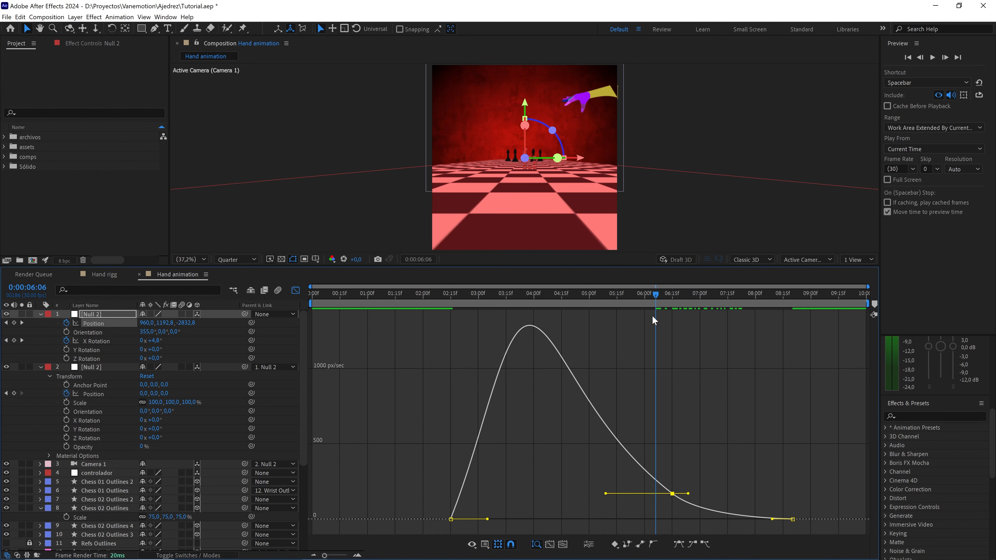
Set the 0:00:06:15 Position keyframe's outgoing velocity to 170 pixels/sec with 26% influence
double_click(672, 494)
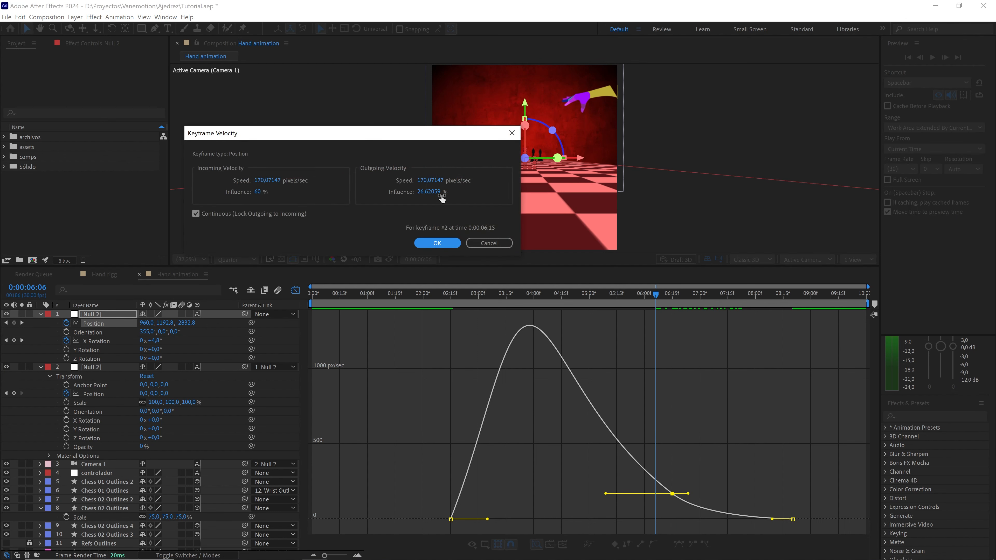
left_click(427, 191)
type("26")
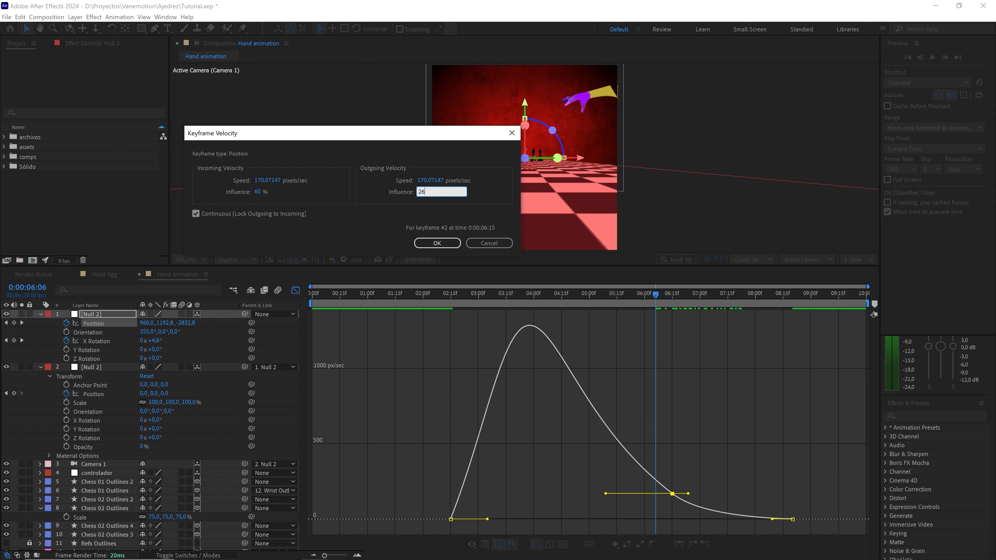
left_click(428, 180)
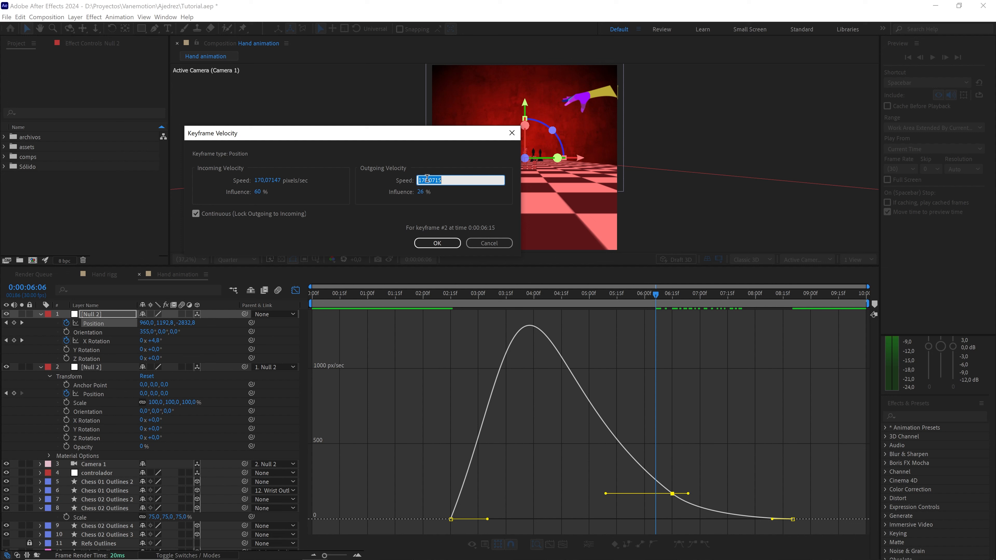
type("170")
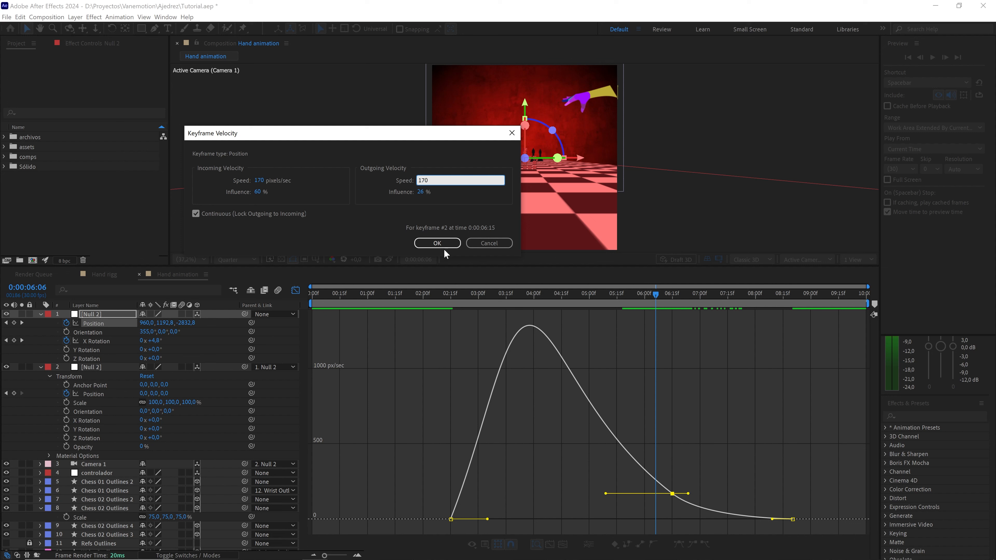
left_click(443, 245)
left_click(749, 450)
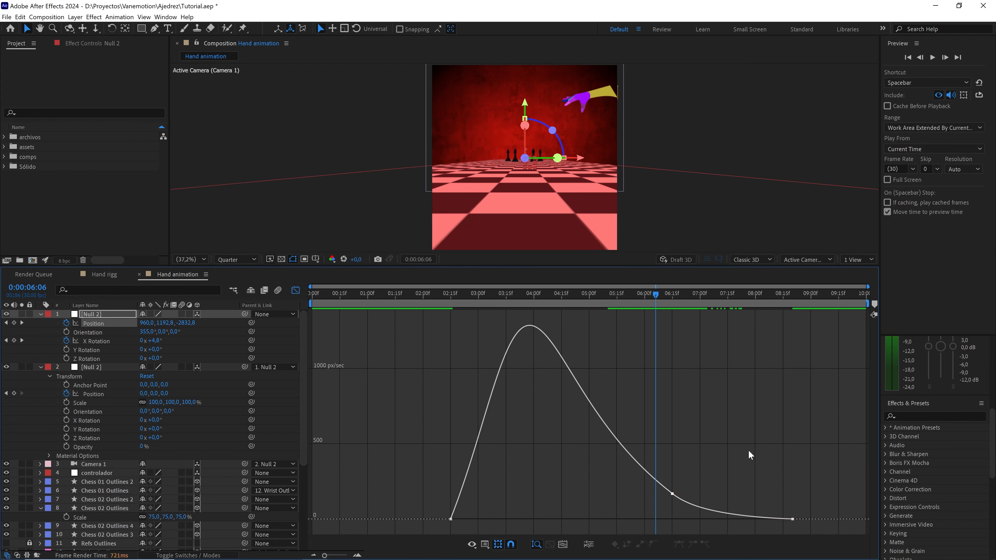
Set the outgoing influence of the first Position keyframe at 0:00:02:15 to 60%
left_click(451, 520)
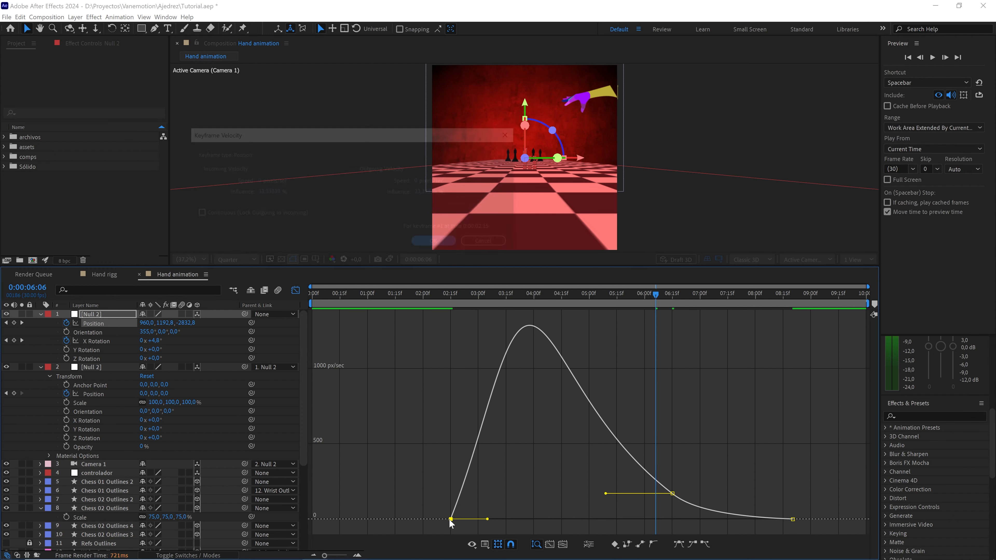
key("ctrl+shift+k")
left_click(421, 193)
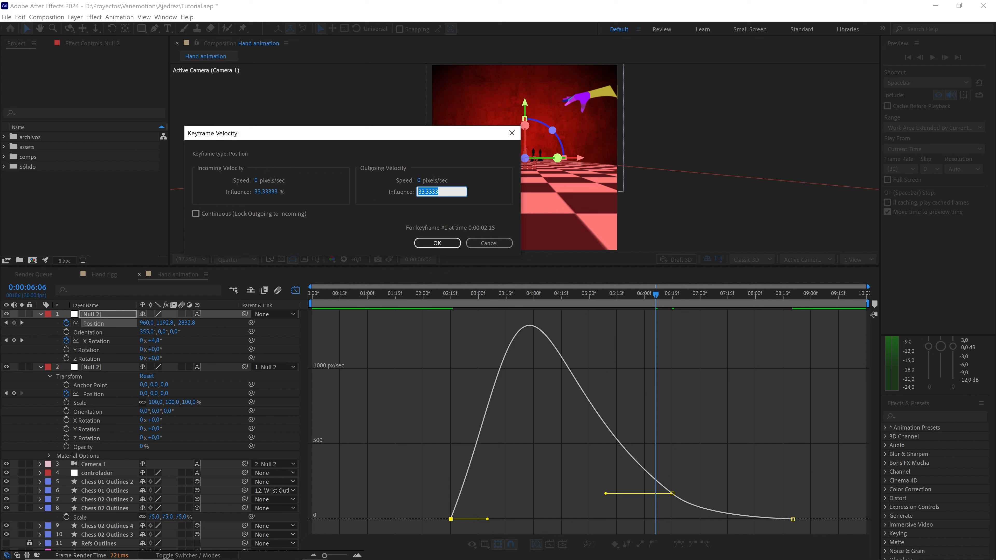
type("60")
left_click(438, 243)
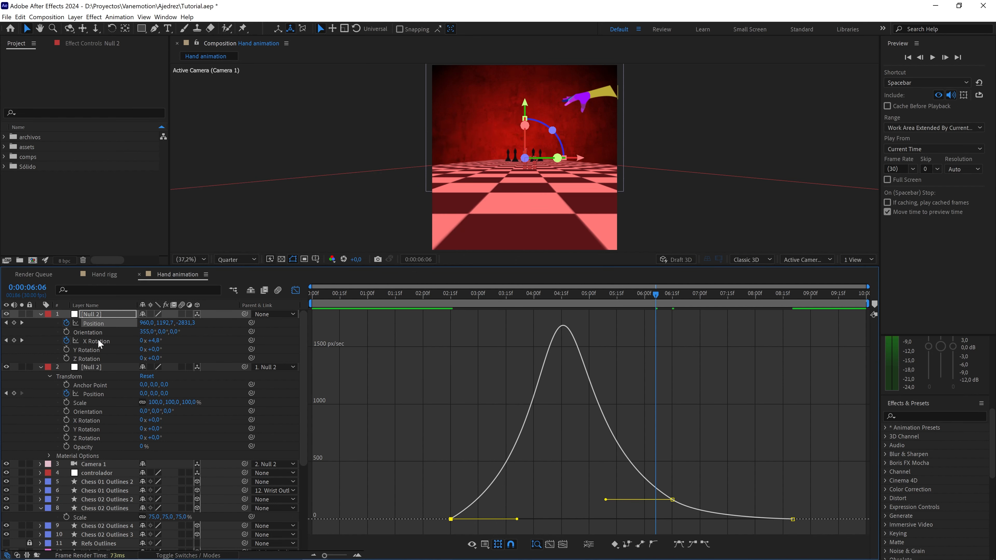
Make the 0:00:06:15 X Rotation keyframe continuous with 60% incoming influence and raise its speed to about 0.25 °/sec
left_click(114, 344)
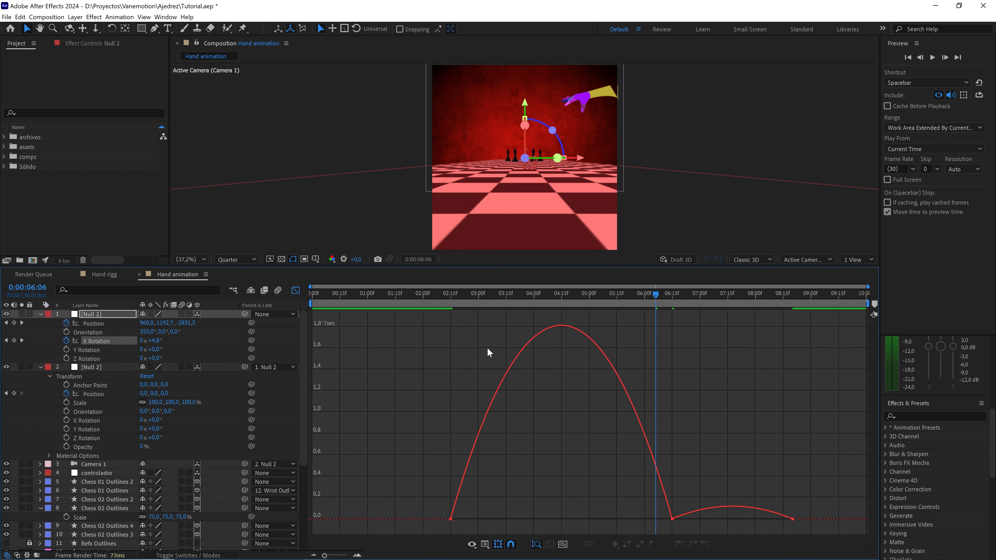
left_click(672, 519)
key("ctrl+shift+k")
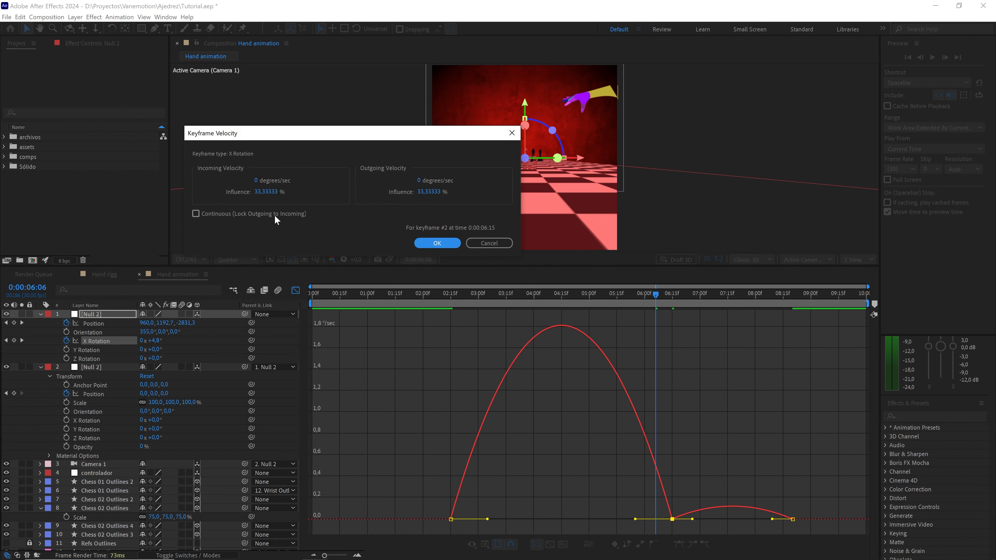
left_click(219, 214)
left_click(271, 190)
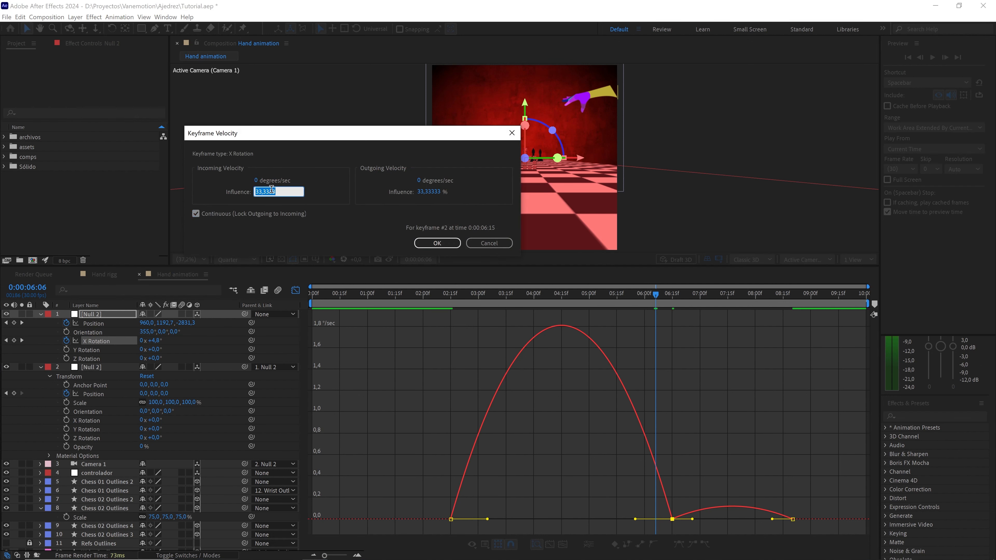
type("6:")
type("0")
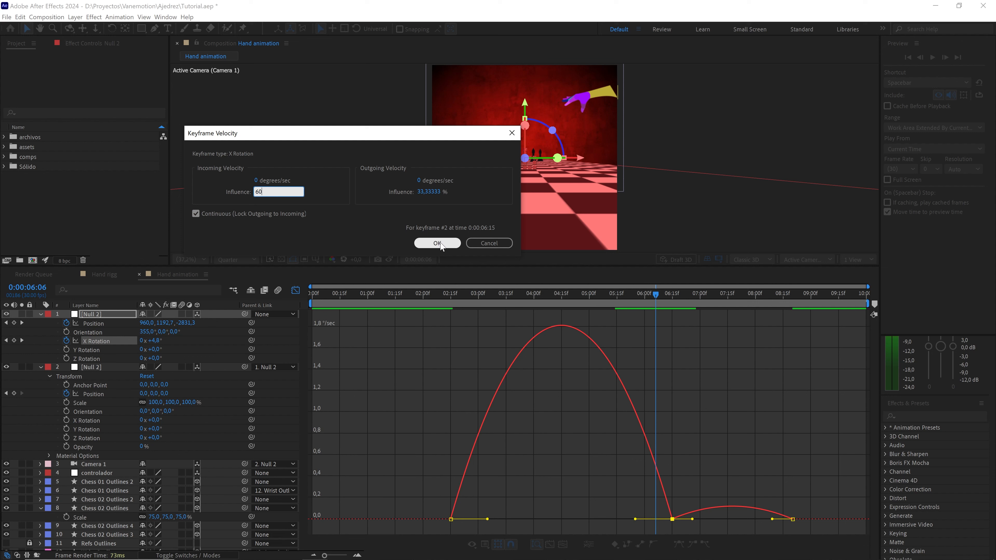
left_click(437, 243)
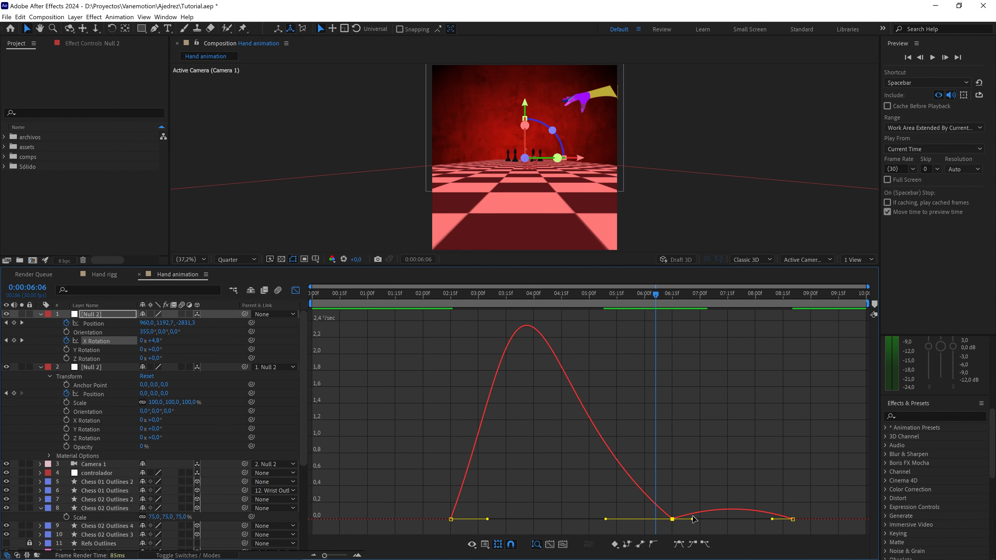
left_click_drag(692, 519, 693, 498)
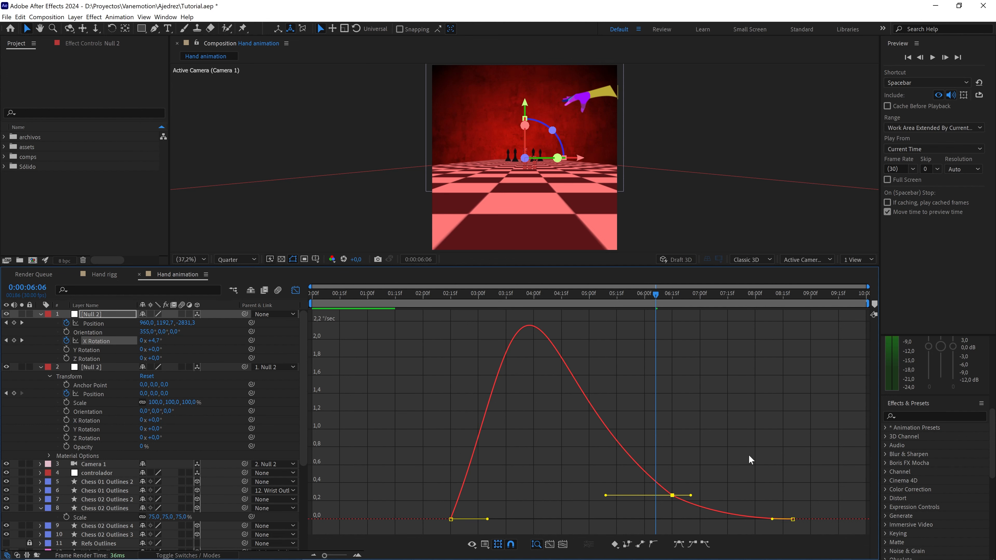
Set the outgoing influence of the first X Rotation keyframe at 0:00:02:15 to 60%
double_click(451, 519)
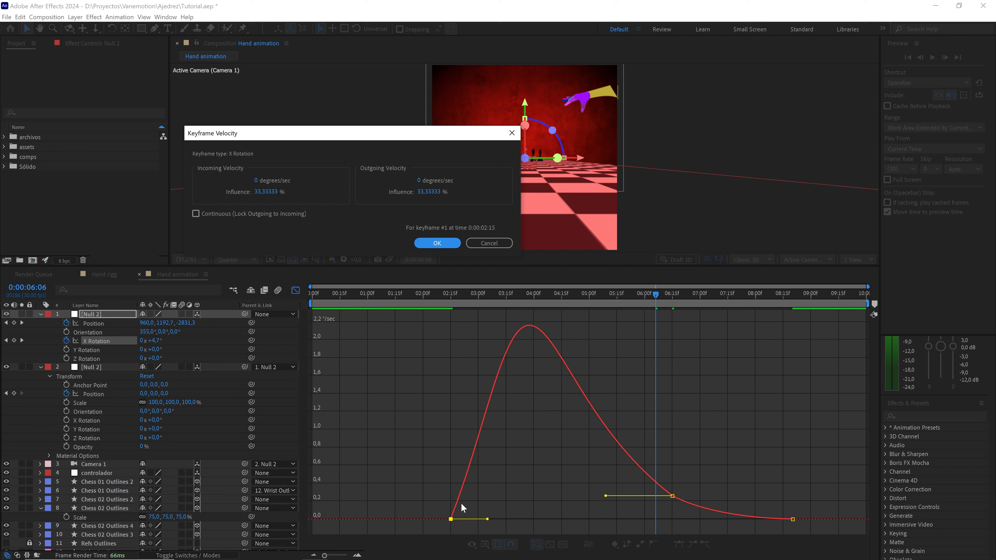
left_click(419, 191)
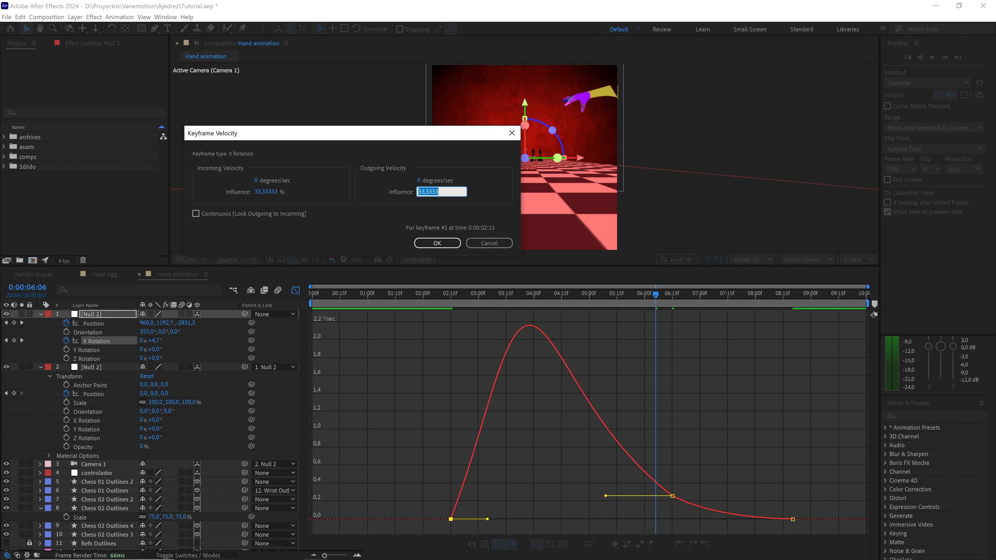
type("60")
left_click(434, 245)
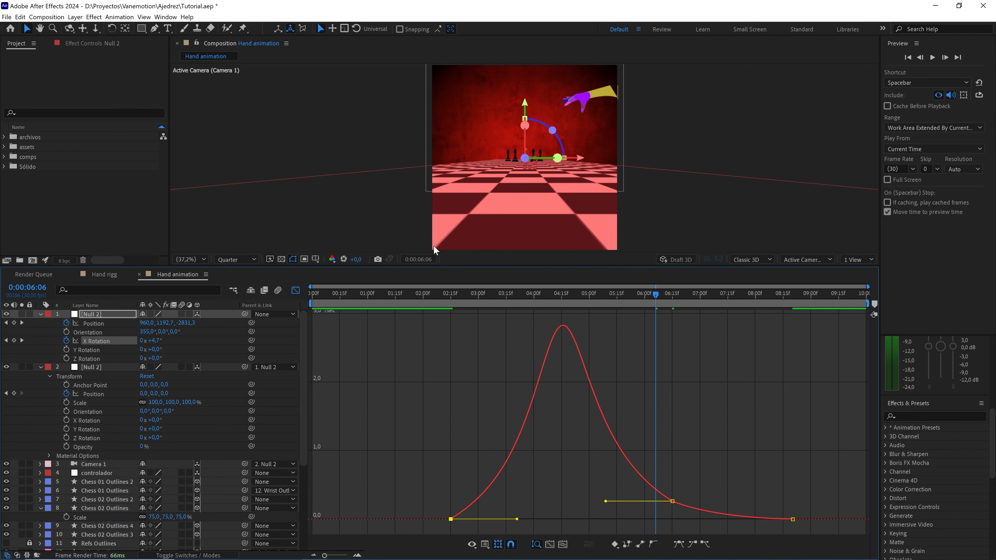
Collapse the properties of both null layers and return from the speed graph to the layer bars
left_click(41, 315)
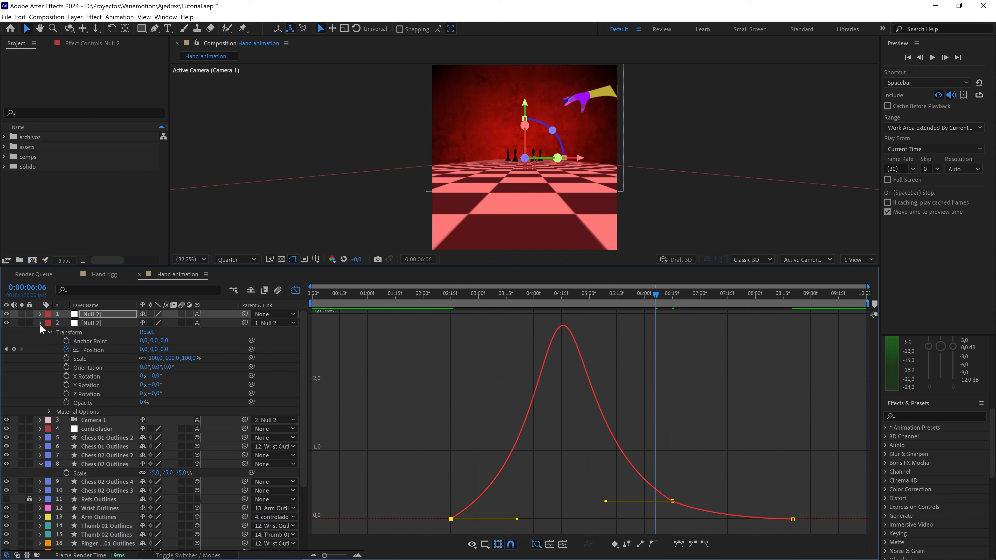
left_click(40, 323)
left_click(294, 292)
Preview the camera and hand animation from the start of the composition
left_click_drag(366, 296, 280, 294)
left_click(346, 346)
left_click(193, 258)
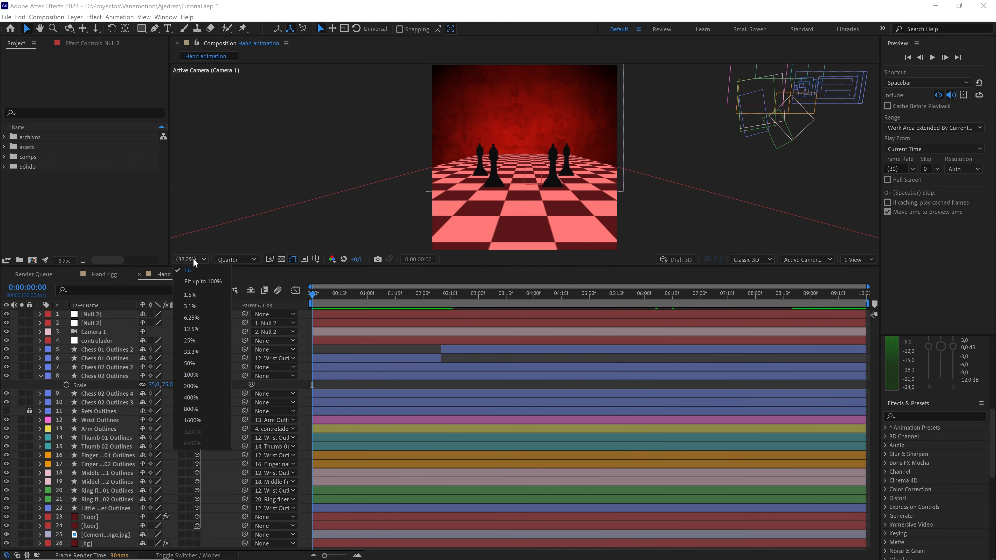
left_click(337, 338)
left_click(367, 352)
key("space")
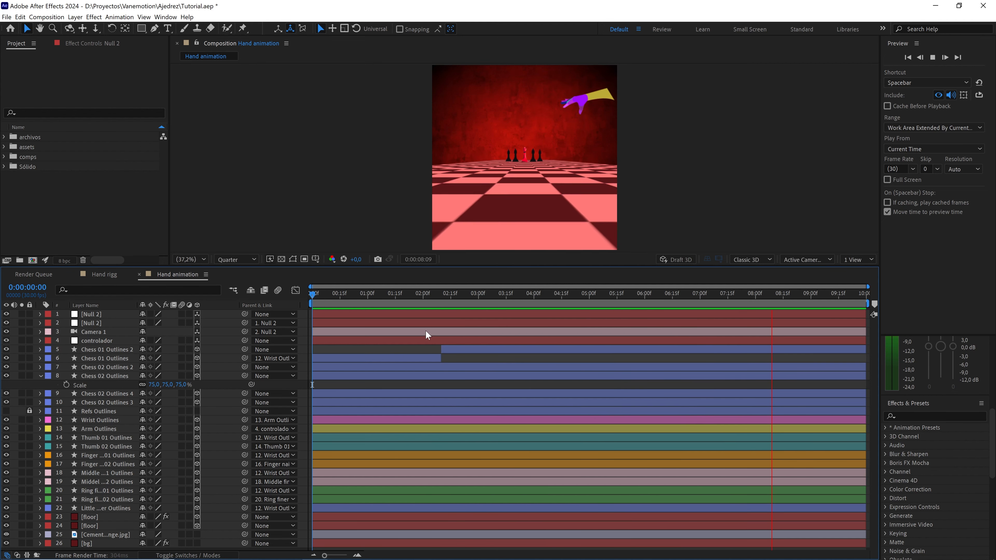
Scrub through the camera move and set the current time to 0:00:03:22, where the hand is out of frame
left_click(522, 294)
left_click_drag(518, 294, 723, 299)
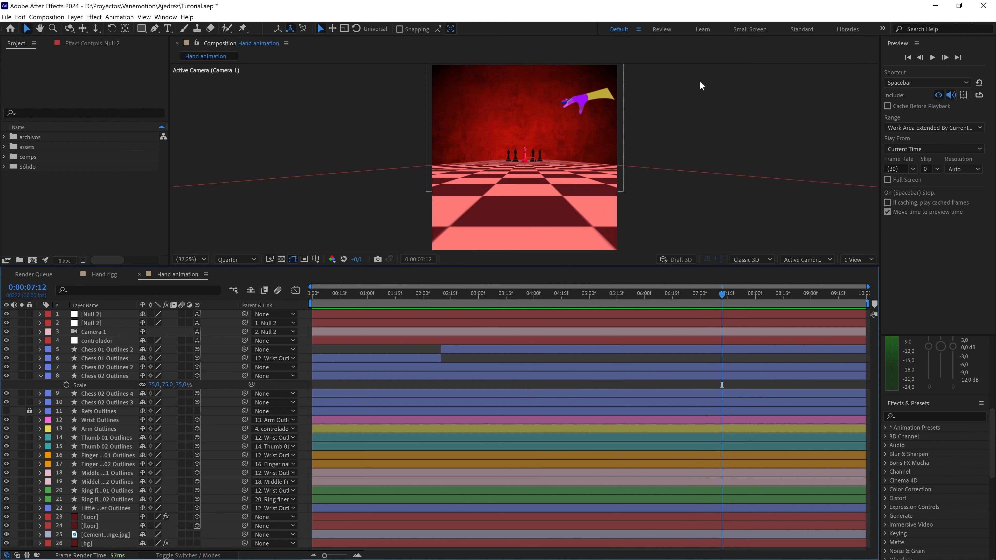
left_click(515, 294)
mouse_move(510, 297)
left_mouse_down()
mouse_move(486, 294)
mouse_move(511, 295)
left_mouse_up()
left_click_drag(570, 169, 561, 193)
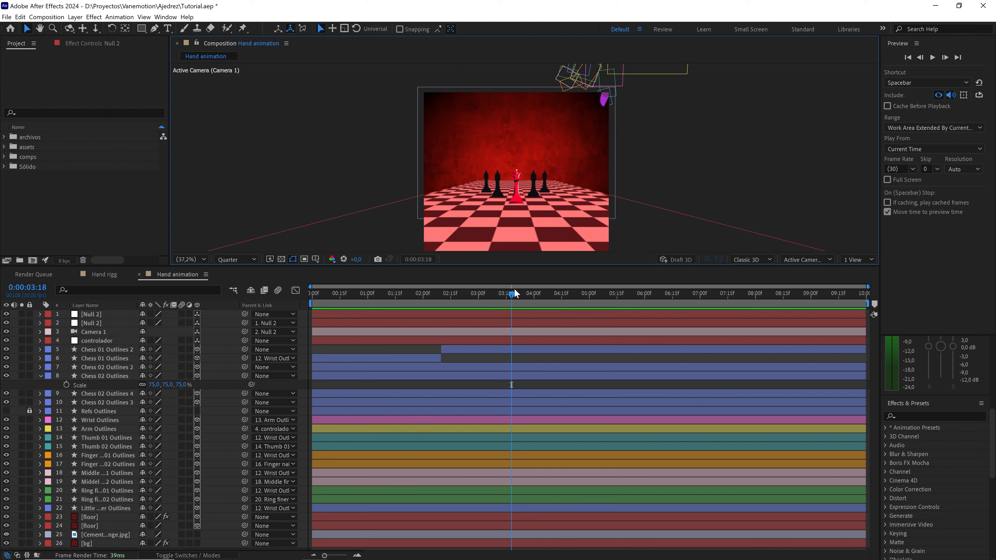
left_click_drag(514, 293, 519, 294)
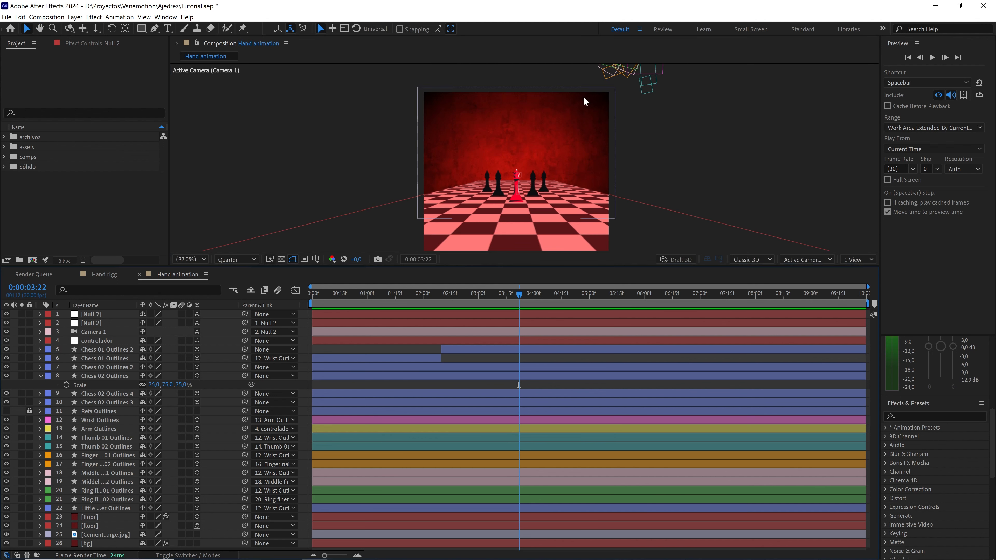
left_click_drag(587, 100, 574, 119)
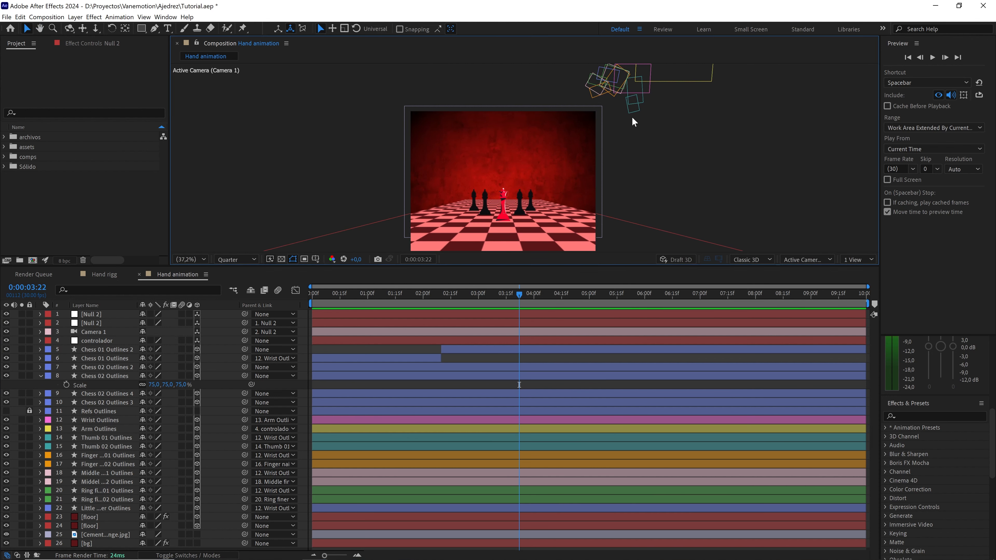
Split all arm, wrist and finger layers at 0:00:03:22 and delete the parts after that time
left_click(108, 423)
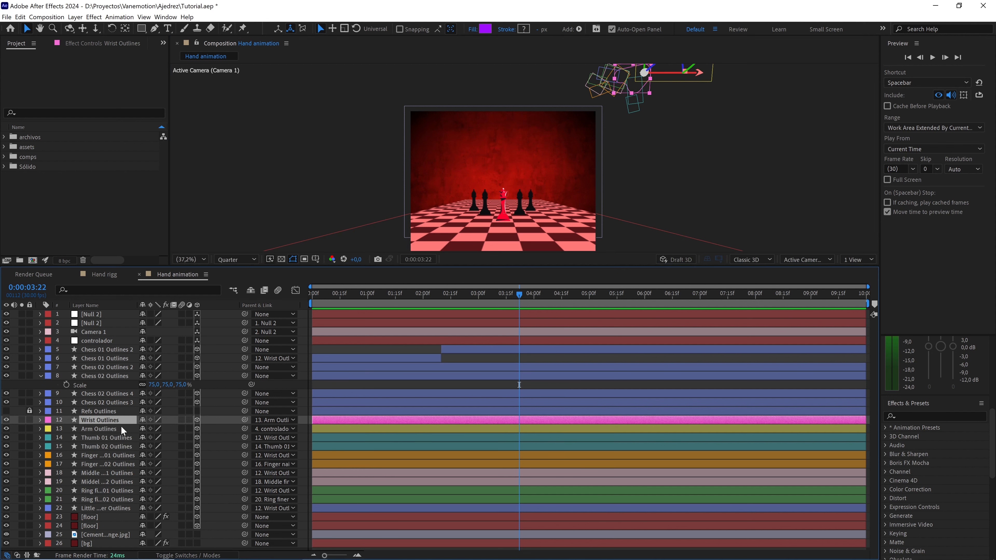
left_click(100, 428, "ctrl")
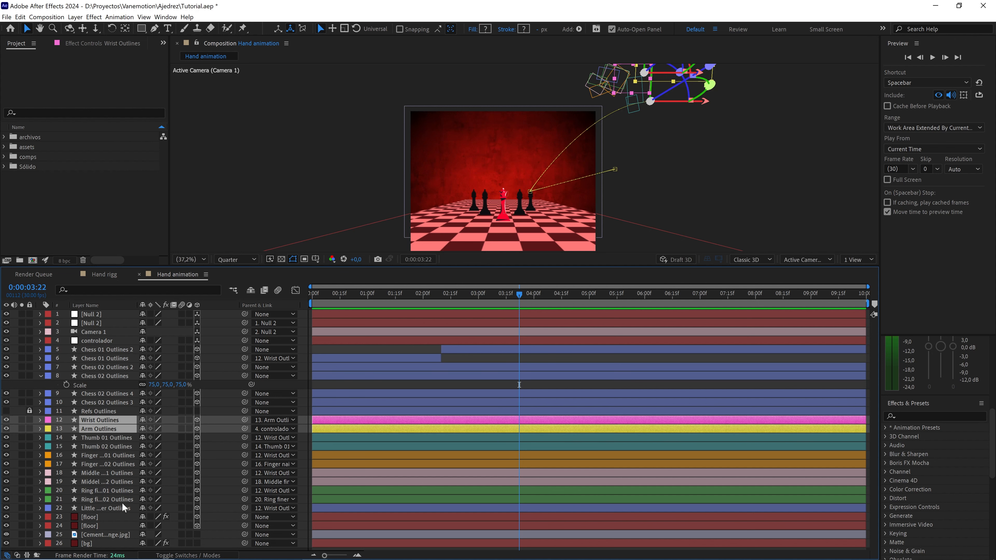
left_click(107, 509, "shift")
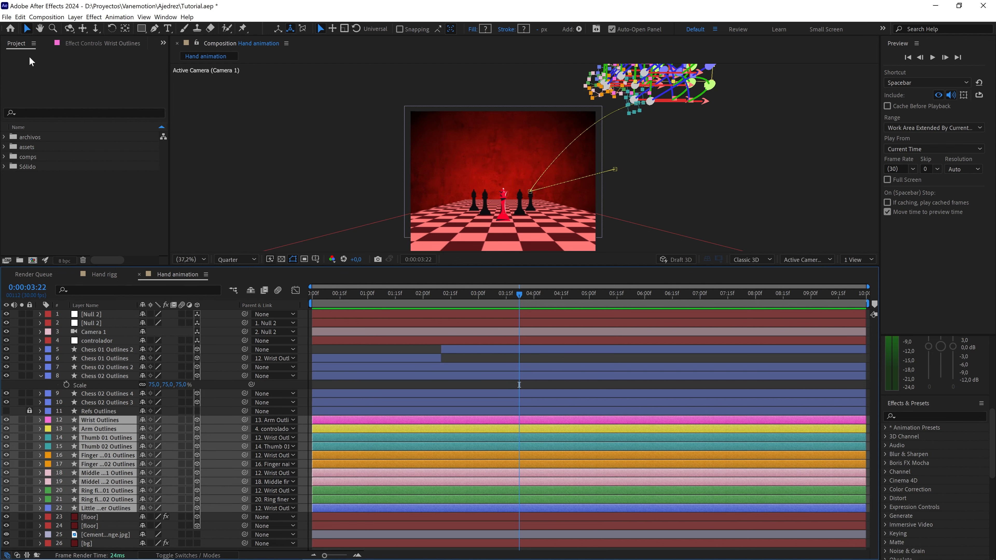
left_click(20, 17)
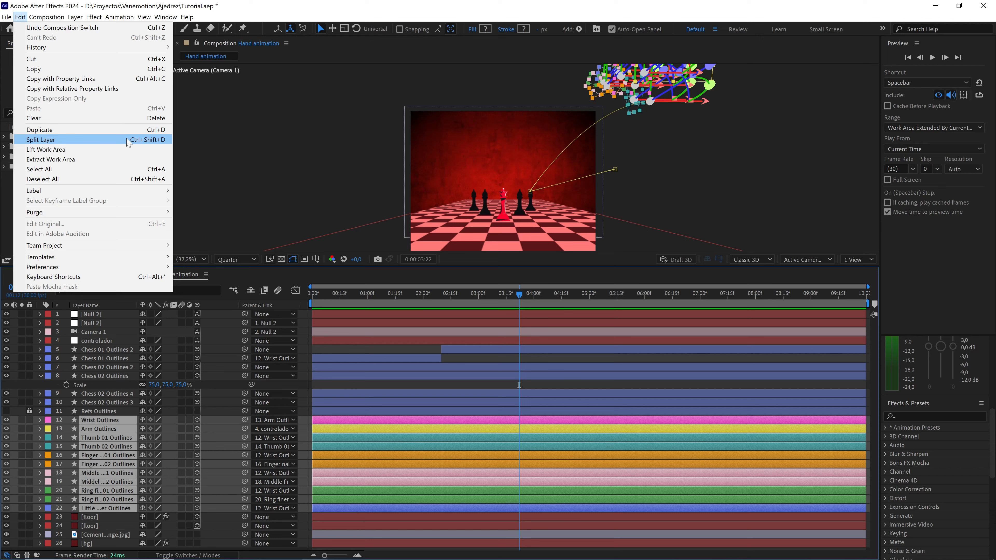
left_click(152, 145)
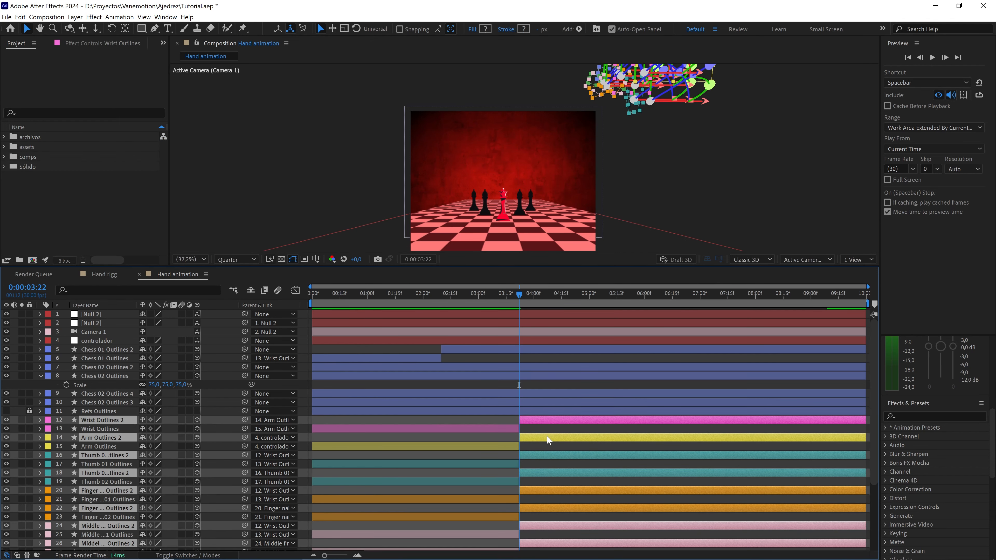
key("Delete")
Preview the hand's exit and the camera move from 0:00:02:17
left_click_drag(521, 295, 484, 292)
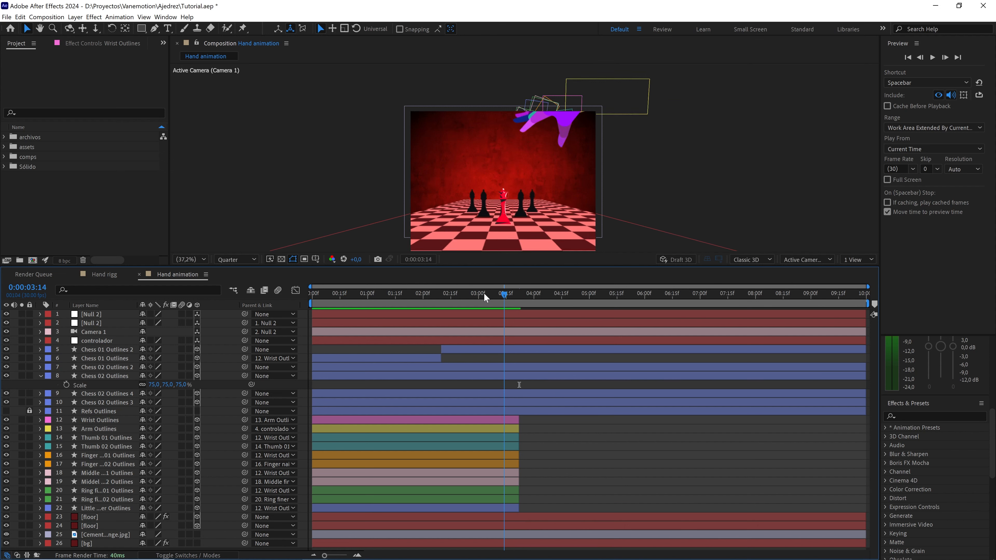
left_click(452, 292)
key("space")
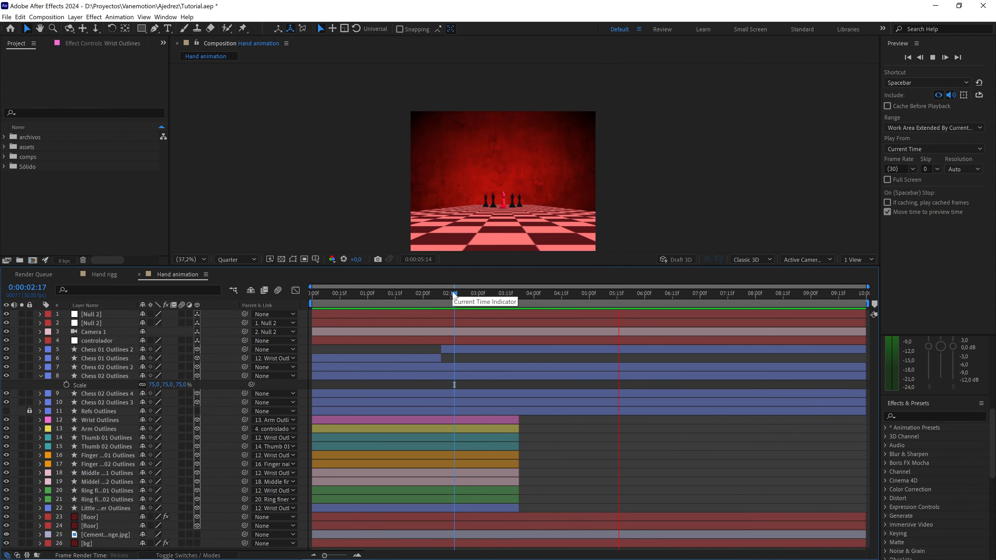
key("space")
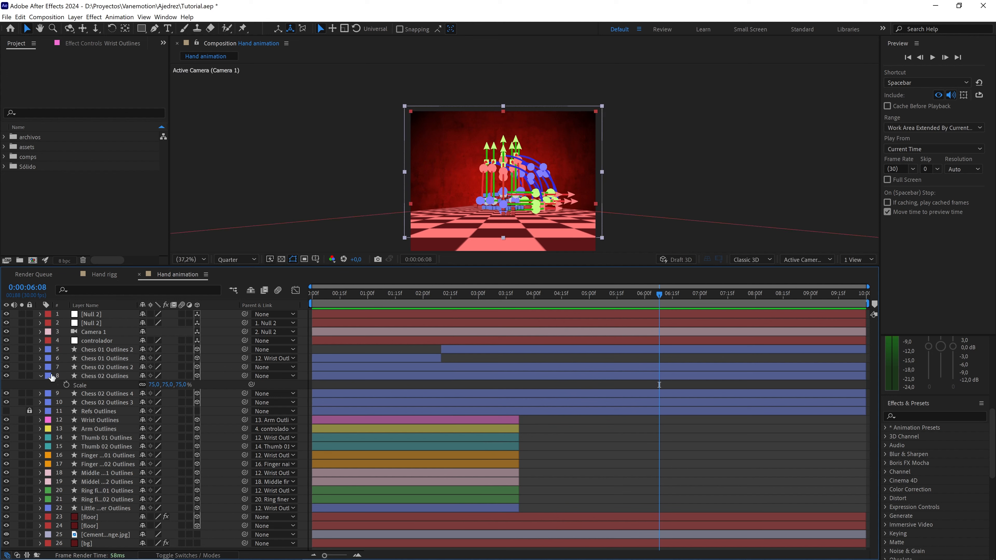
Collapse the open properties of all layers in the Hand animation composition
key("ctrl+a")
key("u")
left_click(612, 437)
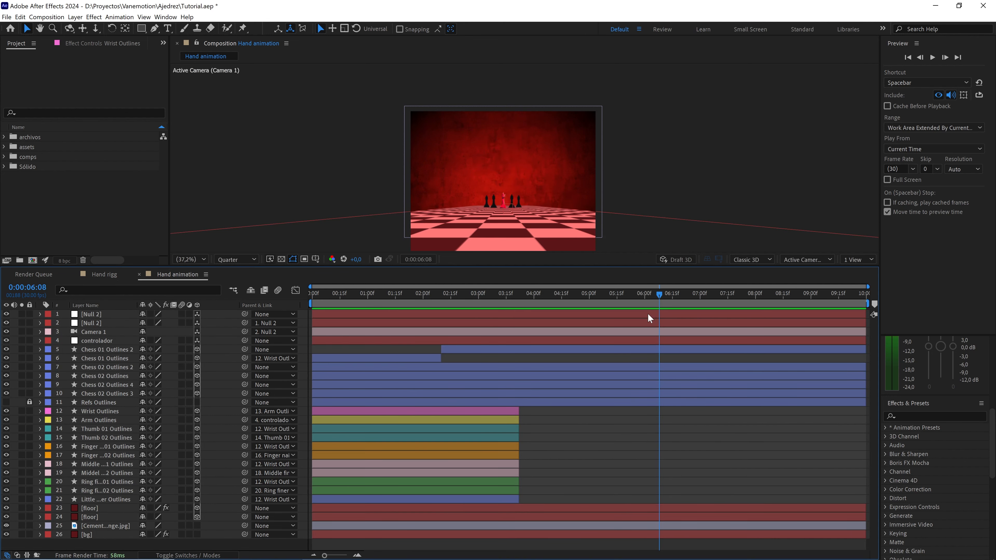
Reveal the top null's keyframes and examine the chess pieces up close at its last keyframe, 0:00:08:20
left_click(648, 313)
key("u")
left_click_drag(667, 297, 793, 302)
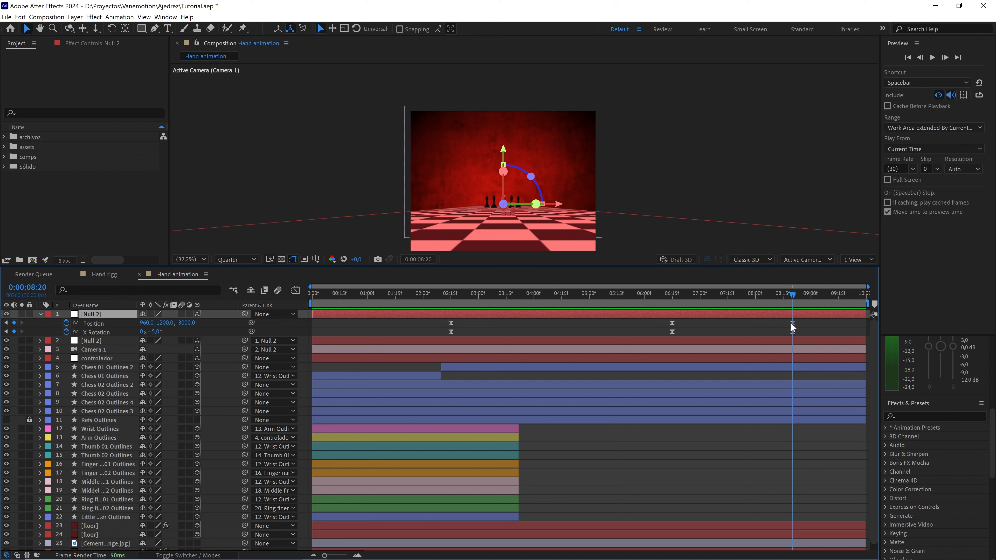
scroll(547, 210, "up", 2)
left_click_drag(547, 212, 579, 83)
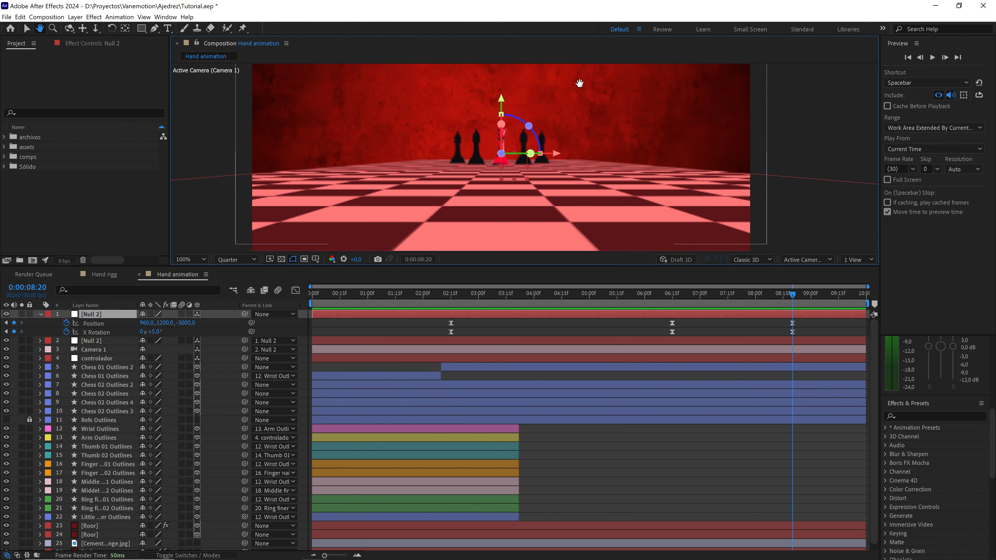
Add a text layer reading "dale like" over the chess pieces and scale it to 413%
scroll(565, 117, "down", 2)
left_click(168, 31)
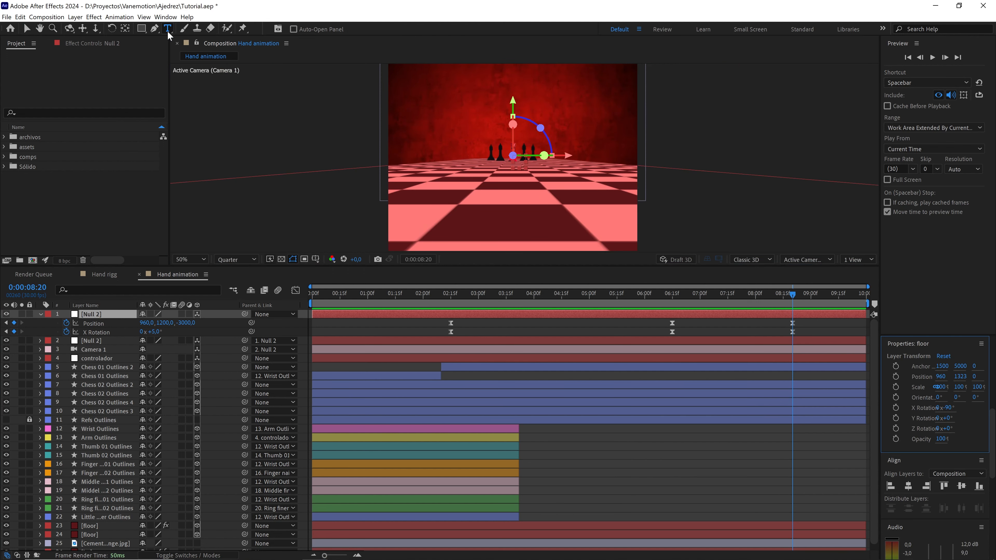
left_click(488, 161)
type("dale like")
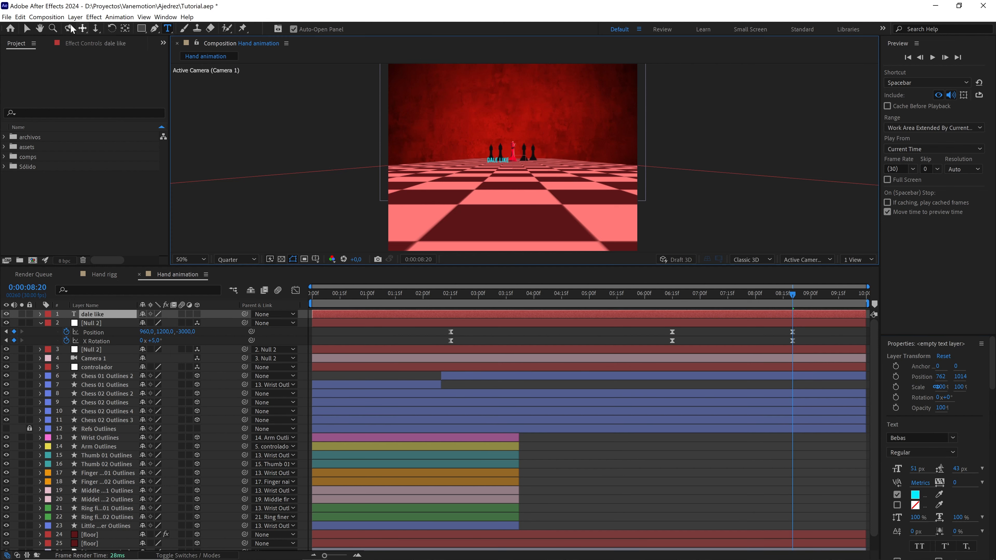
left_click(26, 28)
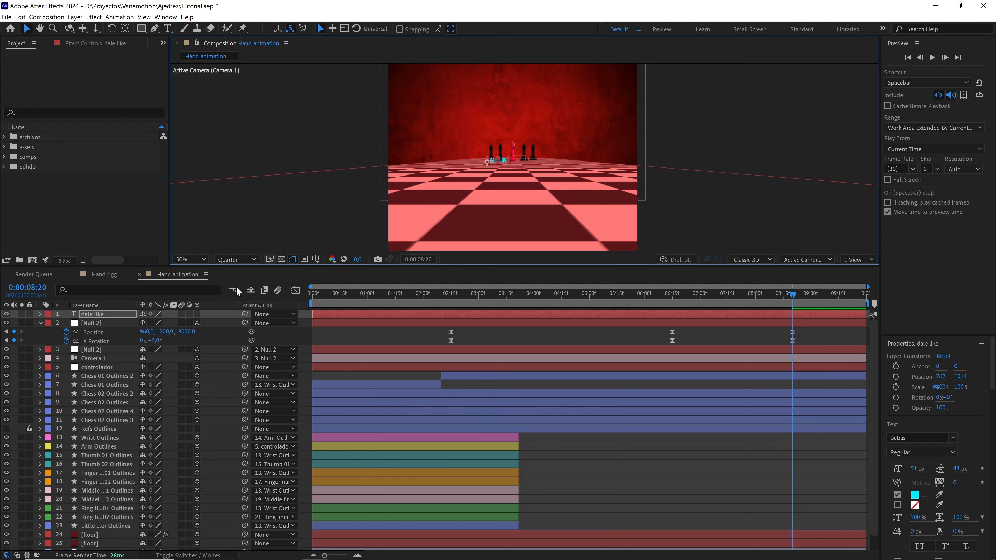
key("s")
left_click_drag(173, 322, 326, 313)
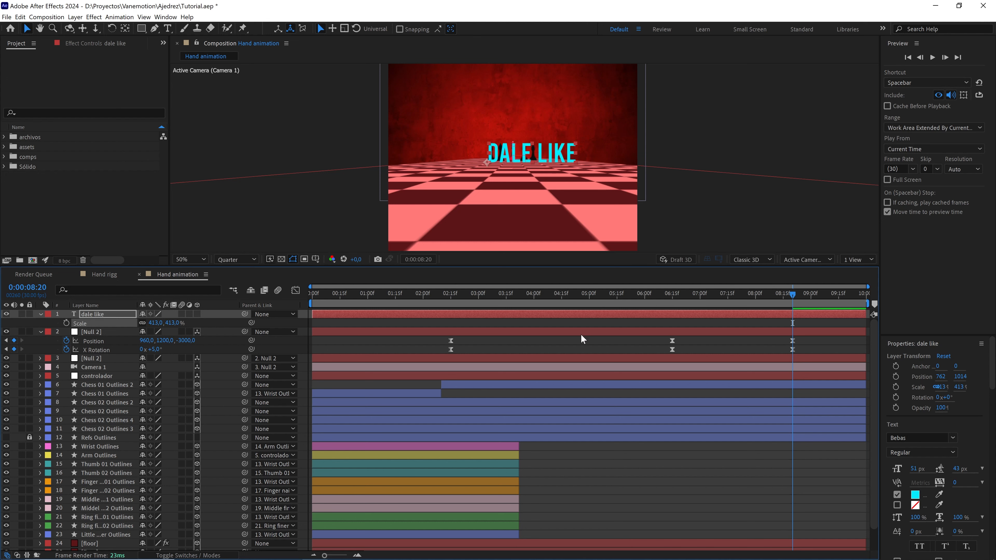
Set the font of the "dale like" text to Arial Rounded MT Bold
left_click(918, 437)
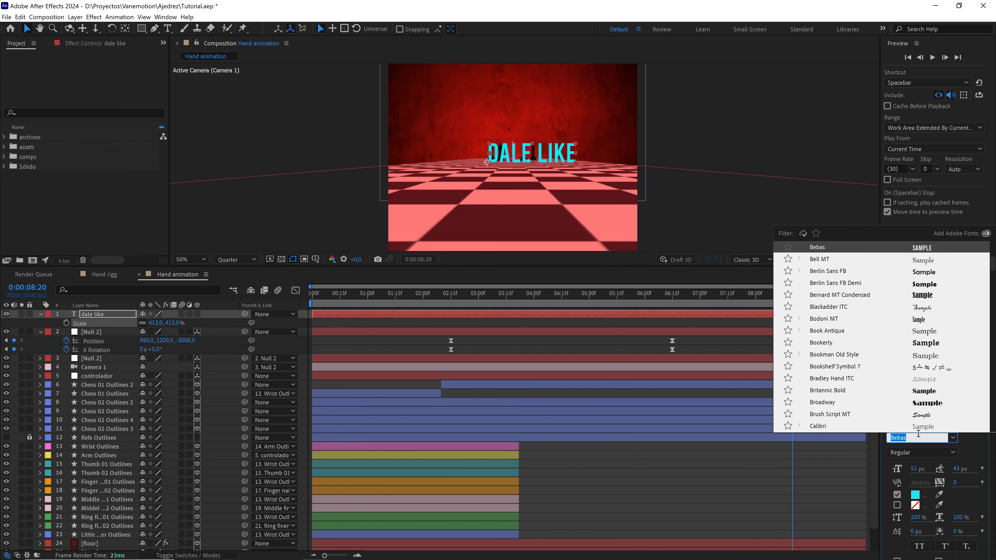
key("Up")
key("Up")
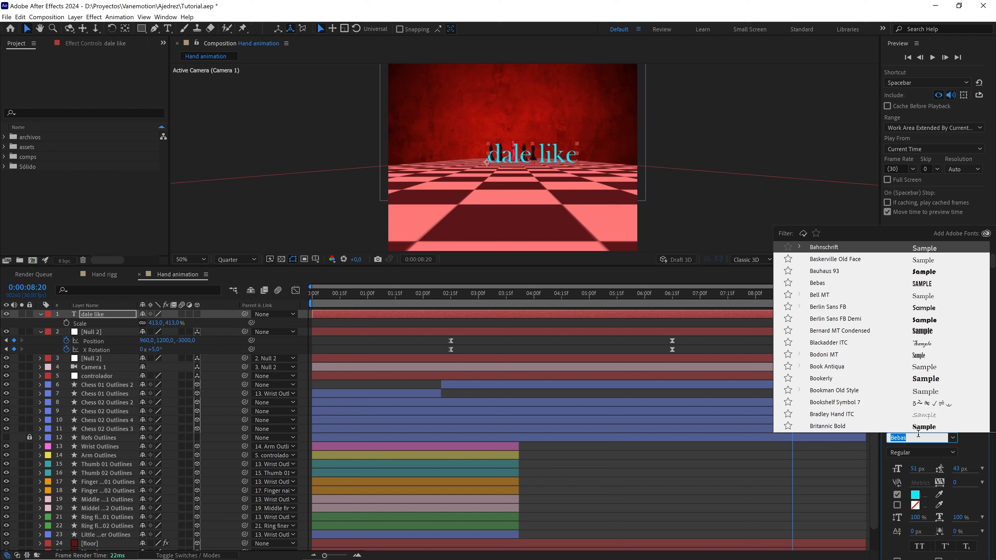
key("Up")
key("Up")
key("Return")
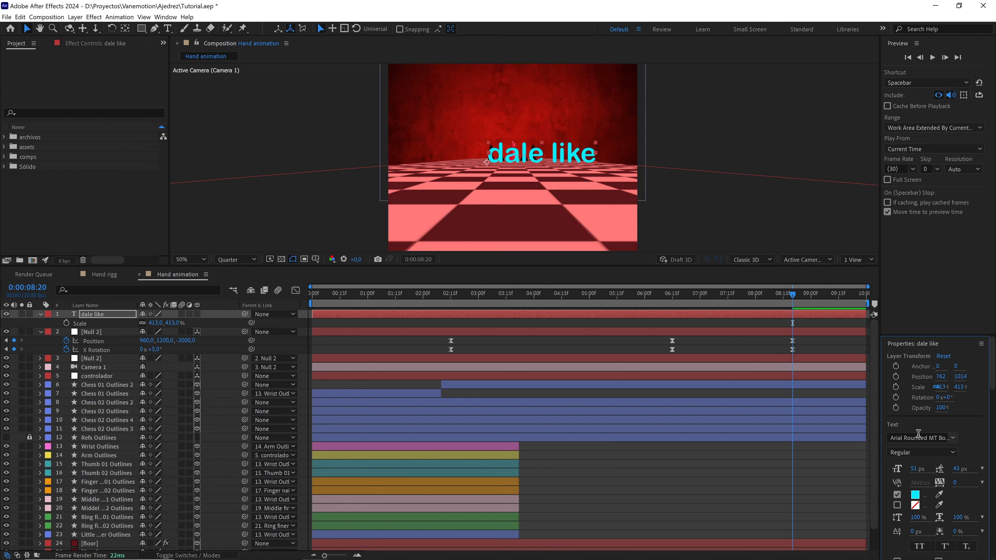
Make the "dale like" text a 3D layer, center its anchor point and center the layer in the view
left_click(126, 314)
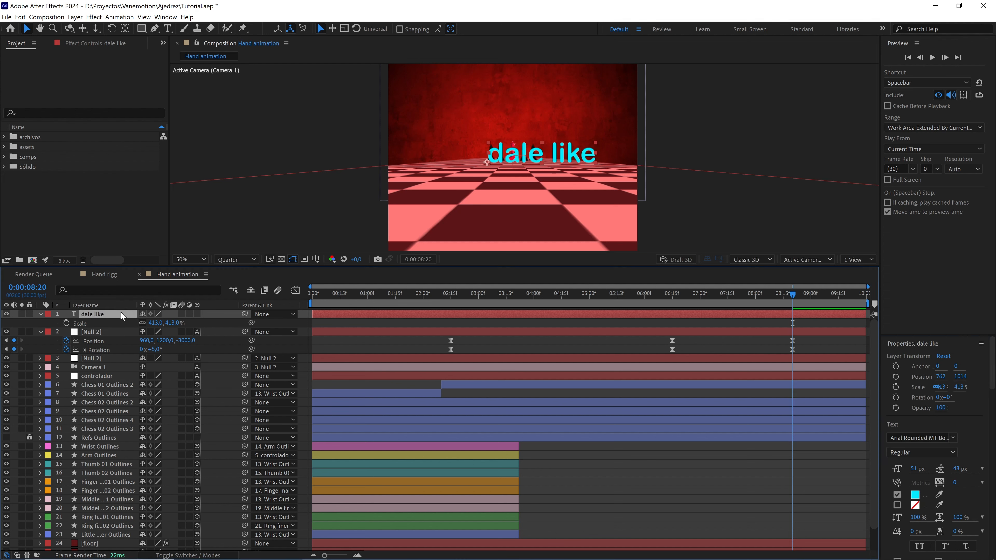
left_click(197, 314)
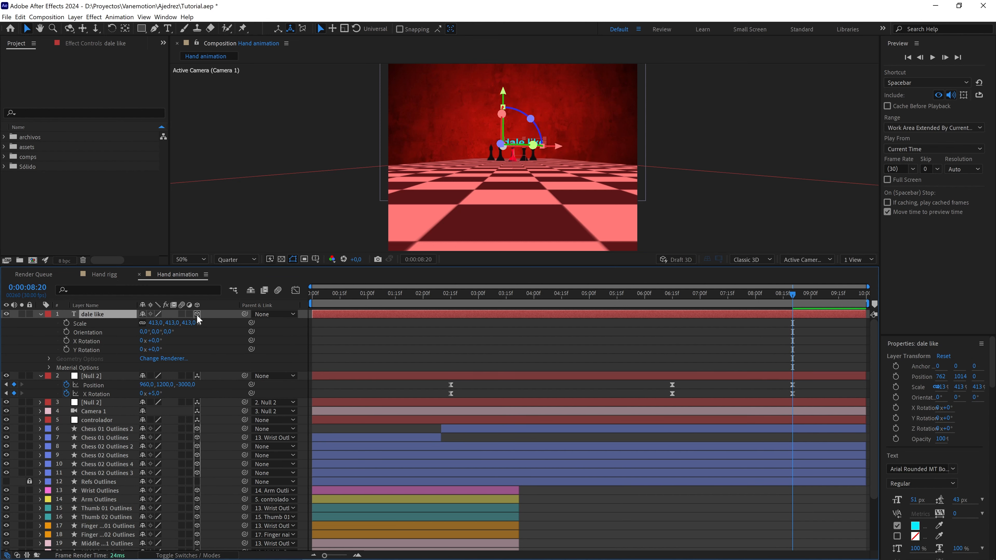
key("ctrl+alt+Home")
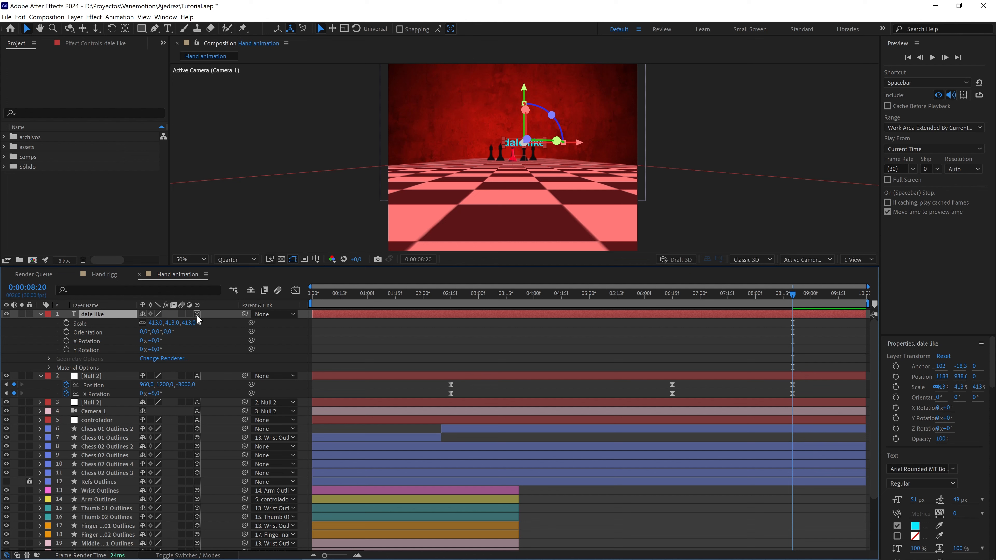
key("ctrl+Home")
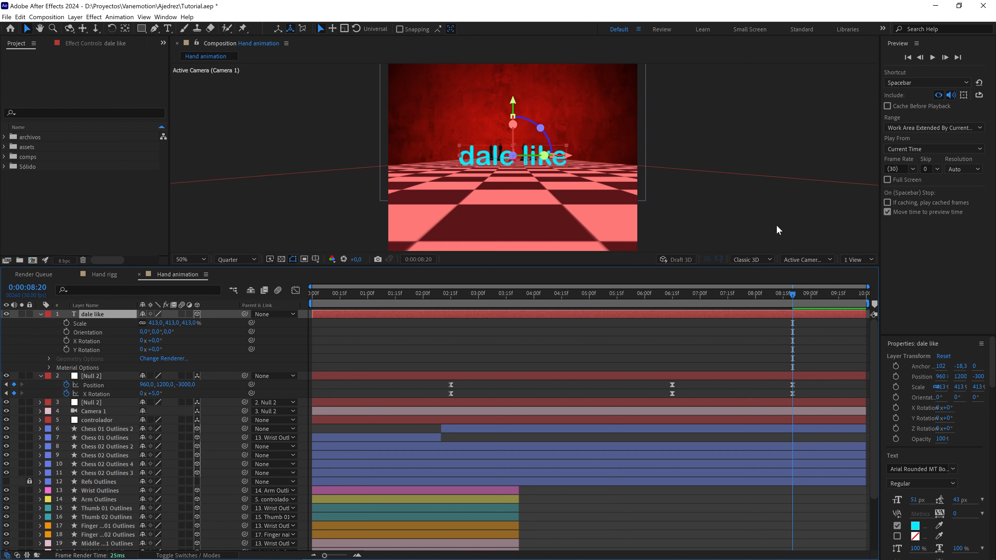
Split the composition viewer into two views and show the scene from the Left in one of them
left_click(857, 261)
left_click(859, 281)
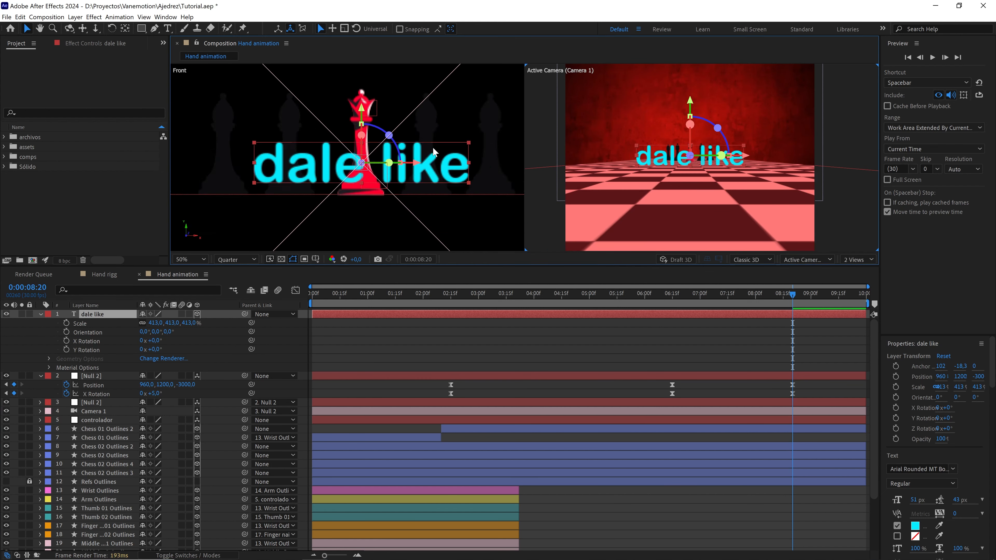
scroll(433, 147, "down", 4)
left_click(415, 142)
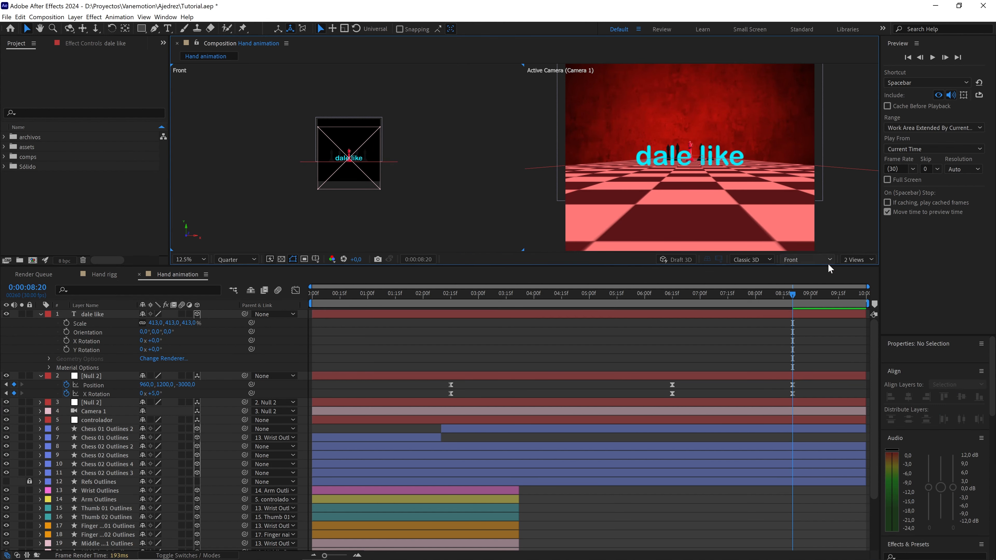
left_click(806, 261)
left_click(804, 325)
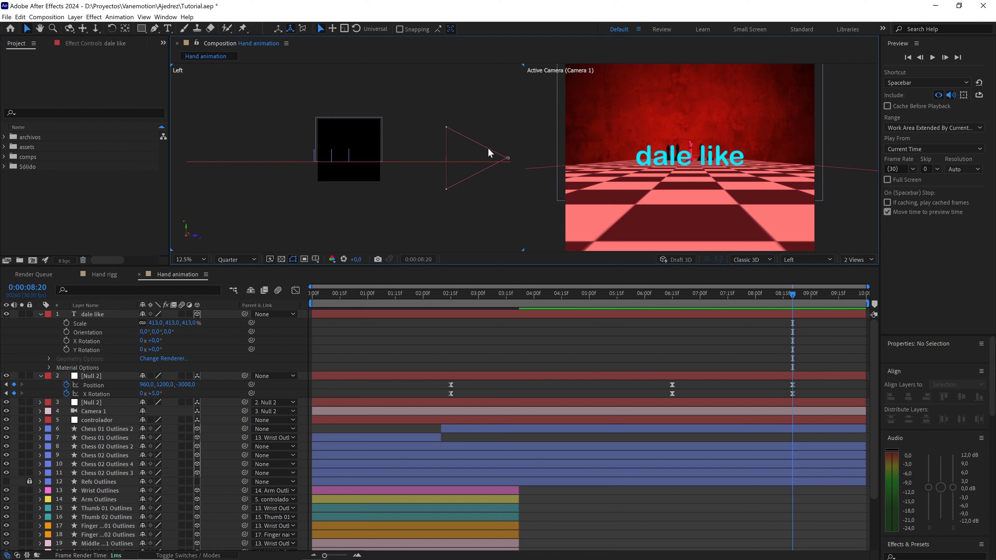
Examine the text's depth relative to Camera 1 in the Left view and return to a single view
left_click(507, 157)
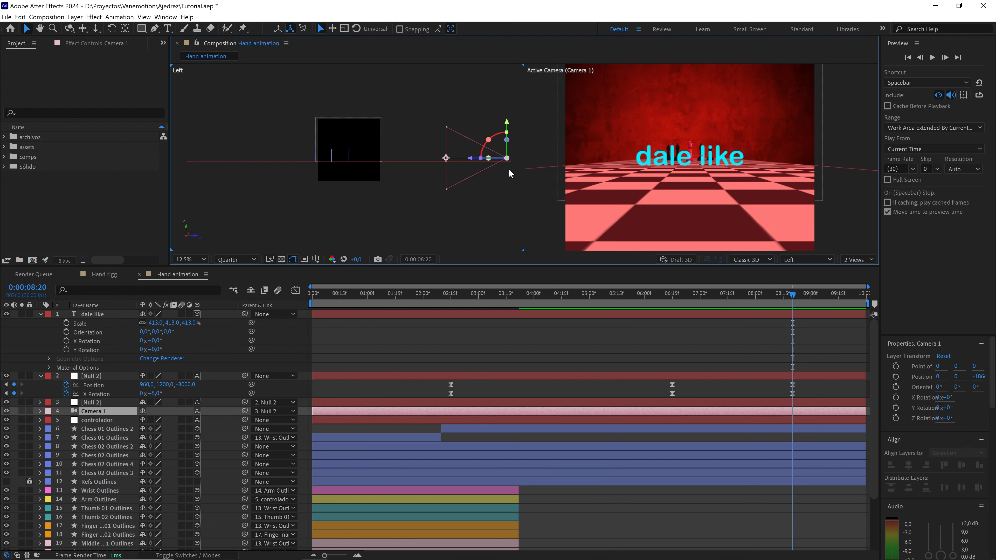
scroll(505, 165, "up", 2)
left_click_drag(292, 147, 282, 149)
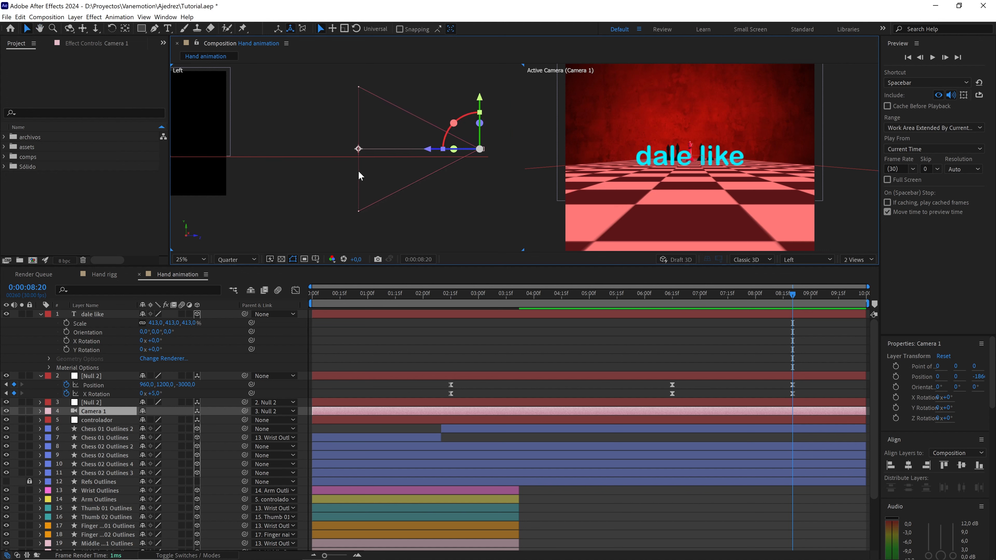
left_click(86, 314)
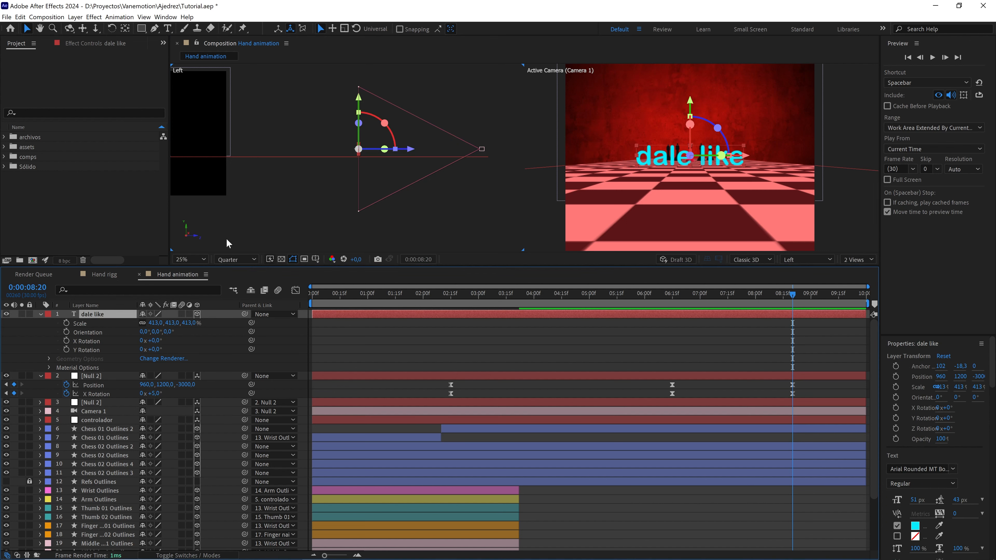
left_click(361, 150)
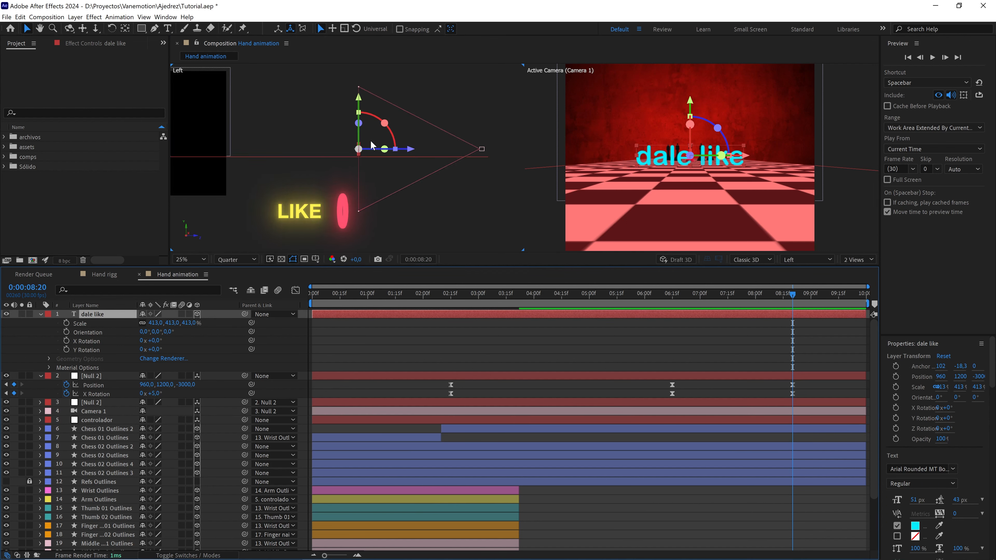
scroll(372, 146, "down", 1)
left_click(863, 260)
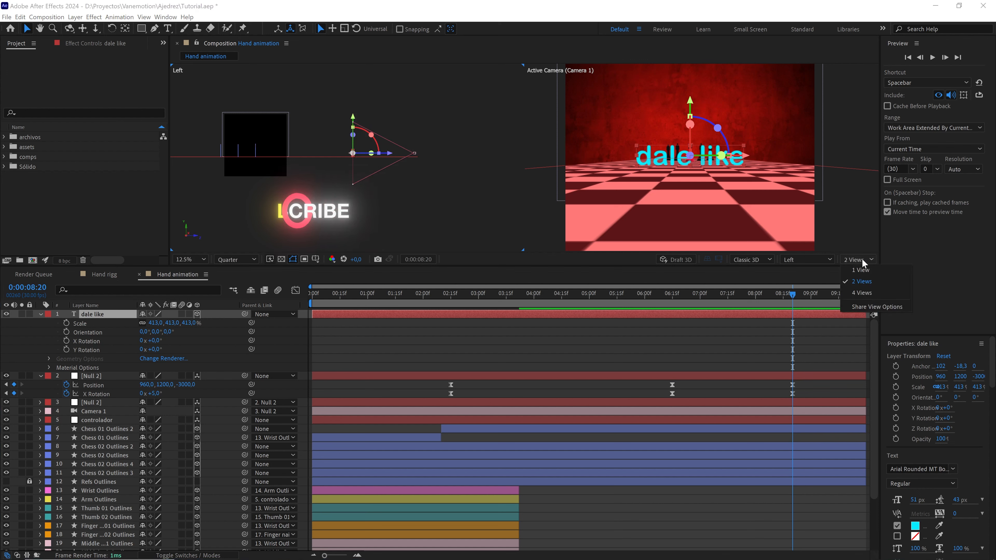
left_click(861, 270)
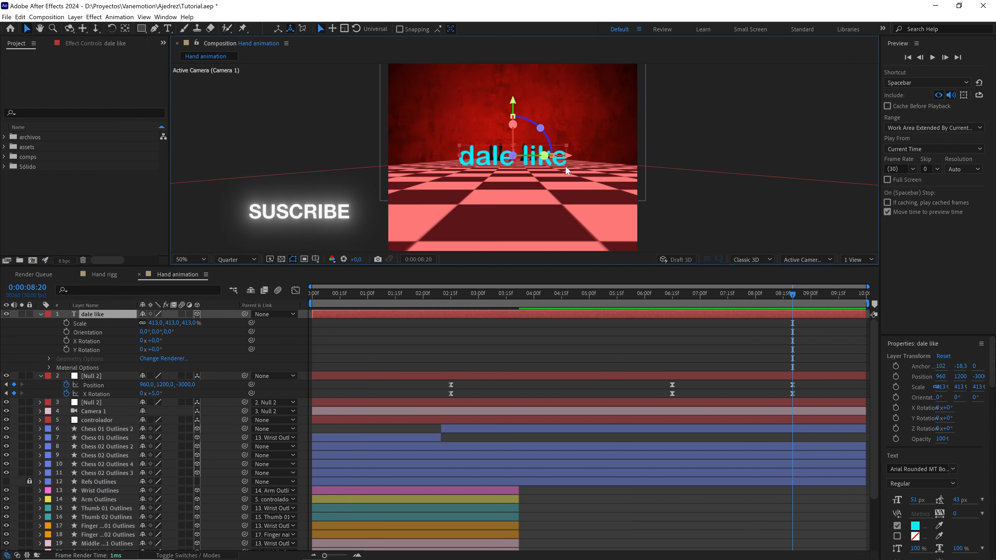
Enlarge the "dale like" text to about 561% scale and change its fill color to white
left_click_drag(566, 166, 575, 170)
scroll(901, 433, "down", 4)
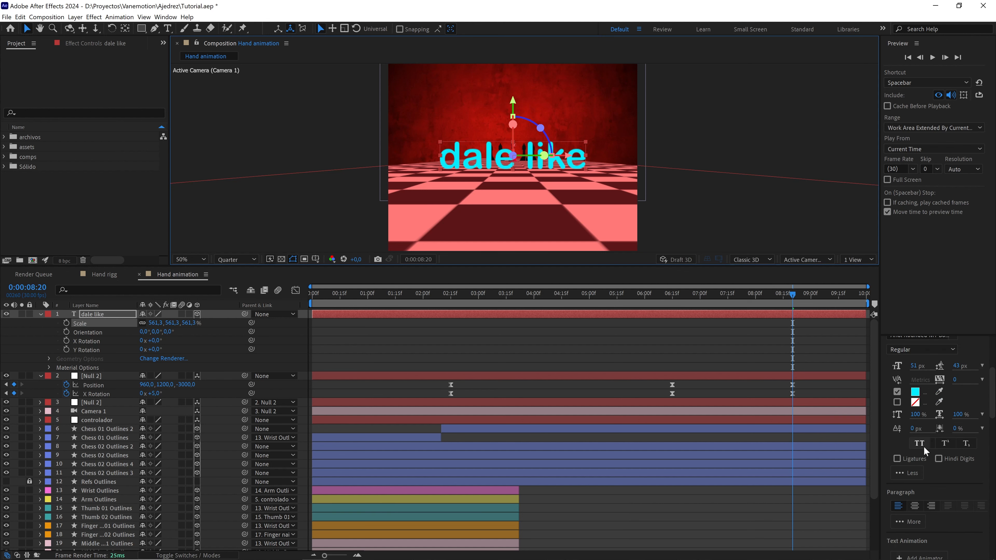
left_click(916, 392)
left_click_drag(214, 233, 120, 183)
left_click(347, 185)
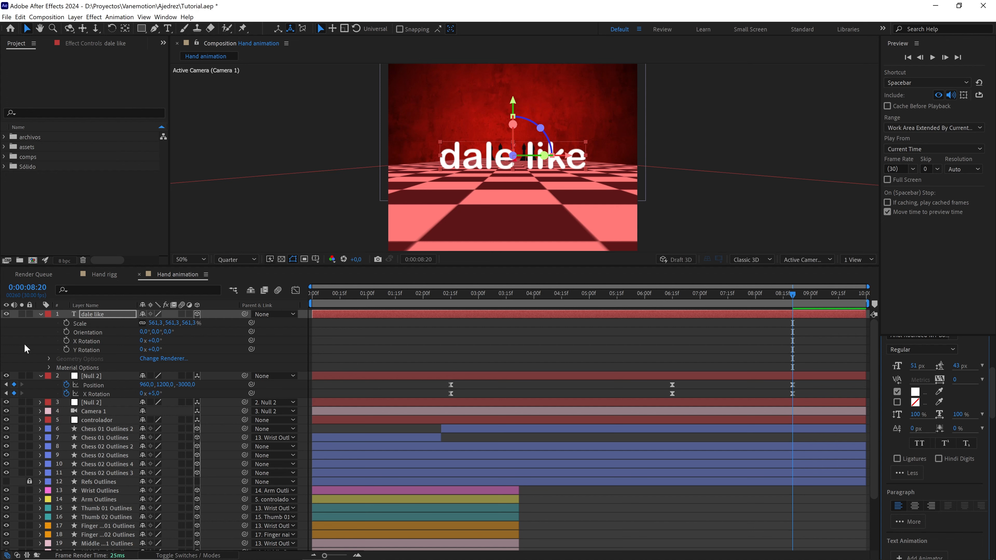
Apply the Deep Glow effect to the "dale like" text with radius 300 and exposure 0.20
left_click(93, 316)
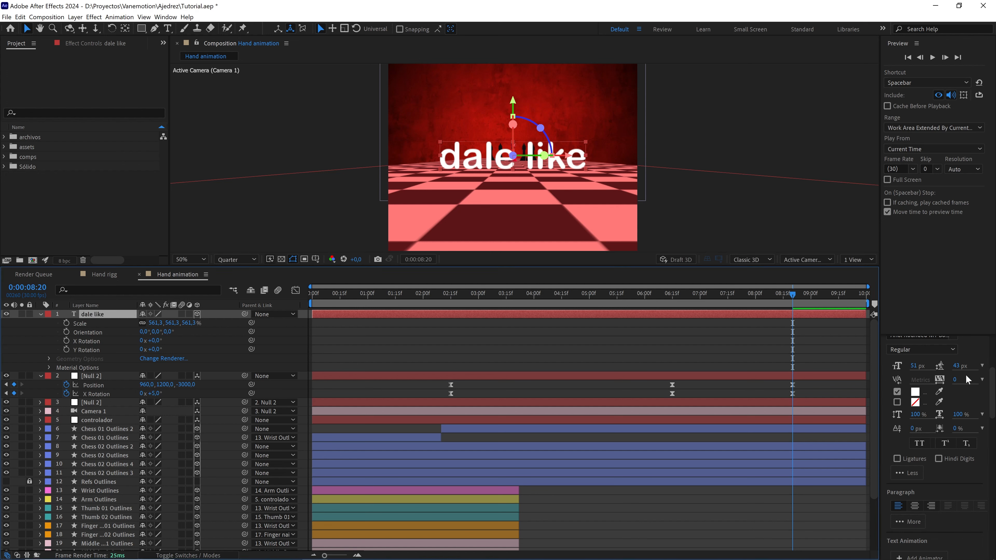
left_click_drag(993, 383, 995, 453)
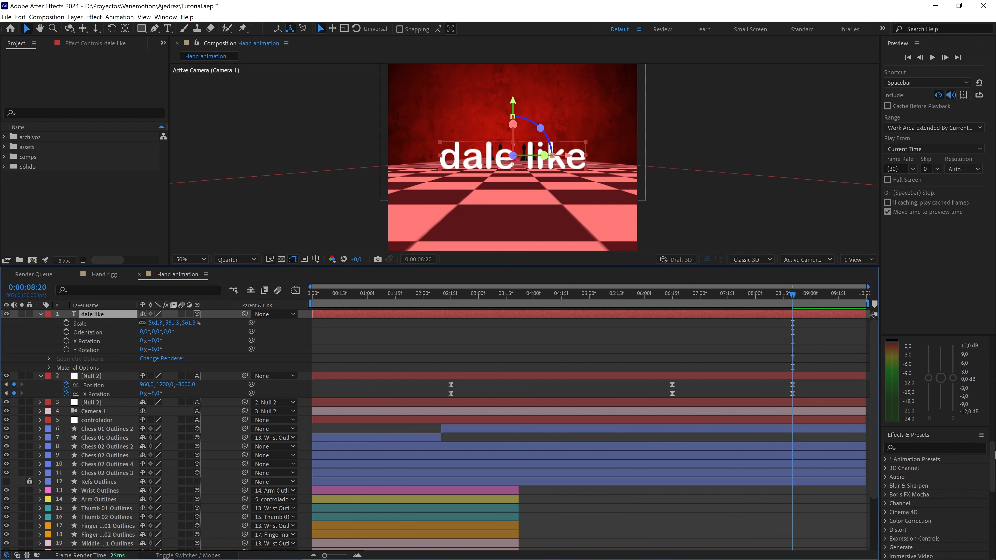
left_click(914, 444)
type("dee")
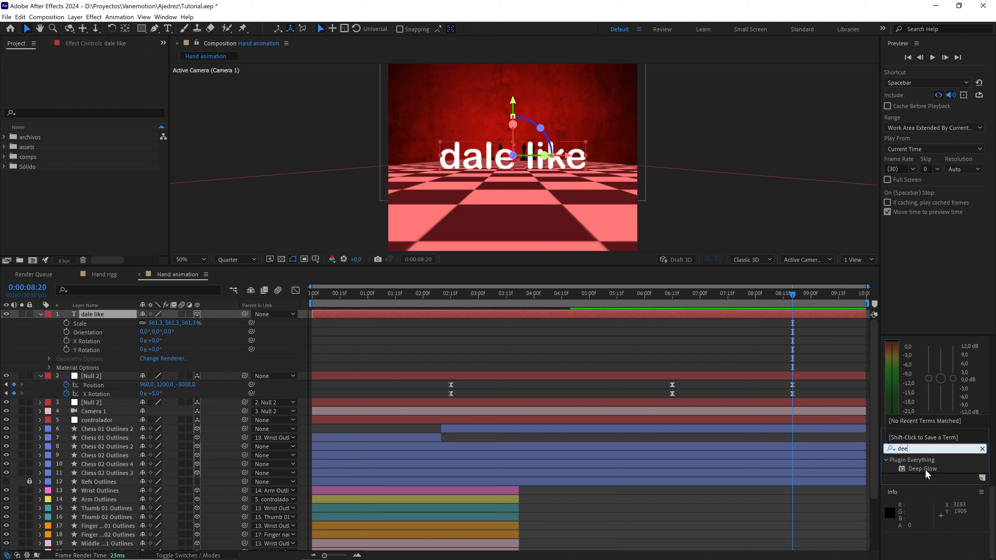
left_click_drag(926, 470, 90, 321)
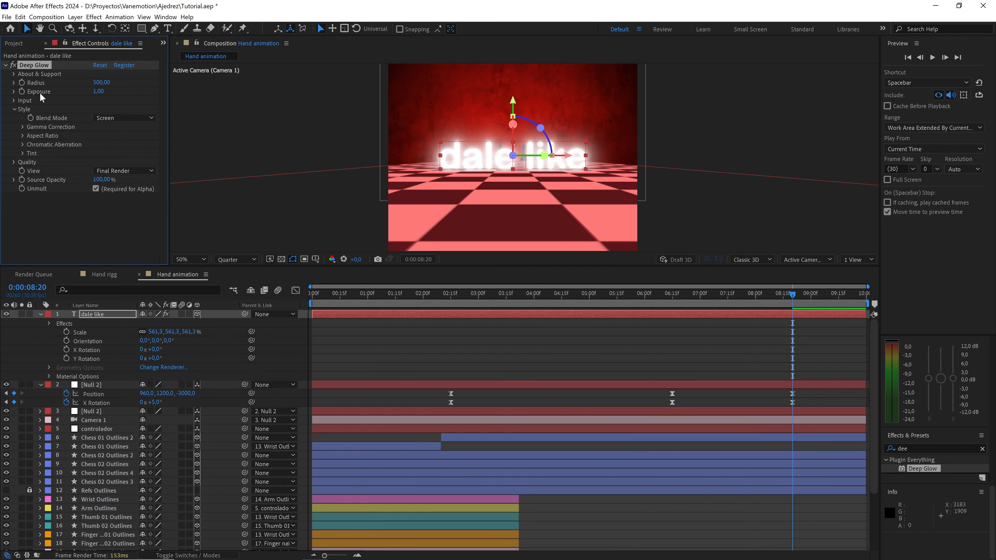
left_click_drag(90, 94, 57, 95)
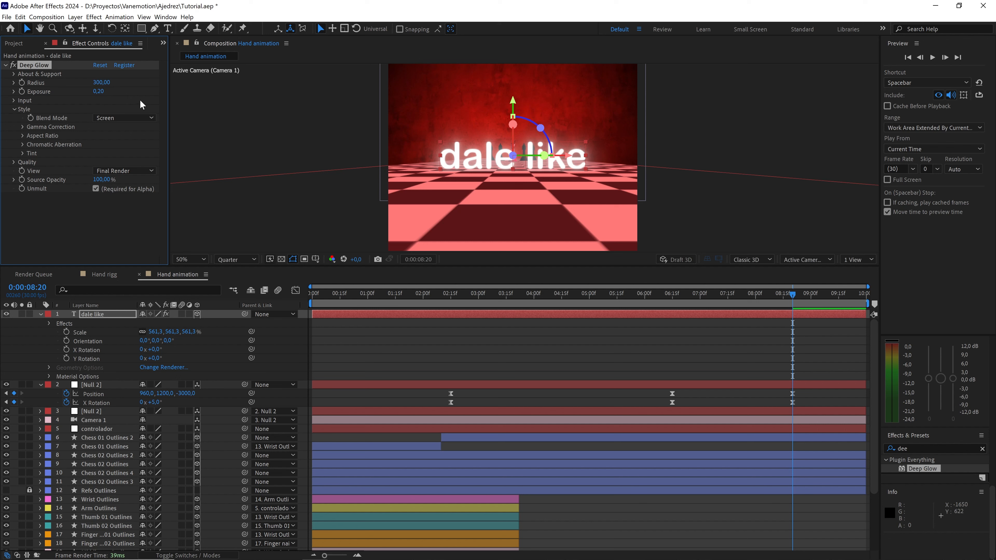
Fit the composition in the viewer and preview the animation from the start and again from 0:00:04:02
left_click(812, 331)
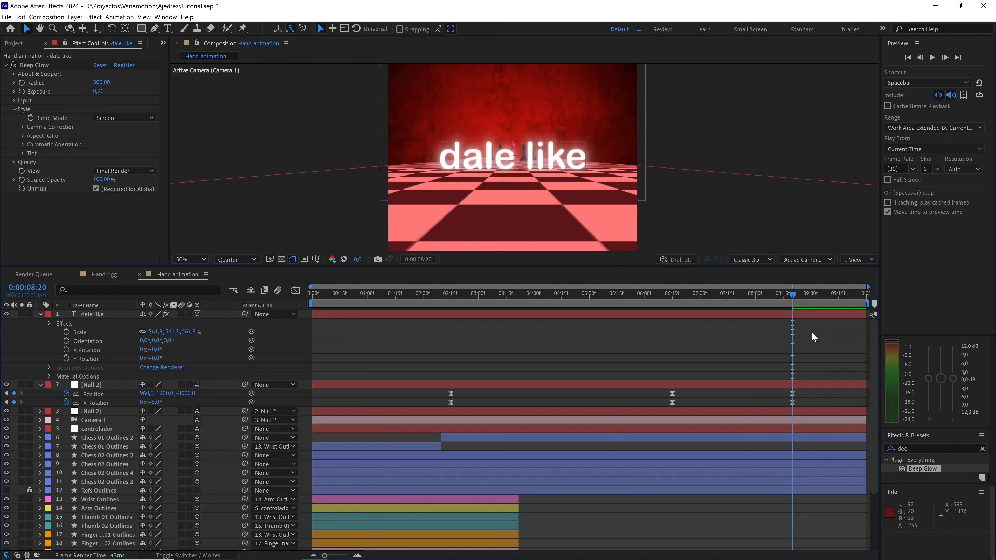
left_click_drag(792, 295, 302, 300)
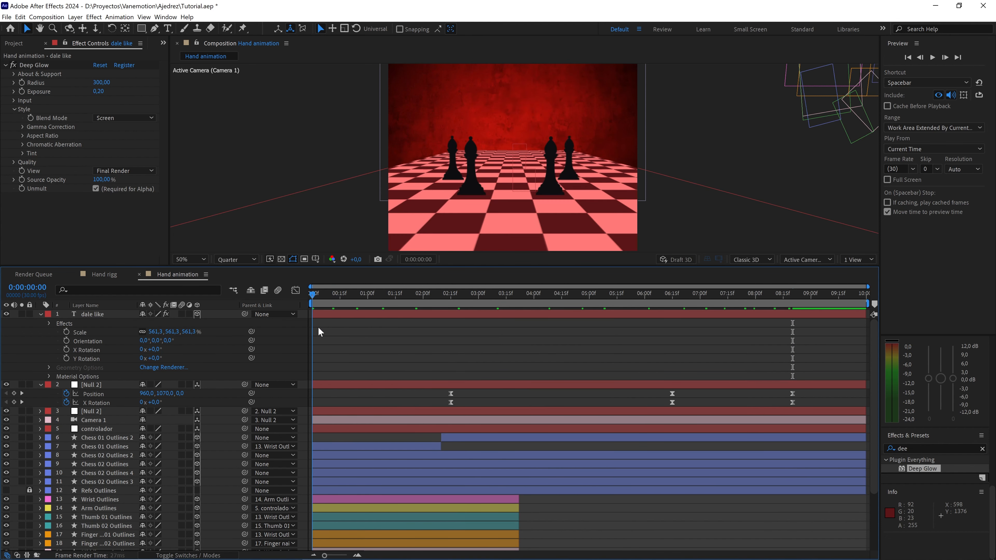
left_click(200, 261)
left_click(205, 271)
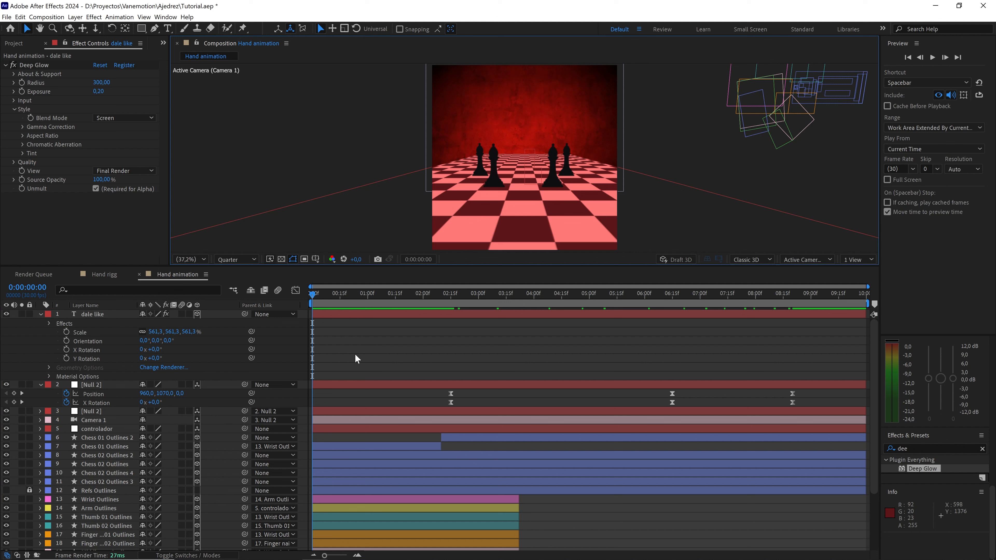
key("space")
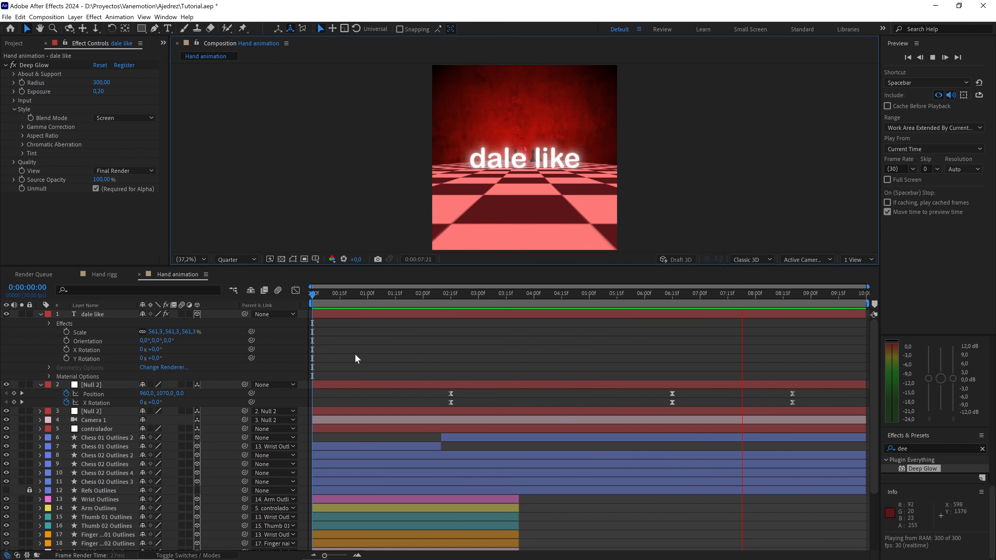
key("space")
mouse_move(556, 294)
left_mouse_down()
mouse_move(588, 293)
mouse_move(538, 292)
left_mouse_up()
key("space")
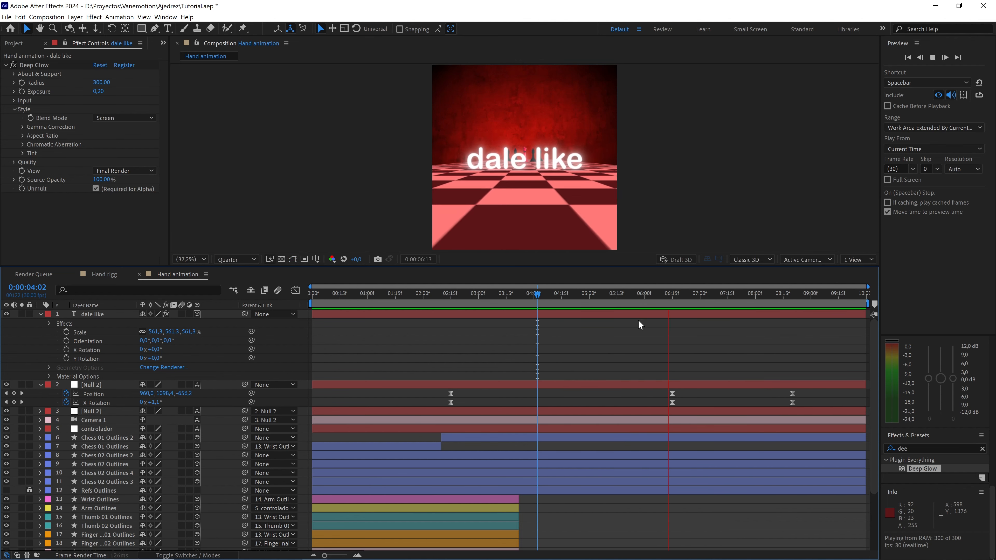
key("space")
At 0:00:02:02, recolor all hand layers from Wrist Outlines to the little finger with near-black fill 0E0E10 sampled from a chess piece
left_click_drag(585, 297, 427, 305)
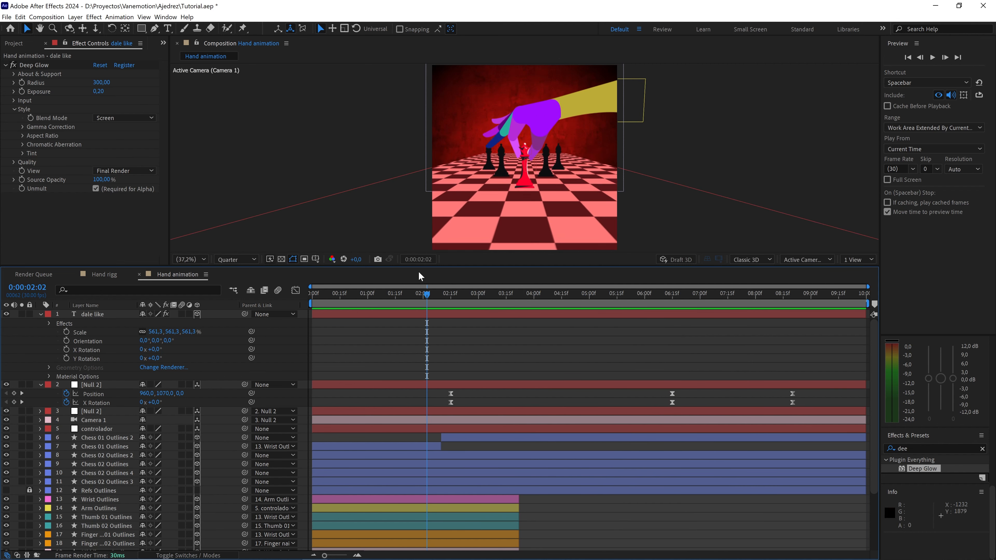
left_click(346, 499)
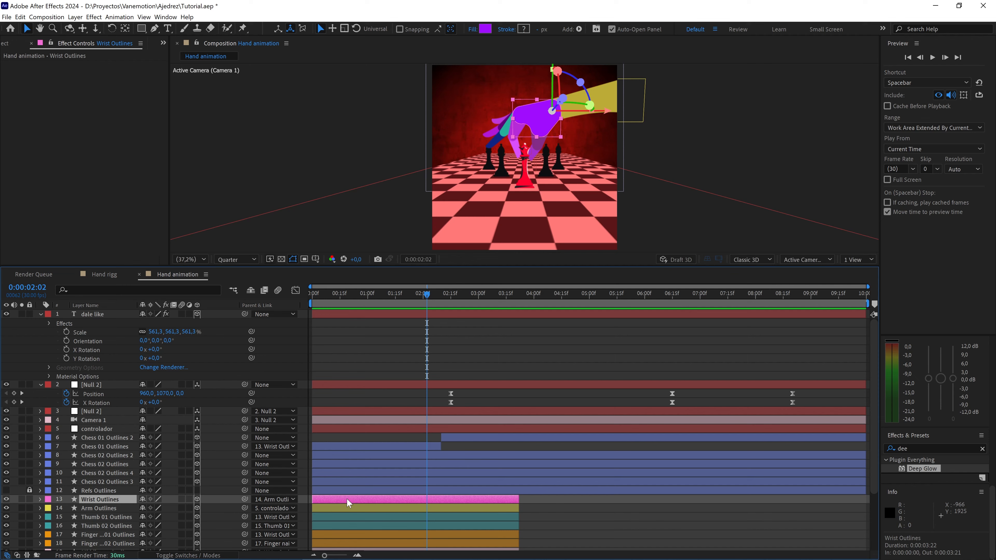
scroll(347, 498, "down", 3)
left_click(120, 510, "shift")
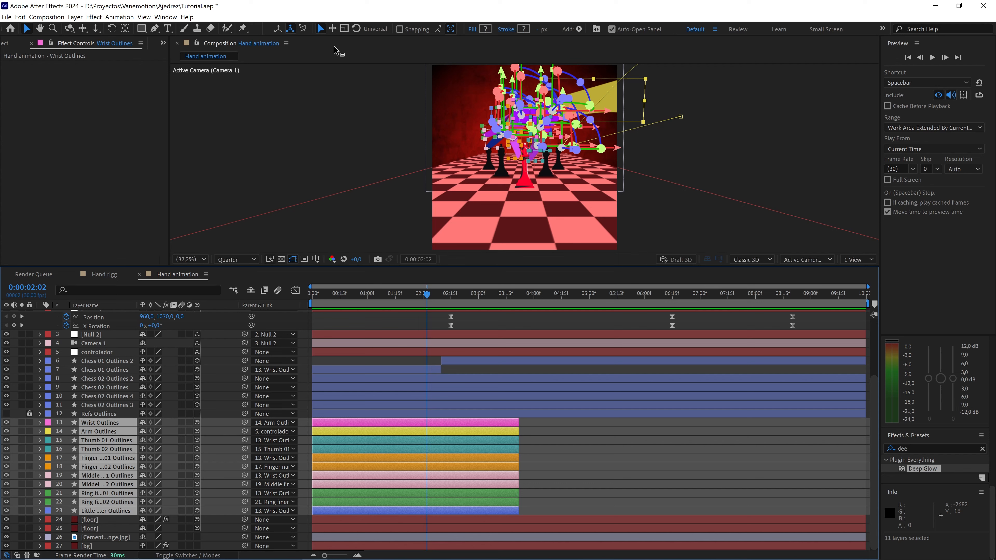
left_click(486, 30)
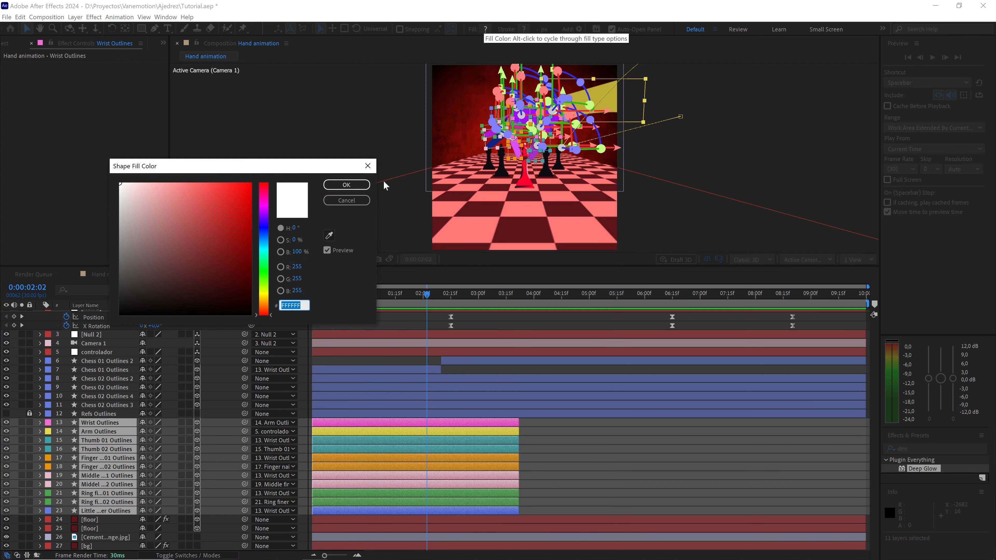
left_click(329, 235)
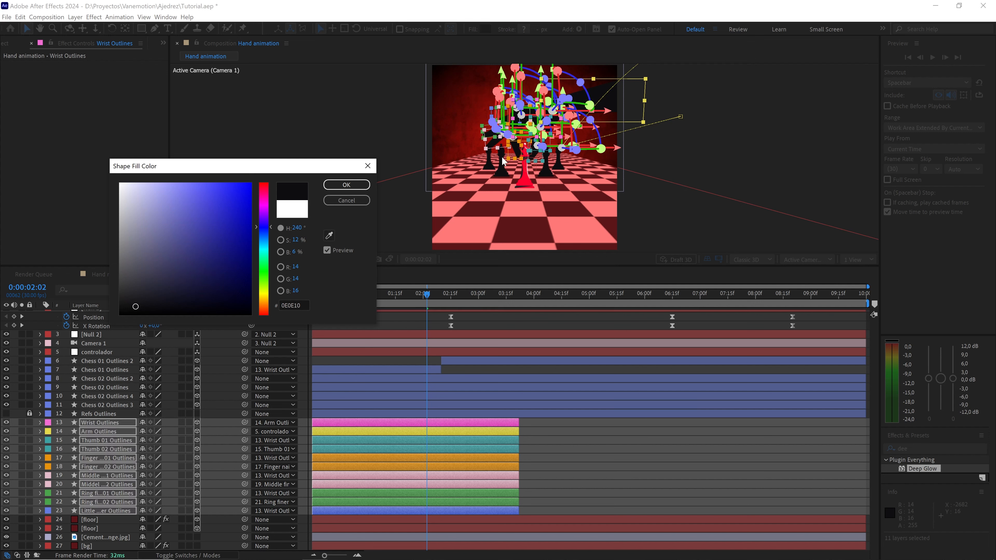
left_click(346, 185)
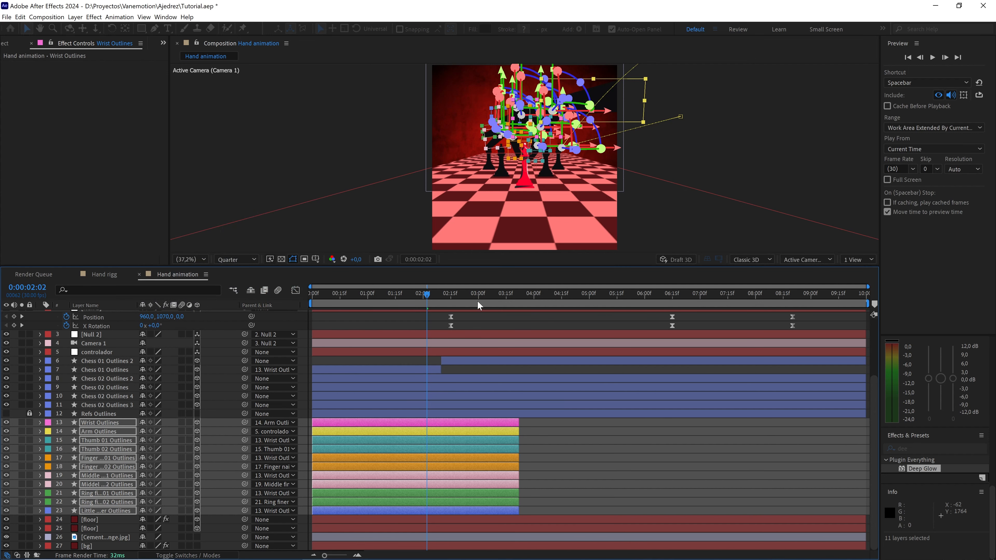
Preview the animation from the start, then inspect the "dale like" title up close at 0:00:08:20
left_click(412, 294)
left_click_drag(300, 297, 299, 299)
left_click(364, 320)
key("space")
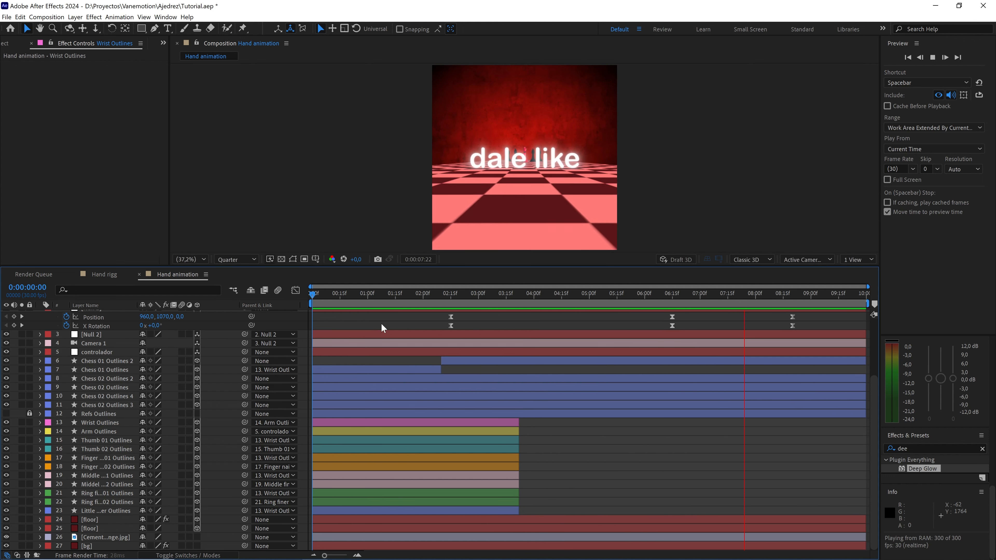
left_click(760, 293)
left_click_drag(759, 293, 795, 309)
scroll(525, 212, "up", 3)
key("v")
key("comma")
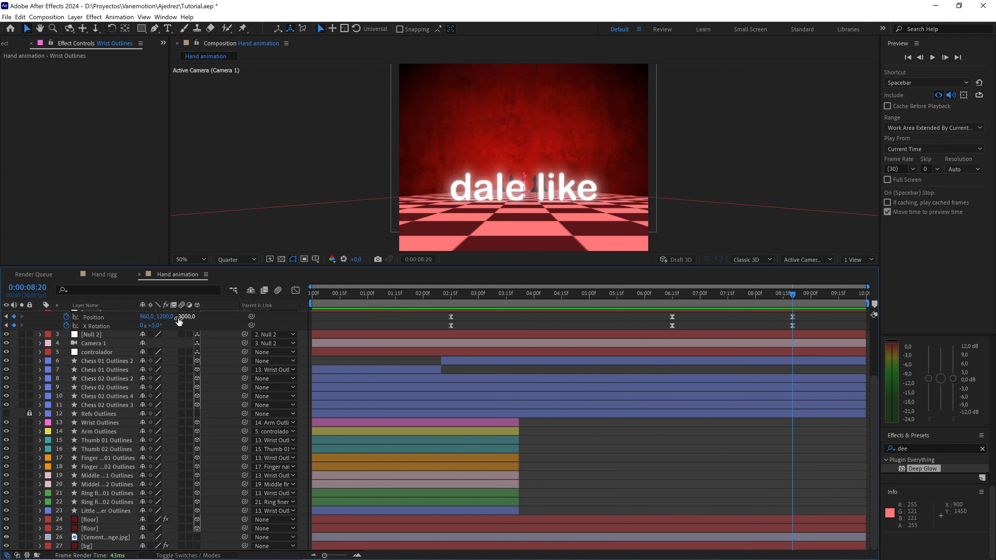
Collapse the expanded properties of all layers, clear the selection and fit the composition in the viewer
scroll(50, 344, "up", 3)
key("ctrl+a")
scroll(61, 350, "up", 2)
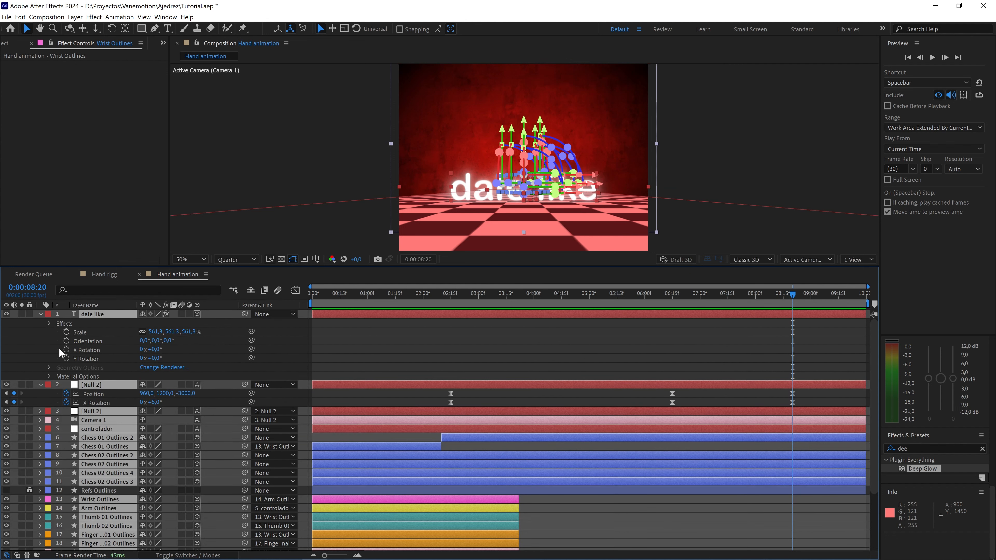
left_click(41, 314)
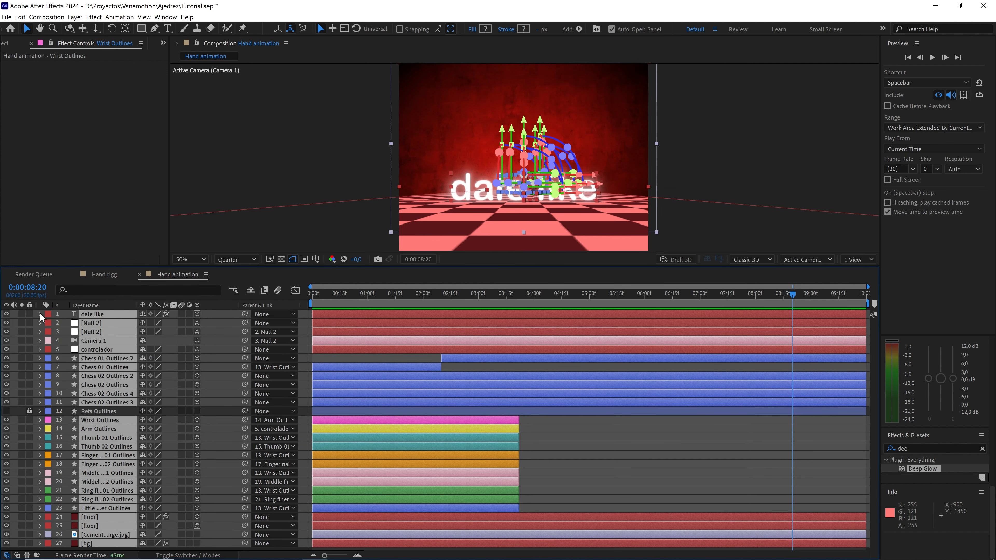
left_click(587, 420)
left_click(196, 262)
left_click(200, 270)
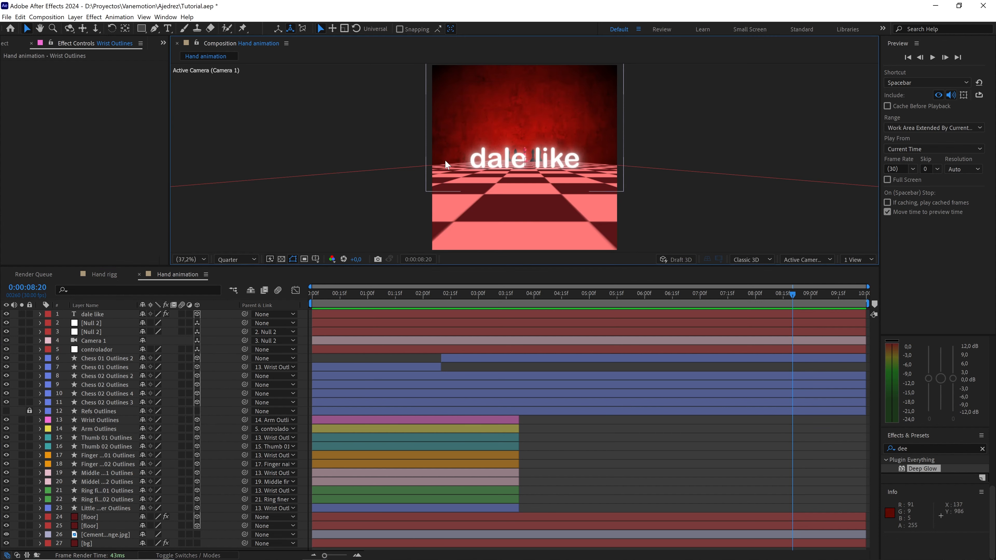
Check the frame rate in the Hand animation composition's settings
left_click(46, 17)
left_click(47, 39)
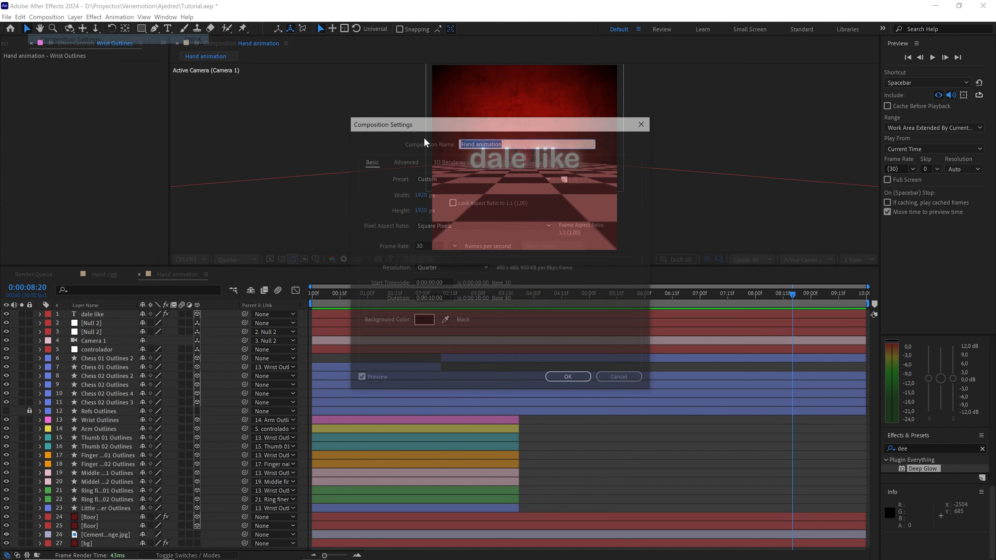
left_click(416, 246)
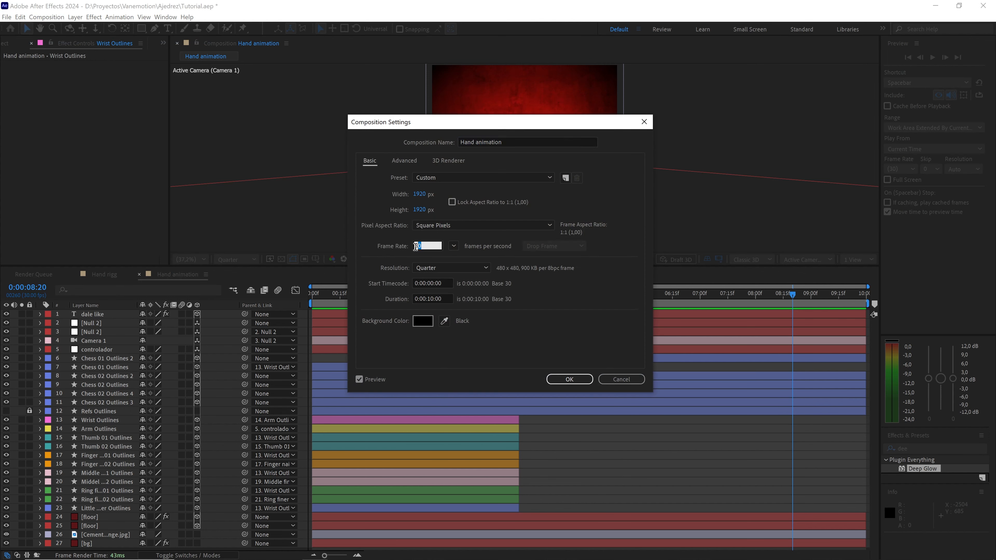
left_click(573, 380)
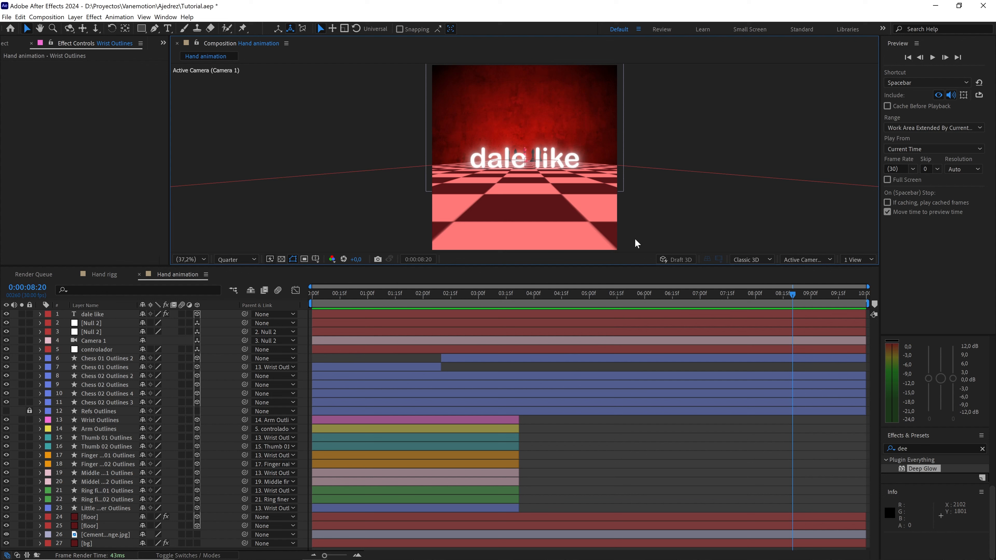
Add an adjustment layer above all layers and apply Posterize Time to it with a frame rate of 12
right_click(225, 327)
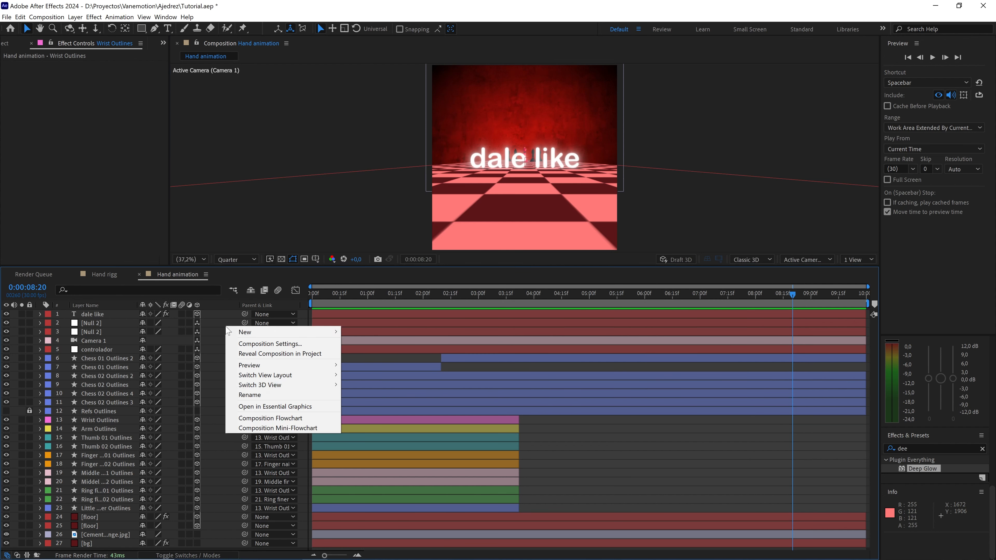
mouse_move(300, 335)
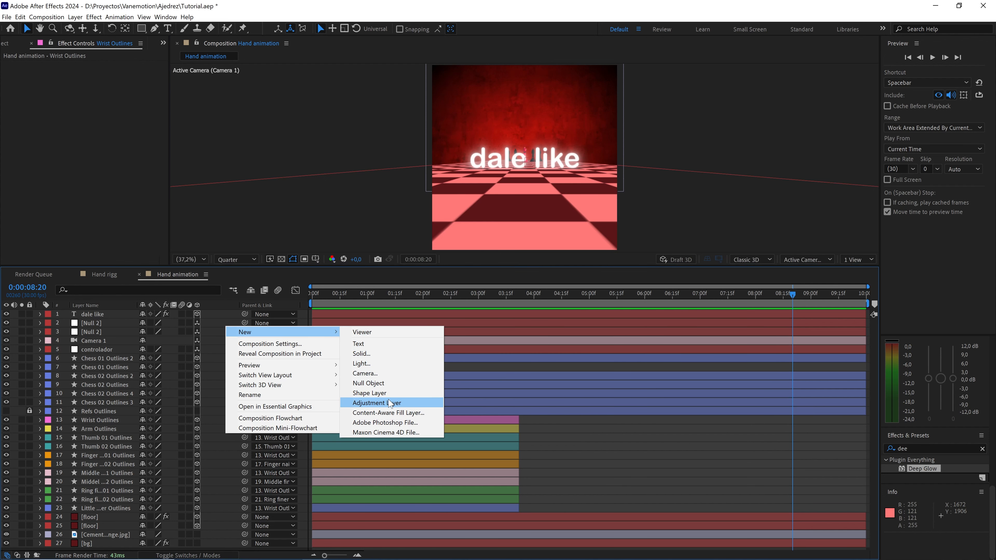
left_click(369, 400)
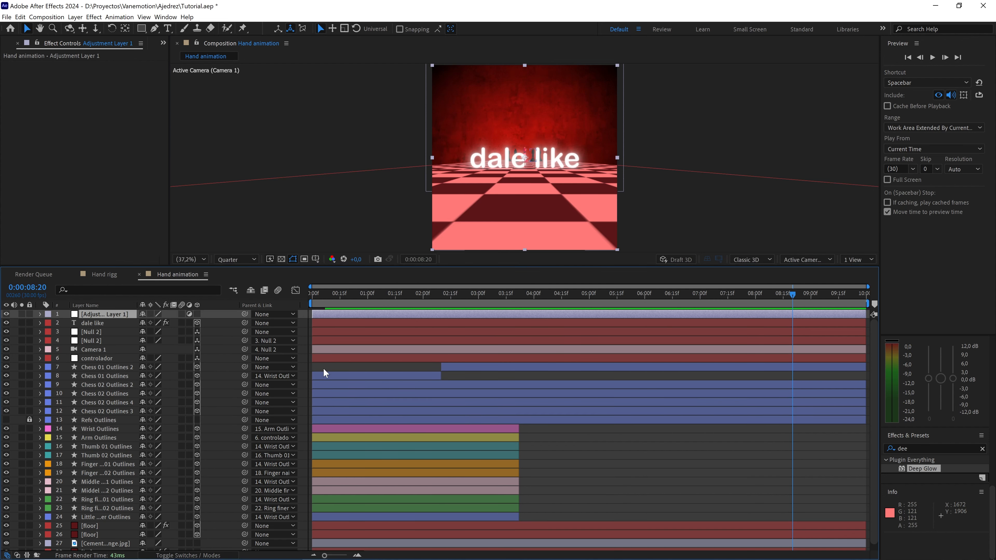
left_click(939, 449)
type("poster")
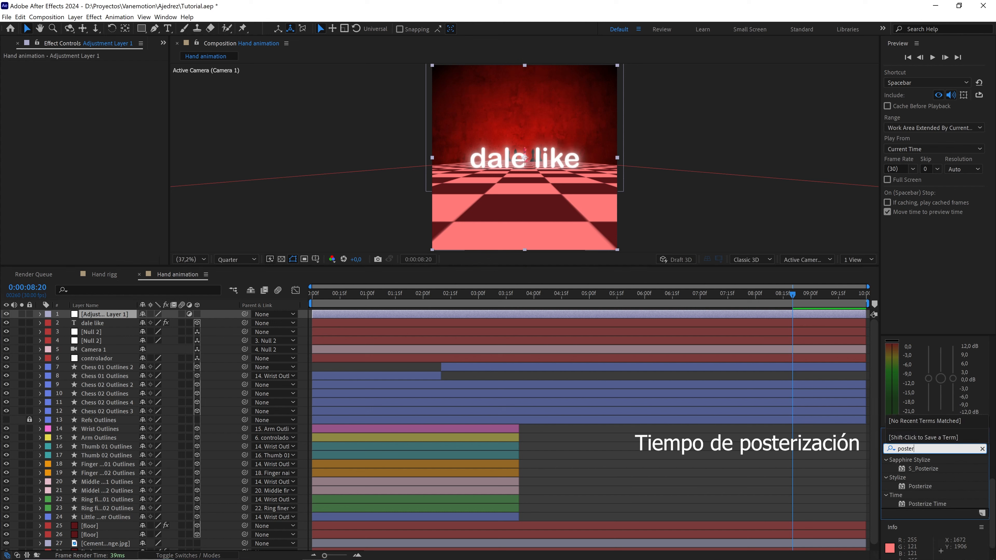
left_click_drag(906, 509, 89, 316)
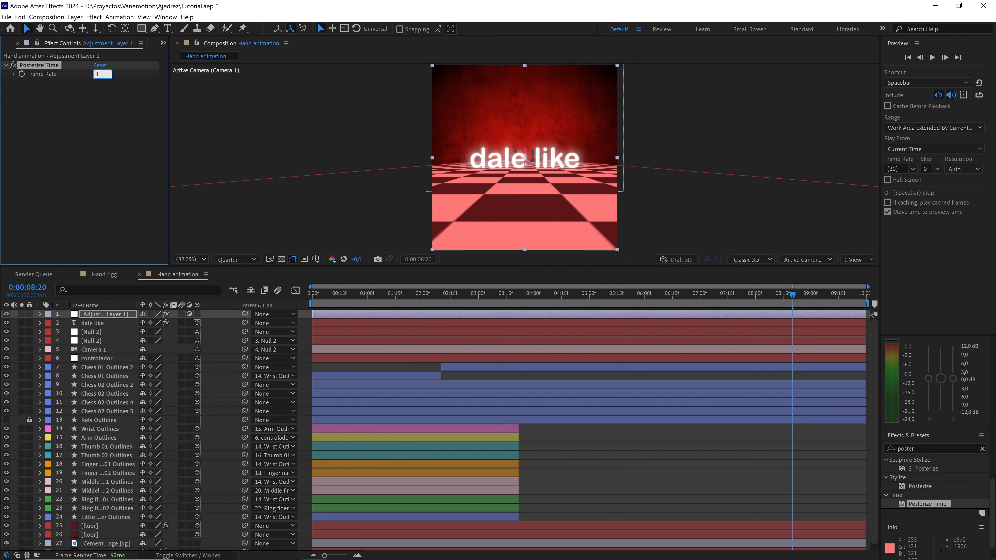
type("12")
left_click(98, 144)
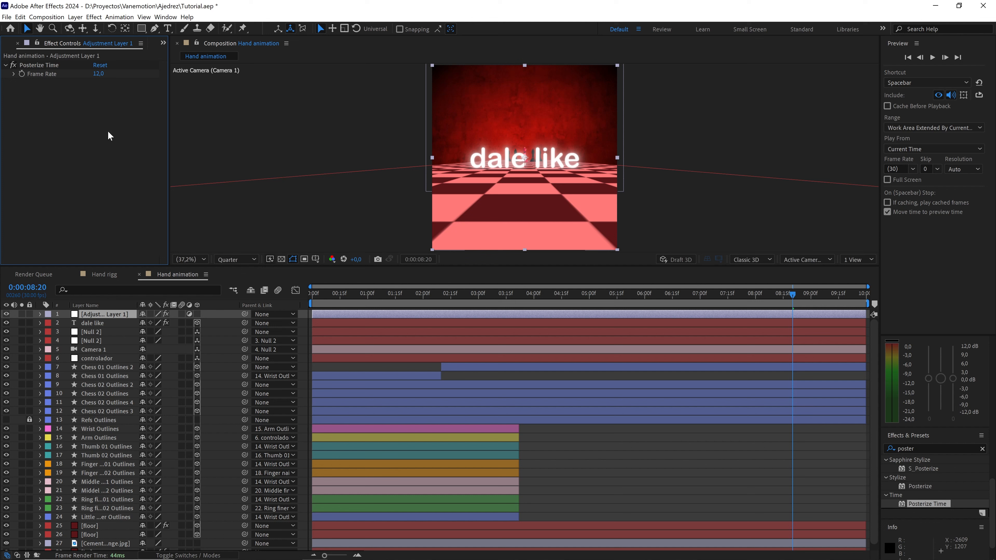
Preview the posterized animation from 0:00:00:00 with the whole composition fitted in the viewer, stopping at 0:00:08:21
left_click_drag(357, 297, 291, 302)
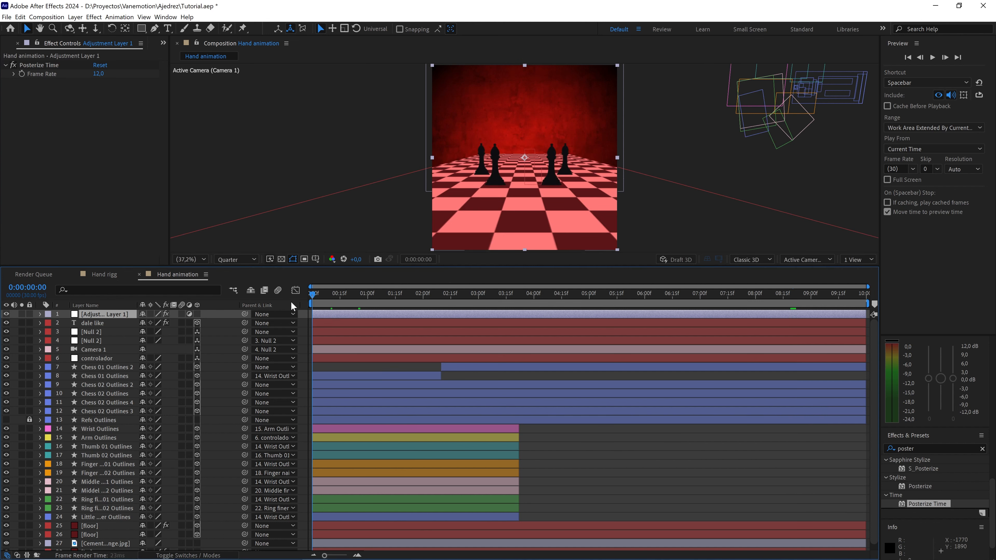
left_click(191, 260)
left_click(188, 270)
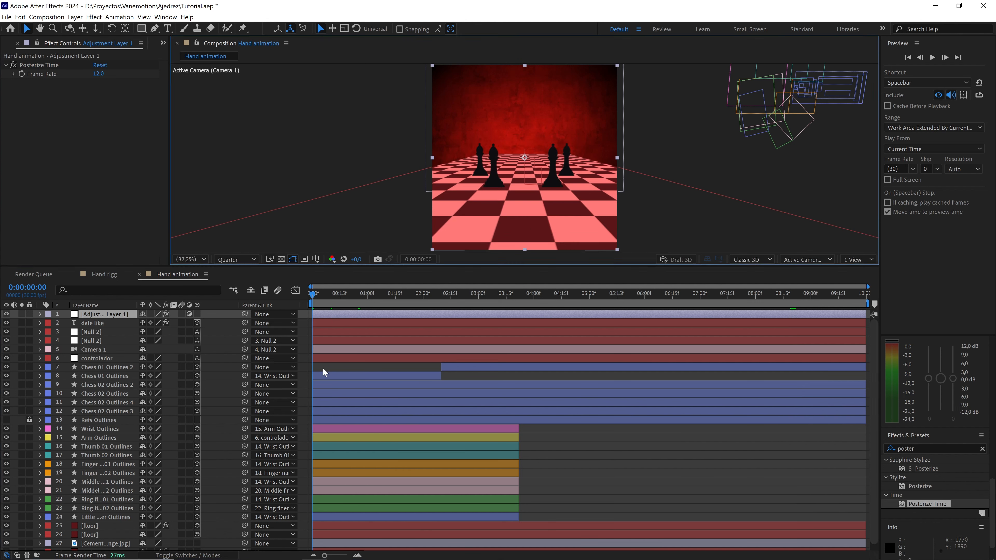
key("space")
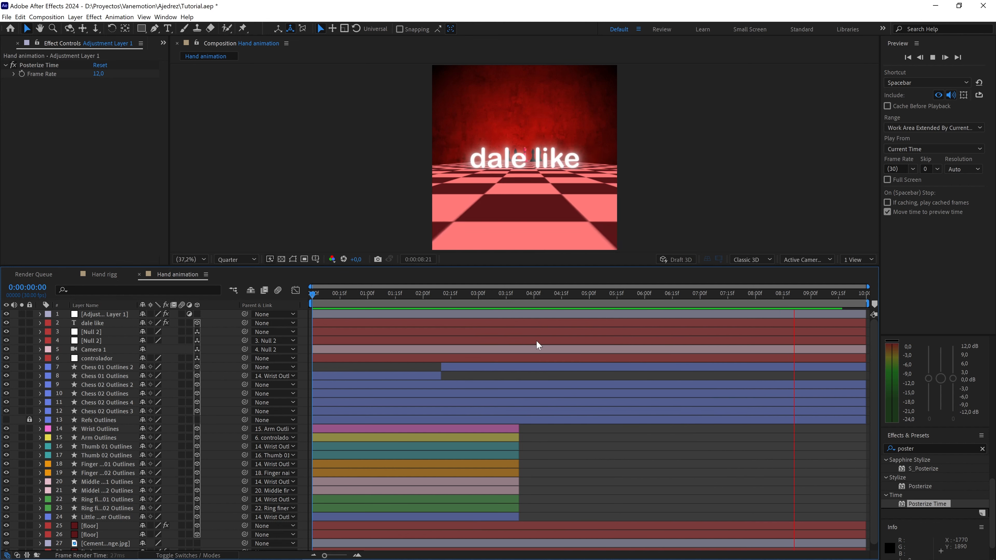
key("space")
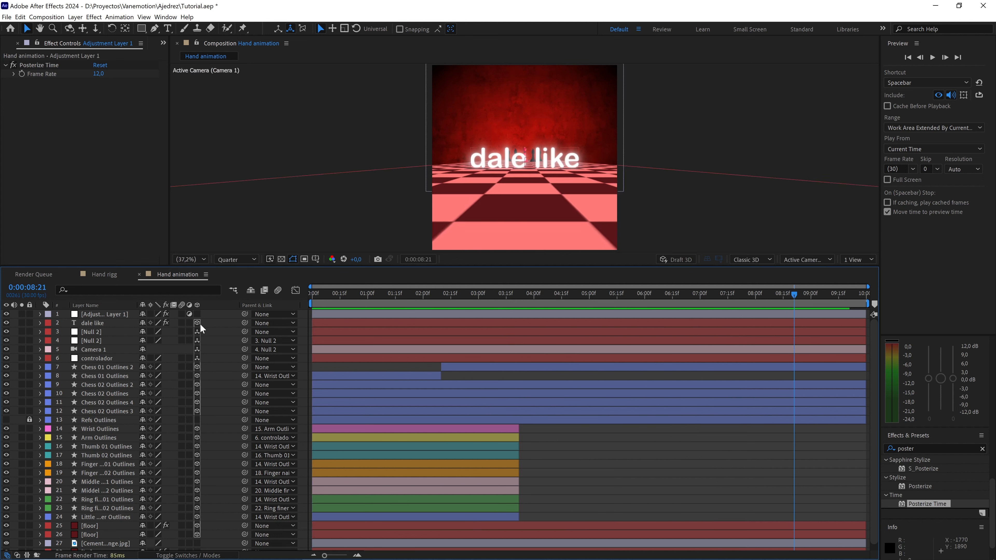
Turn on Depth of Field for Camera 1 and set its aperture to 150 pixels
left_click(99, 348)
left_click(39, 349)
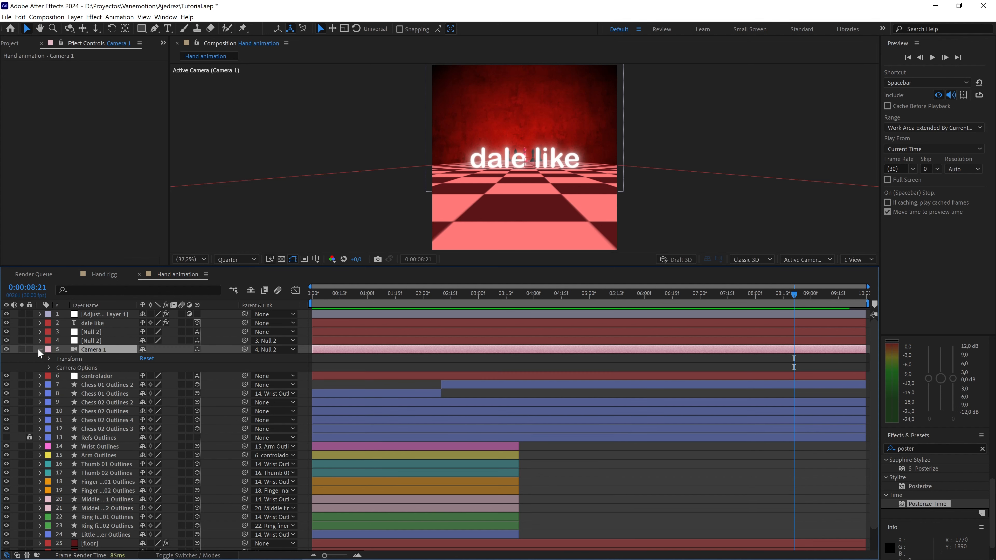
left_click(48, 368)
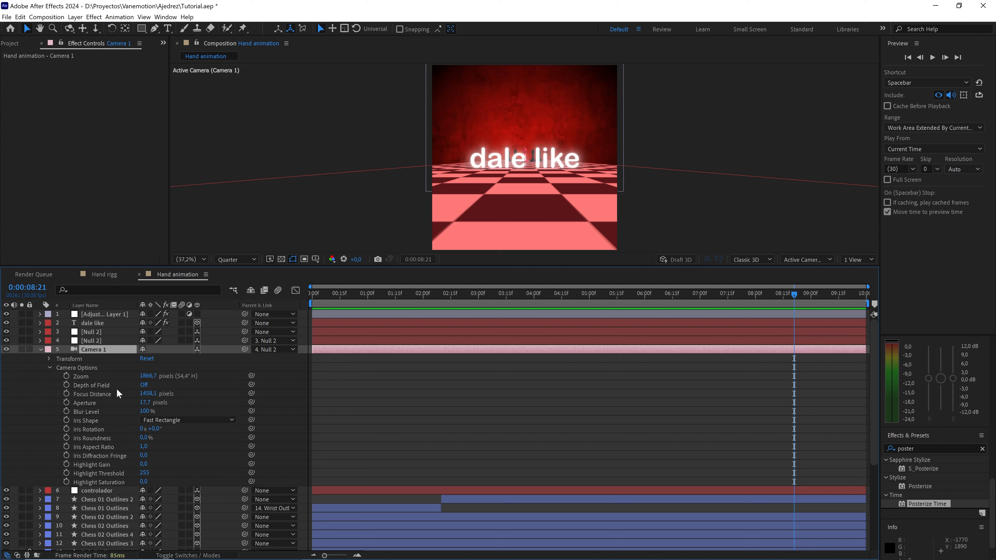
left_click(144, 386)
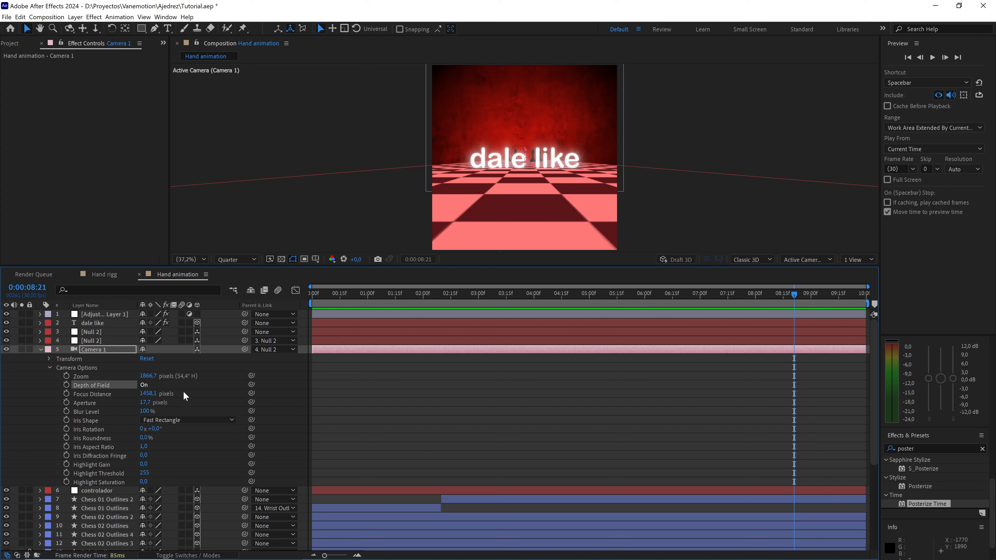
left_click(145, 403)
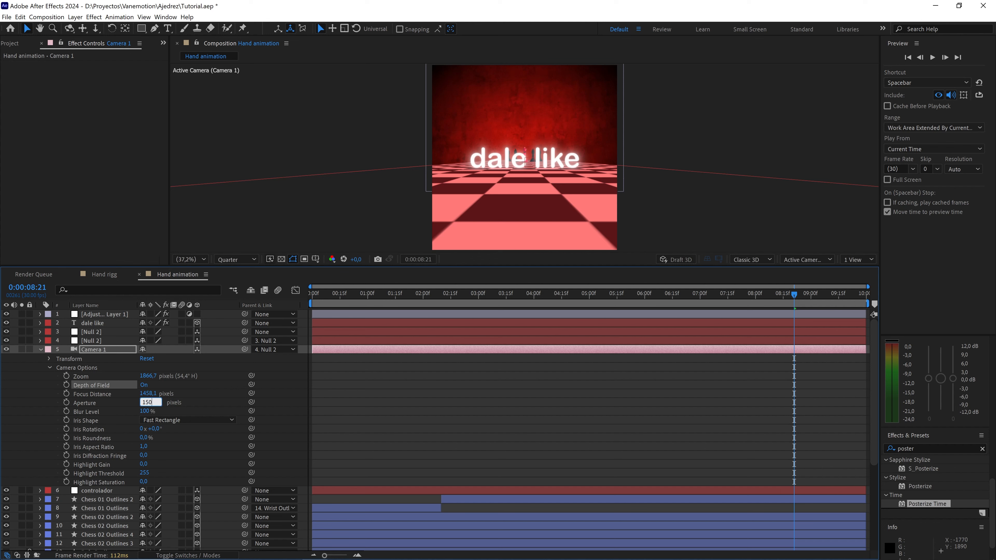
left_click(204, 390)
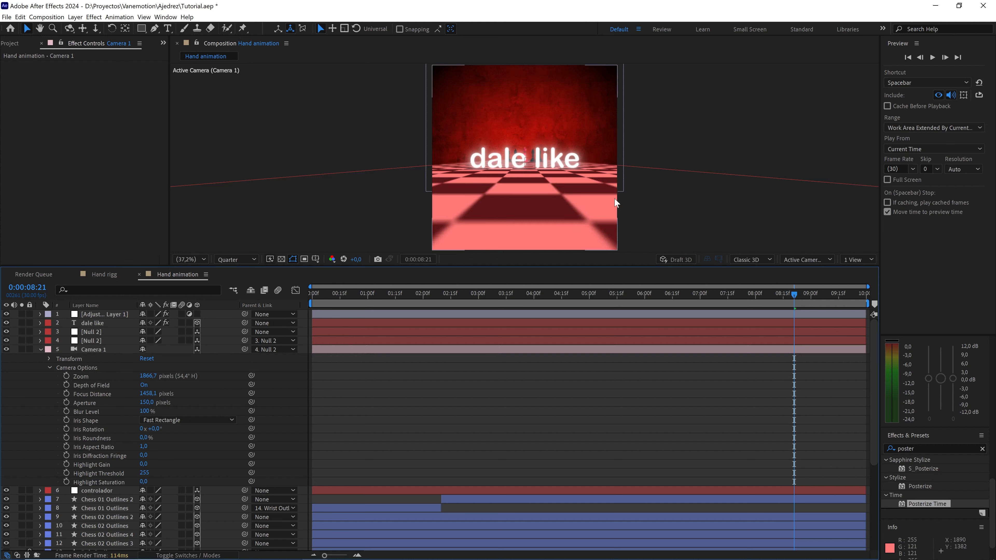
Split the viewer into 2 Views to show the camera from the Left view beside the active camera
key("slash")
scroll(614, 203, "down", 2)
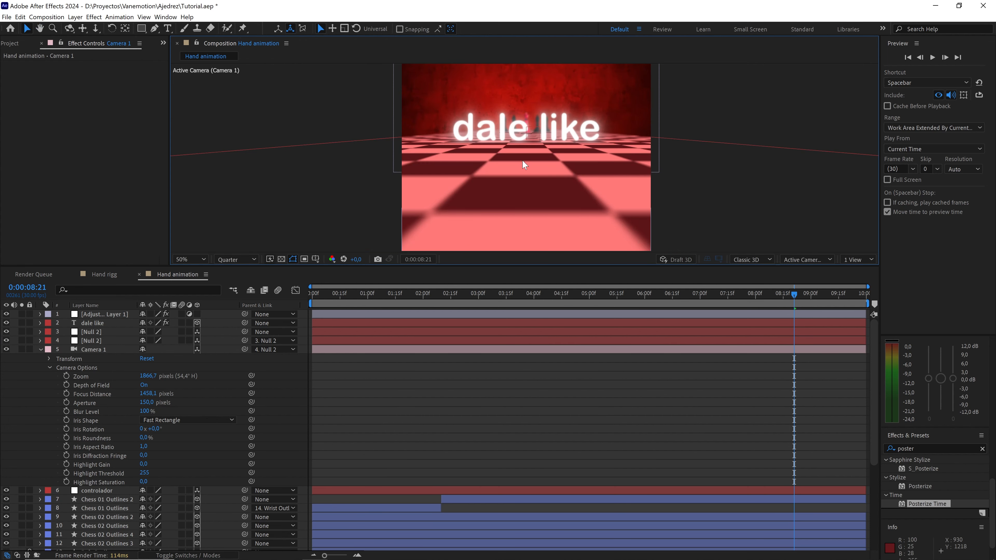
left_click_drag(516, 159, 514, 180)
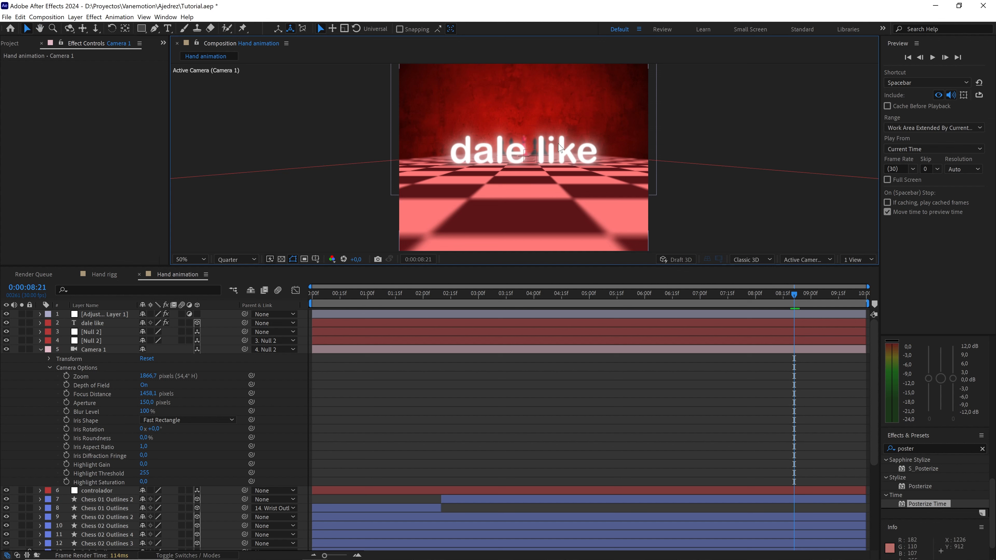
left_click(863, 259)
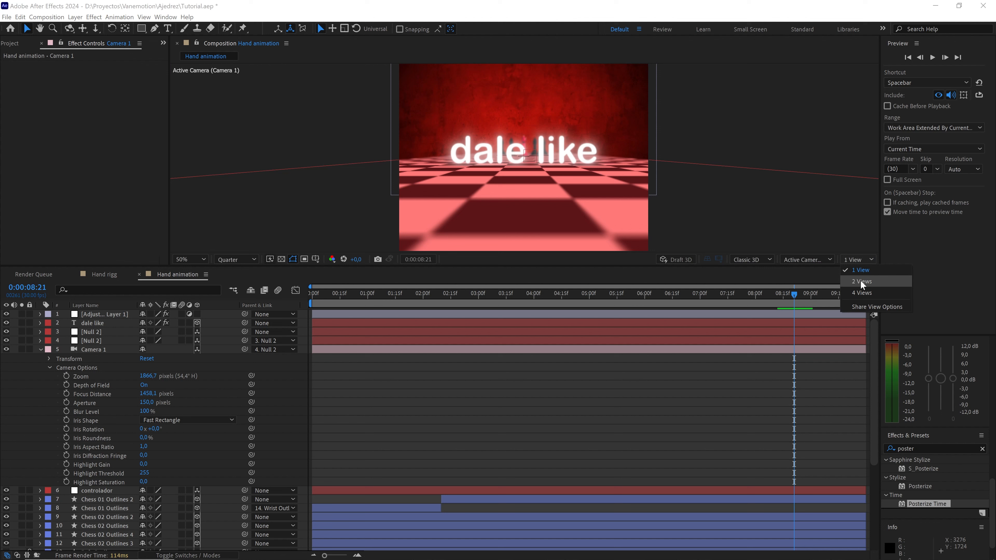
left_click(874, 279)
scroll(410, 172, "up", 3)
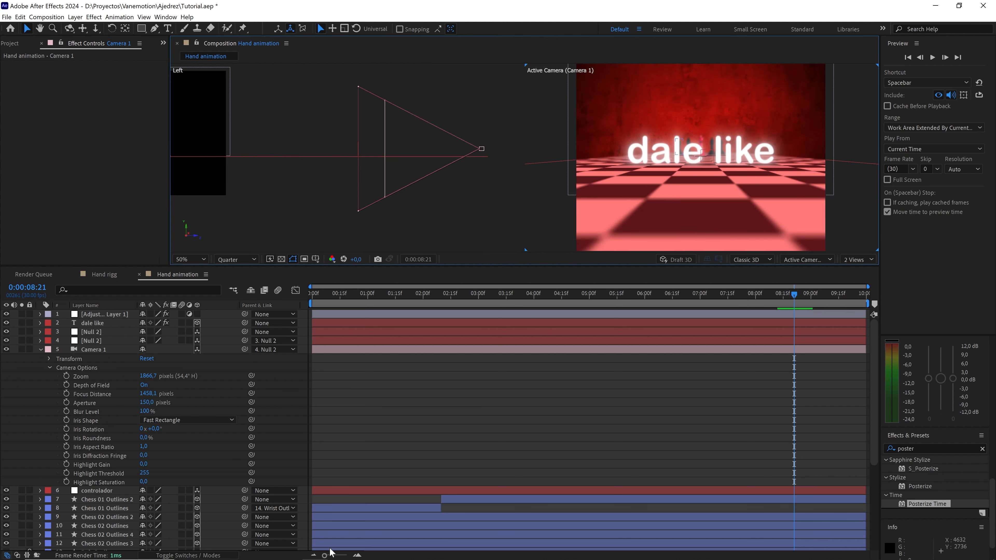
left_click(308, 558)
Select Camera 1 in the Left view and set its Focus Distance to 1867.1 pixels
left_click(479, 151)
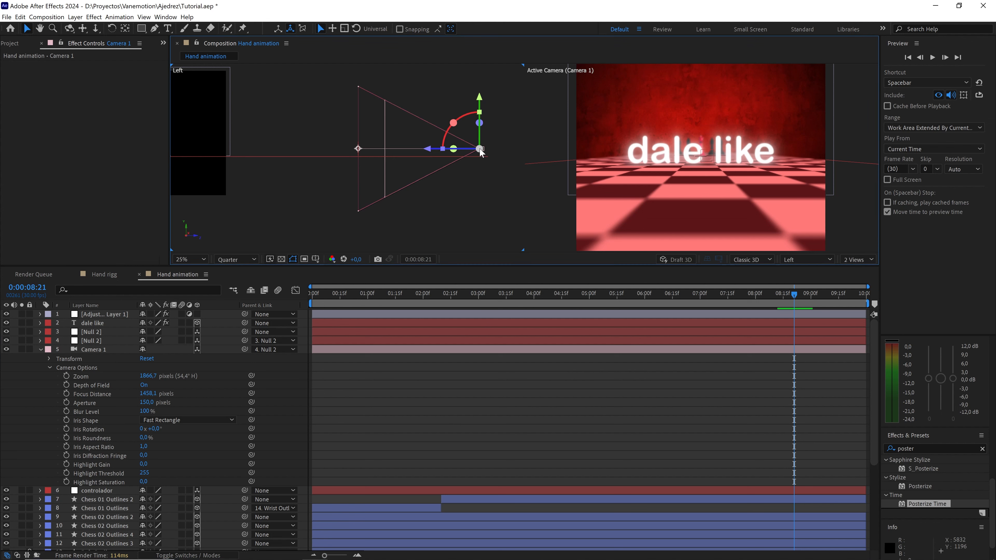
scroll(422, 151, "up", 5)
left_click_drag(423, 151, 402, 177)
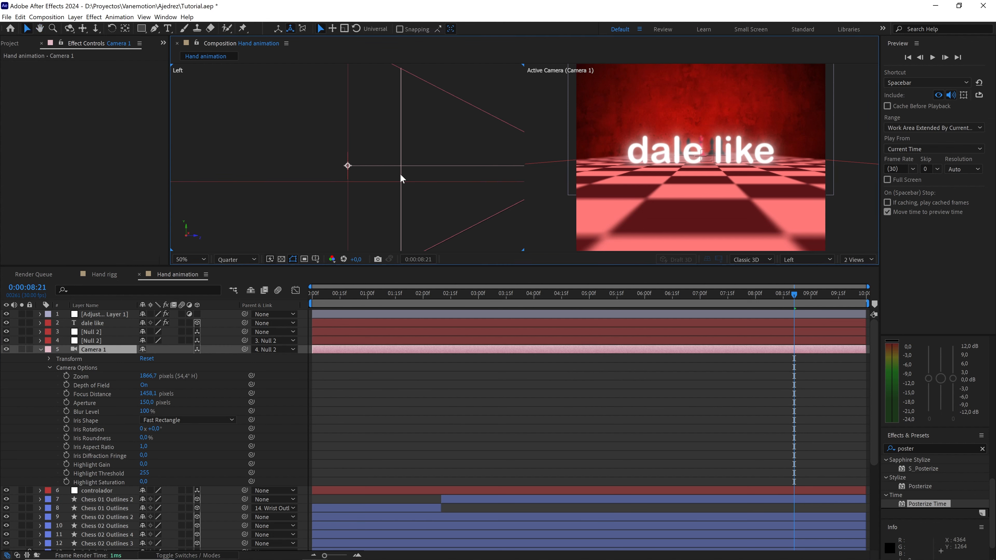
scroll(400, 174, "down", 3)
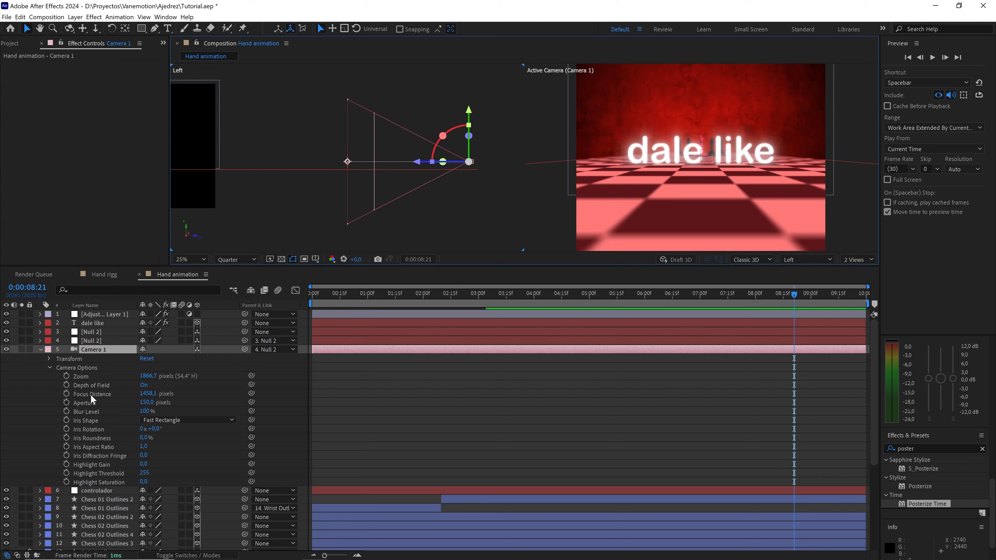
left_click_drag(142, 396, 321, 360)
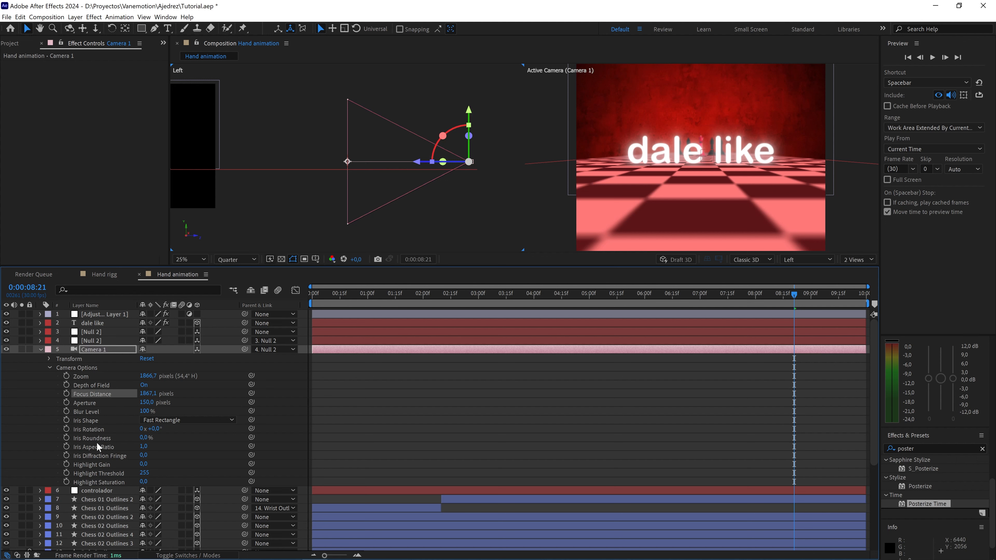
Try Camera 1 apertures of 437 and 852 pixels, and restore the aperture to 150 pixels
left_click_drag(147, 402, 286, 387)
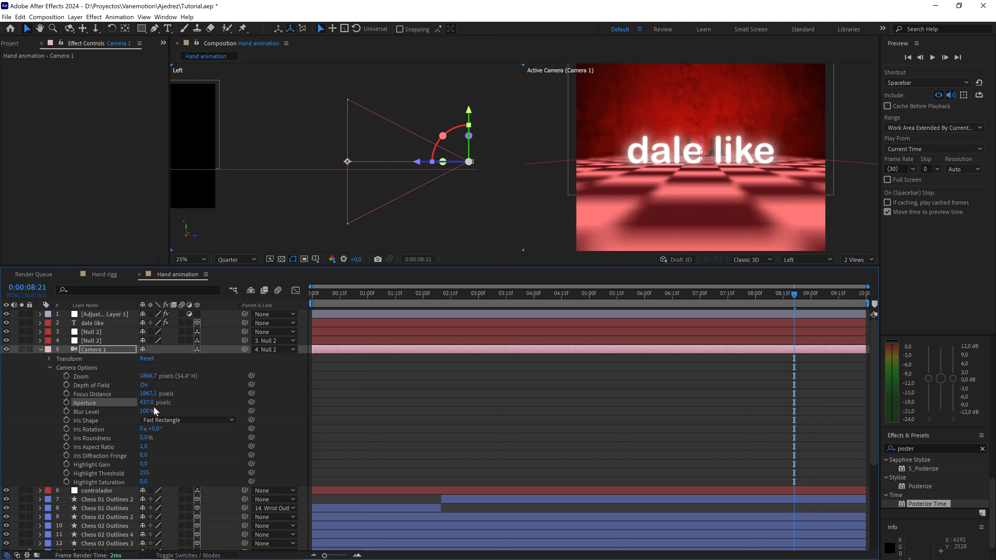
left_click_drag(244, 392, 343, 383)
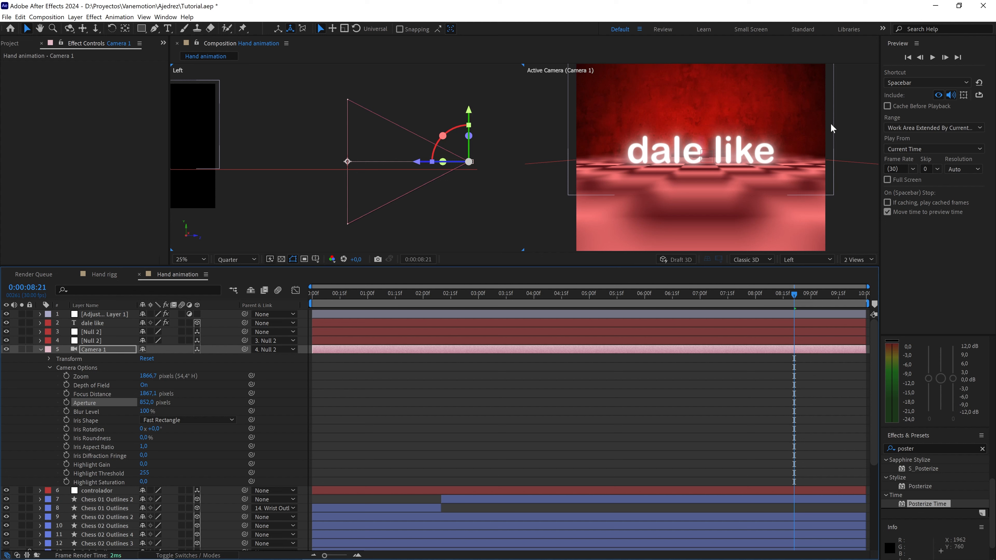
left_click(148, 402)
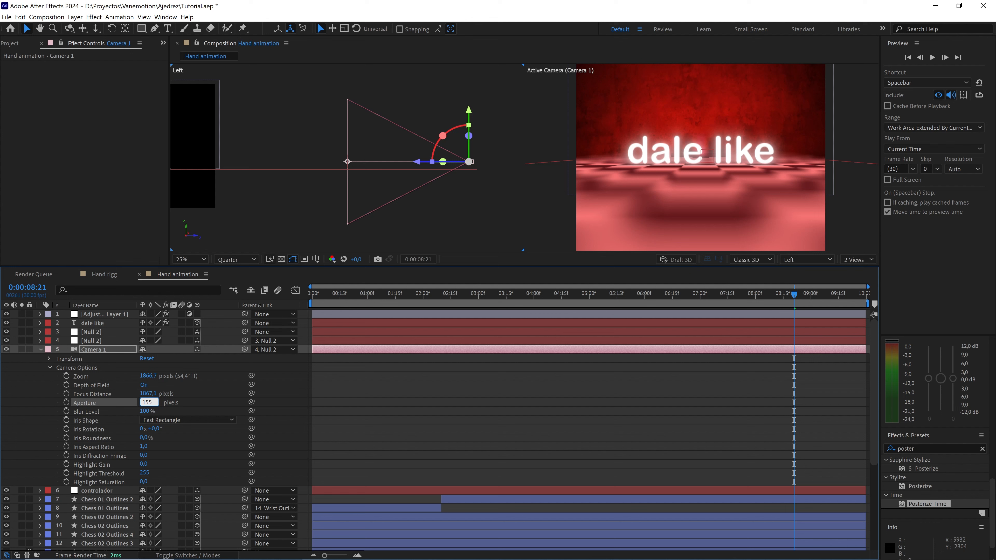
key("Return")
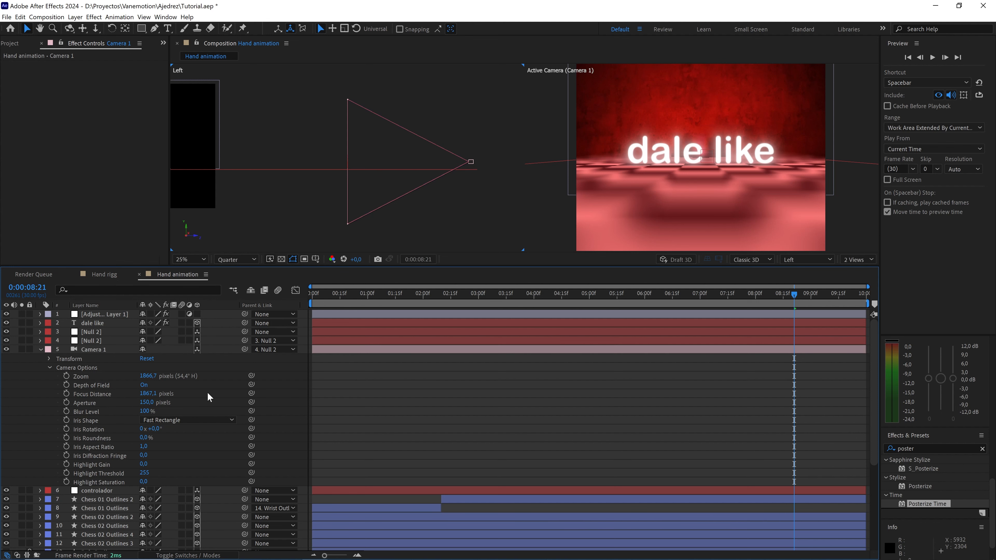
Return the viewer to 1 View, go to 0:00:00:00 and collapse Camera 1's properties
key("comma")
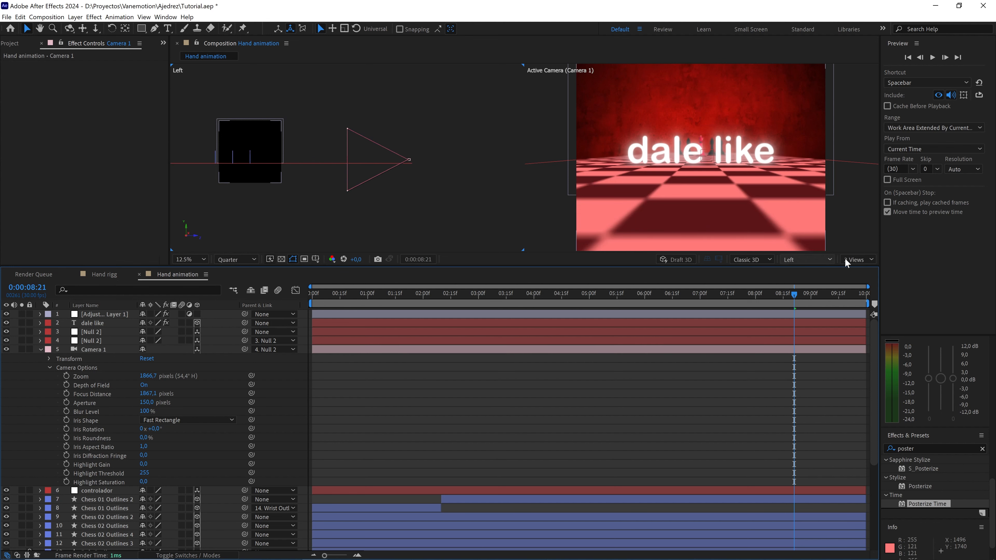
left_click(859, 259)
left_click(860, 269)
left_click(692, 301)
left_click_drag(496, 299, 179, 320)
left_click(39, 349)
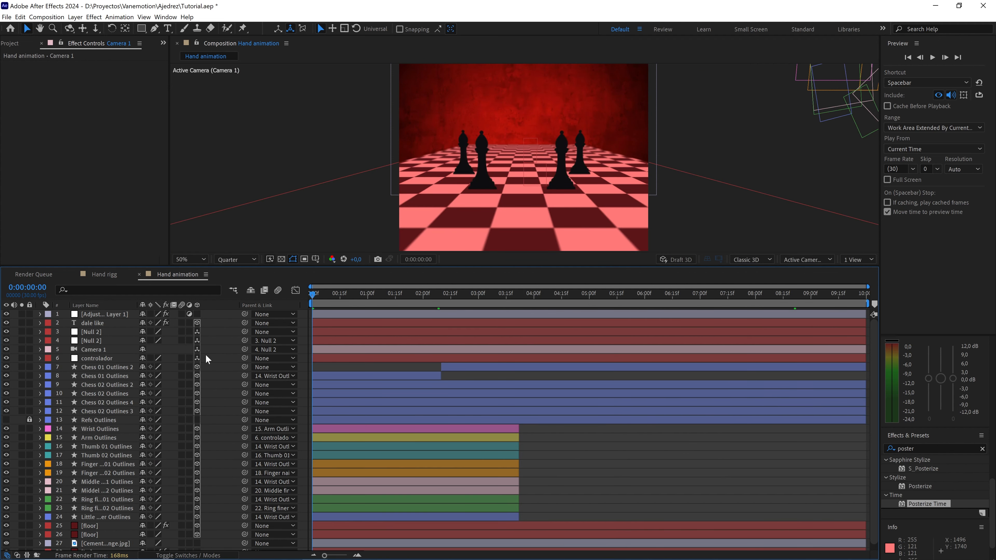
Create a new adjustment layer above all layers and name it "grain"
right_click(224, 337)
mouse_move(255, 341)
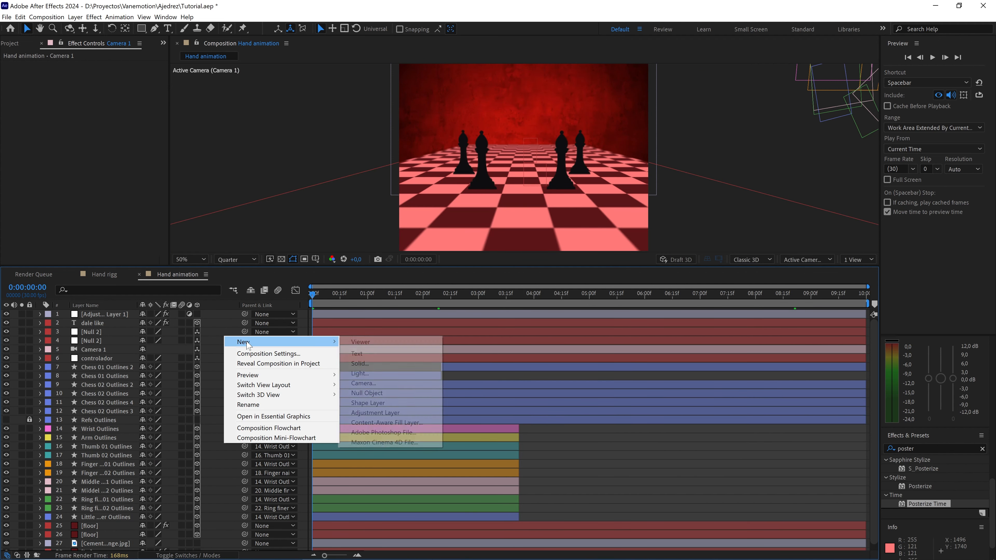
left_click(392, 412)
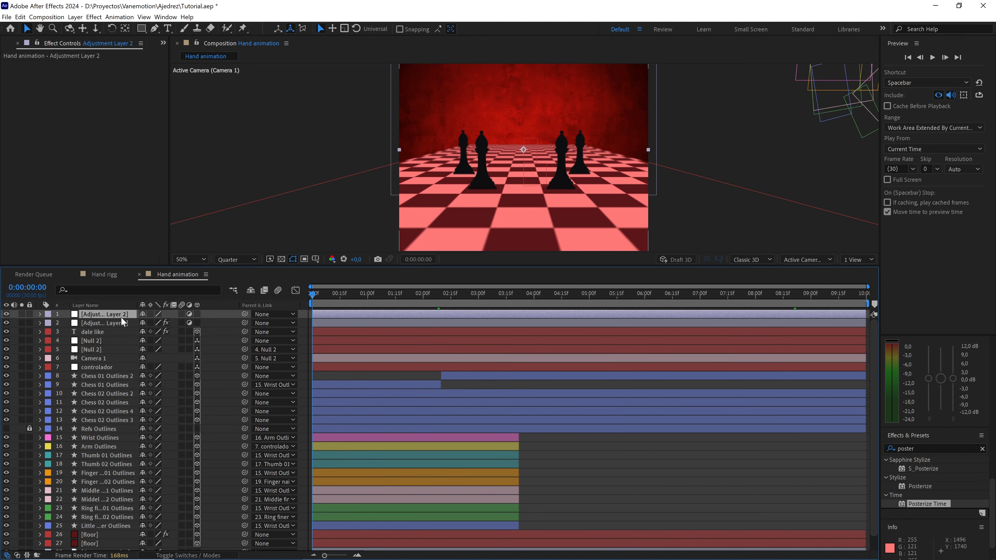
key("Return")
type("g")
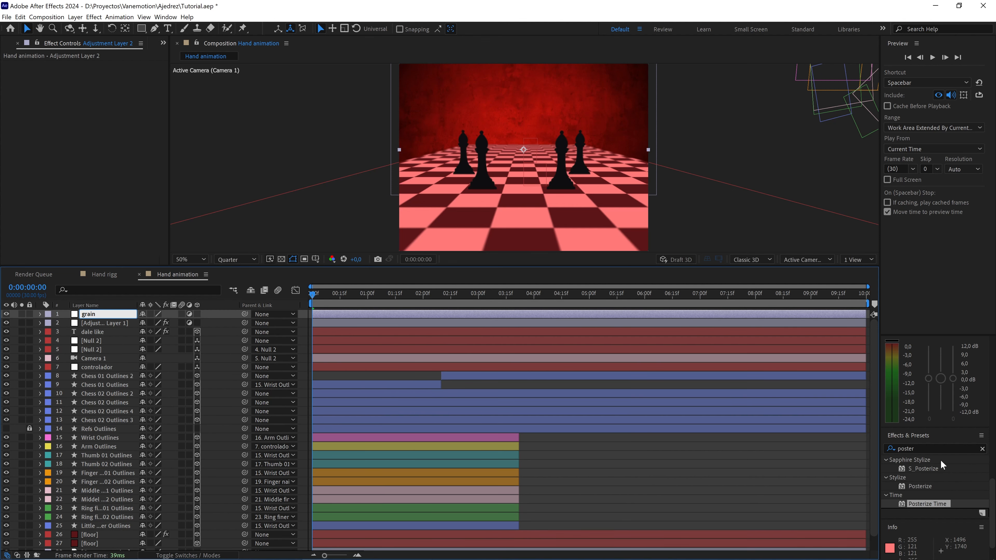
type("rain")
Apply the Add Grain effect to the grain layer and set its Viewing Mode to Final Output
left_click(935, 448)
type("add")
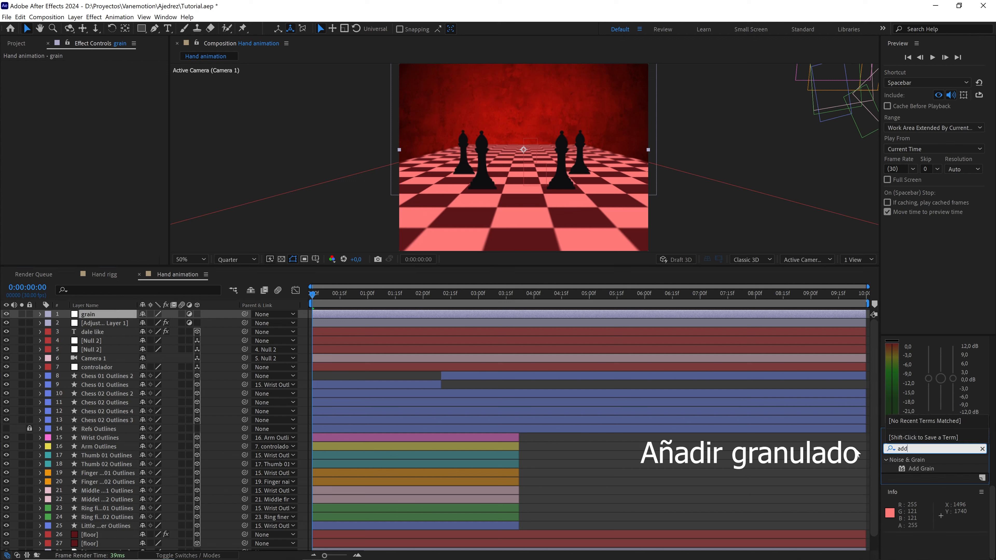
left_click_drag(922, 471, 119, 317)
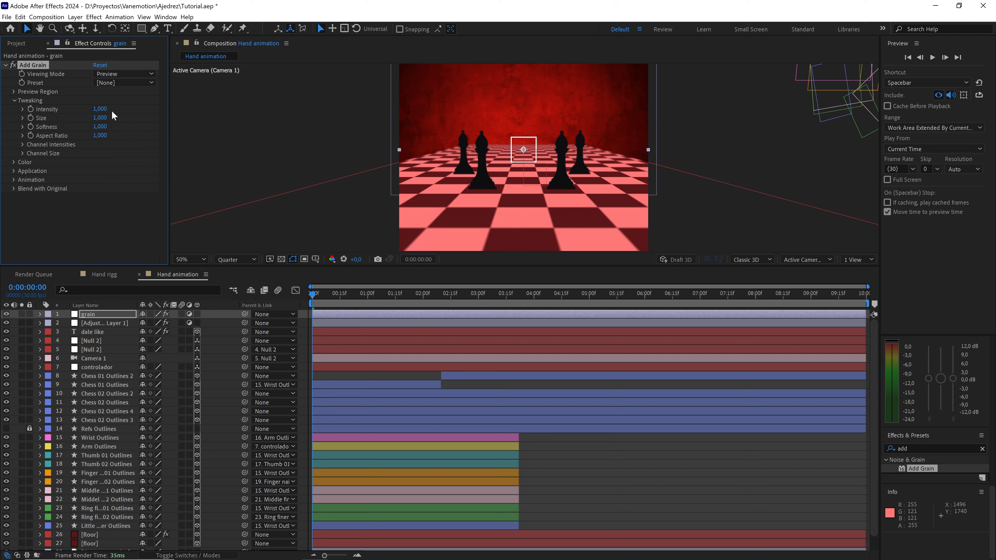
left_click(118, 75)
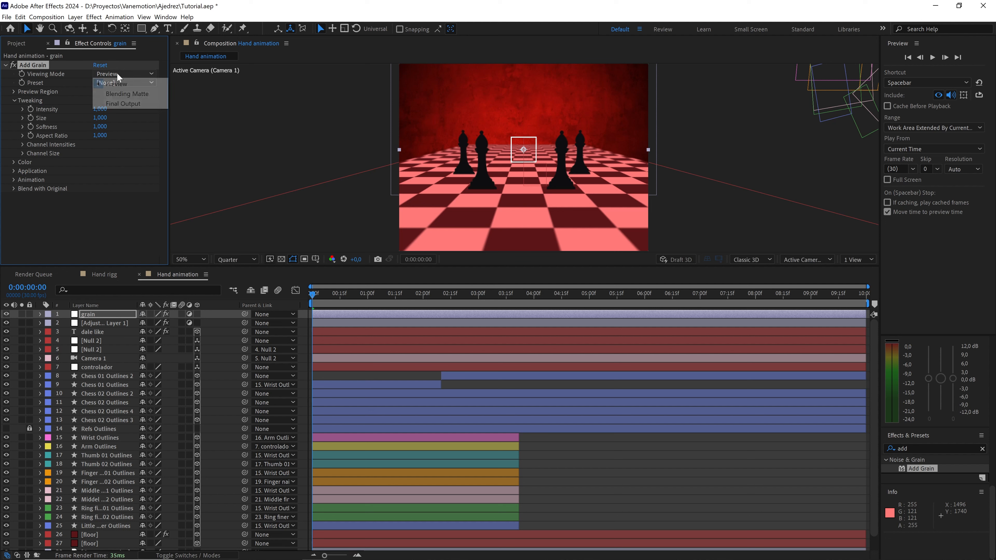
left_click(141, 103)
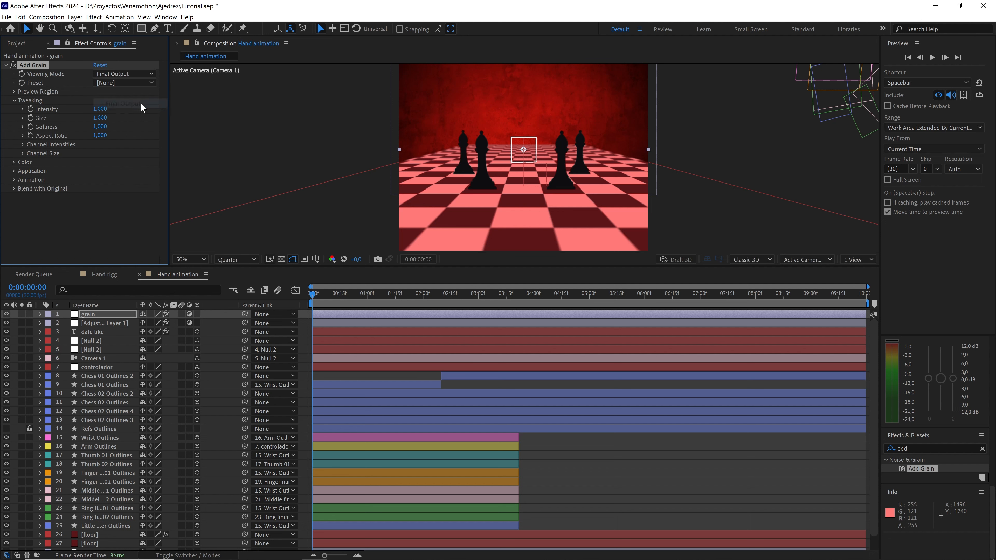
Set Add Grain to intensity 0.7, Monochromatic color and Animation Speed 0, and collapse the effect's settings
left_click_drag(105, 110, 106, 114)
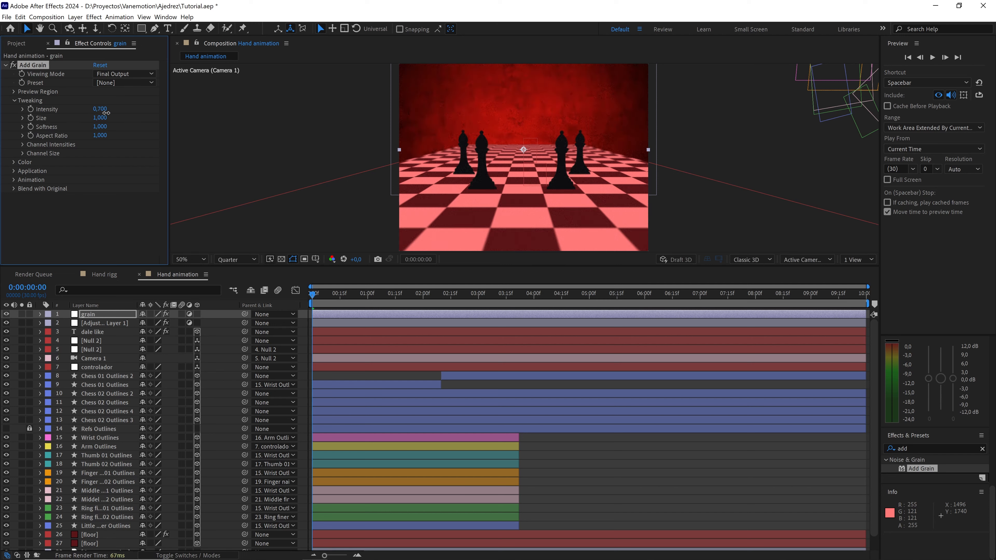
left_click(14, 162)
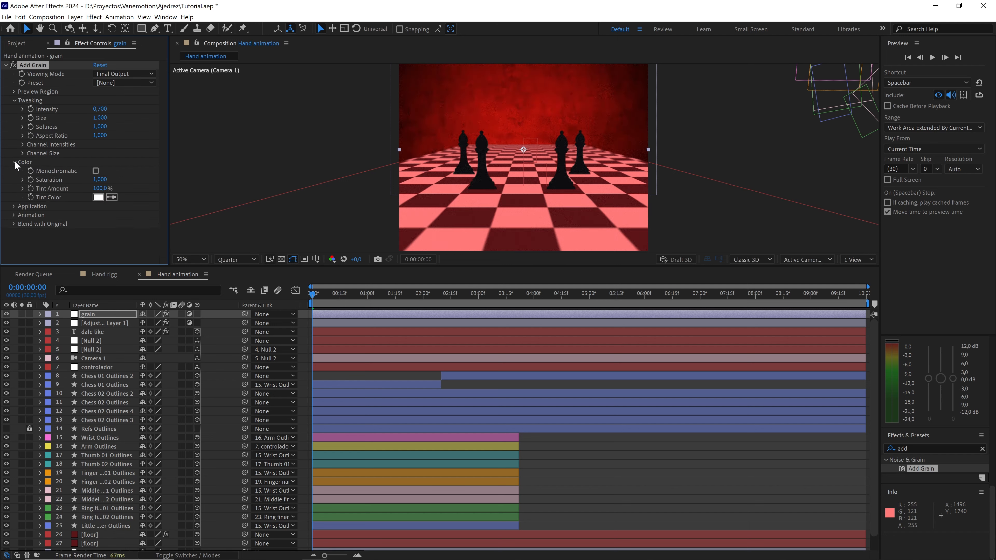
left_click(96, 171)
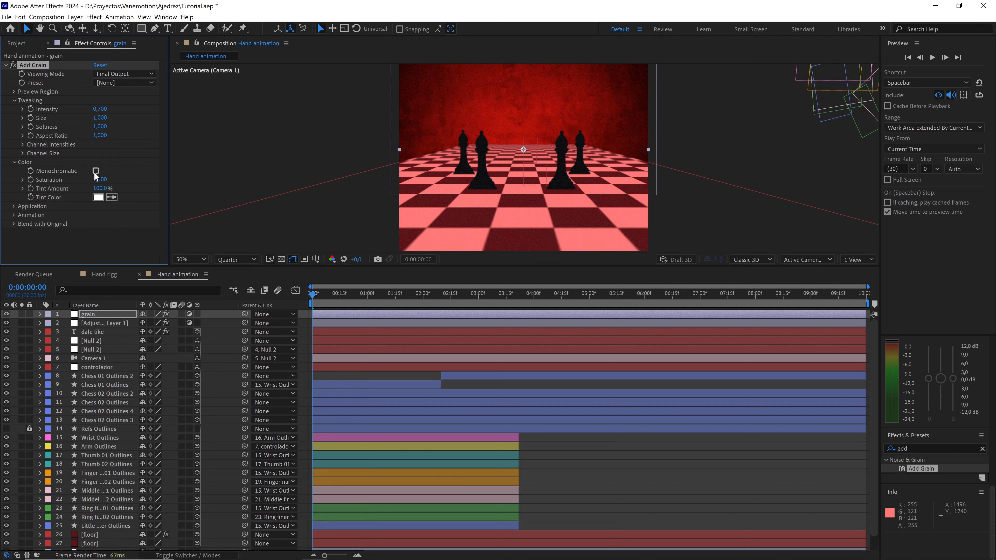
left_click(15, 215)
left_click(100, 224)
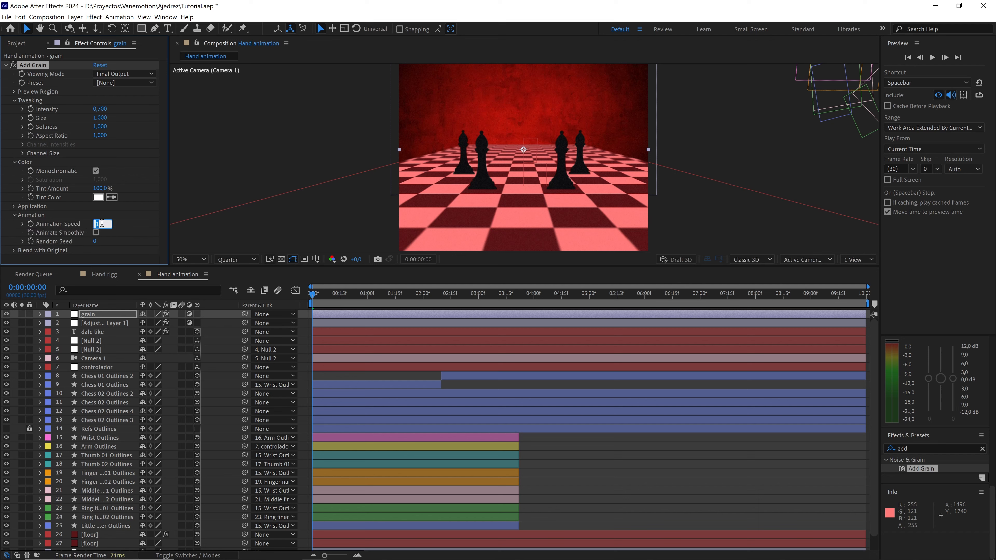
type("0")
key("Return")
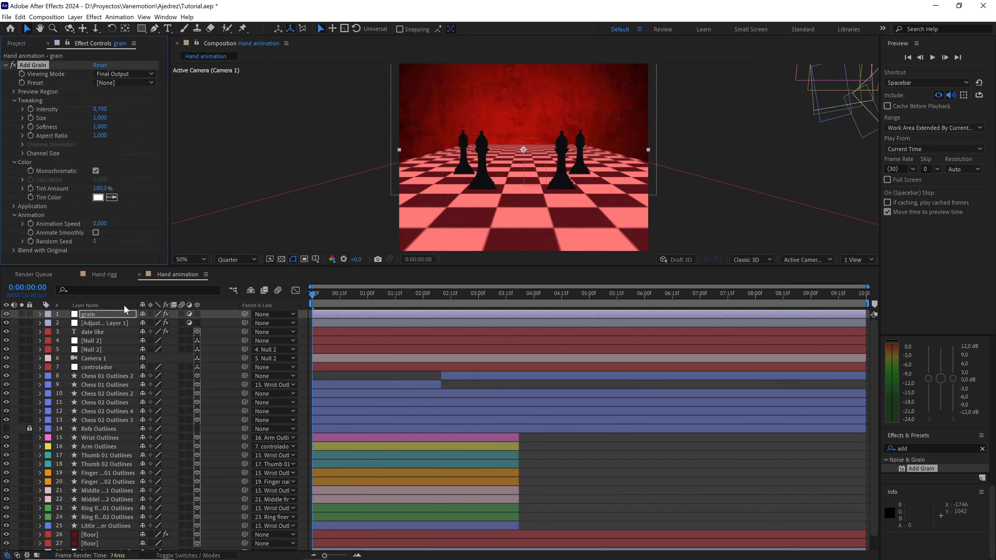
left_click(116, 316)
left_click(5, 65)
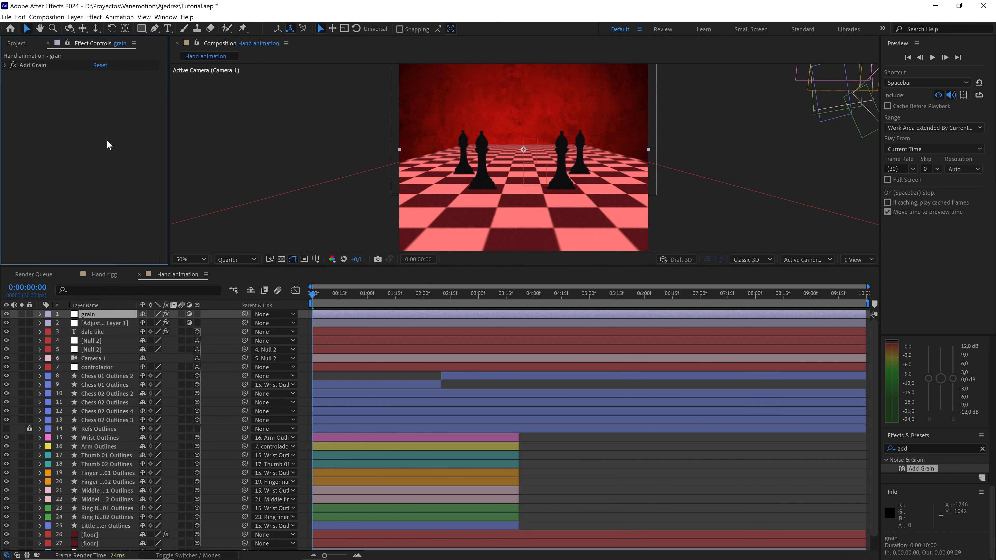
Go to 0:00:07:05 and set the viewer resolution to Full
key(".")
left_click(536, 295)
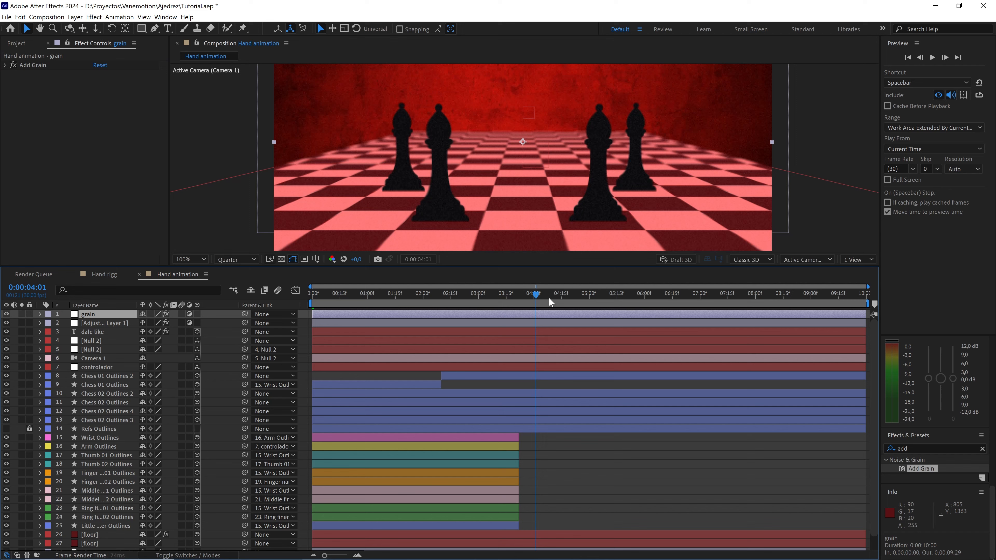
left_click_drag(549, 298, 710, 298)
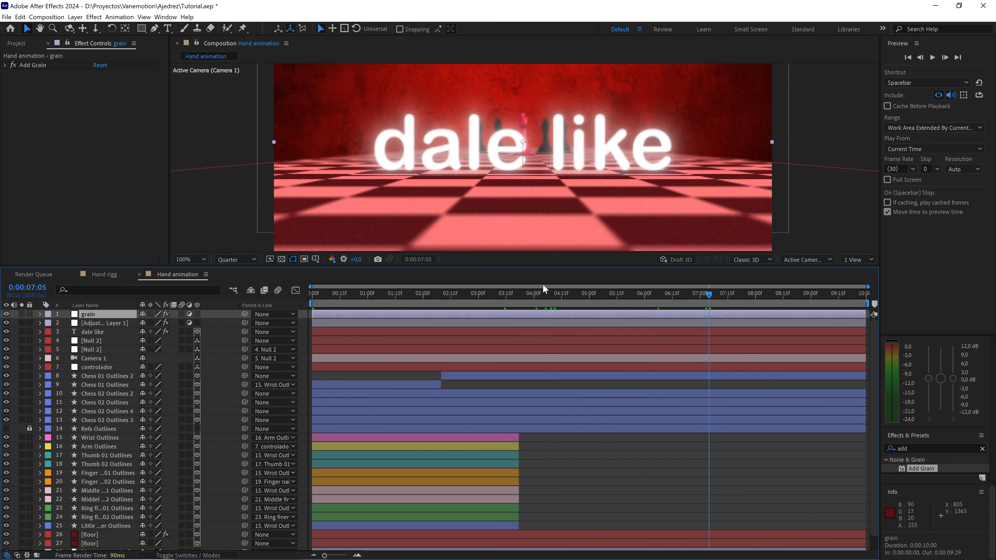
left_click(235, 259)
left_click(232, 284)
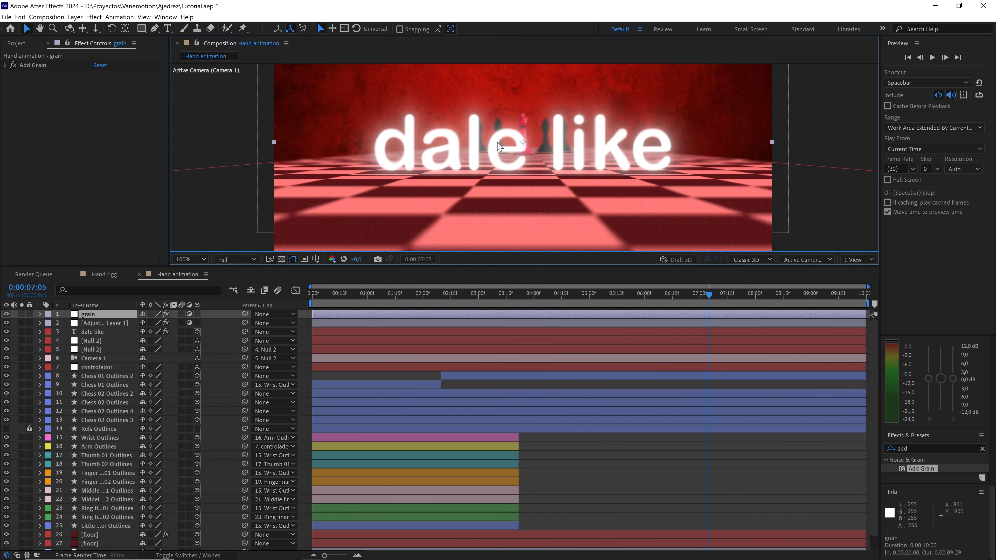
Inspect the grain close up around the "dale like" title and switch off the grain layer's Add Grain effect for comparison
key(".")
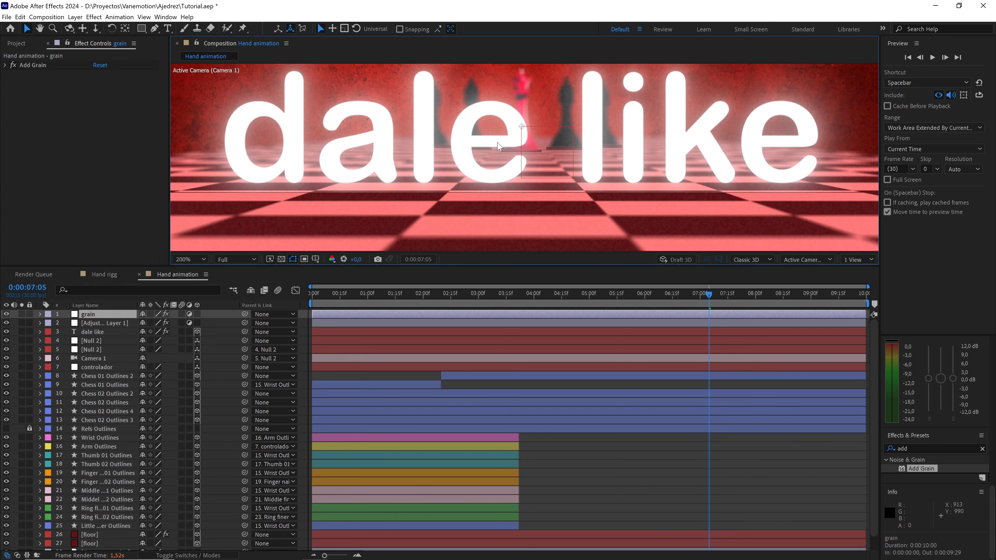
scroll(497, 143, "up", 1)
key("space")
left_click_drag(445, 120, 567, 237)
left_click_drag(436, 161, 577, 171)
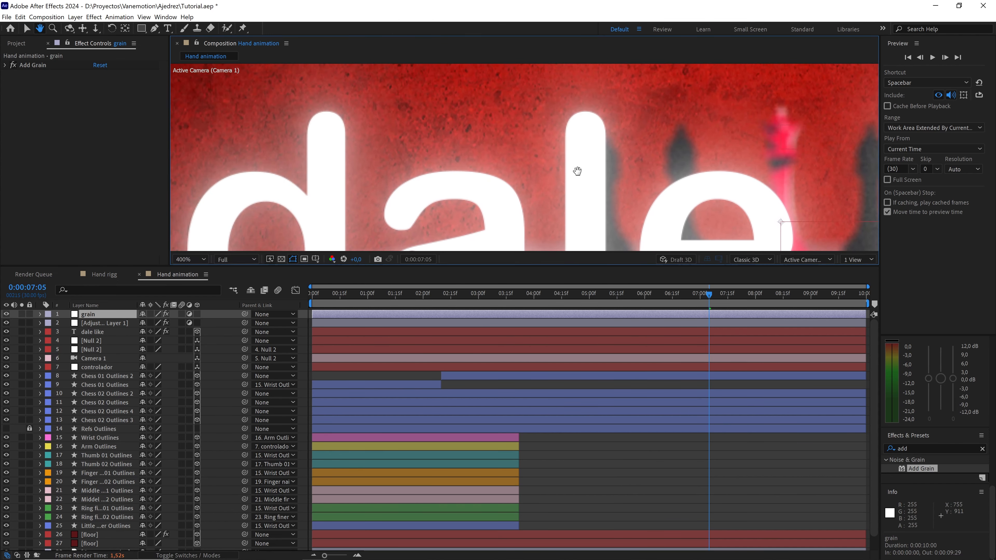
left_click_drag(430, 138, 493, 147)
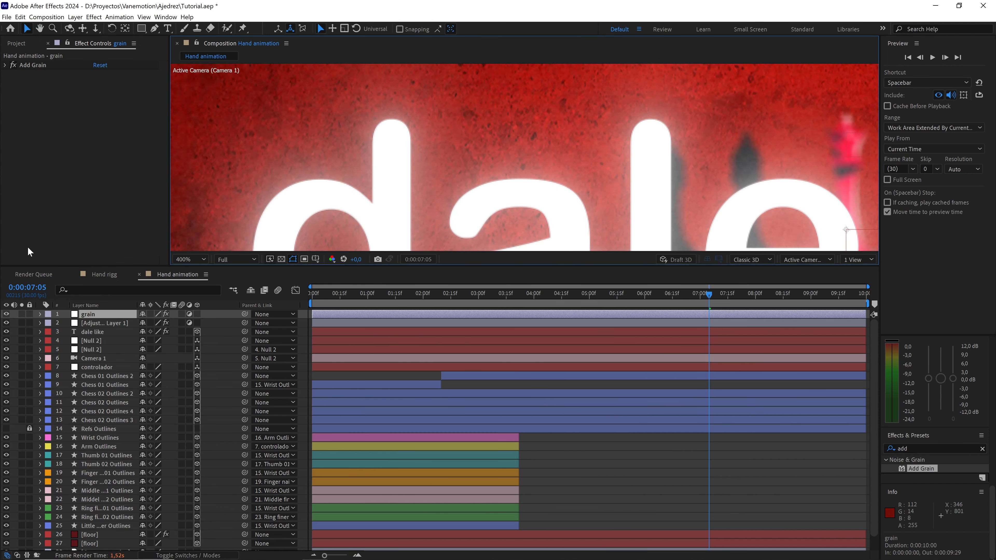
left_click(13, 66)
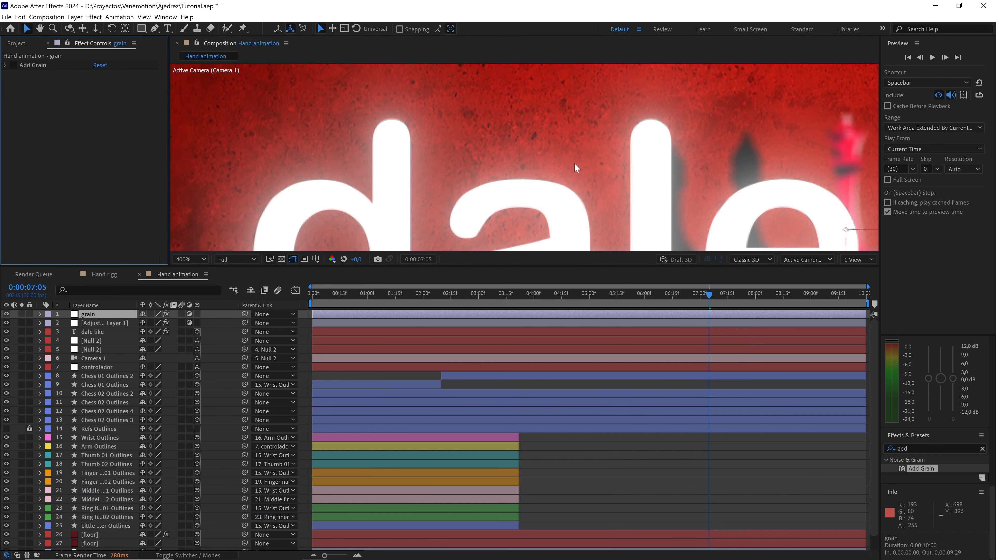
scroll(576, 167, "down", 4)
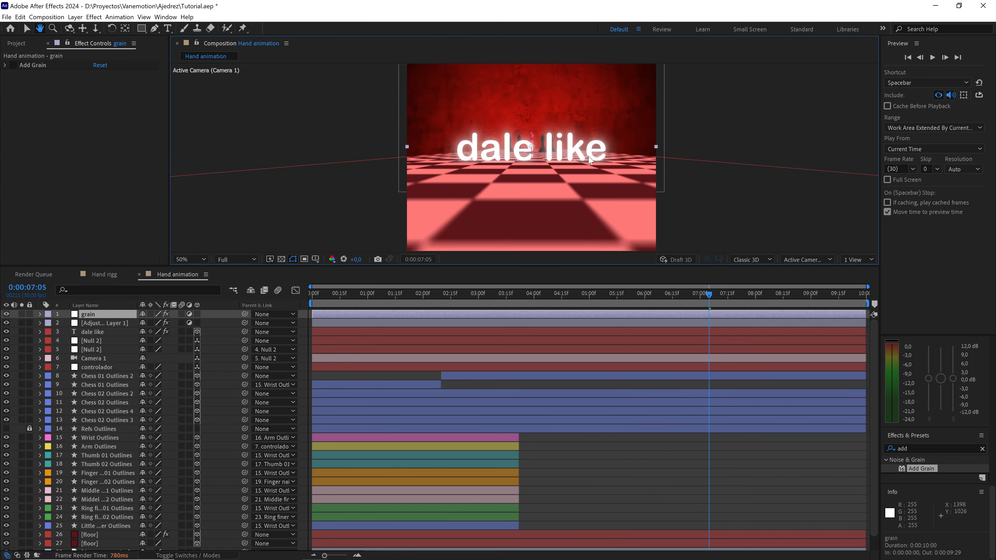
Create a black, composition-sized solid layer named "viñeta"
scroll(621, 173, "down", 1)
right_click(225, 330)
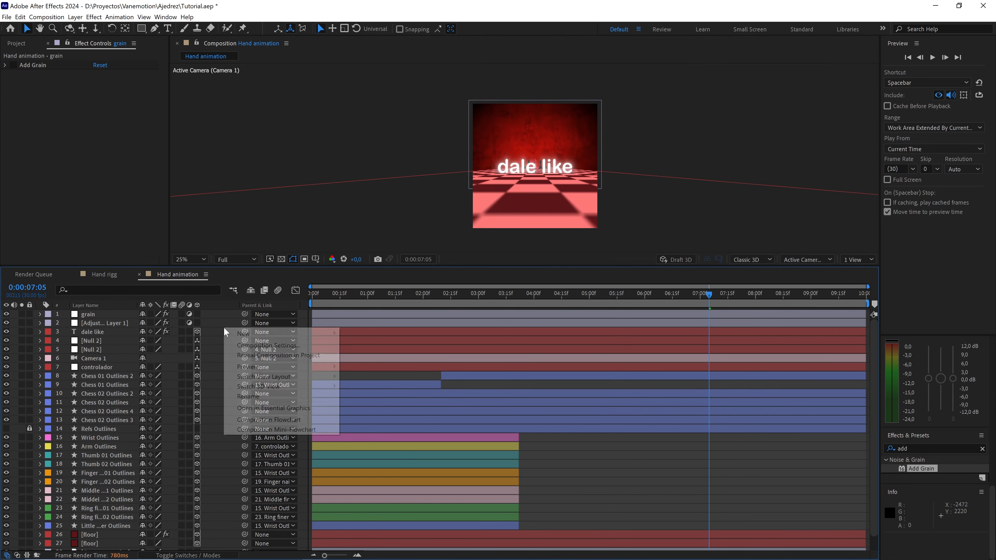
mouse_move(243, 334)
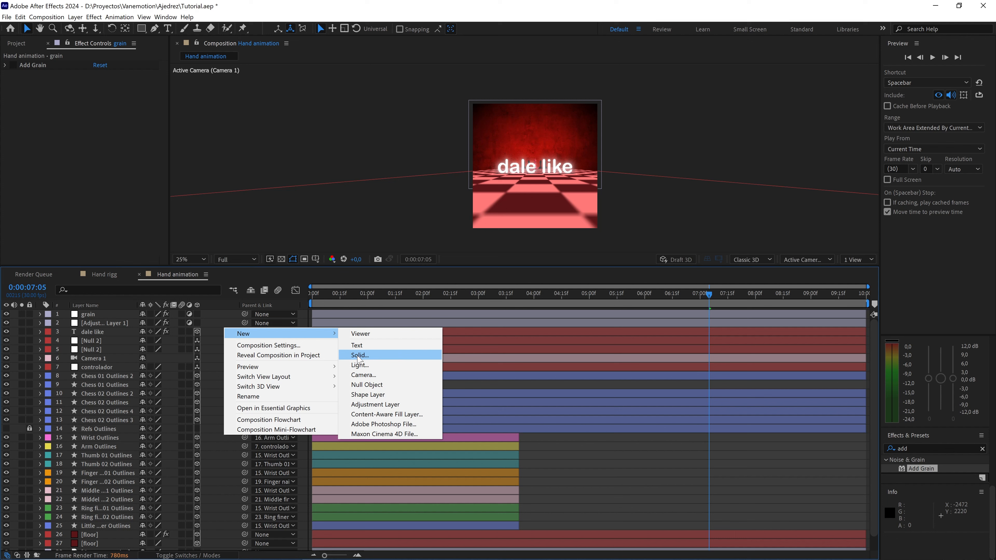
left_click(378, 358)
left_click(303, 271)
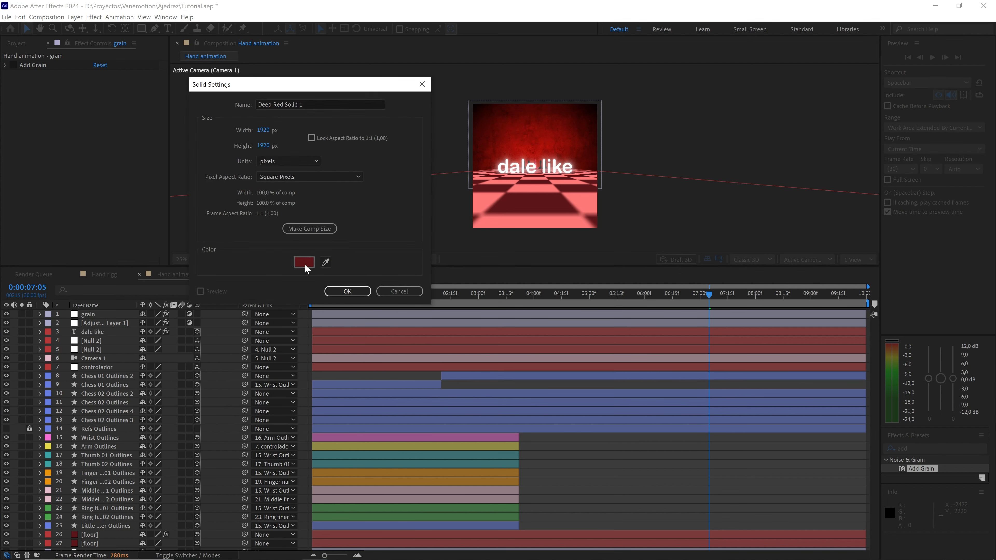
left_click(345, 187)
left_click_drag(301, 103, 237, 114)
type("viñeta")
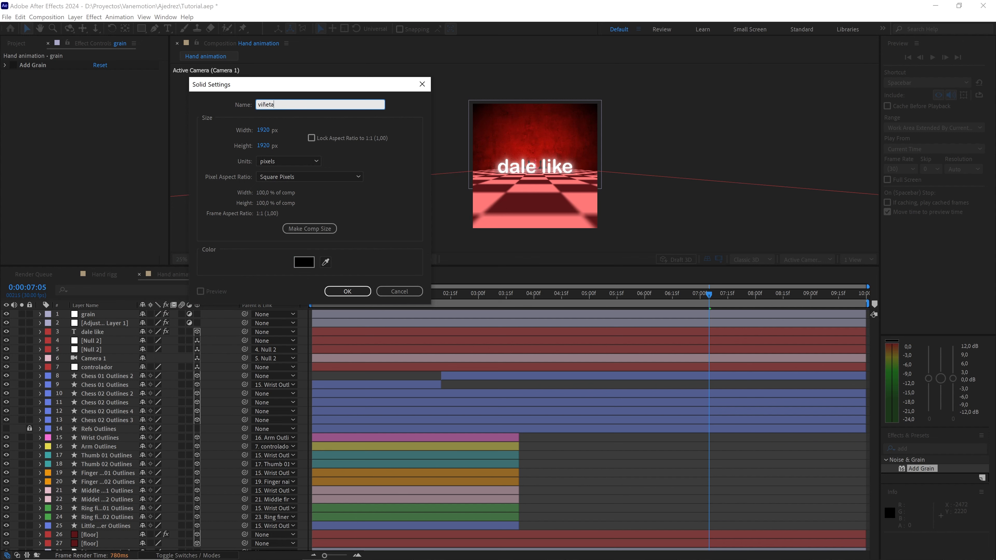
left_click(306, 230)
left_click(348, 291)
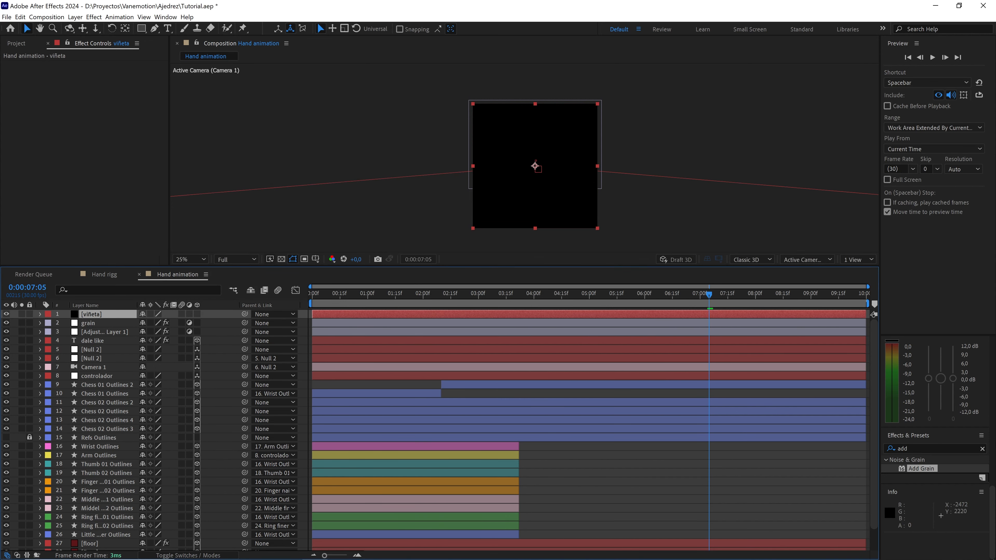
Apply the Circle effect to the viñeta layer, with Stencil Alpha as its blending mode and Invert Circle enabled
left_click(950, 451)
type("cir")
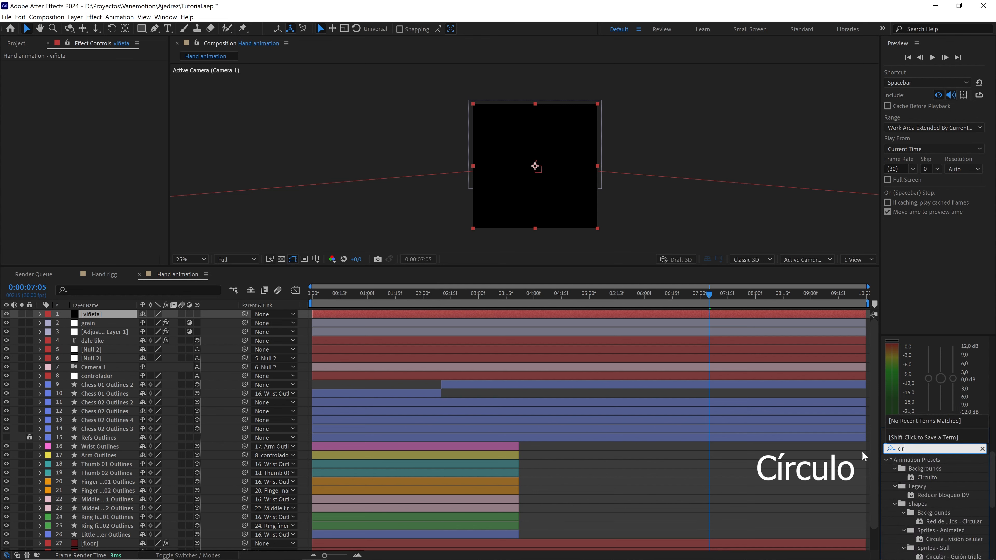
type("cl")
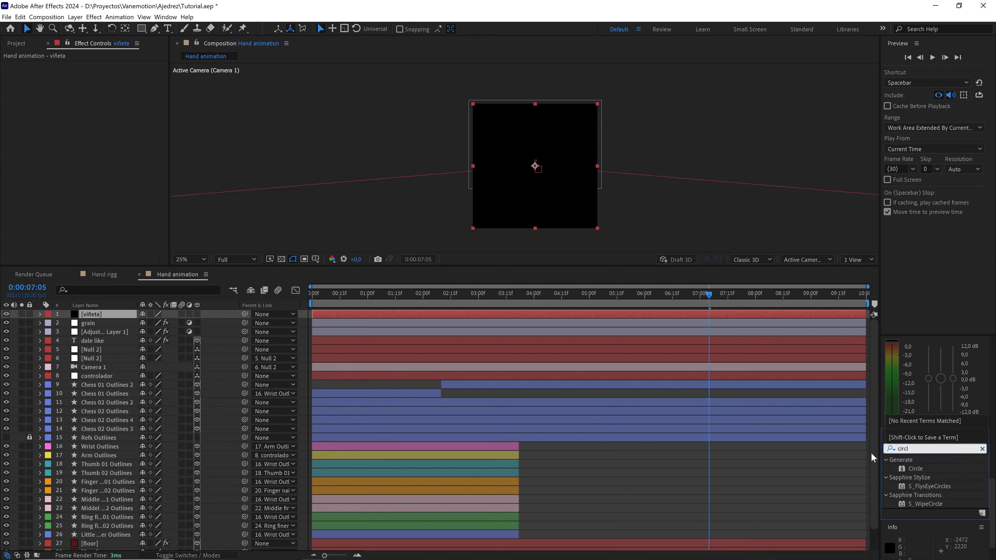
left_click_drag(921, 468, 134, 311)
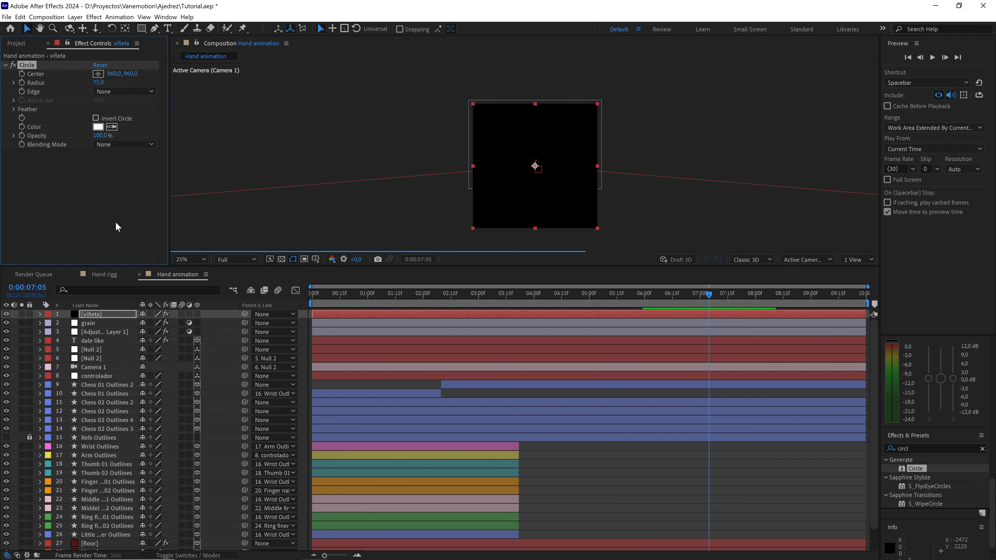
left_click(128, 145)
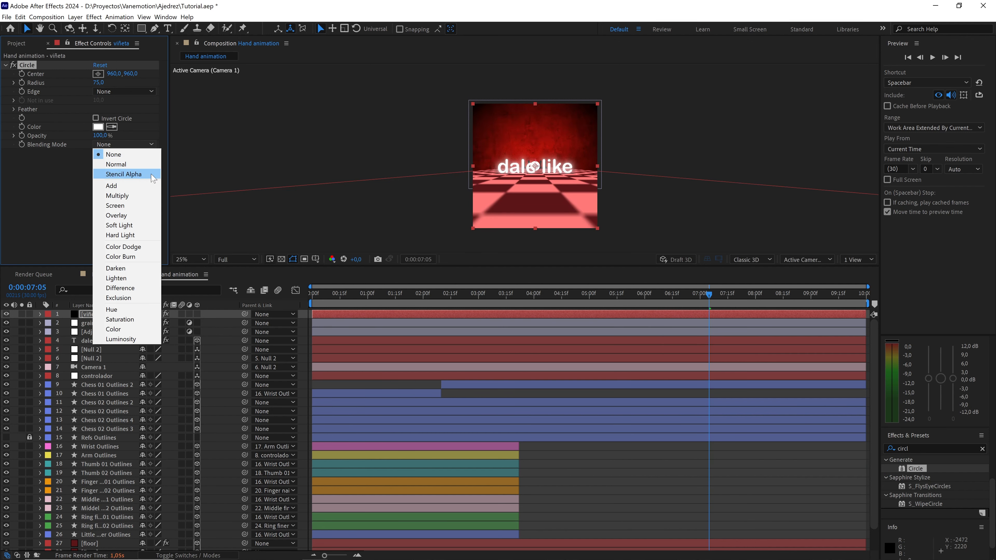
left_click(125, 178)
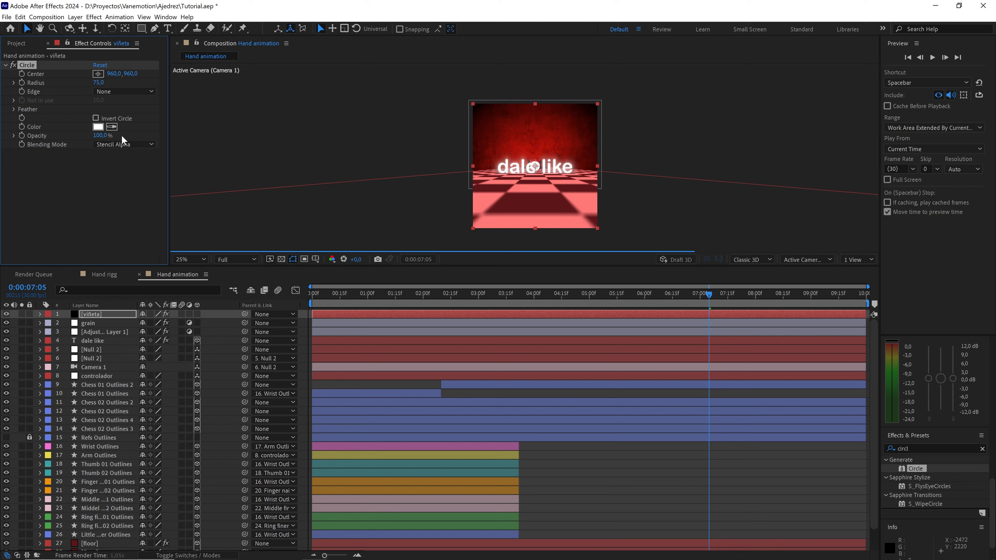
left_click(96, 118)
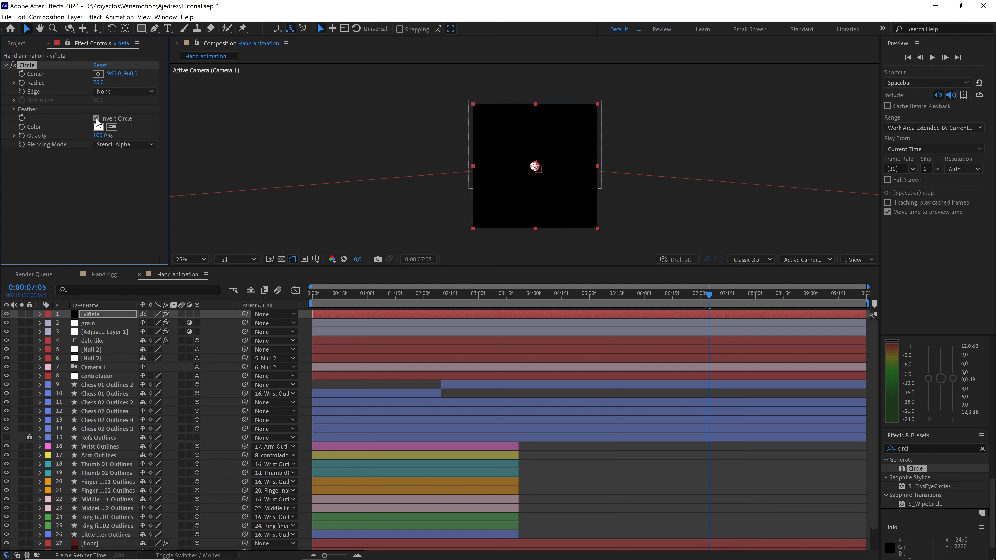
Set the Circle effect's radius to 800
left_click_drag(96, 83, 232, 80)
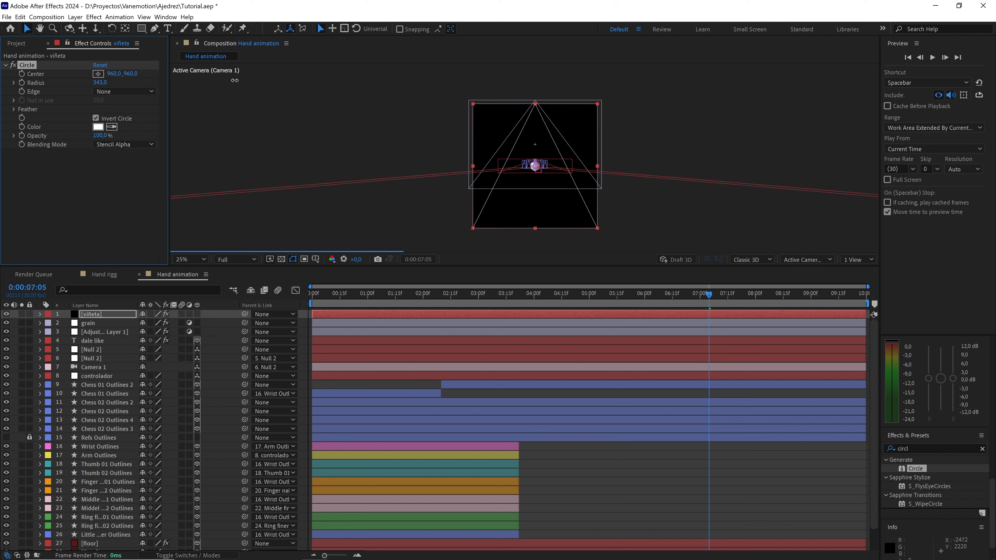
left_click(100, 83)
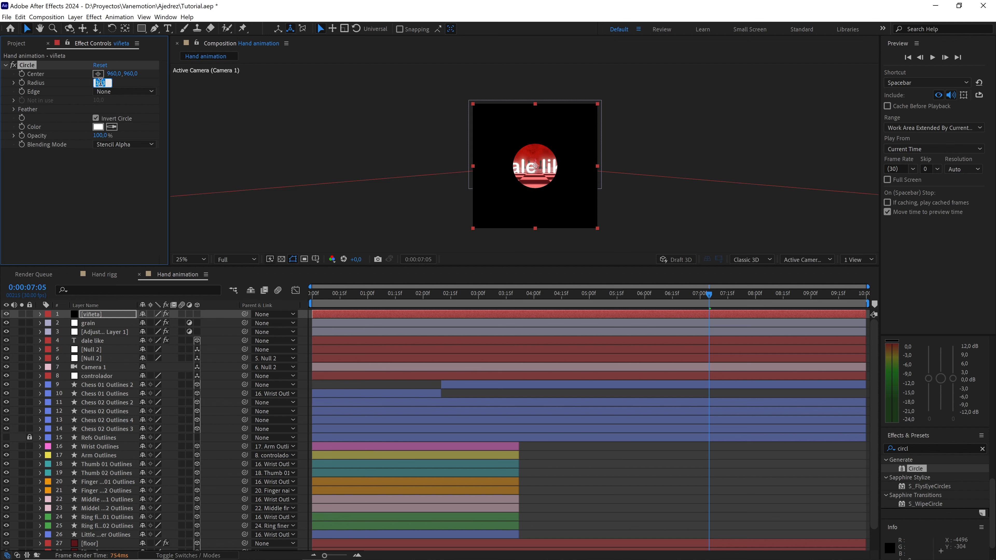
type("700")
key("Return")
left_click(109, 83)
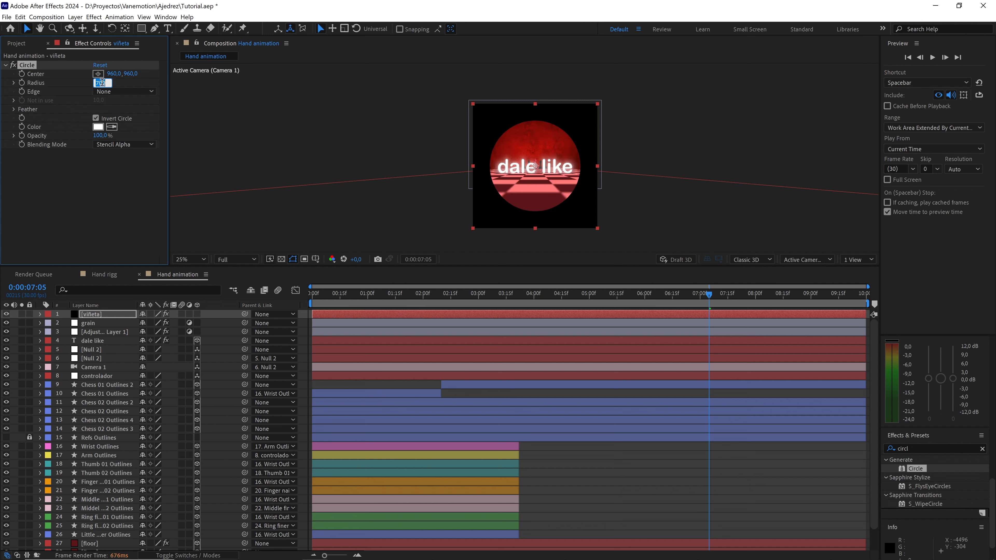
type("800")
key("Return")
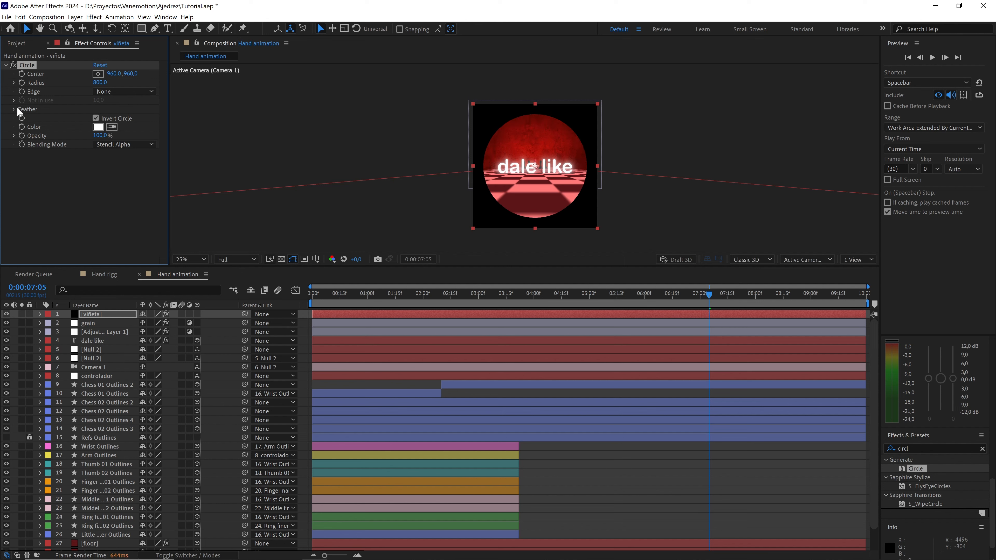
Set the circle's Feather Outer Edge to 400 to soften the vignette
left_click(30, 109)
left_click_drag(100, 118, 207, 108)
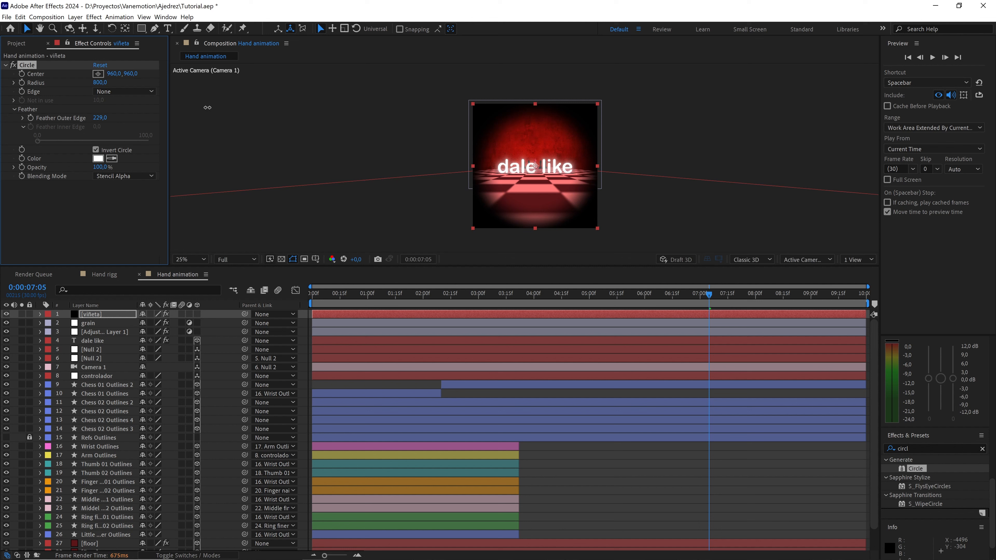
left_click(102, 115)
type("400")
key("Return")
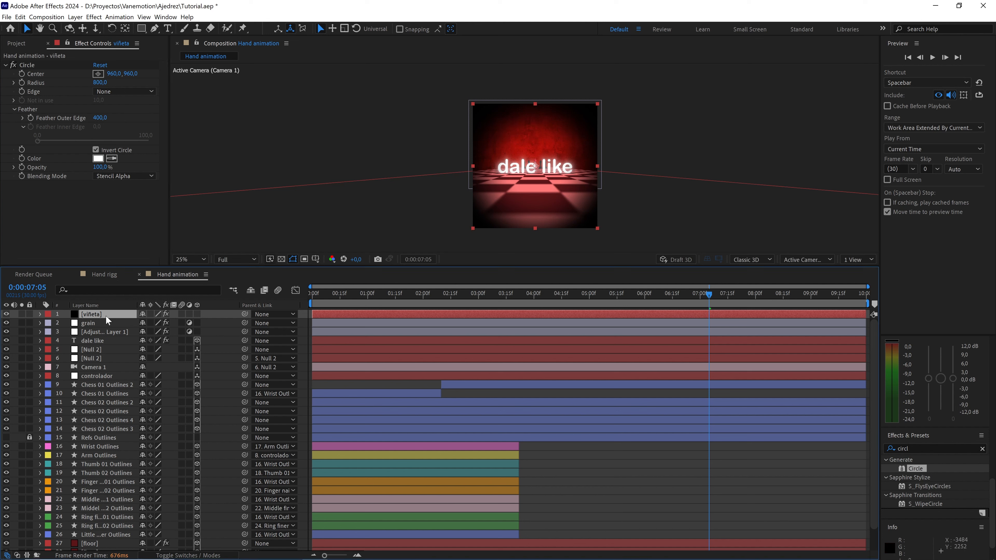
Set the viñeta layer's opacity to 50%, compare the scene with and without it, and collapse the layer's properties
key("t")
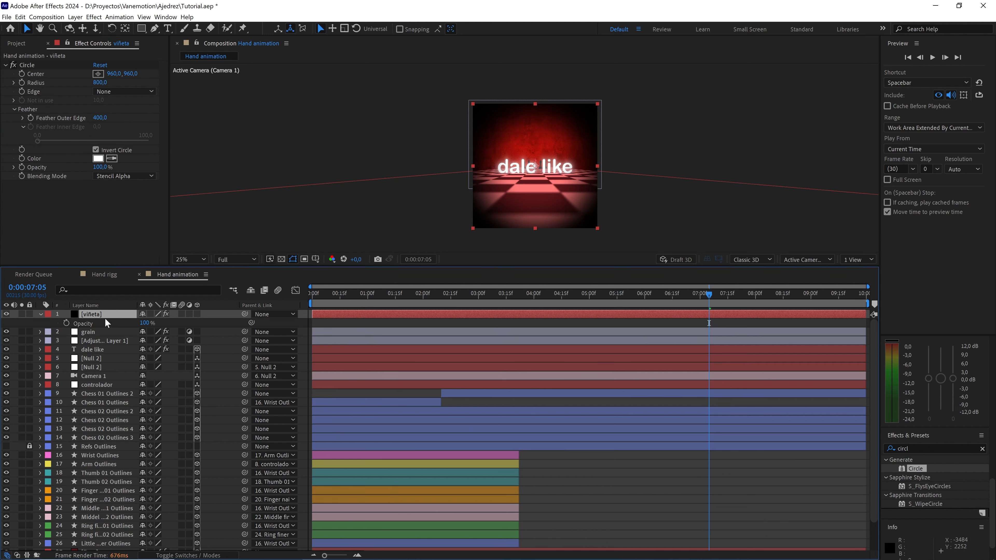
left_click(146, 324)
type("50")
key("Return")
left_click(206, 325)
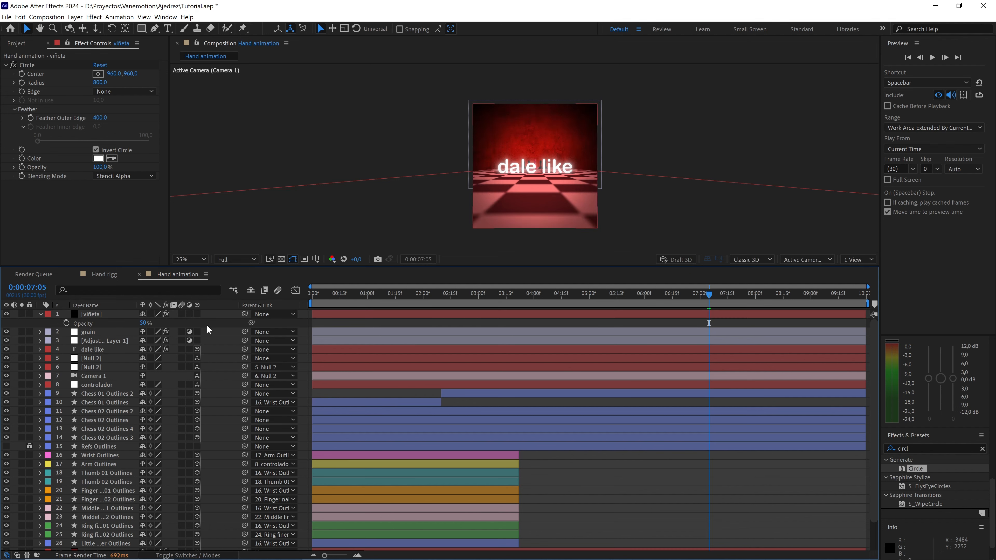
left_click(7, 314)
left_click(6, 314)
left_click(40, 314)
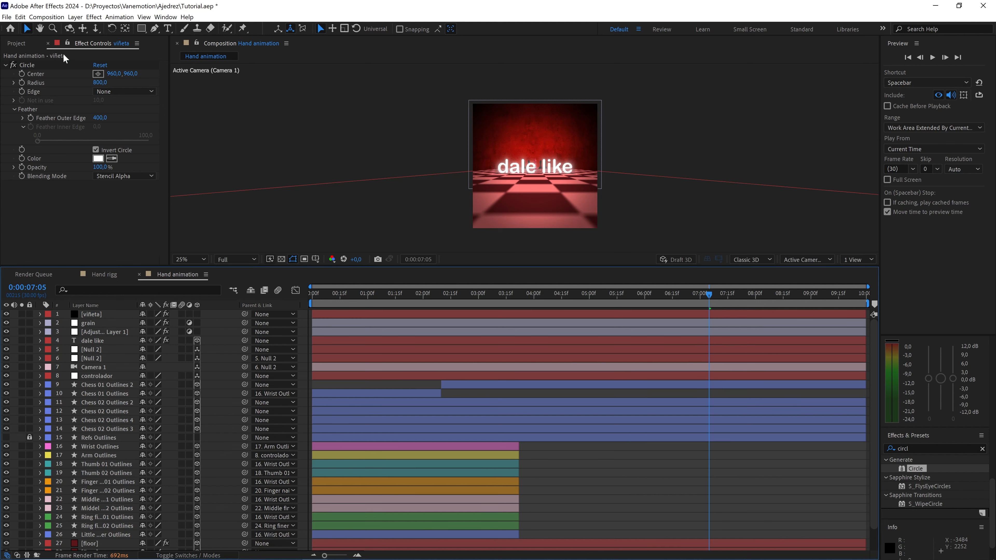
Check the red background gradient around the title close up and set the project's color depth to 16 bpc
left_click(21, 43)
key("period")
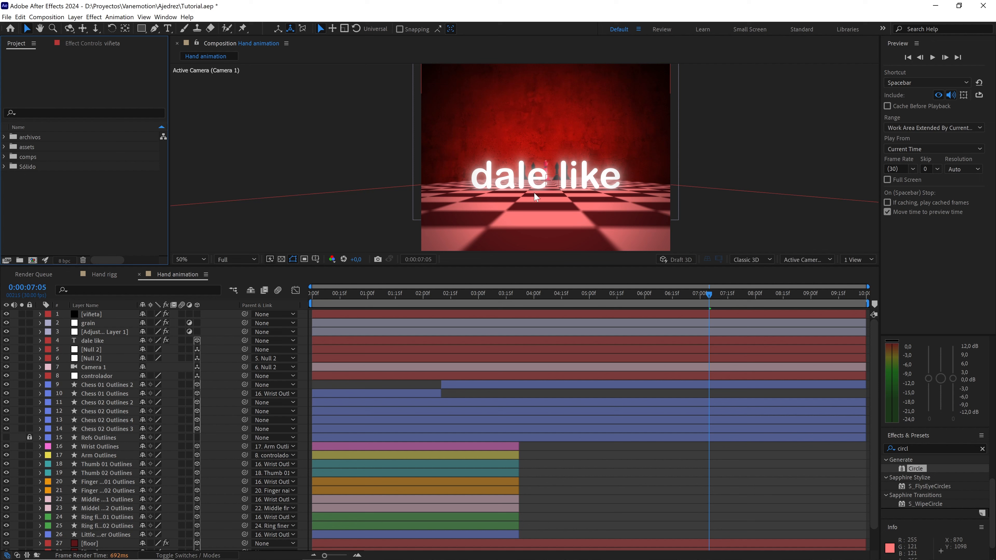
scroll(522, 175, "down", 2)
key("period")
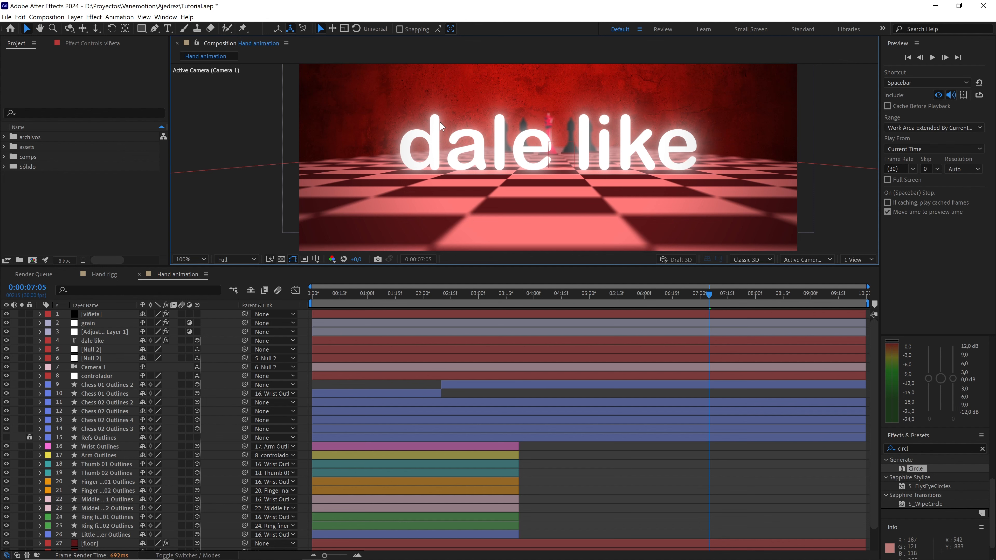
left_click_drag(440, 122, 503, 128)
scroll(472, 137, "up", 1)
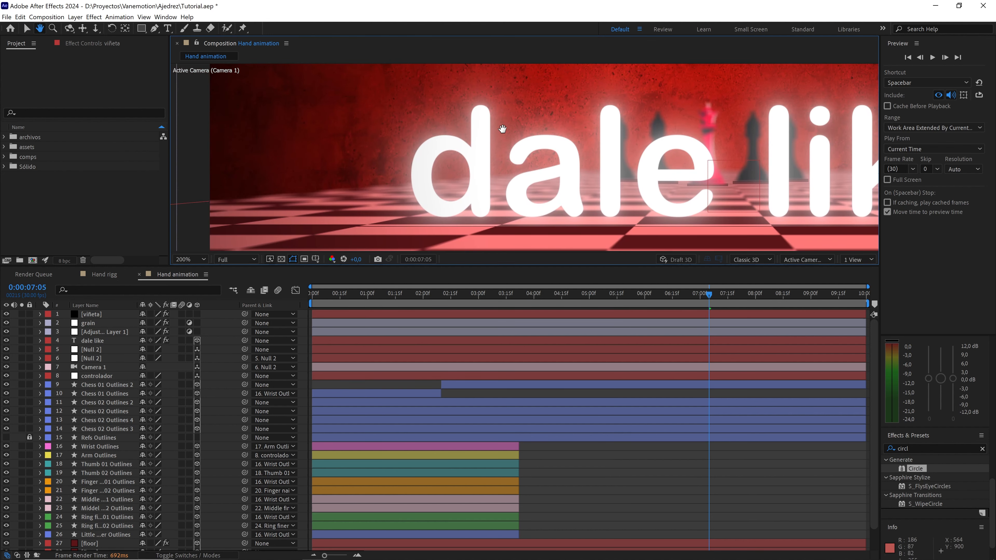
scroll(503, 129, "down", 1)
key("v")
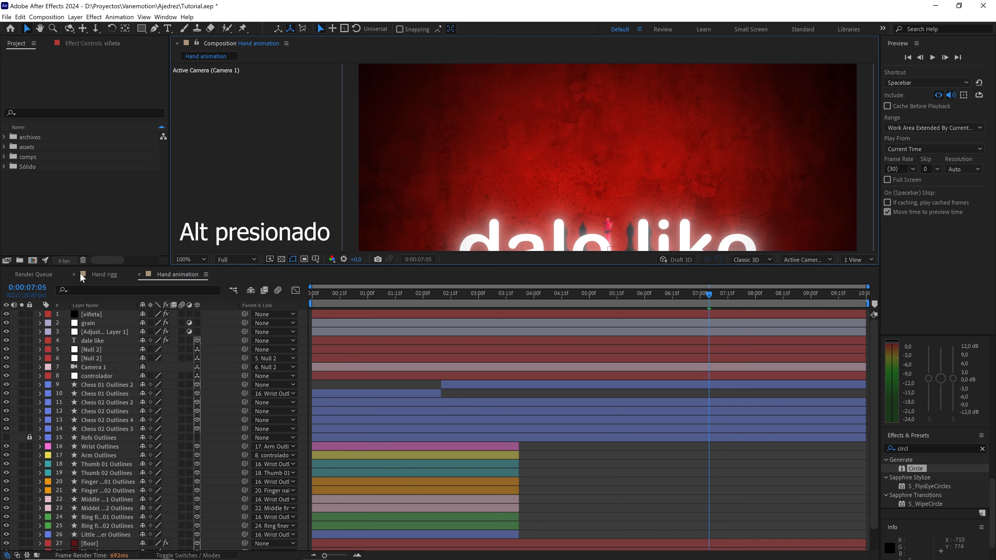
left_click(65, 261, "alt")
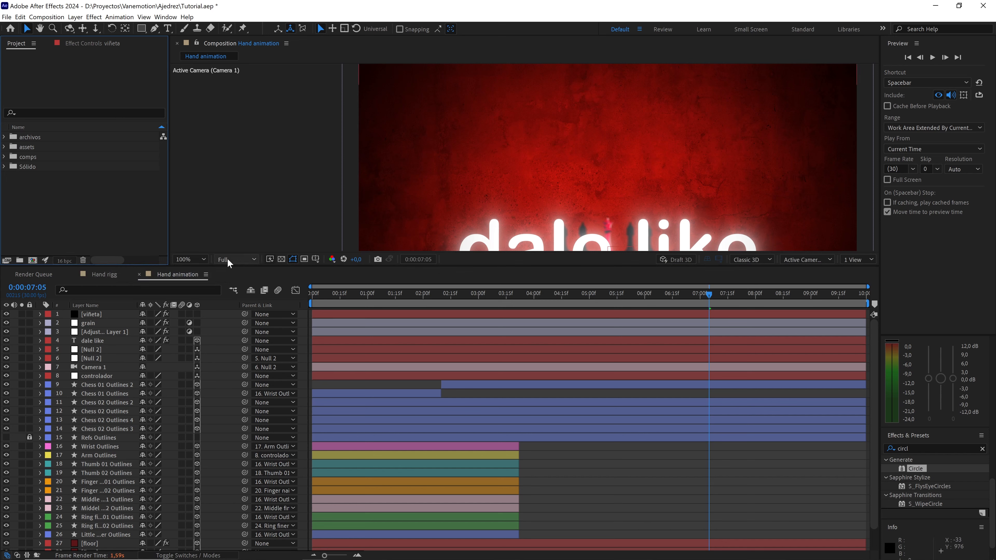
Fit the composition in the viewer and preview the animation from 0:00:00:00
left_click(190, 260)
left_click(196, 307)
left_click_drag(416, 291, 252, 296)
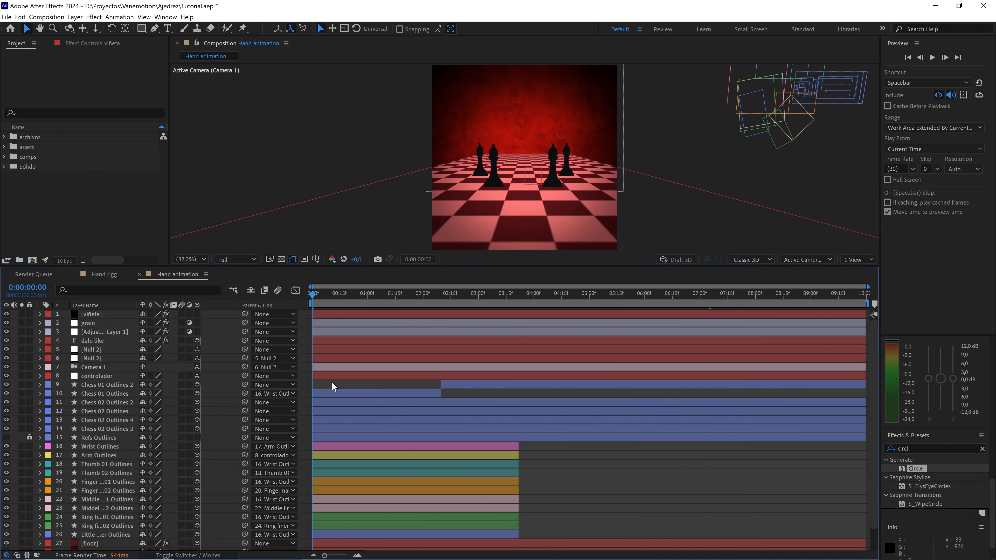
key("space")
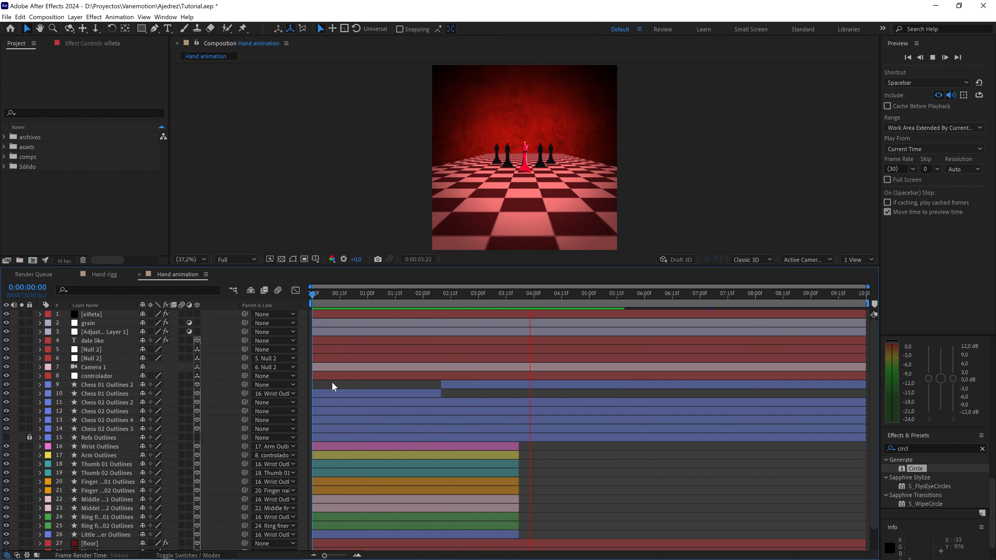
key("space")
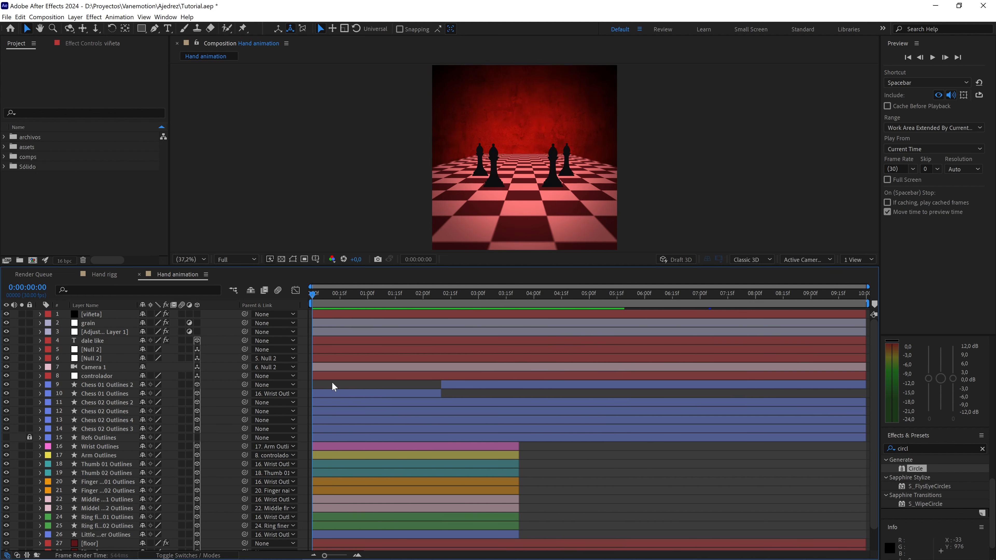
Go to 0:00:05:05 and examine the "dale like" title and the edges of the scene at different magnifications
left_click_drag(545, 303, 599, 293)
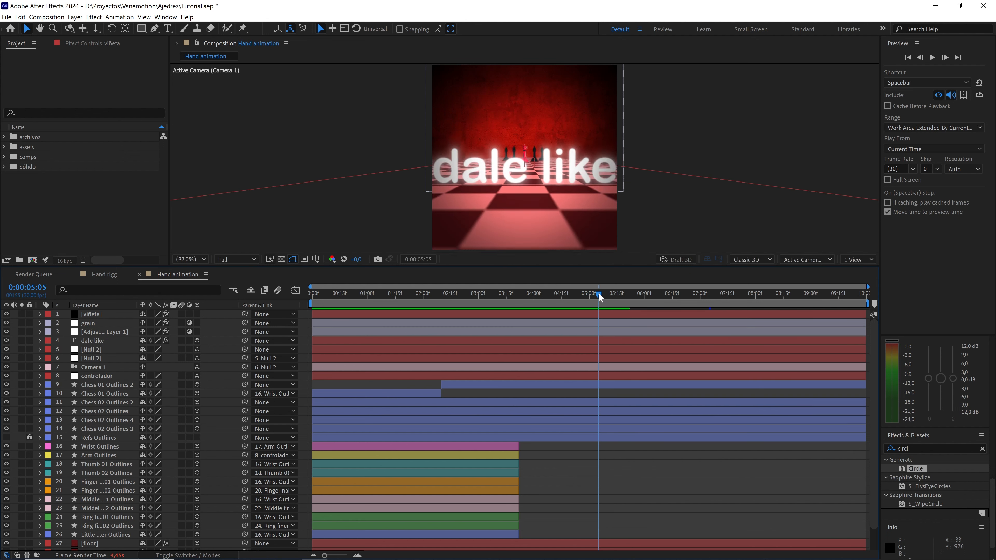
scroll(582, 214, "up", 2)
left_click_drag(581, 219, 592, 196)
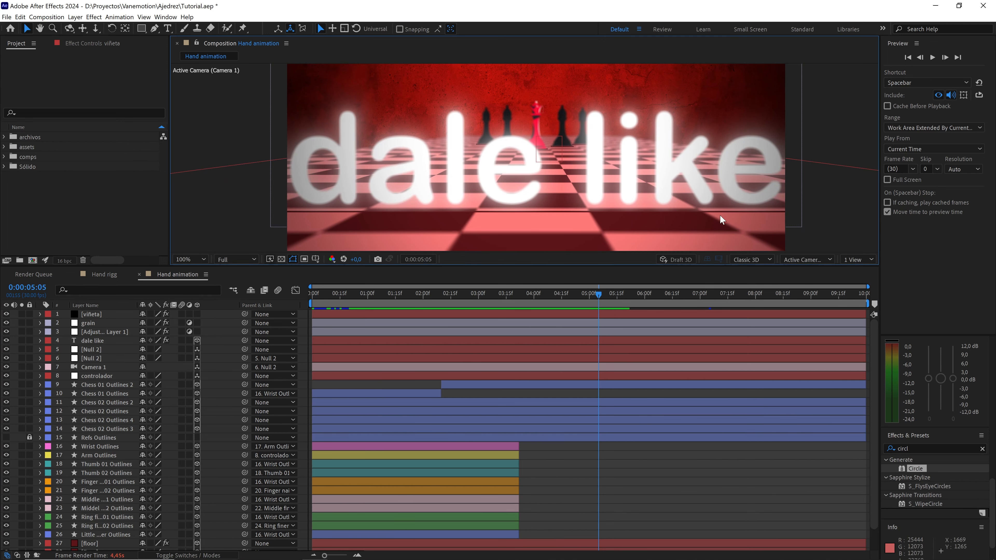
key("comma")
key("comma")
scroll(721, 215, "up", 1)
scroll(611, 189, "down", 3)
scroll(612, 188, "up", 2)
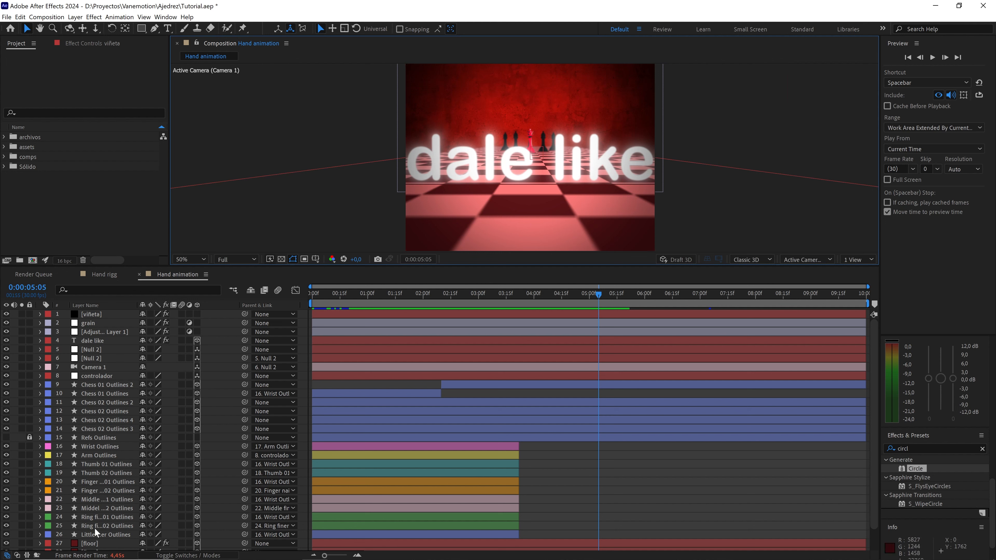
Select each of the two floor layers in turn and examine the checkered floor close up below the title
left_click(88, 544)
scroll(92, 541, "down", 2)
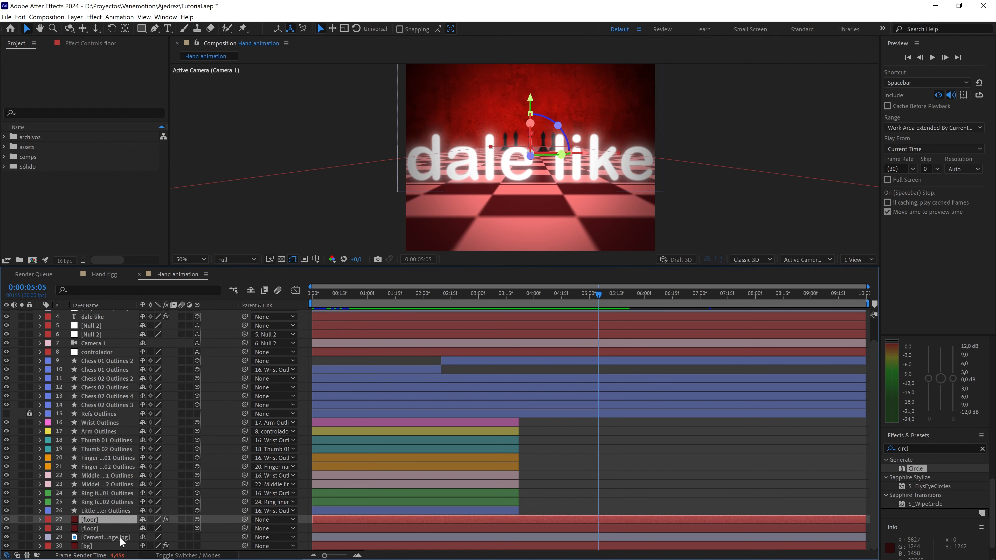
left_click(86, 529)
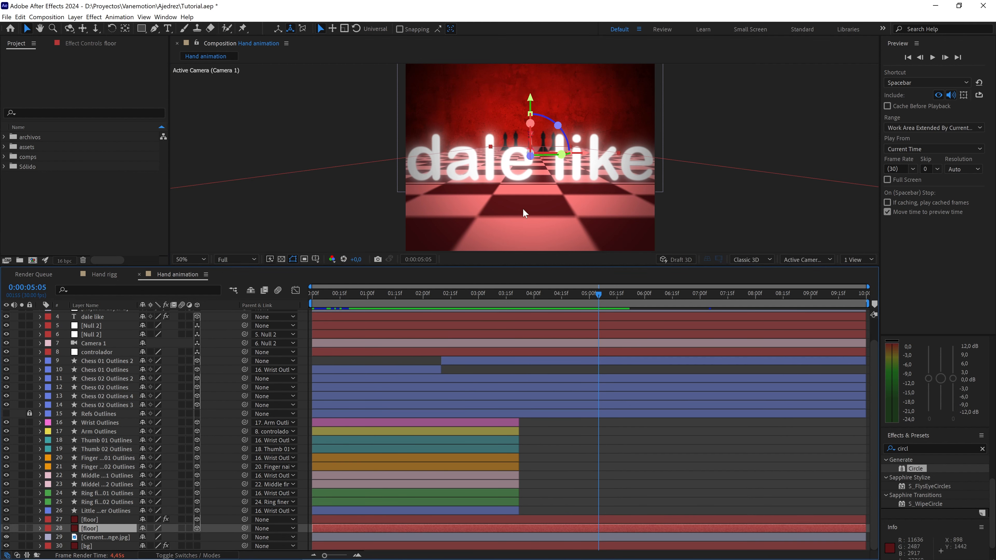
scroll(547, 190, "up", 2)
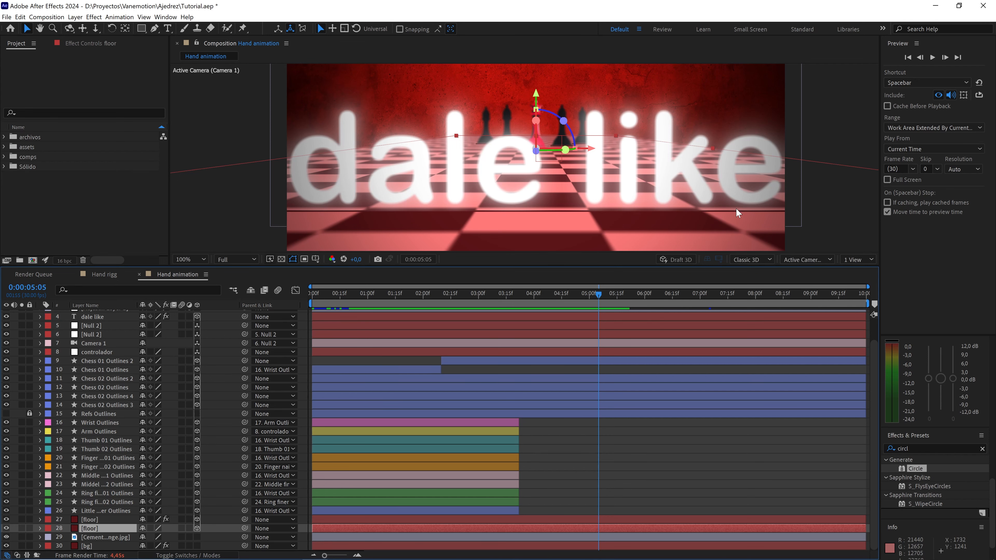
scroll(107, 354, "up", 2)
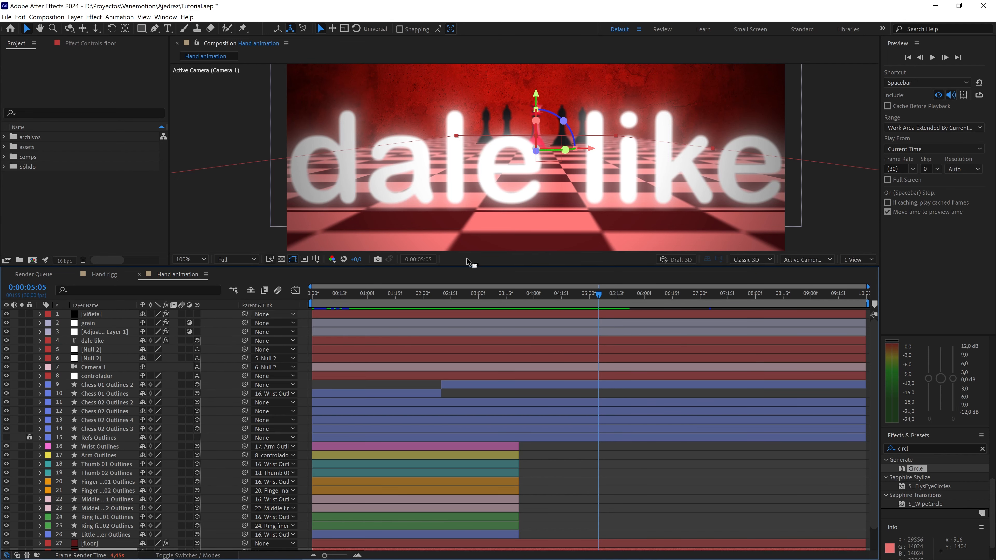
Add a new adjustment layer and move it directly below the "dale like" text layer in the layer stack
left_click(115, 341)
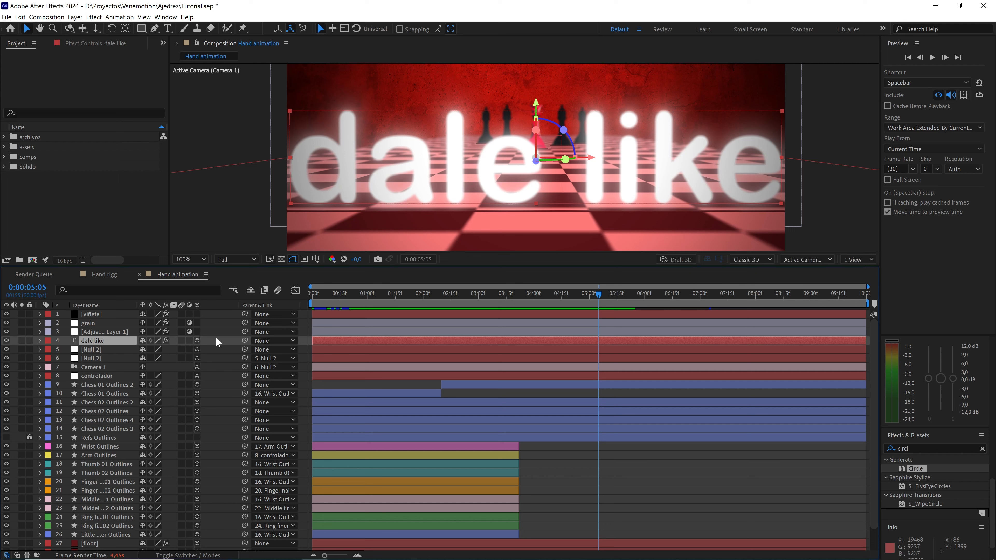
right_click(215, 350)
mouse_move(245, 357)
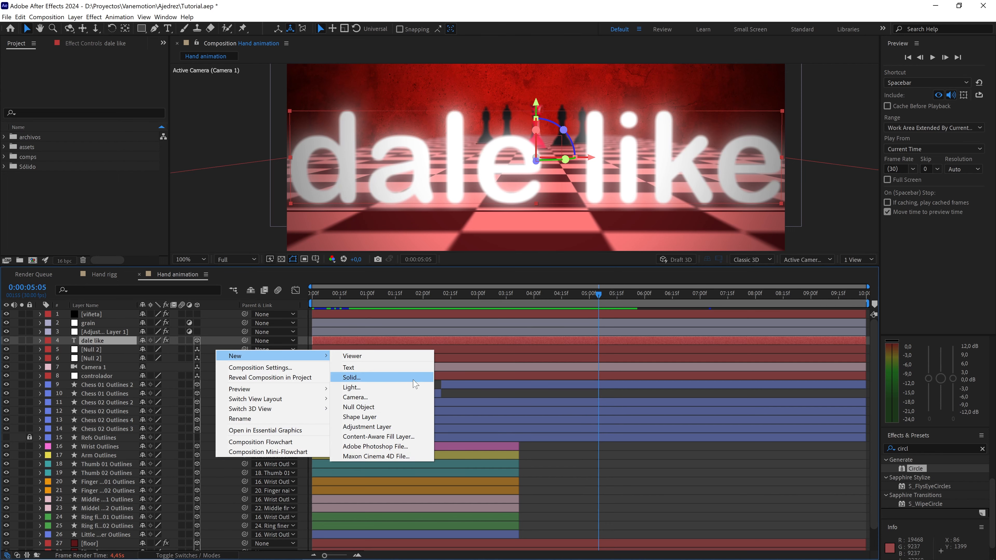
left_click(367, 426)
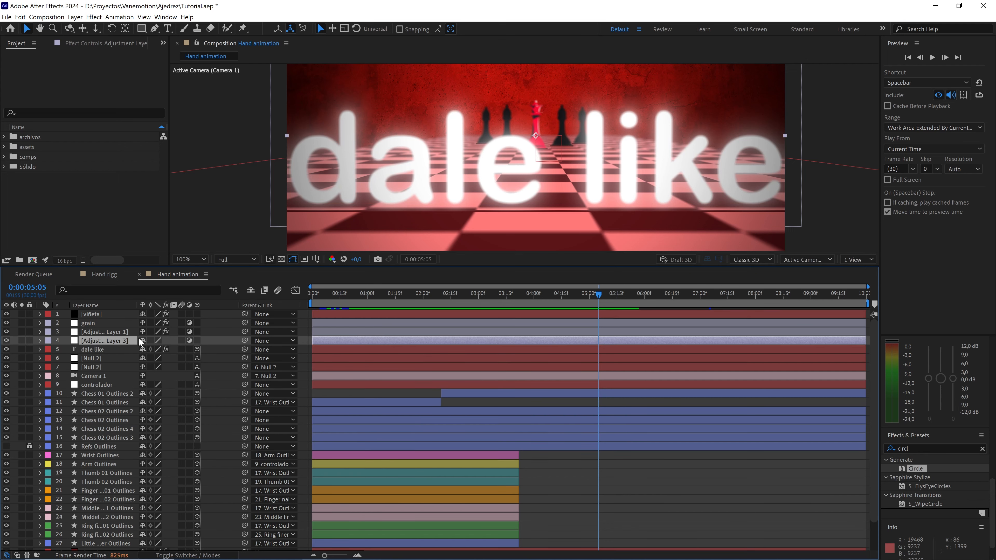
mouse_move(95, 340)
left_mouse_down()
mouse_move(103, 350)
mouse_move(87, 353)
left_mouse_up()
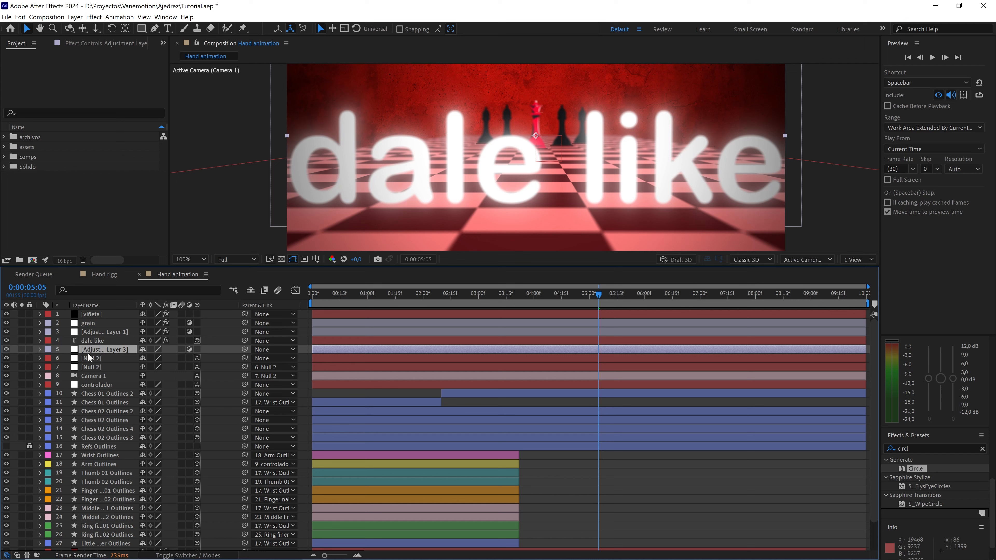
left_click(103, 340)
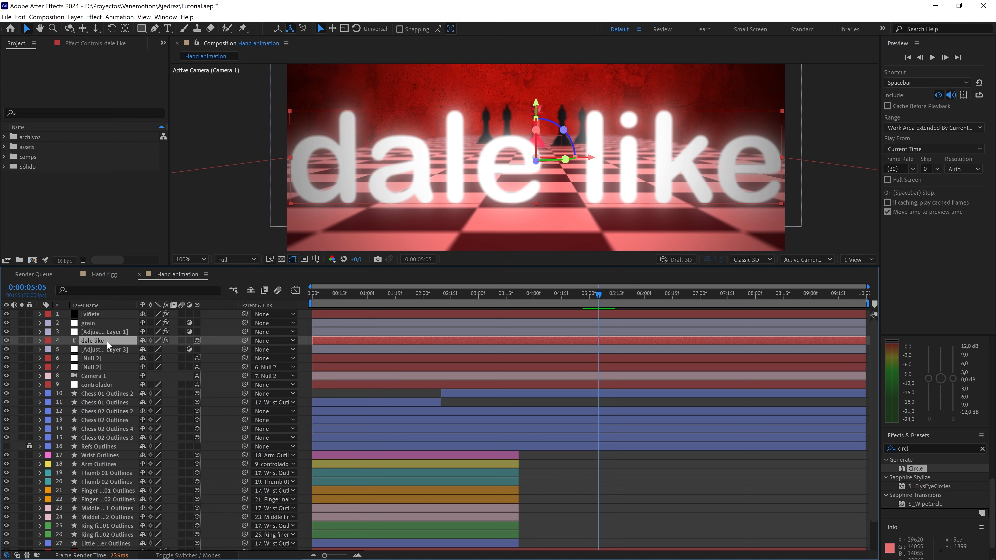
left_click(112, 350)
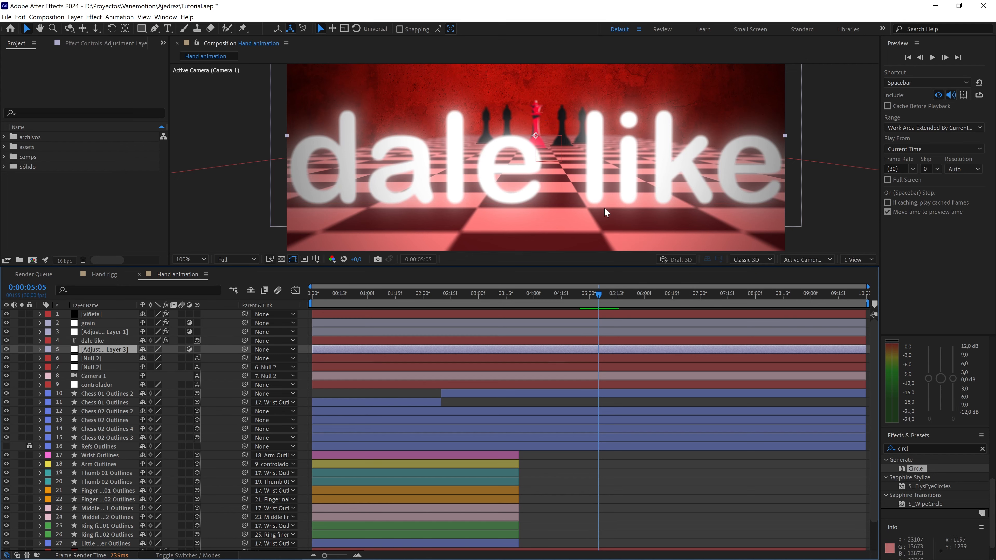
Fit the composition in the viewer, return to 0:00:00:00 with no layers selected, and preview the animation
left_click_drag(428, 295, 323, 297)
left_click(190, 260)
left_click(191, 270)
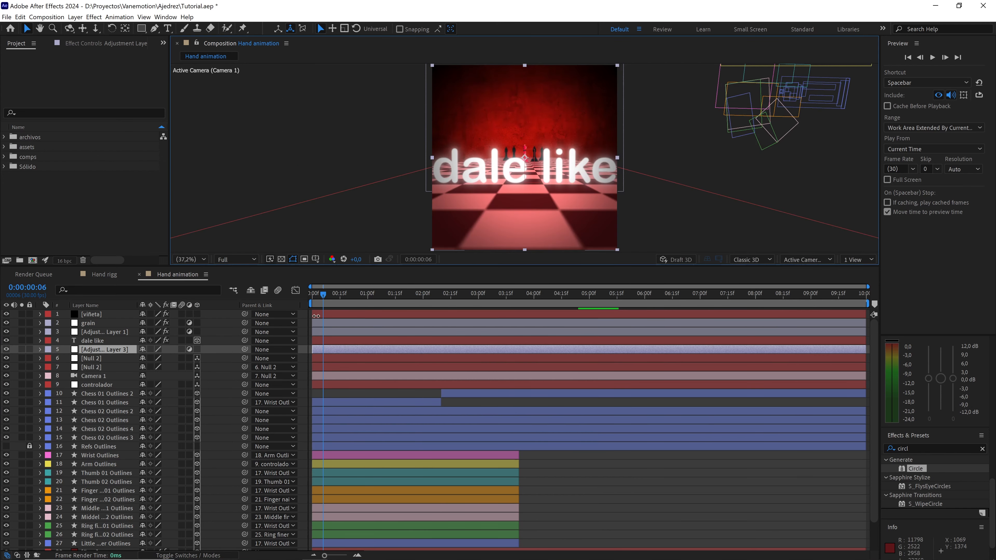
left_click(352, 390)
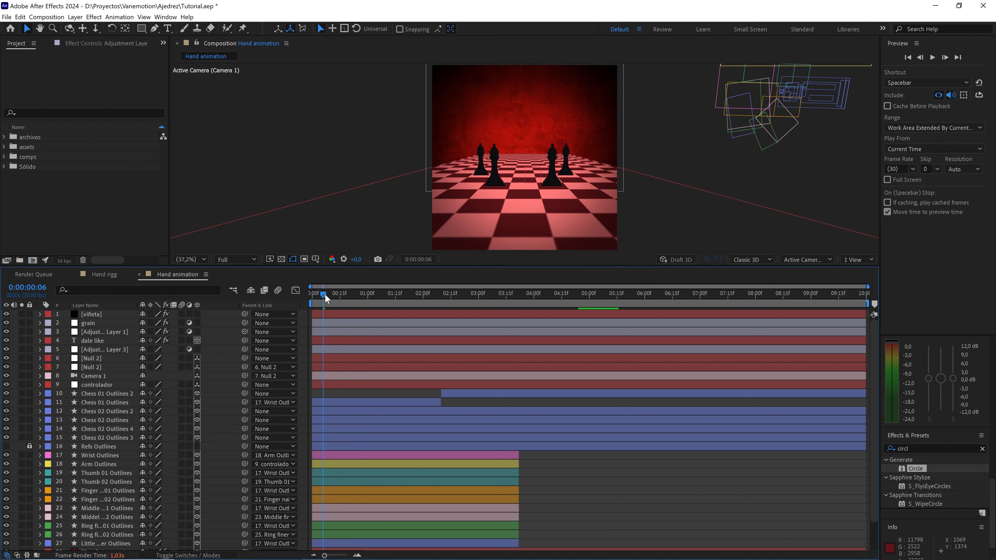
left_click_drag(324, 293, 293, 299)
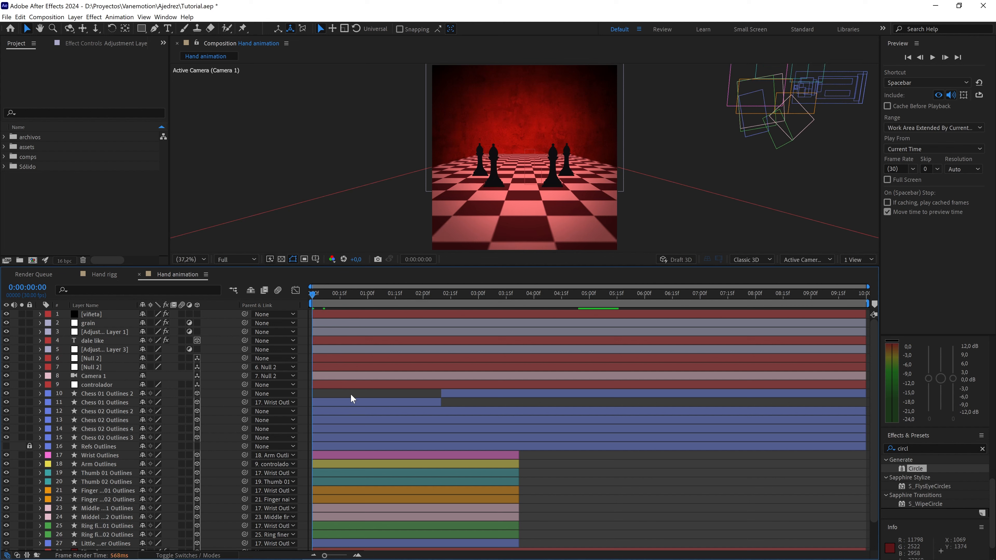
key("space")
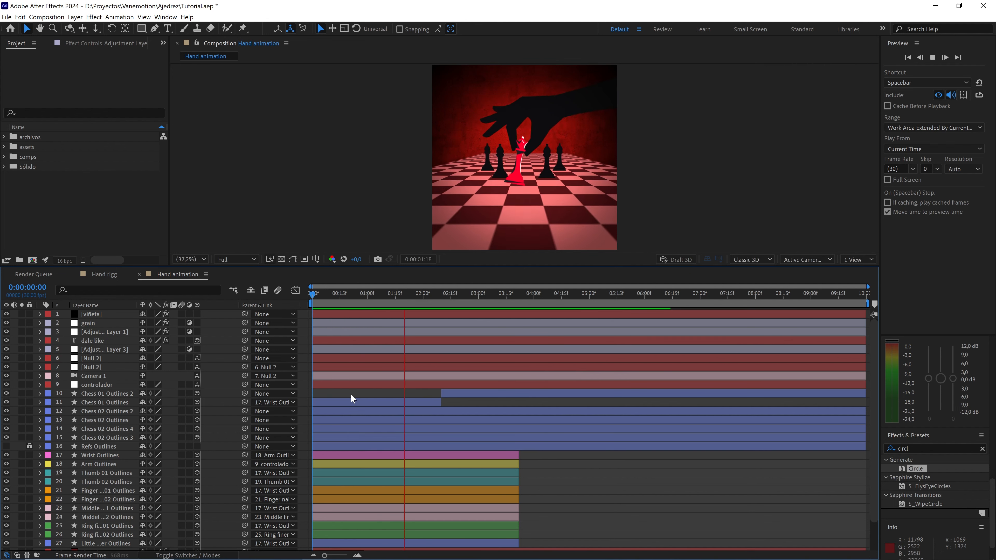